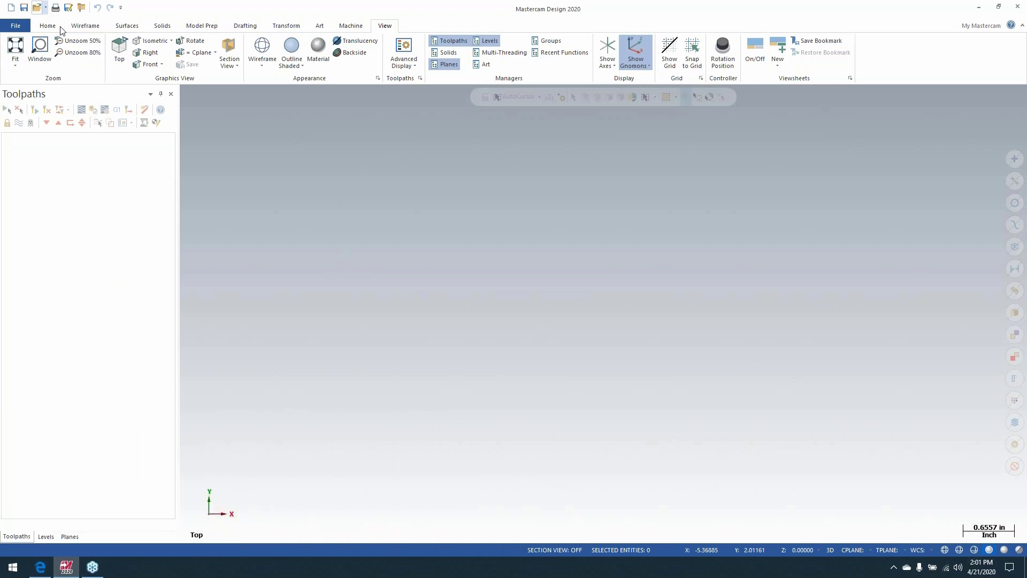
Open the recent file WCS-CAMSkills.mcam and show its list of planes.
{"action": "left_click", "coordinate": [46, 8]}
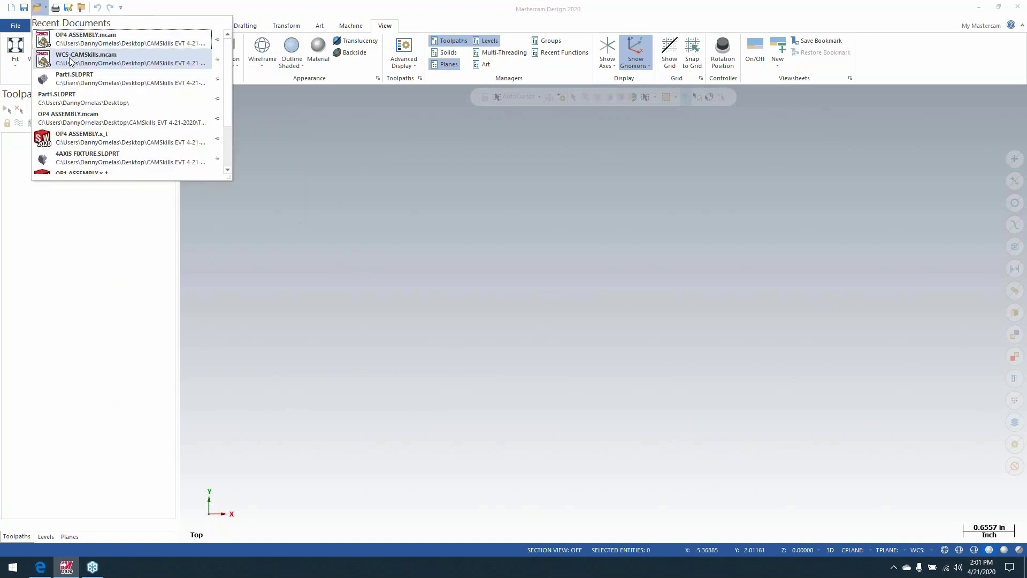
{"action": "left_click", "coordinate": [71, 60]}
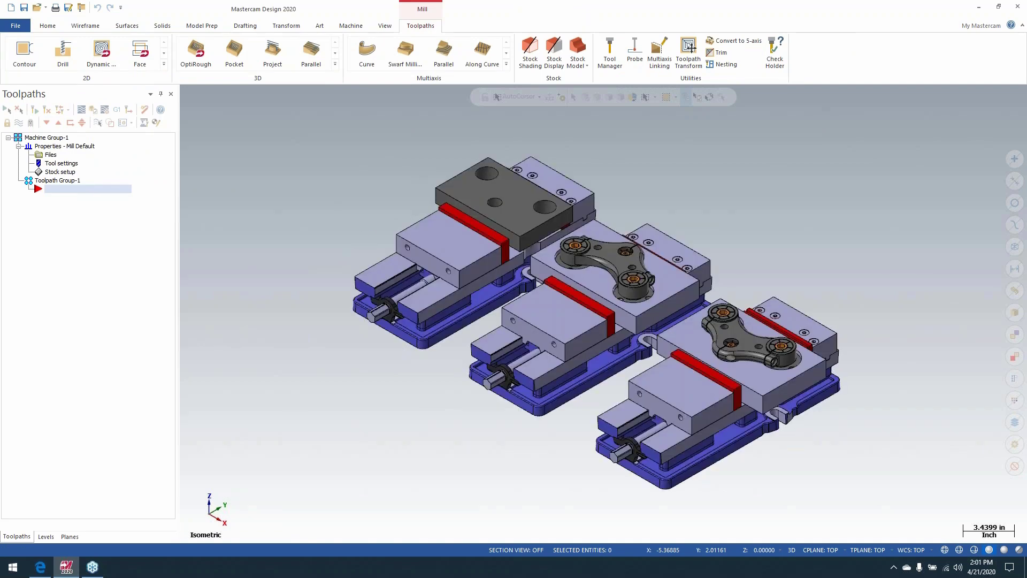
{"action": "mouse_move", "coordinate": [337, 248]}
{"action": "middle_mouse_down"}
{"action": "mouse_move", "coordinate": [344, 227]}
{"action": "mouse_move", "coordinate": [360, 234]}
{"action": "mouse_move", "coordinate": [355, 242]}
{"action": "mouse_move", "coordinate": [344, 230]}
{"action": "middle_mouse_up"}
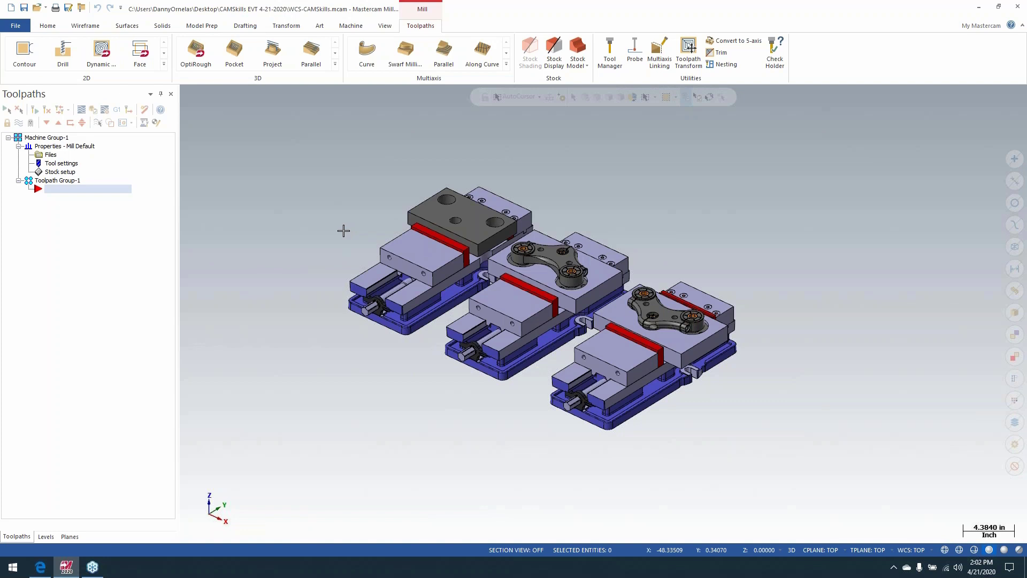
{"action": "left_click", "coordinate": [70, 535]}
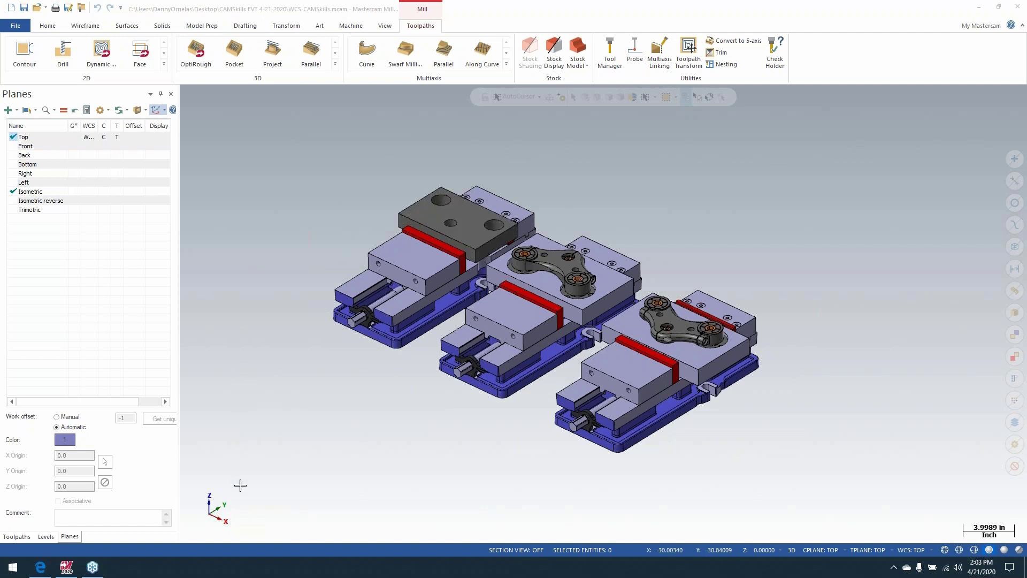
{"action": "left_click", "coordinate": [211, 515]}
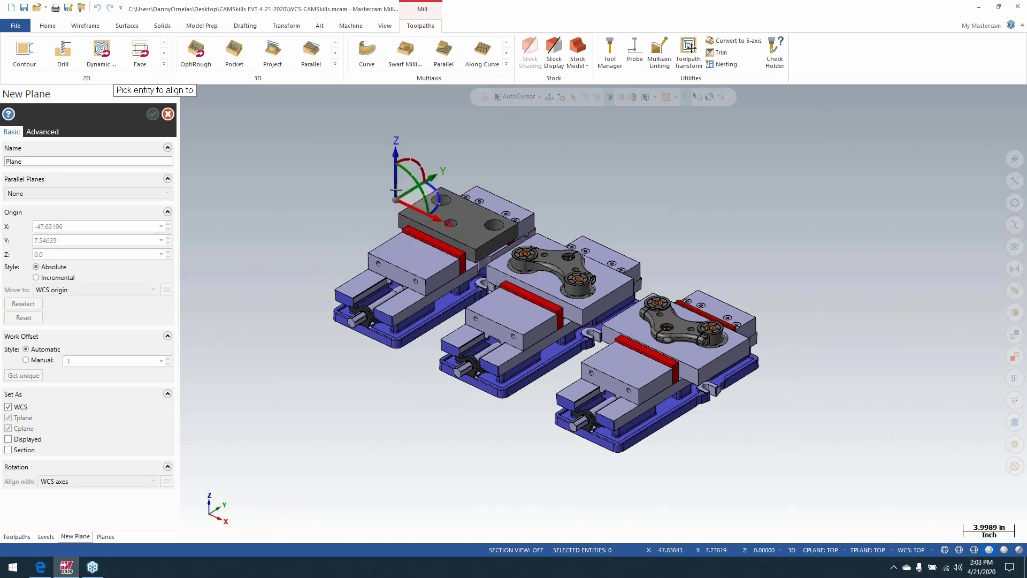
{"action": "key", "text": "Escape"}
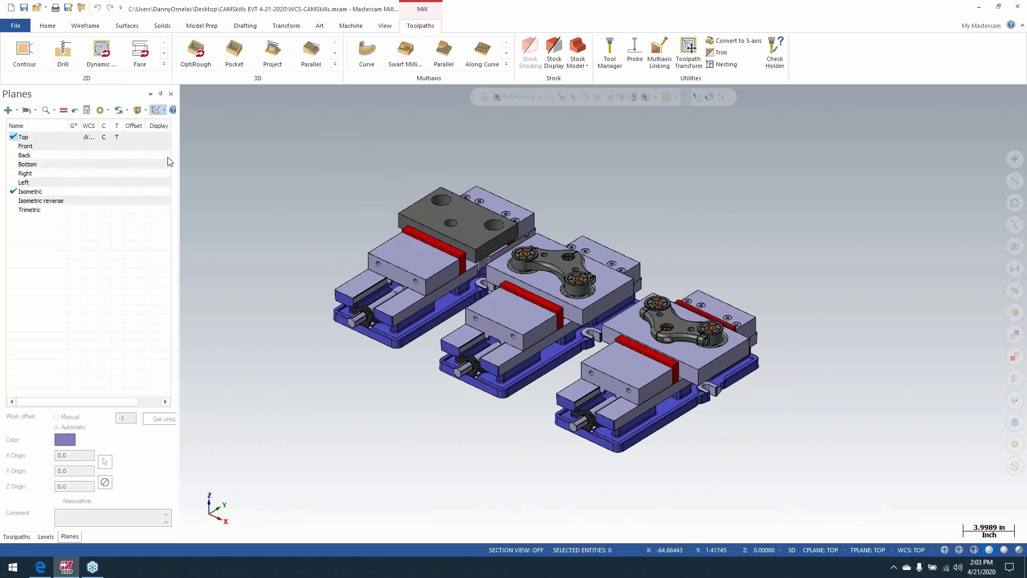
{"action": "left_click", "coordinate": [17, 111]}
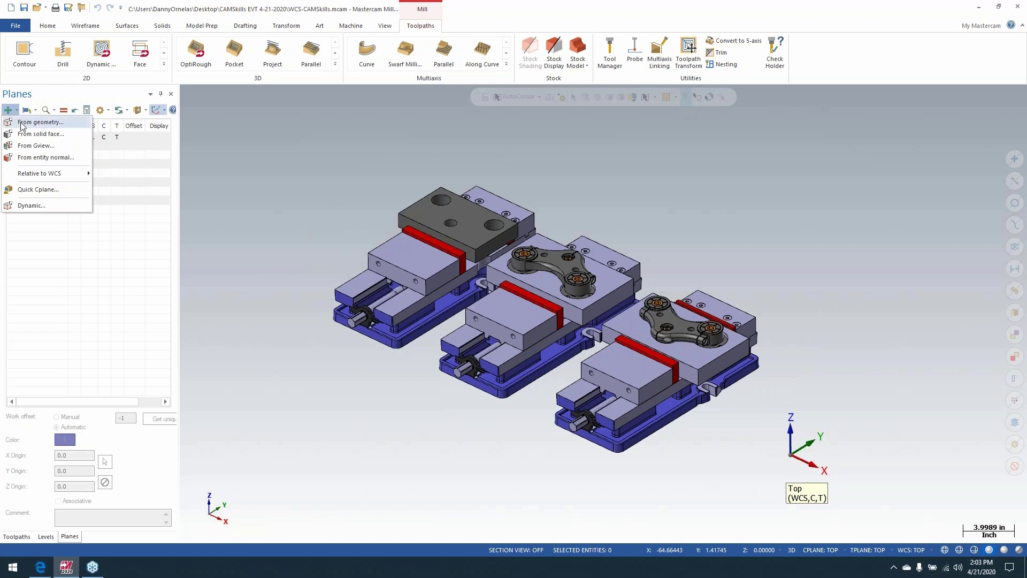
{"action": "left_click", "coordinate": [317, 182]}
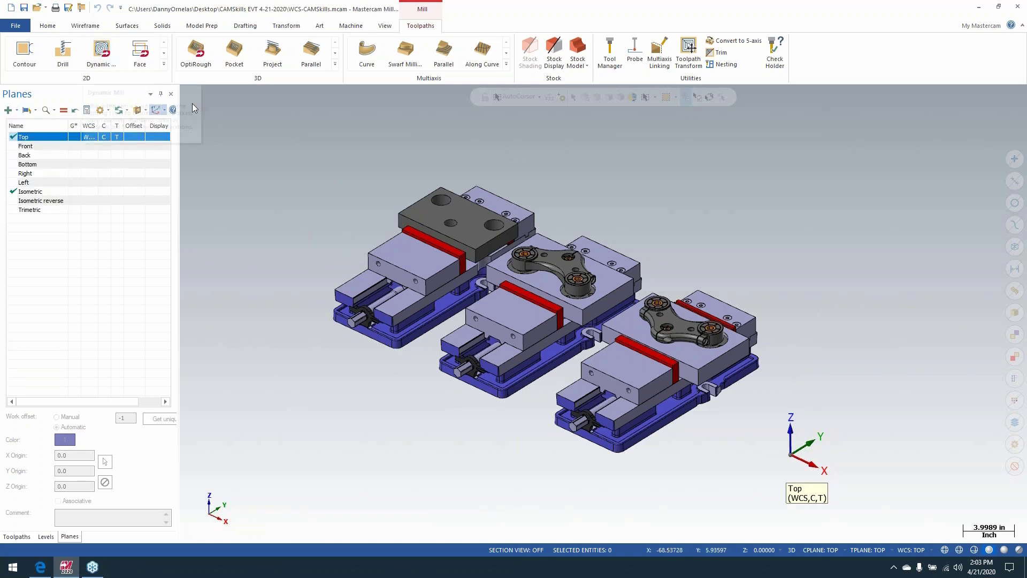
Switch construction to 2D and set the Z depth to 5.31 from the top corner of the stock plate in the first vise.
{"action": "right_click", "coordinate": [346, 151]}
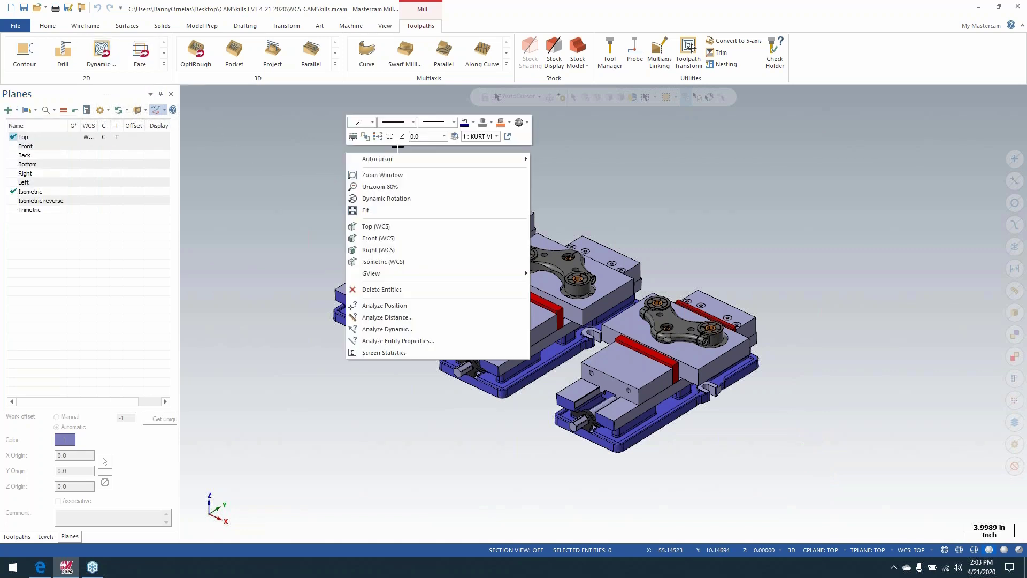
{"action": "right_click", "coordinate": [428, 137]}
{"action": "left_click", "coordinate": [389, 137]}
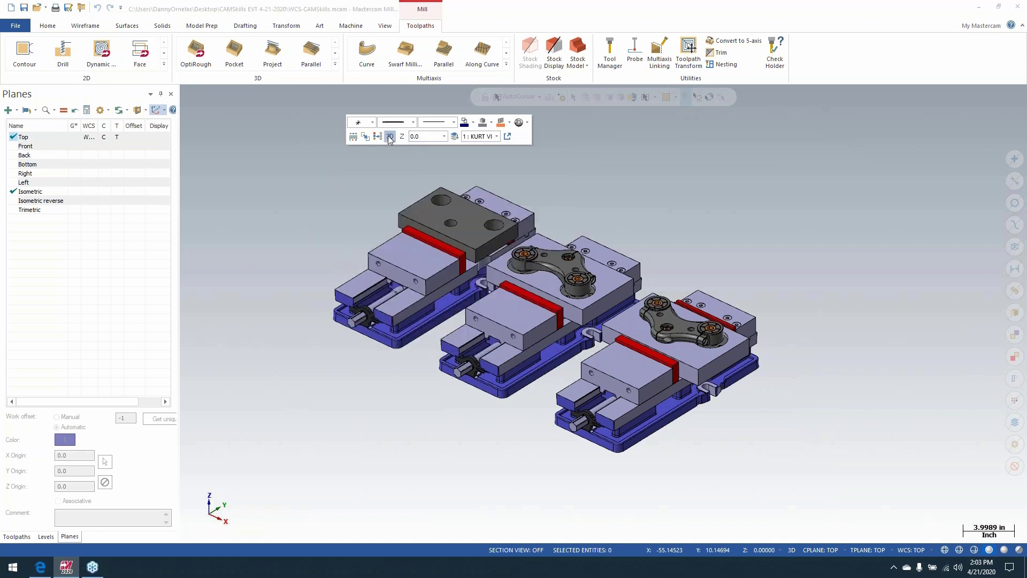
{"action": "left_click", "coordinate": [390, 137]}
{"action": "right_click", "coordinate": [416, 138]}
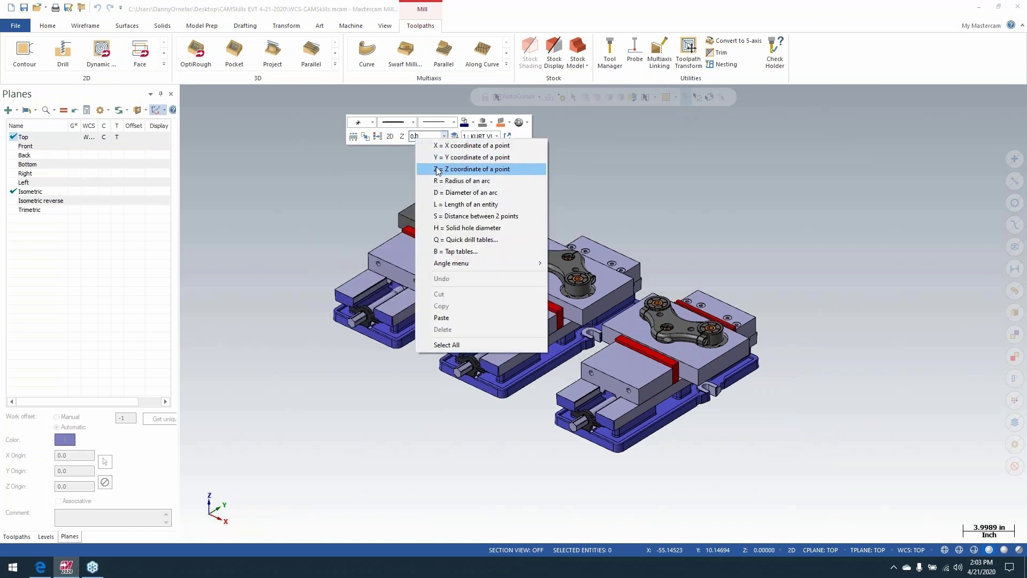
{"action": "left_click", "coordinate": [438, 169]}
{"action": "left_click", "coordinate": [400, 216]}
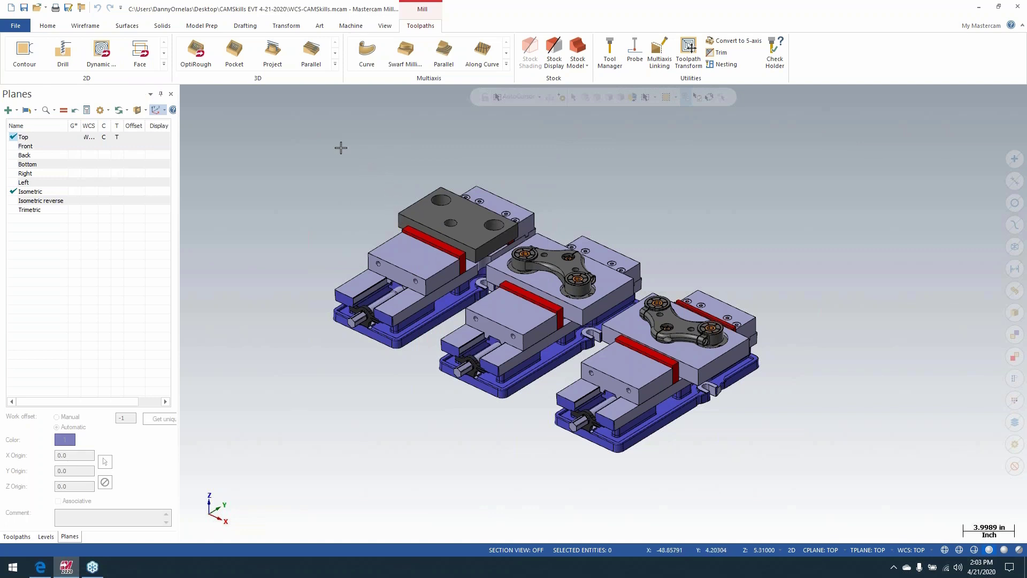
Place points at three corners of the top face of the stock plate in the first vise.
{"action": "left_click", "coordinate": [85, 26]}
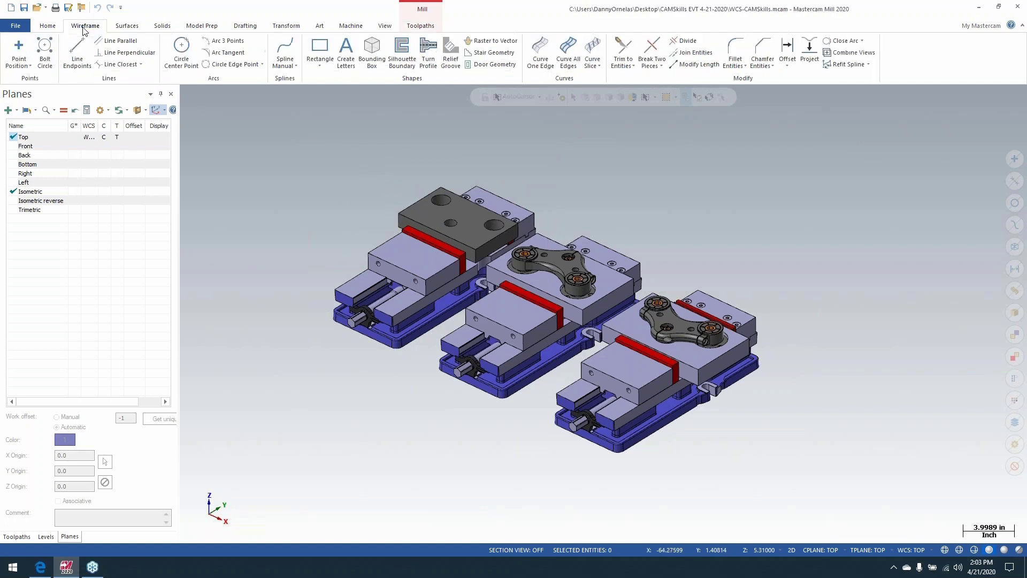
{"action": "left_click", "coordinate": [19, 51]}
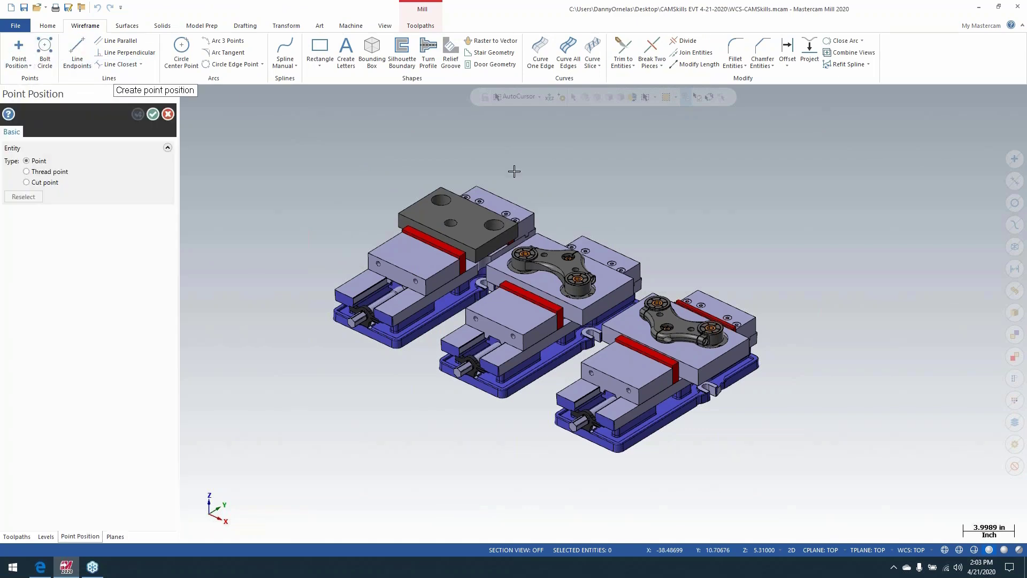
{"action": "scroll", "coordinate": [521, 175], "scroll_direction": "up", "scroll_amount": 4}
{"action": "scroll", "coordinate": [577, 233], "scroll_direction": "up", "scroll_amount": 1}
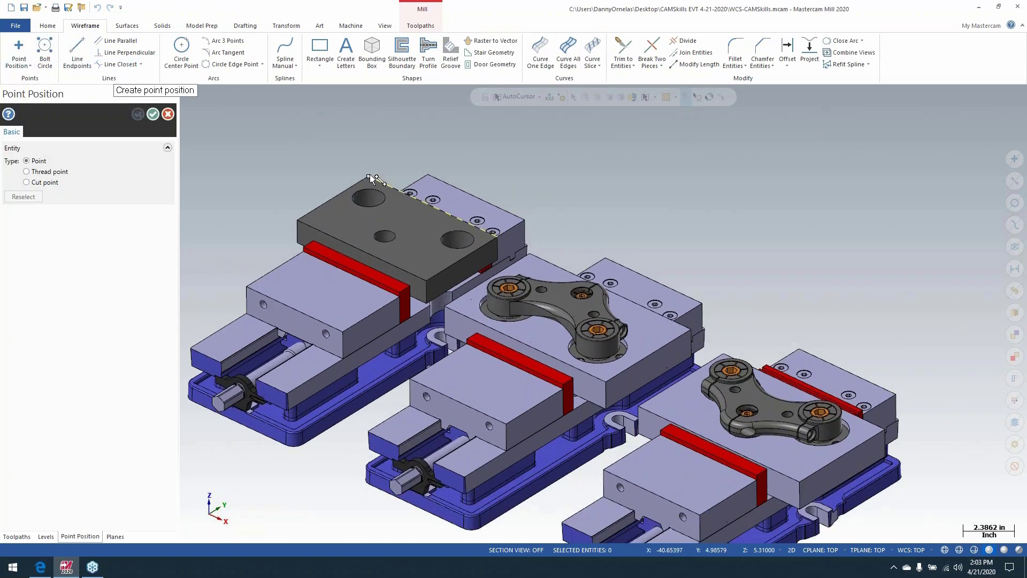
{"action": "left_click", "coordinate": [368, 174]}
{"action": "left_click", "coordinate": [321, 227]}
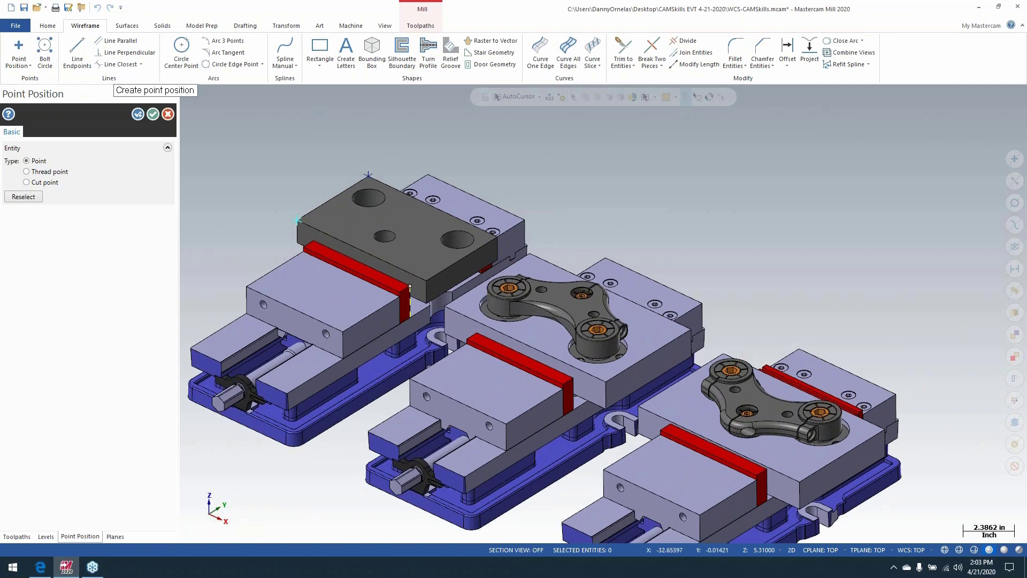
{"action": "left_click", "coordinate": [426, 280]}
{"action": "left_click", "coordinate": [153, 114]}
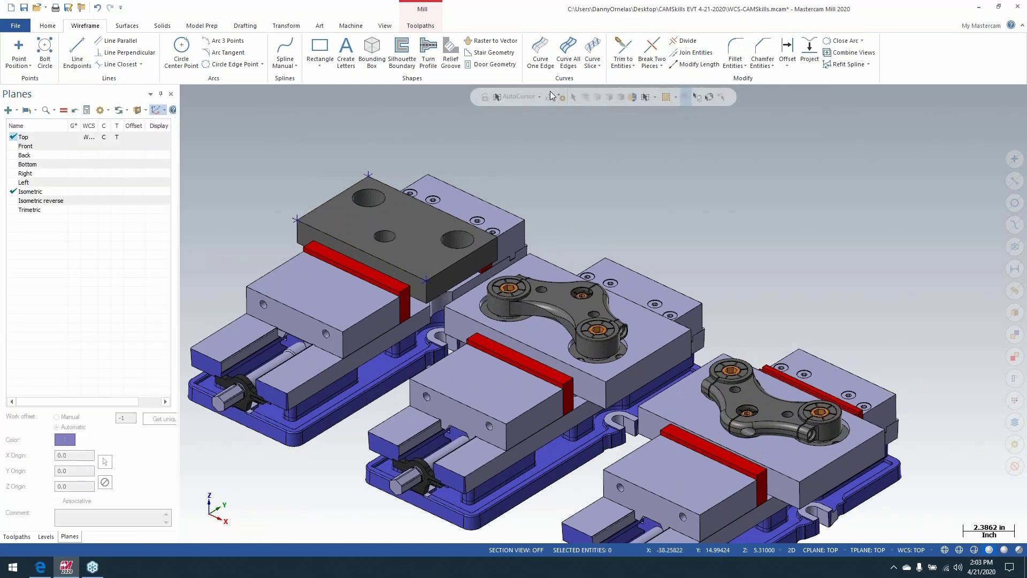
Create edge curves along the two top edges that meet at the stock plate's back corner.
{"action": "left_click", "coordinate": [542, 58]}
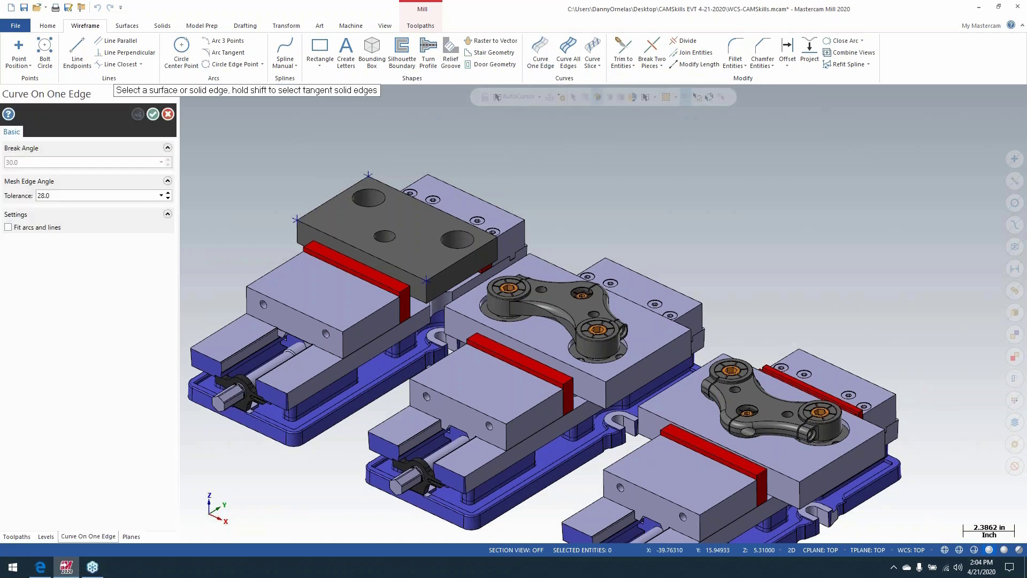
{"action": "left_click", "coordinate": [396, 189]}
{"action": "left_click", "coordinate": [343, 187]}
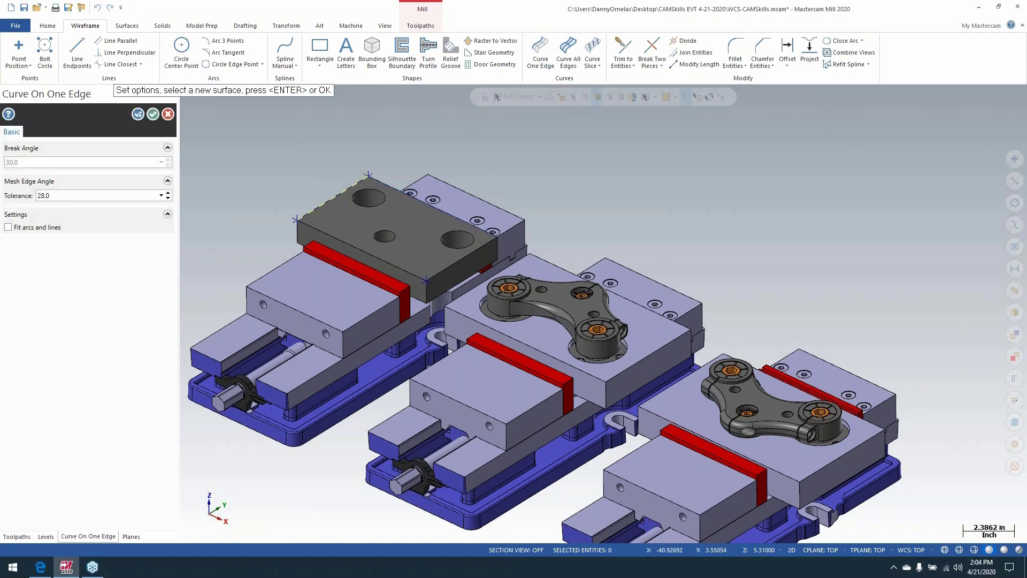
{"action": "left_click", "coordinate": [153, 115]}
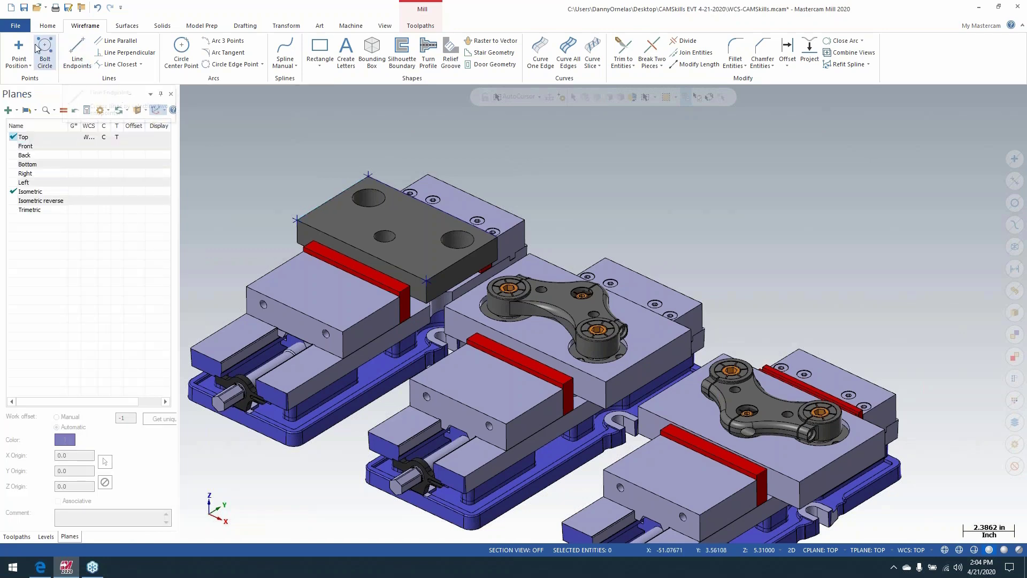
Place points at the centres of the stock plate's three holes and four more freehand points across its top face.
{"action": "left_click", "coordinate": [18, 51]}
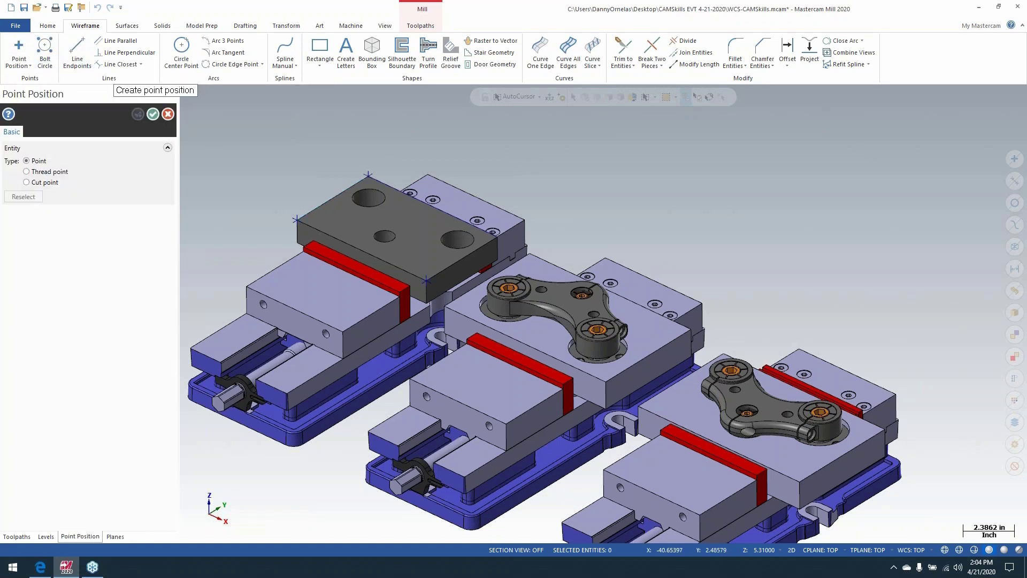
{"action": "left_click", "coordinate": [369, 207]}
{"action": "left_click", "coordinate": [385, 236]}
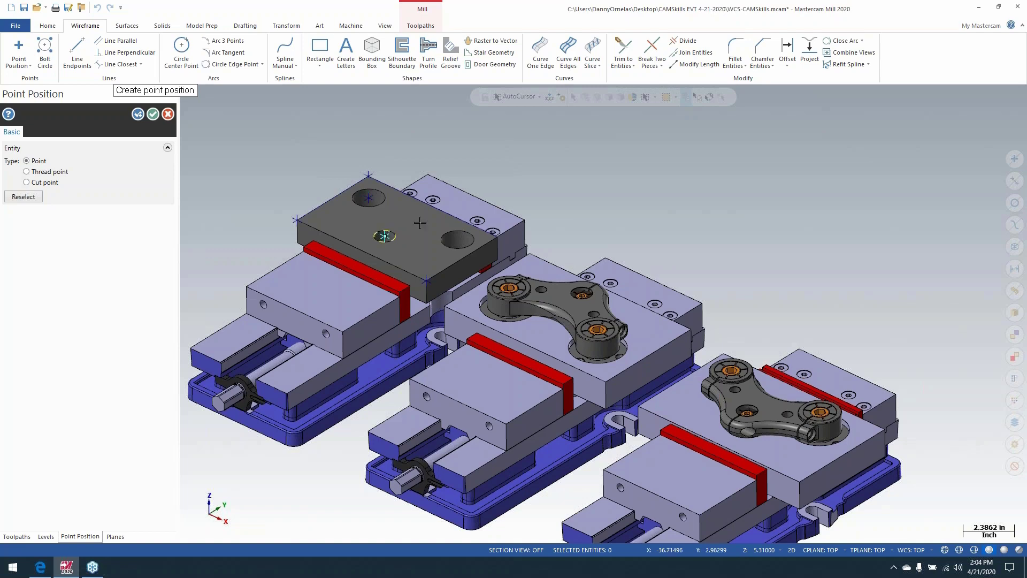
{"action": "left_click", "coordinate": [457, 239]}
{"action": "left_click", "coordinate": [407, 214]}
{"action": "left_click", "coordinate": [345, 215]}
{"action": "left_click", "coordinate": [362, 227]}
{"action": "left_click", "coordinate": [419, 252]}
Draw freehand two-endpoint lines crossing on the stock plate's top face, the first about 3.8 in long.
{"action": "left_click", "coordinate": [79, 54]}
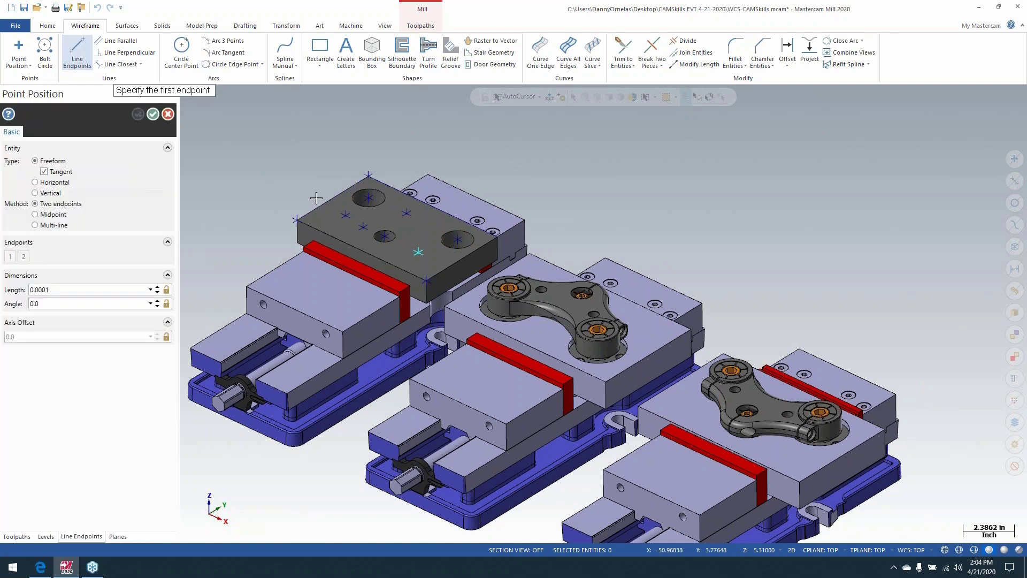
{"action": "left_click", "coordinate": [346, 215]}
{"action": "left_click", "coordinate": [420, 216]}
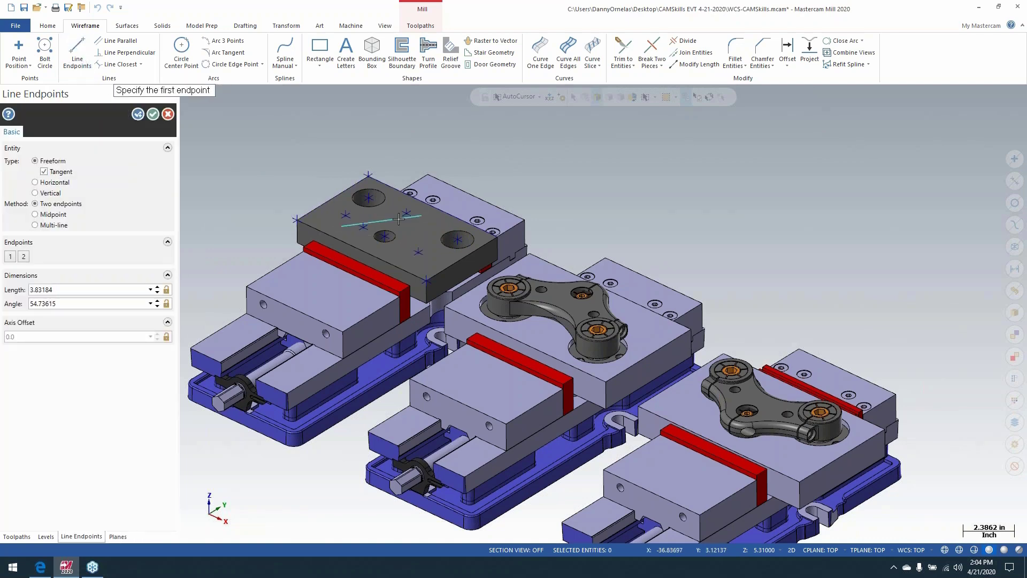
{"action": "left_click", "coordinate": [395, 206]}
{"action": "left_click", "coordinate": [434, 248]}
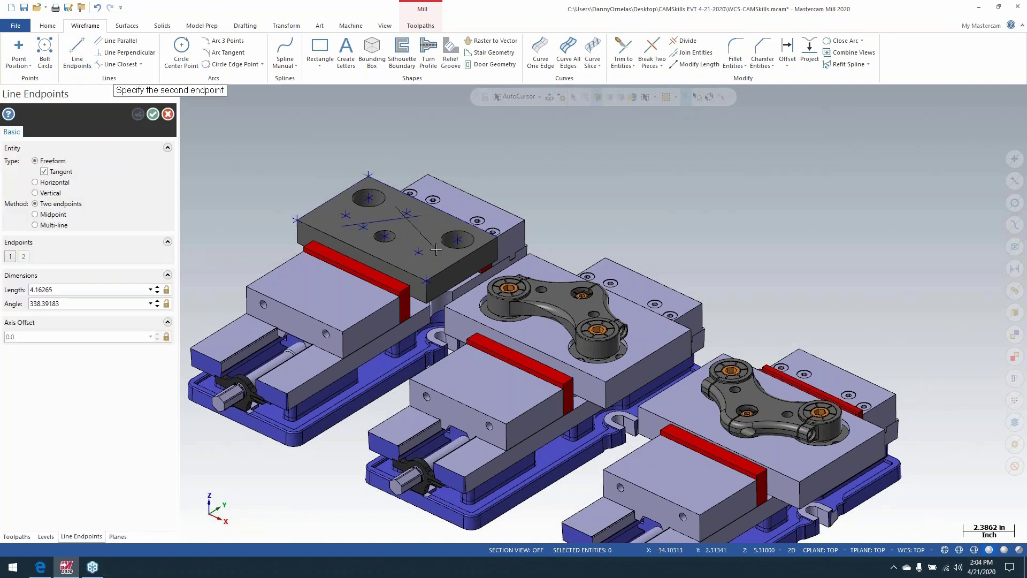
{"action": "left_click", "coordinate": [408, 247]}
{"action": "left_click", "coordinate": [444, 225]}
{"action": "left_click", "coordinate": [153, 115]}
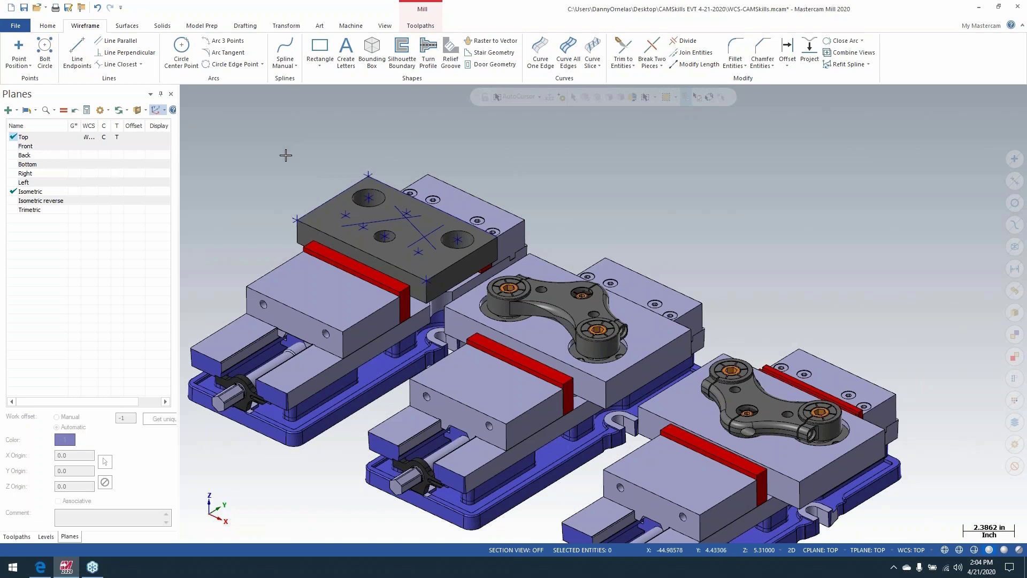
Define a new plane from geometry using the three corner points on the stock plate's top face, with the back corner as origin.
{"action": "left_click", "coordinate": [25, 110]}
{"action": "left_click", "coordinate": [16, 112]}
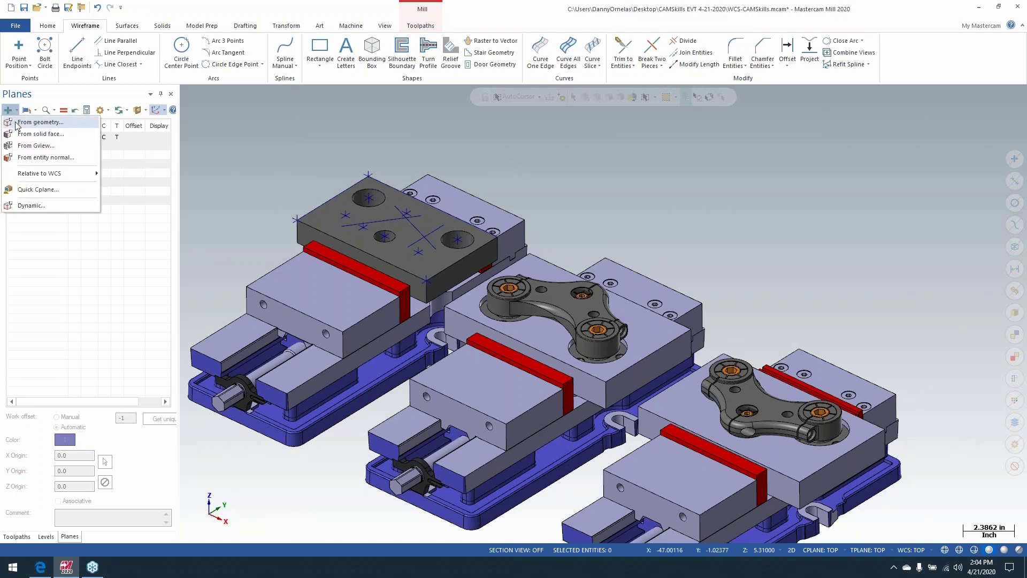
{"action": "left_click", "coordinate": [18, 123]}
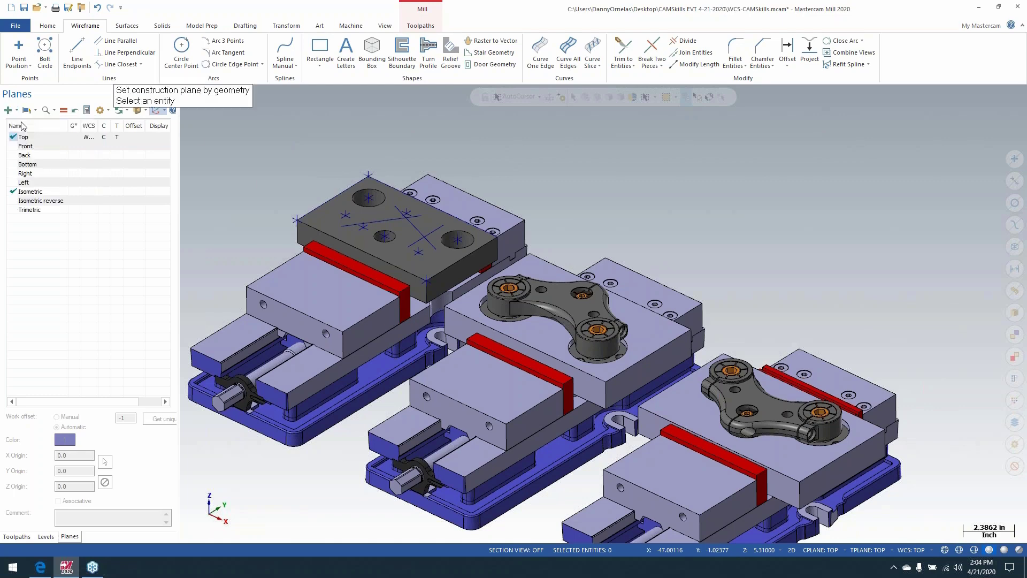
{"action": "left_click", "coordinate": [369, 168]}
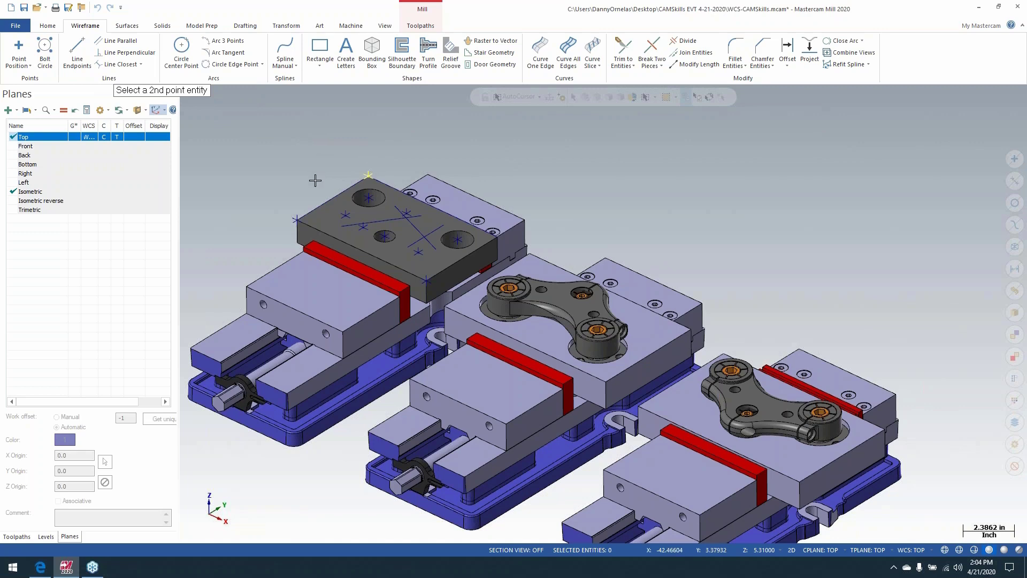
{"action": "left_click", "coordinate": [297, 219]}
{"action": "left_click", "coordinate": [426, 280]}
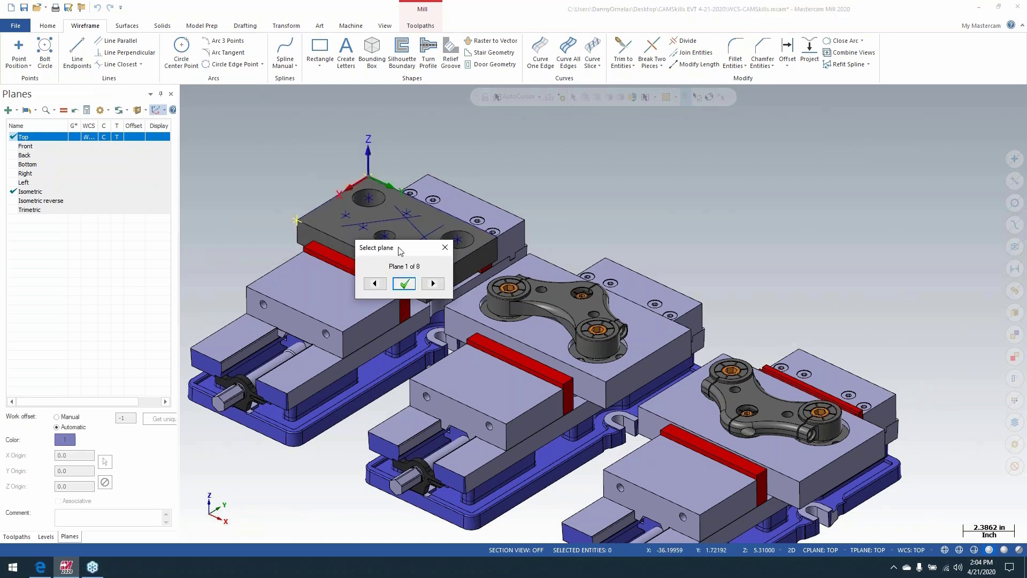
{"action": "left_click_drag", "start_coordinate": [400, 245], "coordinate": [251, 141]}
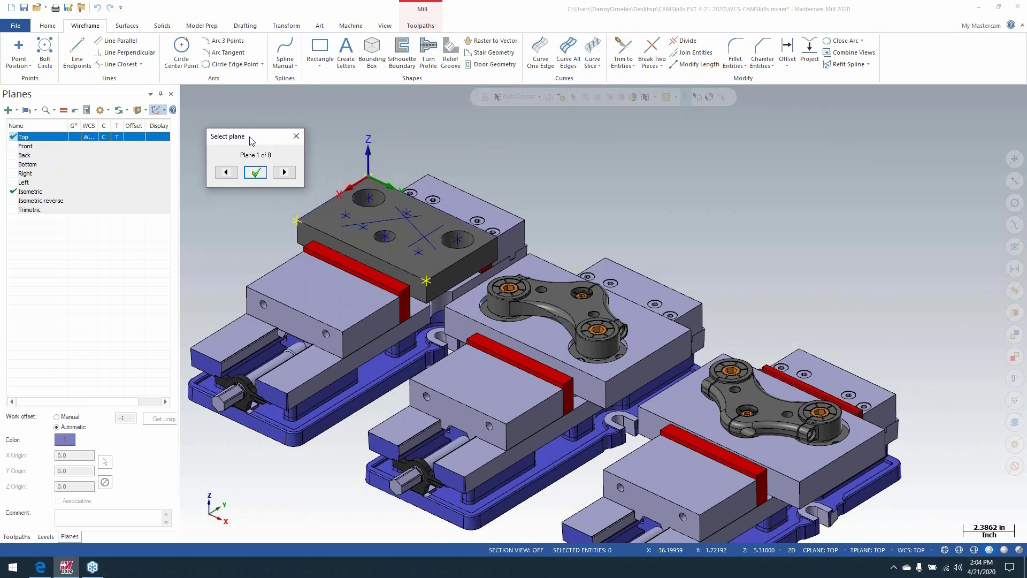
Examine the candidate axis orientations for the three-point plane and dismiss the plane selection without accepting any.
{"action": "left_click", "coordinate": [284, 172]}
{"action": "left_click", "coordinate": [284, 172]}
{"action": "left_click", "coordinate": [284, 173]}
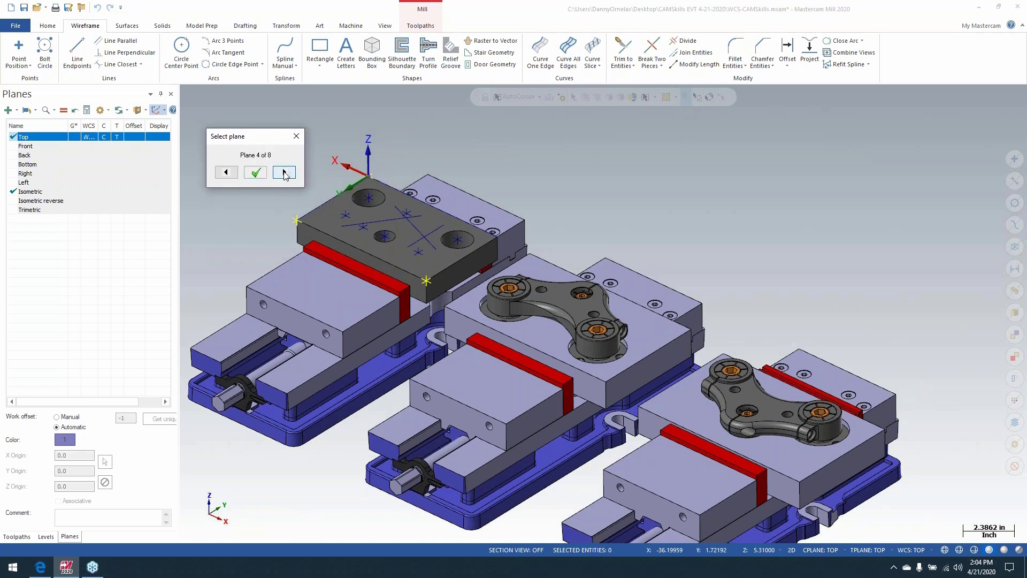
{"action": "left_click", "coordinate": [284, 172]}
{"action": "left_click", "coordinate": [284, 172]}
{"action": "left_click", "coordinate": [284, 172]}
{"action": "left_click", "coordinate": [284, 172]}
{"action": "left_click", "coordinate": [284, 173]}
{"action": "left_click", "coordinate": [284, 173]}
{"action": "left_click", "coordinate": [284, 172]}
{"action": "left_click", "coordinate": [284, 172]}
{"action": "left_click", "coordinate": [284, 172]}
{"action": "left_click", "coordinate": [284, 172]}
{"action": "left_click", "coordinate": [284, 172]}
{"action": "left_click", "coordinate": [284, 172]}
{"action": "left_click", "coordinate": [284, 172]}
{"action": "left_click", "coordinate": [284, 173]}
{"action": "left_click", "coordinate": [296, 137]}
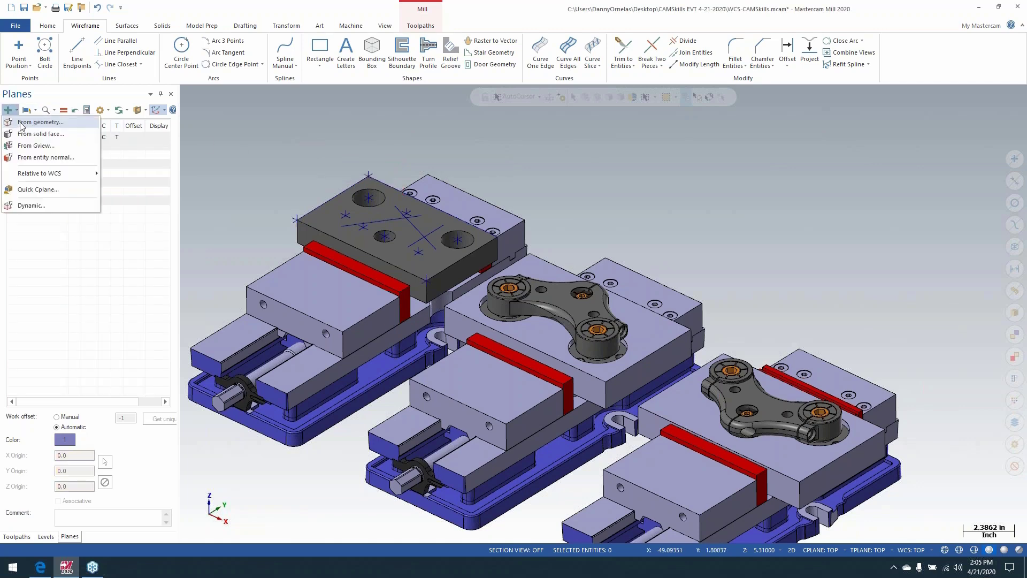
Preview the candidate planes defined from geometry by two adjoining top edges of the stock plate, and dismiss them without accepting one.
{"action": "left_click", "coordinate": [21, 123]}
{"action": "left_click", "coordinate": [335, 194]}
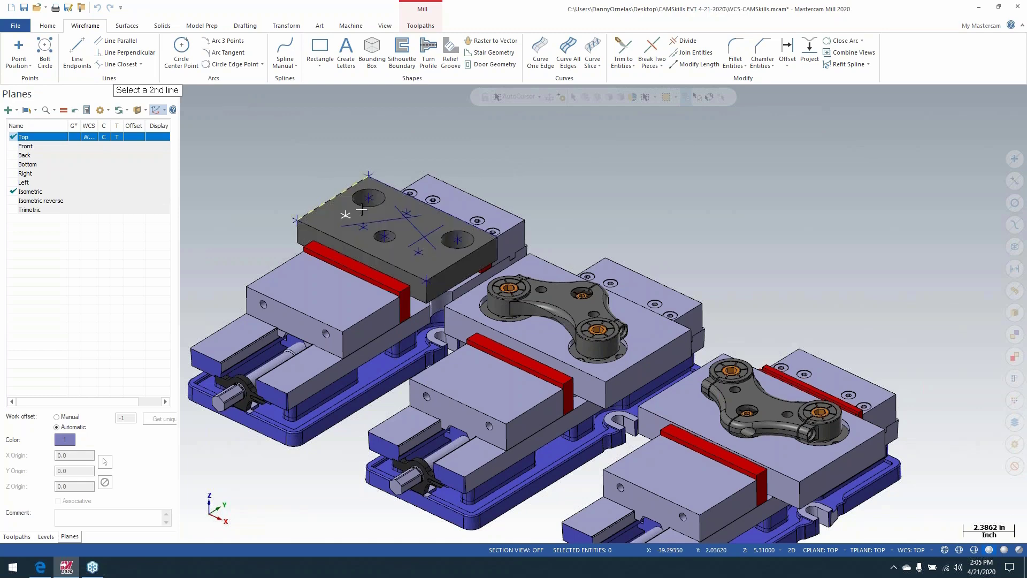
{"action": "left_click", "coordinate": [386, 184]}
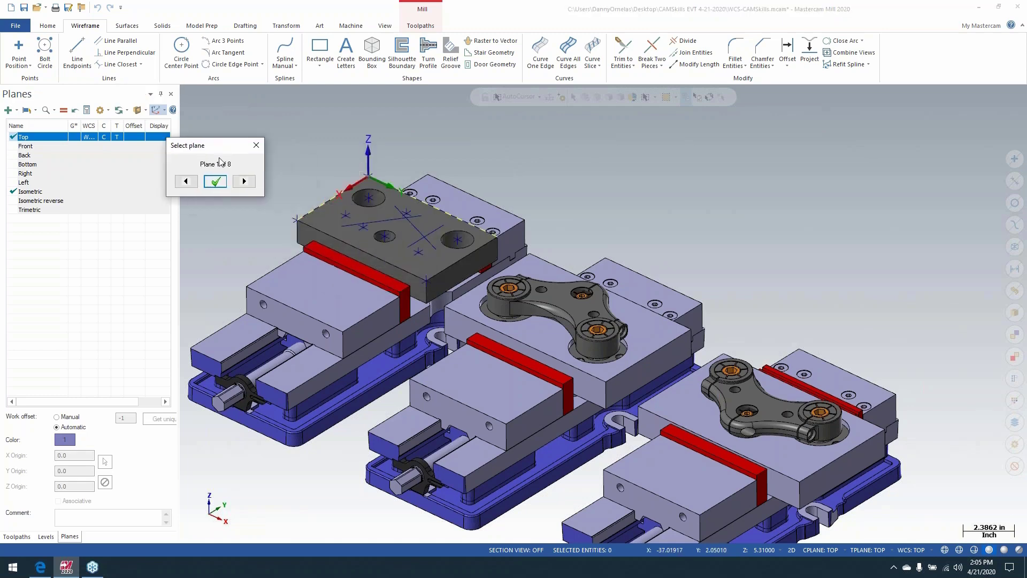
{"action": "left_click", "coordinate": [244, 181]}
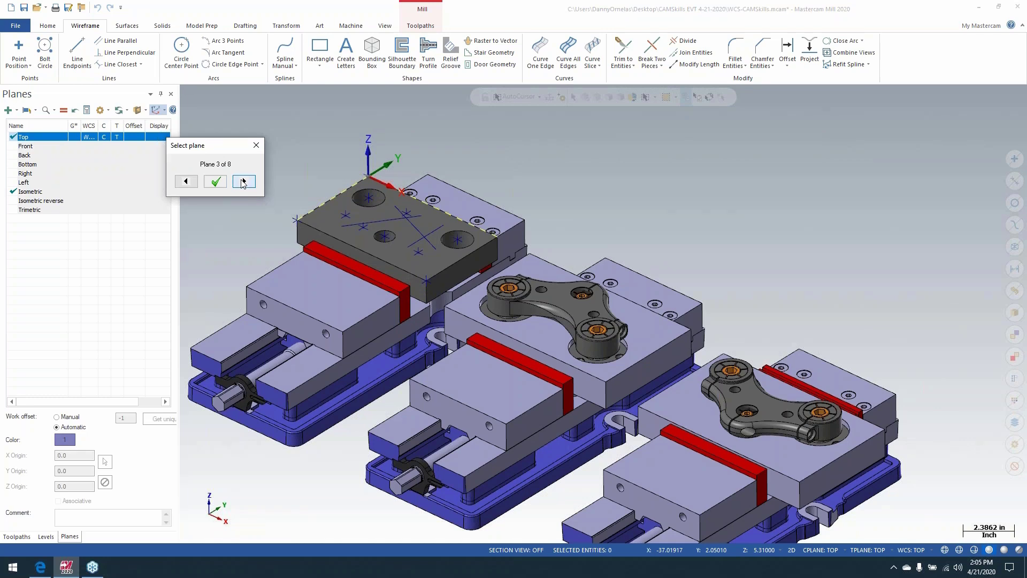
{"action": "left_click", "coordinate": [244, 182]}
{"action": "left_click", "coordinate": [243, 181]}
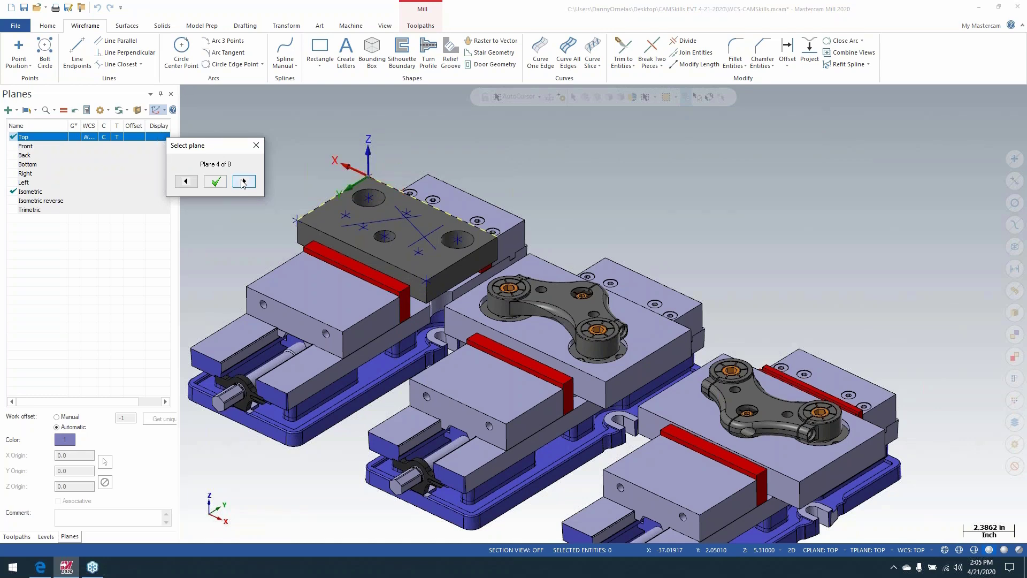
{"action": "left_click", "coordinate": [257, 150]}
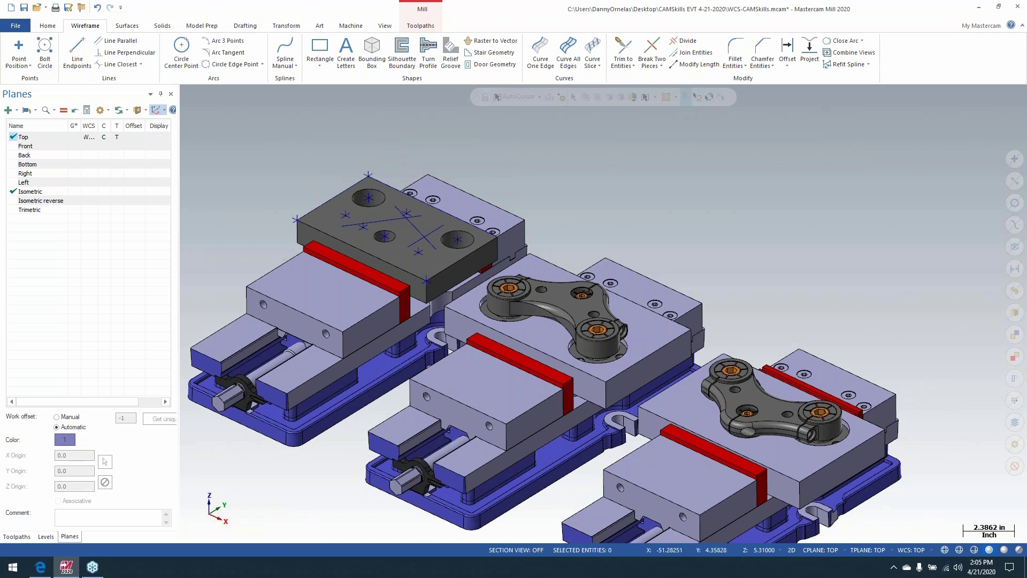
Place points at the centres of the three holes in the stock plate.
{"action": "left_click", "coordinate": [19, 48]}
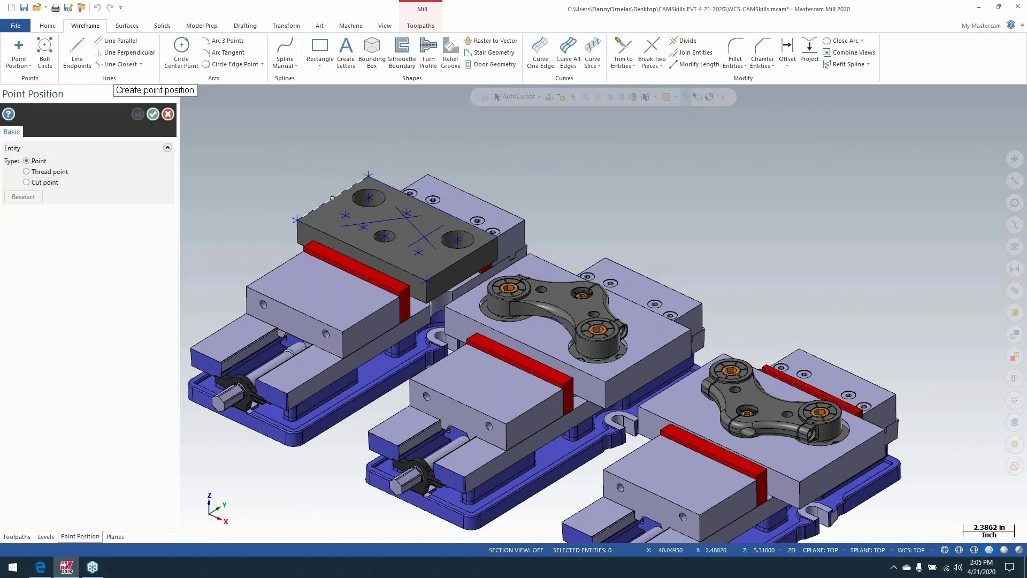
{"action": "left_click", "coordinate": [385, 236]}
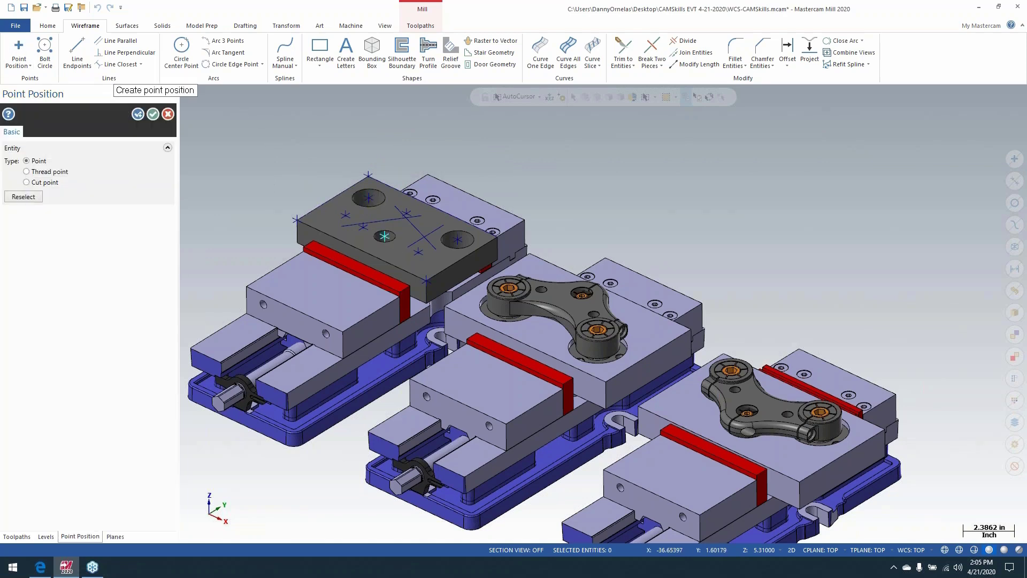
{"action": "left_click", "coordinate": [449, 241]}
{"action": "left_click", "coordinate": [372, 203]}
{"action": "left_click", "coordinate": [345, 215]}
{"action": "key", "text": "Escape"}
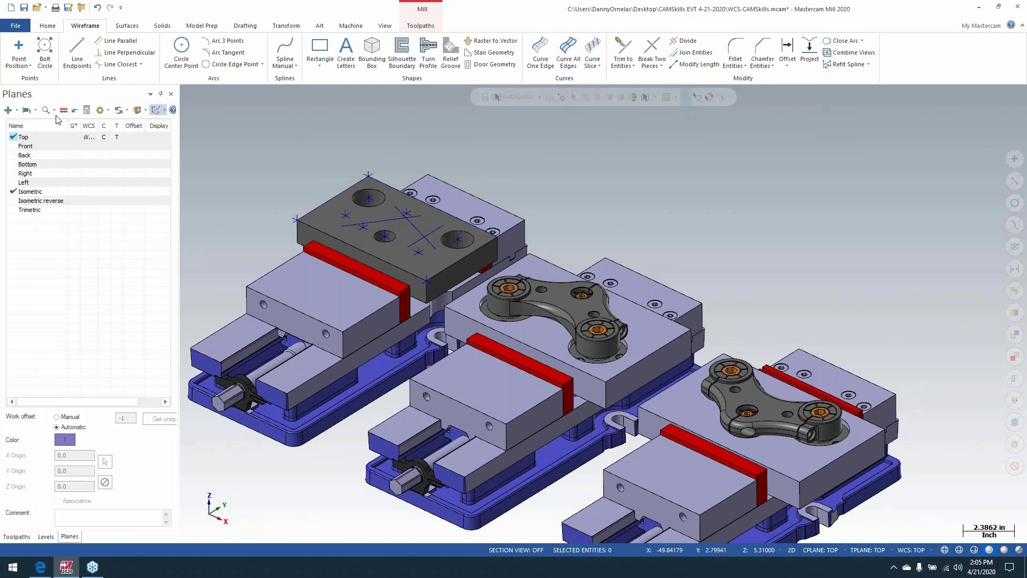
Preview the candidate planes defined from geometry by the three hole-centre points on the stock plate, and dismiss them without accepting one.
{"action": "left_click", "coordinate": [11, 111]}
{"action": "left_click", "coordinate": [32, 129]}
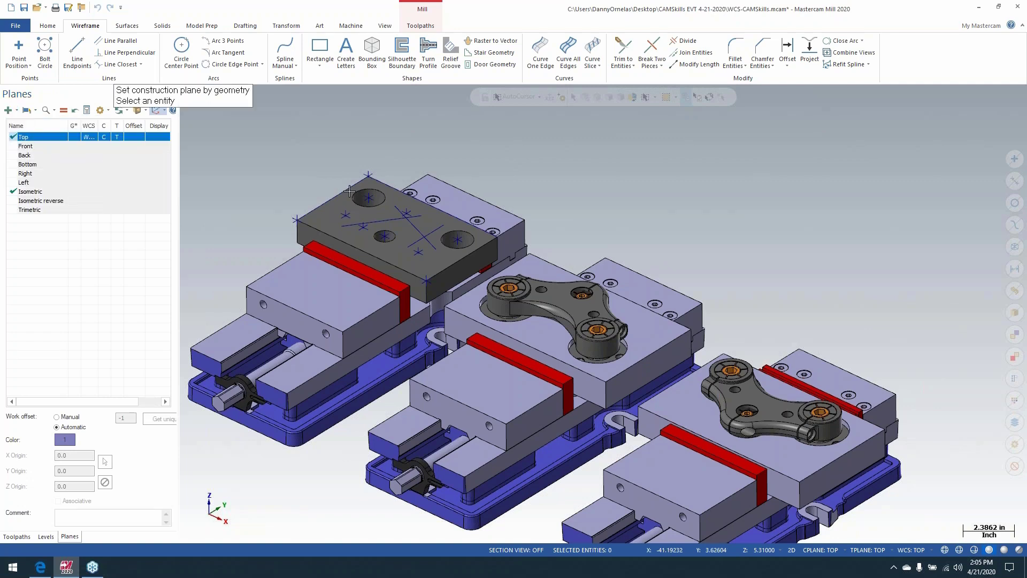
{"action": "left_click", "coordinate": [368, 198]}
{"action": "left_click", "coordinate": [385, 236]}
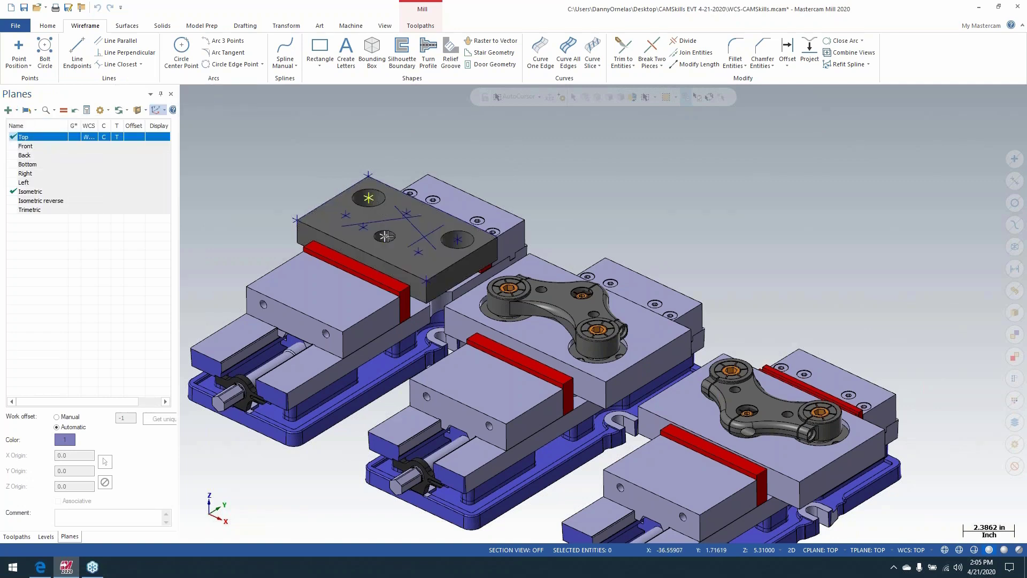
{"action": "left_click", "coordinate": [457, 239]}
{"action": "left_click_drag", "start_coordinate": [415, 130], "coordinate": [169, 92]}
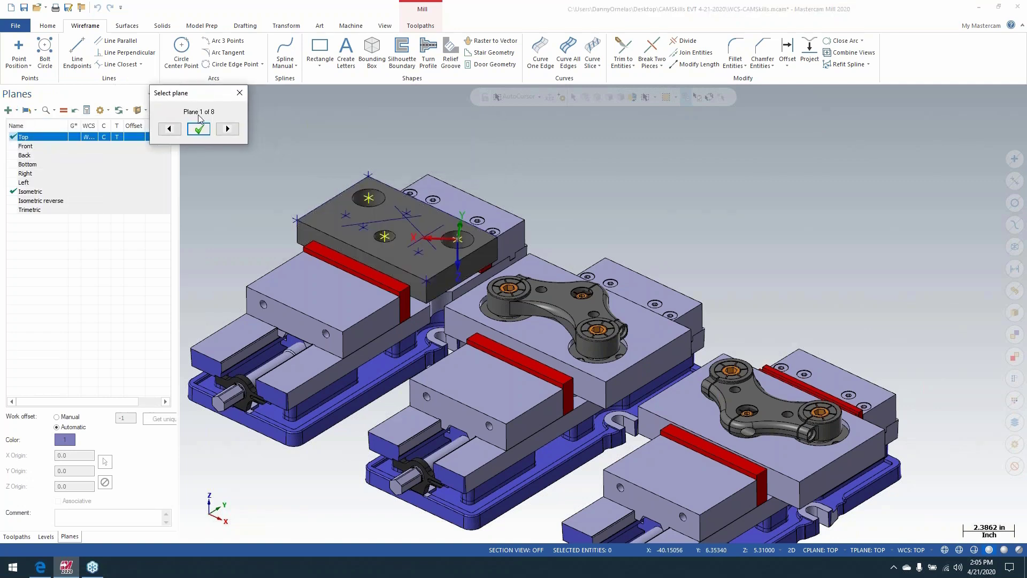
{"action": "left_click", "coordinate": [227, 129]}
{"action": "left_click", "coordinate": [227, 129]}
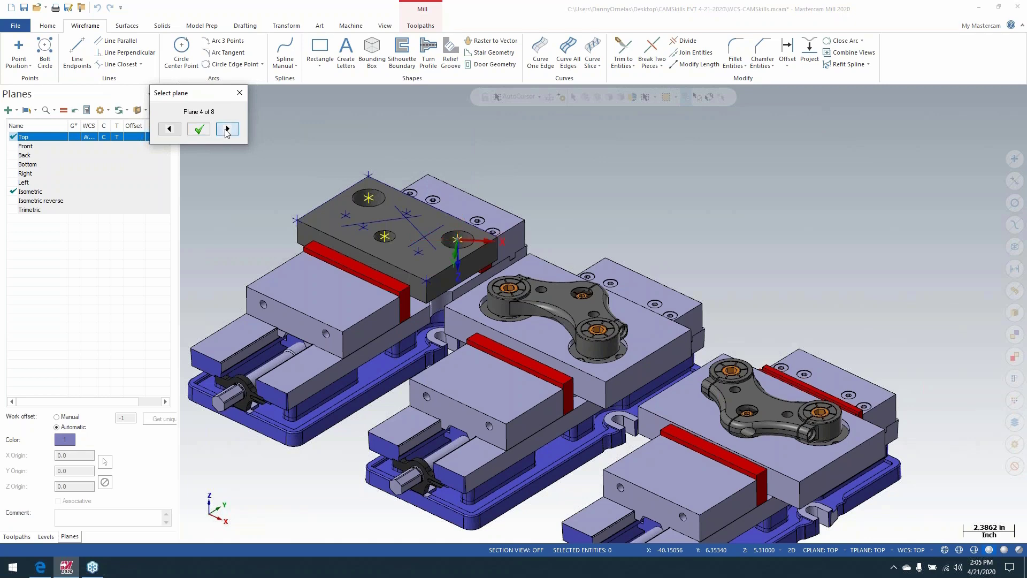
{"action": "left_click", "coordinate": [227, 129]}
{"action": "middle_click_drag", "start_coordinate": [299, 224], "coordinate": [296, 300]}
{"action": "key", "text": "alt+7"}
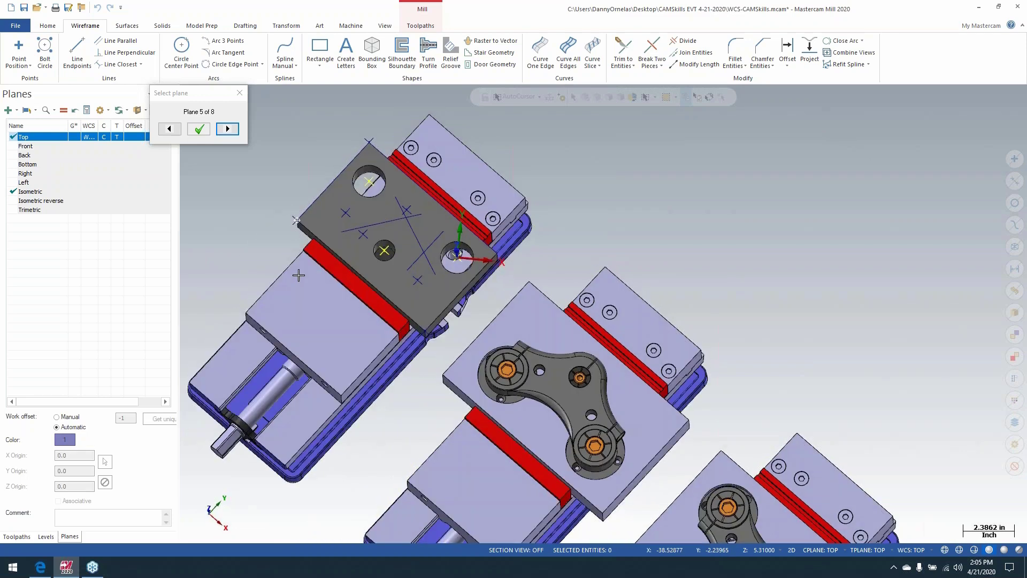
{"action": "left_click", "coordinate": [239, 93]}
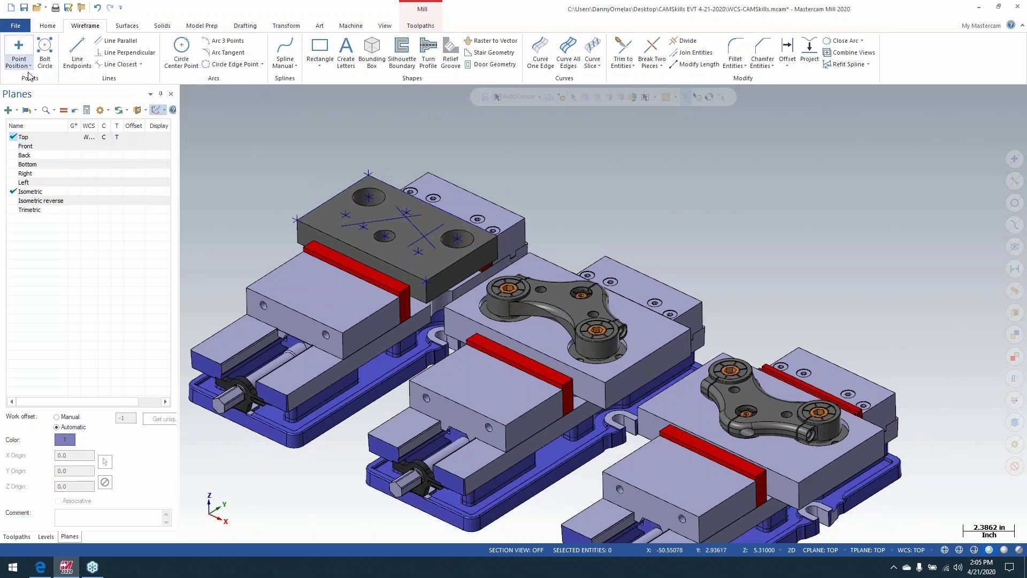
Preview the candidate planes defined from geometry by the two crossing freehand lines on the stock plate, and dismiss them without accepting one.
{"action": "left_click", "coordinate": [9, 111]}
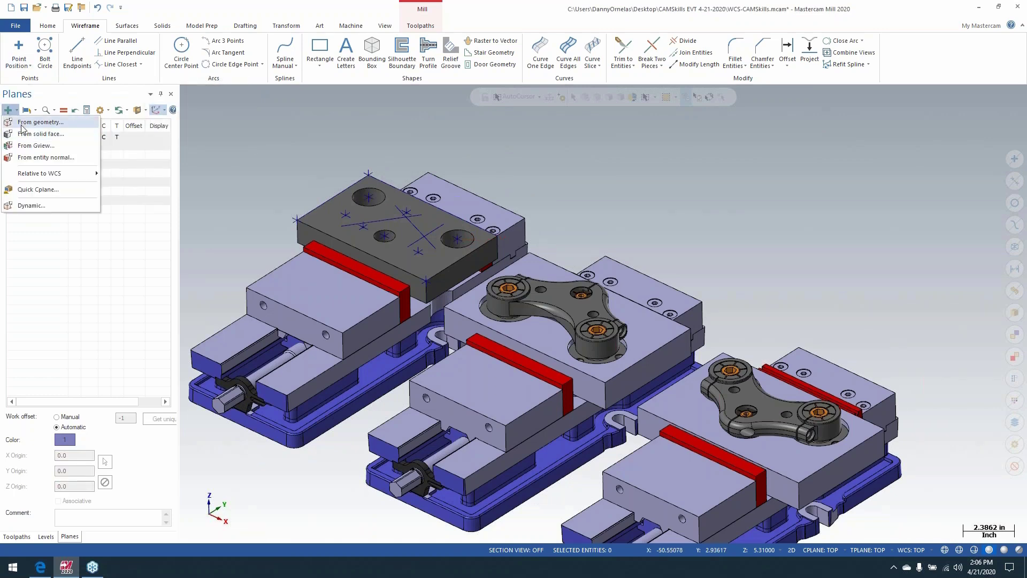
{"action": "left_click", "coordinate": [21, 125]}
{"action": "left_click", "coordinate": [393, 224]}
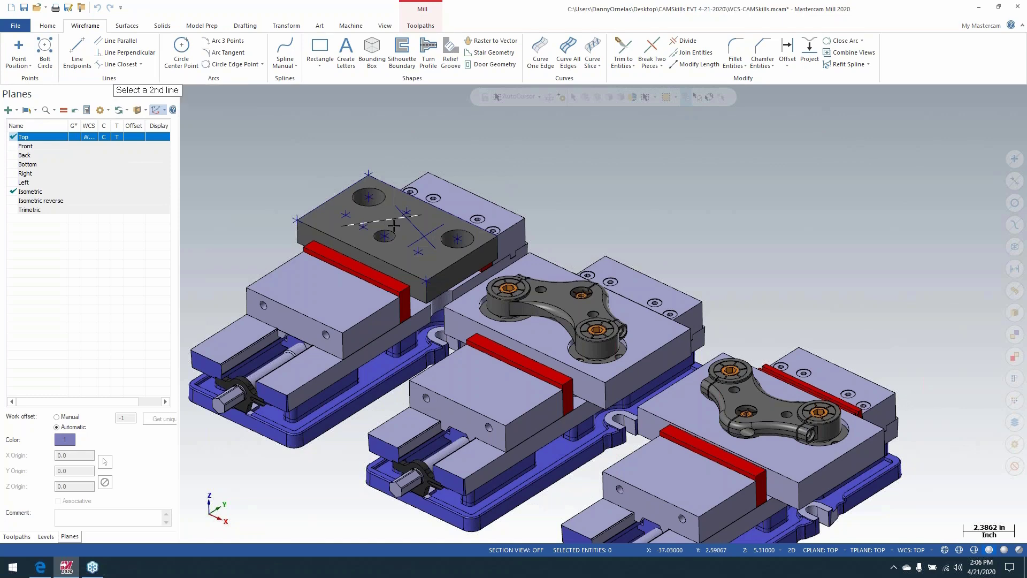
{"action": "left_click", "coordinate": [414, 226]}
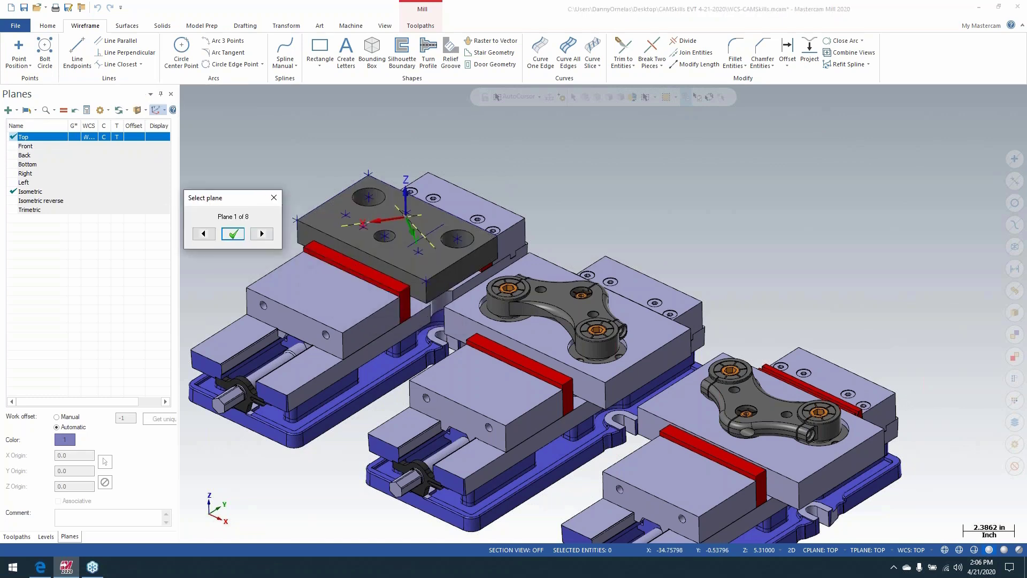
{"action": "left_click", "coordinate": [262, 233]}
{"action": "left_click", "coordinate": [265, 236]}
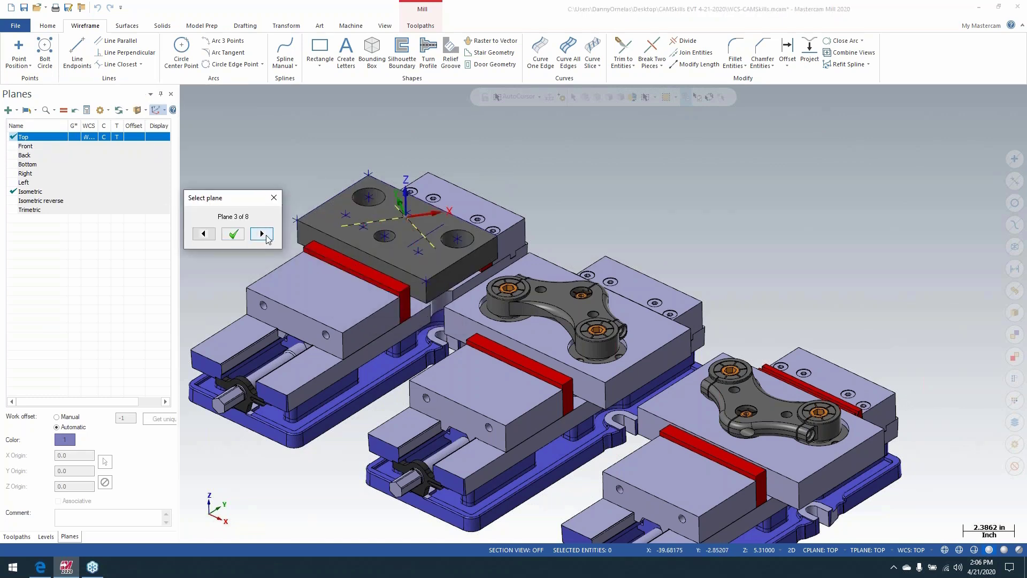
{"action": "left_click", "coordinate": [275, 199]}
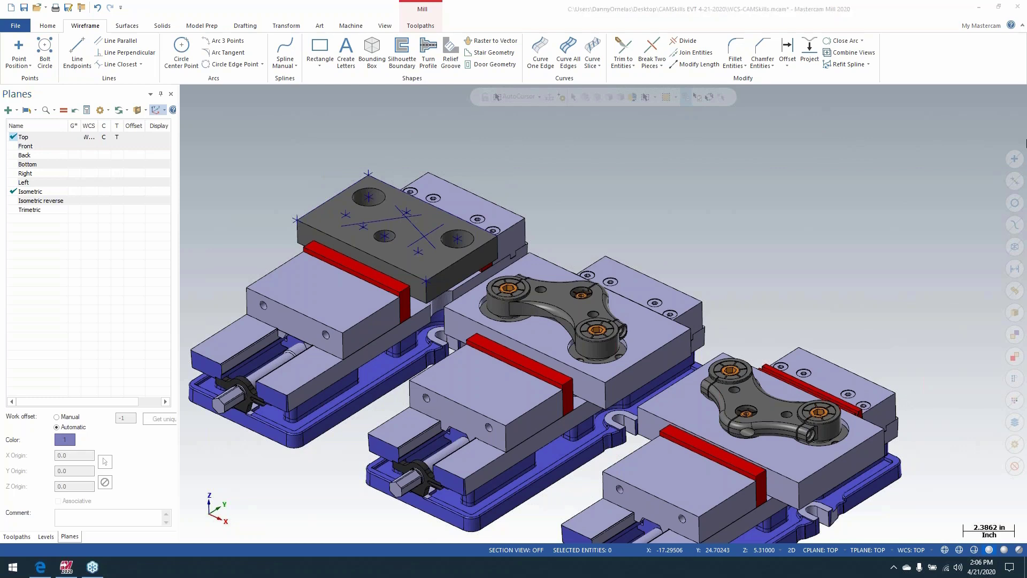
Select all wireframe entities and delete them from the stock plate.
{"action": "left_click", "coordinate": [1014, 247]}
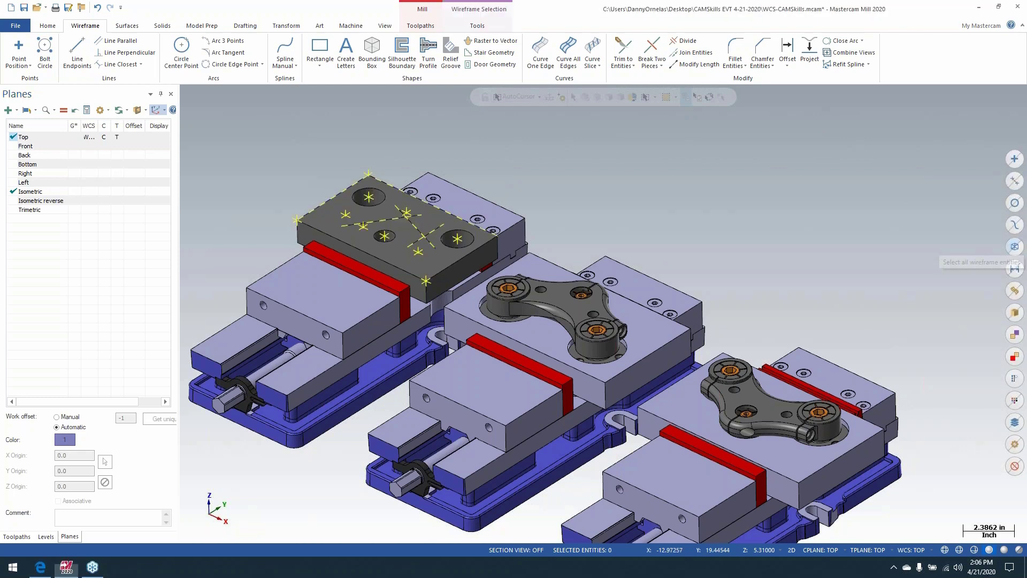
{"action": "key", "text": "Delete"}
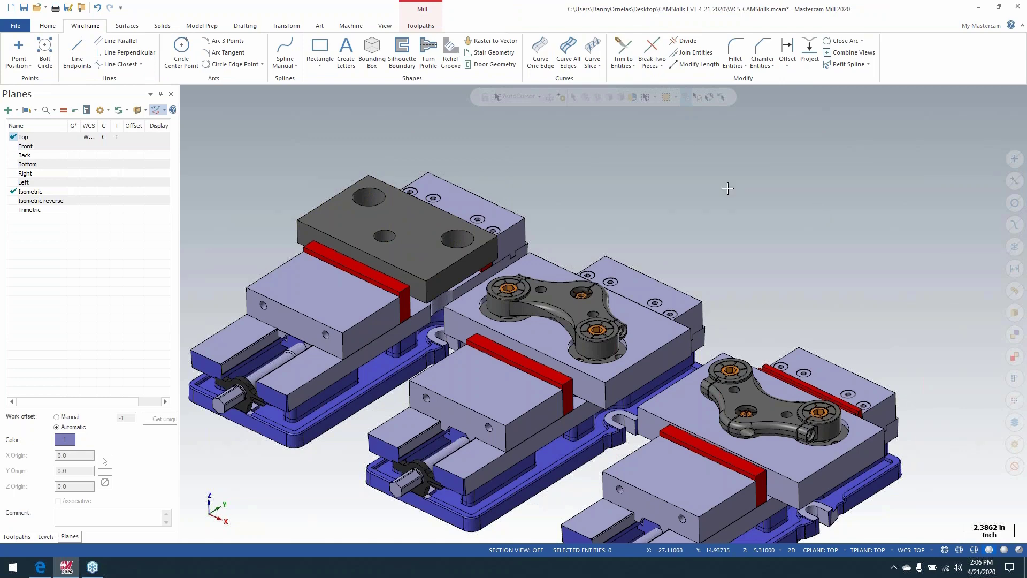
{"action": "scroll", "coordinate": [690, 183], "scroll_direction": "down", "scroll_amount": 2}
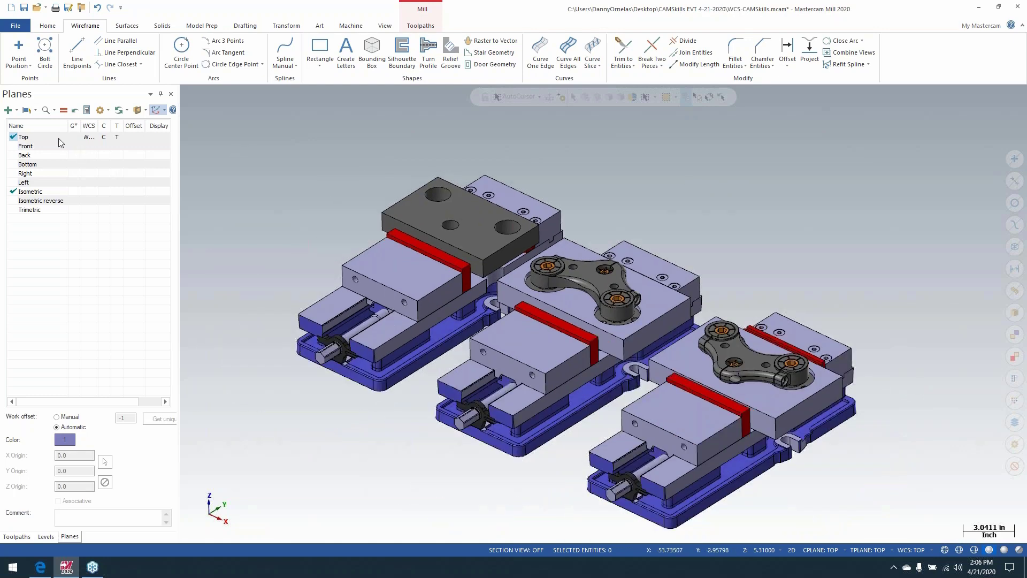
Preview the candidate planes defined from the stock plate's top solid face, and dismiss them without accepting one.
{"action": "left_click", "coordinate": [17, 111]}
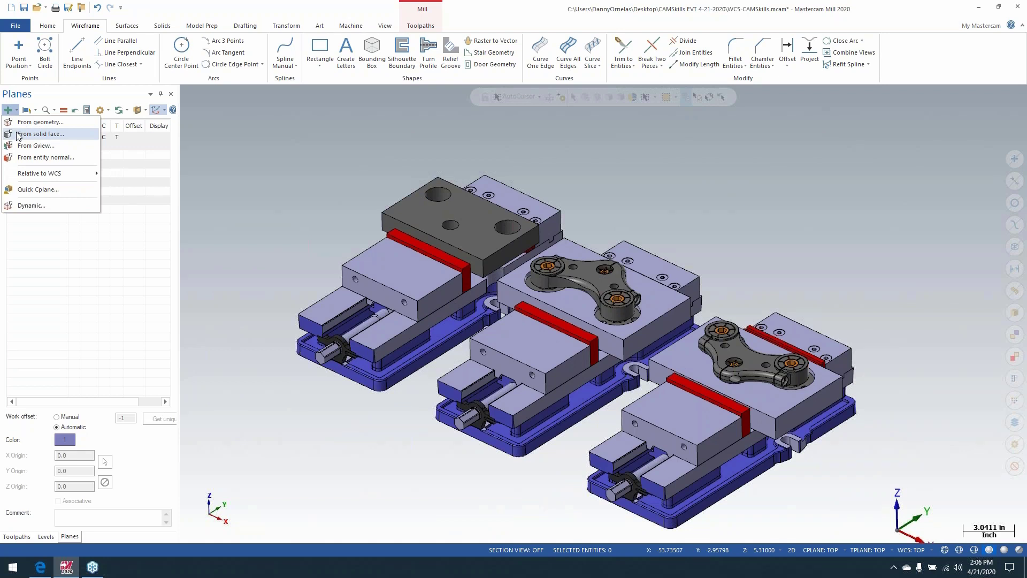
{"action": "left_click", "coordinate": [40, 134]}
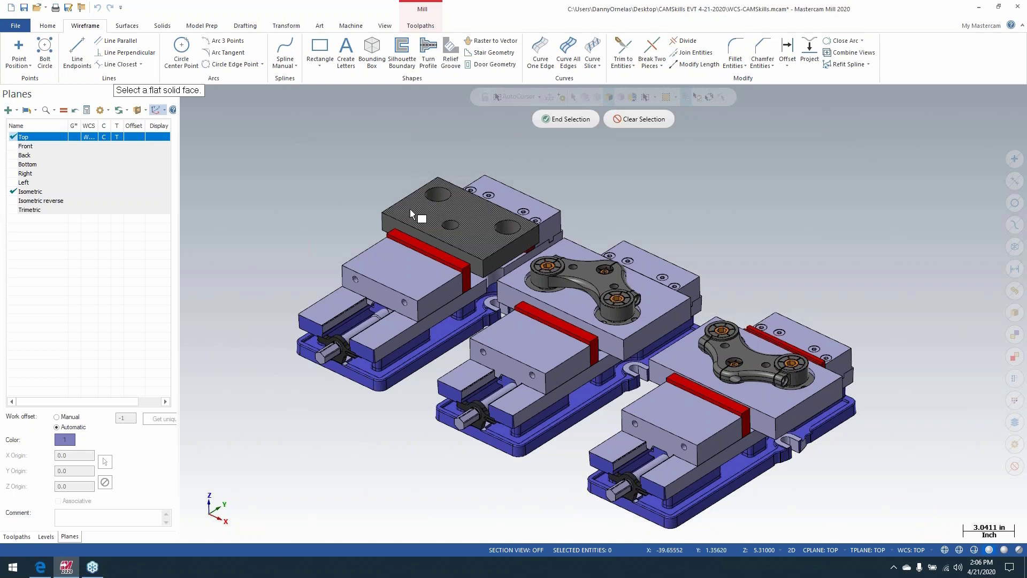
{"action": "scroll", "coordinate": [411, 214], "scroll_direction": "up", "scroll_amount": 3}
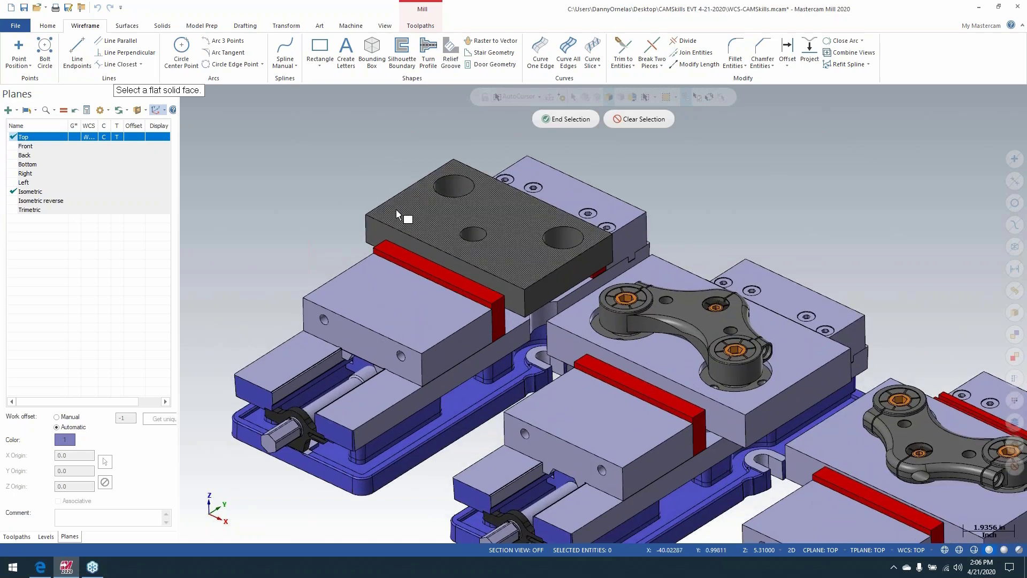
{"action": "left_click", "coordinate": [397, 215]}
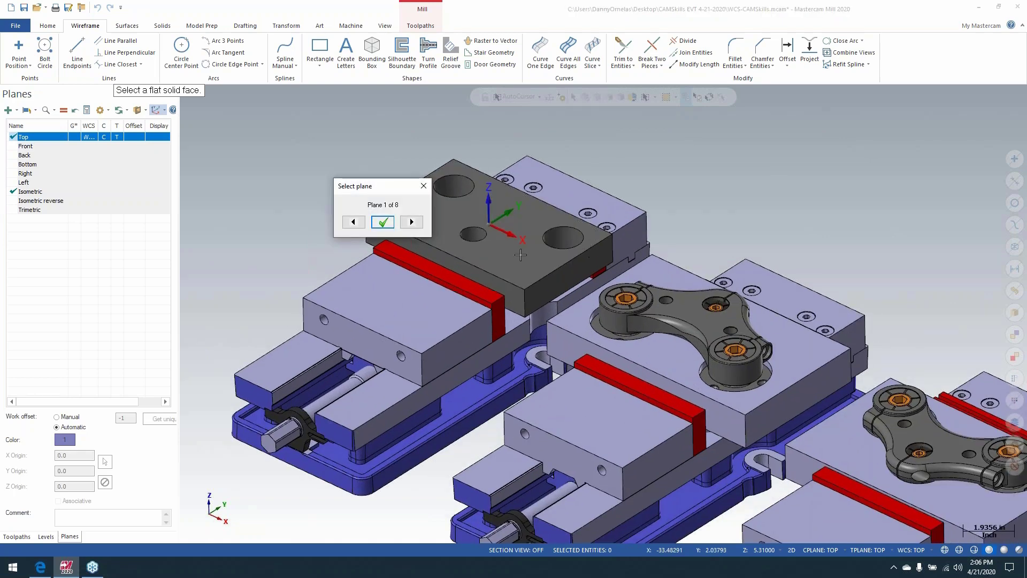
{"action": "left_click_drag", "start_coordinate": [392, 187], "coordinate": [268, 159]}
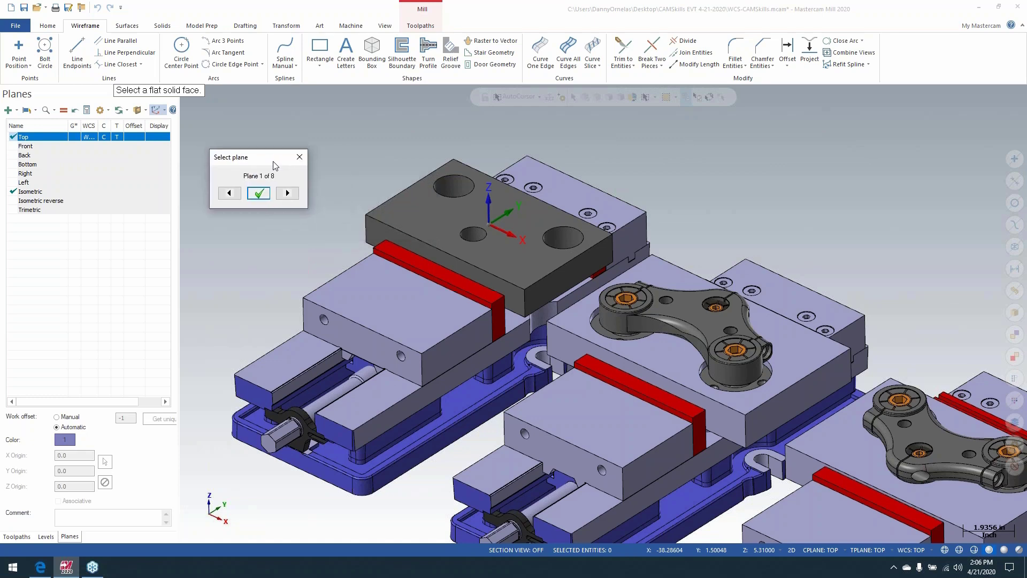
{"action": "left_click", "coordinate": [289, 195]}
{"action": "left_click", "coordinate": [289, 195]}
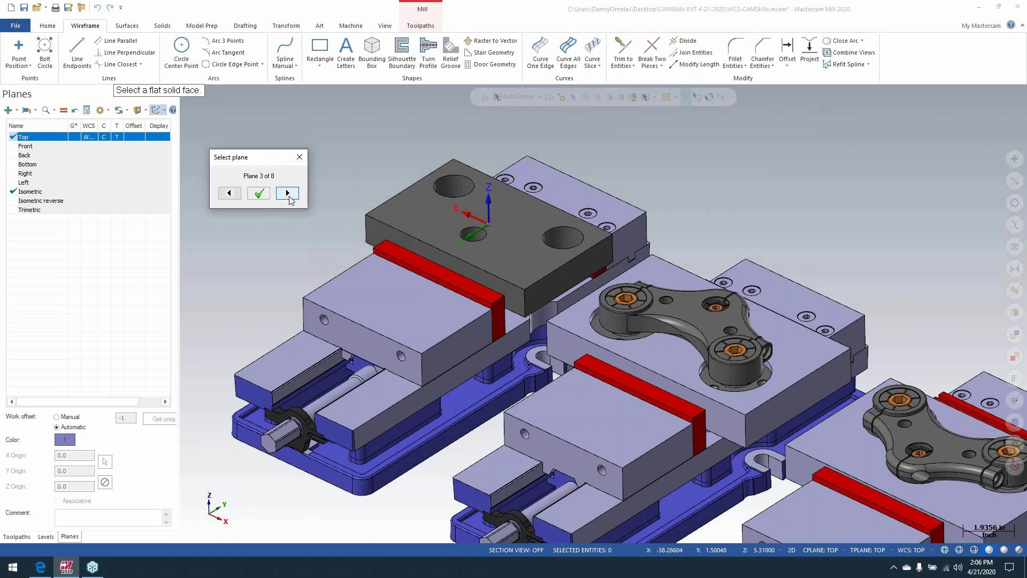
{"action": "left_click", "coordinate": [289, 196]}
{"action": "left_click", "coordinate": [289, 196]}
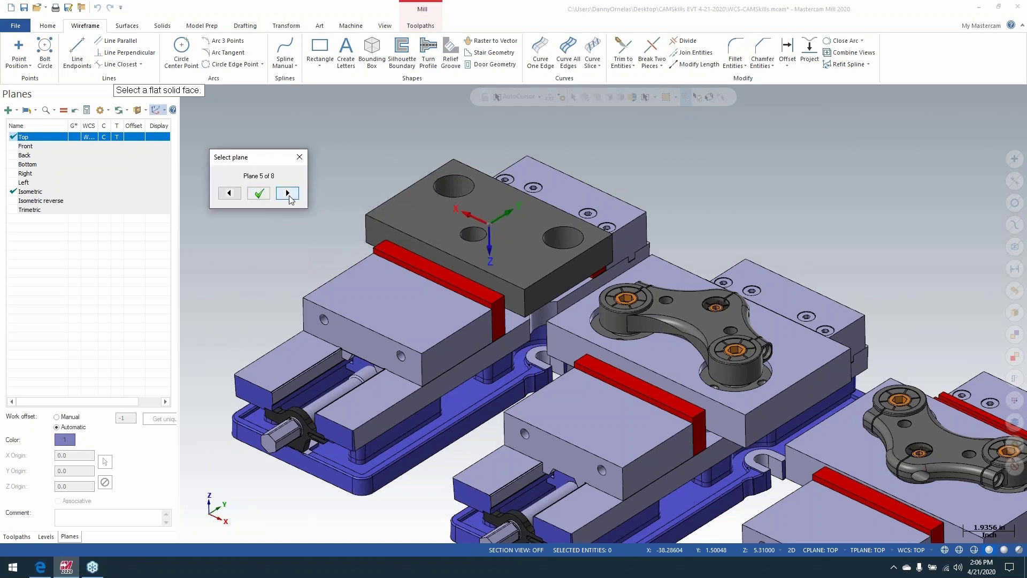
{"action": "left_click", "coordinate": [300, 158]}
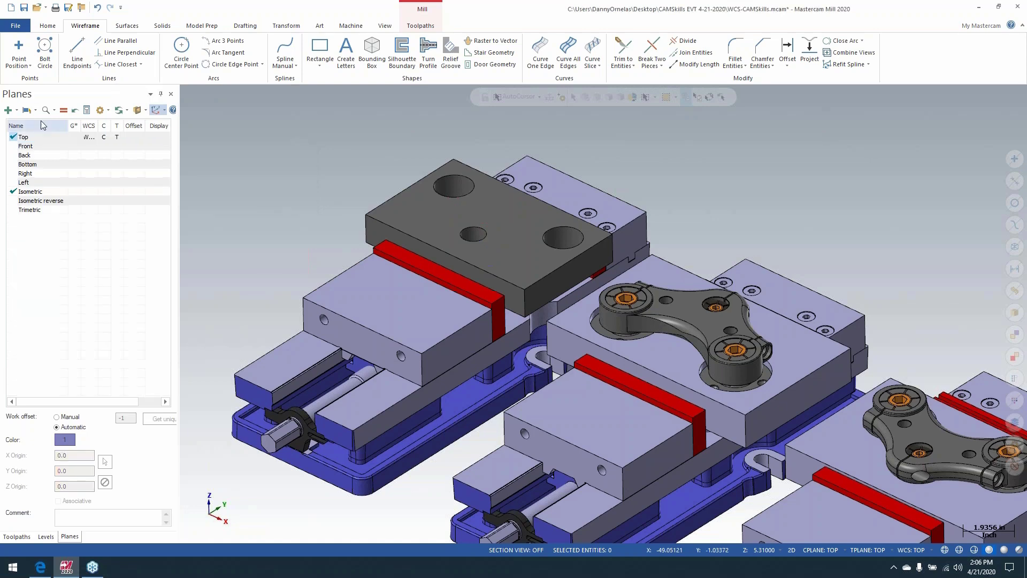
Preview the candidate planes defined from the stock plate's long side face above the red jaw, and dismiss them without accepting one.
{"action": "left_click", "coordinate": [17, 110]}
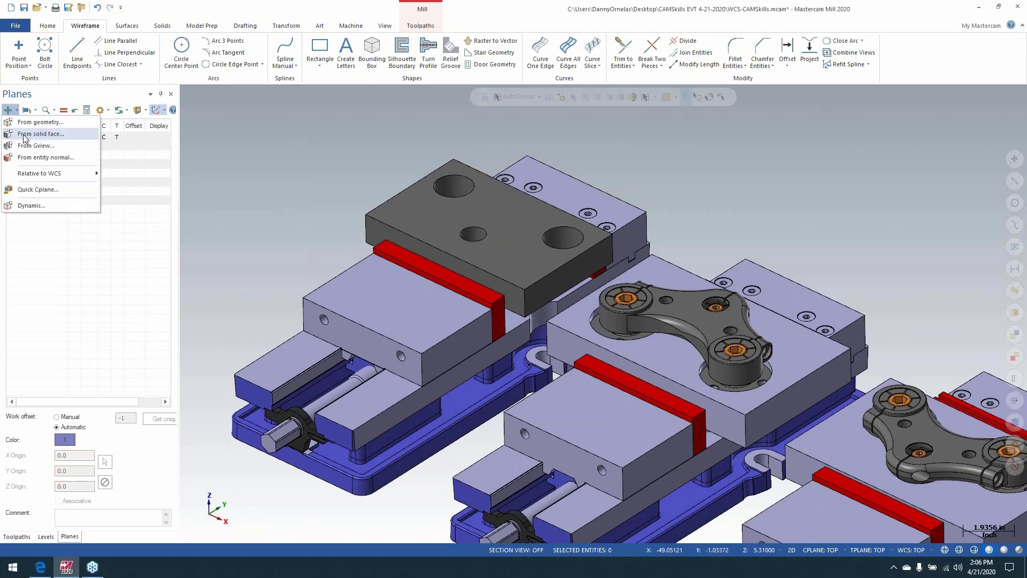
{"action": "left_click", "coordinate": [23, 135]}
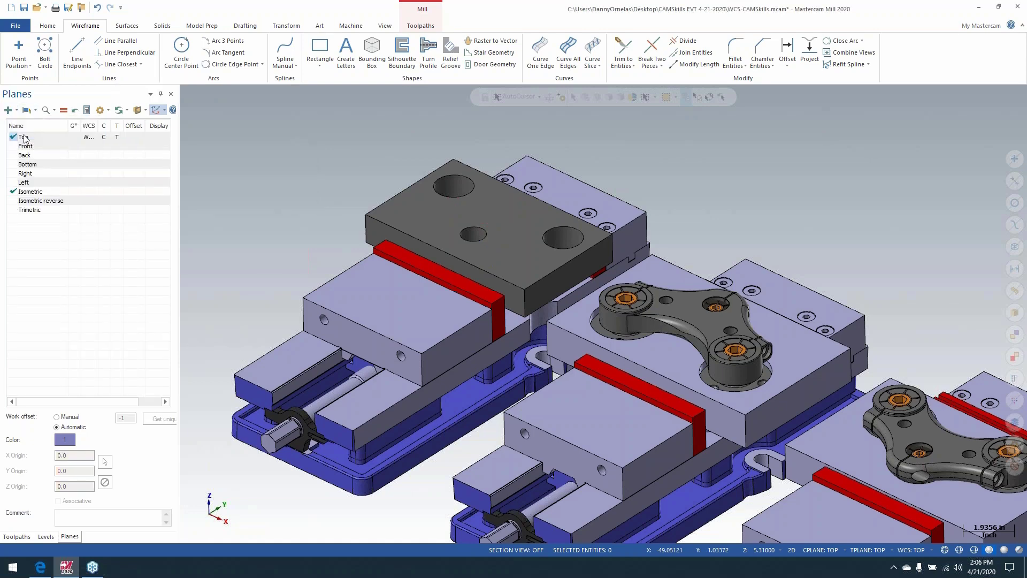
{"action": "left_click", "coordinate": [382, 236]}
{"action": "left_click", "coordinate": [367, 244]}
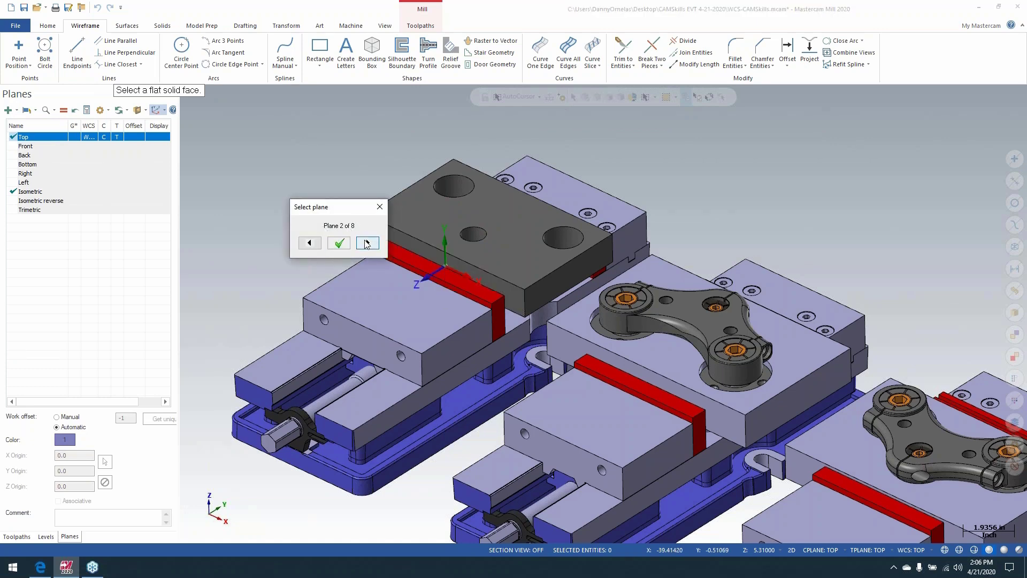
{"action": "double_click", "coordinate": [367, 243]}
{"action": "left_click", "coordinate": [367, 243]}
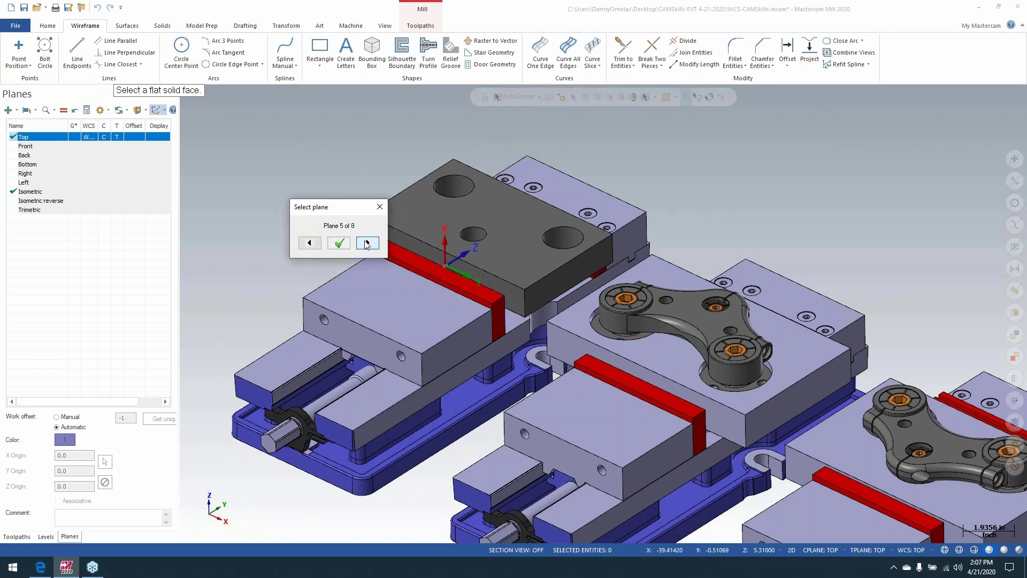
{"action": "left_click", "coordinate": [380, 207]}
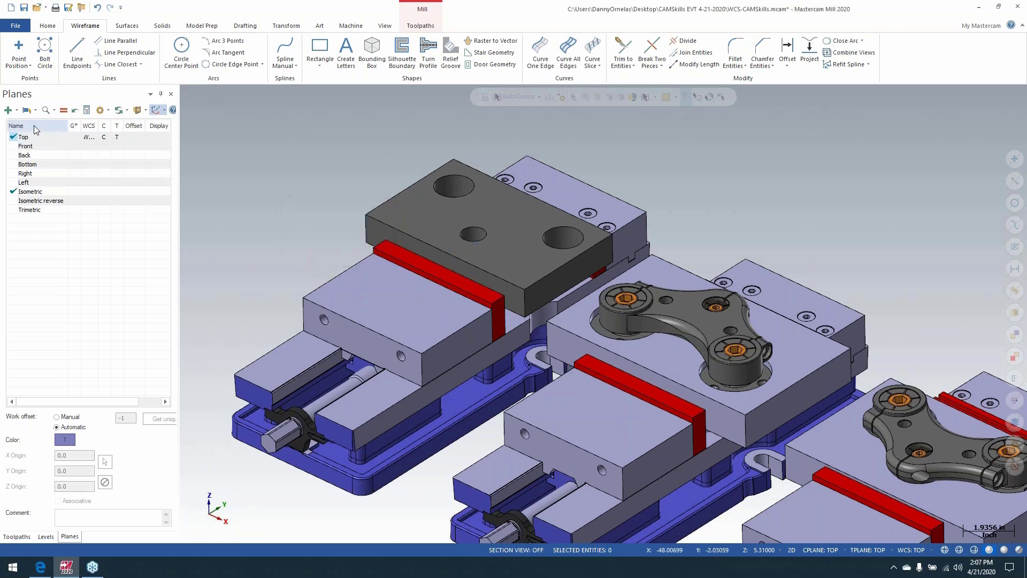
{"action": "left_click", "coordinate": [17, 111]}
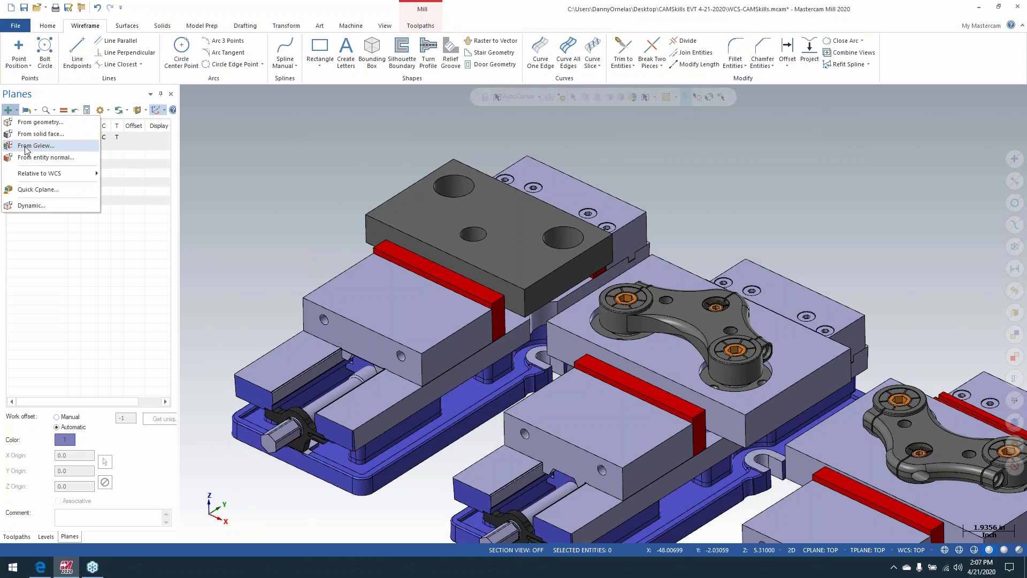
{"action": "left_click", "coordinate": [334, 202]}
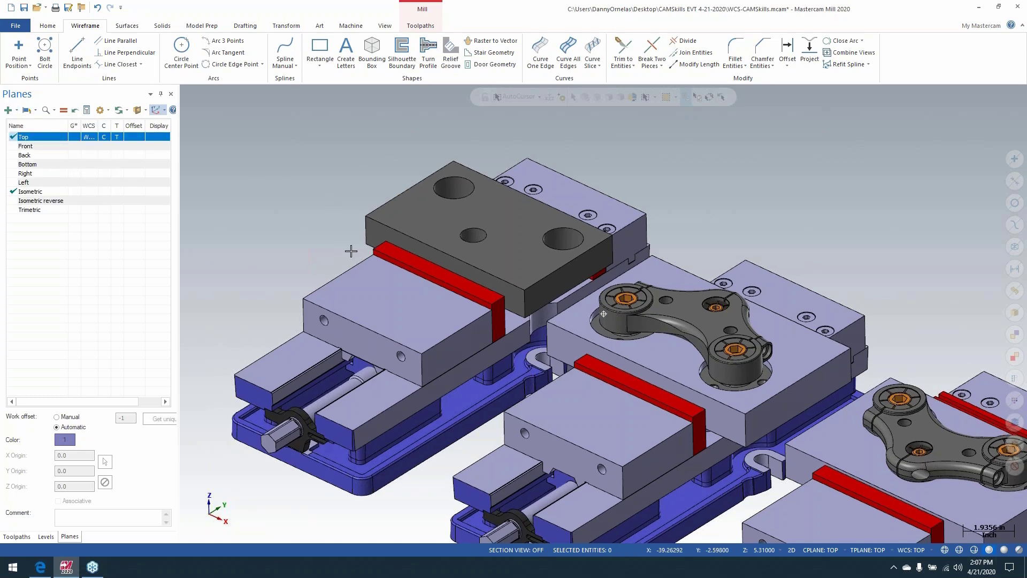
{"action": "middle_click_drag", "start_coordinate": [351, 246], "coordinate": [439, 221]}
{"action": "key", "text": "alt+7"}
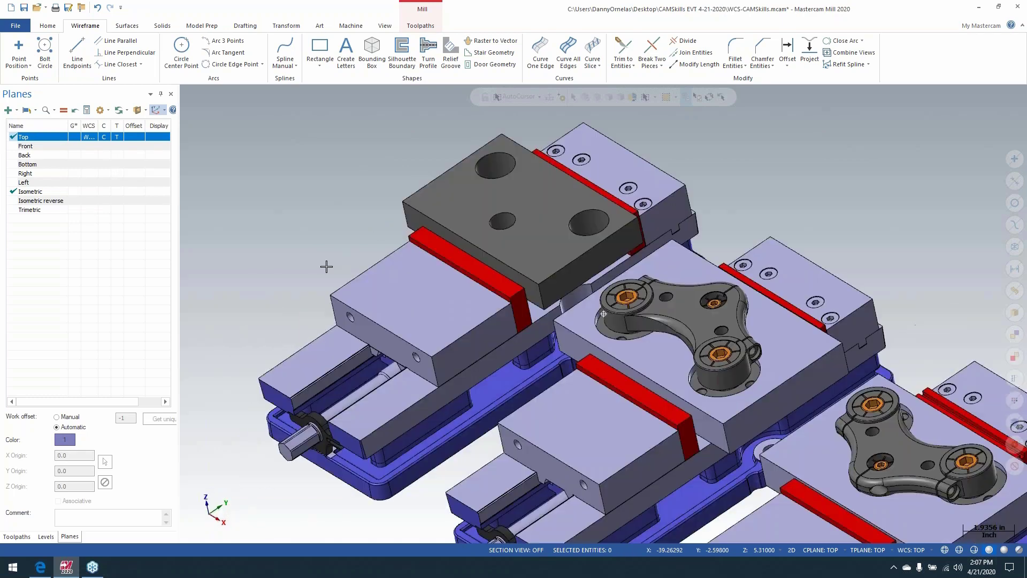
{"action": "right_click", "coordinate": [322, 237]}
{"action": "left_click", "coordinate": [359, 346]}
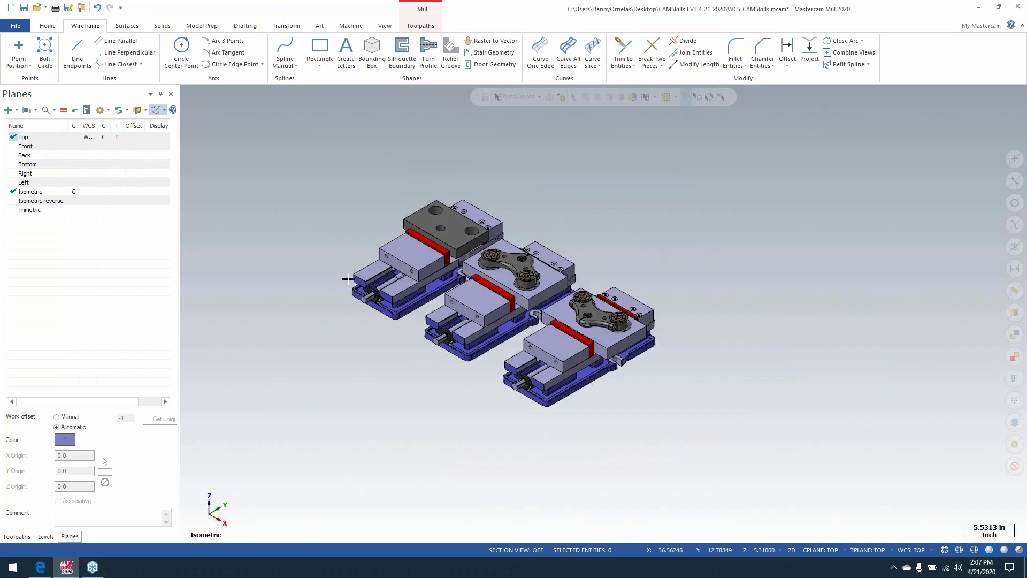
Define a new plane from a rotated graphics view, with its origin at the stock plate's top corner beside the red front jaw.
{"action": "middle_click_drag", "start_coordinate": [347, 279], "coordinate": [369, 245]}
{"action": "scroll", "coordinate": [432, 254], "scroll_direction": "up", "scroll_amount": 5}
{"action": "scroll", "coordinate": [369, 245], "scroll_direction": "up", "scroll_amount": 8}
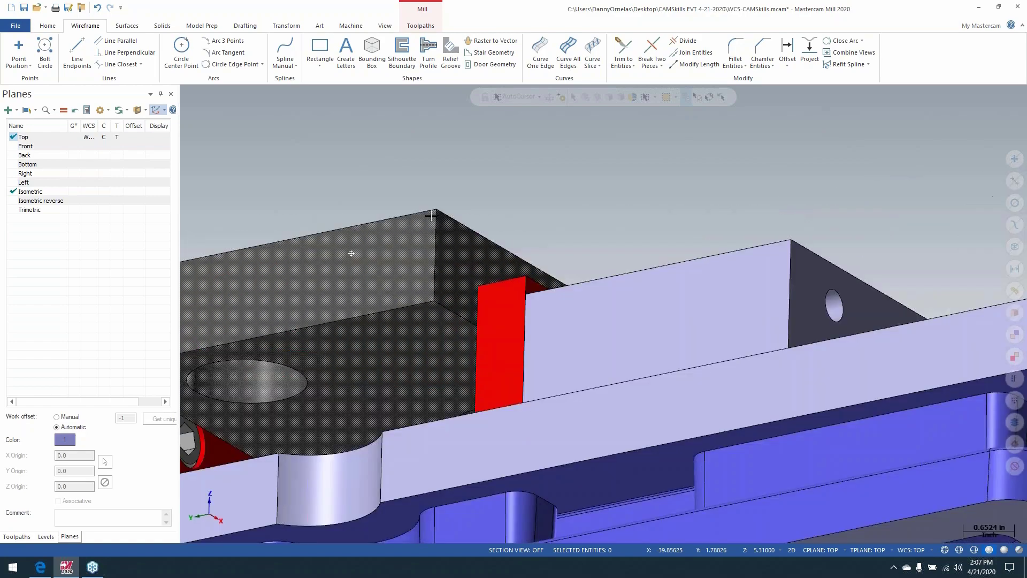
{"action": "middle_click_drag", "start_coordinate": [431, 215], "coordinate": [399, 260]}
{"action": "scroll", "coordinate": [399, 259], "scroll_direction": "up", "scroll_amount": 1}
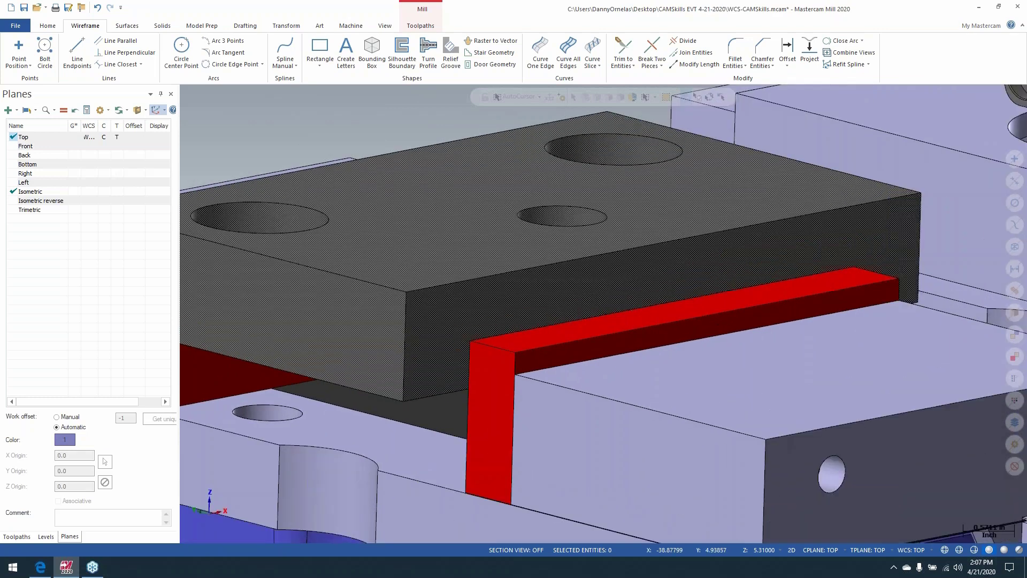
{"action": "left_click", "coordinate": [16, 111]}
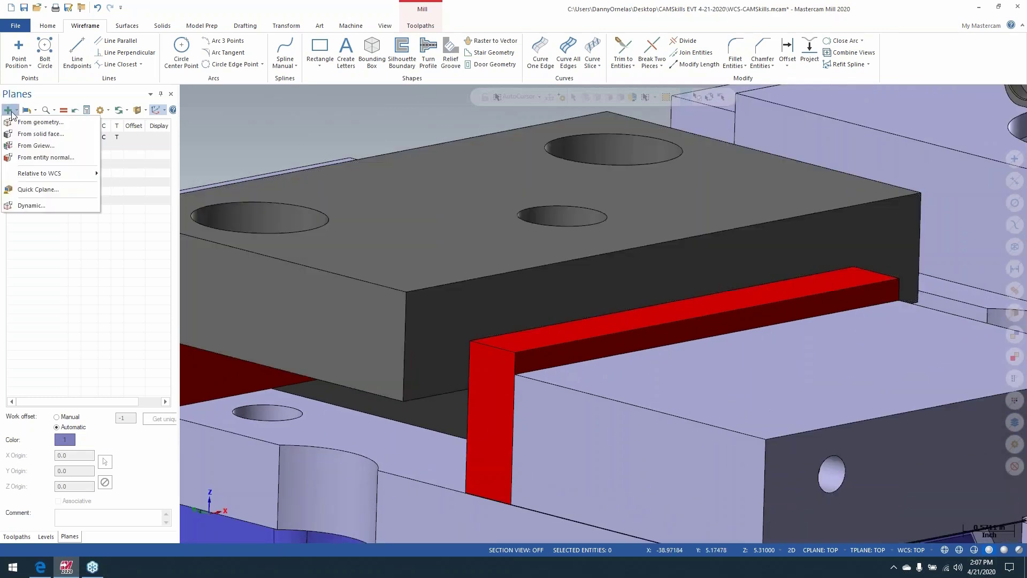
{"action": "left_click", "coordinate": [32, 145]}
{"action": "left_click", "coordinate": [29, 162]}
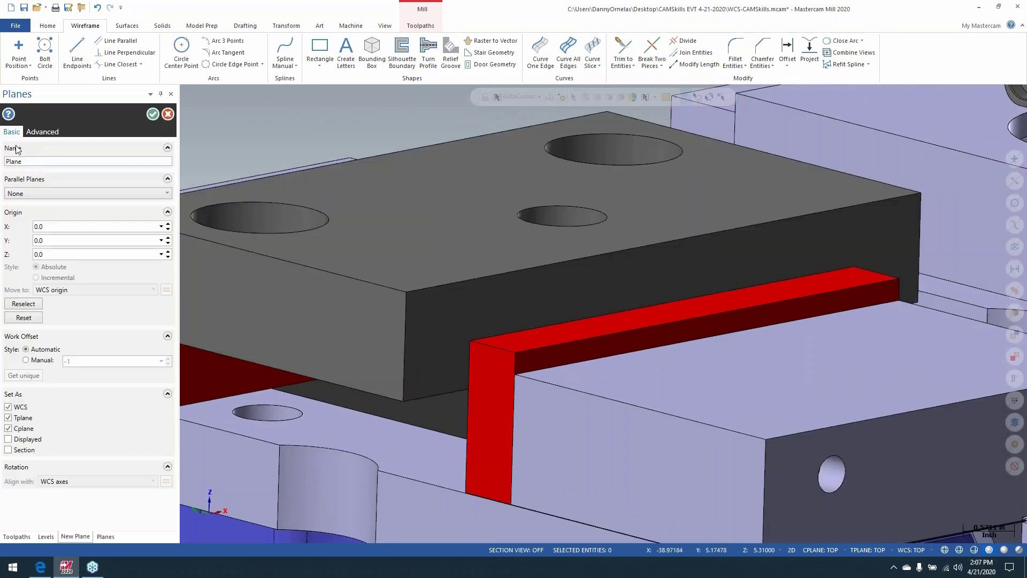
{"action": "left_click", "coordinate": [28, 303]}
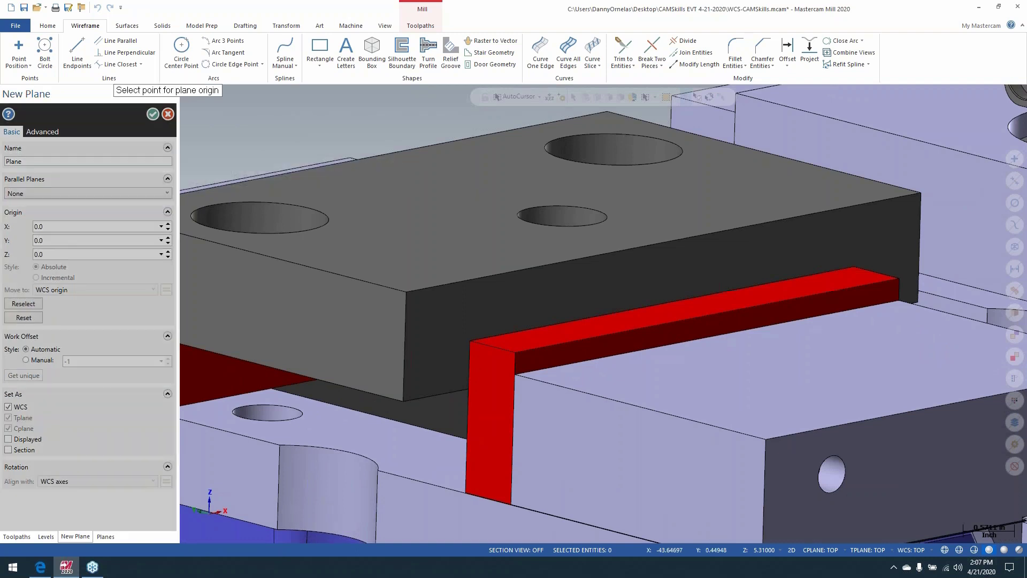
{"action": "left_click", "coordinate": [407, 291]}
Name the graphics-view plane 1 and accept it.
{"action": "left_click_drag", "start_coordinate": [73, 159], "coordinate": [2, 164]}
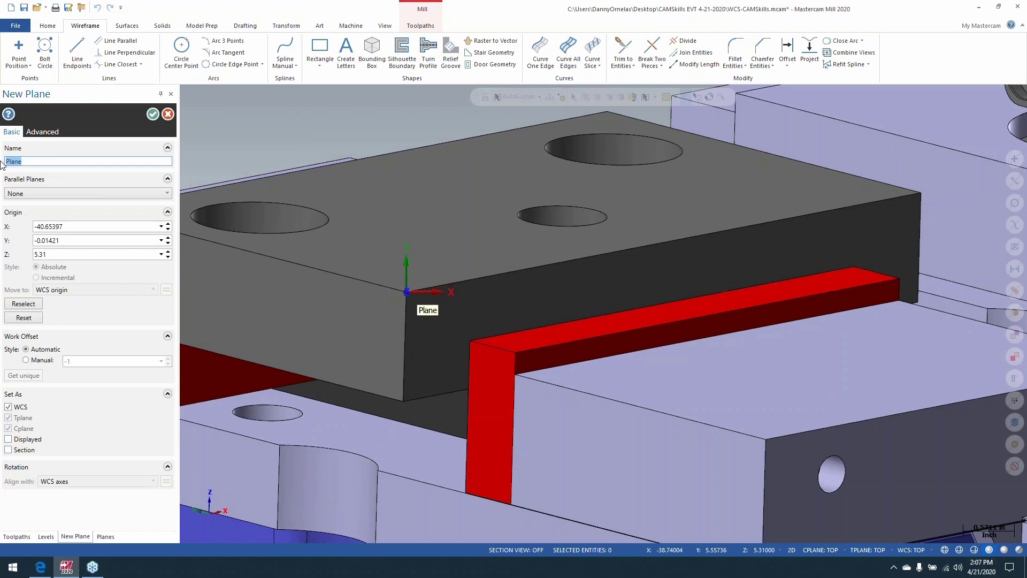
{"action": "type", "text": "1"}
{"action": "left_click", "coordinate": [150, 115]}
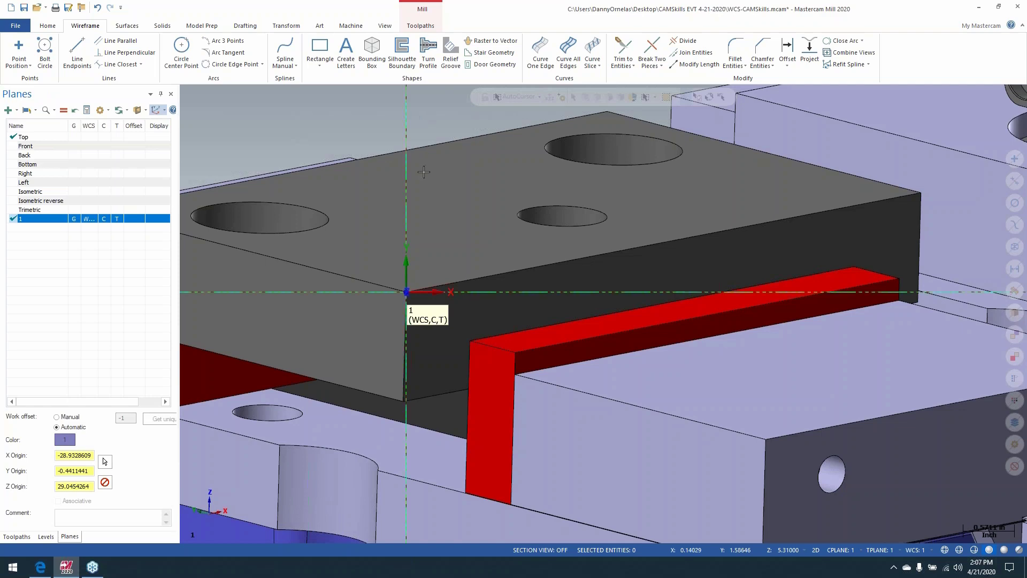
Widen the Planes manager so the columns beyond Display can be used.
{"action": "scroll", "coordinate": [408, 291], "scroll_direction": "down", "scroll_amount": 3}
{"action": "scroll", "coordinate": [467, 303], "scroll_direction": "down", "scroll_amount": 3}
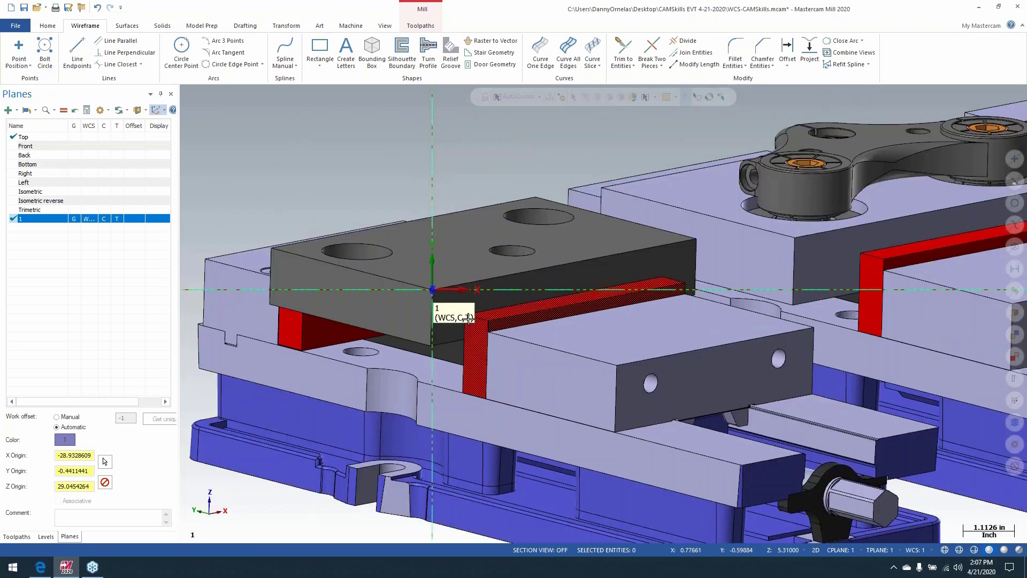
{"action": "mouse_move", "coordinate": [469, 337]}
{"action": "middle_mouse_down"}
{"action": "mouse_move", "coordinate": [480, 281]}
{"action": "mouse_move", "coordinate": [364, 225]}
{"action": "middle_mouse_up"}
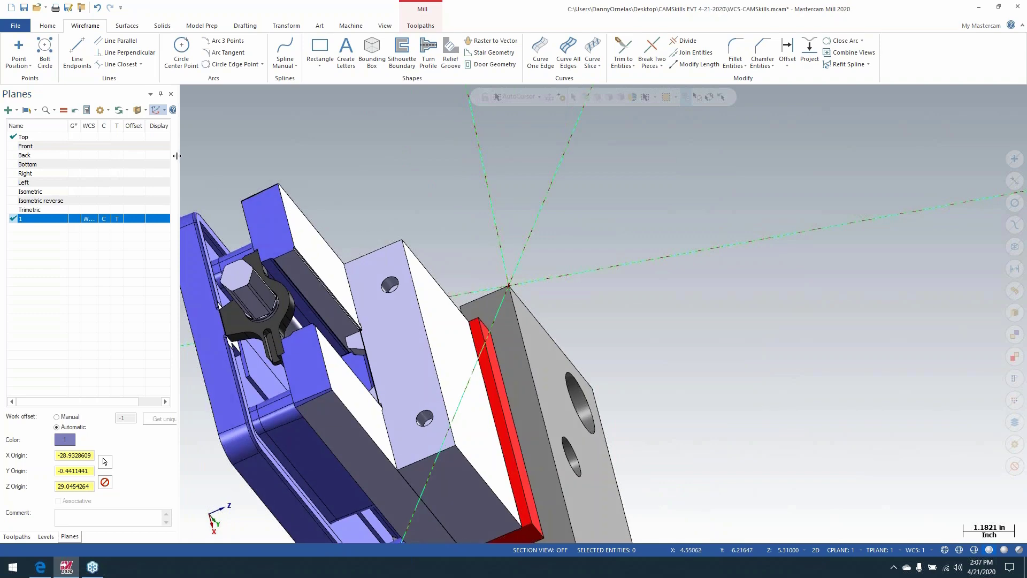
{"action": "left_click_drag", "start_coordinate": [177, 156], "coordinate": [222, 161]}
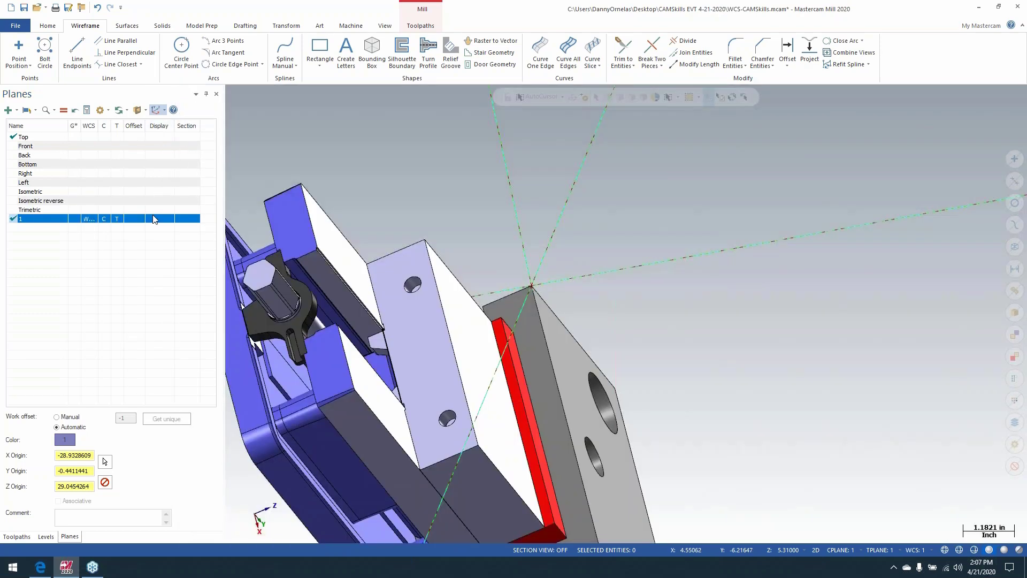
Turn on the gnomon display of plane 1 and examine its orientation from standard WCS views and from below the vises.
{"action": "left_click", "coordinate": [154, 220]}
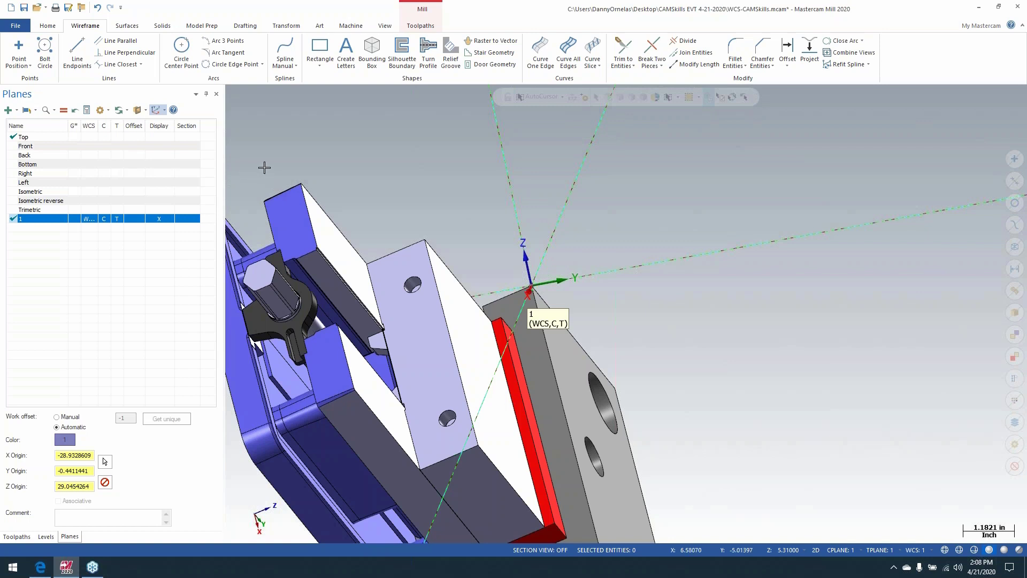
{"action": "middle_click_drag", "start_coordinate": [405, 194], "coordinate": [65, 138]}
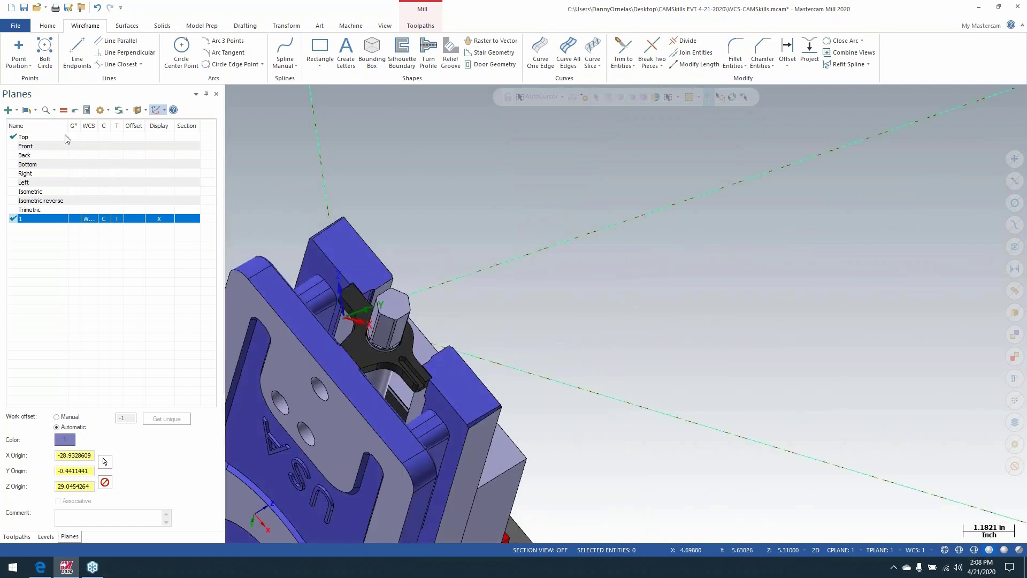
{"action": "right_click", "coordinate": [375, 154]}
{"action": "left_click", "coordinate": [402, 226]}
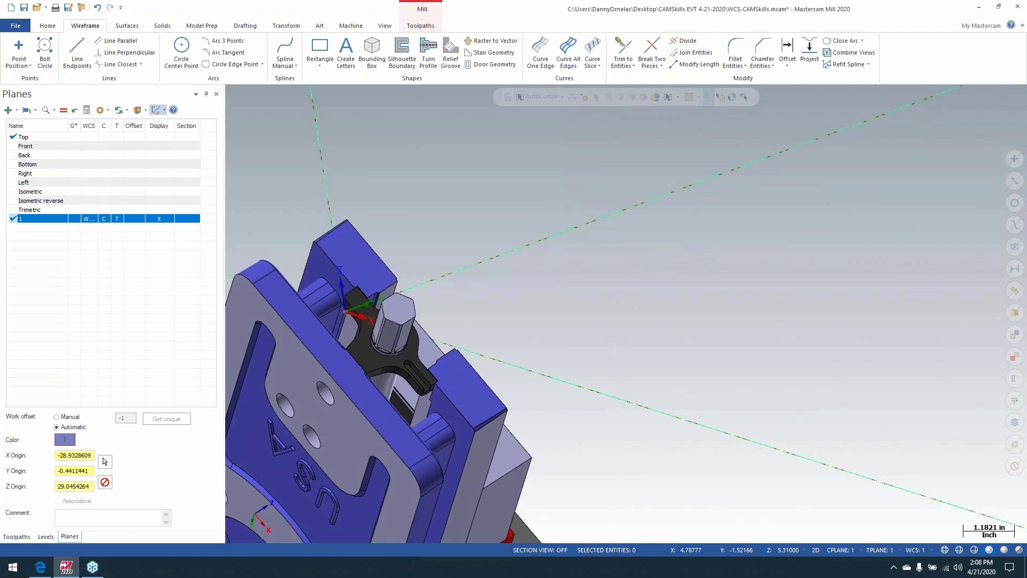
{"action": "scroll", "coordinate": [376, 238], "scroll_direction": "down", "scroll_amount": 3}
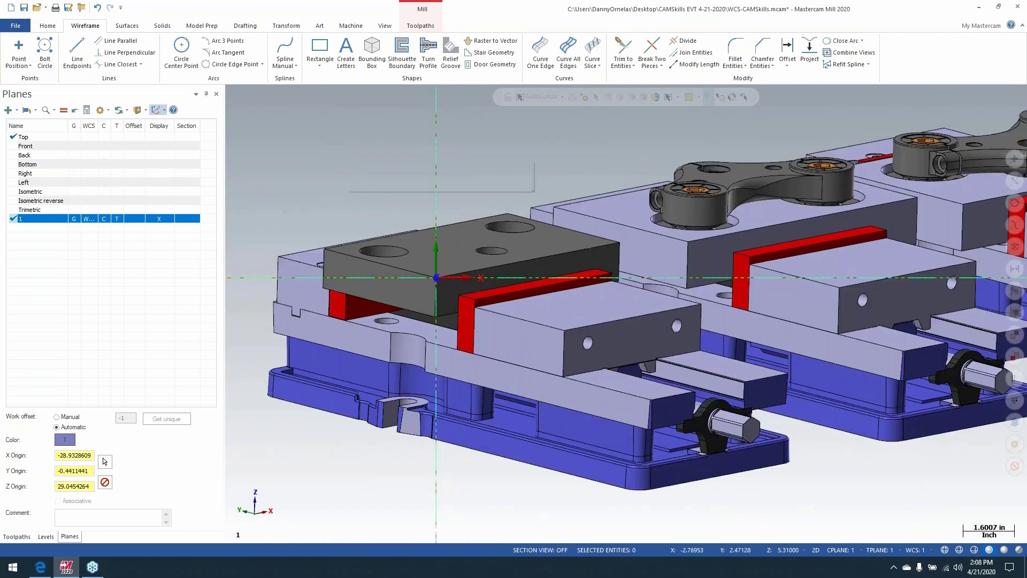
{"action": "right_click", "coordinate": [348, 200]}
{"action": "left_click", "coordinate": [396, 289]}
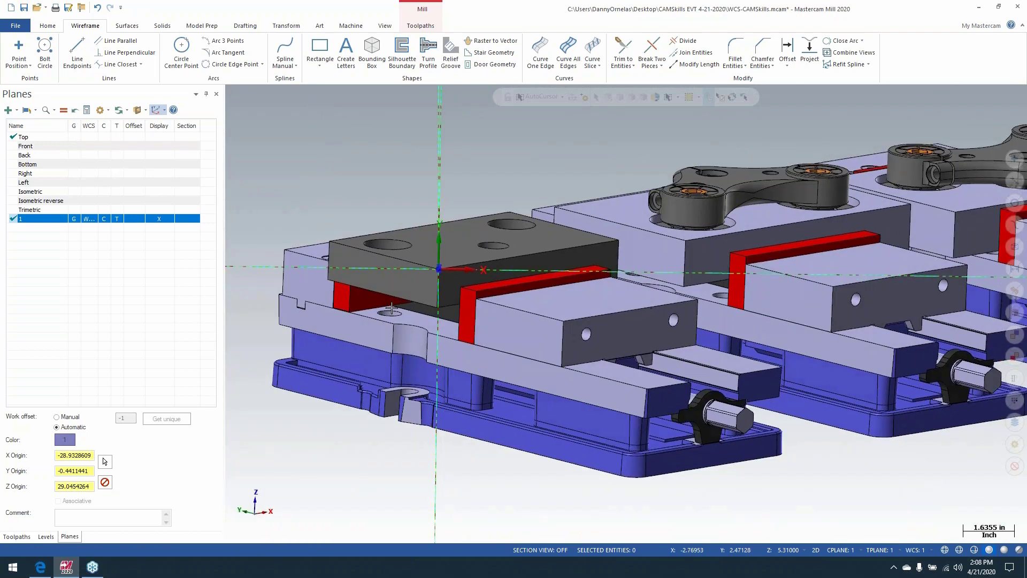
{"action": "scroll", "coordinate": [441, 226], "scroll_direction": "down", "scroll_amount": 10}
{"action": "scroll", "coordinate": [462, 206], "scroll_direction": "up", "scroll_amount": 8}
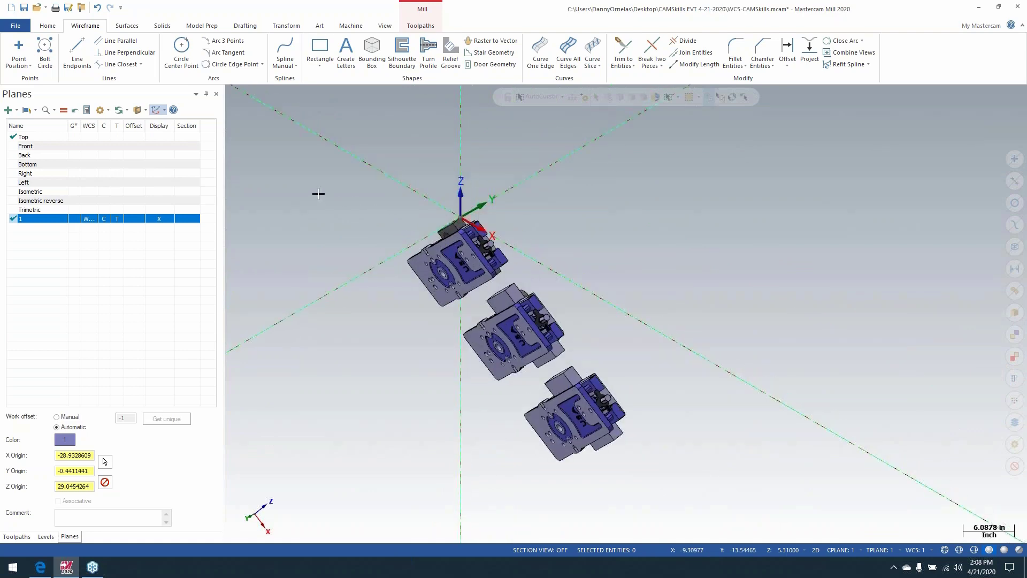
Make Top the active WCS, construction plane and tool plane again, and turn off the gnomon display of plane 1.
{"action": "left_click", "coordinate": [36, 138]}
{"action": "left_click", "coordinate": [63, 110]}
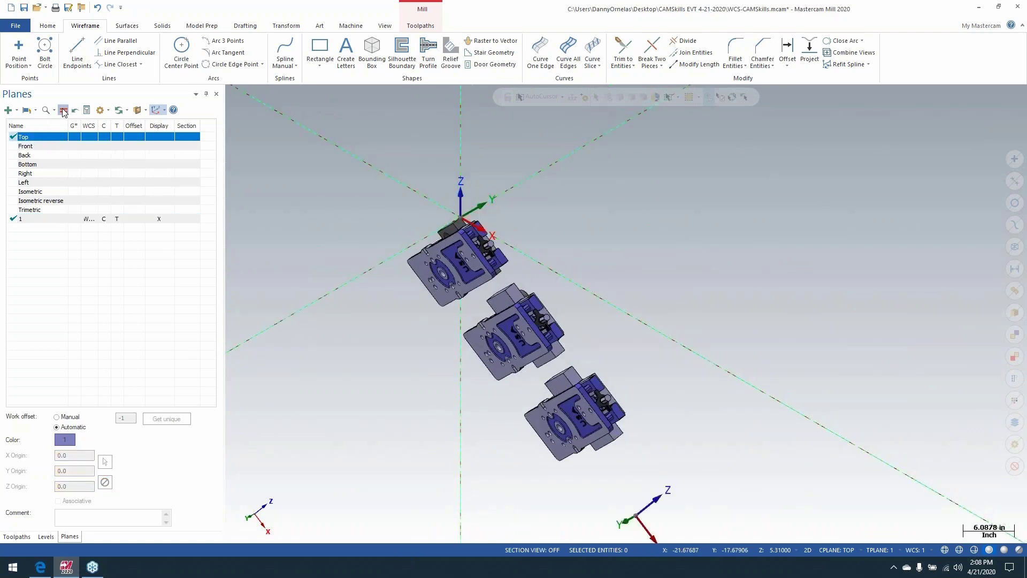
{"action": "left_click", "coordinate": [164, 219]}
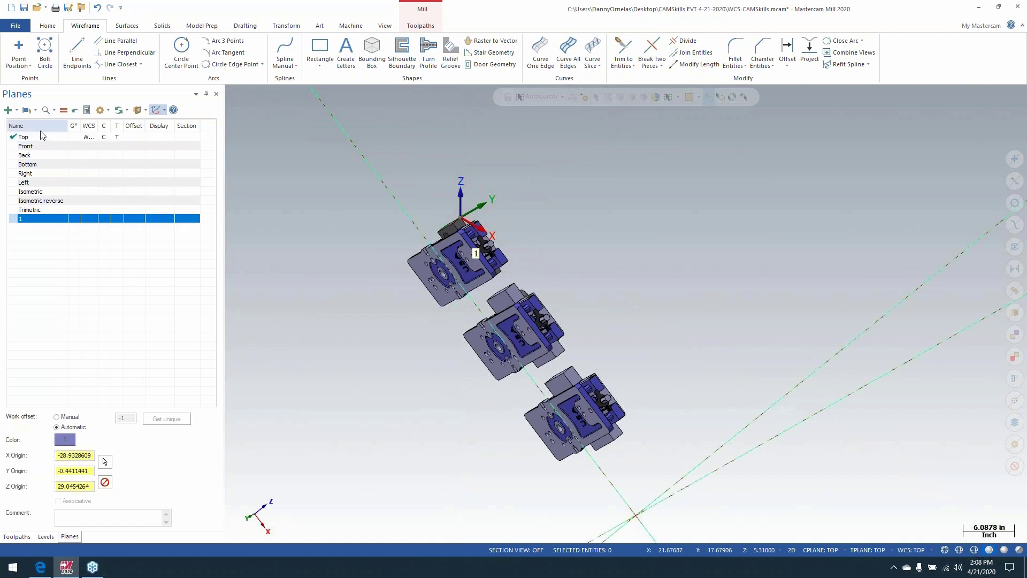
Delete the user-defined plane 1, keeping only the standard planes.
{"action": "left_click", "coordinate": [37, 138]}
{"action": "right_click", "coordinate": [36, 138]}
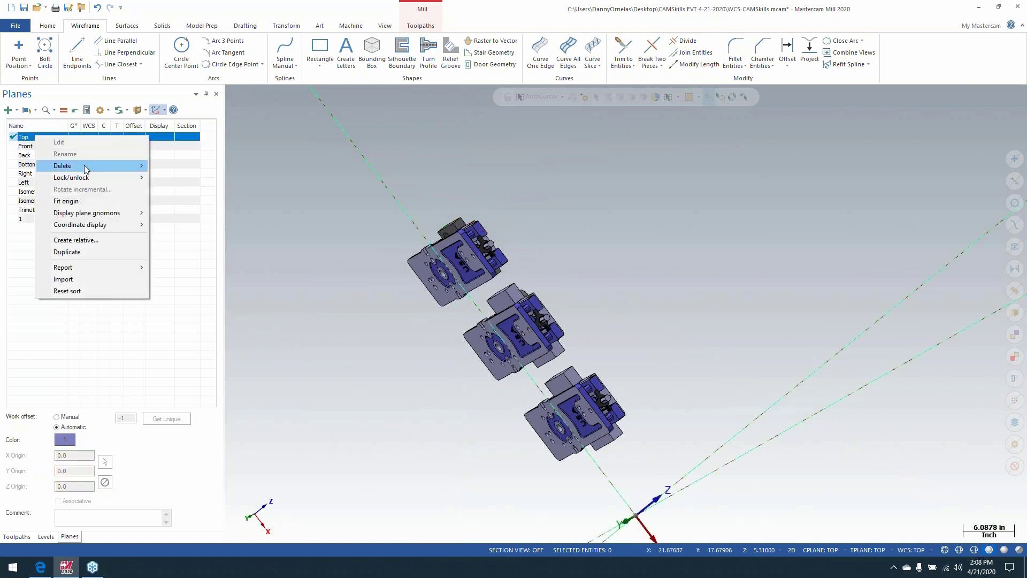
{"action": "mouse_move", "coordinate": [96, 166]}
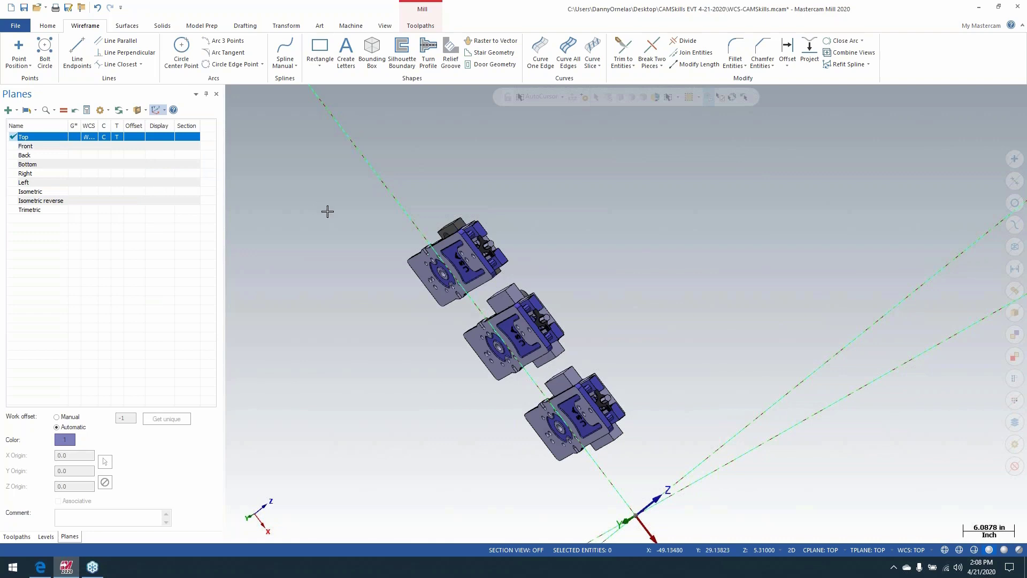
Start a dynamic plane in the isometric view and place its origin on the stock plate's rear top corner, away from the red front jaw.
{"action": "middle_click_drag", "start_coordinate": [328, 211], "coordinate": [250, 277]}
{"action": "right_click", "coordinate": [286, 240]}
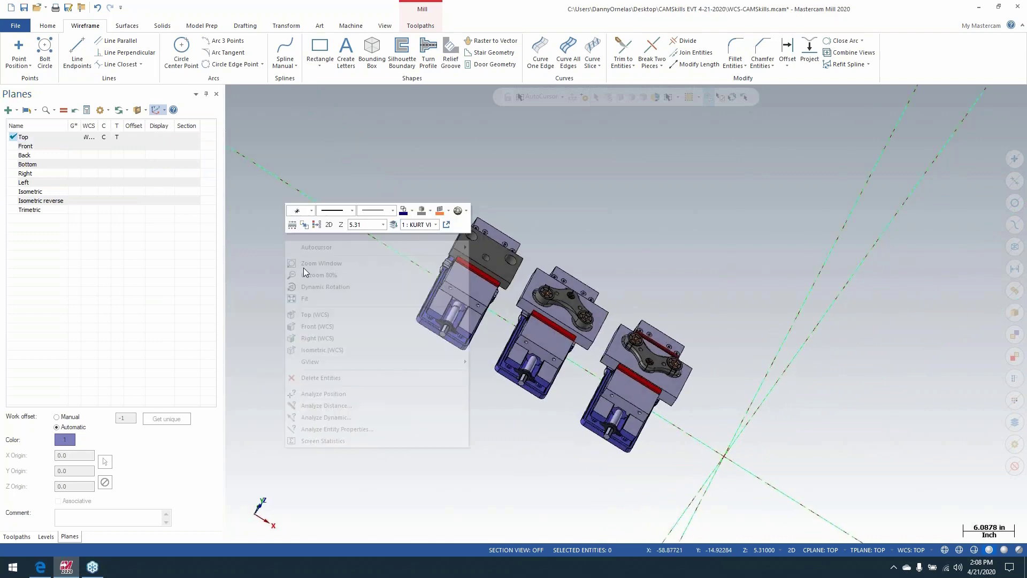
{"action": "left_click", "coordinate": [336, 349]}
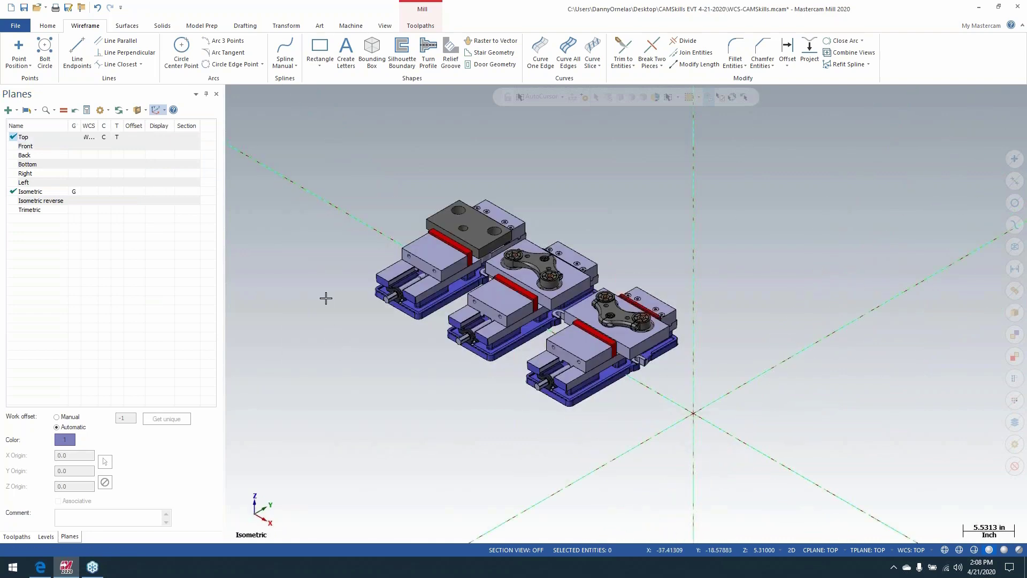
{"action": "scroll", "coordinate": [363, 216], "scroll_direction": "up", "scroll_amount": 1}
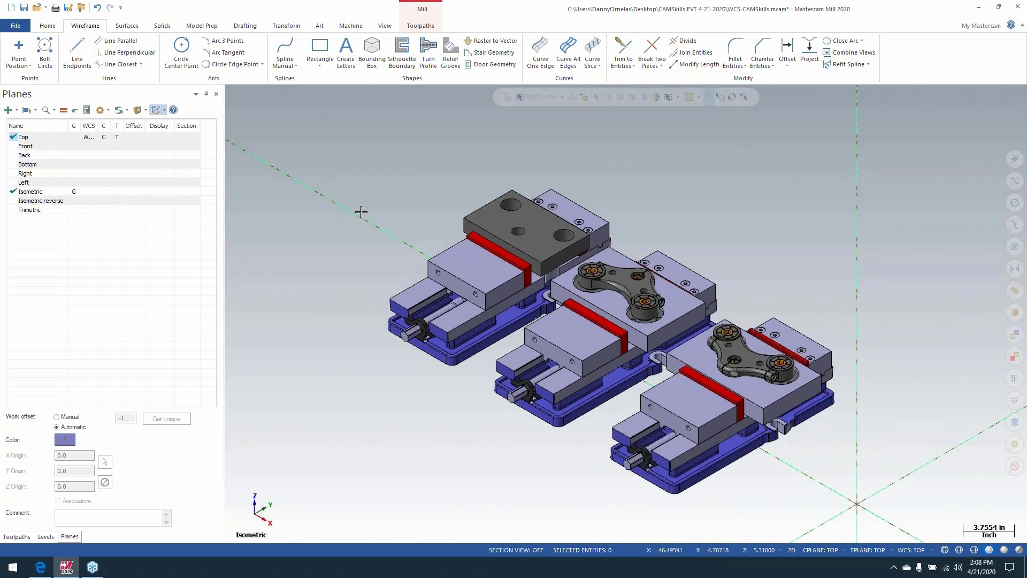
{"action": "left_click", "coordinate": [24, 136]}
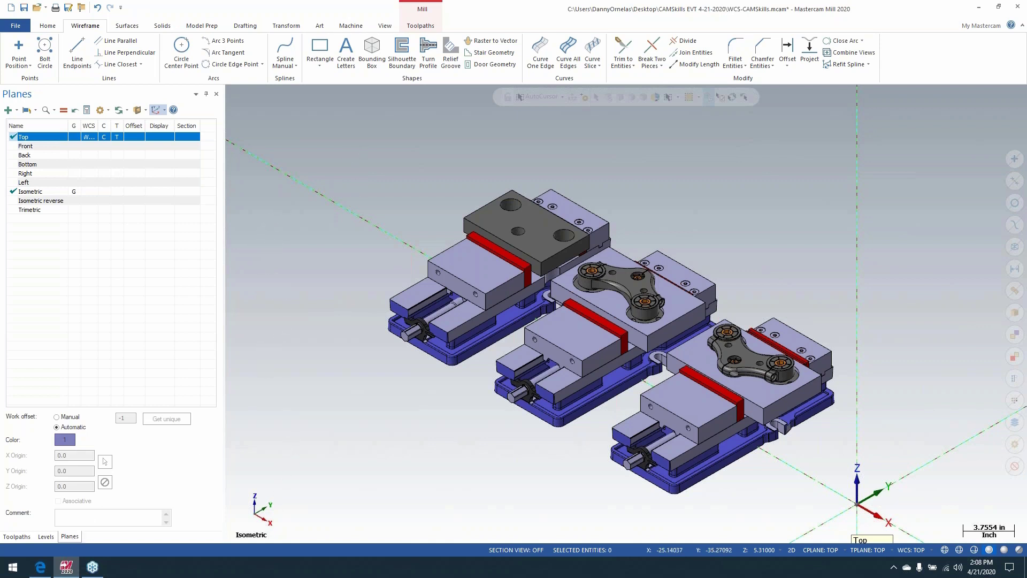
{"action": "left_click", "coordinate": [251, 520]}
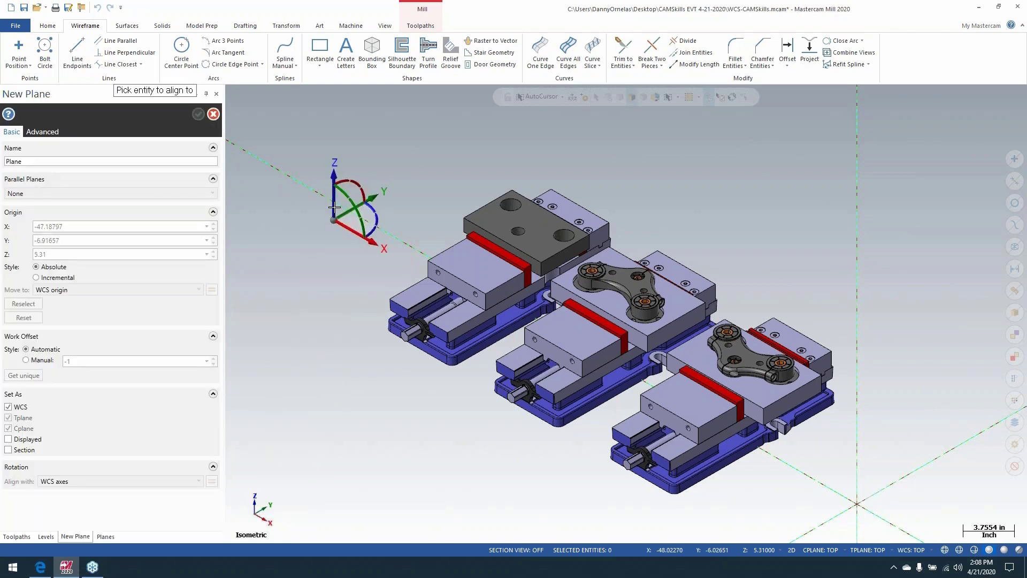
{"action": "scroll", "coordinate": [347, 214], "scroll_direction": "up", "scroll_amount": 2}
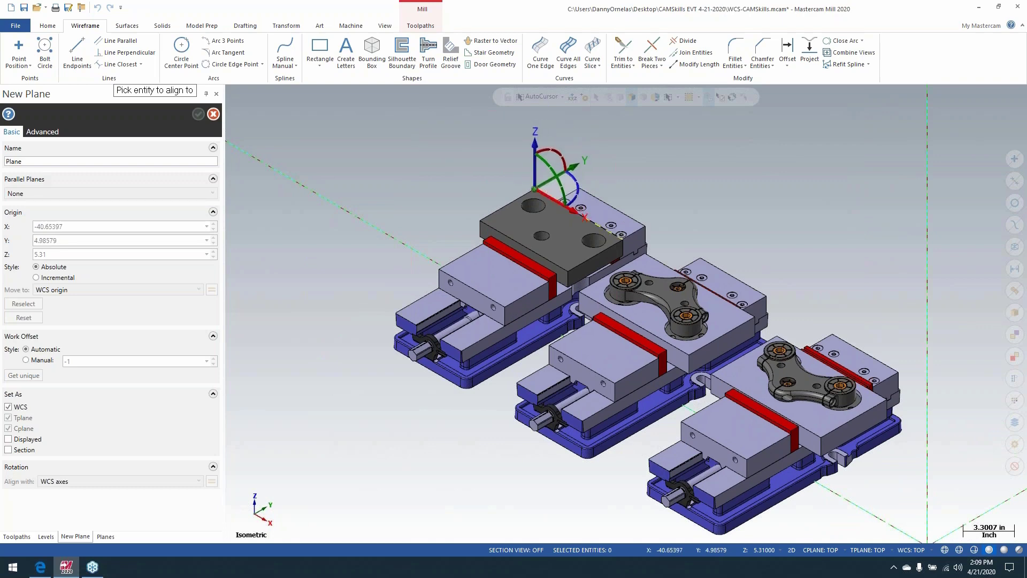
{"action": "left_click", "coordinate": [535, 189]}
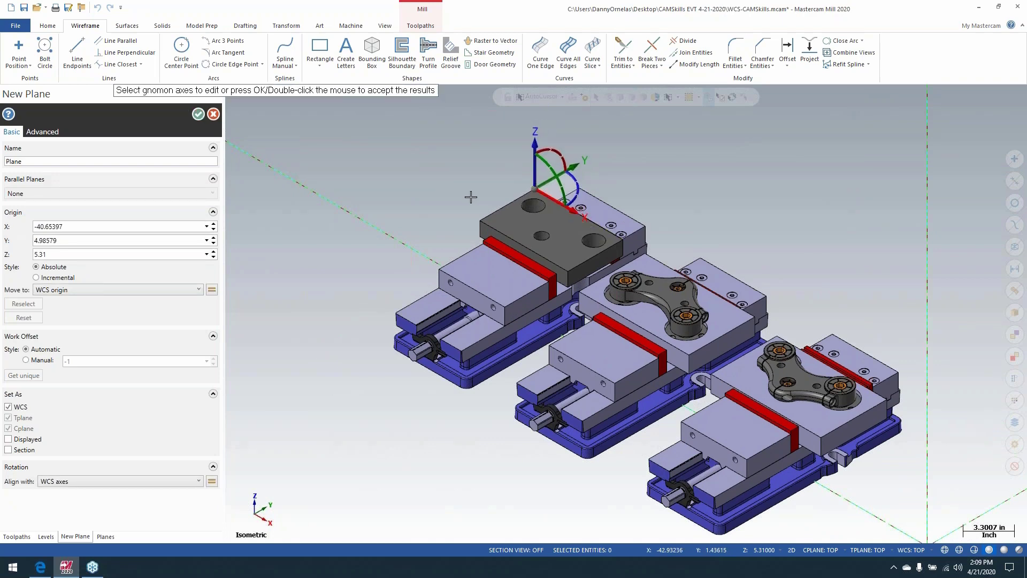
Shift the dynamic plane's origin by -0.05 in along its Z axis and name the plane G54.
{"action": "scroll", "coordinate": [471, 197], "scroll_direction": "up", "scroll_amount": 3}
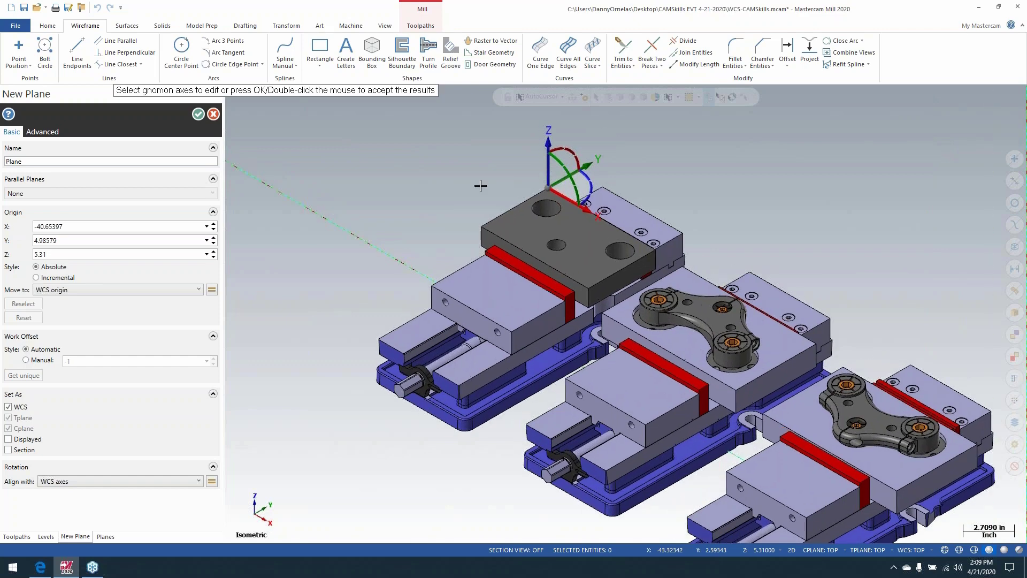
{"action": "scroll", "coordinate": [480, 186], "scroll_direction": "up", "scroll_amount": 3}
{"action": "left_click", "coordinate": [563, 166]}
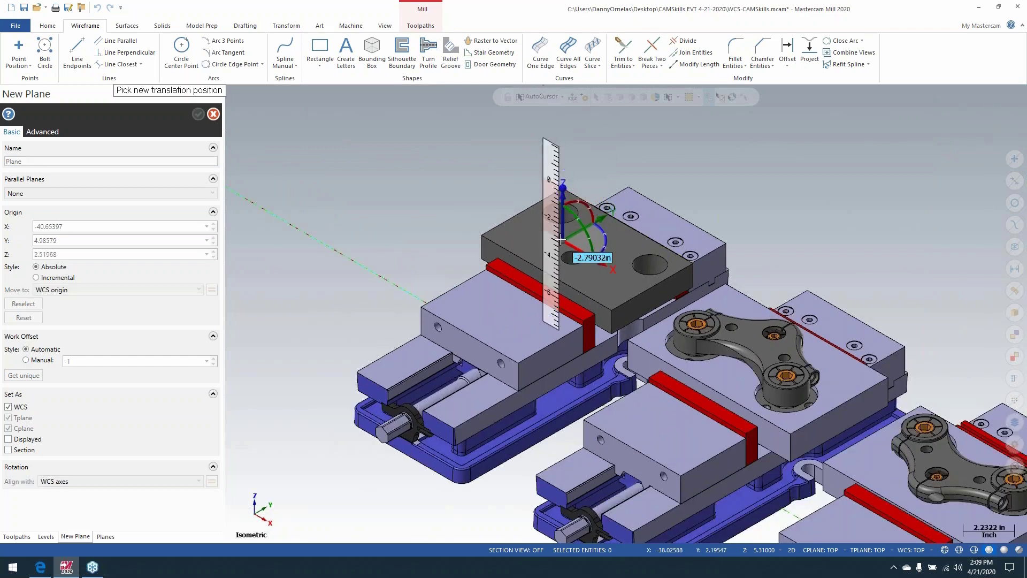
{"action": "type", "text": "-.05"}
{"action": "key", "text": "Return"}
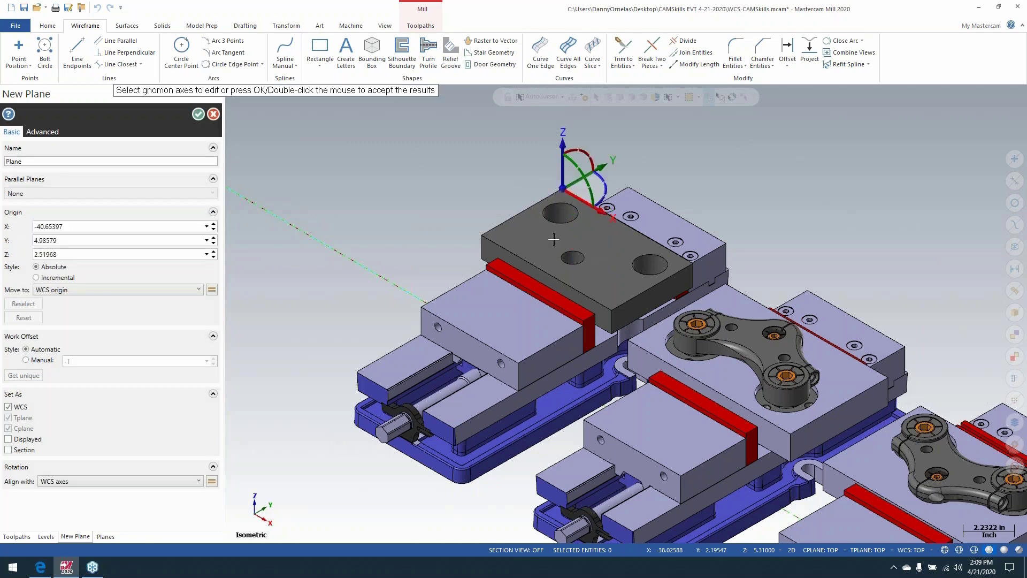
{"action": "left_click_drag", "start_coordinate": [78, 161], "coordinate": [1, 162]}
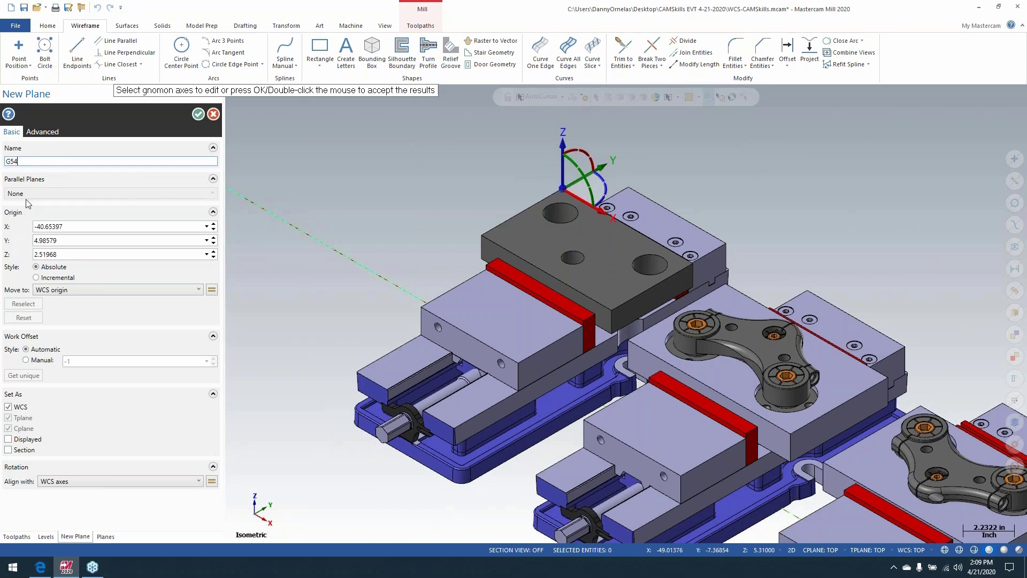
Assign manual work offset 0 to the G54 plane, create it and turn on its gnomon display.
{"action": "left_click", "coordinate": [30, 363]}
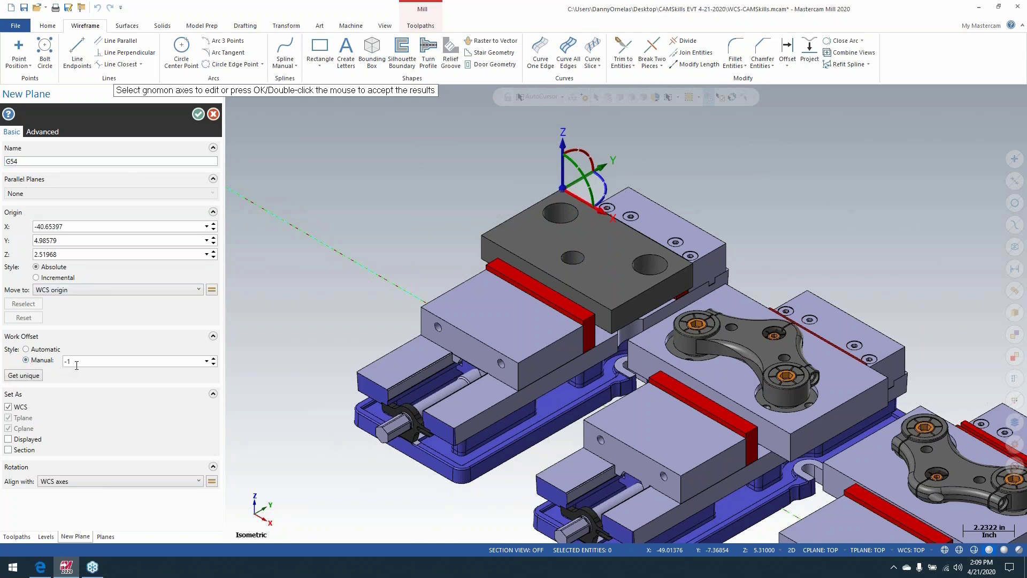
{"action": "left_click_drag", "start_coordinate": [77, 366], "coordinate": [59, 367]}
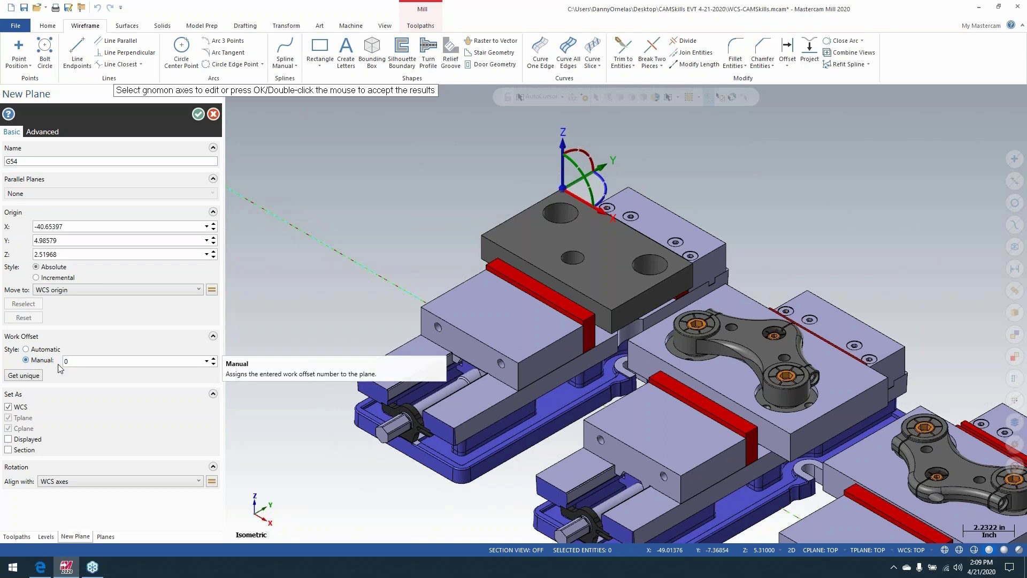
{"action": "left_click", "coordinate": [198, 115]}
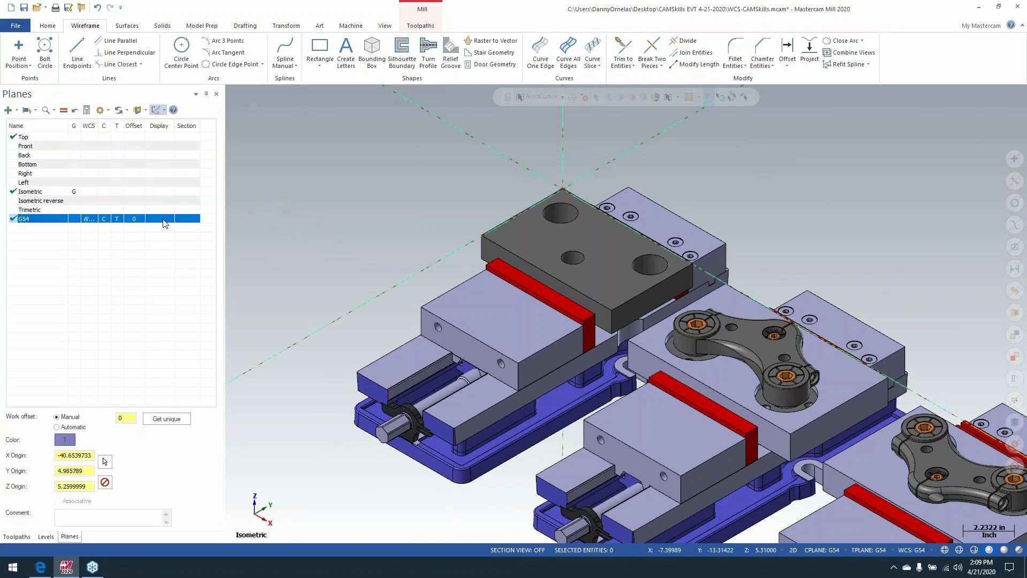
{"action": "left_click", "coordinate": [160, 219]}
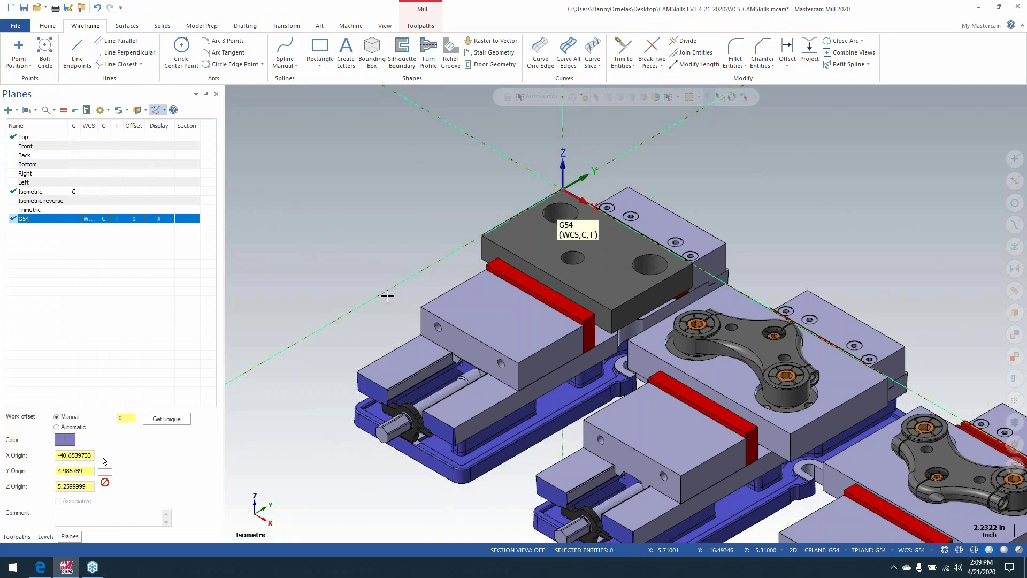
Examine the G54 origin's height against the stock plate's top face in a front view close-up, then return to the isometric view.
{"action": "middle_click_drag", "start_coordinate": [387, 296], "coordinate": [360, 252]}
{"action": "right_click", "coordinate": [362, 231]}
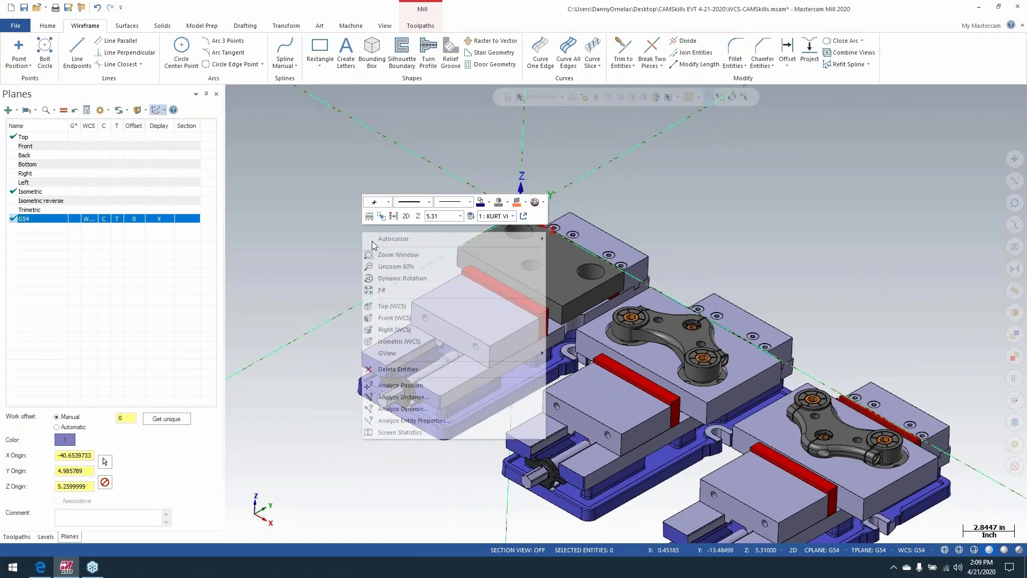
{"action": "left_click", "coordinate": [396, 318]}
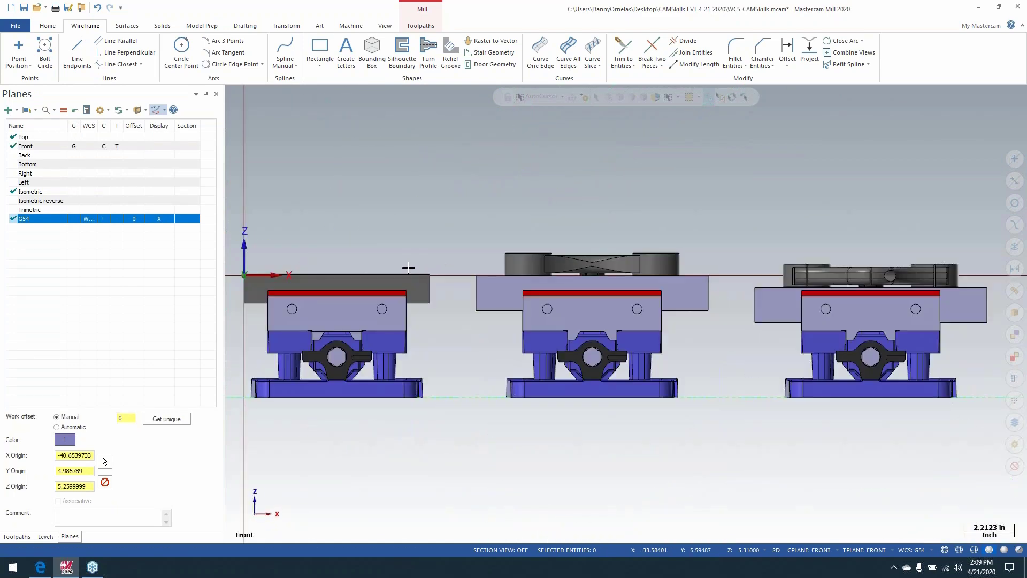
{"action": "key", "text": "F1"}
{"action": "left_click_drag", "start_coordinate": [408, 268], "coordinate": [447, 283]}
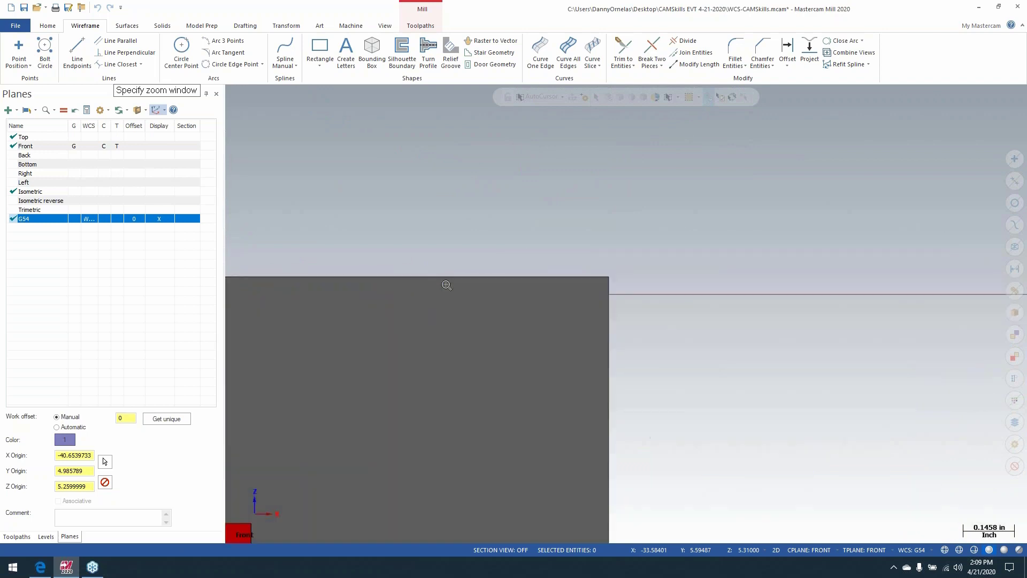
{"action": "right_click", "coordinate": [586, 242]}
{"action": "left_click", "coordinate": [620, 346]}
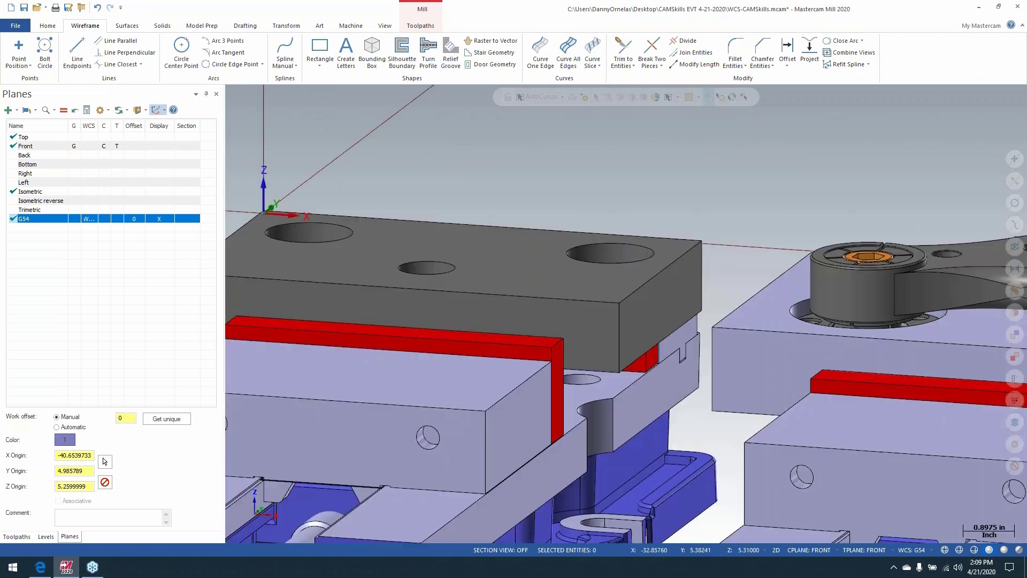
{"action": "scroll", "coordinate": [310, 332], "scroll_direction": "down", "scroll_amount": 7}
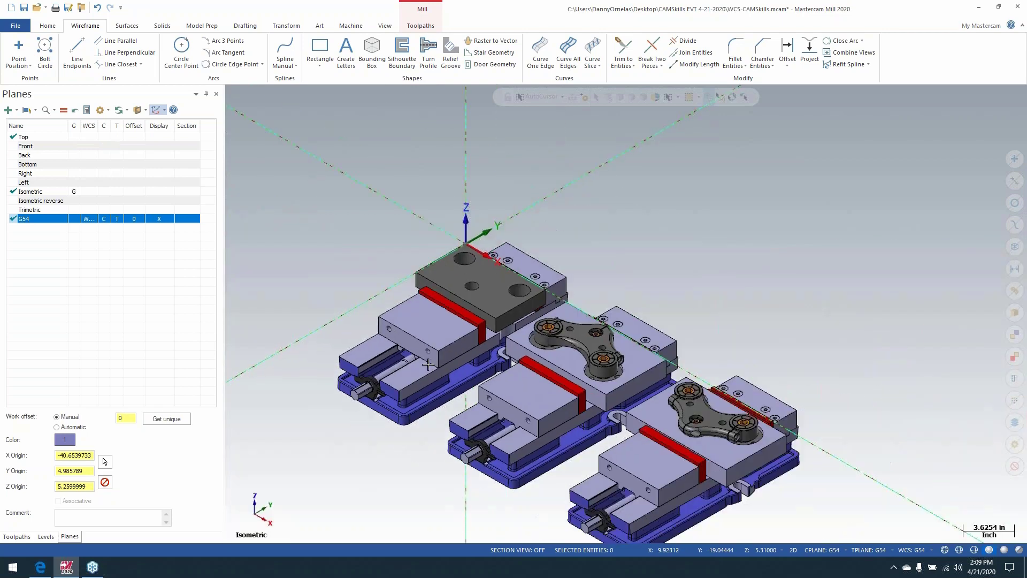
{"action": "scroll", "coordinate": [666, 415], "scroll_direction": "up", "scroll_amount": 1}
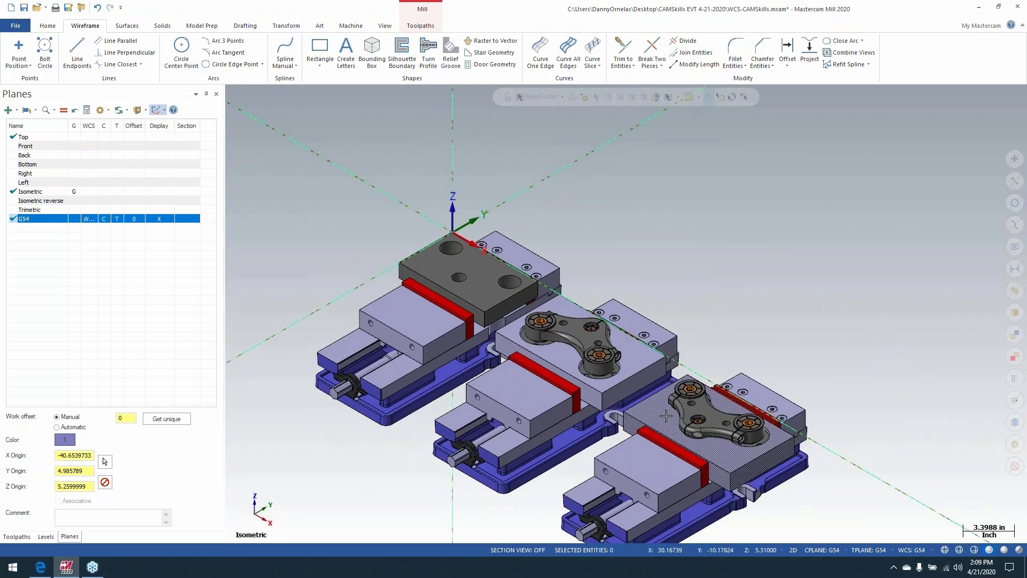
{"action": "scroll", "coordinate": [666, 416], "scroll_direction": "up", "scroll_amount": 3}
{"action": "left_click", "coordinate": [533, 339]}
{"action": "key", "text": "alt+e"}
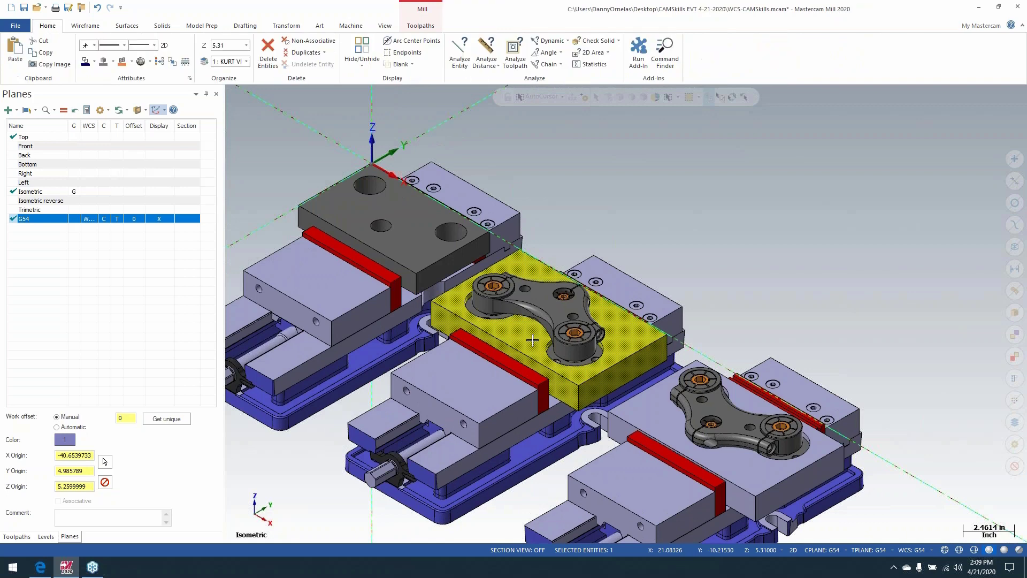
{"action": "key", "text": "alt+e"}
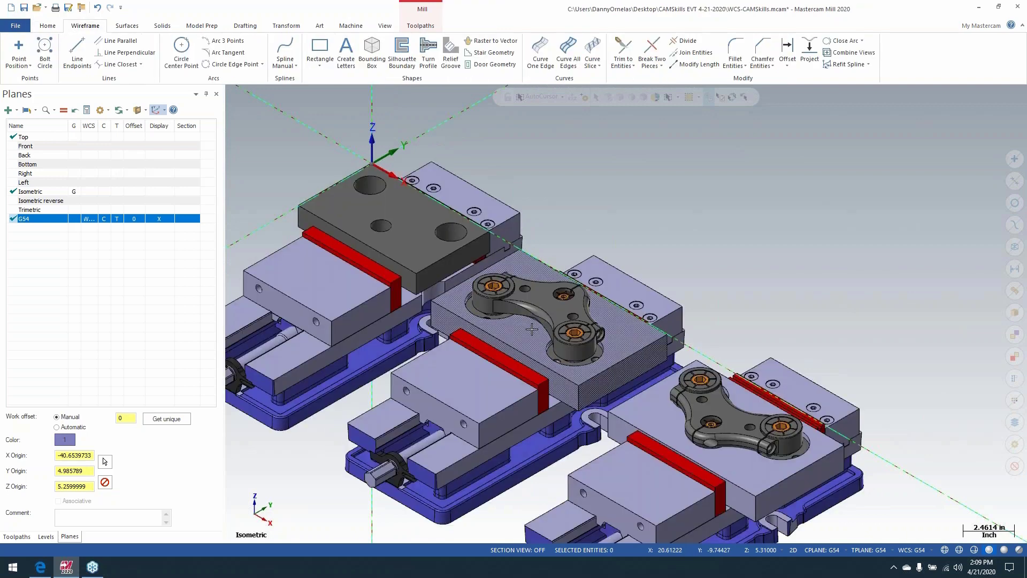
Isolate the middle vise's fixture plate with its orange clamping screws and bushings to inspect them, then bring everything back into view.
{"action": "left_click", "coordinate": [492, 287]}
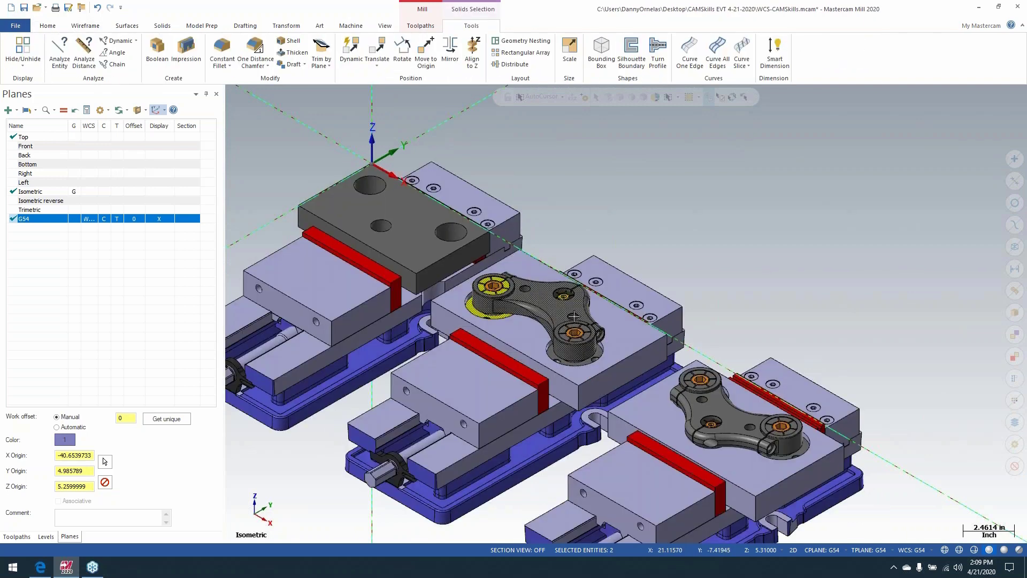
{"action": "scroll", "coordinate": [571, 319], "scroll_direction": "up", "scroll_amount": 4}
{"action": "left_click", "coordinate": [568, 281]}
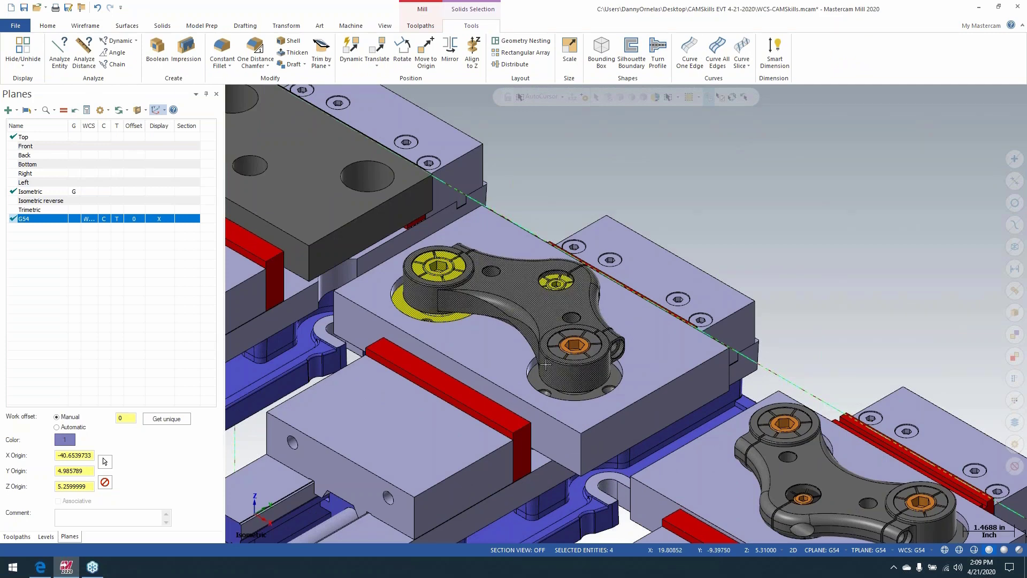
{"action": "left_click", "coordinate": [567, 345]}
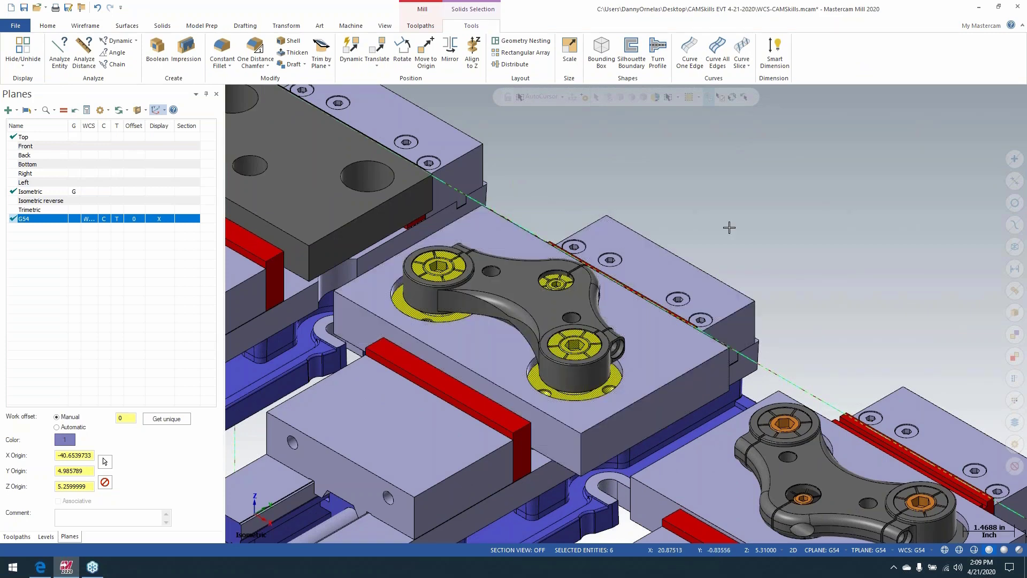
{"action": "left_click", "coordinate": [671, 351]}
{"action": "key", "text": "alt+e"}
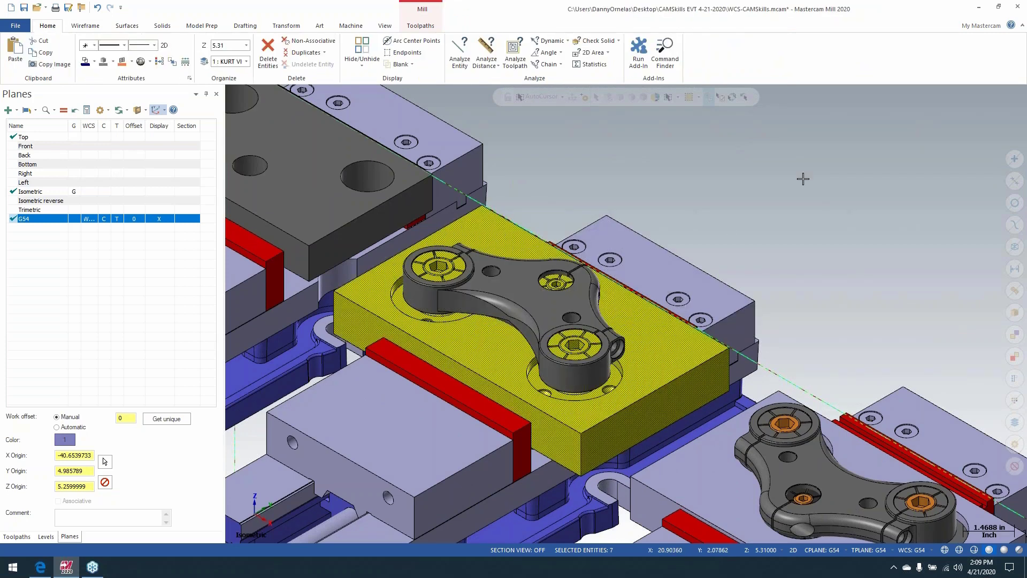
{"action": "middle_click_drag", "start_coordinate": [625, 198], "coordinate": [633, 230]}
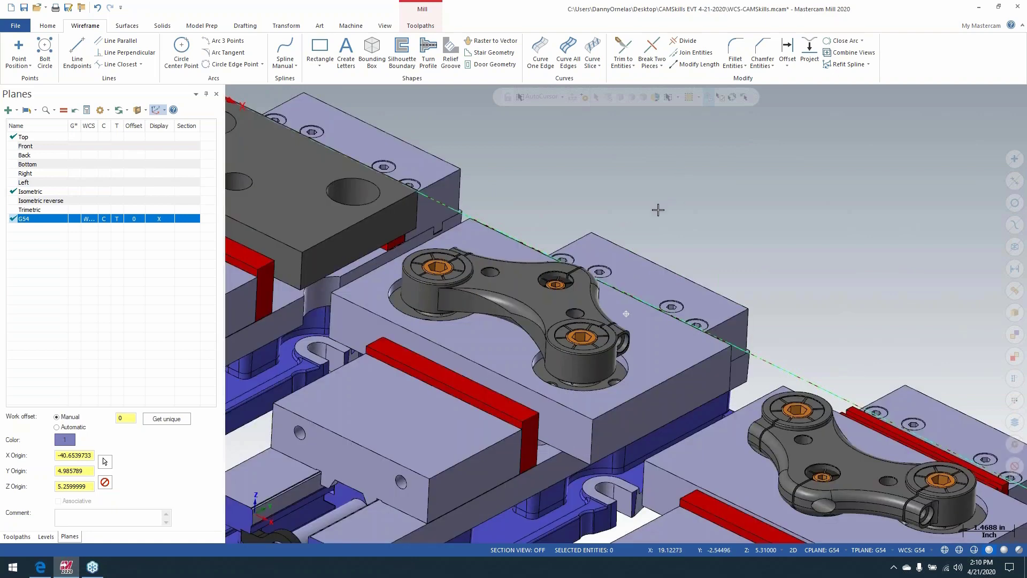
{"action": "mouse_move", "coordinate": [658, 211]}
{"action": "middle_mouse_down"}
{"action": "mouse_move", "coordinate": [630, 208]}
{"action": "mouse_move", "coordinate": [647, 208]}
{"action": "middle_mouse_up"}
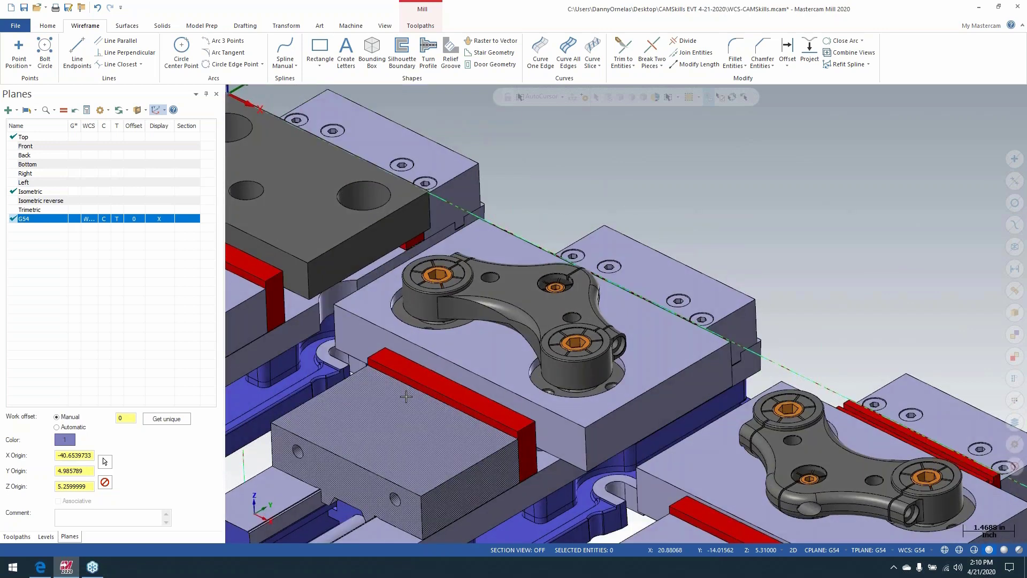
{"action": "left_click", "coordinate": [255, 512]}
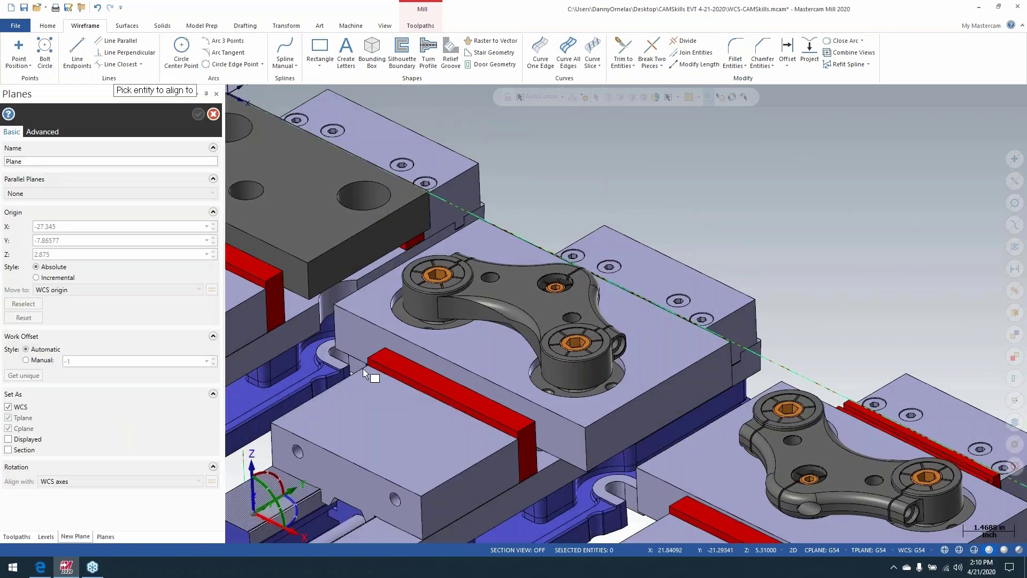
{"action": "left_click", "coordinate": [513, 279]}
{"action": "scroll", "coordinate": [461, 287], "scroll_direction": "up", "scroll_amount": 4}
{"action": "scroll", "coordinate": [556, 291], "scroll_direction": "up", "scroll_amount": 5}
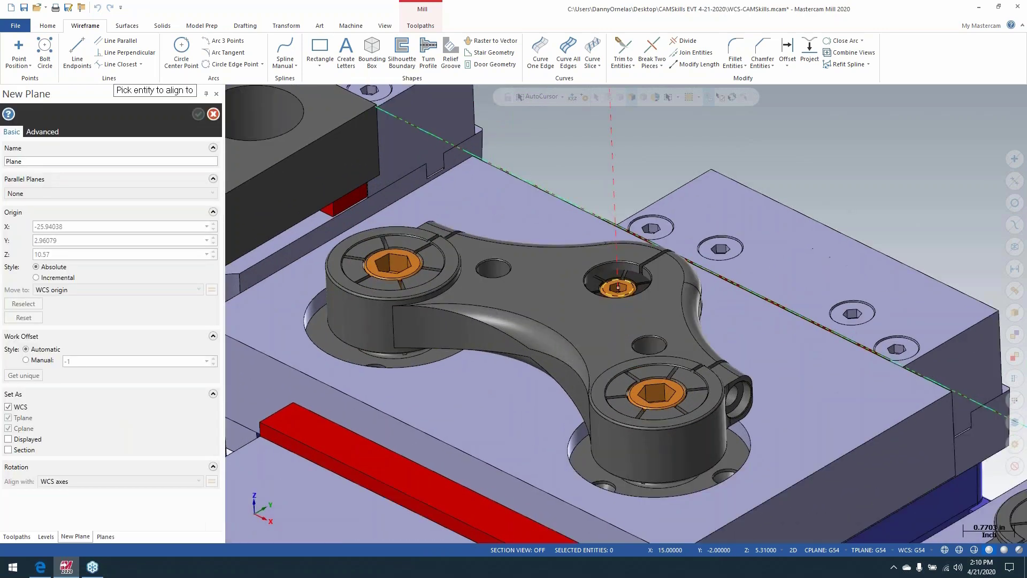
{"action": "left_click", "coordinate": [578, 247]}
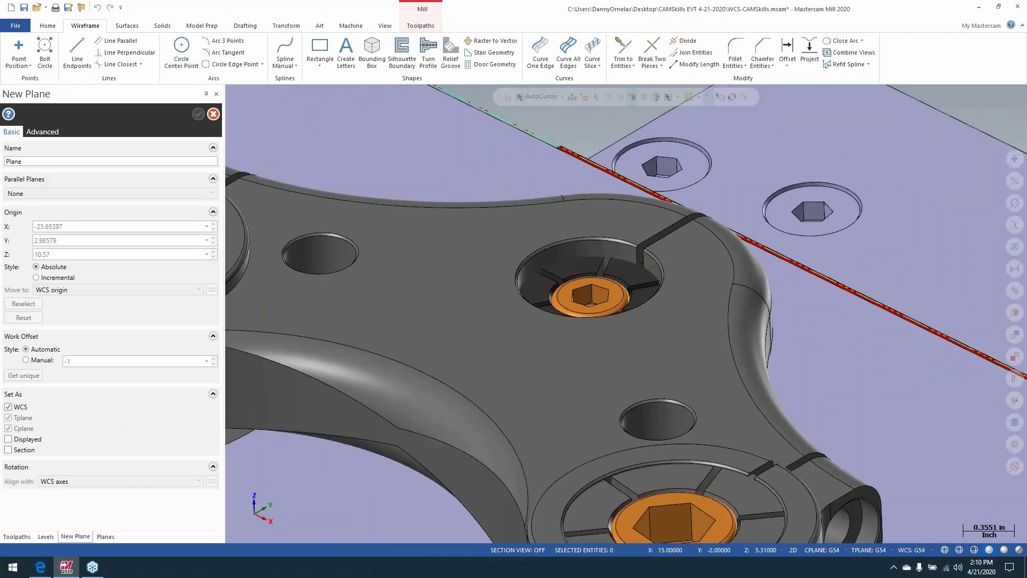
{"action": "scroll", "coordinate": [582, 257], "scroll_direction": "down", "scroll_amount": 3}
{"action": "scroll", "coordinate": [581, 257], "scroll_direction": "down", "scroll_amount": 5}
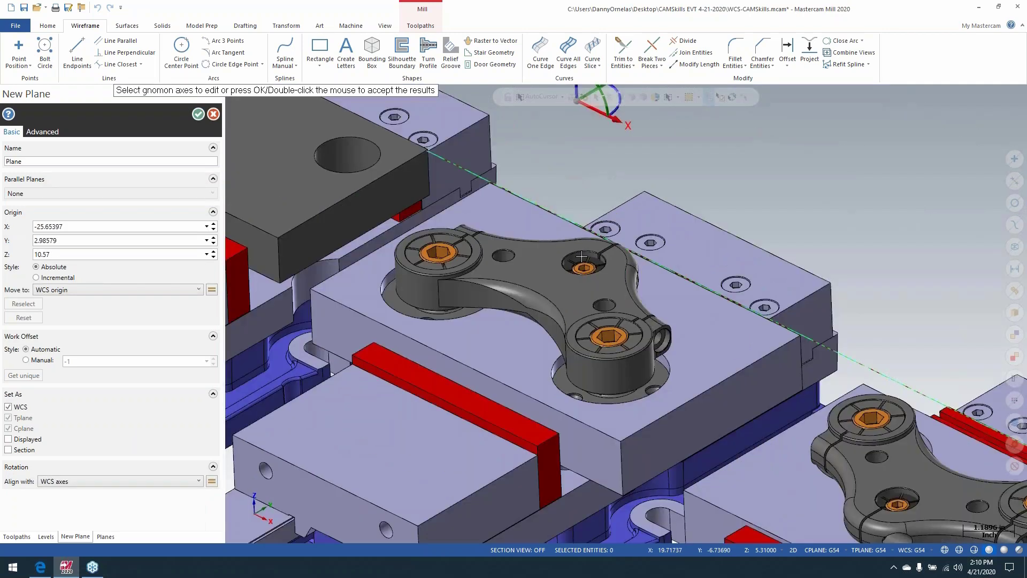
{"action": "right_click", "coordinate": [578, 188]}
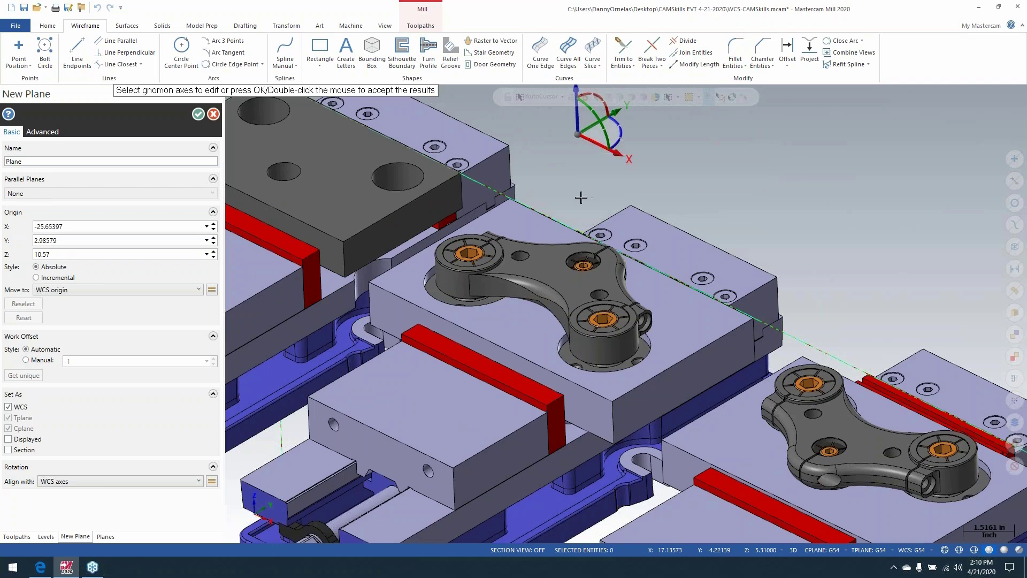
{"action": "double_click", "coordinate": [562, 203]}
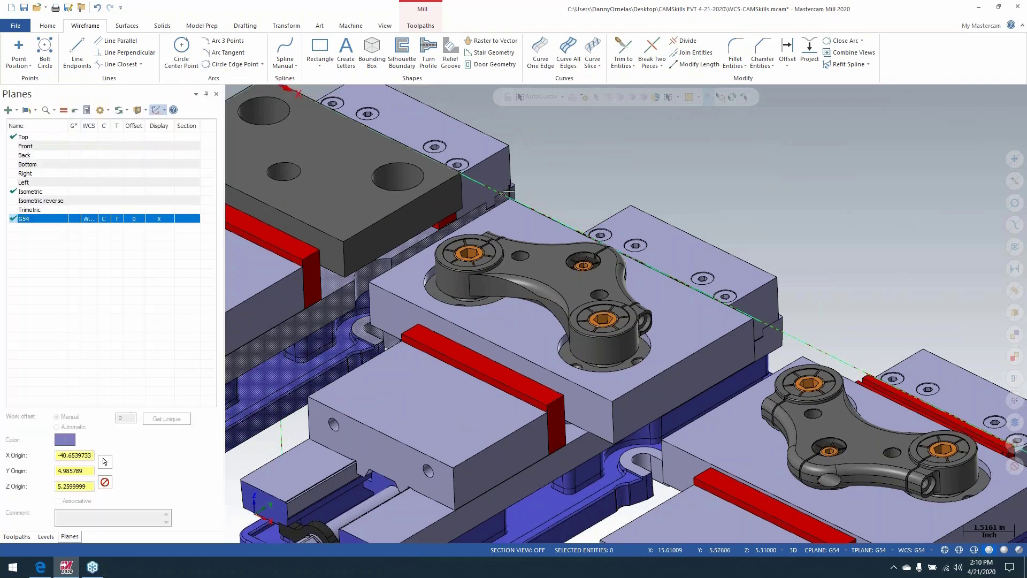
Start a dynamic plane and place its origin at the centre of the small orange screw in the middle part's rear hole.
{"action": "left_click", "coordinate": [256, 510]}
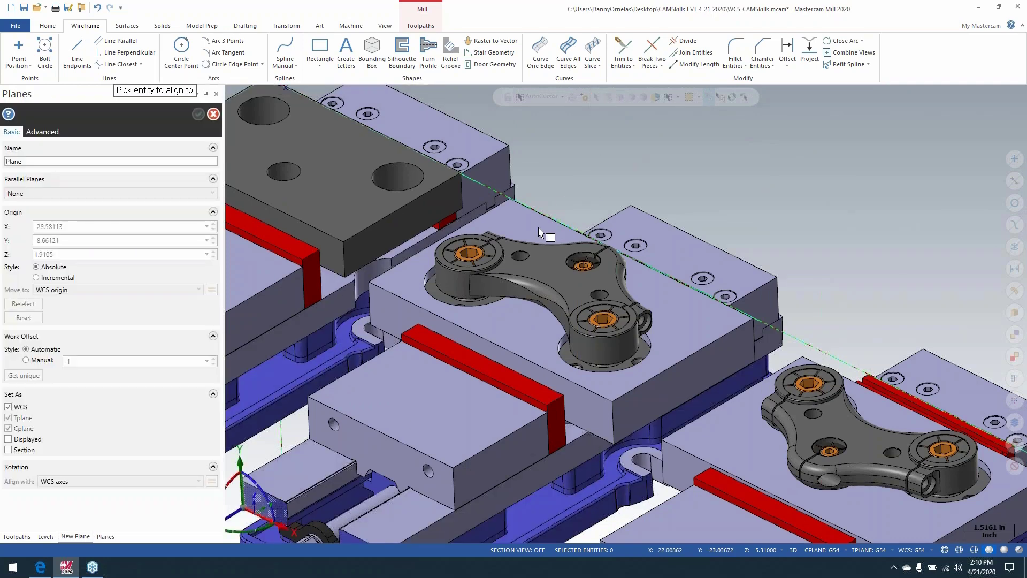
{"action": "scroll", "coordinate": [586, 265], "scroll_direction": "up", "scroll_amount": 3}
{"action": "scroll", "coordinate": [592, 264], "scroll_direction": "up", "scroll_amount": 3}
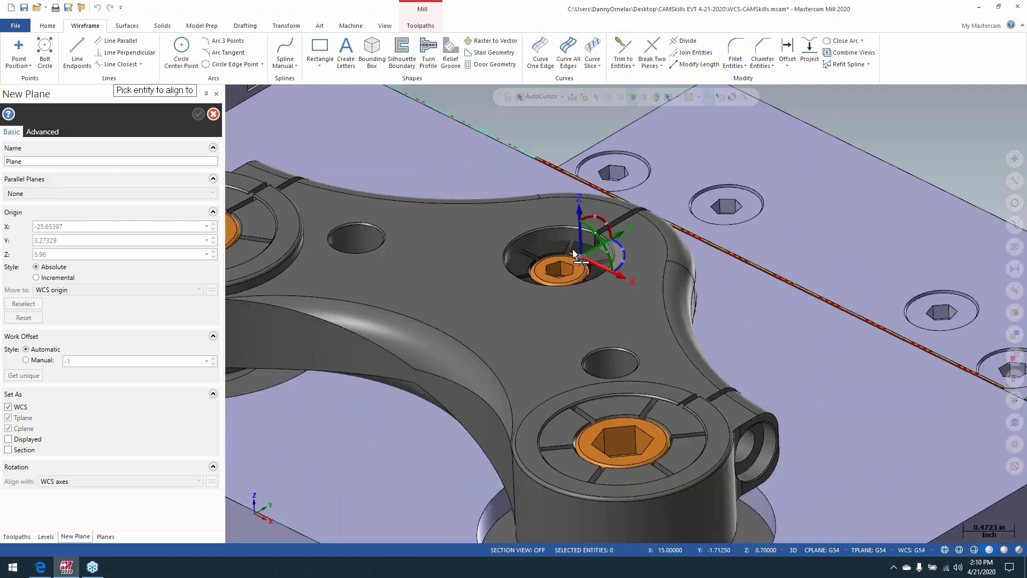
{"action": "left_click", "coordinate": [557, 257]}
{"action": "scroll", "coordinate": [517, 170], "scroll_direction": "down", "scroll_amount": 5}
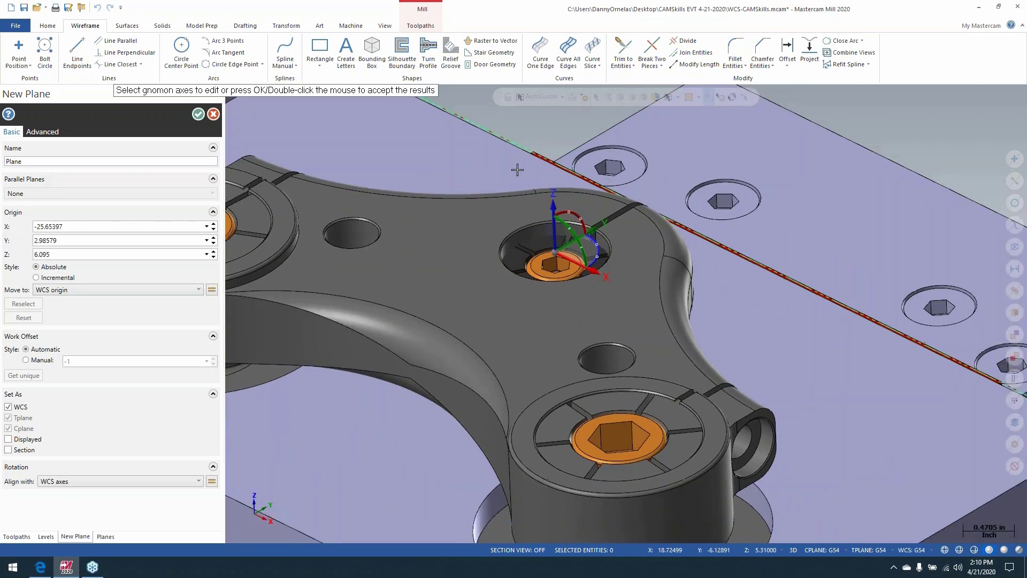
{"action": "scroll", "coordinate": [455, 256], "scroll_direction": "down", "scroll_amount": 1}
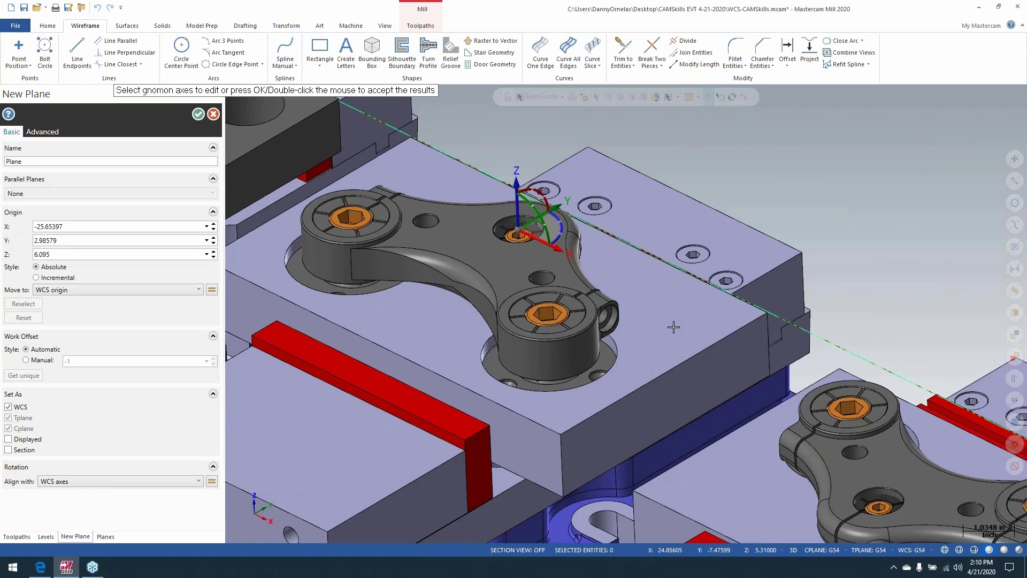
Move the dynamic plane's origin along its Z axis only, down to the height of the middle fixture plate's top corner.
{"action": "left_click", "coordinate": [518, 209]}
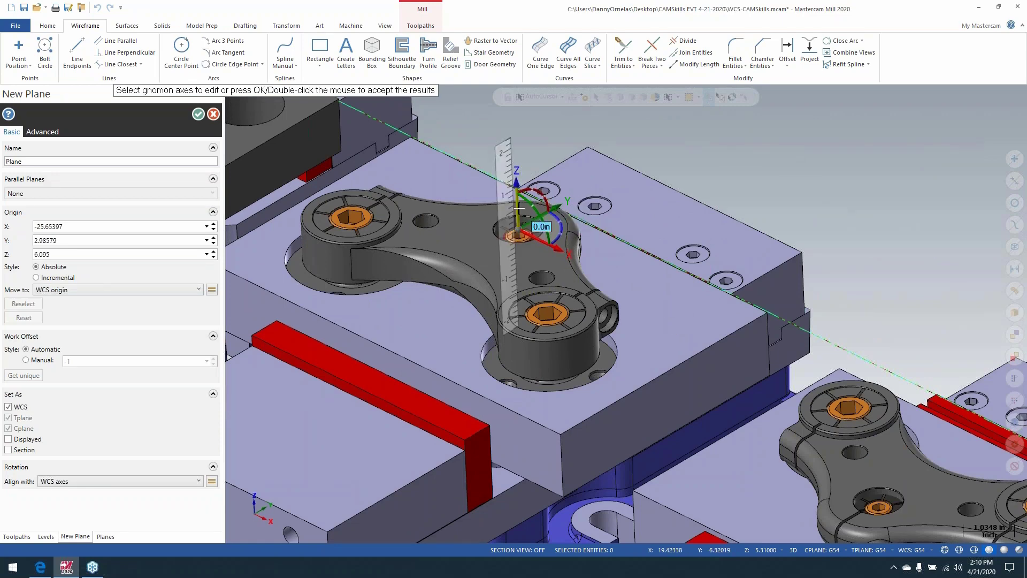
{"action": "left_click", "coordinate": [519, 230]}
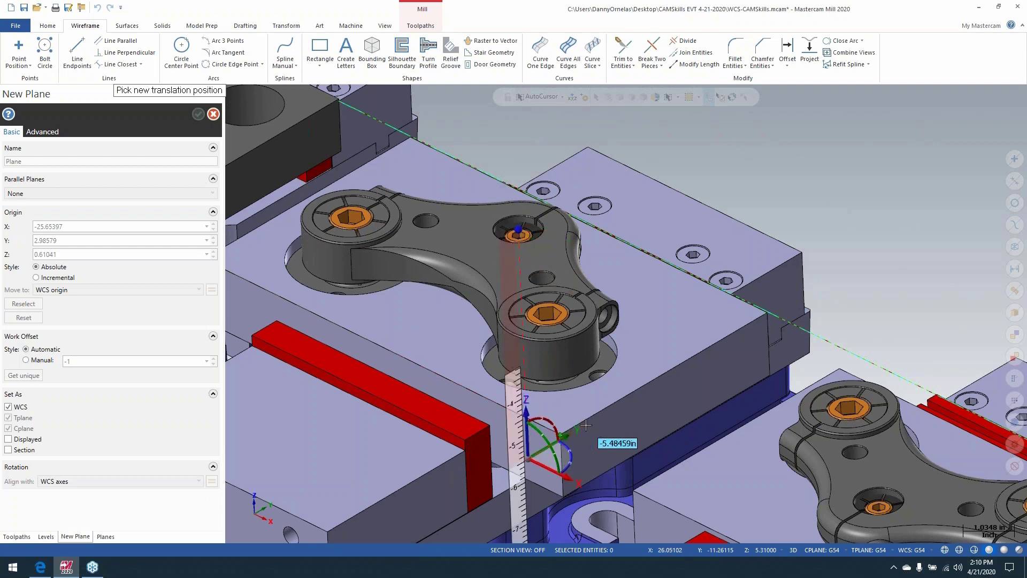
{"action": "left_click", "coordinate": [562, 436]}
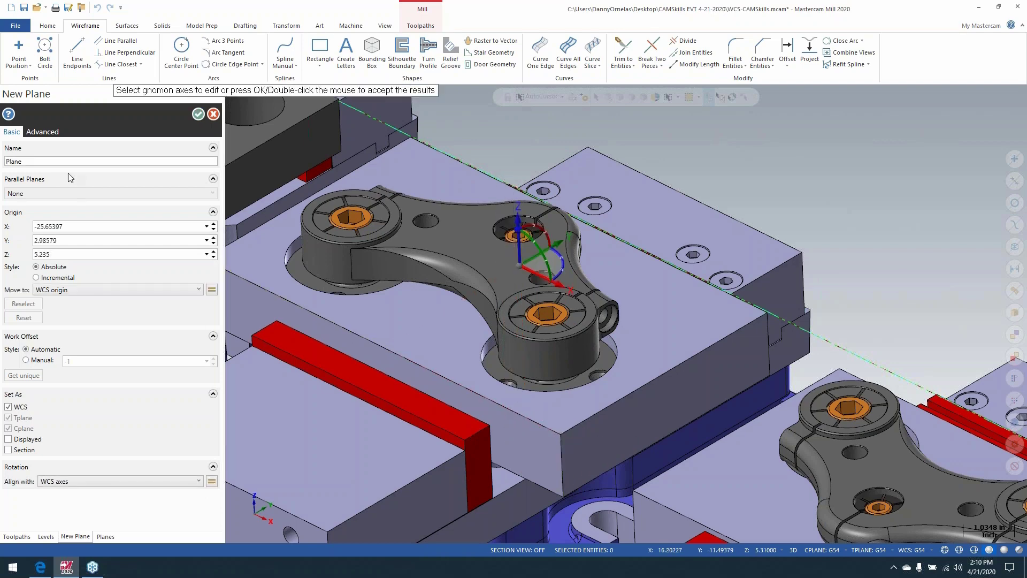
Name the plane G55 with manual work offset 1, create it and check its origin in the front view.
{"action": "left_click_drag", "start_coordinate": [65, 162], "coordinate": [3, 165]}
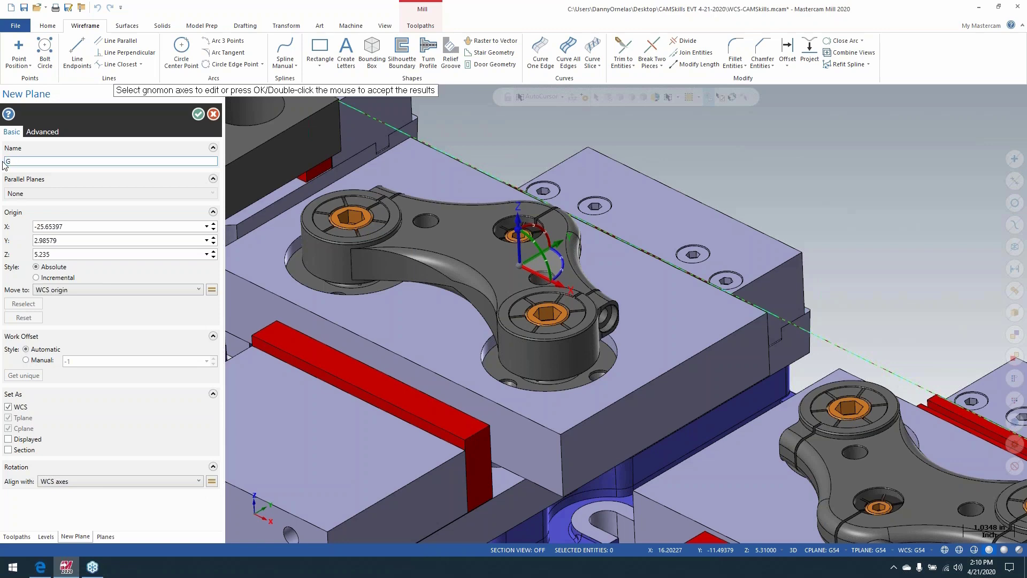
{"action": "left_click", "coordinate": [28, 360]}
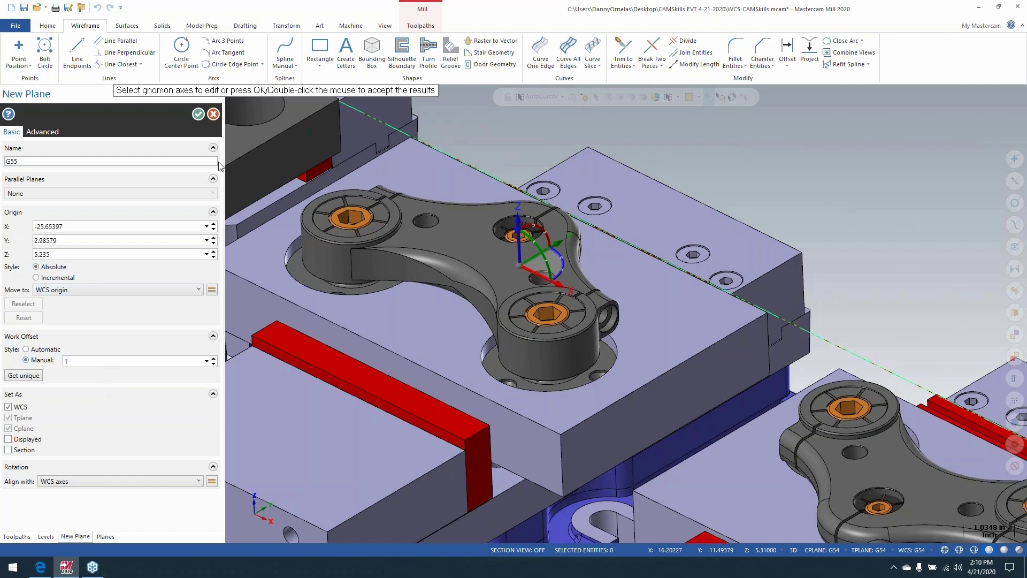
{"action": "left_click", "coordinate": [198, 115]}
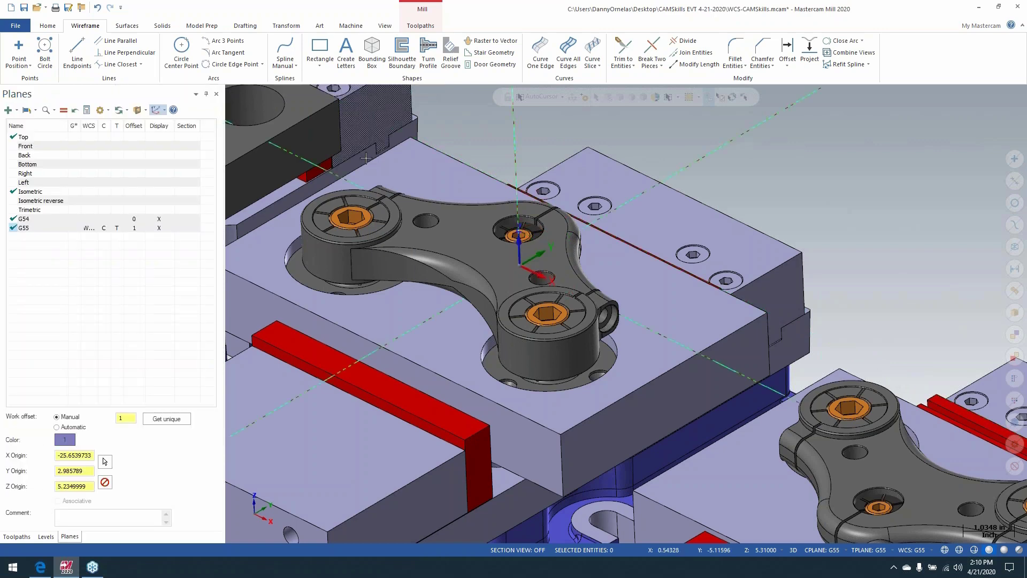
{"action": "right_click", "coordinate": [492, 142]}
{"action": "left_click", "coordinate": [529, 228]}
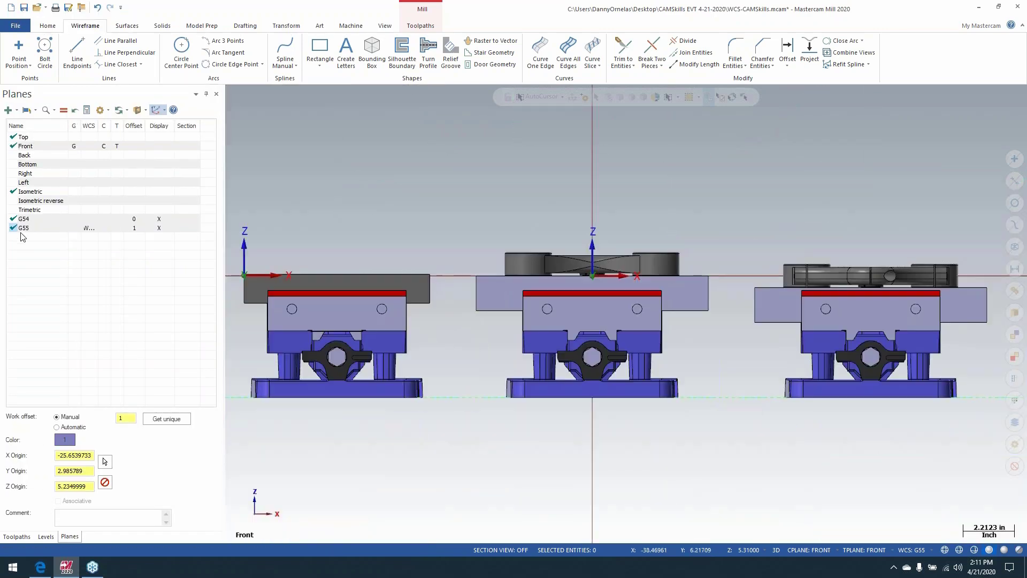
Set the WCS, construction plane and tool plane to G55 and check its axis line up close against the middle fixture plate's top corner.
{"action": "left_click", "coordinate": [22, 228]}
{"action": "left_click", "coordinate": [64, 110]}
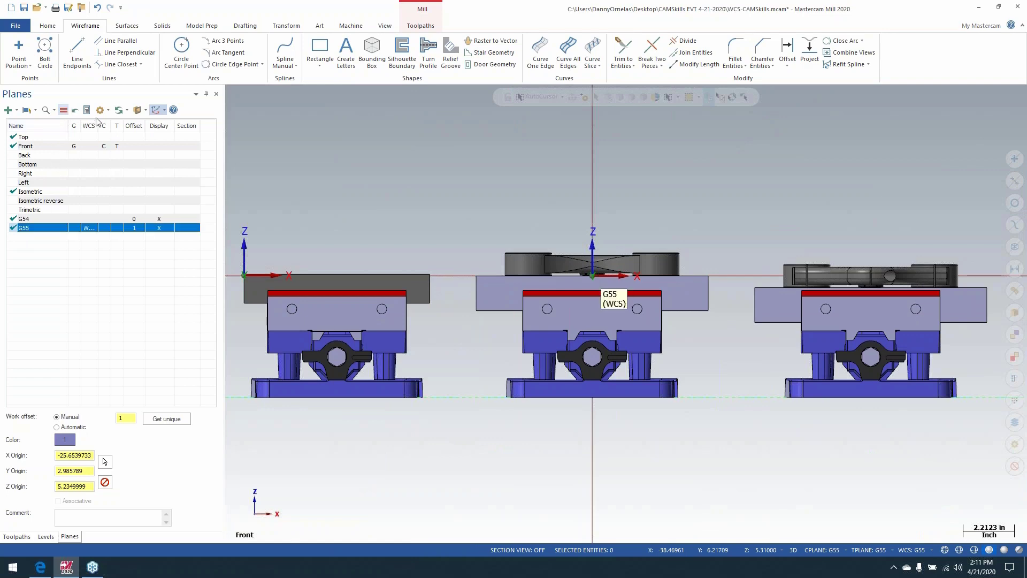
{"action": "key", "text": "F1"}
{"action": "left_click", "coordinate": [460, 263]}
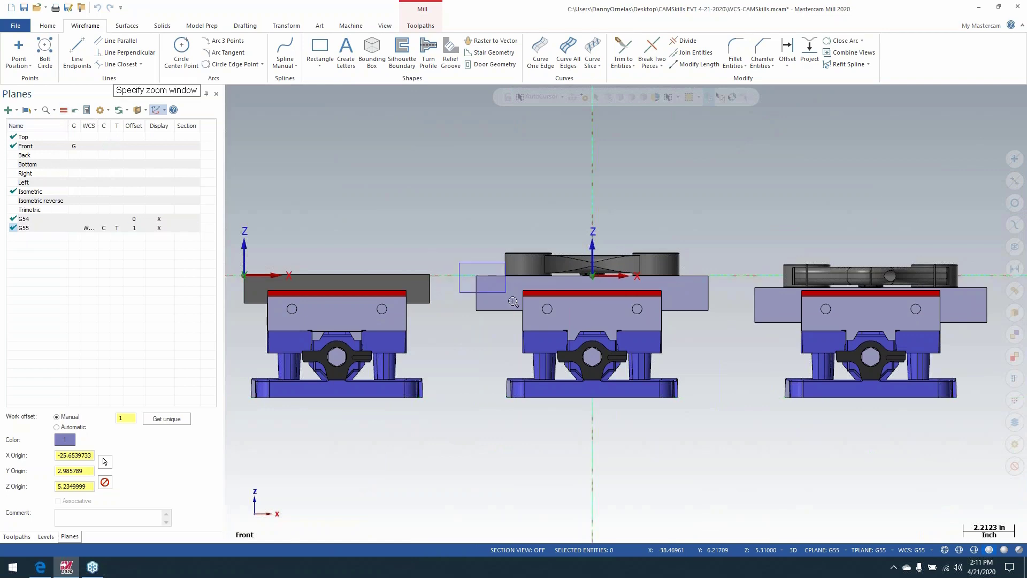
{"action": "left_click", "coordinate": [514, 303]}
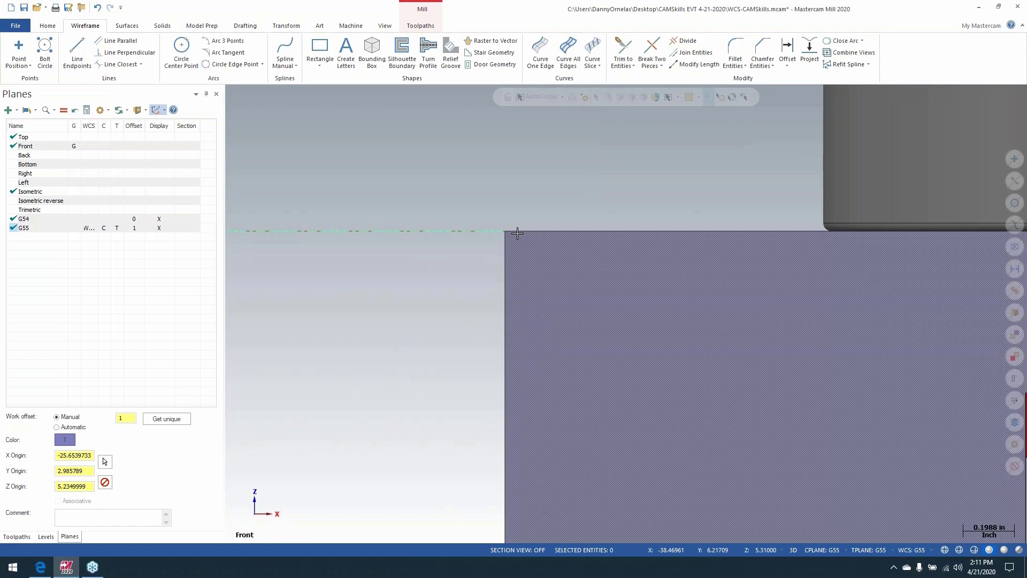
{"action": "right_click", "coordinate": [479, 191]}
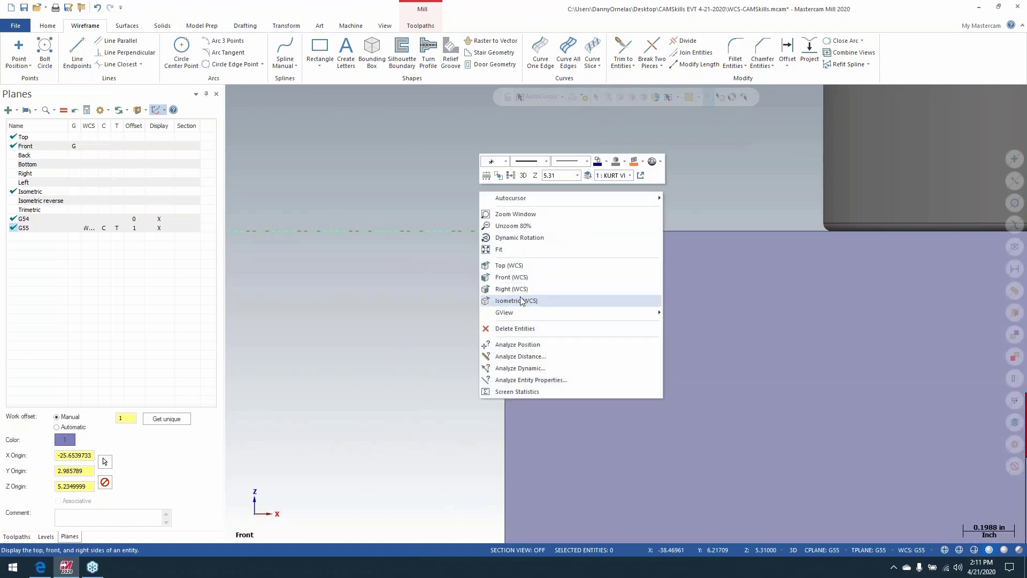
{"action": "left_click", "coordinate": [522, 301]}
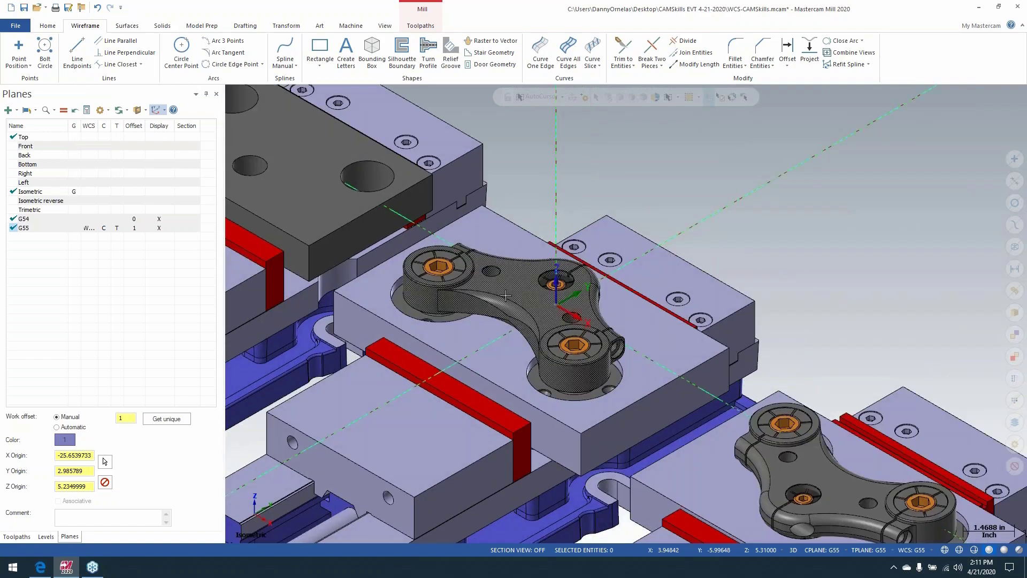
Isolate the middle vise's part to inspect it with the G55 origin, and bring everything back in the isometric view.
{"action": "scroll", "coordinate": [765, 184], "scroll_direction": "down", "scroll_amount": 4}
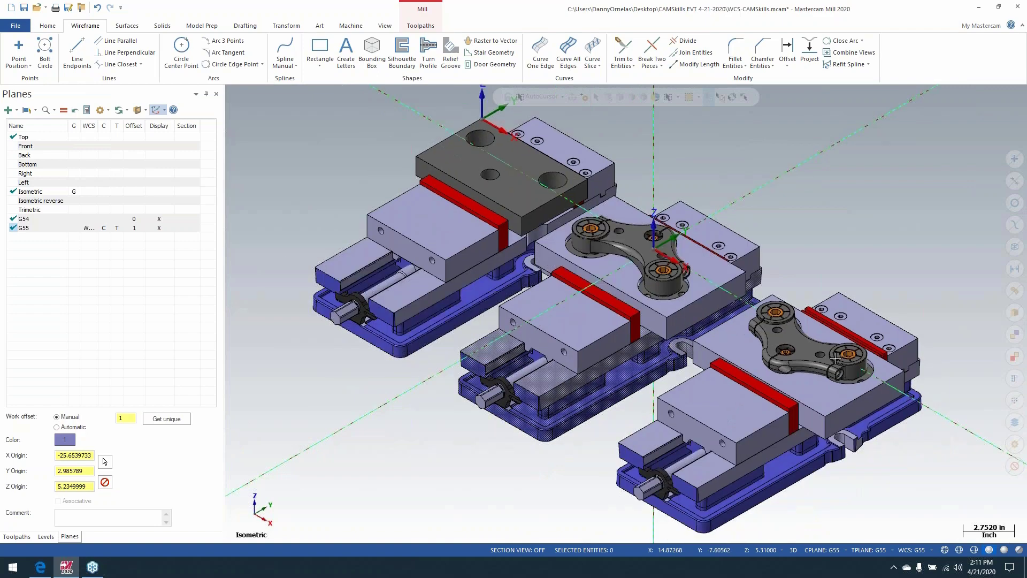
{"action": "scroll", "coordinate": [816, 357], "scroll_direction": "up", "scroll_amount": 4}
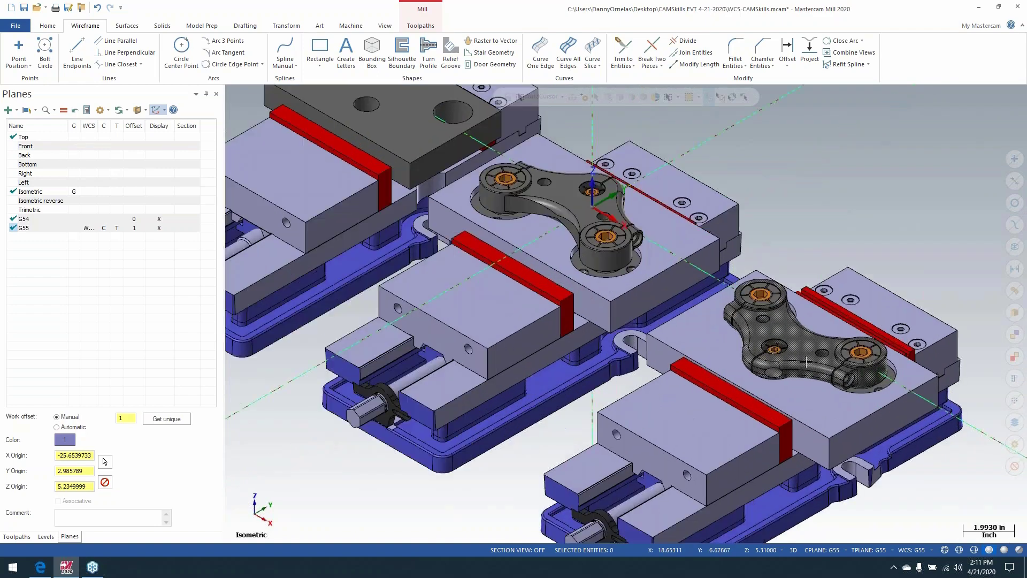
{"action": "scroll", "coordinate": [762, 341], "scroll_direction": "down", "scroll_amount": 2}
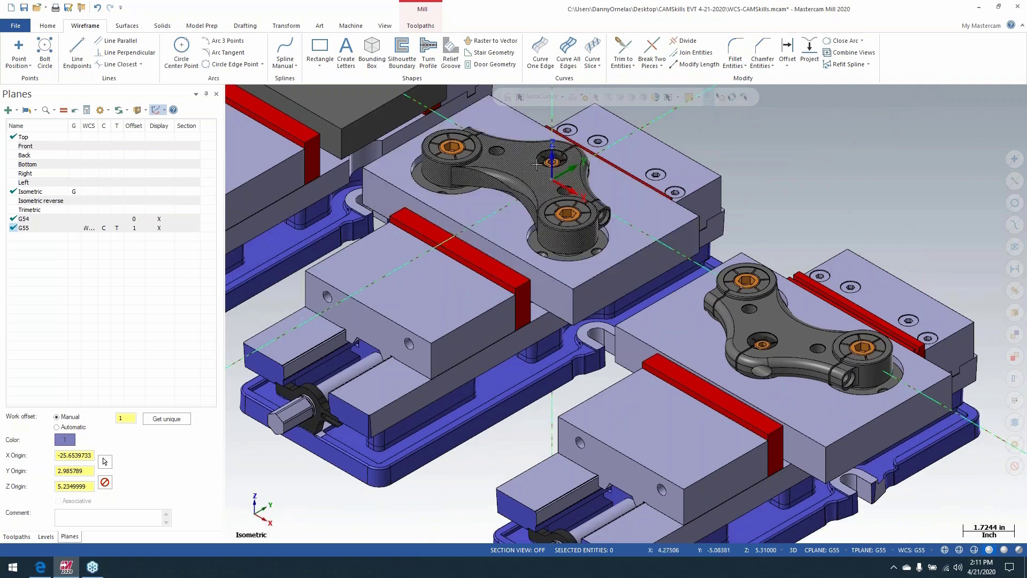
{"action": "left_click", "coordinate": [536, 164]}
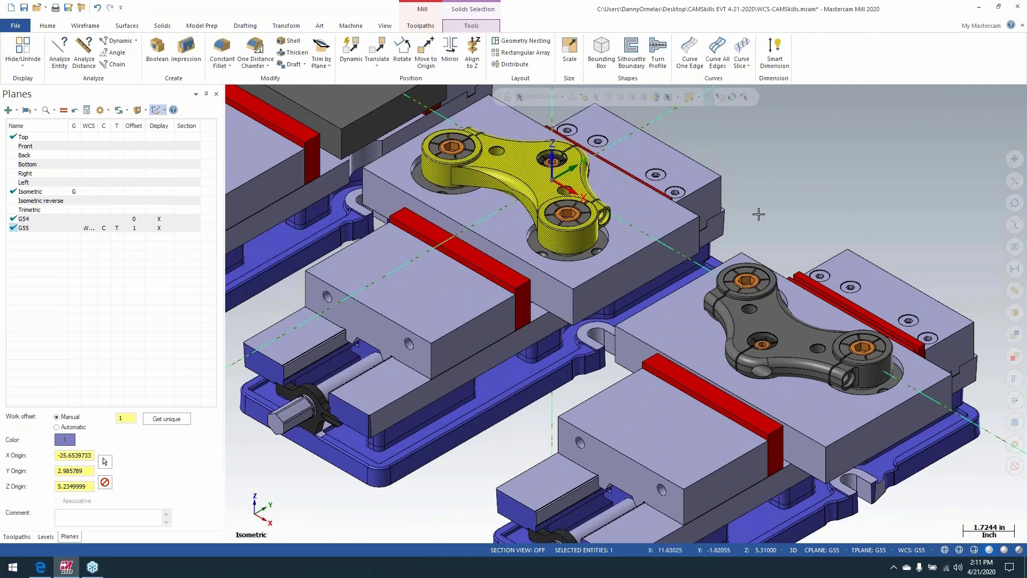
{"action": "key", "text": "alt+e"}
{"action": "scroll", "coordinate": [559, 312], "scroll_direction": "down", "scroll_amount": 2}
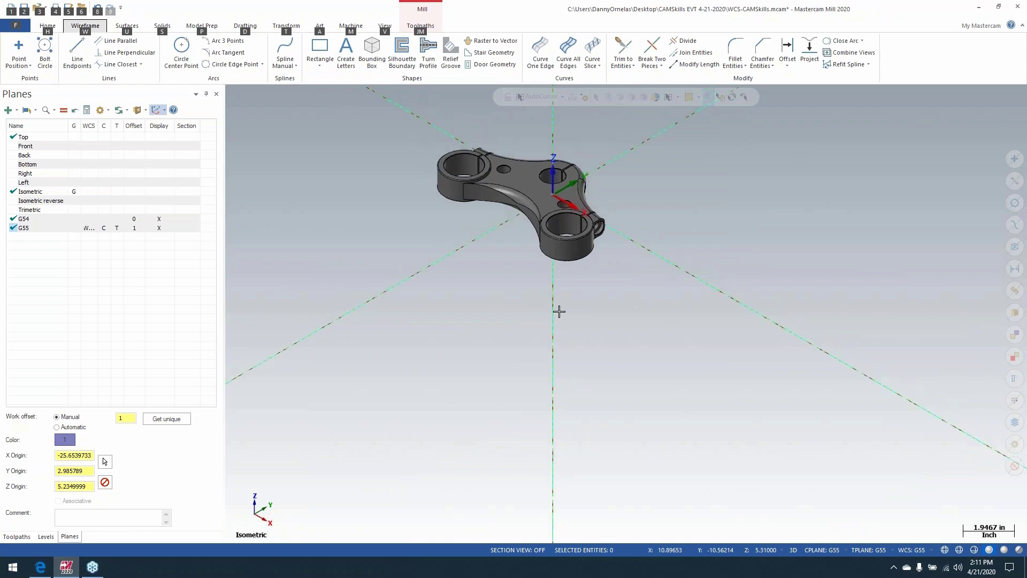
{"action": "middle_click_drag", "start_coordinate": [496, 268], "coordinate": [514, 189]}
{"action": "scroll", "coordinate": [514, 190], "scroll_direction": "up", "scroll_amount": 3}
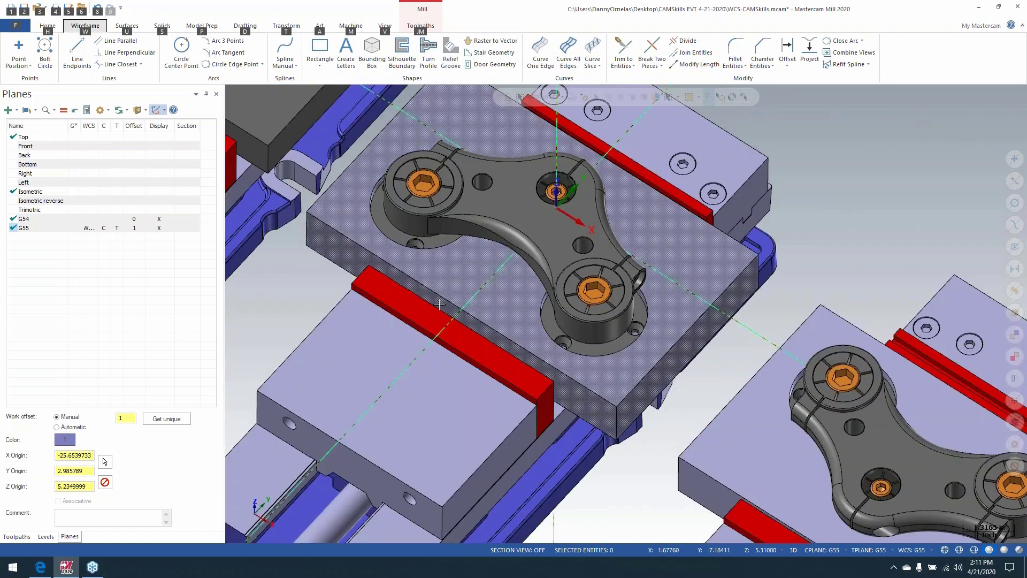
{"action": "right_click", "coordinate": [836, 190]}
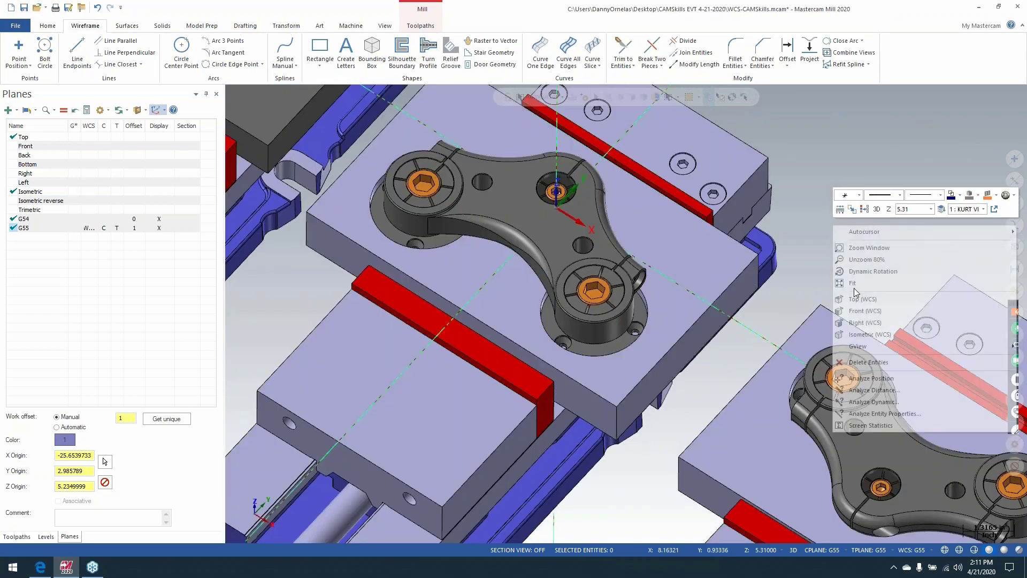
{"action": "left_click", "coordinate": [862, 334]}
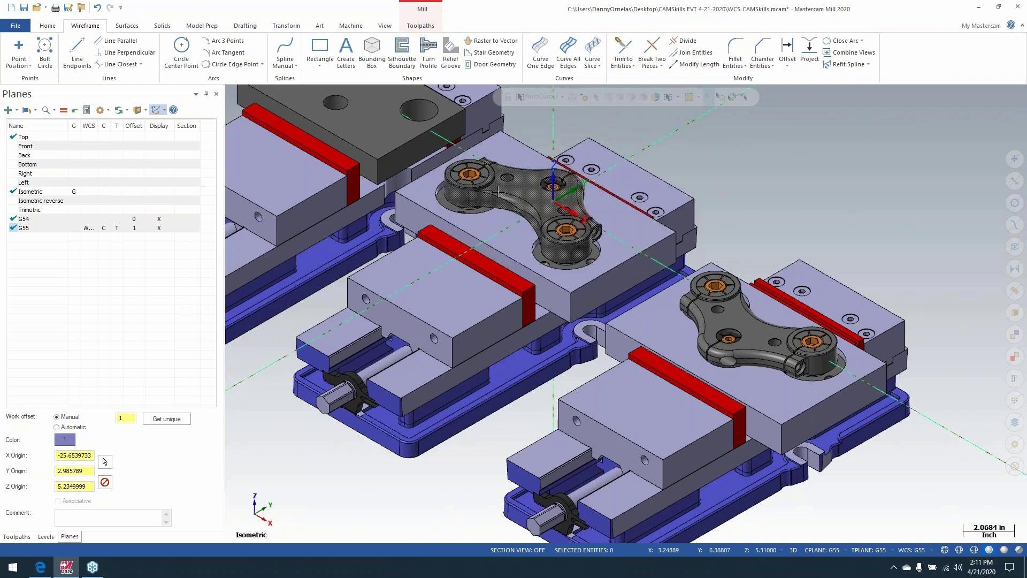
Examine the middle and third vise setups from several angles, comparing the parts, fixture plates and the G55 origin.
{"action": "middle_click_drag", "start_coordinate": [578, 209], "coordinate": [537, 209]}
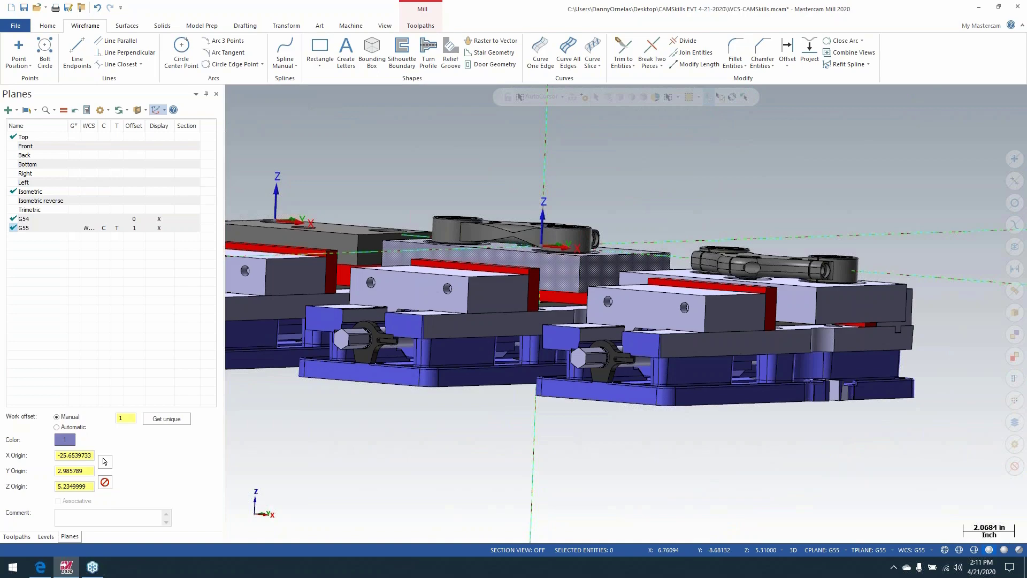
{"action": "scroll", "coordinate": [537, 209], "scroll_direction": "up", "scroll_amount": 5}
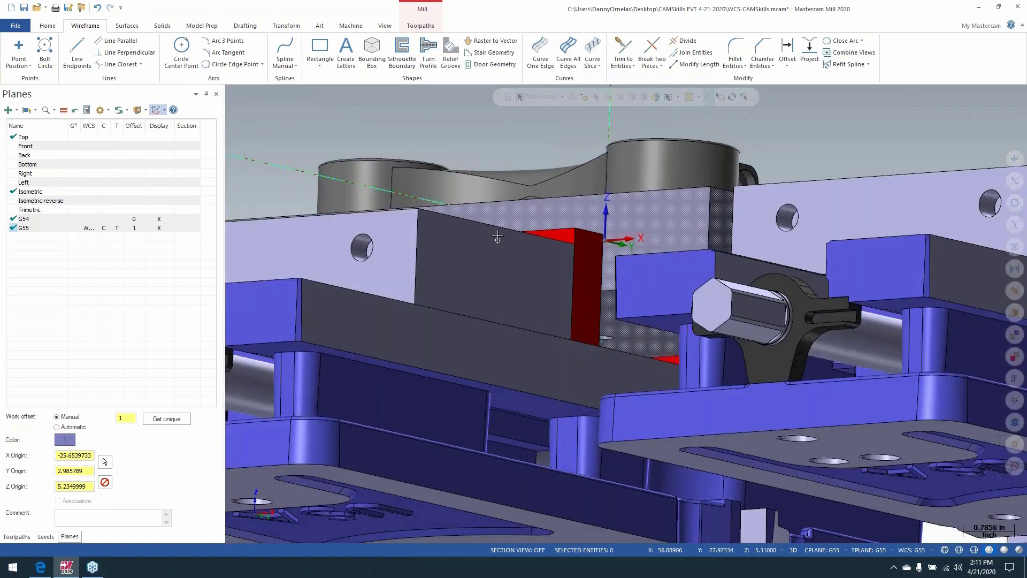
{"action": "scroll", "coordinate": [498, 237], "scroll_direction": "down", "scroll_amount": 3}
{"action": "middle_click_drag", "start_coordinate": [497, 237], "coordinate": [487, 257]}
{"action": "scroll", "coordinate": [486, 257], "scroll_direction": "up", "scroll_amount": 2}
{"action": "scroll", "coordinate": [487, 257], "scroll_direction": "down", "scroll_amount": 1}
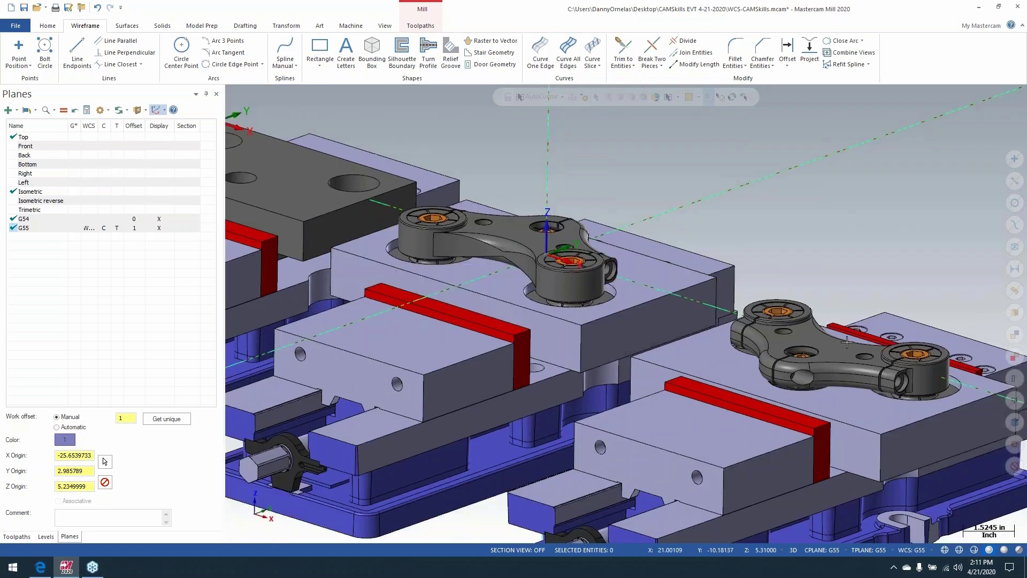
{"action": "scroll", "coordinate": [768, 217], "scroll_direction": "down", "scroll_amount": 2}
{"action": "middle_click_drag", "start_coordinate": [768, 217], "coordinate": [746, 229]}
{"action": "scroll", "coordinate": [745, 229], "scroll_direction": "down", "scroll_amount": 1}
{"action": "scroll", "coordinate": [744, 229], "scroll_direction": "up", "scroll_amount": 4}
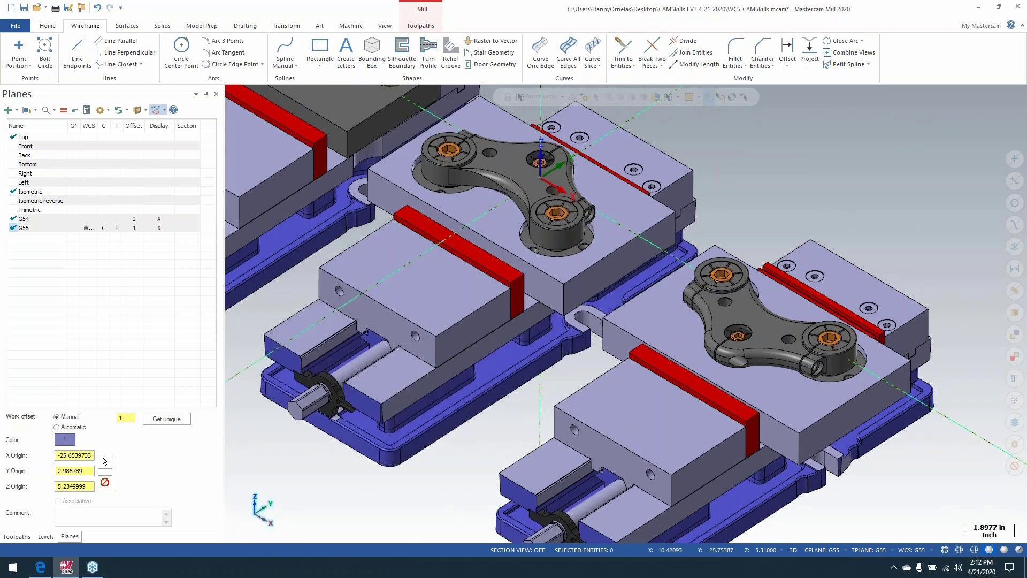
Start a dynamic plane and place its origin at the centre of the small orange screw in the third vise's part.
{"action": "left_click", "coordinate": [105, 461]}
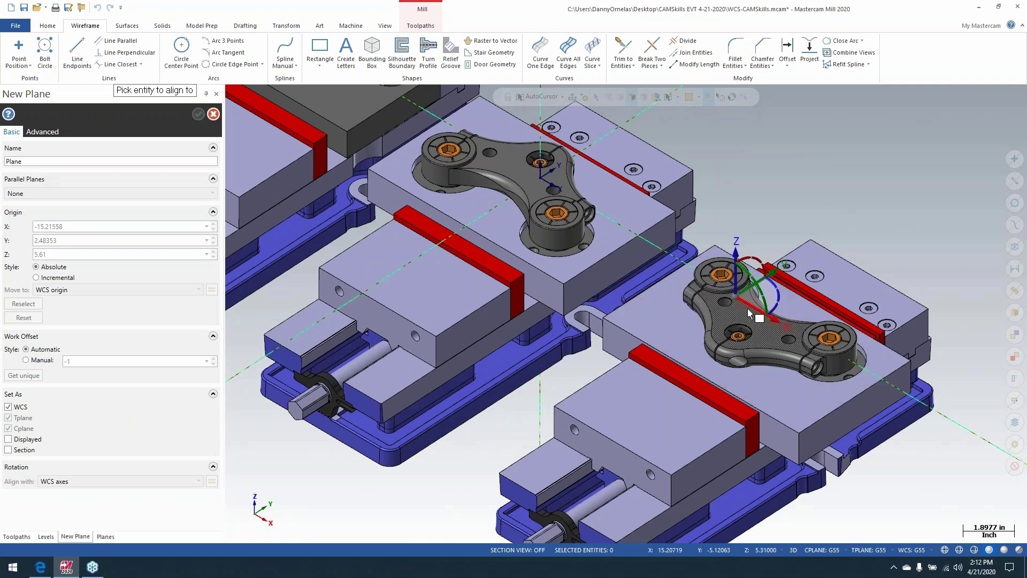
{"action": "scroll", "coordinate": [748, 313], "scroll_direction": "up", "scroll_amount": 8}
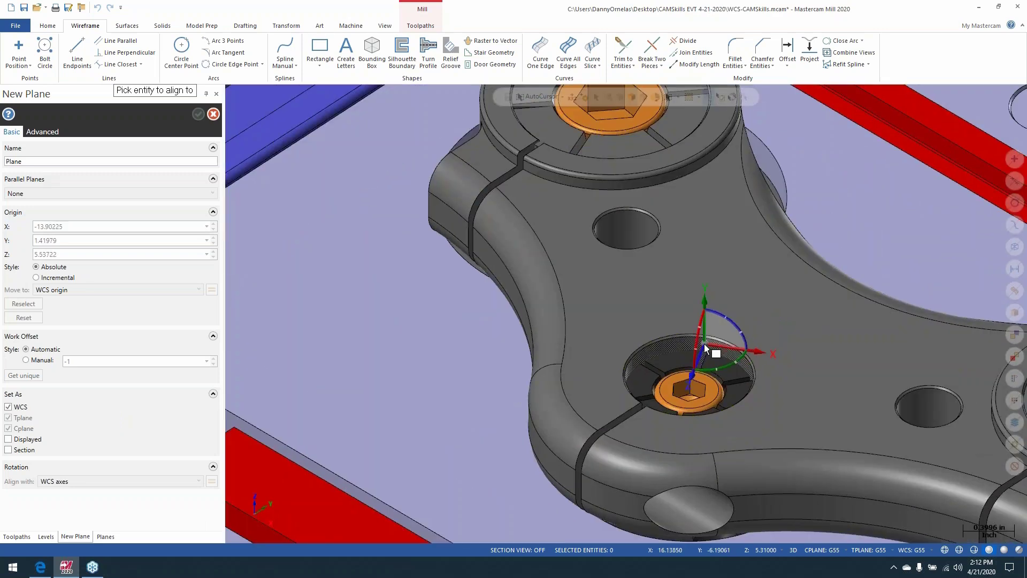
{"action": "left_click", "coordinate": [702, 345]}
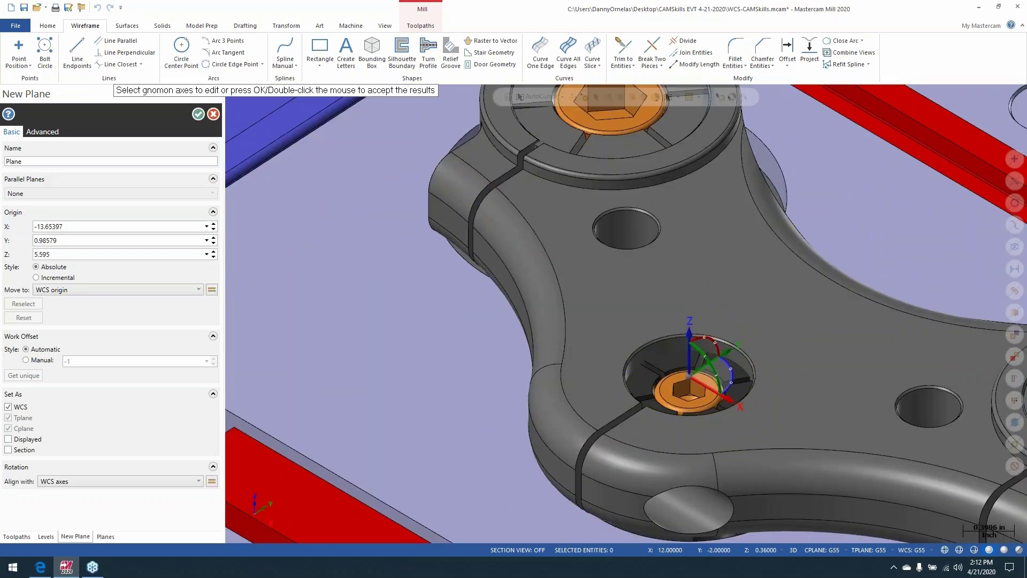
{"action": "scroll", "coordinate": [589, 276], "scroll_direction": "down", "scroll_amount": 6}
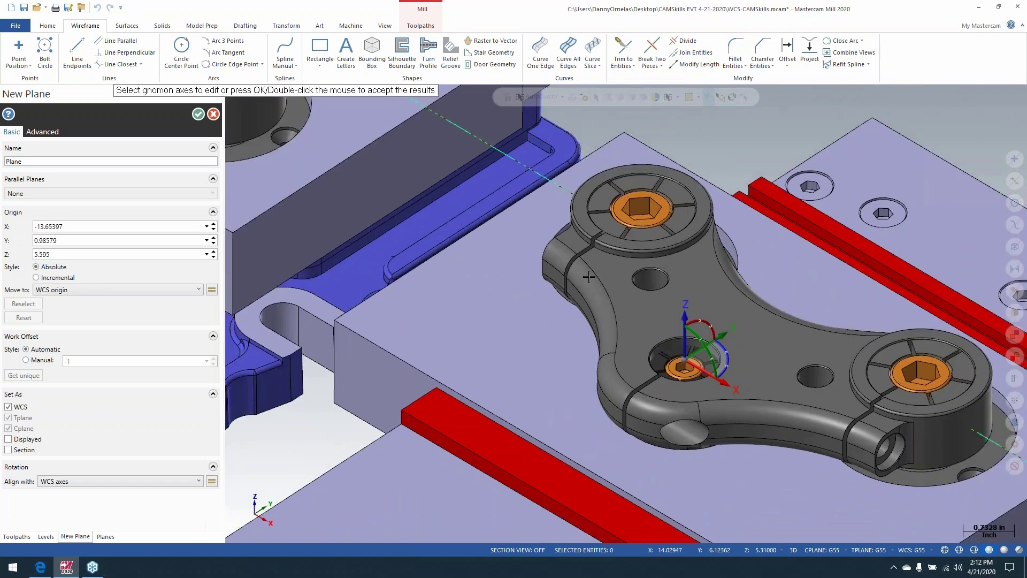
Move the plane's origin along Z only, using a Relative position 1 inch above the third fixture plate's top corner.
{"action": "left_click", "coordinate": [684, 338]}
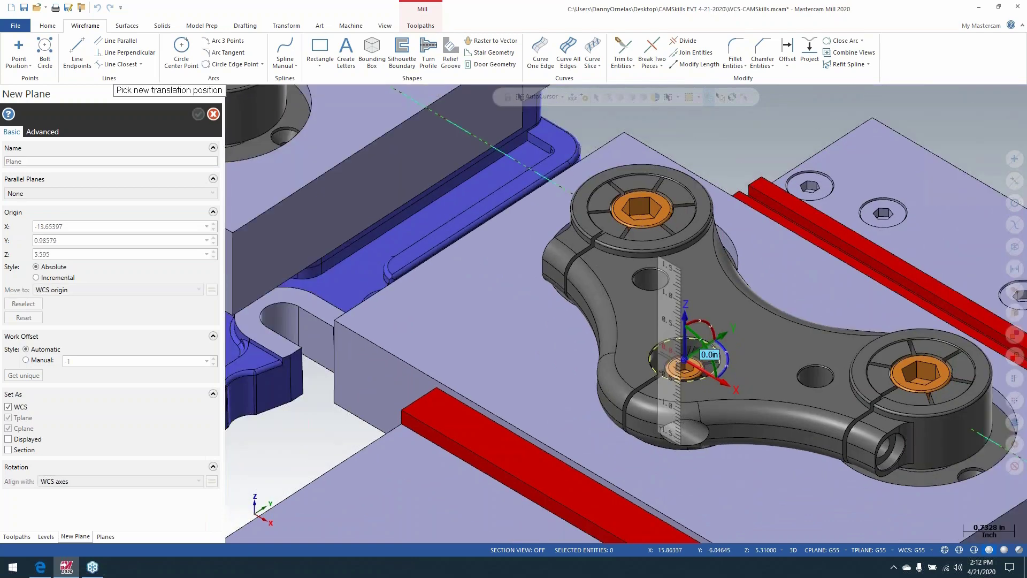
{"action": "left_click", "coordinate": [562, 97]}
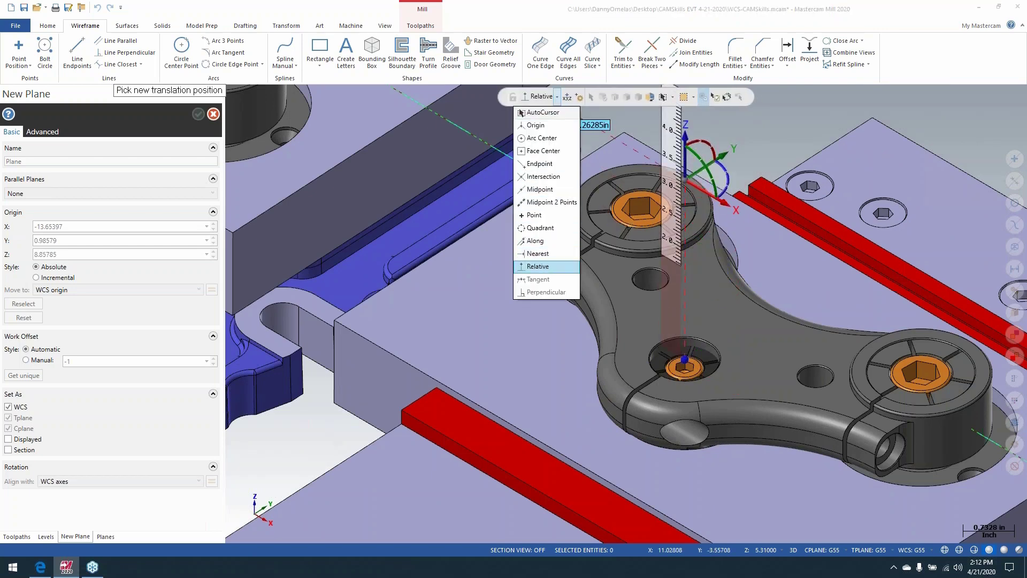
{"action": "left_click", "coordinate": [539, 266]}
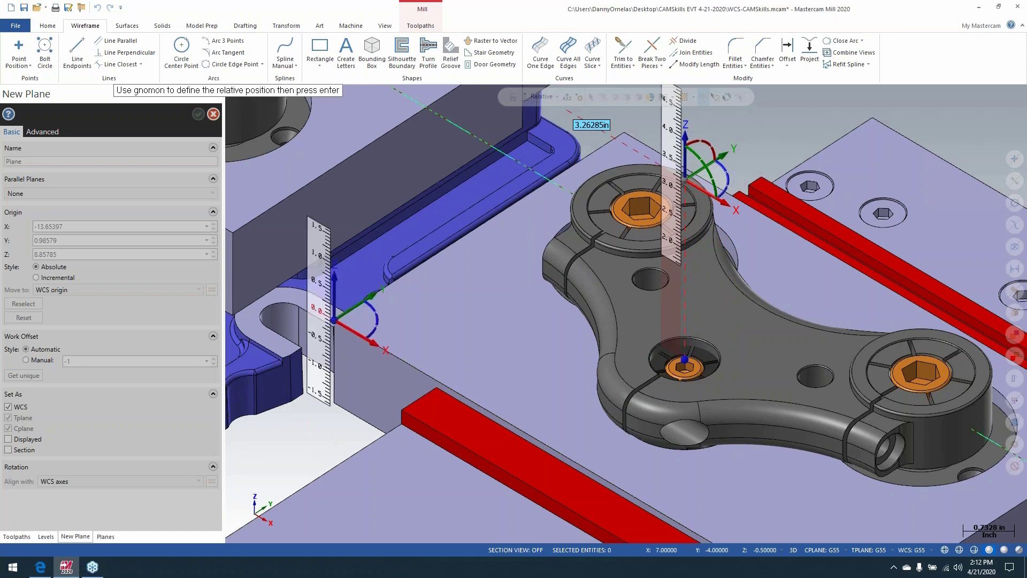
{"action": "left_click", "coordinate": [334, 320]}
{"action": "left_click", "coordinate": [334, 316]}
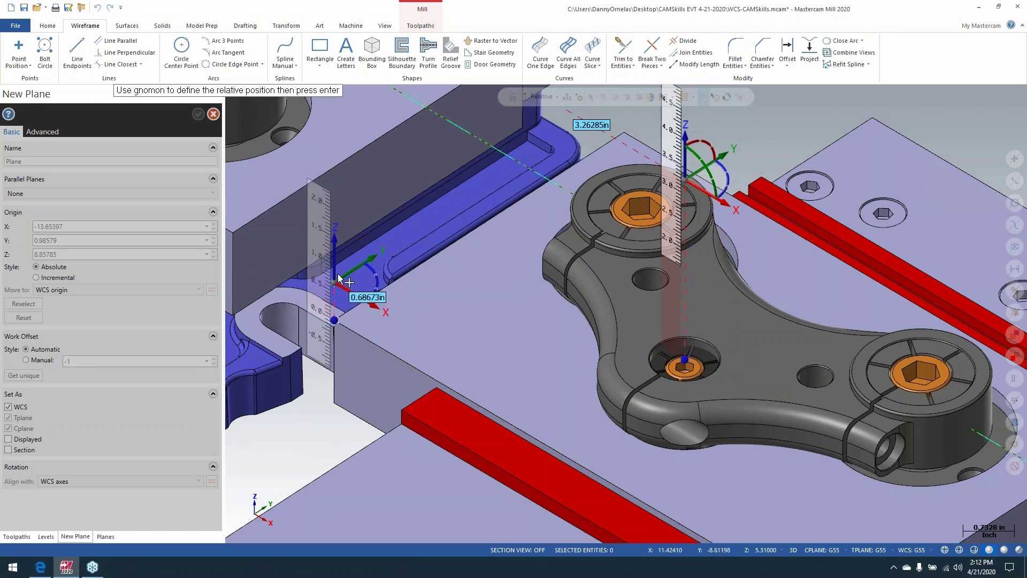
{"action": "type", "text": "1"}
{"action": "key", "text": "Return"}
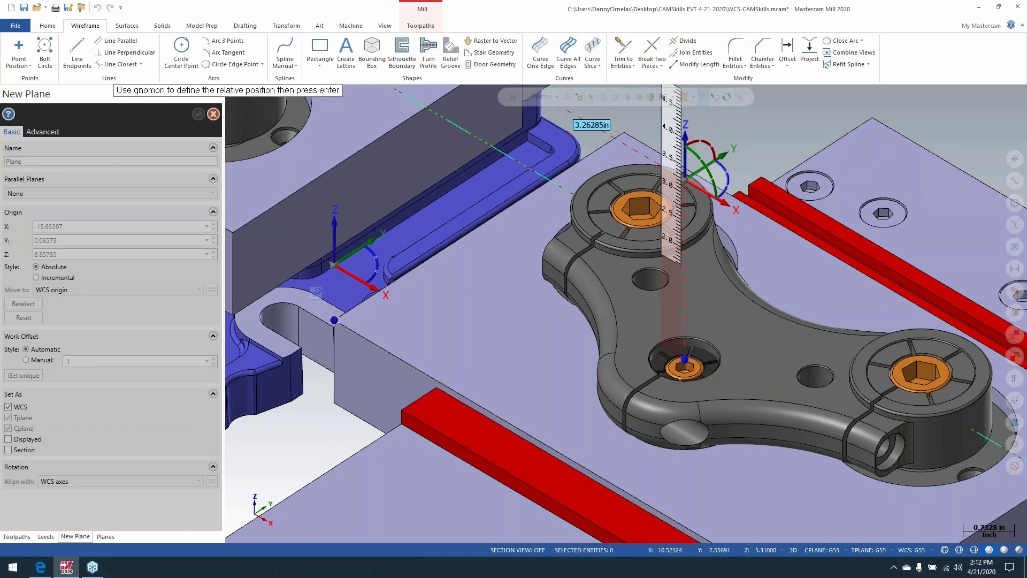
{"action": "left_click", "coordinate": [685, 359]}
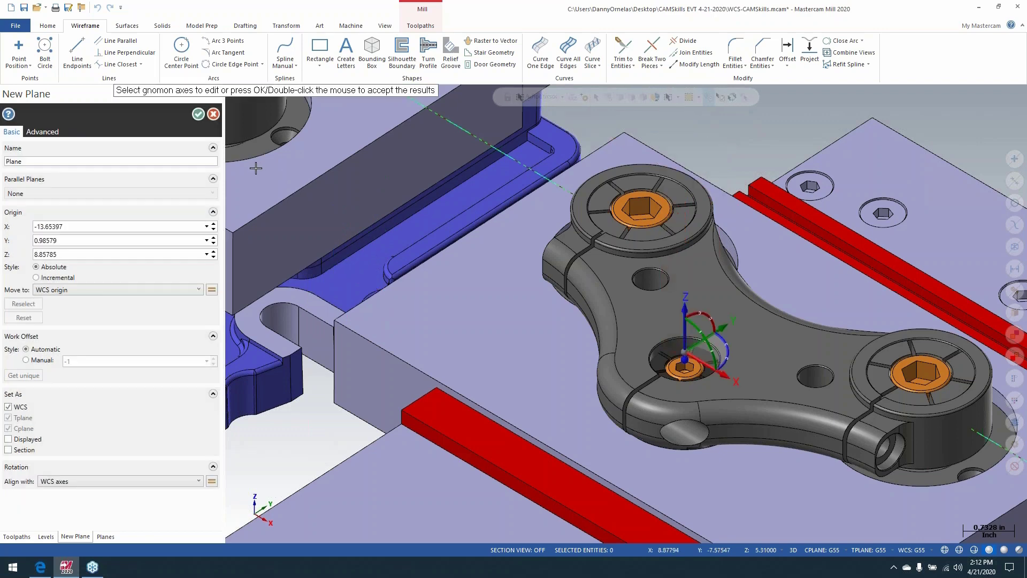
Name the plane G56 with manual work offset 2 and create it.
{"action": "left_click_drag", "start_coordinate": [109, 162], "coordinate": [8, 161]}
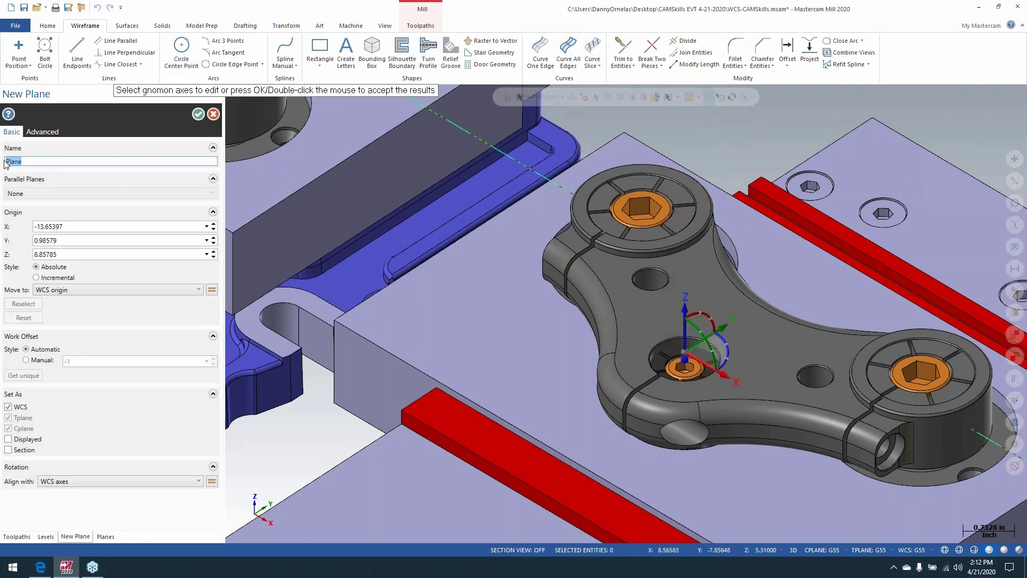
{"action": "type", "text": "G56"}
{"action": "left_click", "coordinate": [33, 360]}
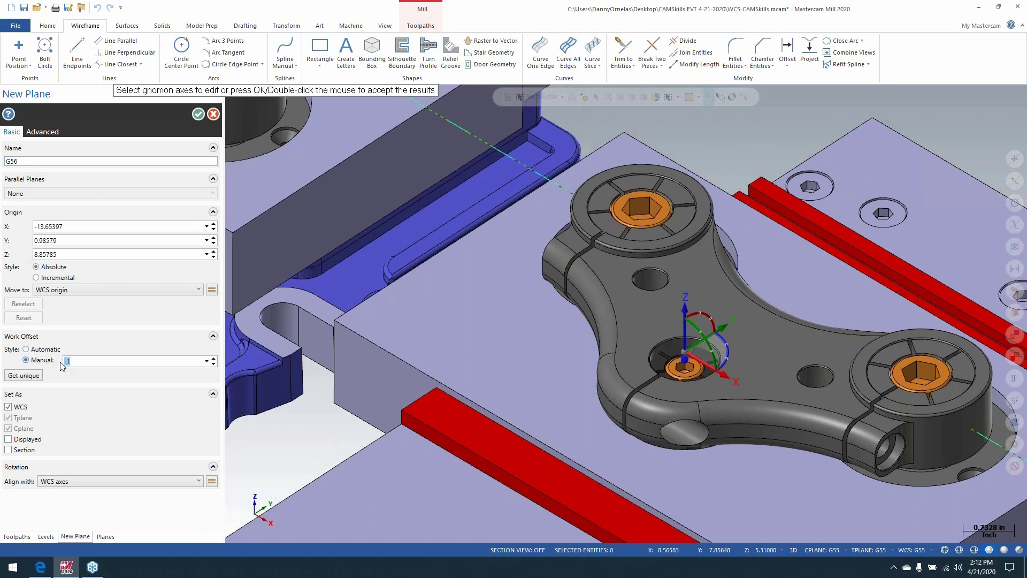
{"action": "type", "text": "2"}
{"action": "left_click", "coordinate": [197, 114]}
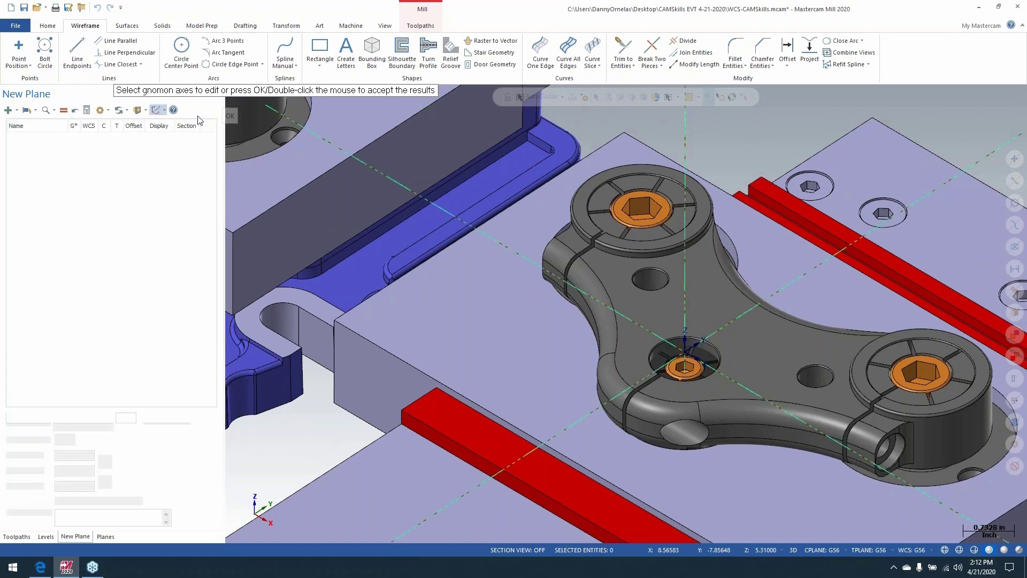
Examine the three vise setups and the origins of planes G54, G55 and G56 from a wider isometric view.
{"action": "scroll", "coordinate": [380, 229], "scroll_direction": "down", "scroll_amount": 3}
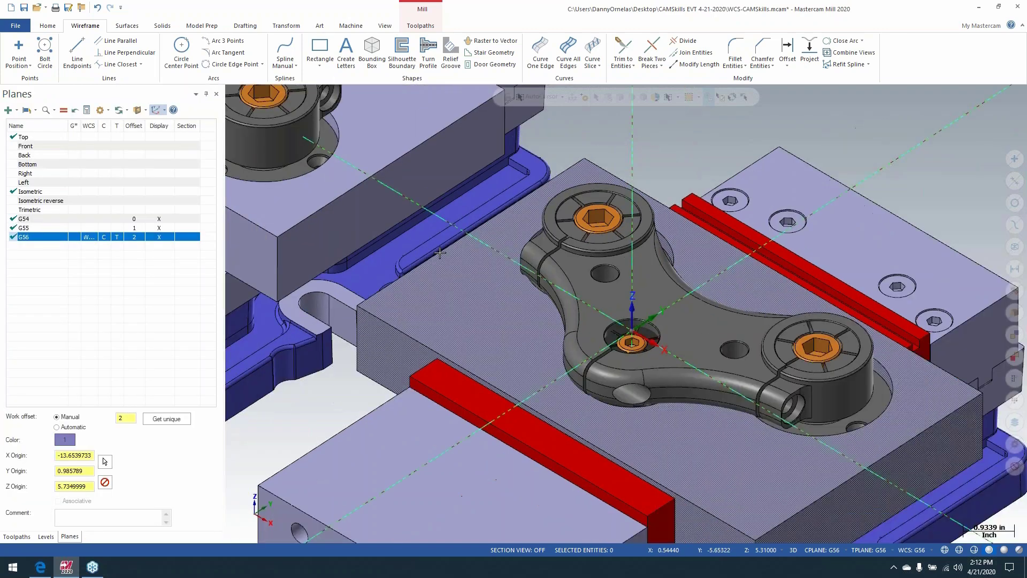
{"action": "scroll", "coordinate": [382, 251], "scroll_direction": "up", "scroll_amount": 1}
{"action": "left_click", "coordinate": [34, 219]}
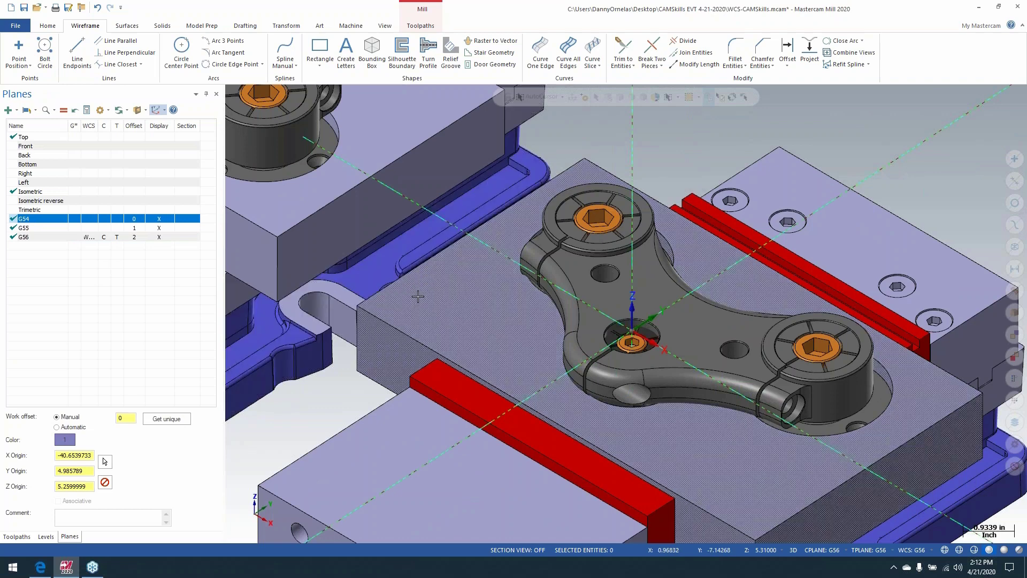
{"action": "scroll", "coordinate": [536, 295], "scroll_direction": "down", "scroll_amount": 1}
{"action": "scroll", "coordinate": [536, 294], "scroll_direction": "down", "scroll_amount": 5}
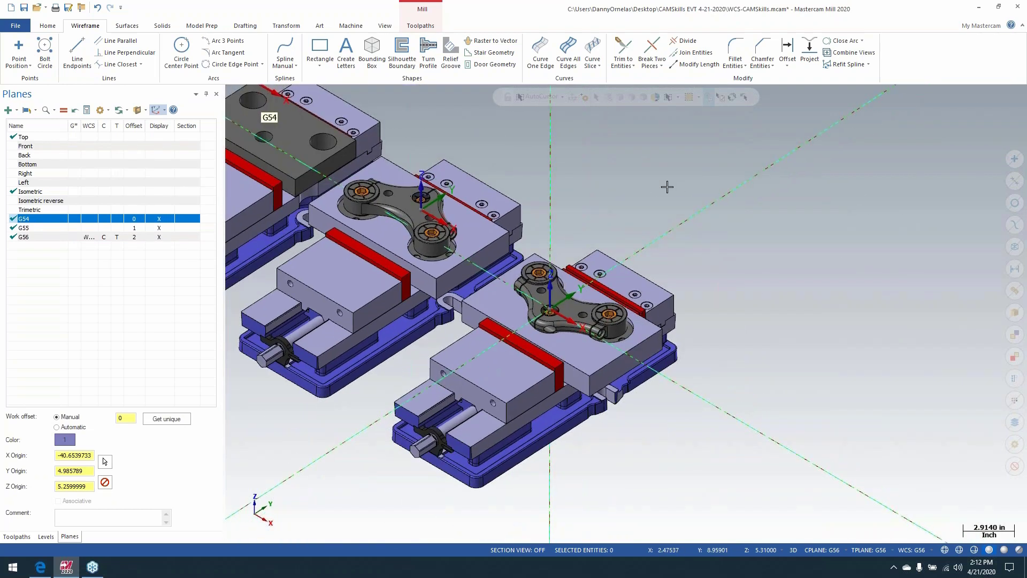
{"action": "middle_click_drag", "start_coordinate": [667, 187], "coordinate": [481, 188]}
{"action": "scroll", "coordinate": [351, 180], "scroll_direction": "down", "scroll_amount": 2}
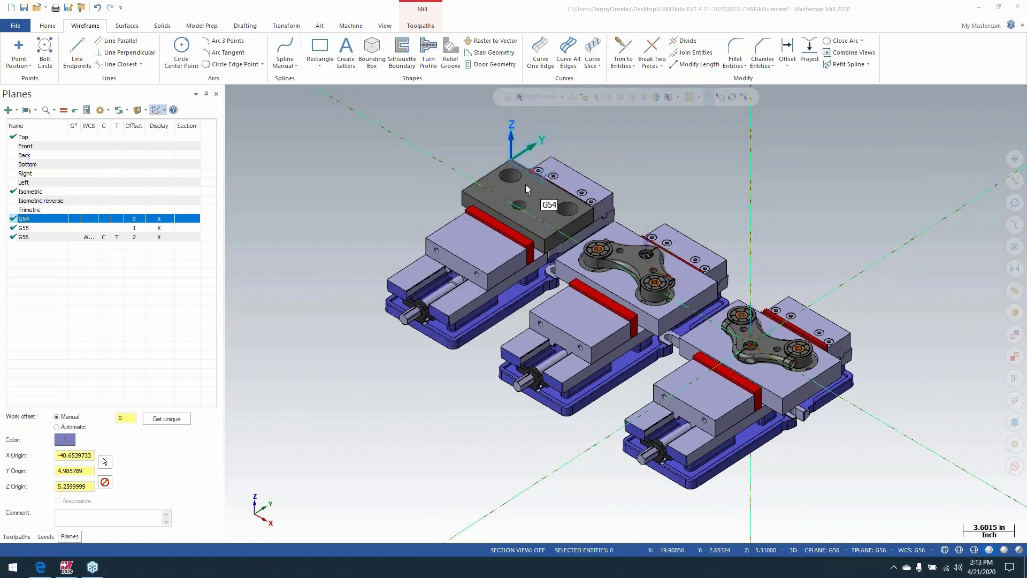
Show all three vises from the WCS top view, fitted to the window, with the G55 and G56 gnomons displayed.
{"action": "right_click", "coordinate": [387, 173]}
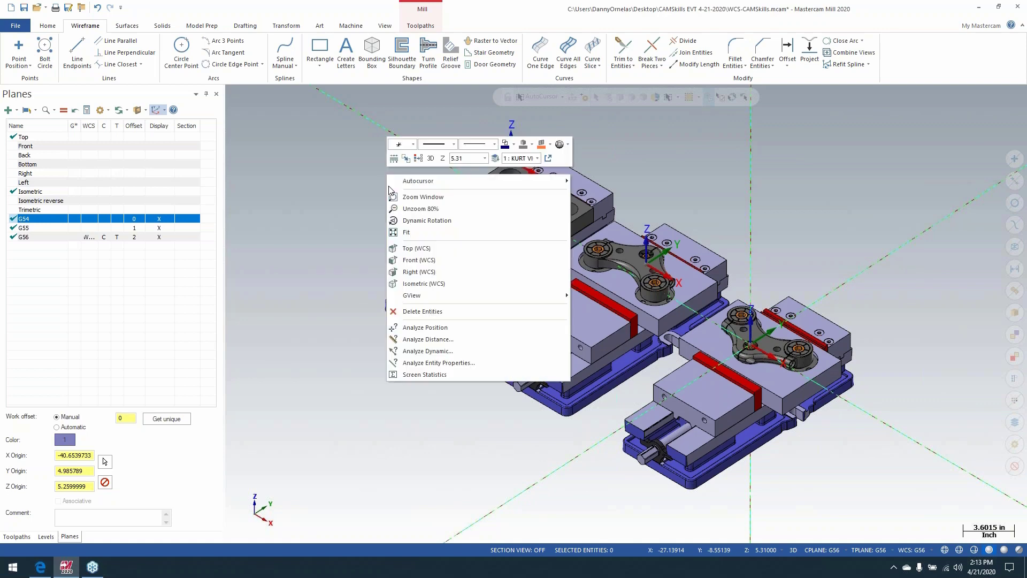
{"action": "left_click", "coordinate": [417, 248]}
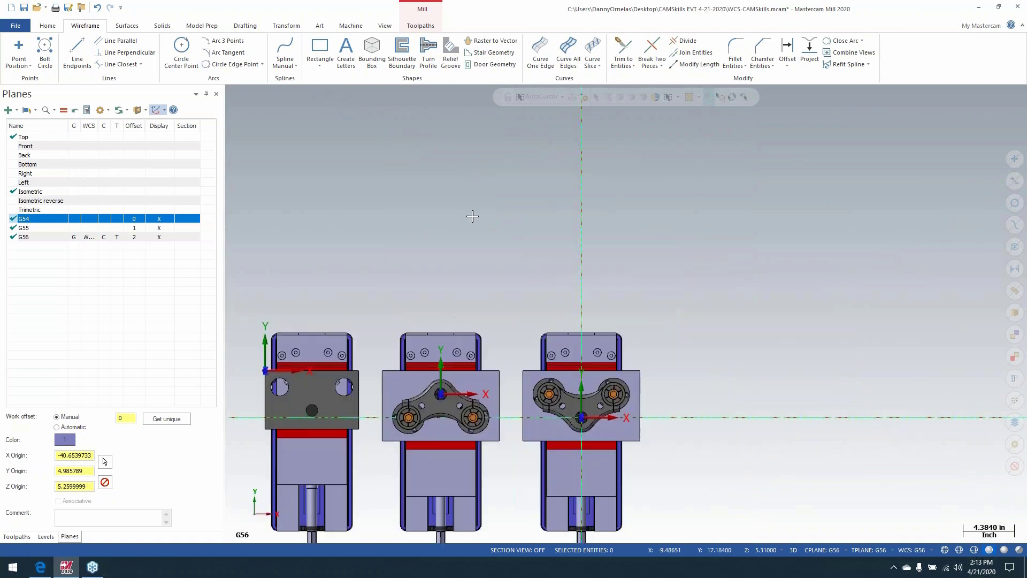
{"action": "left_click", "coordinate": [161, 229]}
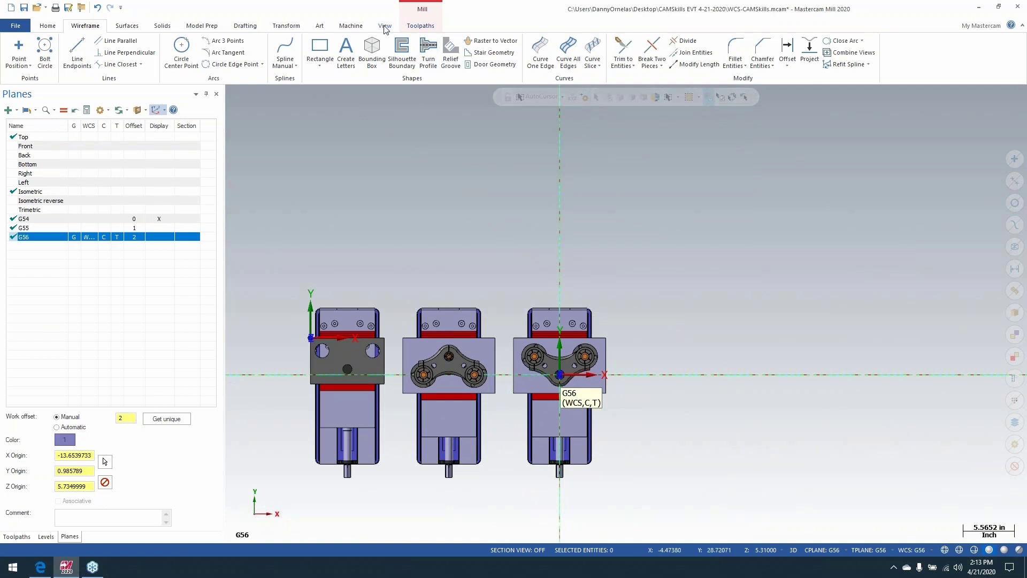
{"action": "key", "text": "alt+F1"}
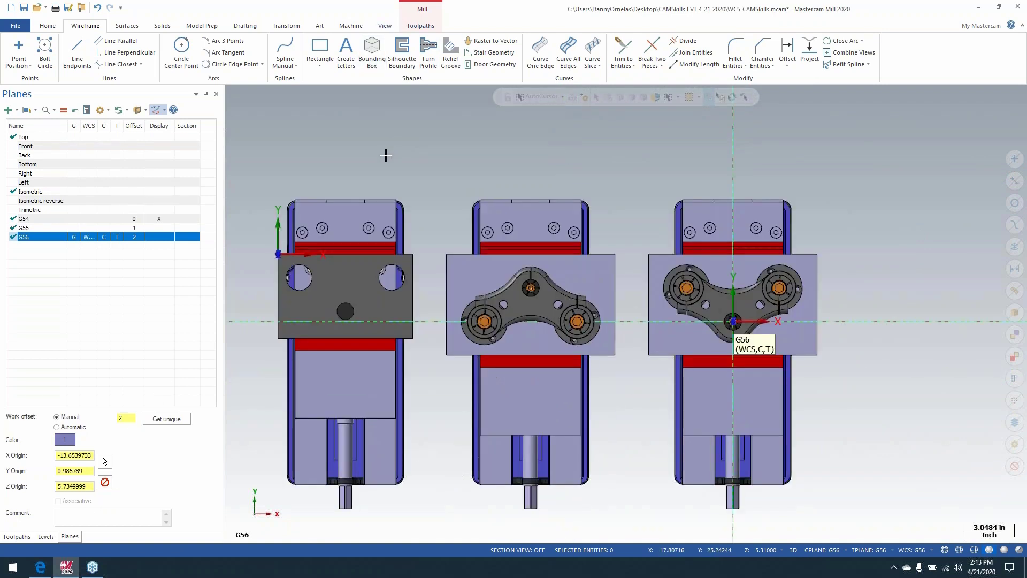
{"action": "key", "text": "alt+F2"}
{"action": "left_click", "coordinate": [164, 228]}
{"action": "left_click", "coordinate": [169, 238]}
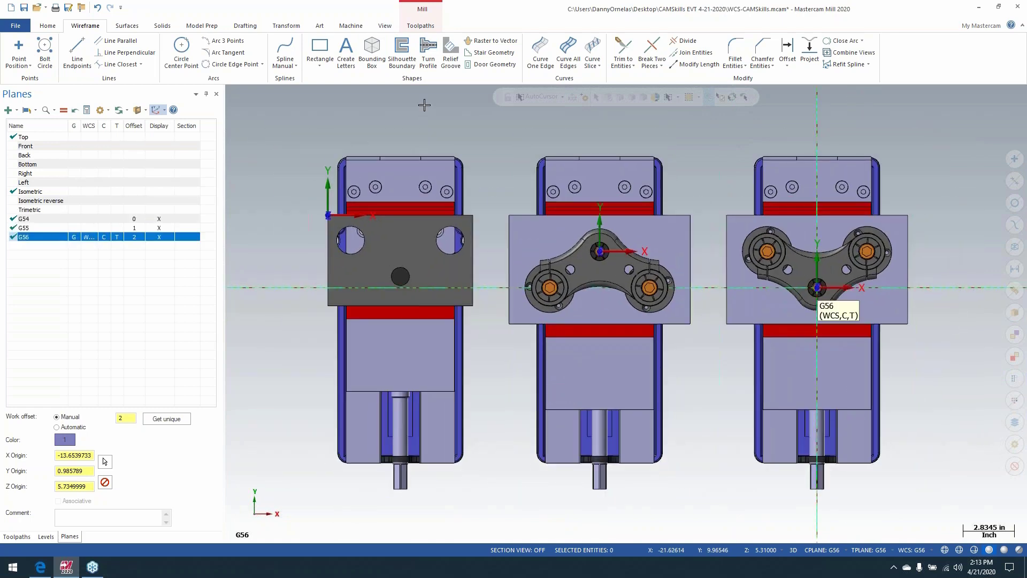
Turn on viewsheets and look through the G54, G55 and G56 sheets.
{"action": "left_click", "coordinate": [388, 27]}
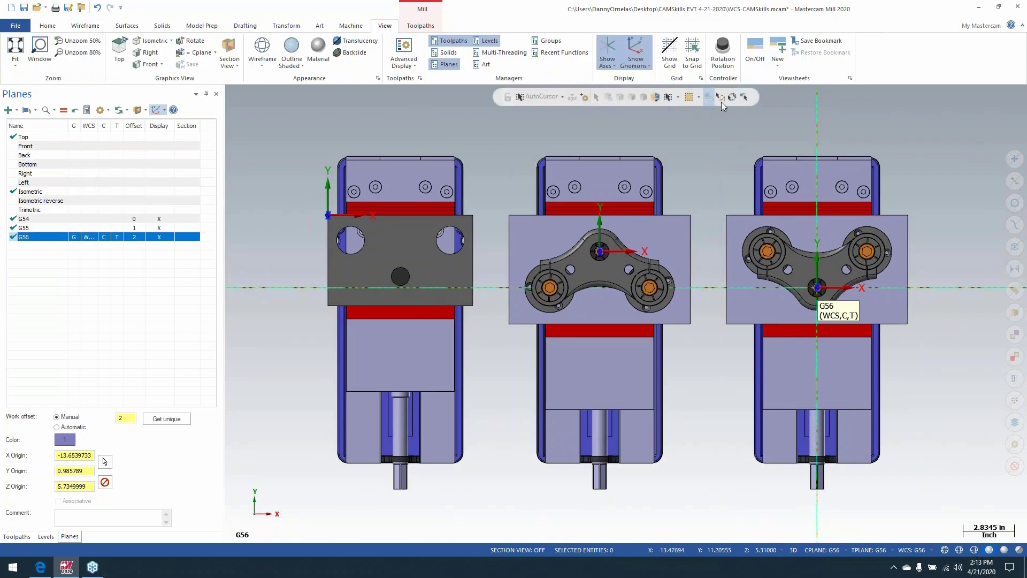
{"action": "left_click", "coordinate": [755, 53]}
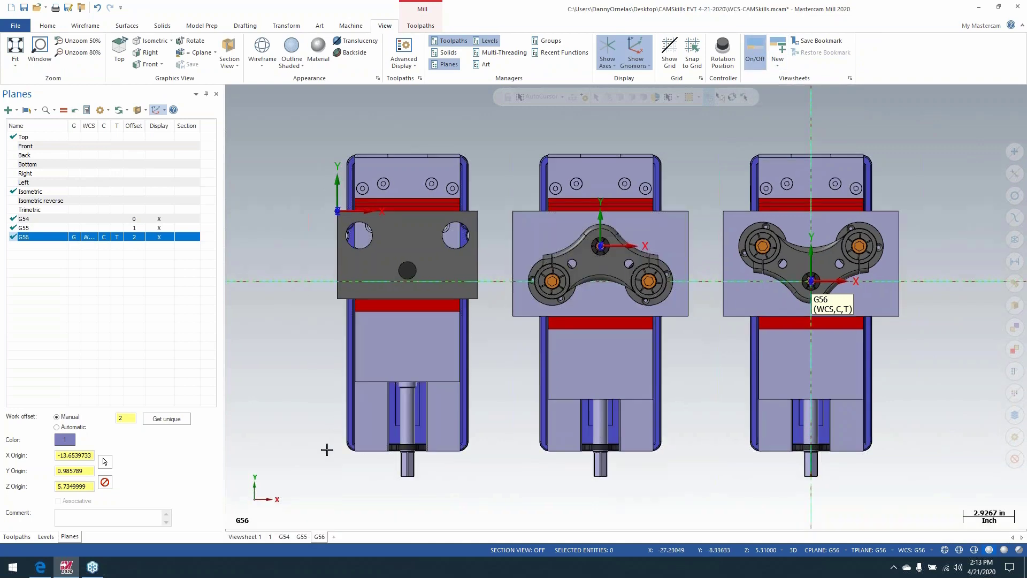
{"action": "left_click", "coordinate": [284, 537]}
{"action": "left_click", "coordinate": [300, 538]}
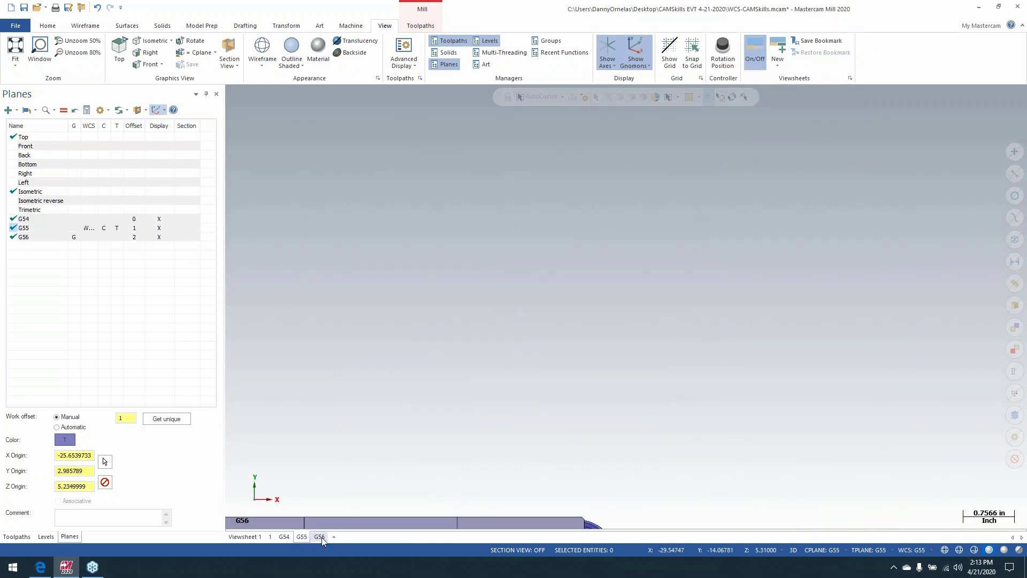
{"action": "left_click", "coordinate": [322, 537]}
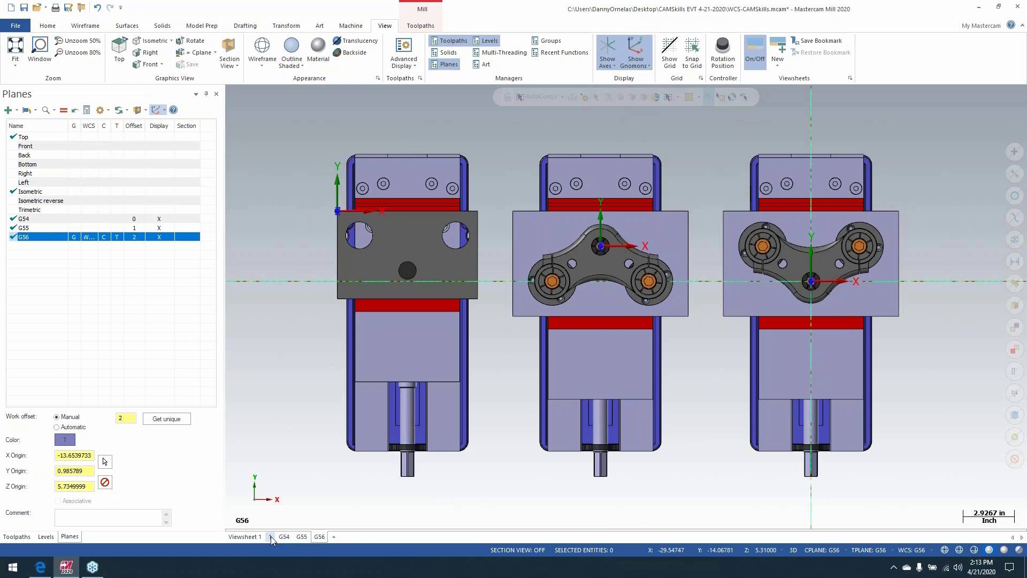
Activate the G54 viewsheet, fit the setups in view, and hide the G55 and G56 gnomons.
{"action": "left_click", "coordinate": [283, 536]}
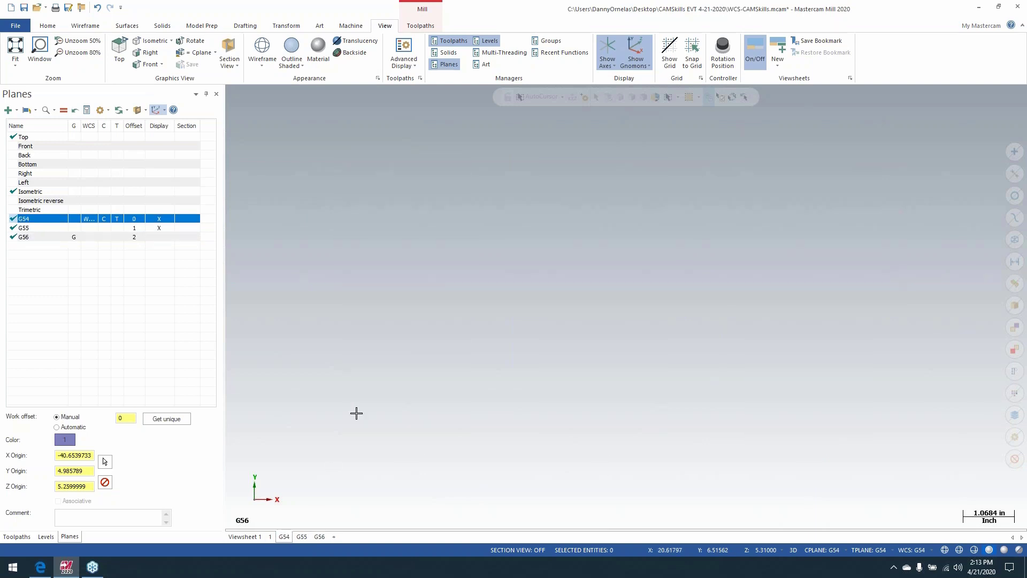
{"action": "key", "text": "alt+F1"}
{"action": "key", "text": "alt+F2"}
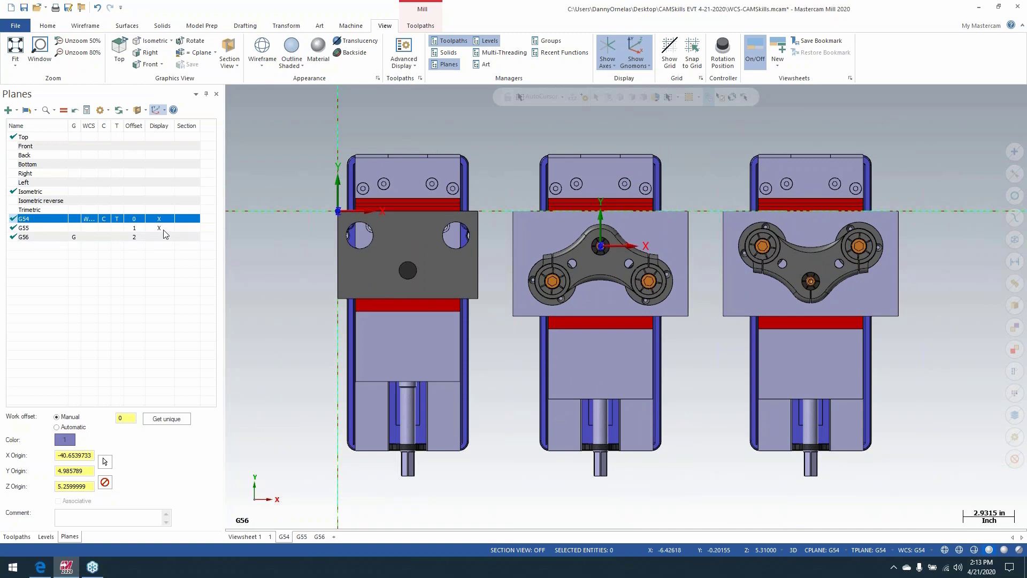
{"action": "left_click", "coordinate": [164, 230]}
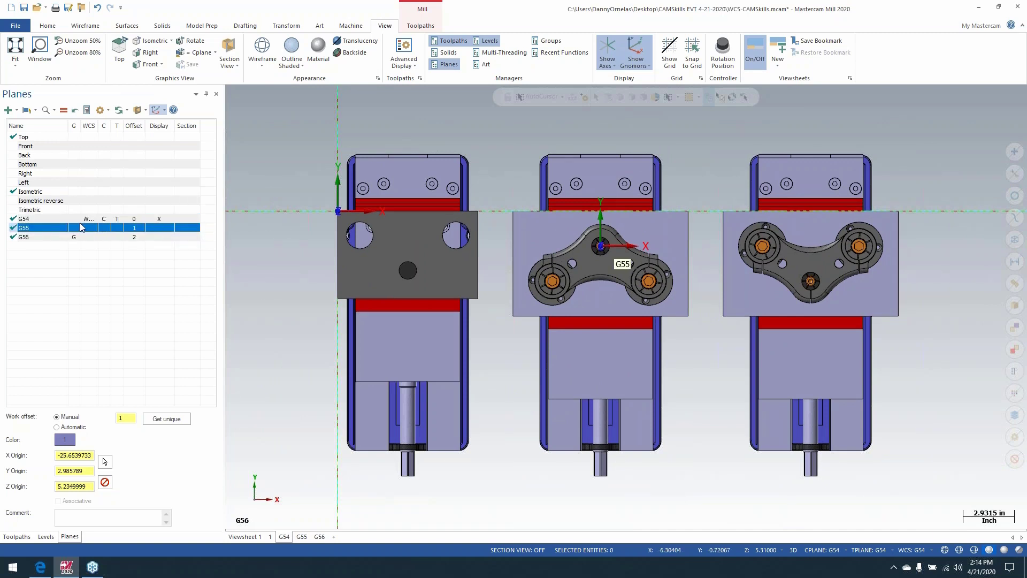
Hide levels 10, 11, 20 and 21, leaving only the first vise and its part in the G54 viewsheet.
{"action": "left_click", "coordinate": [46, 536]}
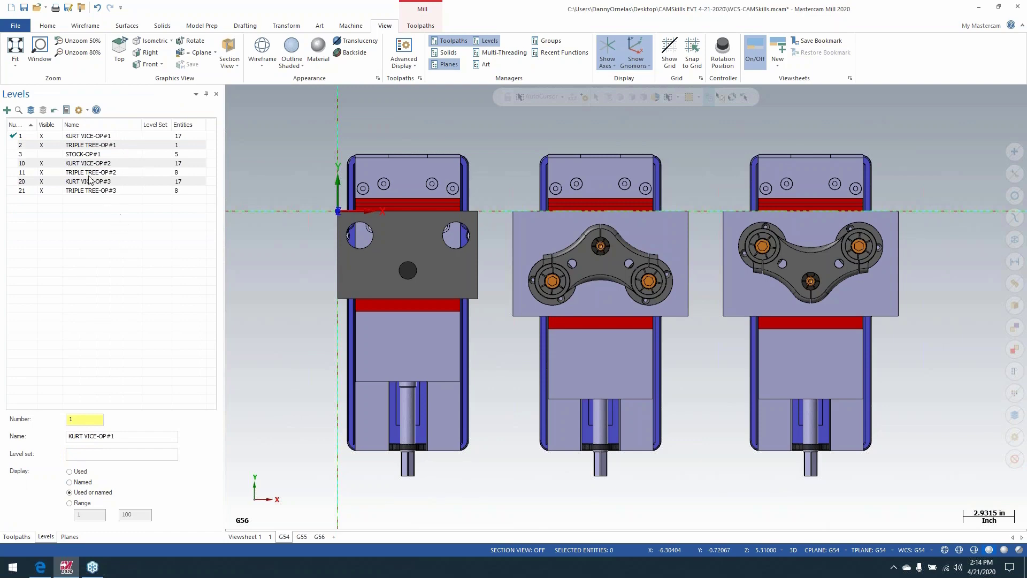
{"action": "left_click", "coordinate": [43, 163]}
{"action": "left_click", "coordinate": [43, 173]}
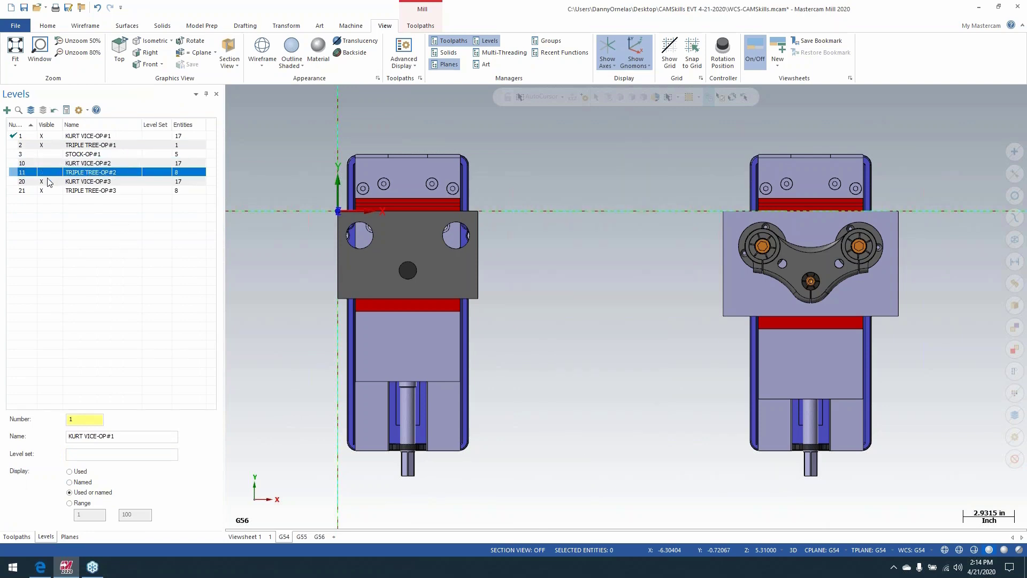
{"action": "left_click", "coordinate": [43, 181]}
{"action": "left_click", "coordinate": [43, 190]}
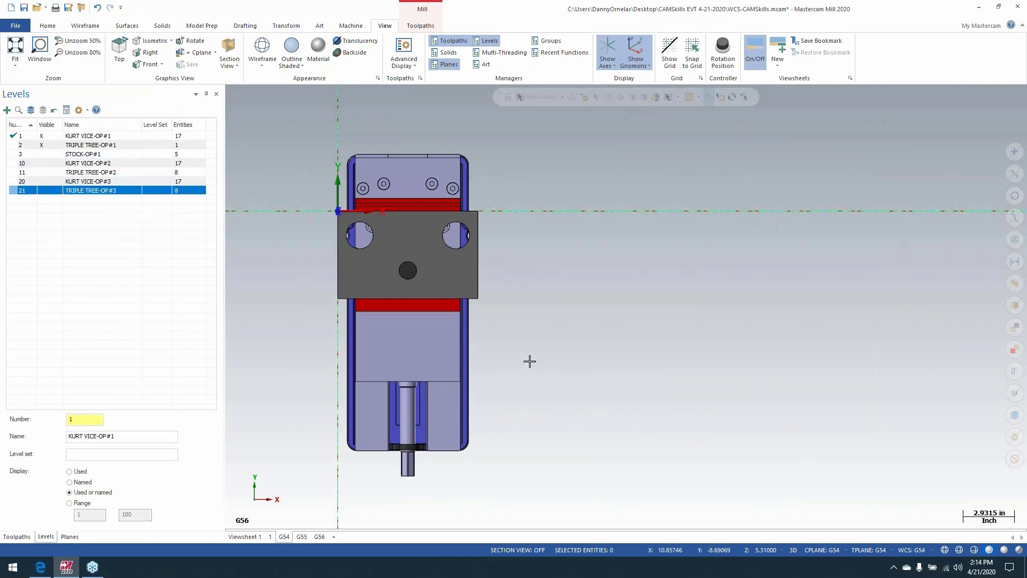
Orient the first vise in a close isometric-style view of its part and save a bookmark for the G54 viewsheet.
{"action": "middle_click_drag", "start_coordinate": [529, 359], "coordinate": [457, 143]}
{"action": "scroll", "coordinate": [465, 144], "scroll_direction": "up", "scroll_amount": 8}
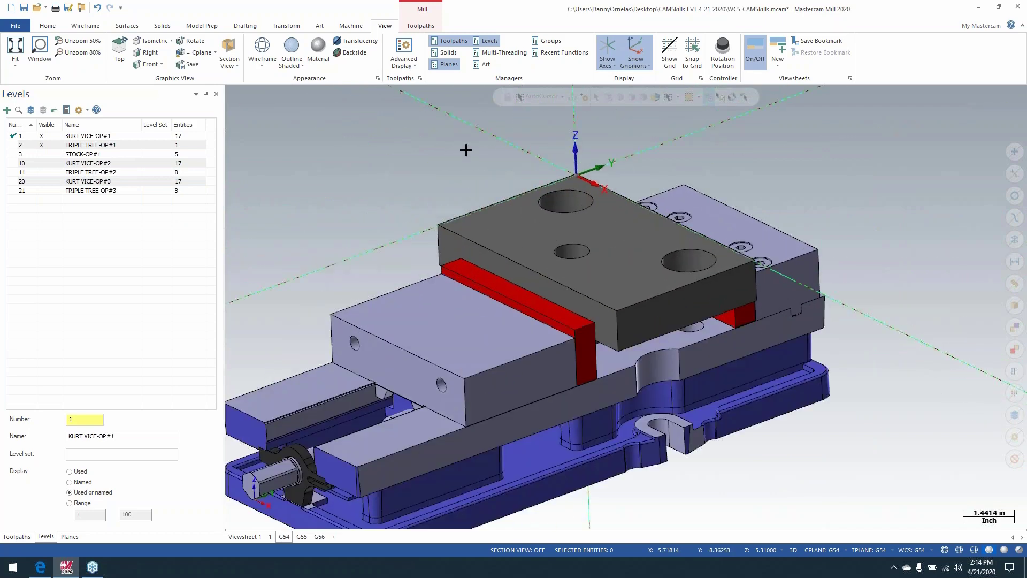
{"action": "scroll", "coordinate": [491, 171], "scroll_direction": "down", "scroll_amount": 3}
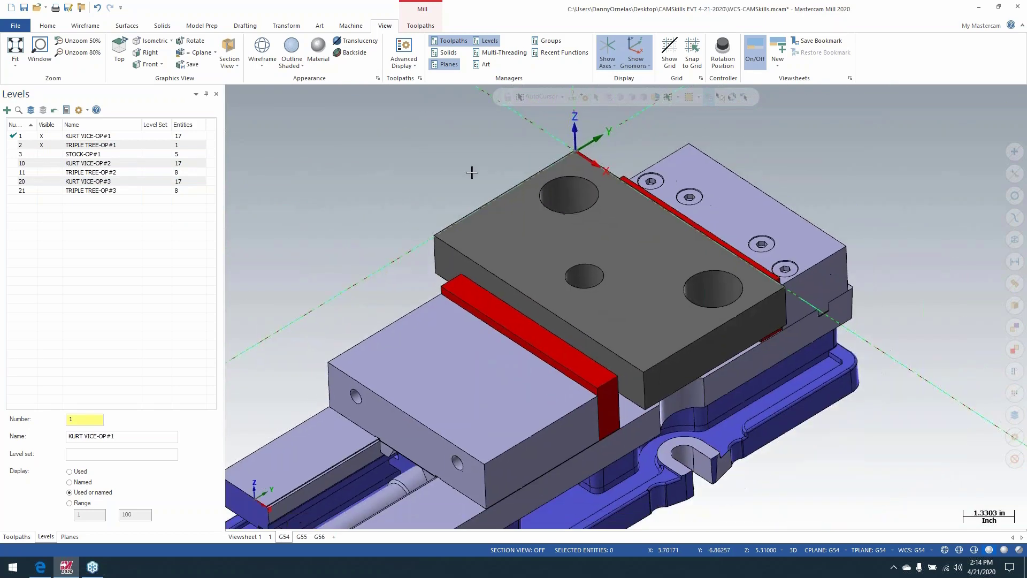
{"action": "scroll", "coordinate": [512, 134], "scroll_direction": "up", "scroll_amount": 2}
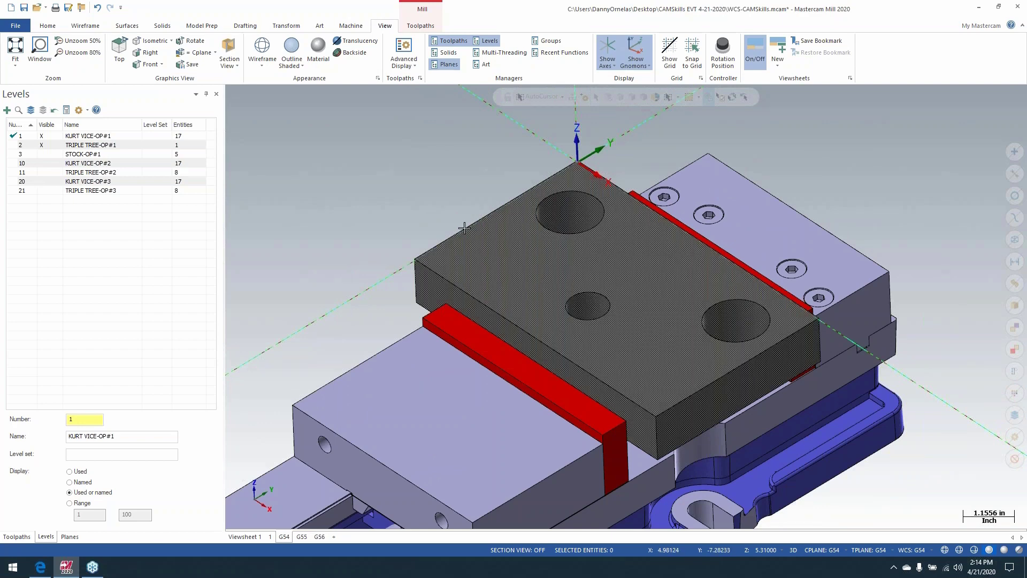
{"action": "mouse_move", "coordinate": [392, 261]}
{"action": "middle_mouse_down"}
{"action": "mouse_move", "coordinate": [378, 262]}
{"action": "mouse_move", "coordinate": [396, 252]}
{"action": "middle_mouse_up"}
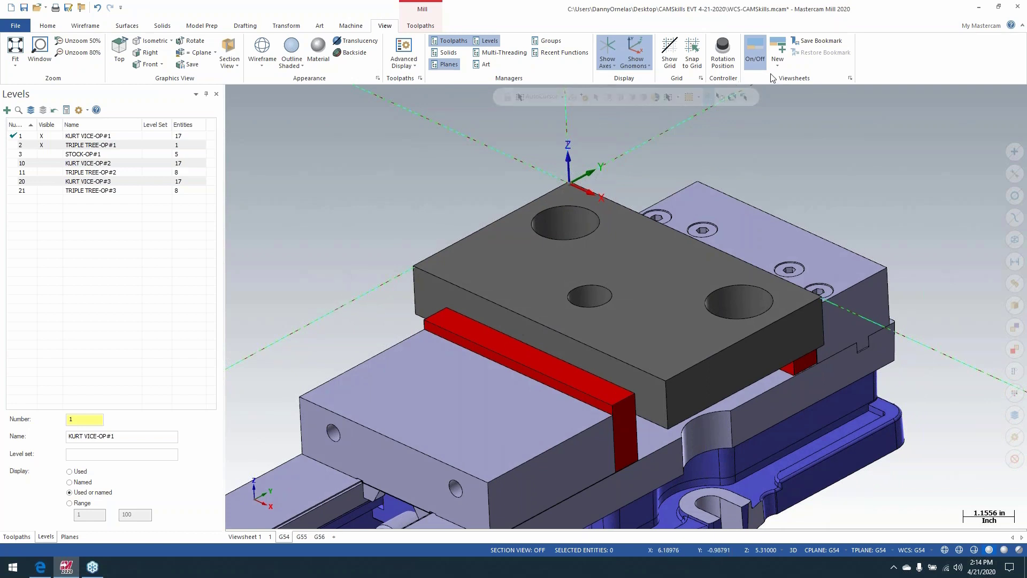
{"action": "left_click", "coordinate": [806, 45]}
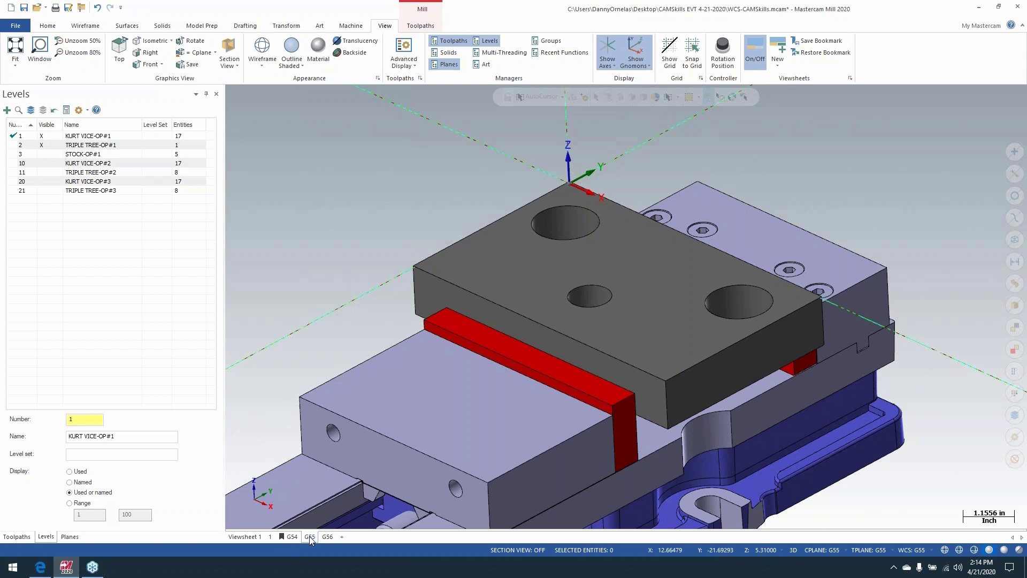
Activate the G55 viewsheet and hide the G54 and G56 gnomons.
{"action": "left_click", "coordinate": [310, 536]}
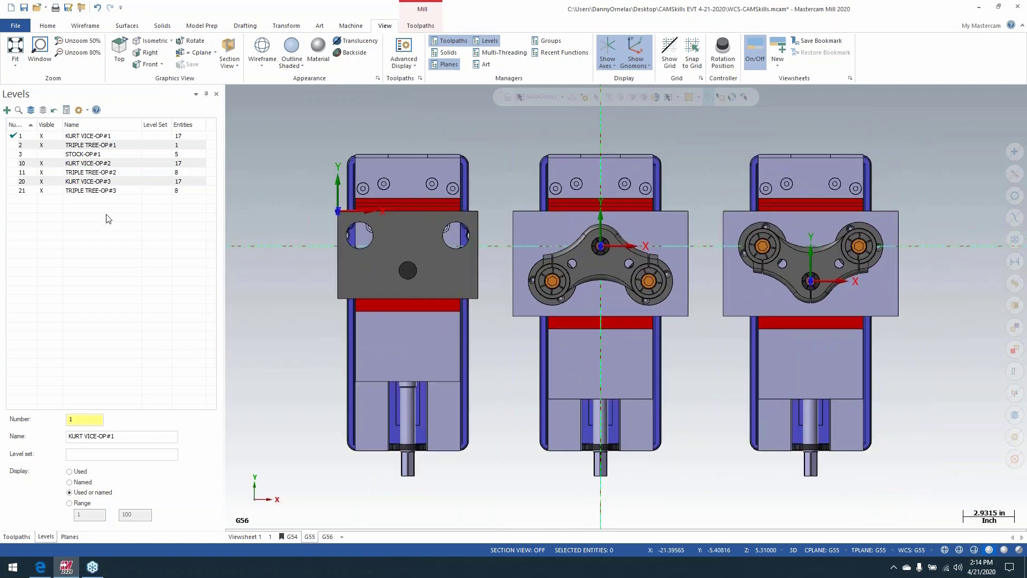
{"action": "left_click", "coordinate": [68, 536]}
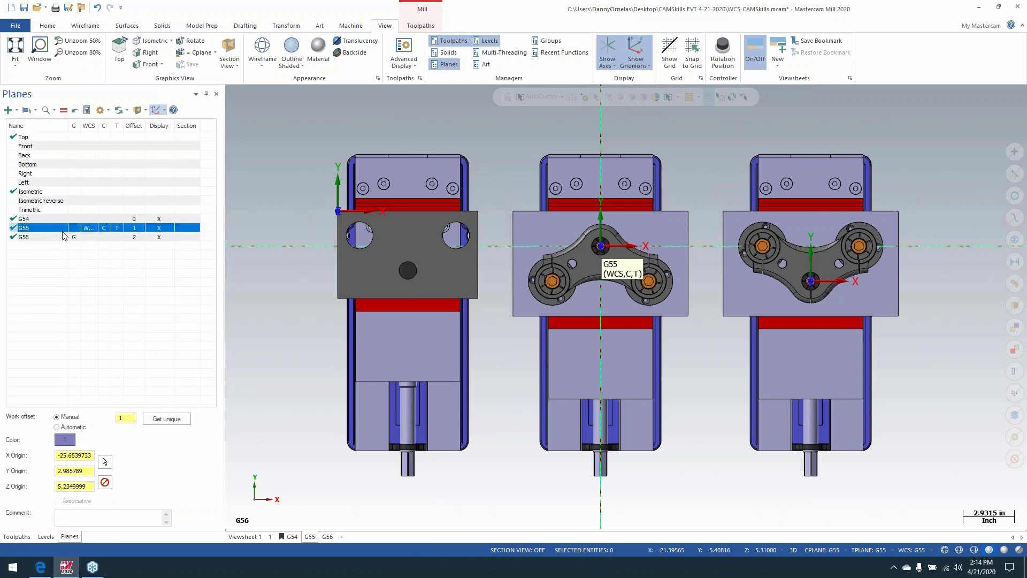
{"action": "left_click", "coordinate": [167, 221]}
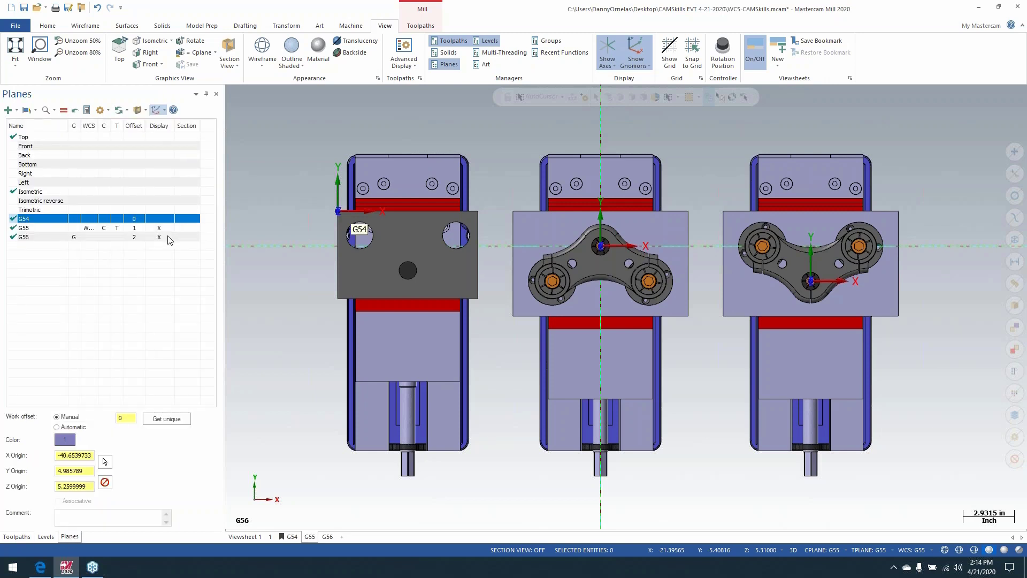
{"action": "left_click", "coordinate": [168, 239]}
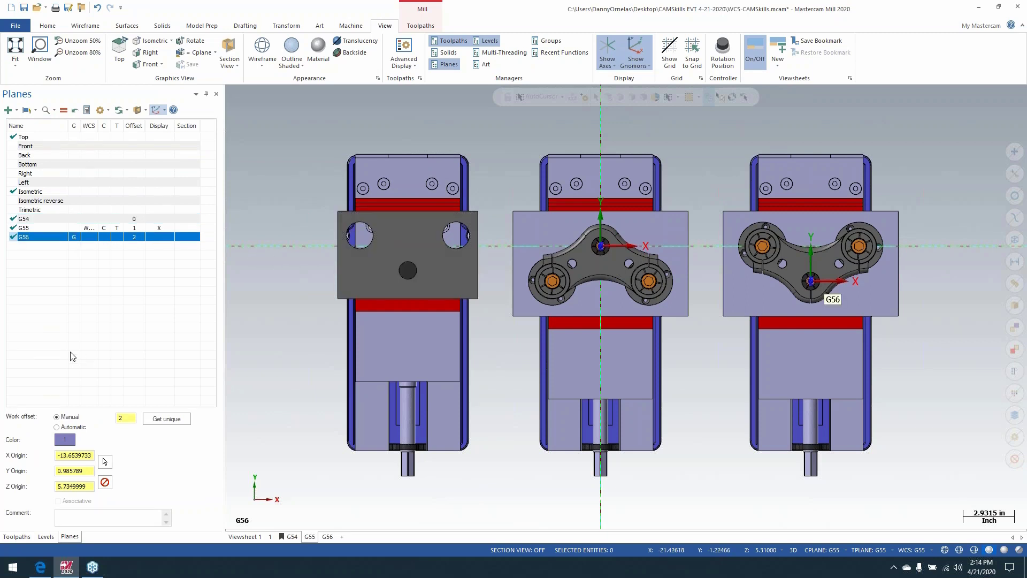
Make KURT VICE-OP#2 the main level and hide levels 1, 2, 20 and 21 in the G55 viewsheet.
{"action": "left_click", "coordinate": [46, 537]}
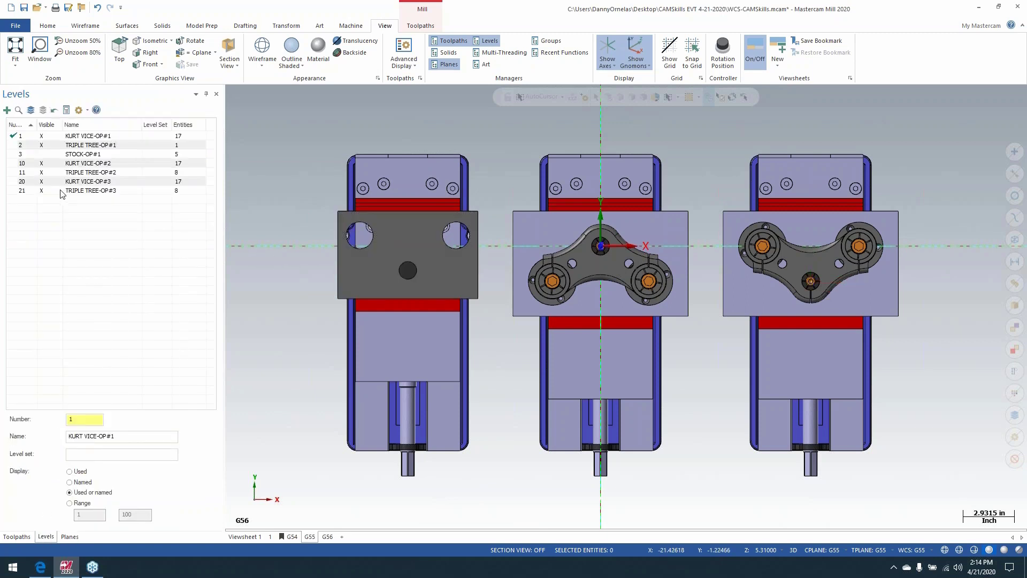
{"action": "left_click", "coordinate": [51, 143]}
{"action": "left_click", "coordinate": [51, 144]}
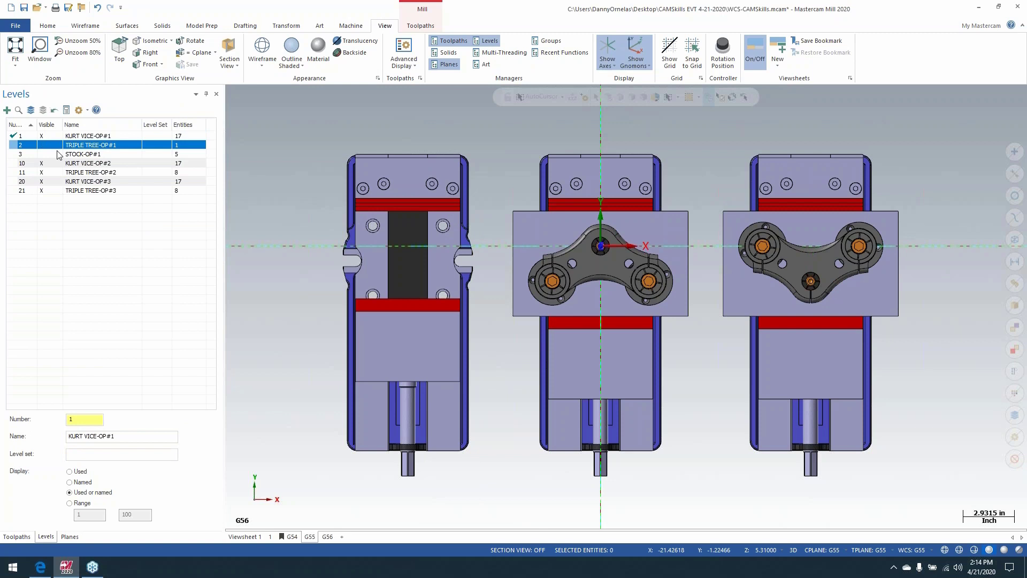
{"action": "left_click", "coordinate": [52, 190]}
{"action": "left_click", "coordinate": [51, 181]}
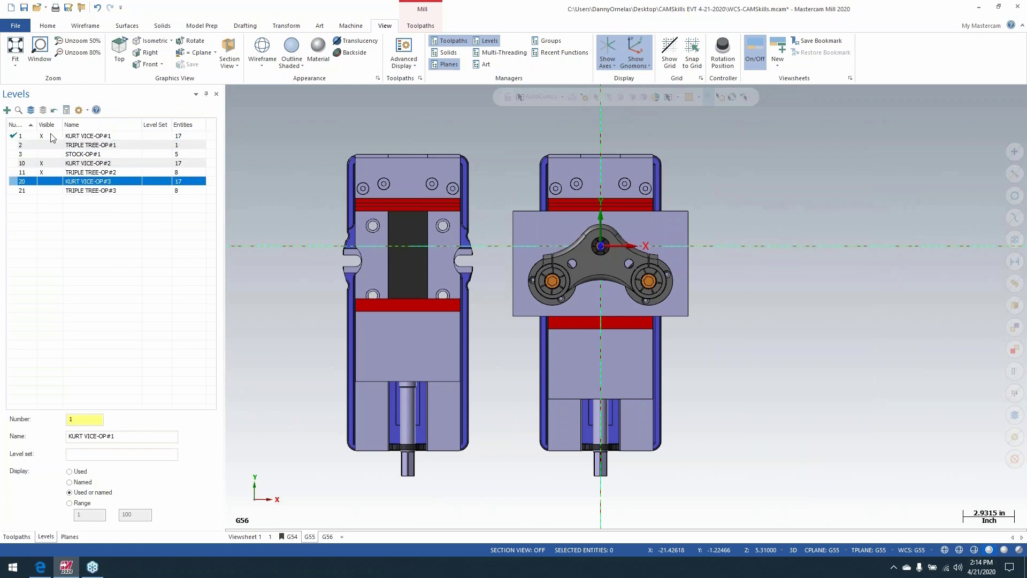
{"action": "left_click", "coordinate": [16, 163]}
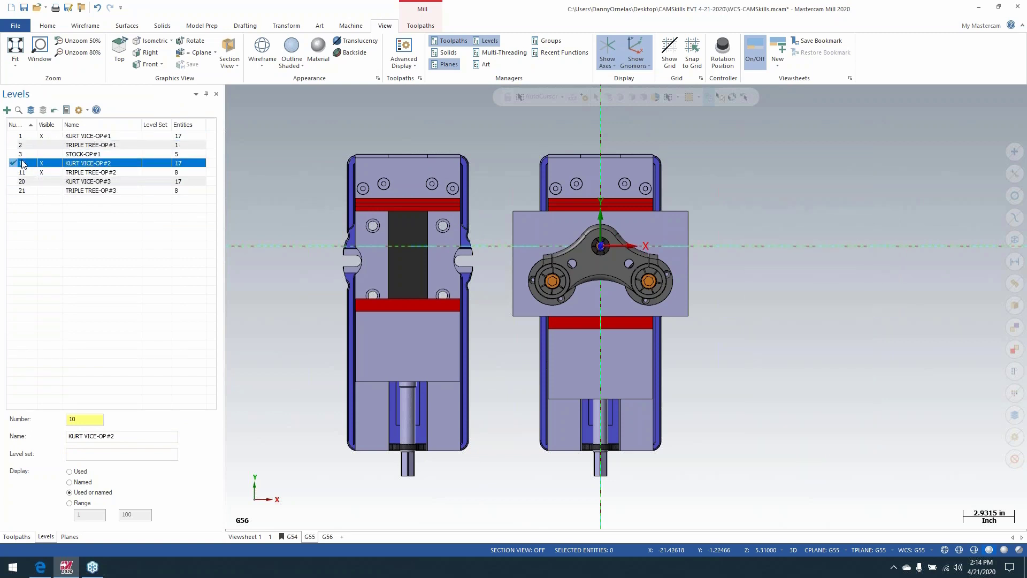
{"action": "left_click", "coordinate": [43, 136]}
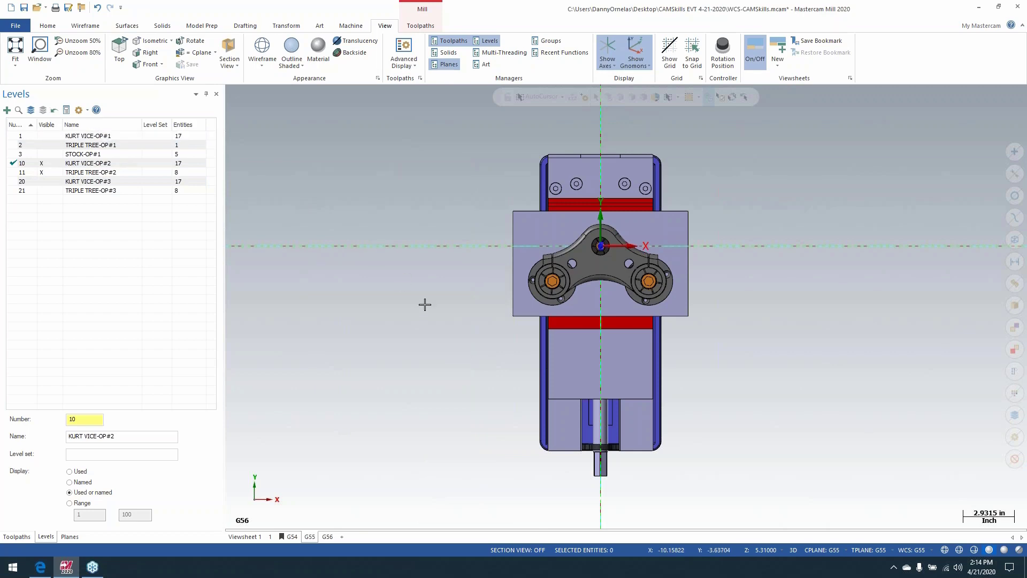
Orient the second vise in a close isometric-style view of its part and save a bookmark for the G55 viewsheet.
{"action": "middle_click_drag", "start_coordinate": [424, 303], "coordinate": [350, 252]}
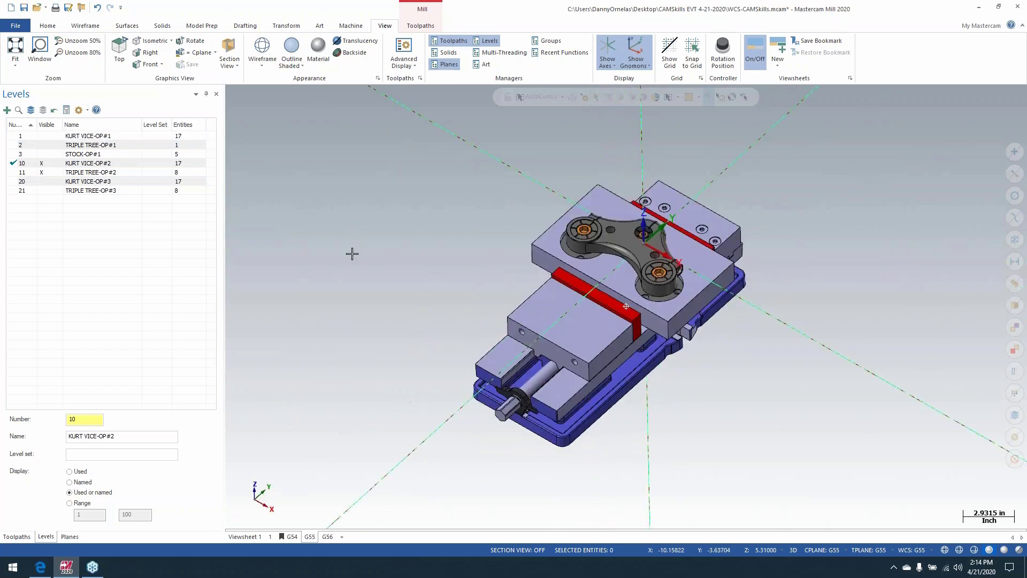
{"action": "scroll", "coordinate": [711, 214], "scroll_direction": "up", "scroll_amount": 1}
{"action": "middle_click_drag", "start_coordinate": [711, 214], "coordinate": [686, 219]}
{"action": "scroll", "coordinate": [686, 219], "scroll_direction": "up", "scroll_amount": 10}
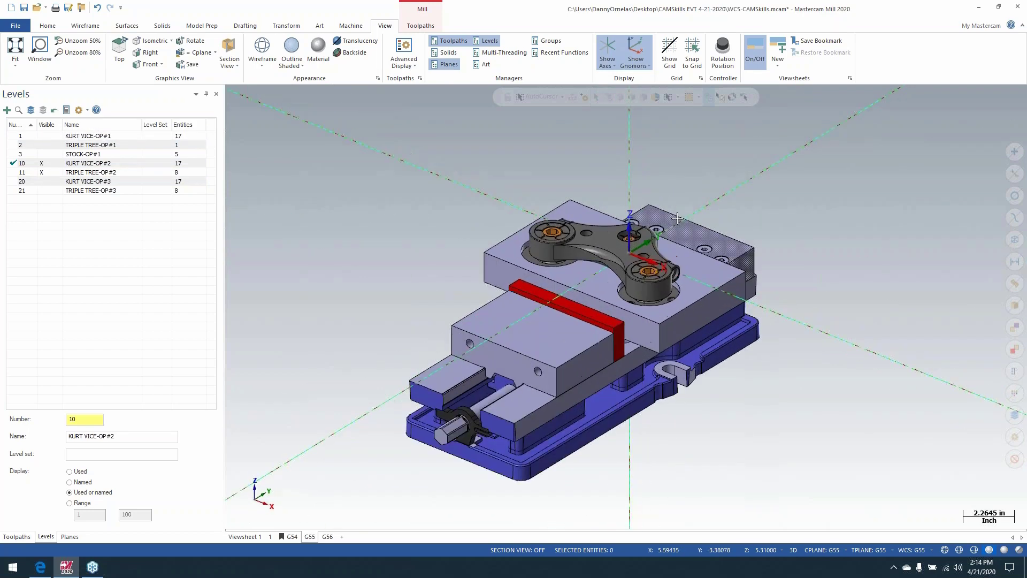
{"action": "scroll", "coordinate": [580, 194], "scroll_direction": "down", "scroll_amount": 2}
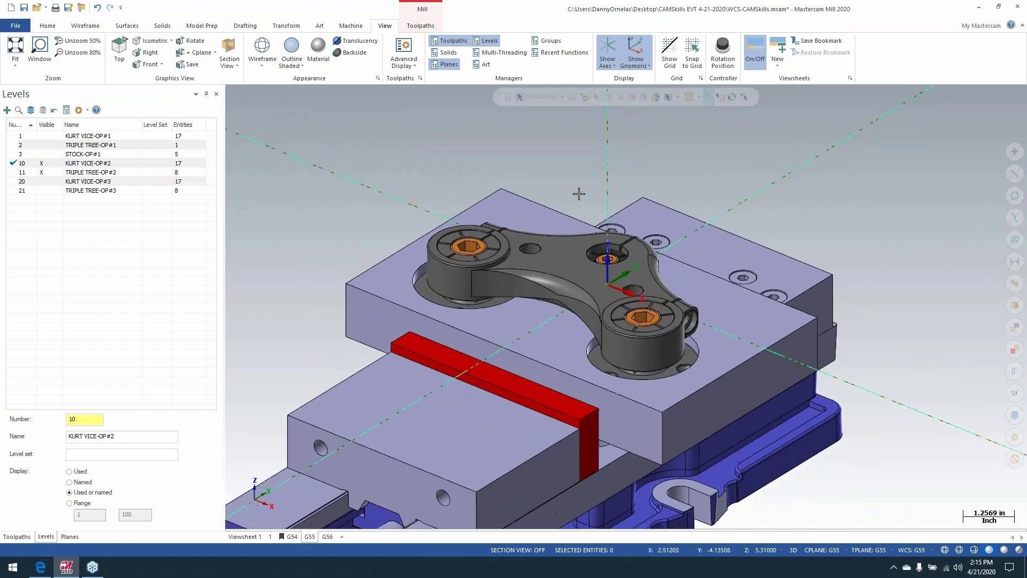
{"action": "middle_click_drag", "start_coordinate": [578, 193], "coordinate": [577, 205]}
{"action": "scroll", "coordinate": [577, 200], "scroll_direction": "up", "scroll_amount": 3}
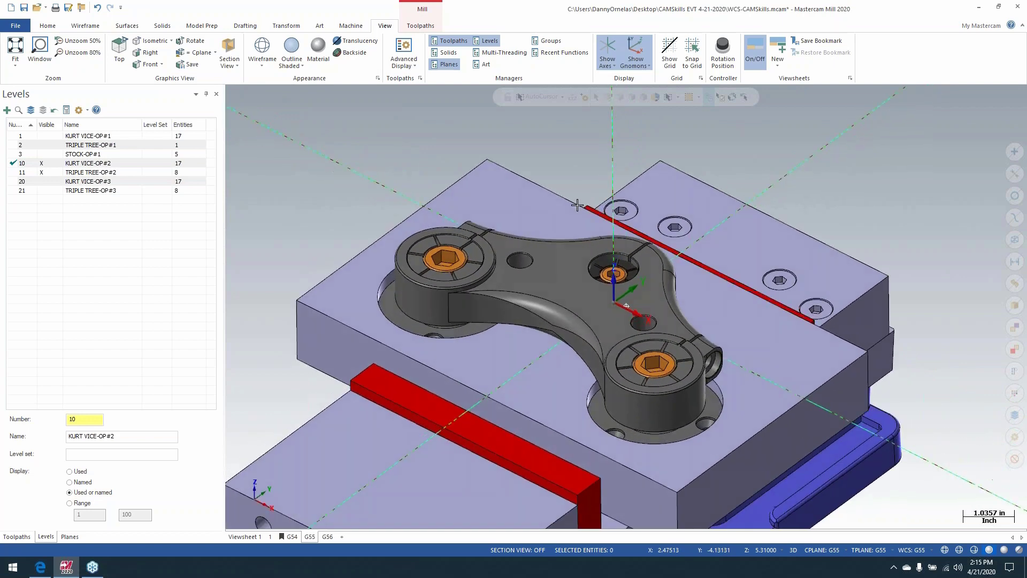
{"action": "scroll", "coordinate": [578, 205], "scroll_direction": "up", "scroll_amount": 1}
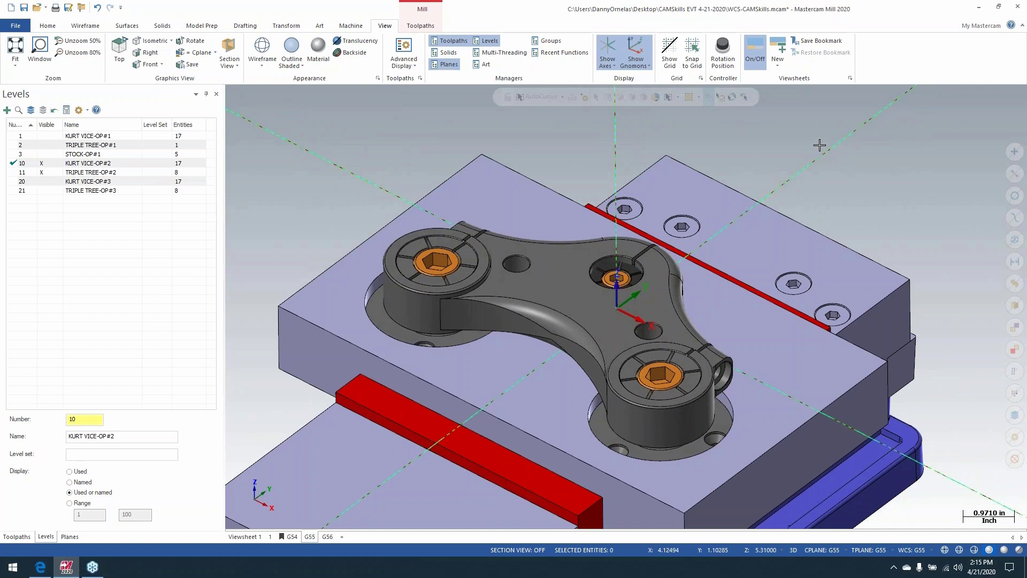
{"action": "left_click", "coordinate": [818, 43]}
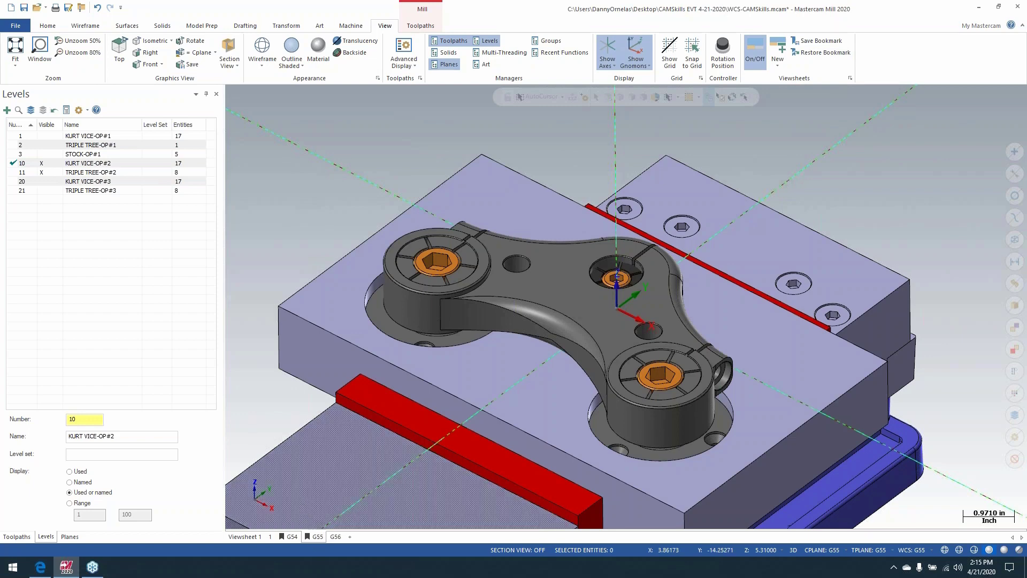
Activate the G56 viewsheet and hide the G54 and G55 gnomons.
{"action": "left_click", "coordinate": [335, 537]}
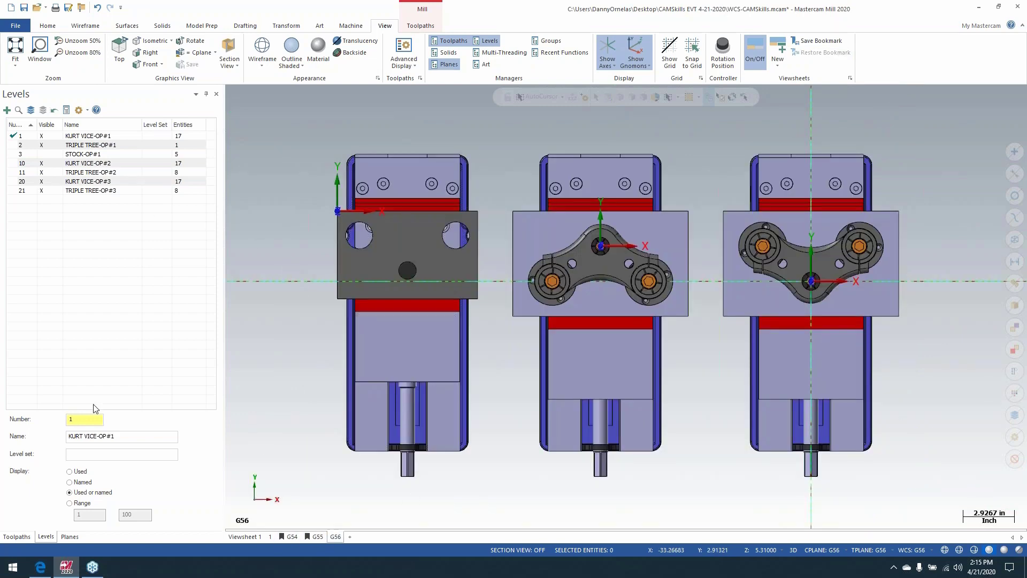
{"action": "left_click", "coordinate": [70, 537]}
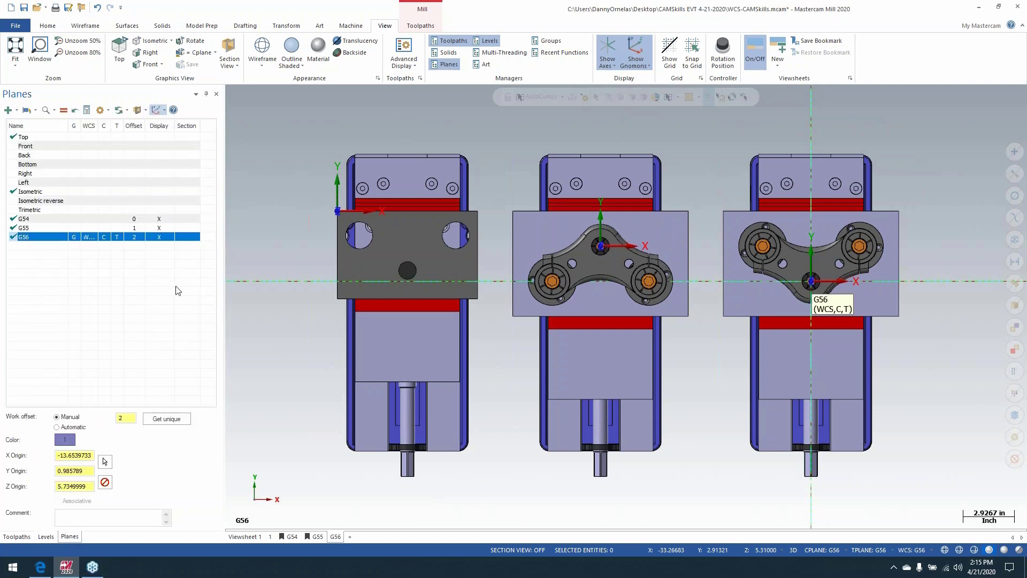
{"action": "left_click", "coordinate": [159, 228]}
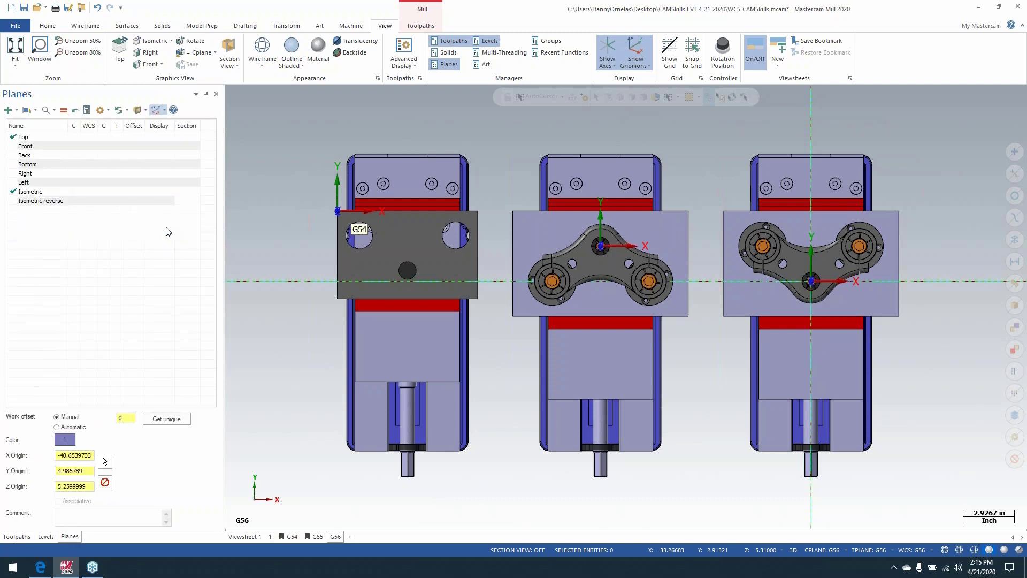
Make KURT VICE-OP#3 the main level and hide levels 1, 2, 10 and 11 in the G56 viewsheet.
{"action": "left_click", "coordinate": [46, 537]}
{"action": "left_click", "coordinate": [16, 181]}
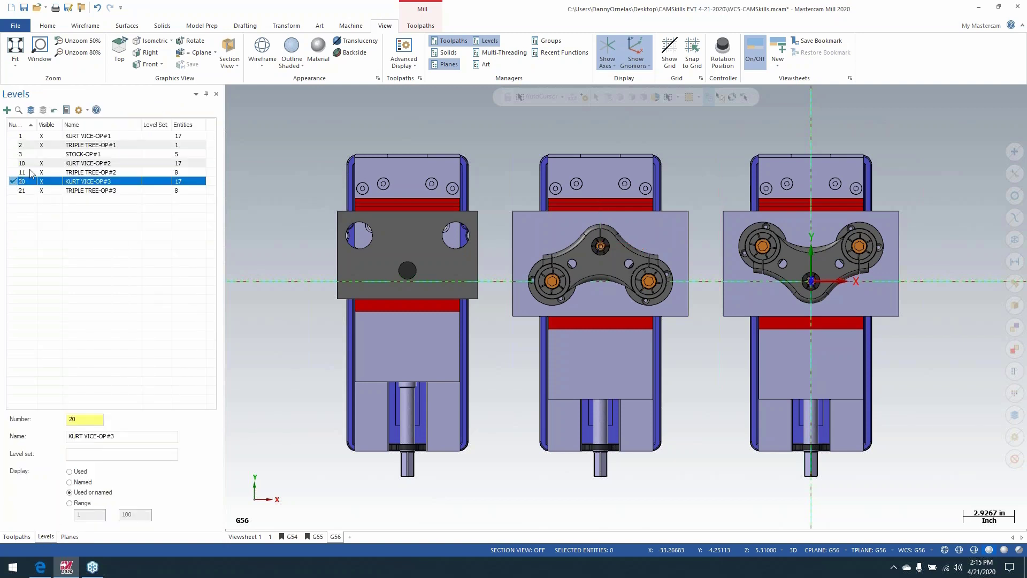
{"action": "left_click", "coordinate": [42, 136]}
{"action": "left_click", "coordinate": [42, 145]}
{"action": "left_click", "coordinate": [43, 163]}
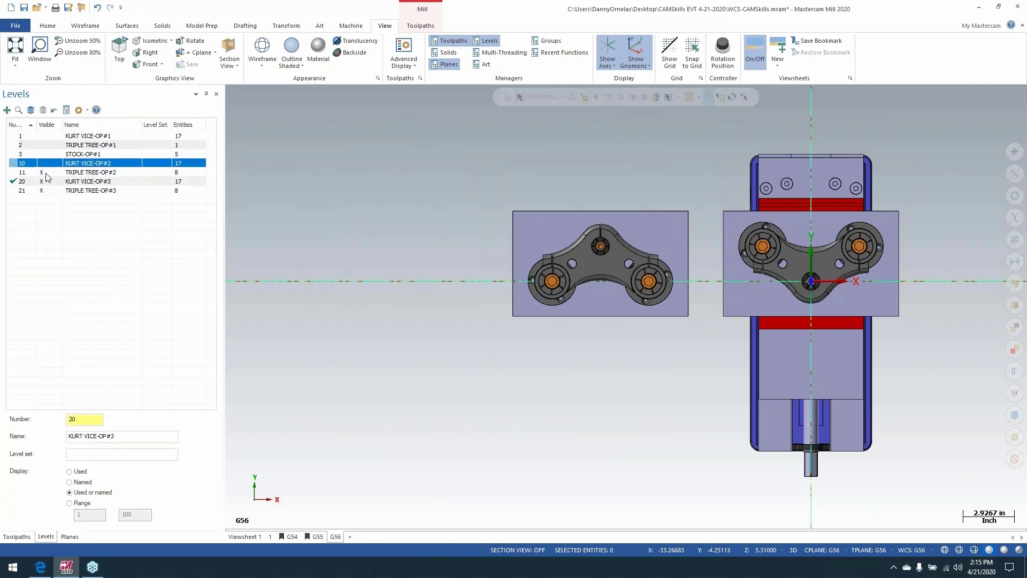
{"action": "left_click", "coordinate": [45, 173]}
Orient the third vise in a close isometric-style view of its part and save a bookmark for the G56 viewsheet.
{"action": "scroll", "coordinate": [378, 252], "scroll_direction": "down", "scroll_amount": 2}
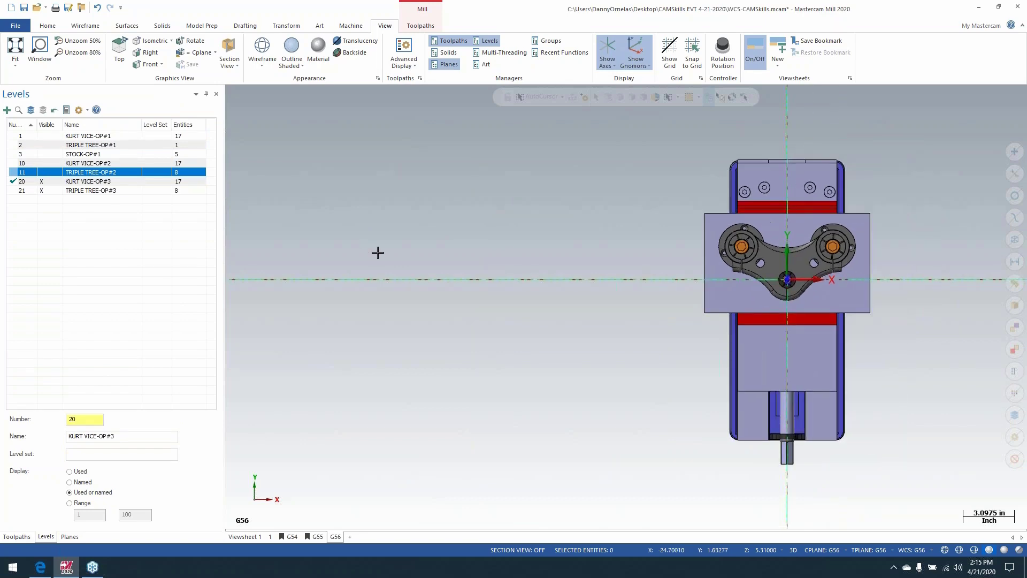
{"action": "middle_click_drag", "start_coordinate": [423, 345], "coordinate": [327, 275]}
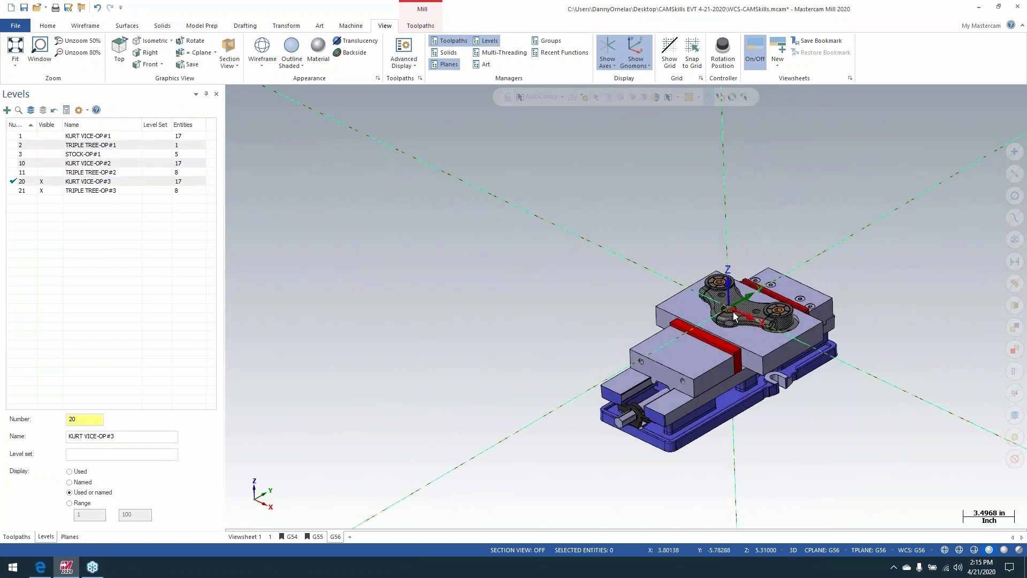
{"action": "scroll", "coordinate": [802, 292], "scroll_direction": "up", "scroll_amount": 8}
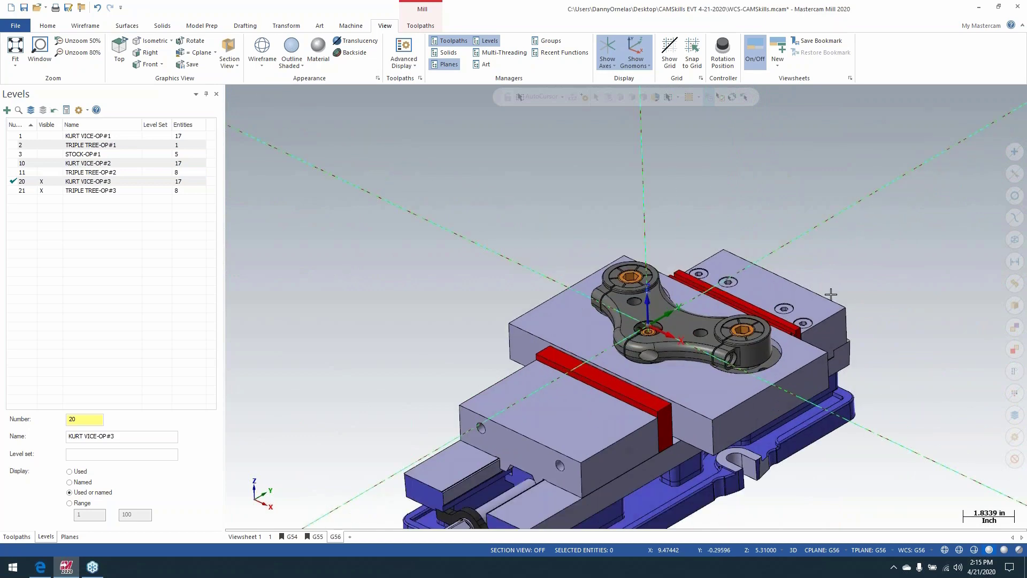
{"action": "scroll", "coordinate": [658, 446], "scroll_direction": "up", "scroll_amount": 4}
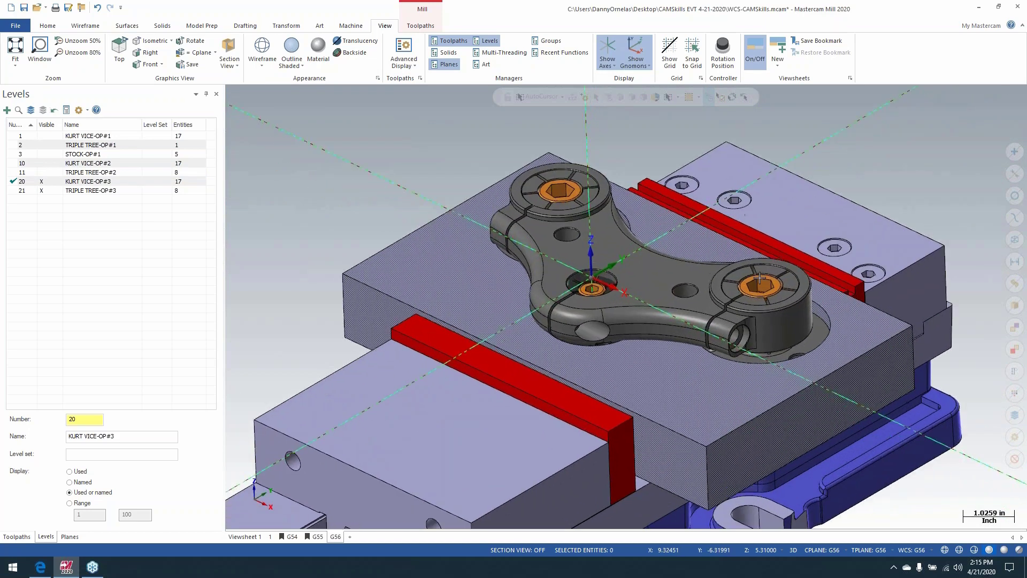
{"action": "left_click", "coordinate": [814, 43]}
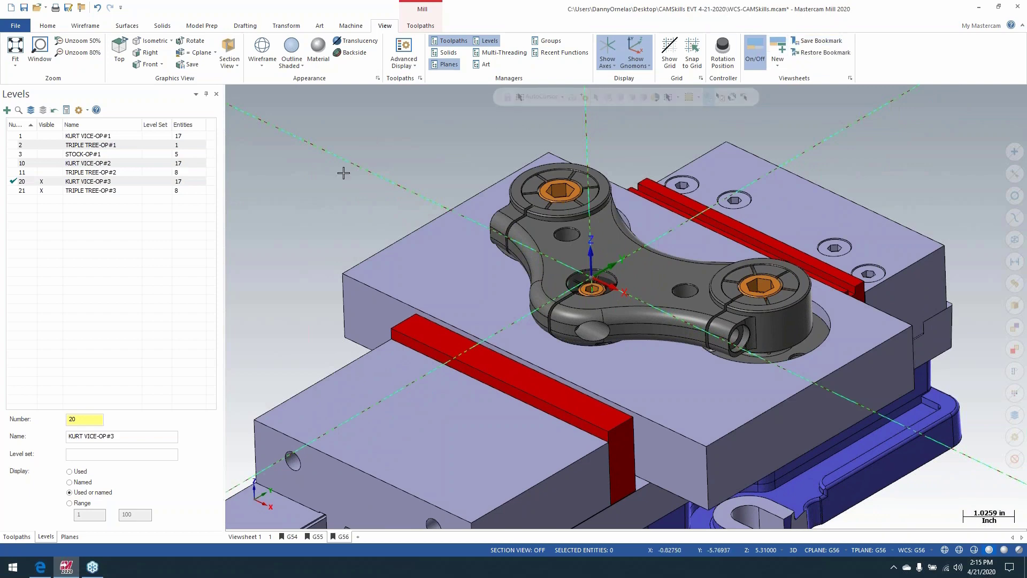
Return to Viewsheet 1 and set a fitted isometric view of all three vises.
{"action": "left_click", "coordinate": [245, 537]}
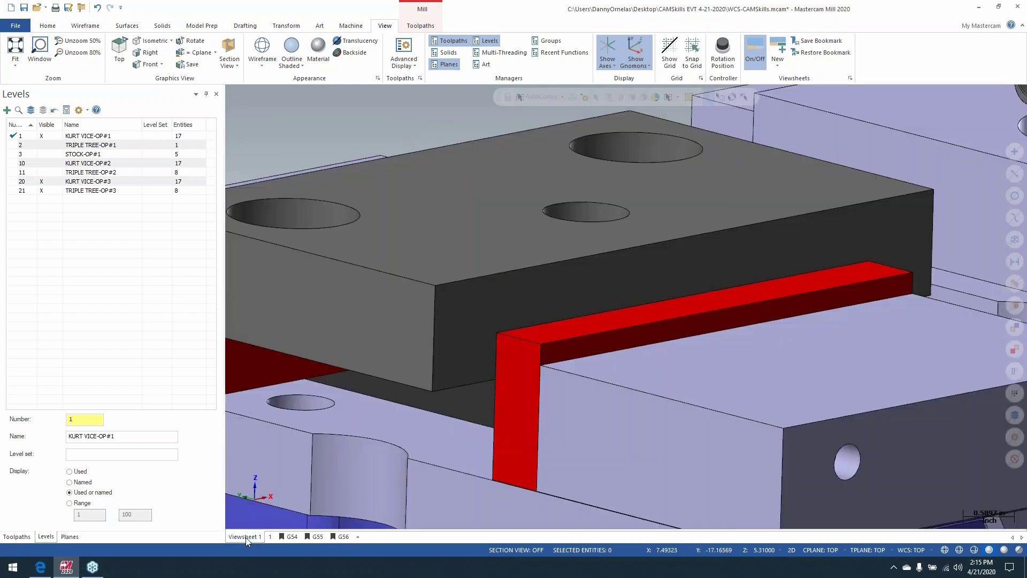
{"action": "key", "text": "alt"}
{"action": "key", "text": "alt+F1"}
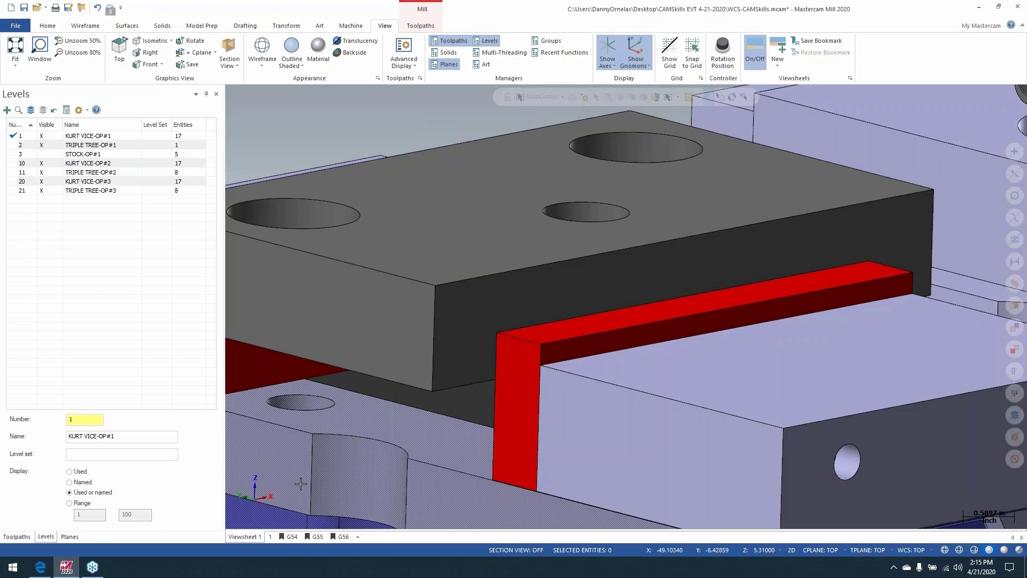
{"action": "right_click", "coordinate": [359, 217]}
Check the G54, G55 and G56 viewsheets in turn, changing their zoom and rotation and recalling the bookmarked views.
{"action": "left_click", "coordinate": [291, 537]}
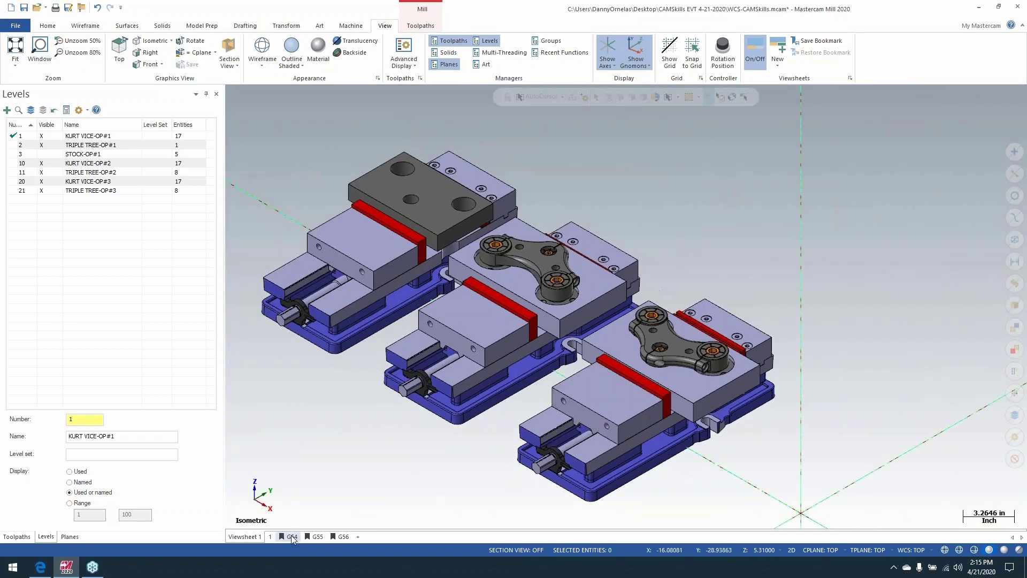
{"action": "left_click", "coordinate": [292, 536]}
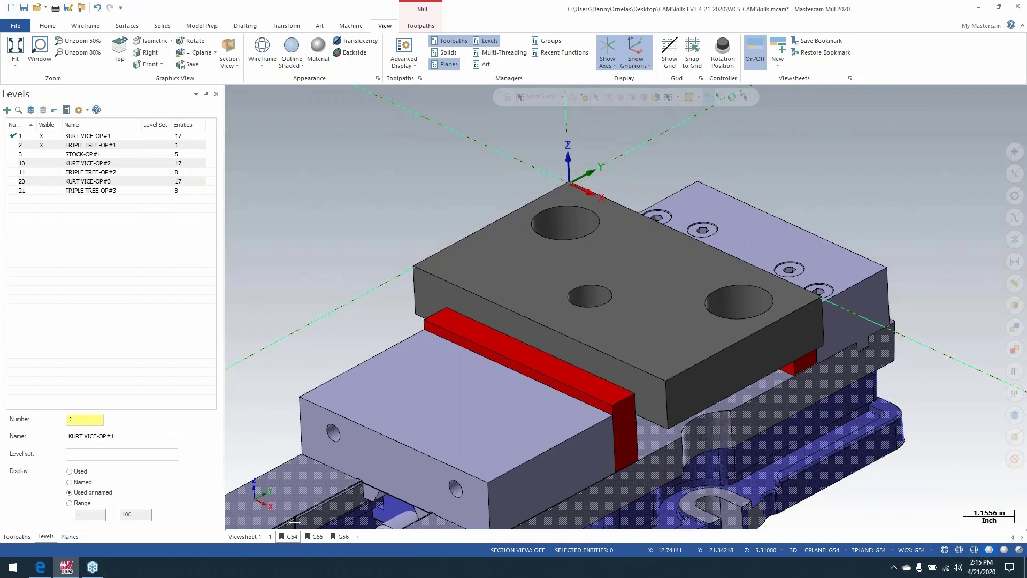
{"action": "scroll", "coordinate": [294, 521], "scroll_direction": "down", "scroll_amount": 5}
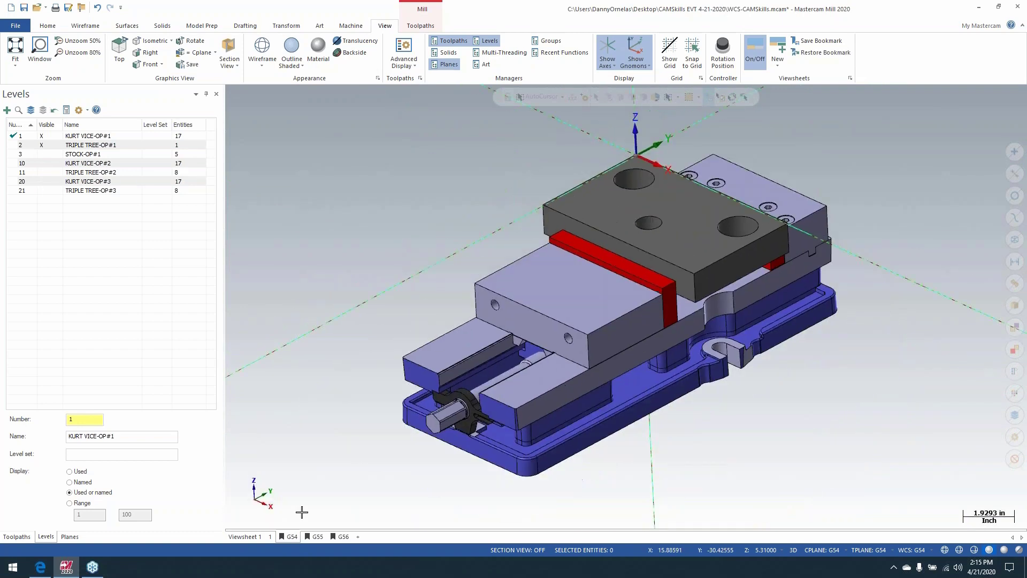
{"action": "left_click", "coordinate": [316, 537]}
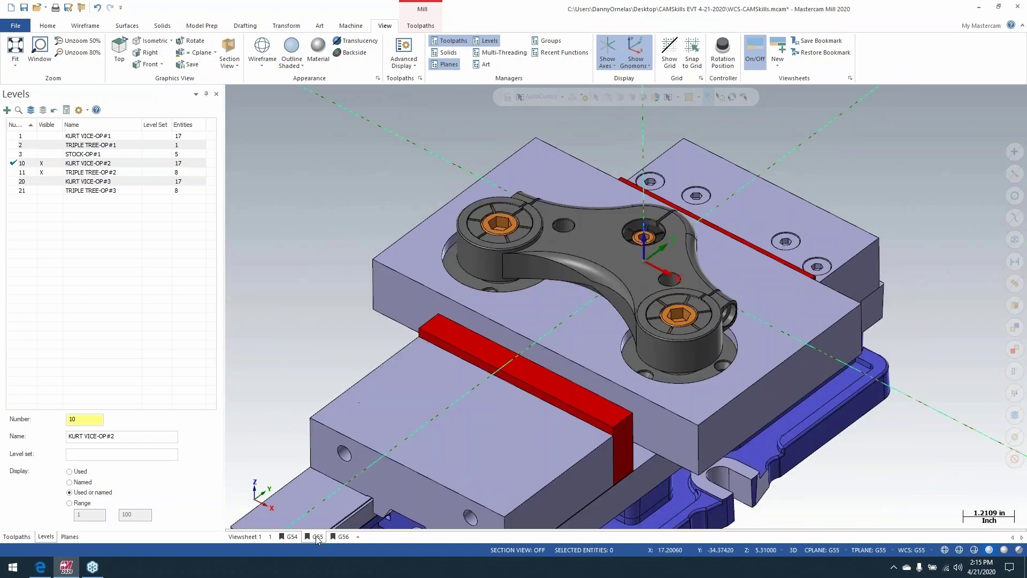
{"action": "left_click", "coordinate": [334, 537]}
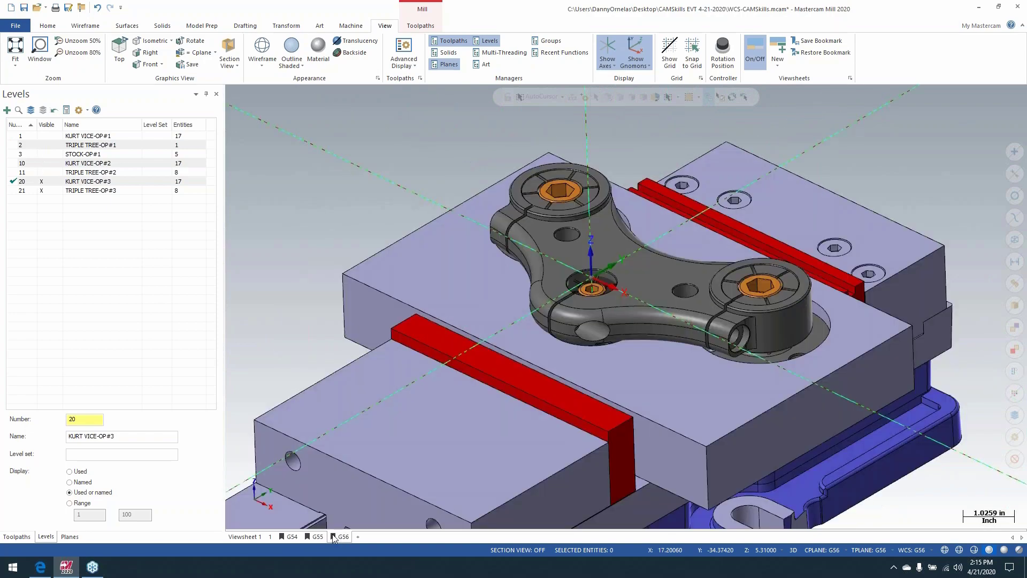
{"action": "left_click", "coordinate": [333, 537]}
{"action": "scroll", "coordinate": [360, 431], "scroll_direction": "down", "scroll_amount": 4}
{"action": "middle_click_drag", "start_coordinate": [360, 431], "coordinate": [556, 487]}
{"action": "left_click", "coordinate": [290, 536]}
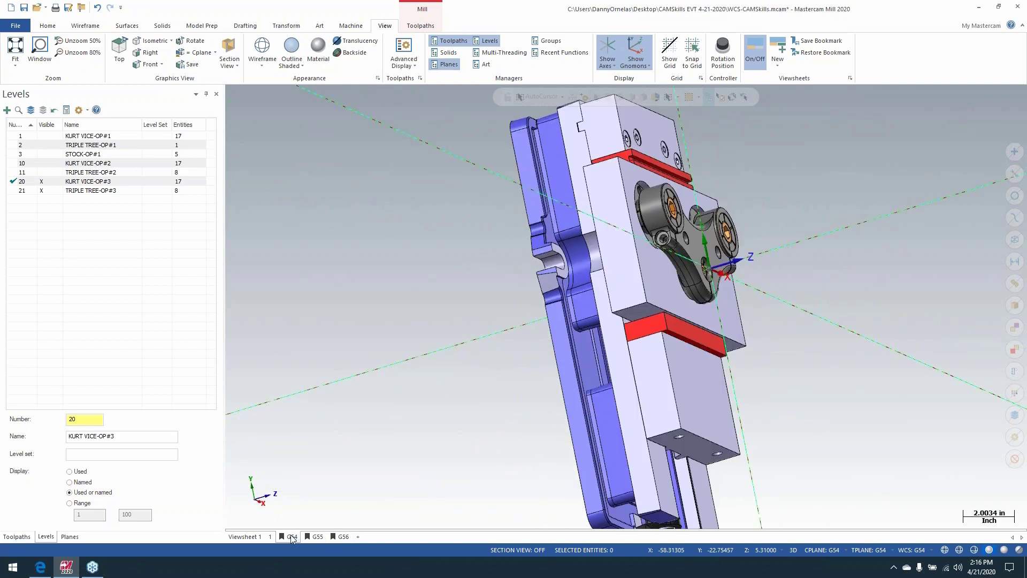
{"action": "left_click", "coordinate": [316, 537]}
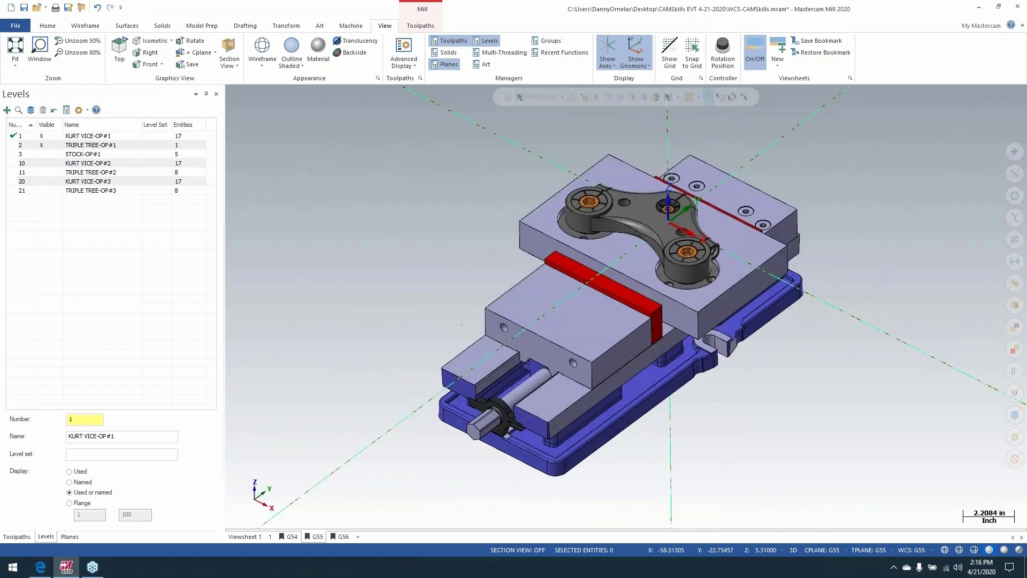
{"action": "left_click", "coordinate": [342, 536]}
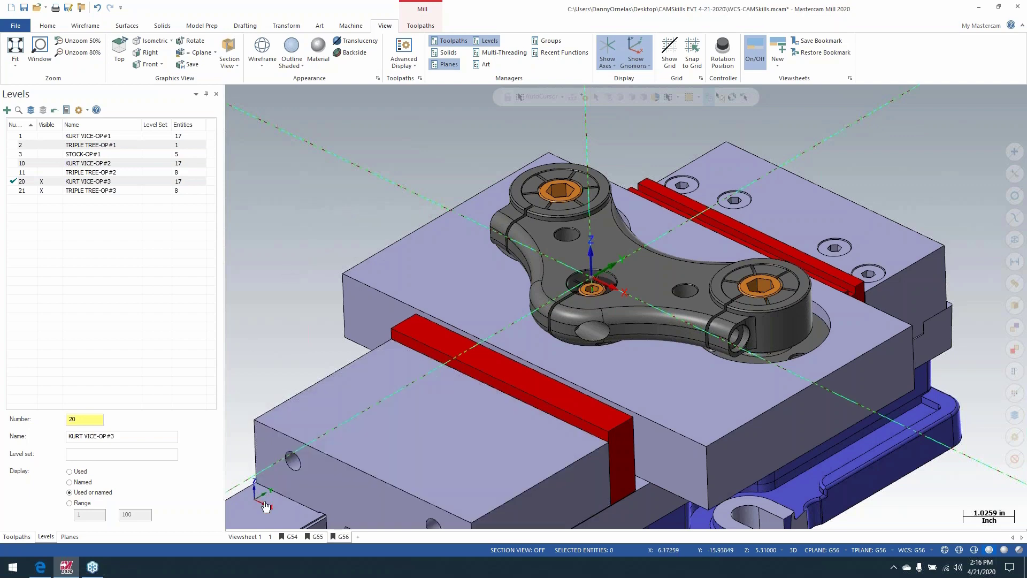
In the G54 viewsheet, create a Drill toolpath with one point at the part's G54 origin corner.
{"action": "left_click", "coordinate": [290, 537]}
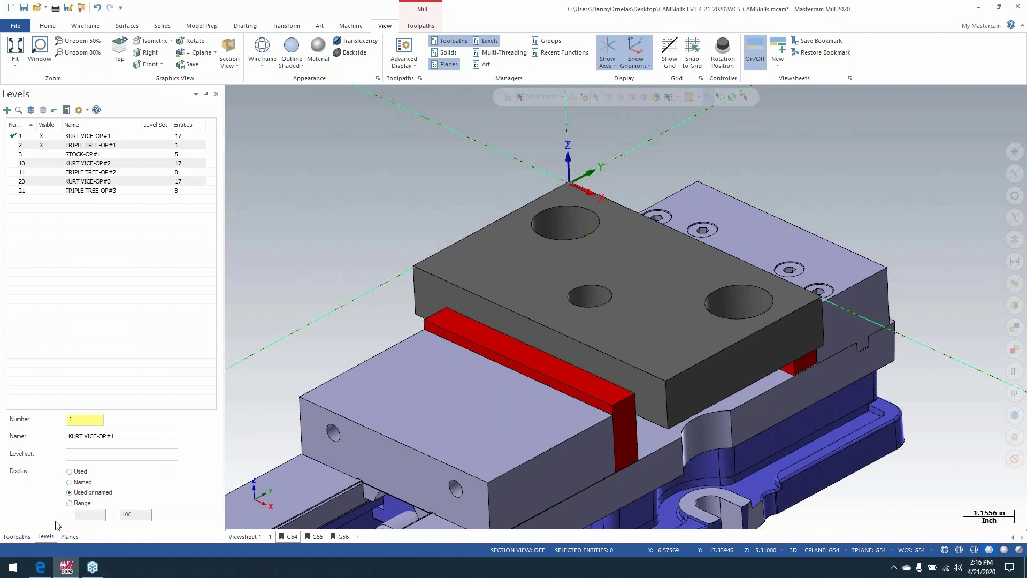
{"action": "left_click", "coordinate": [16, 536]}
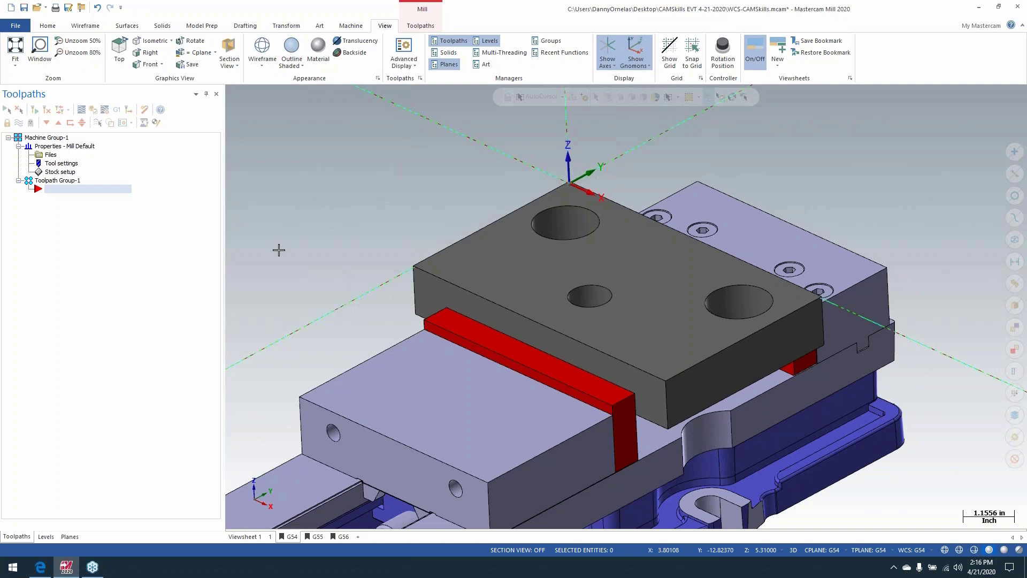
{"action": "scroll", "coordinate": [281, 250], "scroll_direction": "down", "scroll_amount": 4}
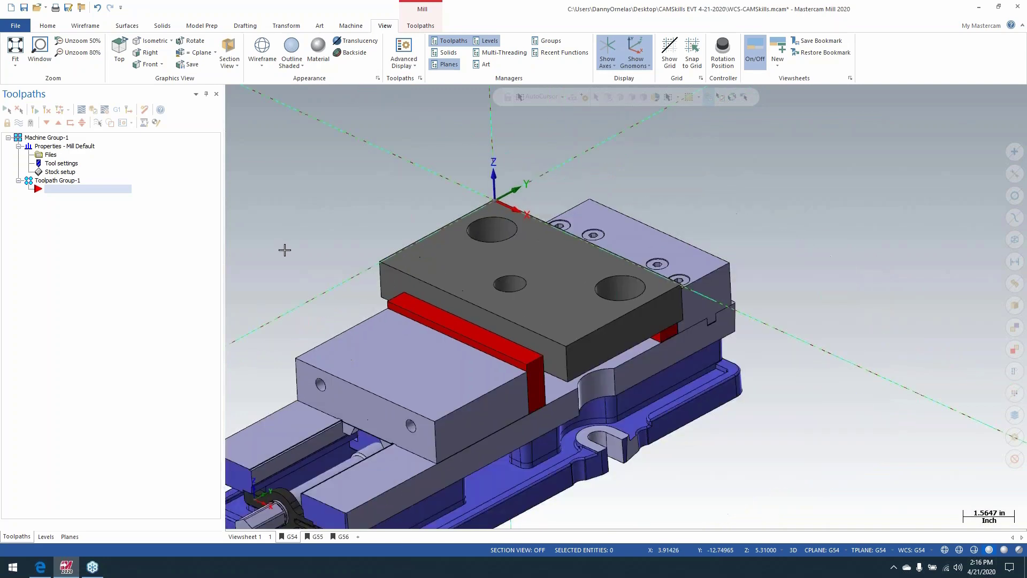
{"action": "scroll", "coordinate": [285, 250], "scroll_direction": "down", "scroll_amount": 1}
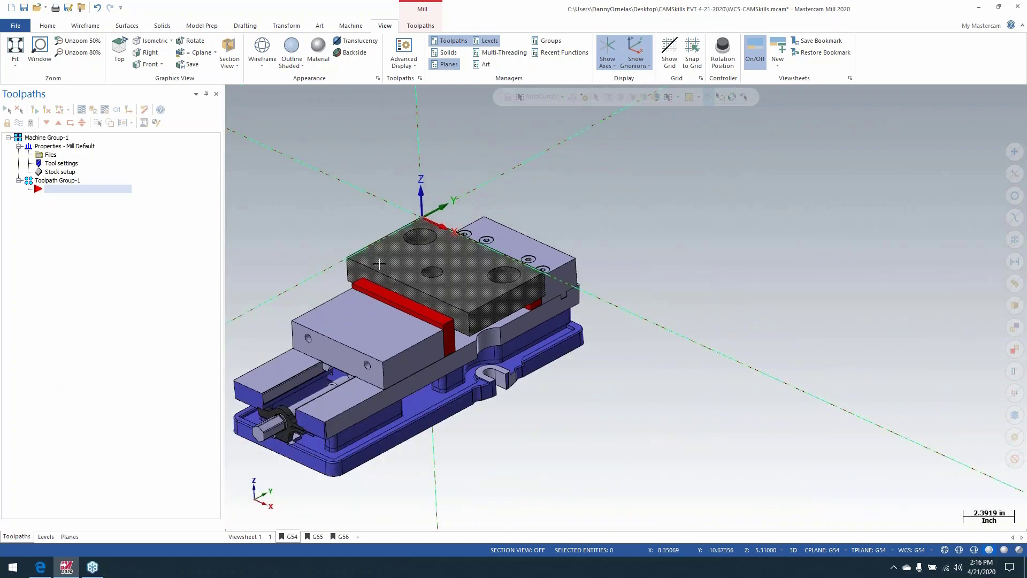
{"action": "scroll", "coordinate": [339, 229], "scroll_direction": "up", "scroll_amount": 2}
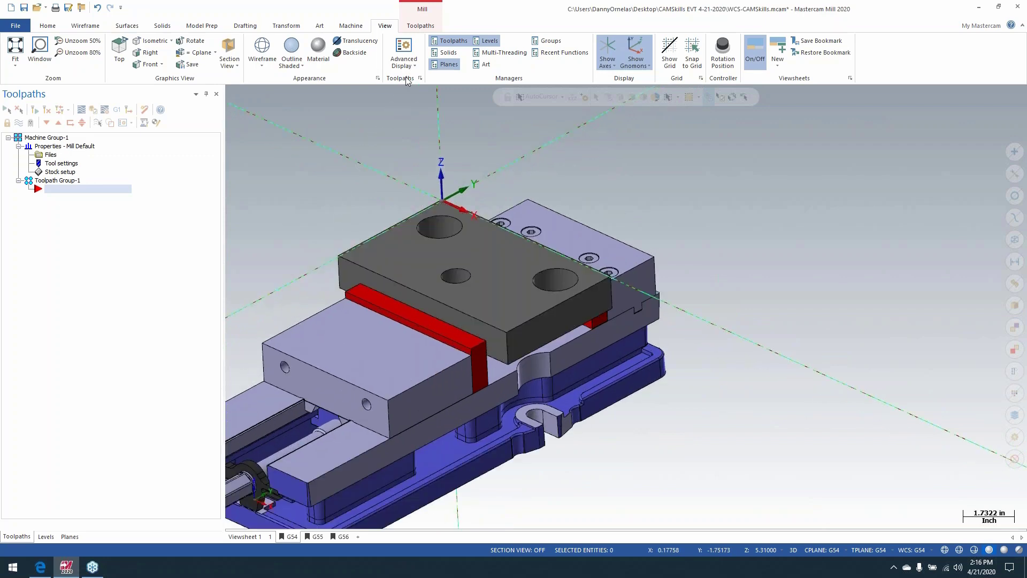
{"action": "left_click", "coordinate": [421, 30]}
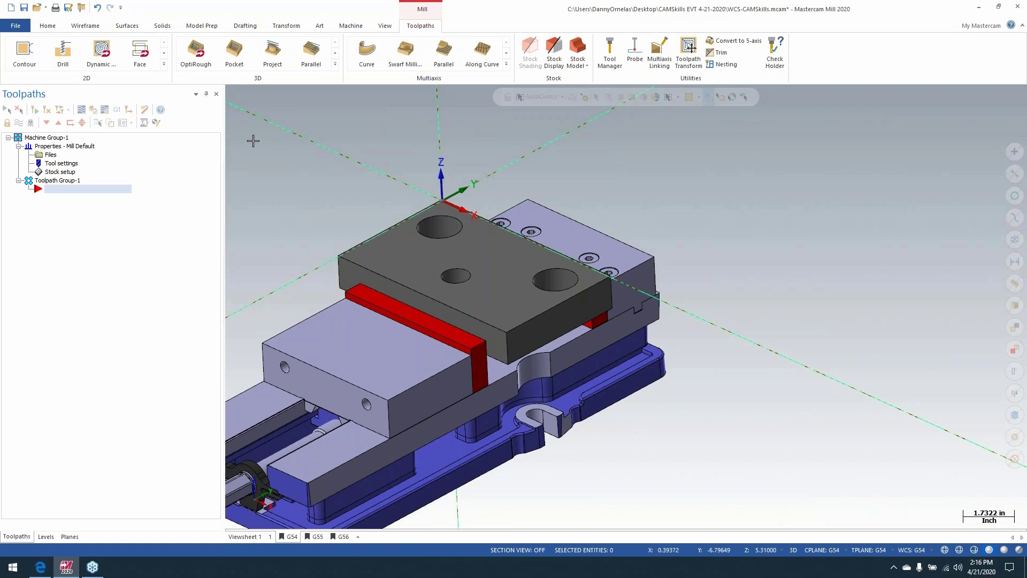
{"action": "left_click", "coordinate": [64, 56]}
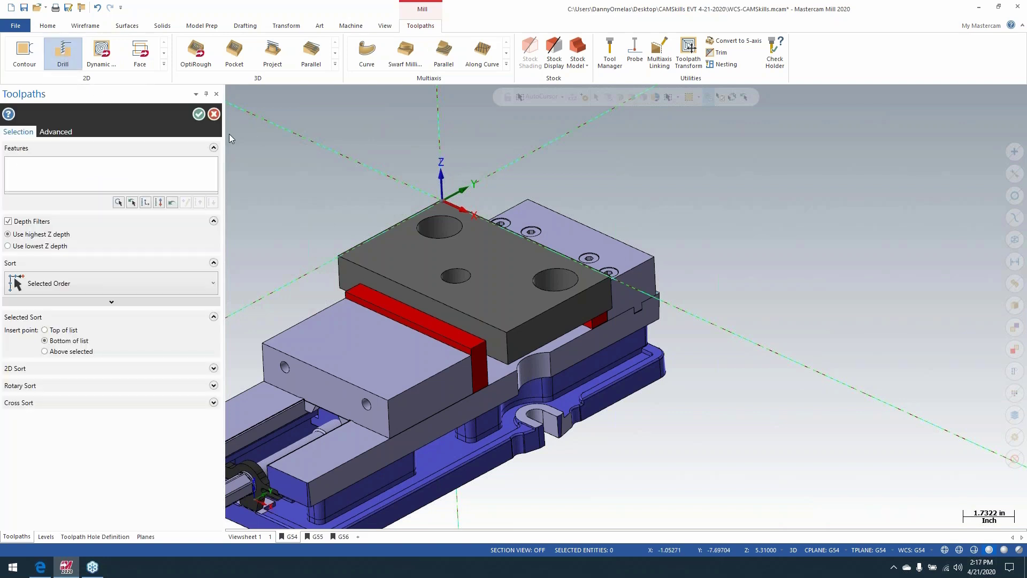
{"action": "left_click", "coordinate": [444, 201]}
{"action": "left_click", "coordinate": [198, 114]}
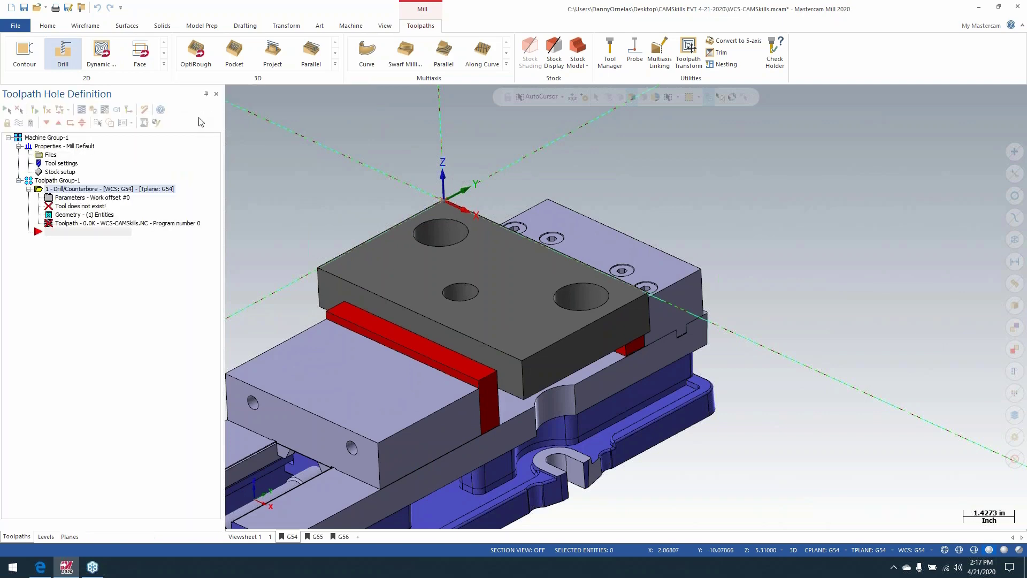
Open the Mill_Inch tool library for the G54 drill operation and filter the tool list to drills only.
{"action": "left_click", "coordinate": [190, 152]}
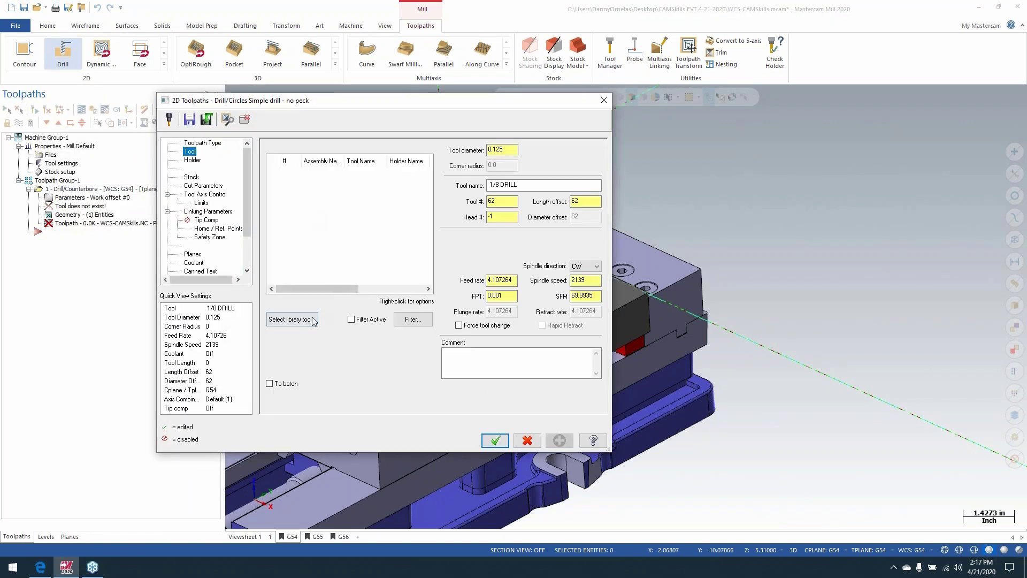
{"action": "left_click", "coordinate": [293, 319]}
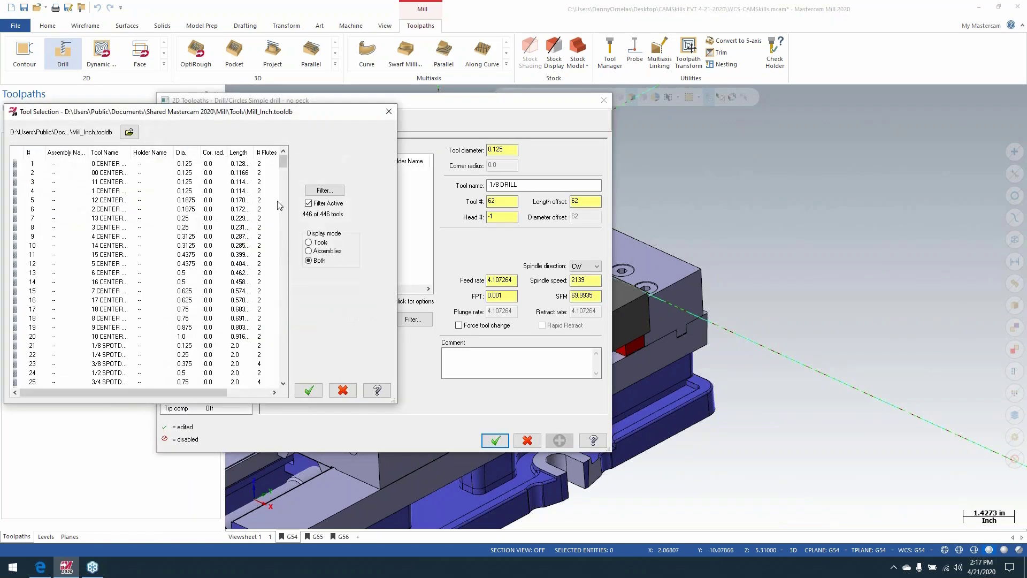
{"action": "left_click", "coordinate": [284, 249]}
{"action": "left_click_drag", "start_coordinate": [282, 246], "coordinate": [285, 270]}
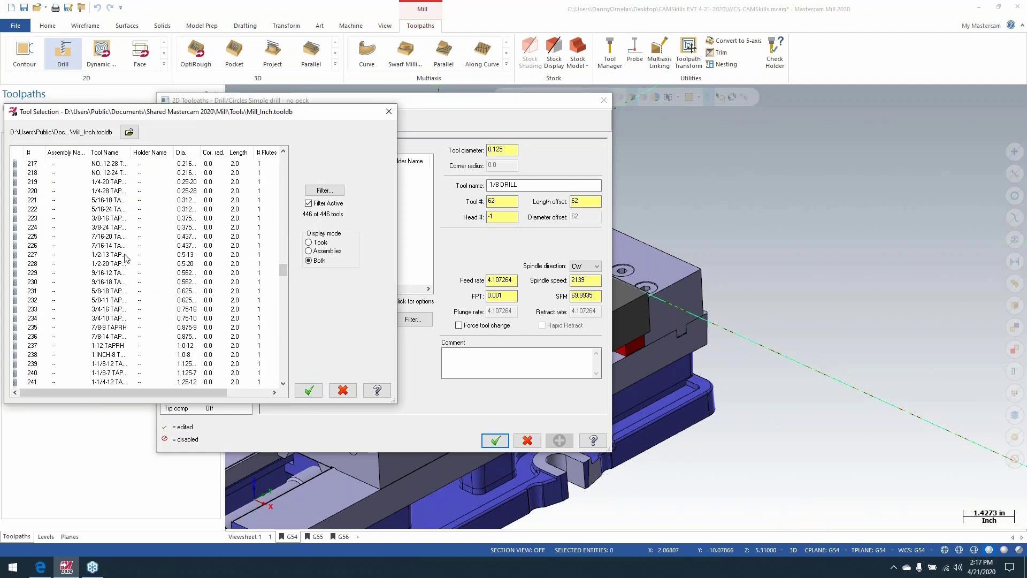
{"action": "left_click", "coordinate": [334, 190]}
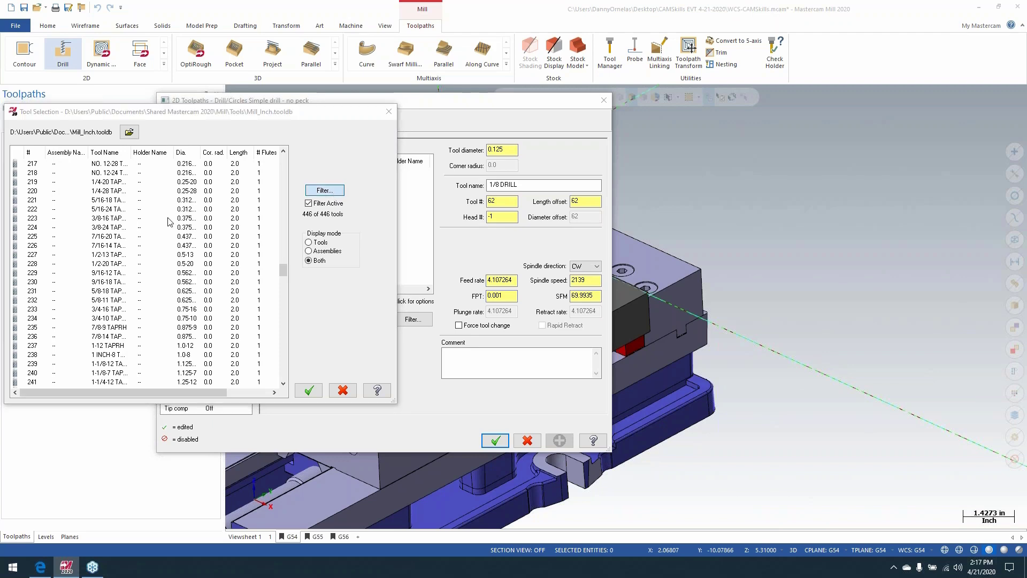
{"action": "left_click", "coordinate": [126, 296]}
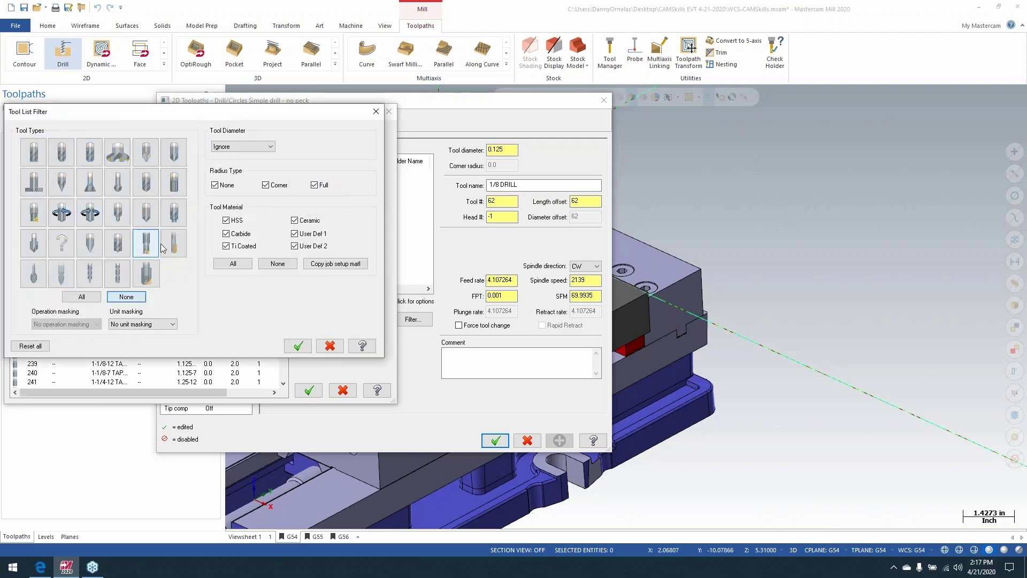
{"action": "left_click", "coordinate": [145, 182]}
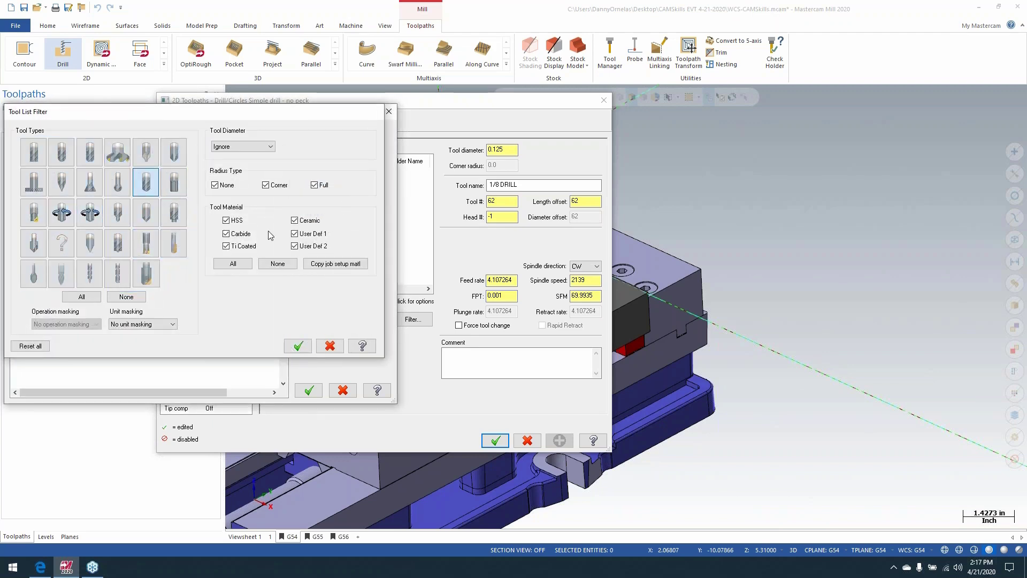
{"action": "left_click", "coordinate": [297, 346]}
Assign the 5/16 DRILL from the filtered library to the G54 drill operation.
{"action": "scroll", "coordinate": [177, 283], "scroll_direction": "down", "scroll_amount": 20}
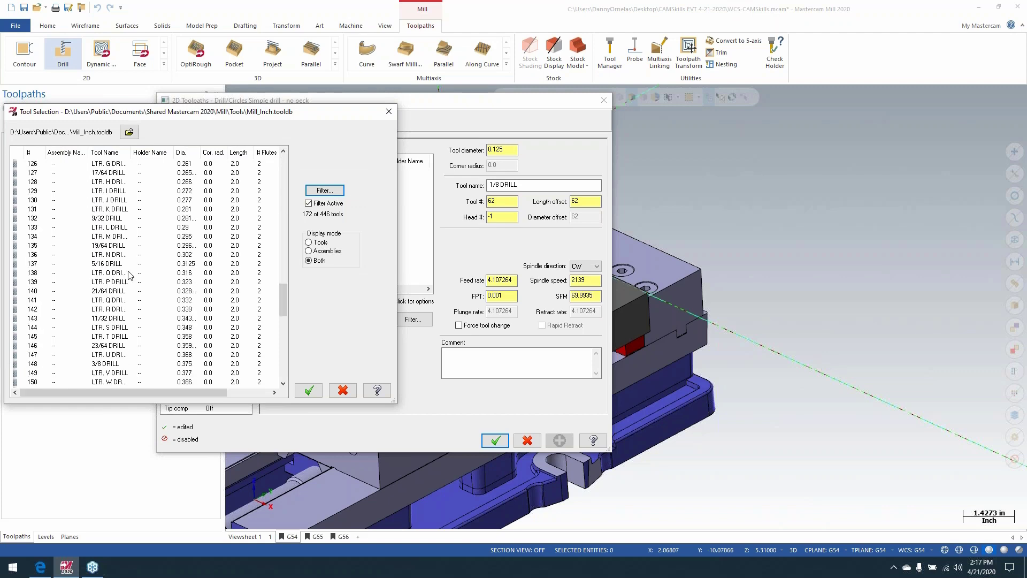
{"action": "left_click", "coordinate": [116, 265]}
{"action": "left_click", "coordinate": [308, 390]}
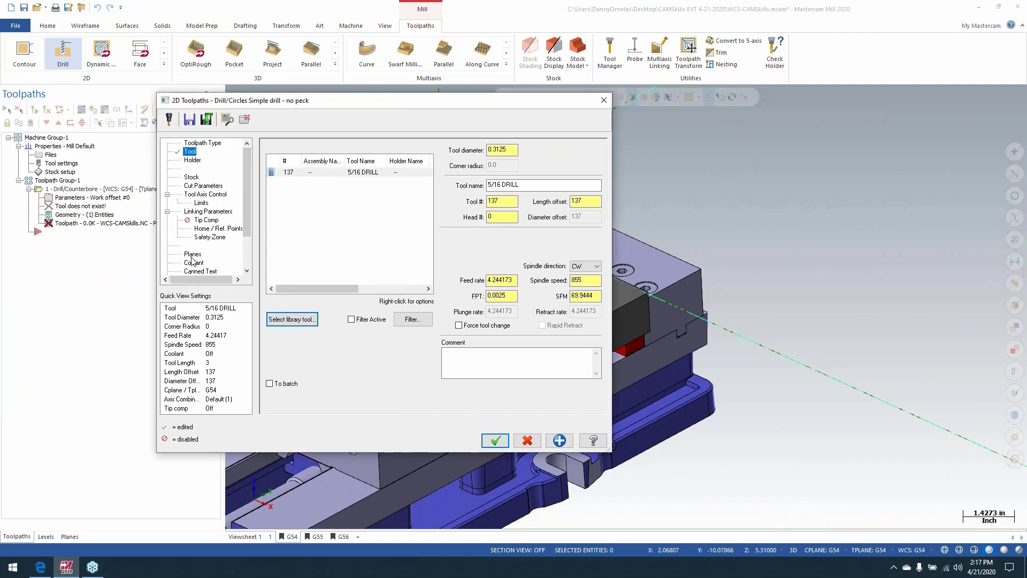
Review the G54 operation's planes, then set a negative incremental drilling depth in its linking parameters and generate the toolpath.
{"action": "left_click", "coordinate": [192, 256]}
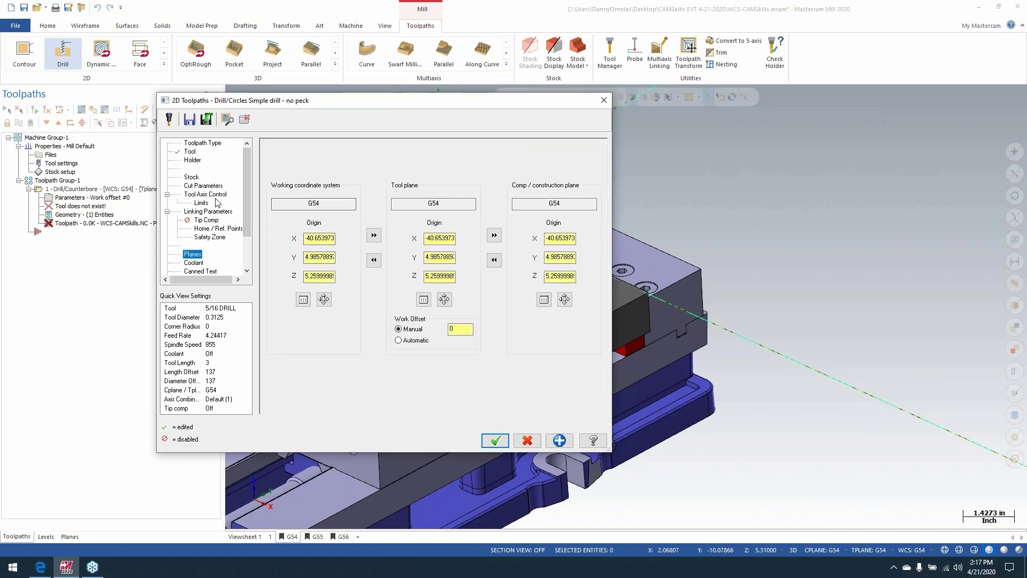
{"action": "left_click", "coordinate": [209, 213]}
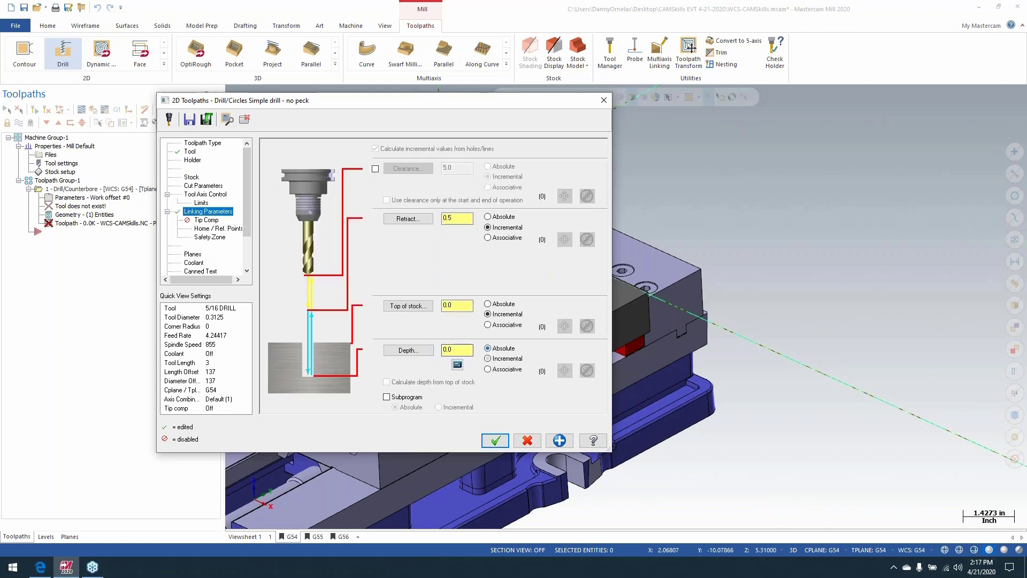
{"action": "left_click", "coordinate": [487, 359]}
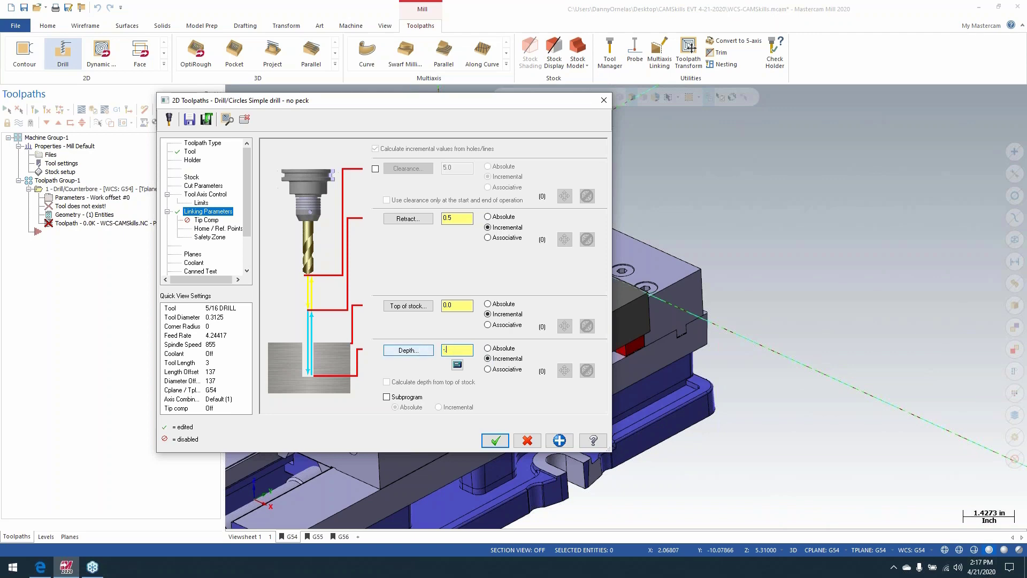
{"action": "left_click", "coordinate": [495, 440]}
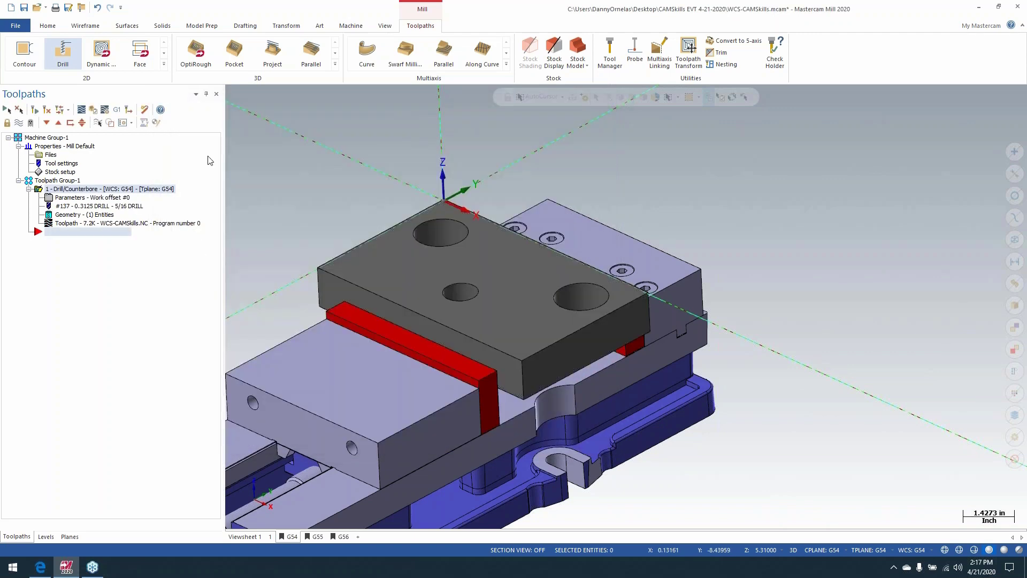
In the G55 viewsheet, create a Drill toolpath on the part's 1.03 diameter hole at the G55 origin, keeping the 5/16 drill settings.
{"action": "scroll", "coordinate": [336, 183], "scroll_direction": "down", "scroll_amount": 2}
{"action": "scroll", "coordinate": [335, 183], "scroll_direction": "down", "scroll_amount": 2}
{"action": "scroll", "coordinate": [600, 202], "scroll_direction": "down", "scroll_amount": 2}
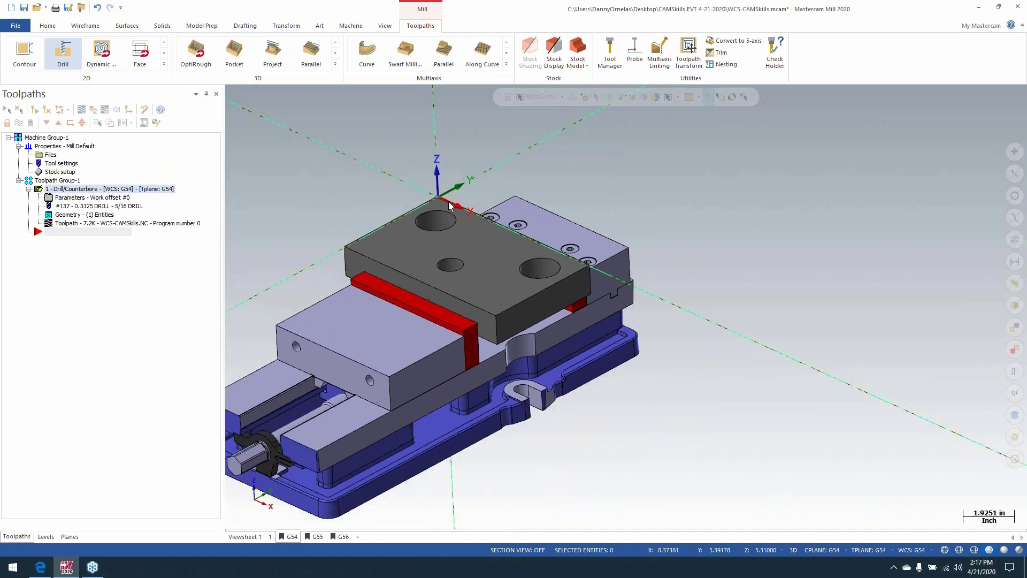
{"action": "scroll", "coordinate": [329, 194], "scroll_direction": "up", "scroll_amount": 3}
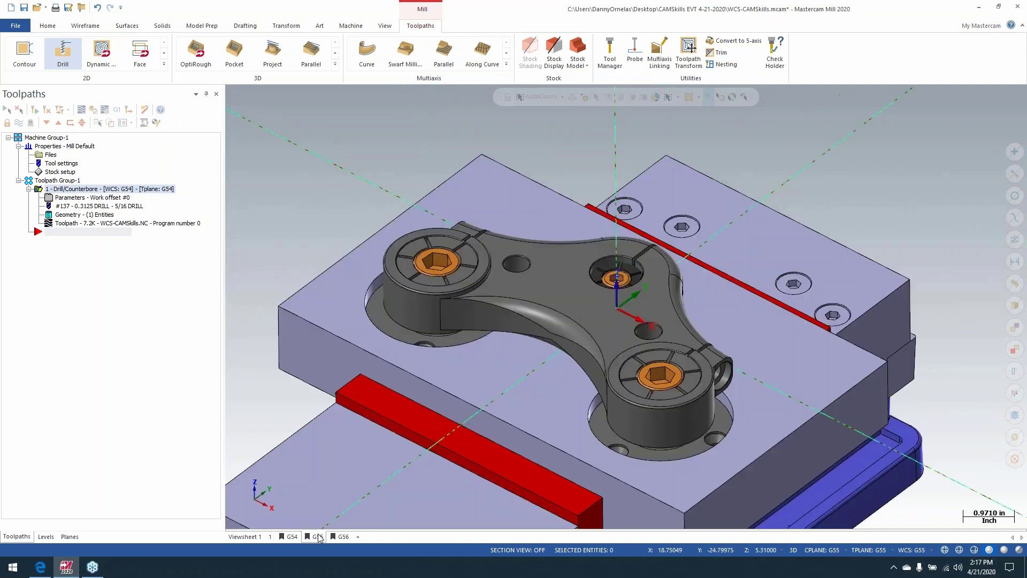
{"action": "left_click", "coordinate": [317, 537]}
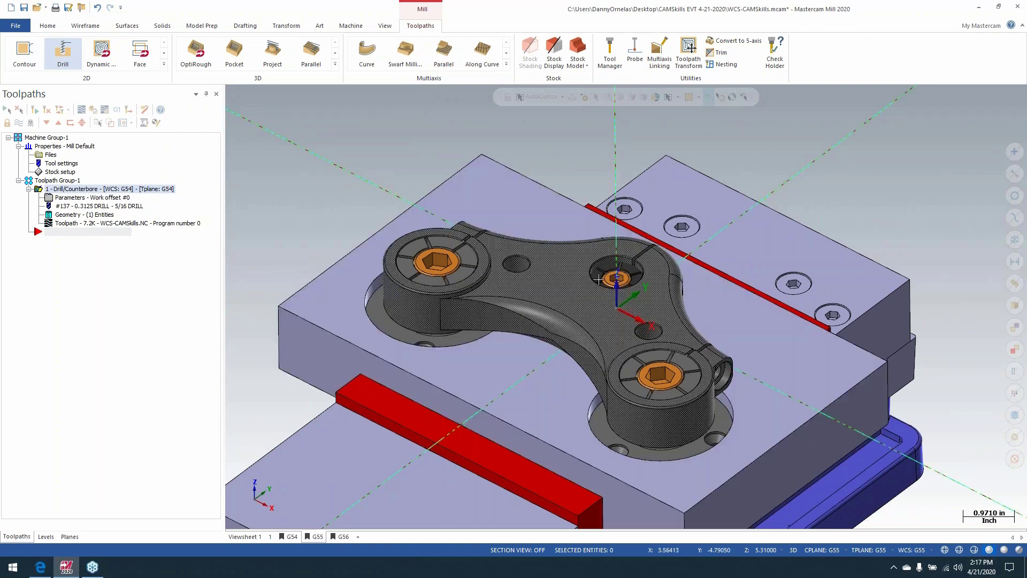
{"action": "left_click", "coordinate": [63, 52]}
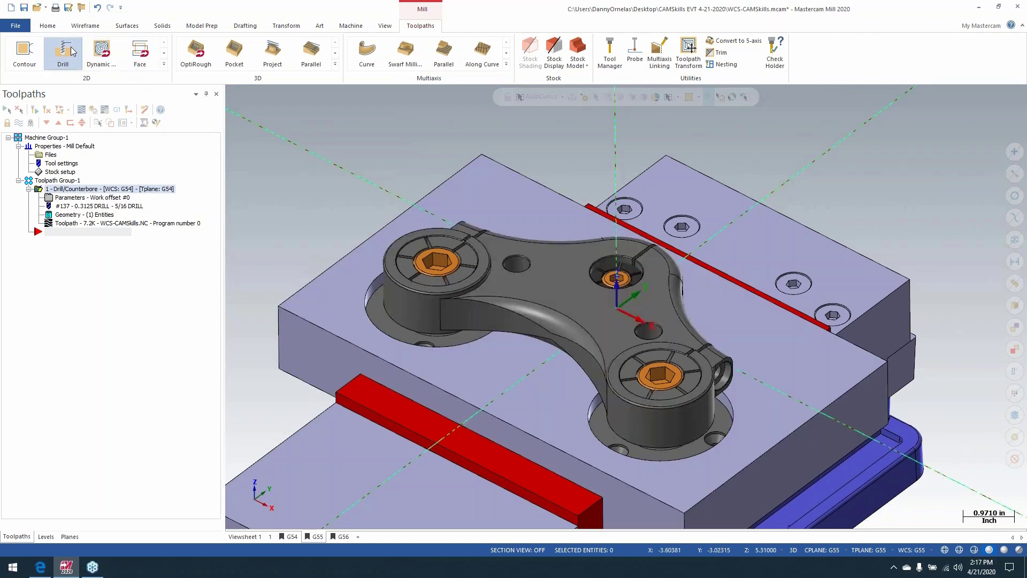
{"action": "left_click", "coordinate": [610, 264]}
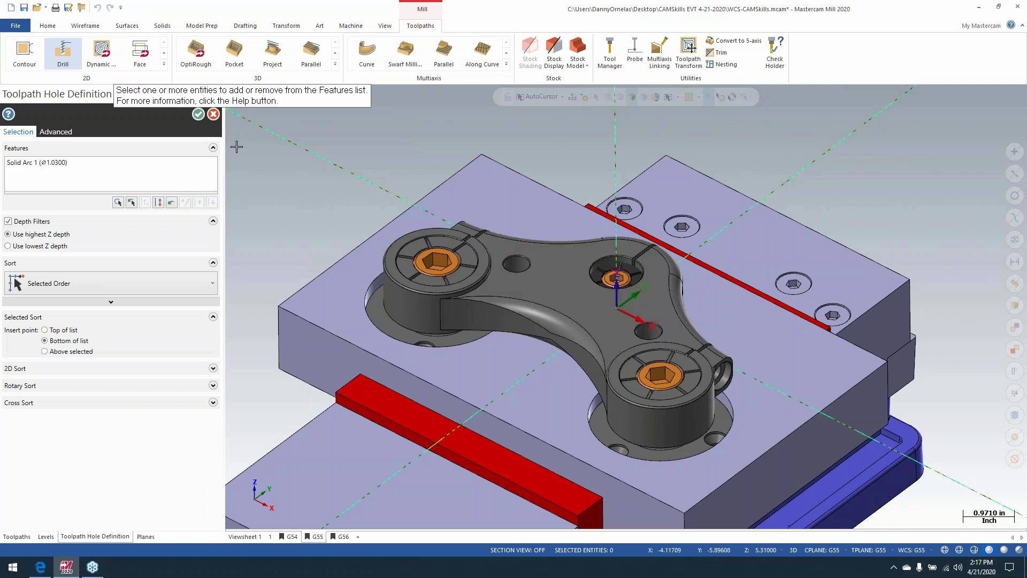
{"action": "left_click", "coordinate": [199, 114]}
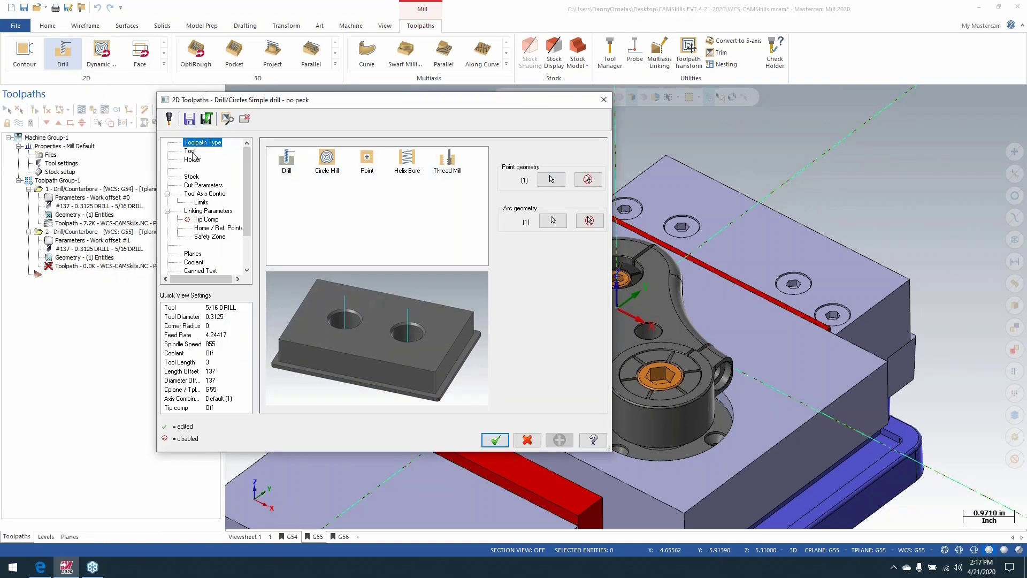
{"action": "left_click", "coordinate": [496, 440]}
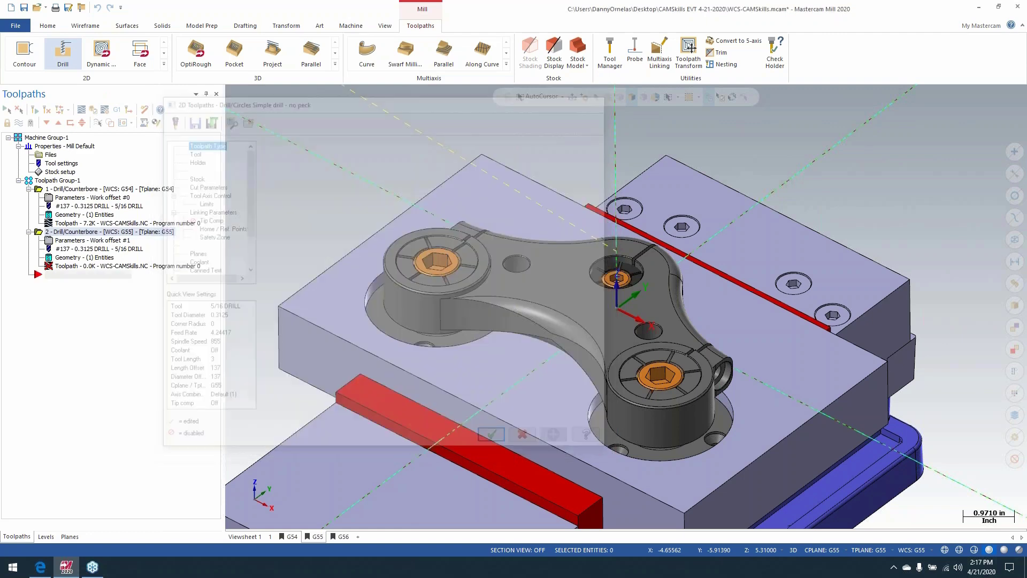
In the G56 viewsheet, create a Drill toolpath on the part's hole at the G56 origin, keeping the 5/16 drill settings.
{"action": "left_click", "coordinate": [342, 537]}
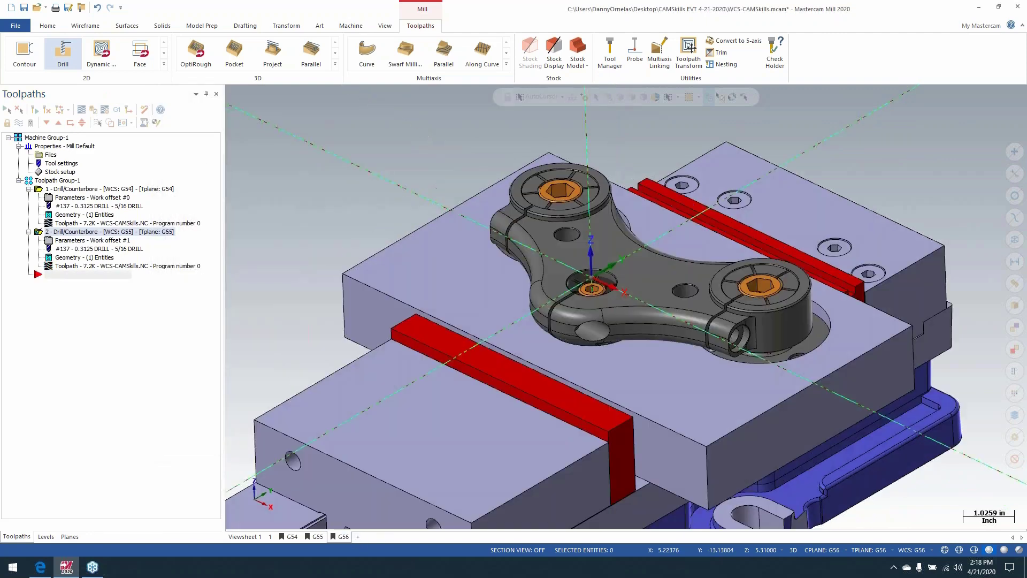
{"action": "left_click", "coordinate": [63, 57]}
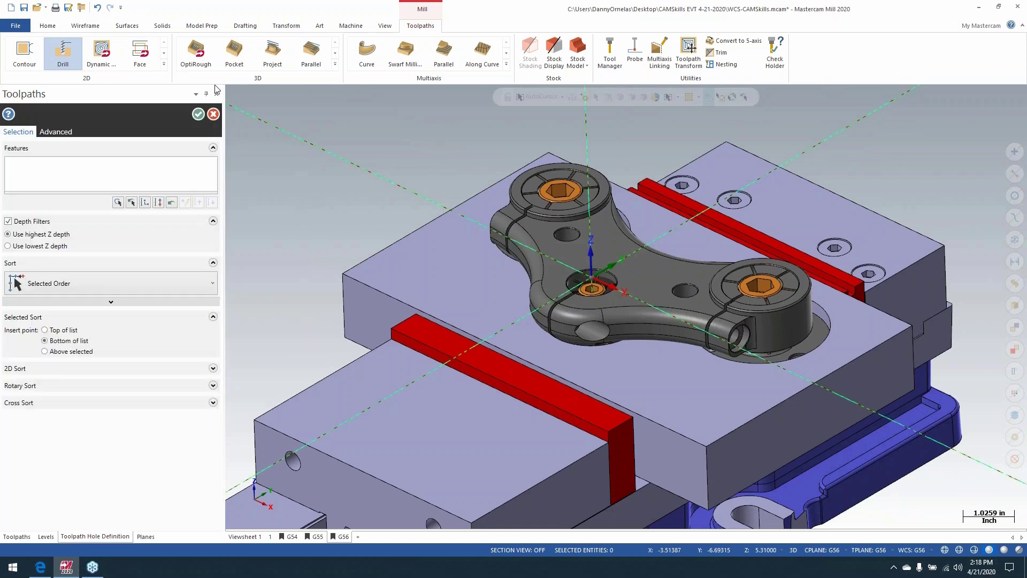
{"action": "left_click", "coordinate": [577, 278]}
{"action": "left_click", "coordinate": [198, 114]}
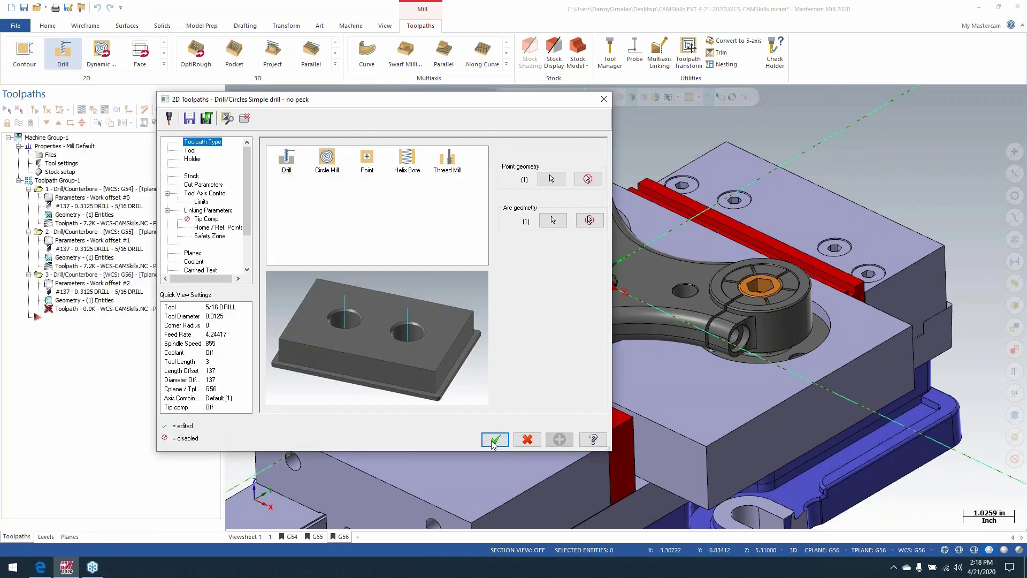
{"action": "left_click", "coordinate": [493, 437]}
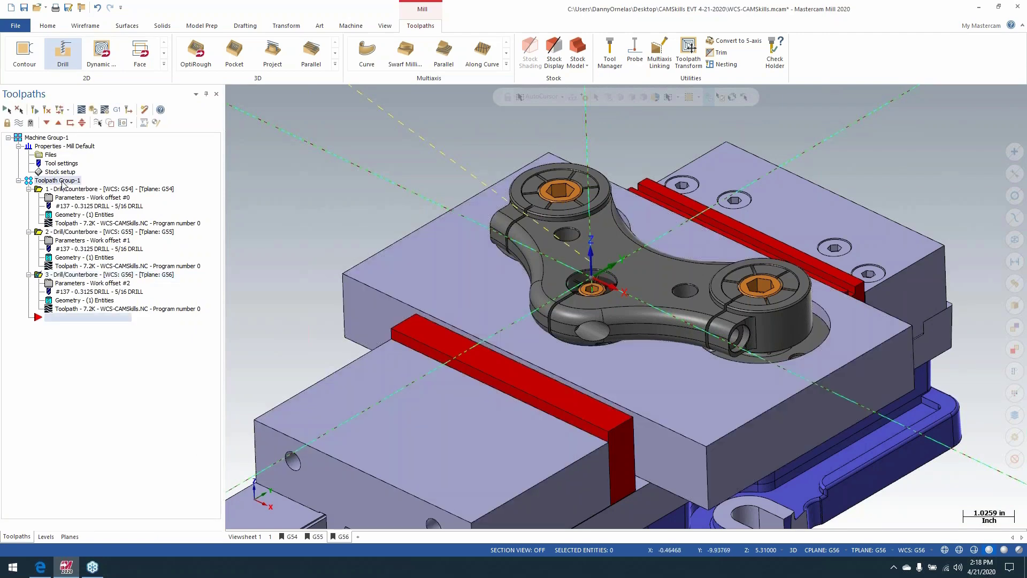
Return to Viewsheet 1 with all three vises in view and play a backplot of the G54, G55 and G56 drill operations.
{"action": "scroll", "coordinate": [535, 320], "scroll_direction": "down", "scroll_amount": 5}
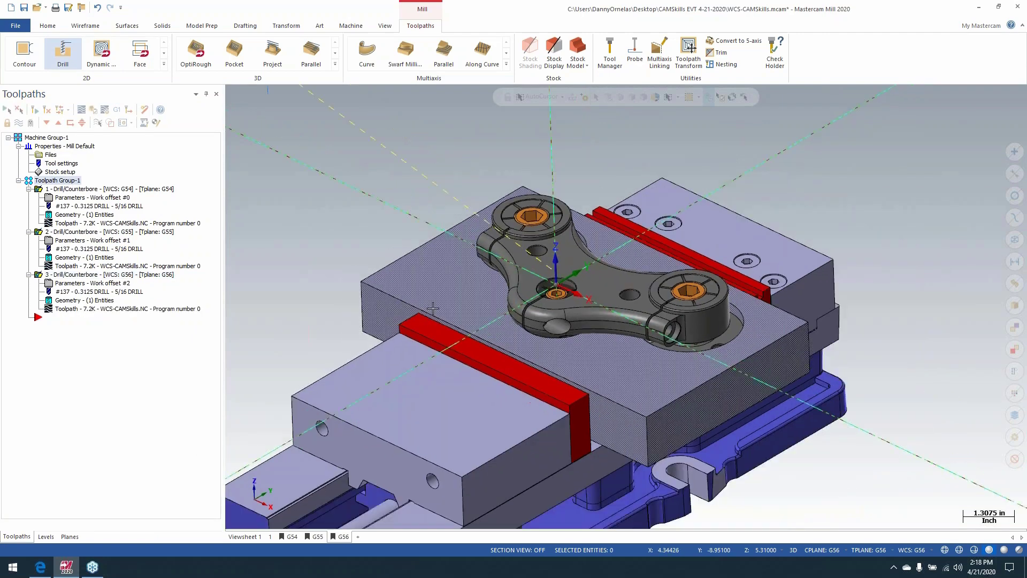
{"action": "left_click", "coordinate": [271, 536]}
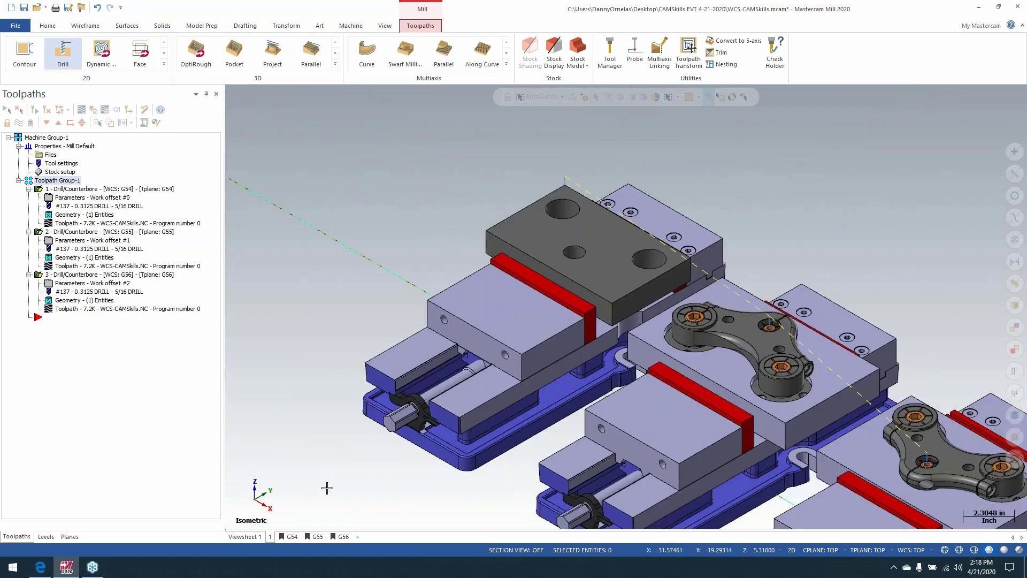
{"action": "scroll", "coordinate": [328, 486], "scroll_direction": "down", "scroll_amount": 2}
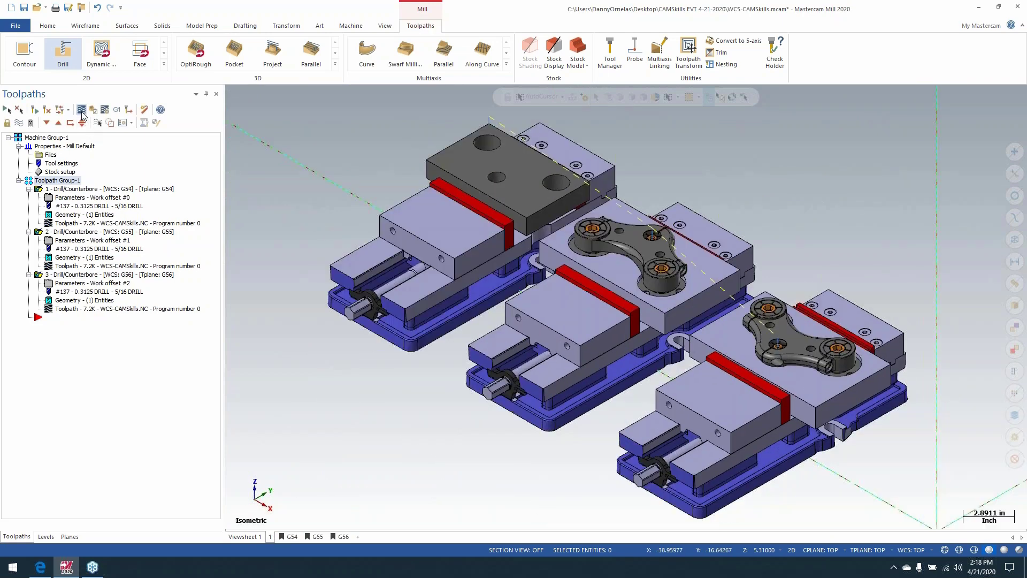
{"action": "left_click", "coordinate": [81, 110]}
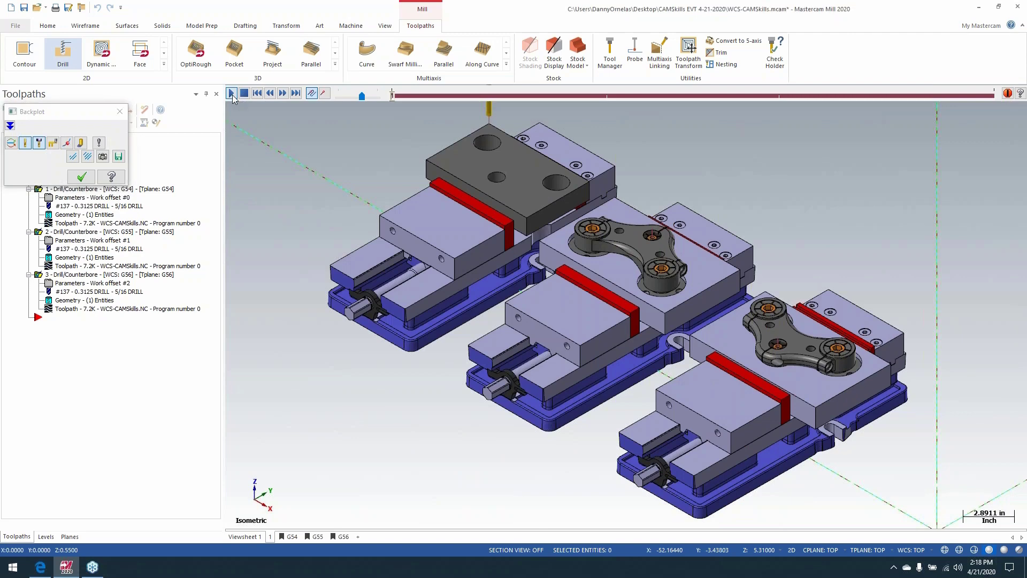
{"action": "left_click", "coordinate": [232, 94]}
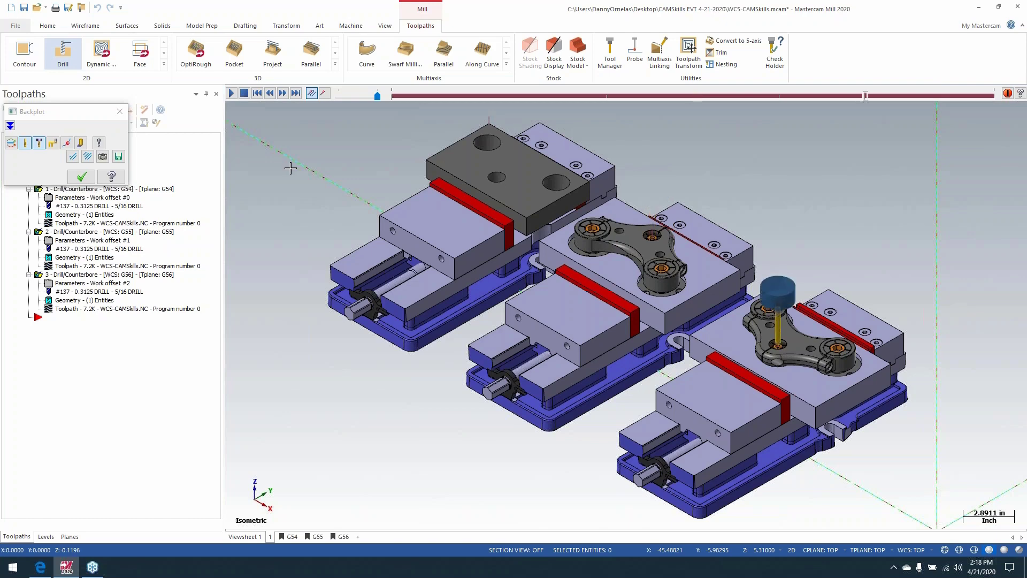
{"action": "left_click", "coordinate": [82, 177]}
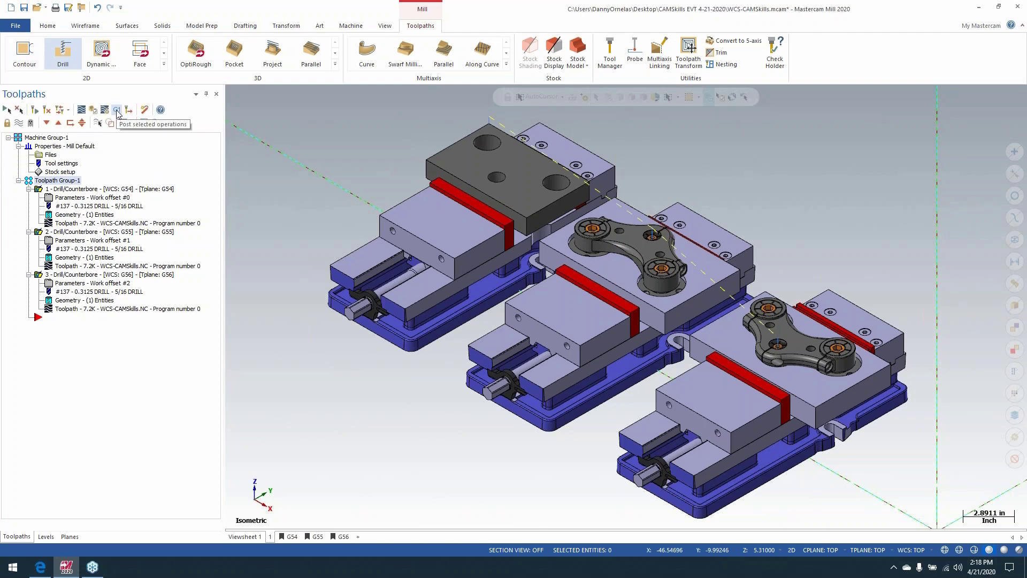
Post the three drill operations to WCS-CAMSkills.NC, replacing the existing NC file and opening the code in the editor.
{"action": "left_click", "coordinate": [116, 111]}
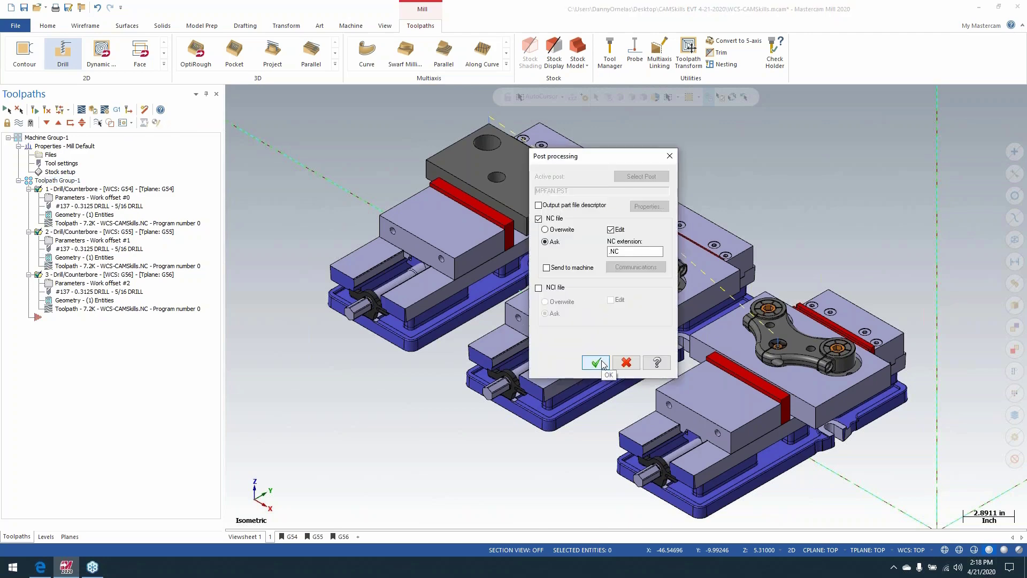
{"action": "left_click", "coordinate": [595, 362]}
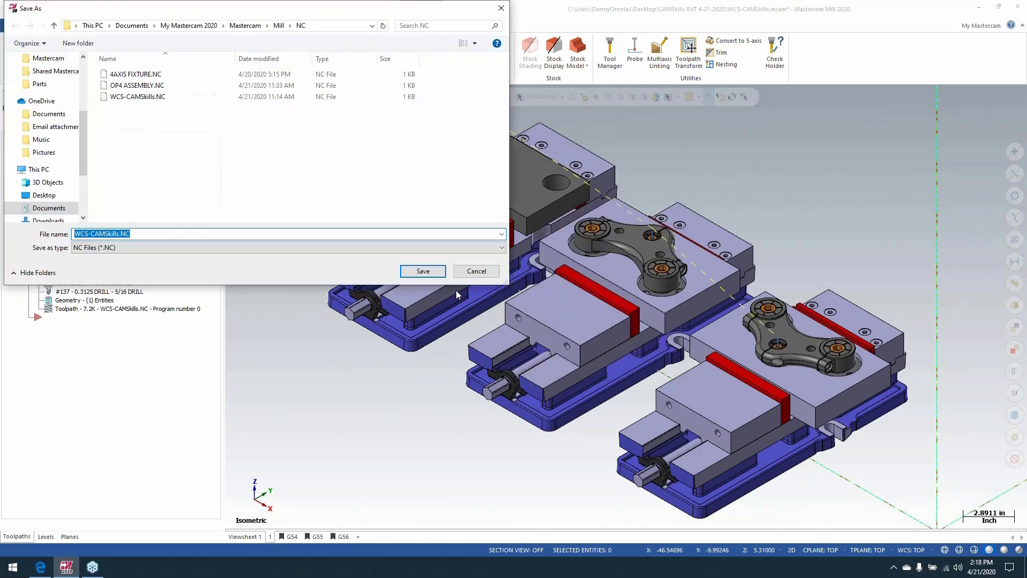
{"action": "key", "text": "Return"}
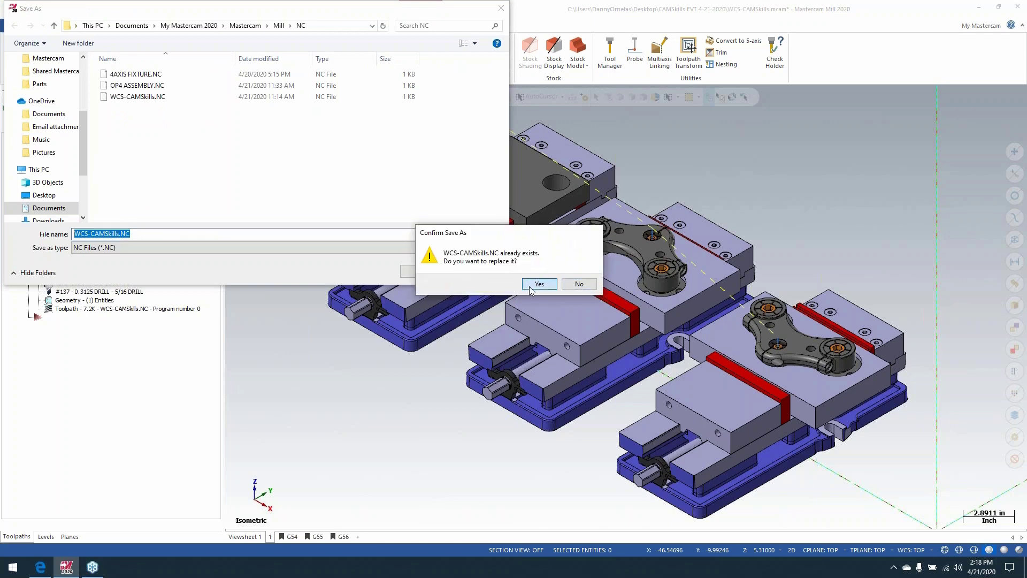
{"action": "left_click", "coordinate": [531, 288]}
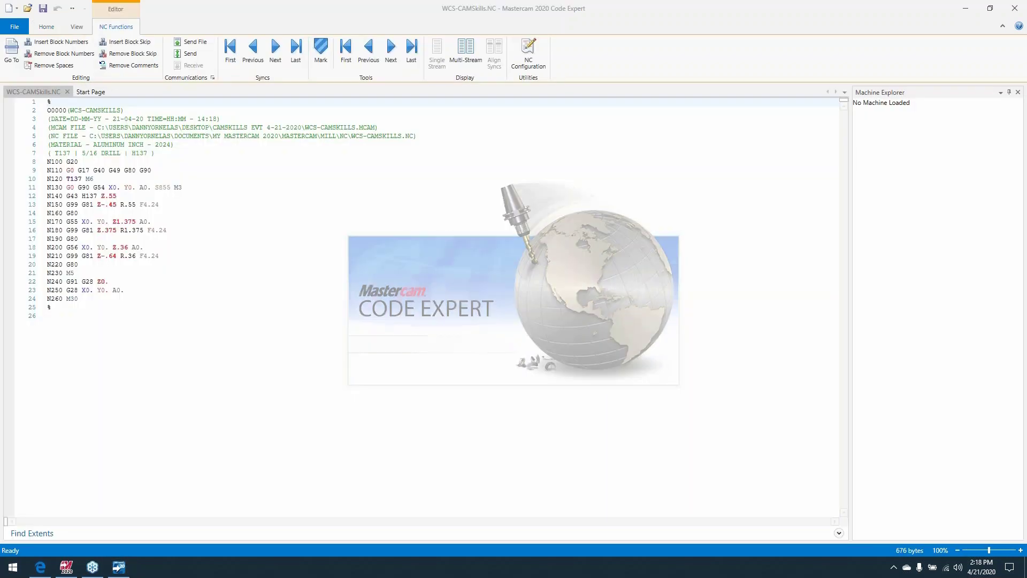
Review the posted drilling code block by block for the G54, G55 and G56 work offsets, and close the code editor.
{"action": "left_click", "coordinate": [103, 188]}
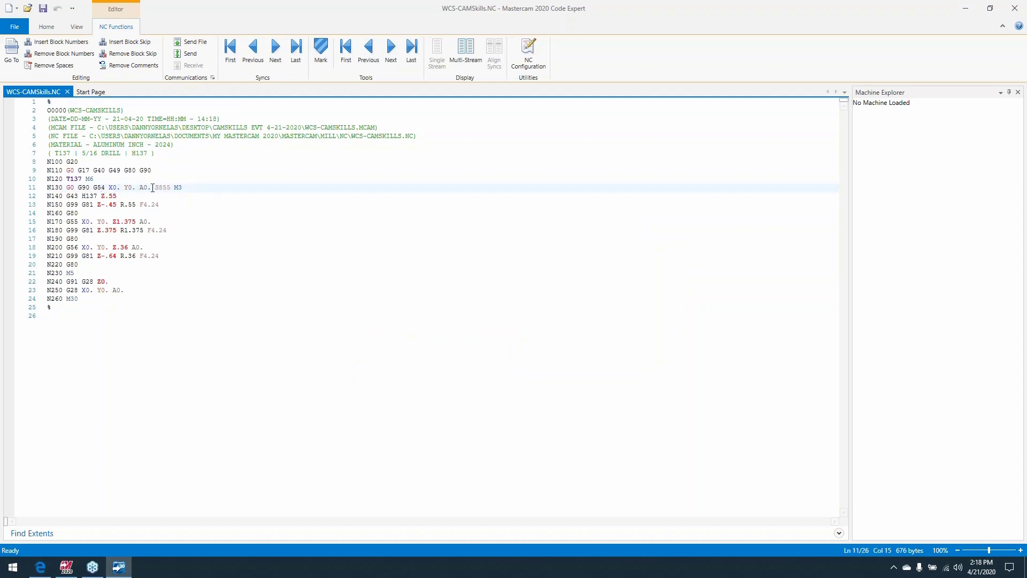
{"action": "left_click_drag", "start_coordinate": [67, 196], "coordinate": [164, 209]}
{"action": "left_click", "coordinate": [79, 214]}
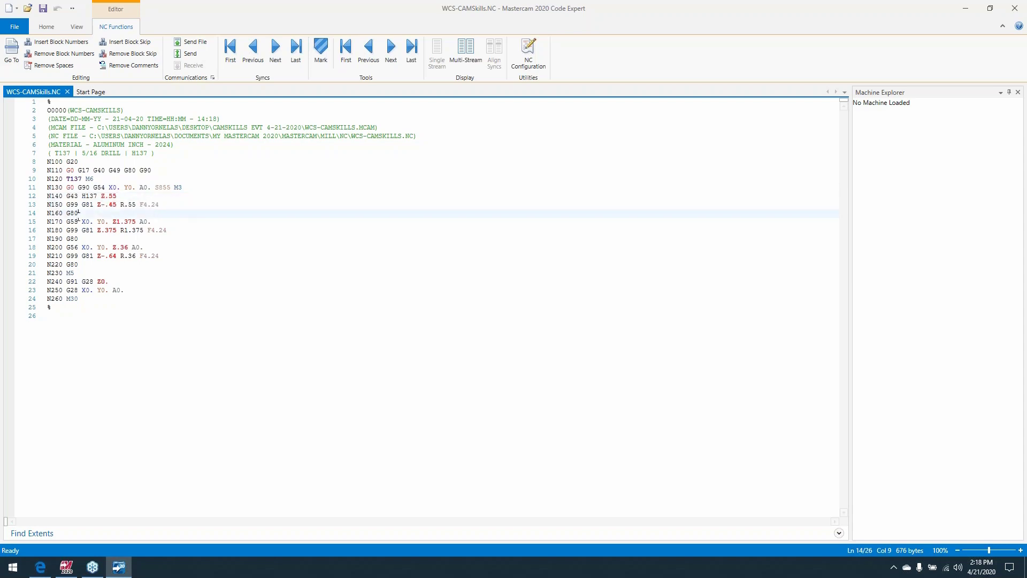
{"action": "left_click_drag", "start_coordinate": [67, 224], "coordinate": [159, 223]}
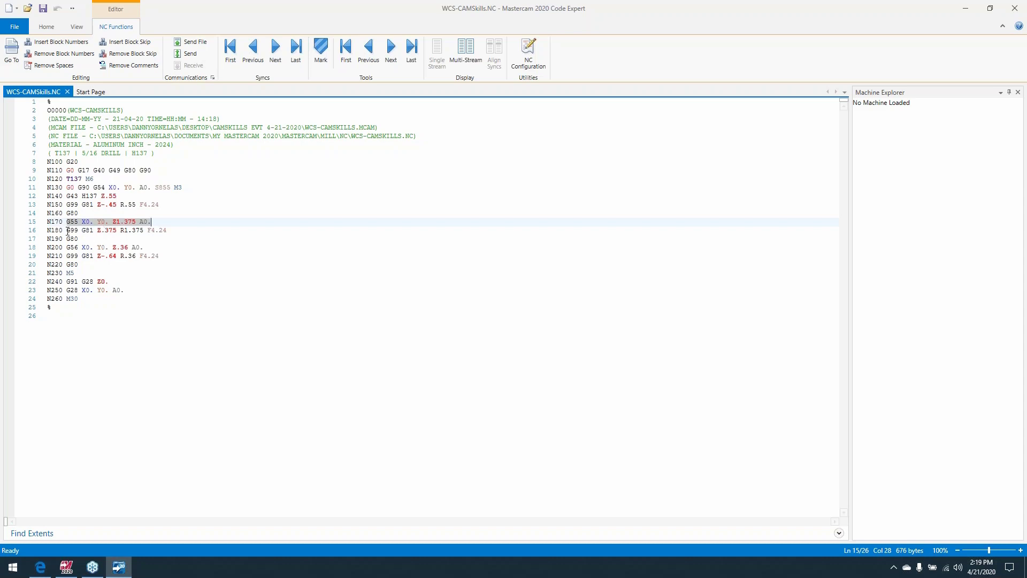
{"action": "left_click_drag", "start_coordinate": [67, 231], "coordinate": [170, 231]}
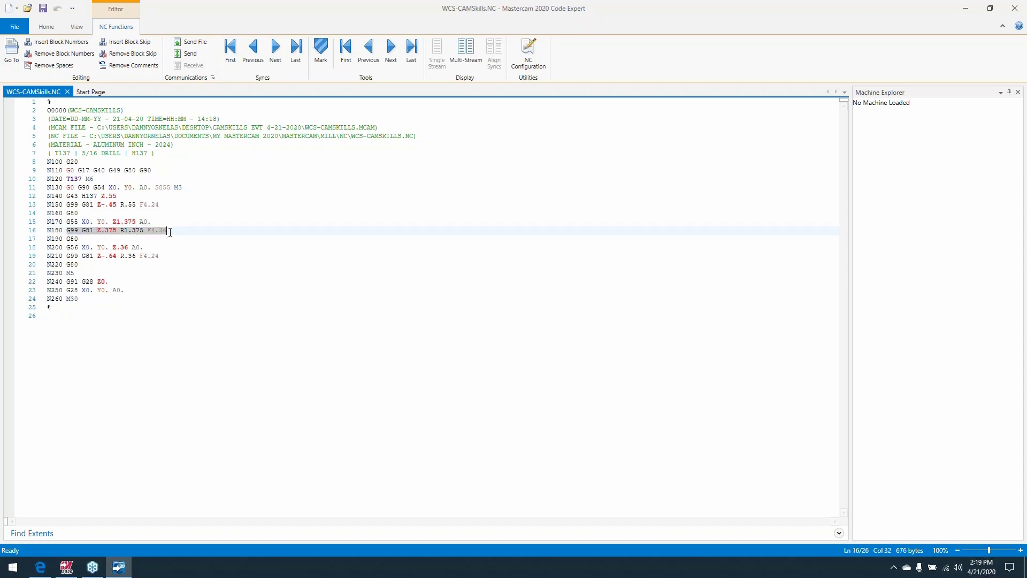
{"action": "left_click", "coordinate": [79, 239]}
{"action": "left_click_drag", "start_coordinate": [66, 248], "coordinate": [152, 248]}
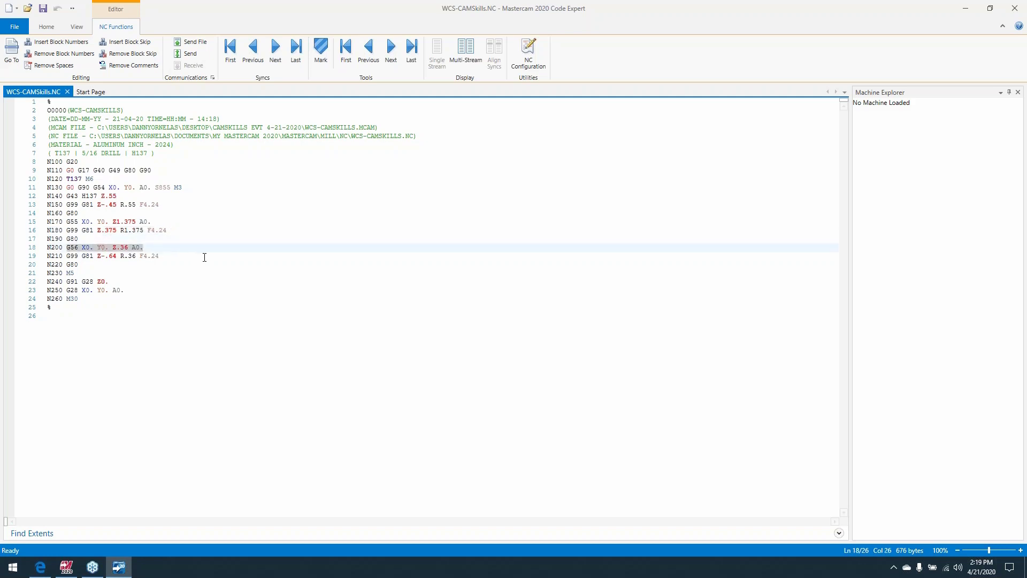
{"action": "left_click", "coordinate": [185, 256]}
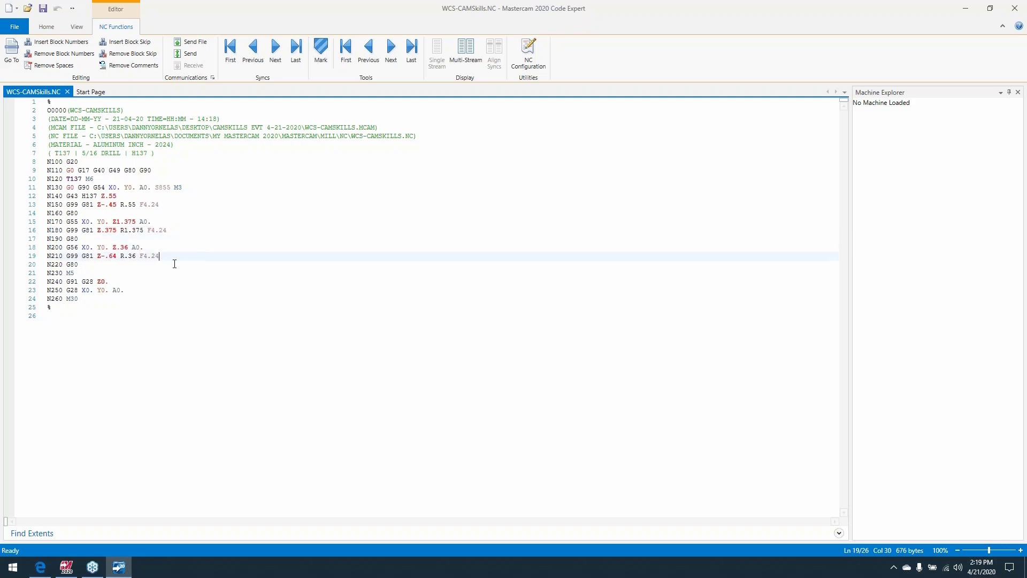
{"action": "left_click", "coordinate": [89, 266]}
{"action": "left_click", "coordinate": [112, 291]}
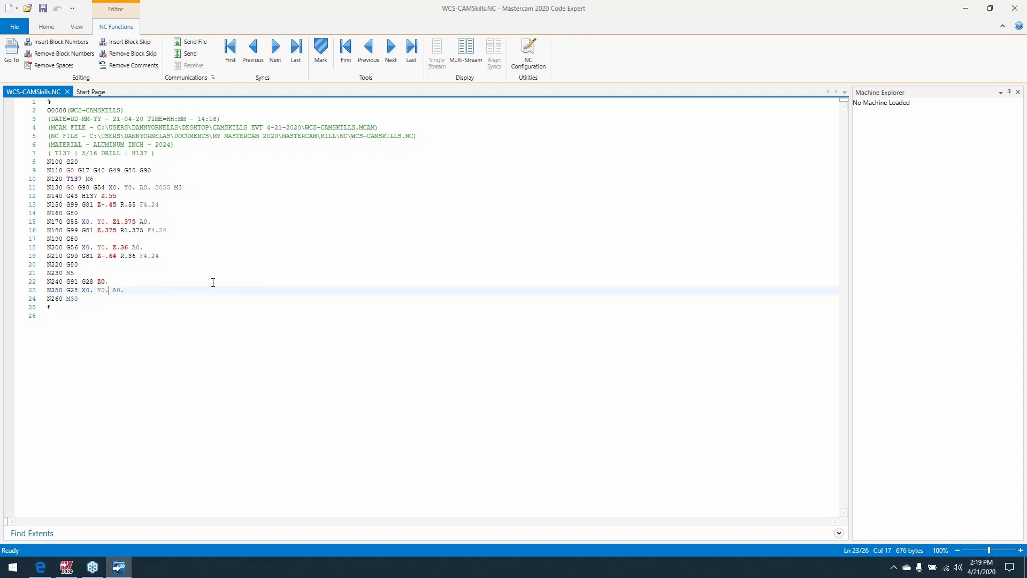
{"action": "left_click_drag", "start_coordinate": [90, 302], "coordinate": [39, 161]}
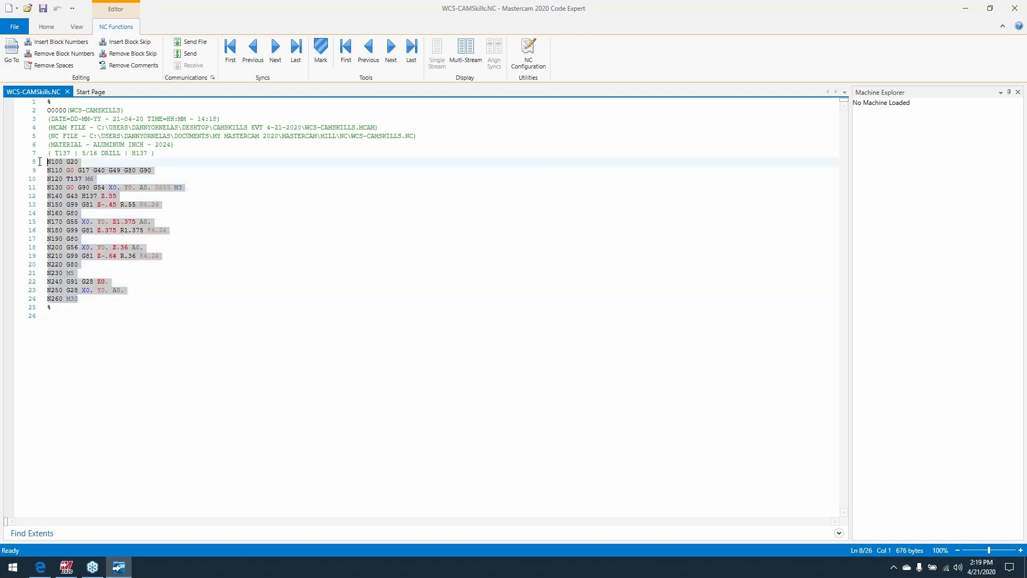
{"action": "left_click", "coordinate": [1015, 8]}
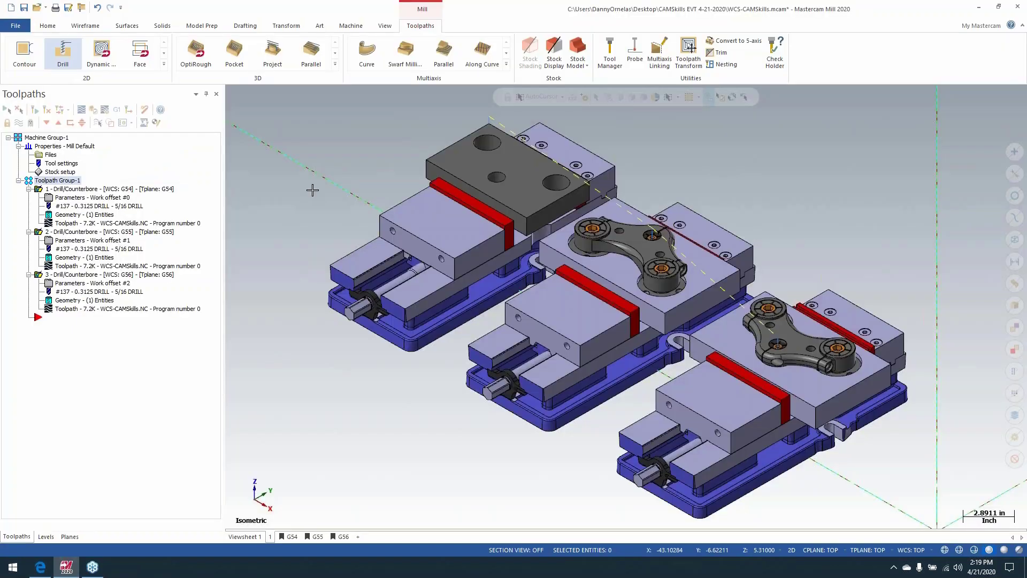
Inspect the G55 and G56 setups, the overview of all three vises, and the G54 setup using the saved viewsheets.
{"action": "left_click", "coordinate": [309, 537]}
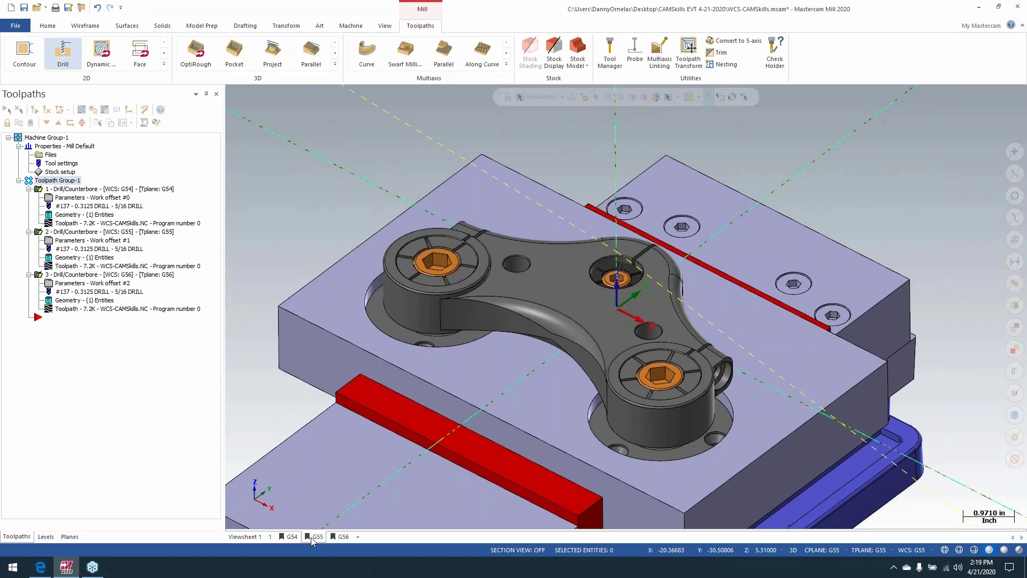
{"action": "left_click", "coordinate": [340, 536]}
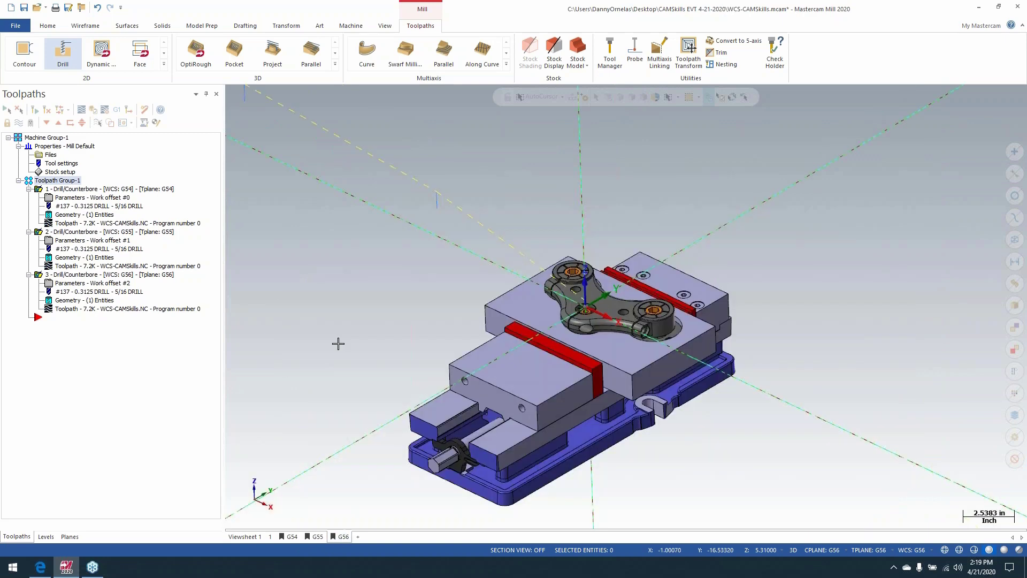
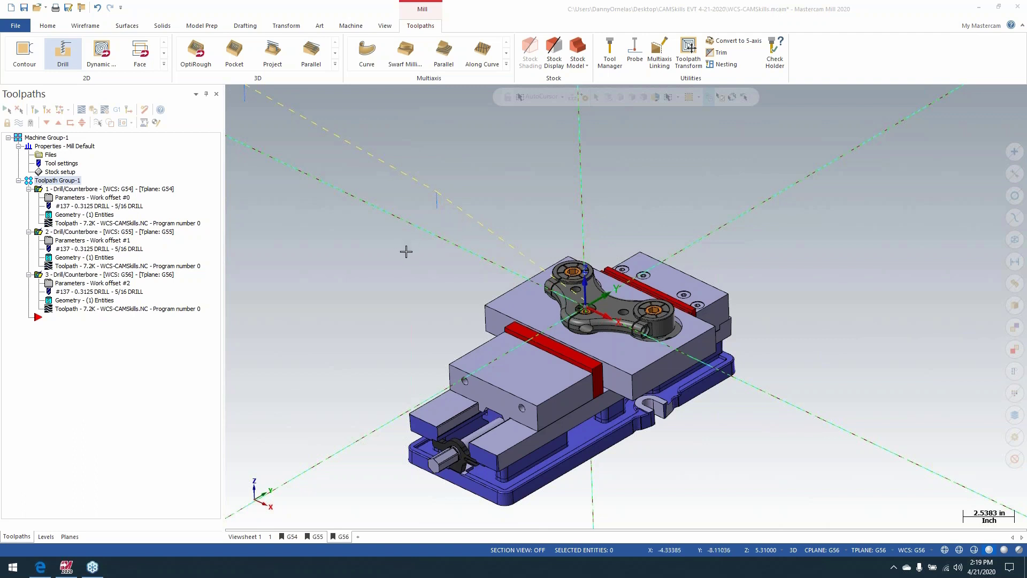
{"action": "left_click", "coordinate": [266, 537]}
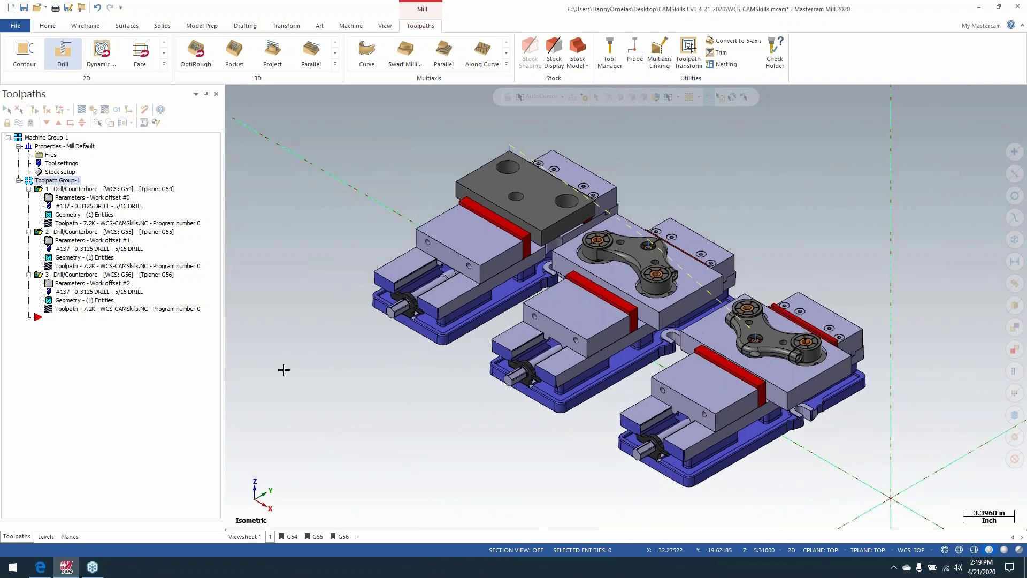
{"action": "left_click", "coordinate": [292, 537]}
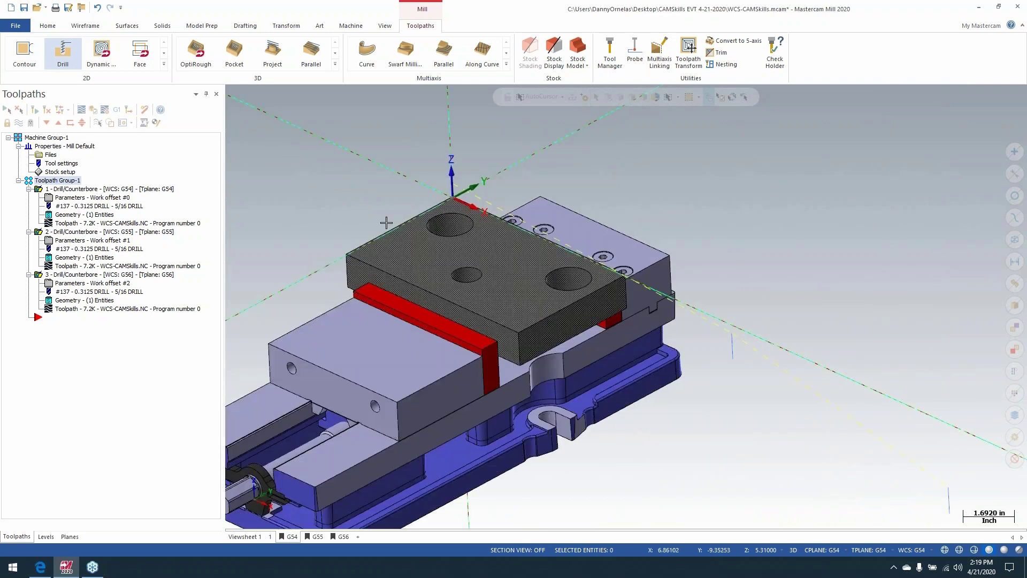
{"action": "scroll", "coordinate": [360, 200], "scroll_direction": "down", "scroll_amount": 2}
Delete the G56 and G55 Drill/Counterbore operations from the toolpath group.
{"action": "left_click", "coordinate": [108, 276]}
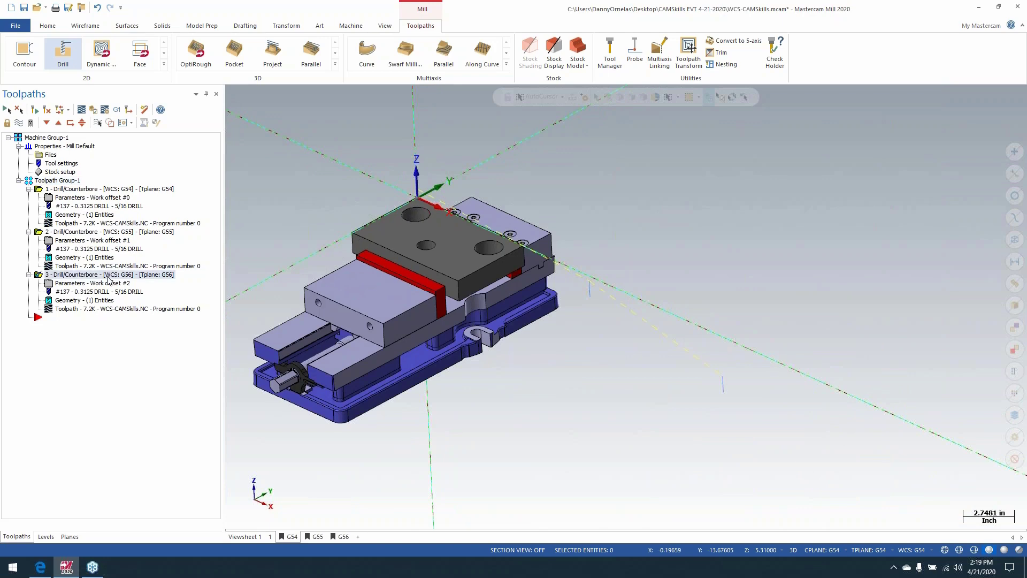
{"action": "key", "text": "Delete"}
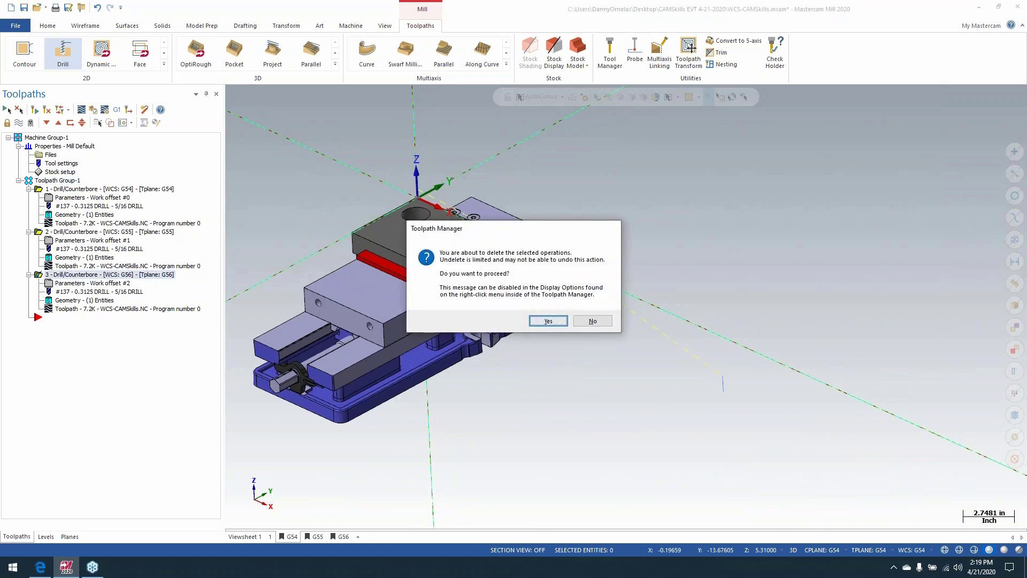
{"action": "key", "text": "Return"}
{"action": "key", "text": "Delete"}
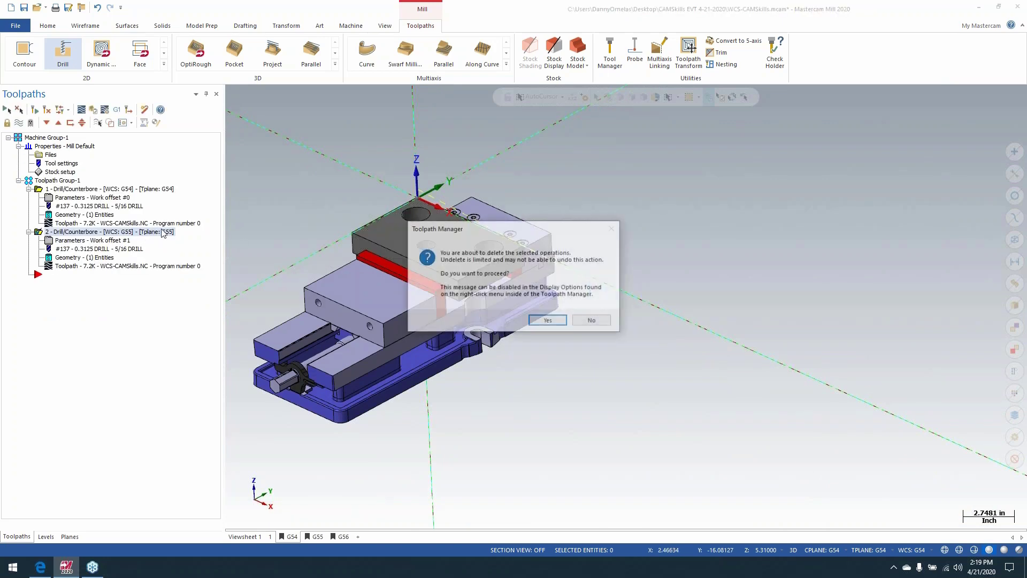
{"action": "left_click", "coordinate": [544, 319]}
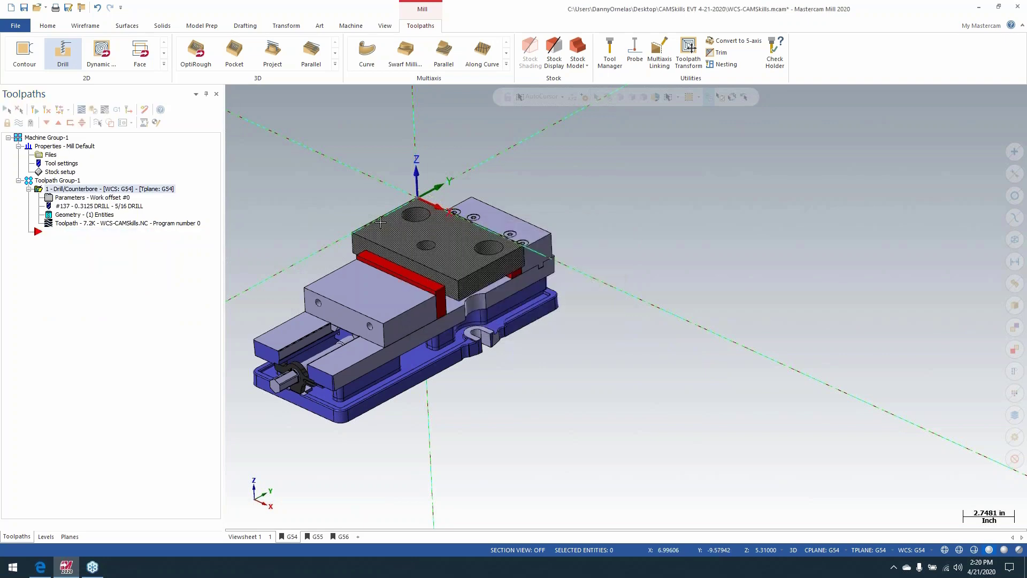
Show all three vises and hide the TRIPLE TREE-OP#2 and TRIPLE TREE-OP#3 levels.
{"action": "scroll", "coordinate": [377, 220], "scroll_direction": "down", "scroll_amount": 3}
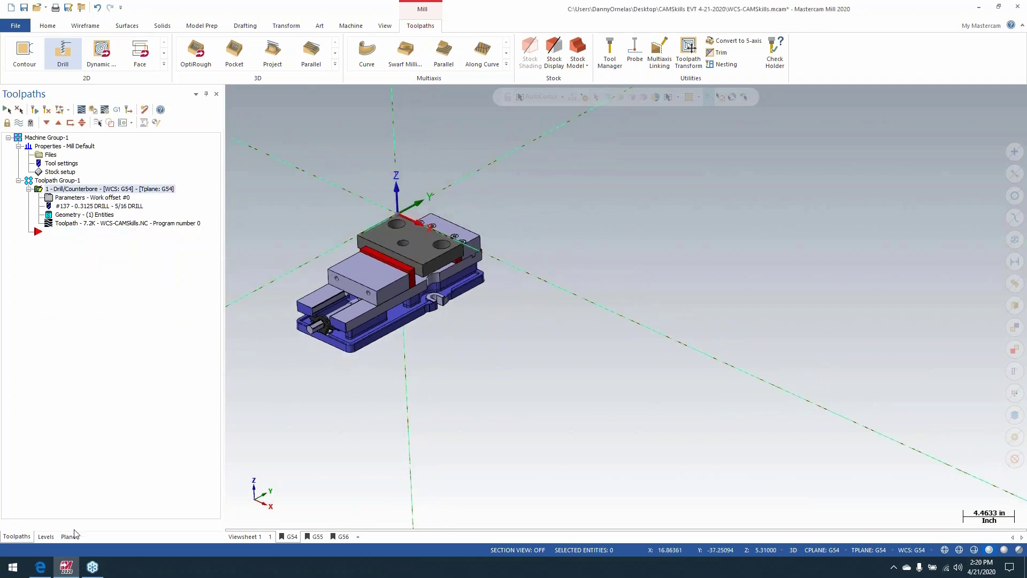
{"action": "left_click", "coordinate": [245, 536]}
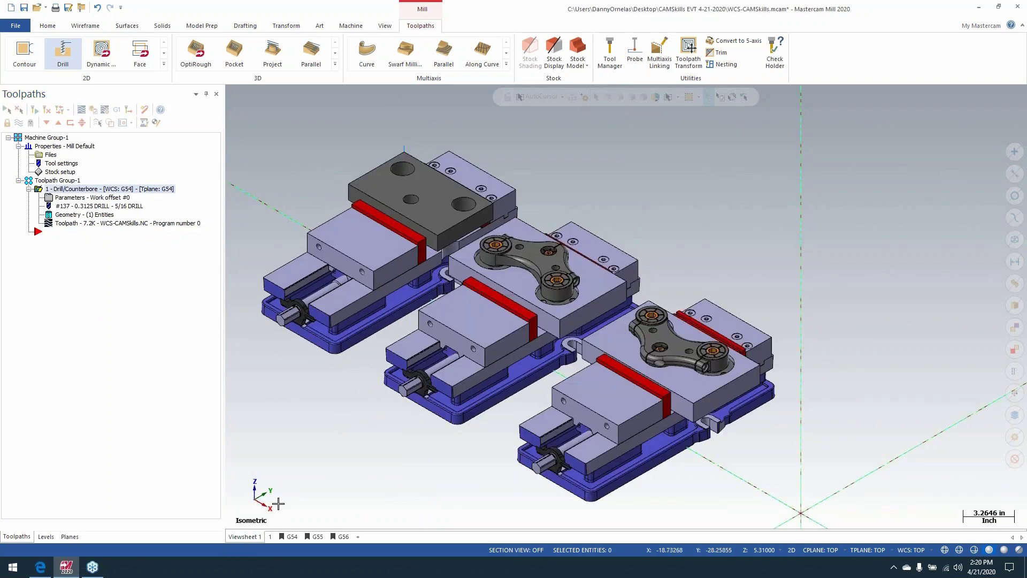
{"action": "left_click", "coordinate": [46, 537]}
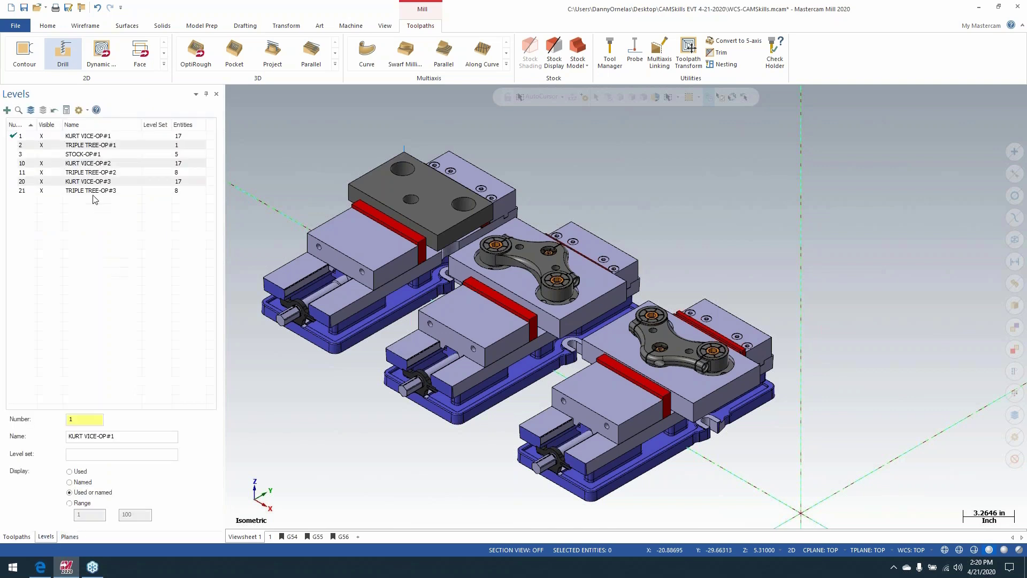
{"action": "left_click", "coordinate": [51, 172]}
{"action": "left_click", "coordinate": [50, 190]}
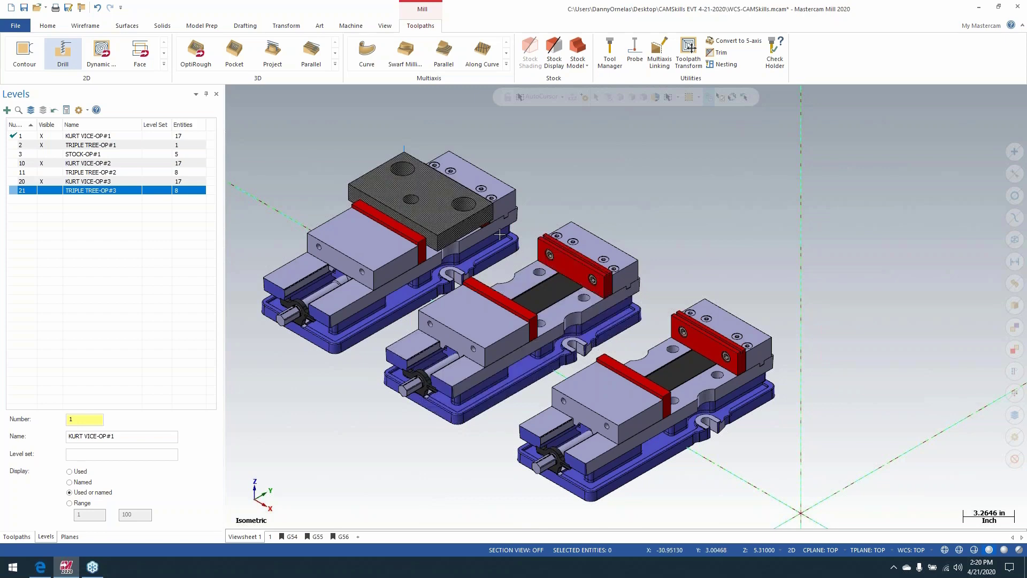
Delete the remaining G54 Drill/Counterbore operation from the toolpath group.
{"action": "left_click", "coordinate": [17, 536]}
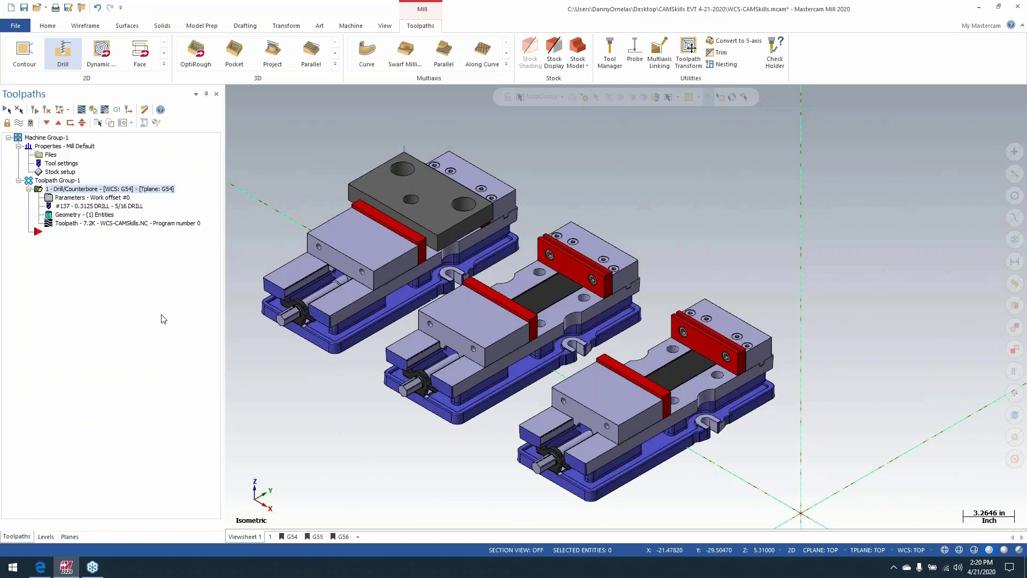
{"action": "right_click", "coordinate": [110, 192]}
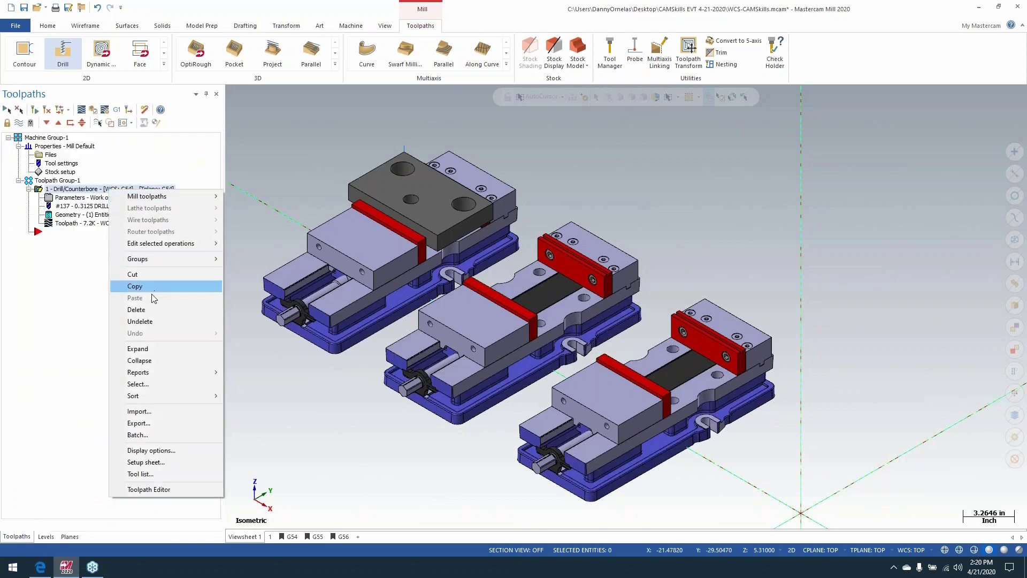
{"action": "left_click", "coordinate": [137, 310]}
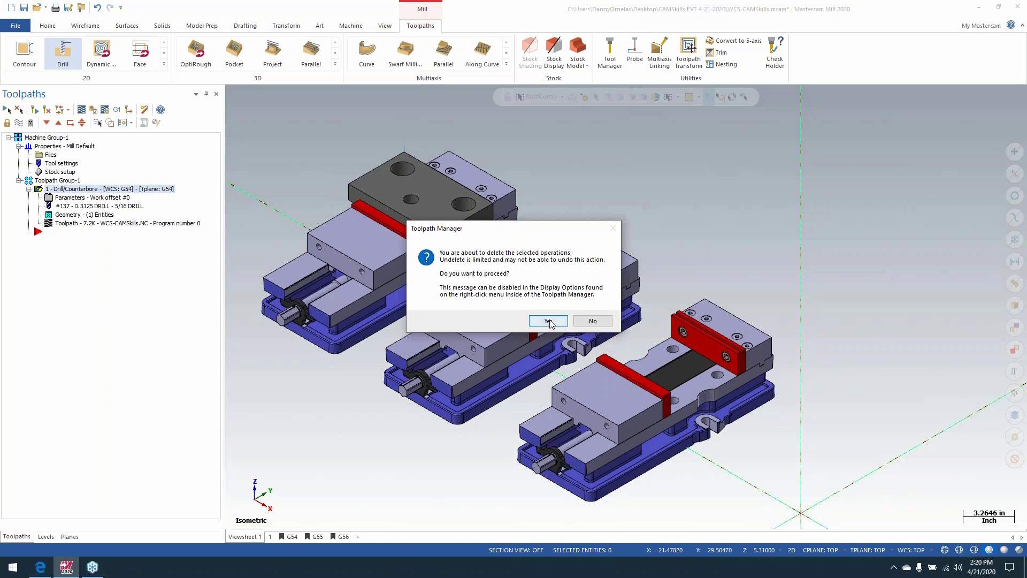
{"action": "left_click", "coordinate": [548, 321]}
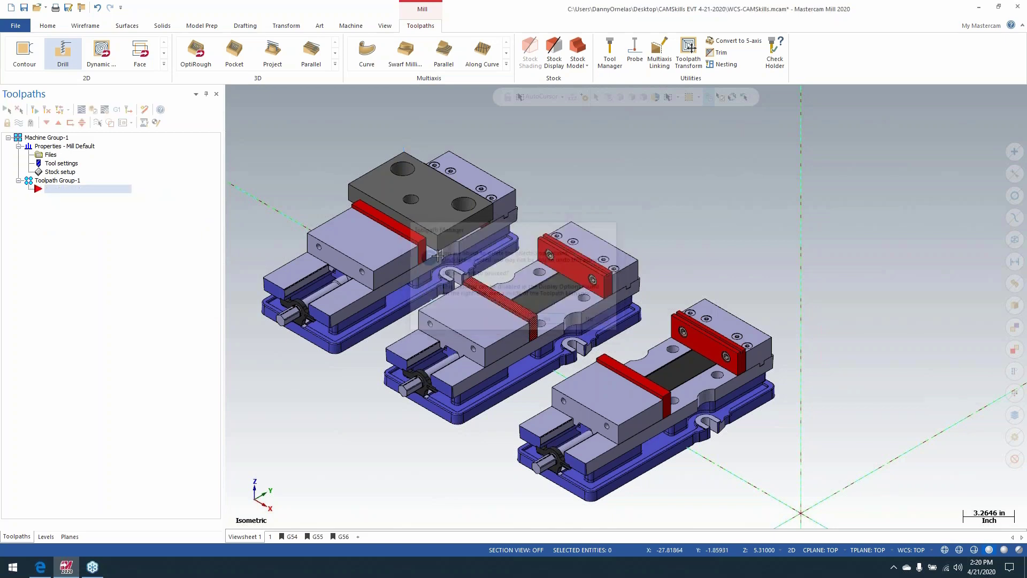
Set the G54 plane as the active WCS, construction plane and tool plane.
{"action": "left_click", "coordinate": [65, 537]}
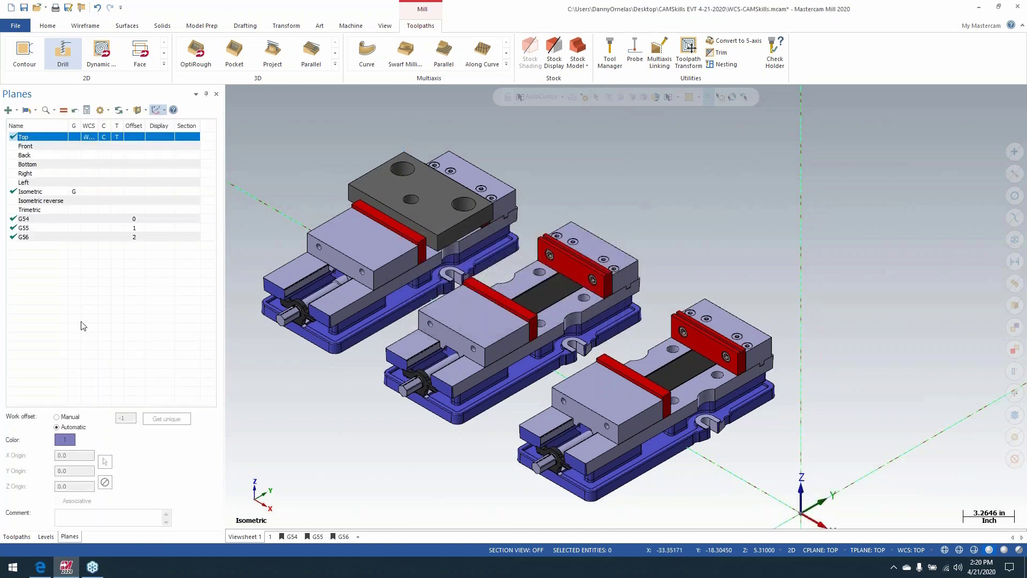
{"action": "double_click", "coordinate": [104, 223]}
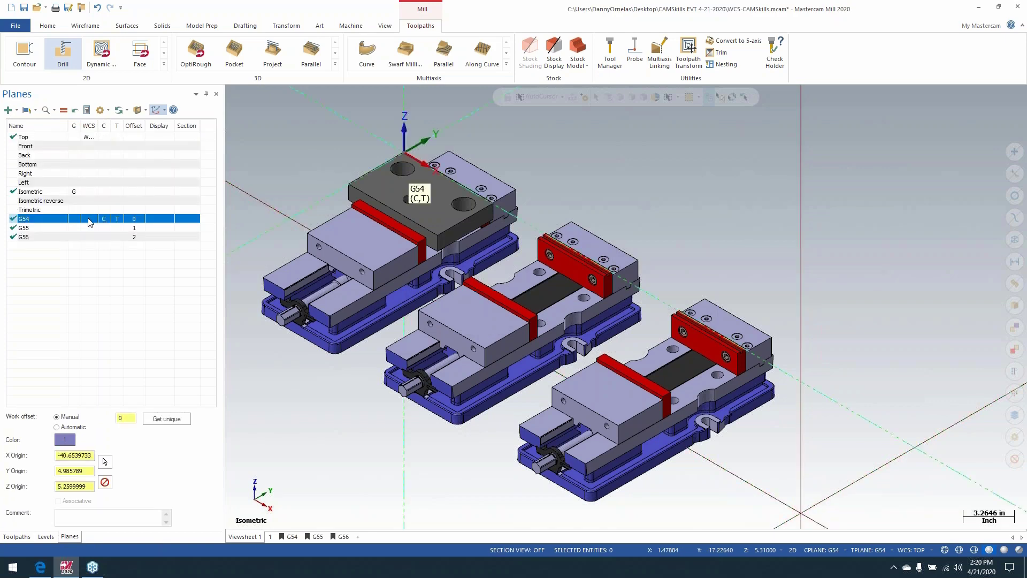
{"action": "left_click", "coordinate": [88, 219]}
Start a Facing toolpath on the top face of the first vise's block, using the 2" face mill from the tool library.
{"action": "left_click", "coordinate": [17, 537]}
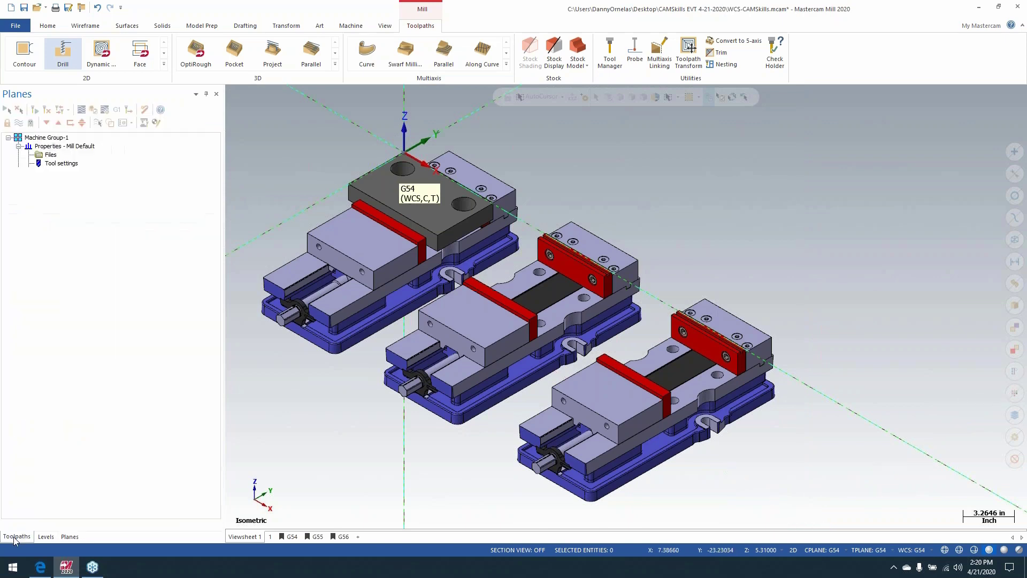
{"action": "left_click", "coordinate": [140, 54]}
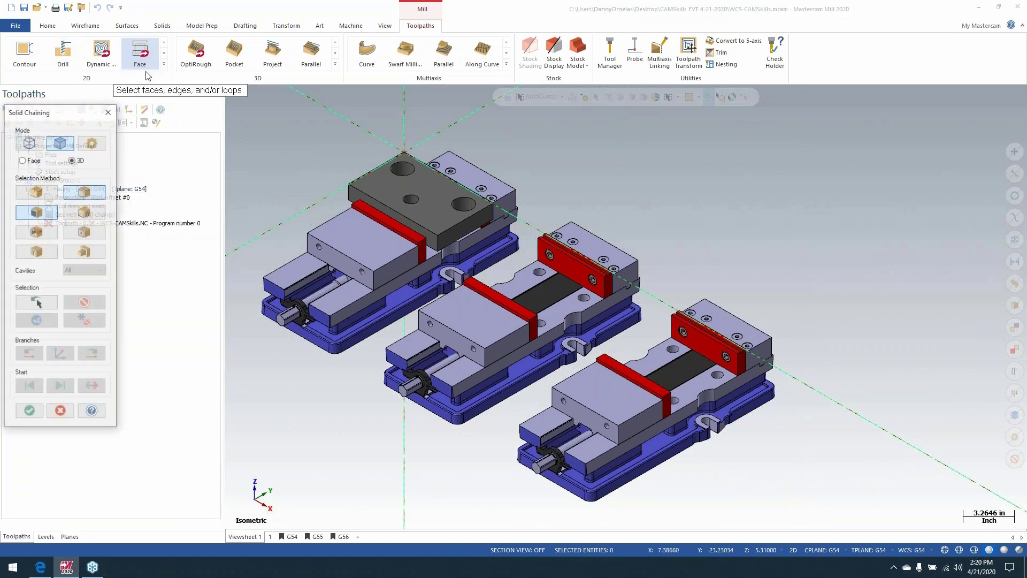
{"action": "left_click", "coordinate": [367, 189]}
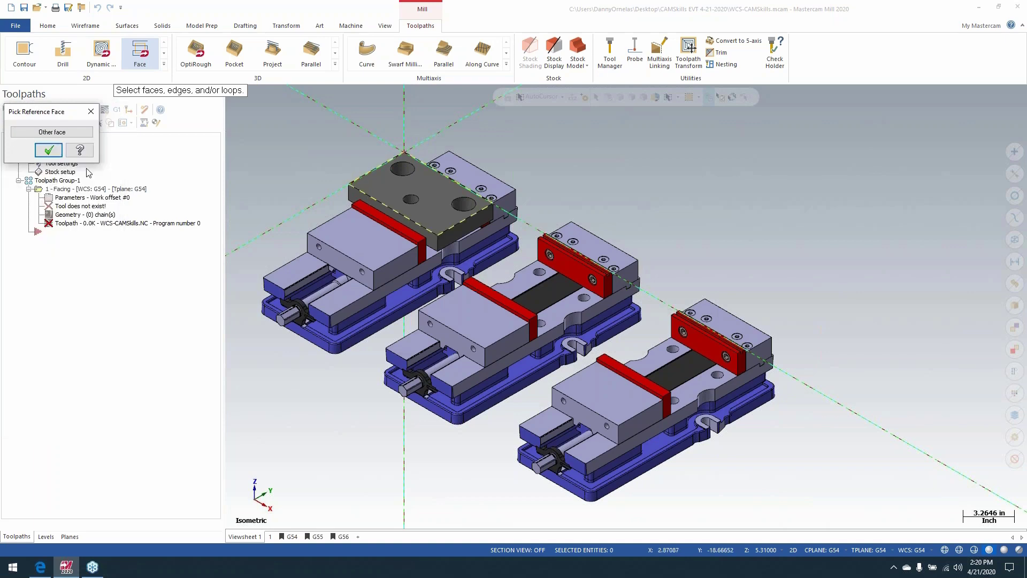
{"action": "left_click", "coordinate": [31, 411]}
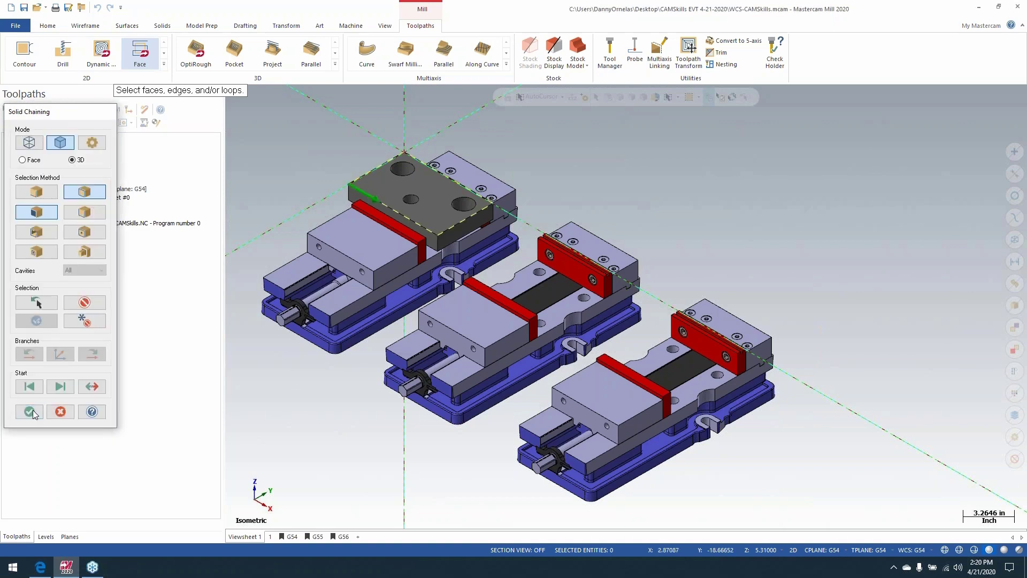
{"action": "left_click", "coordinate": [289, 316]}
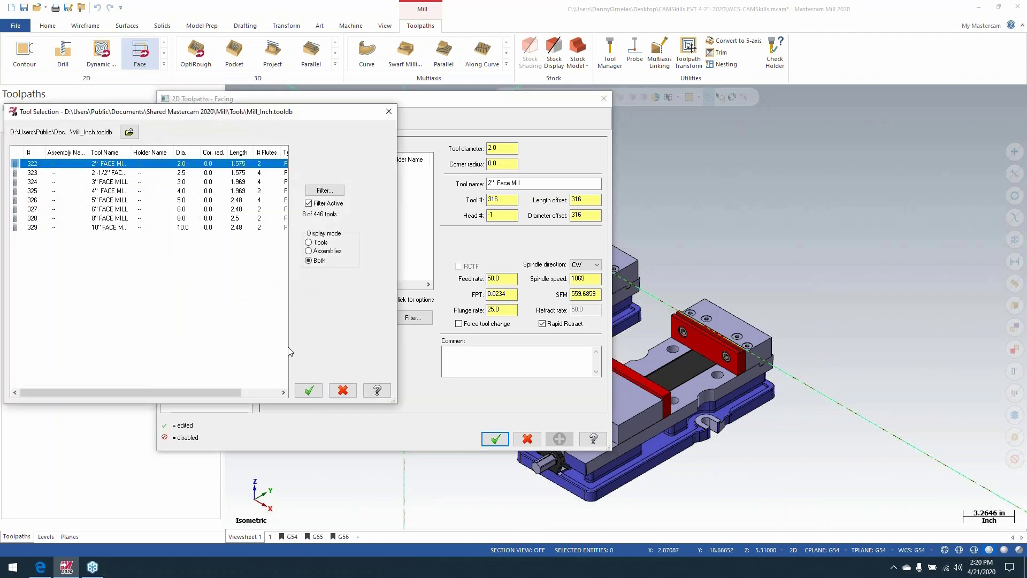
{"action": "left_click", "coordinate": [309, 390]}
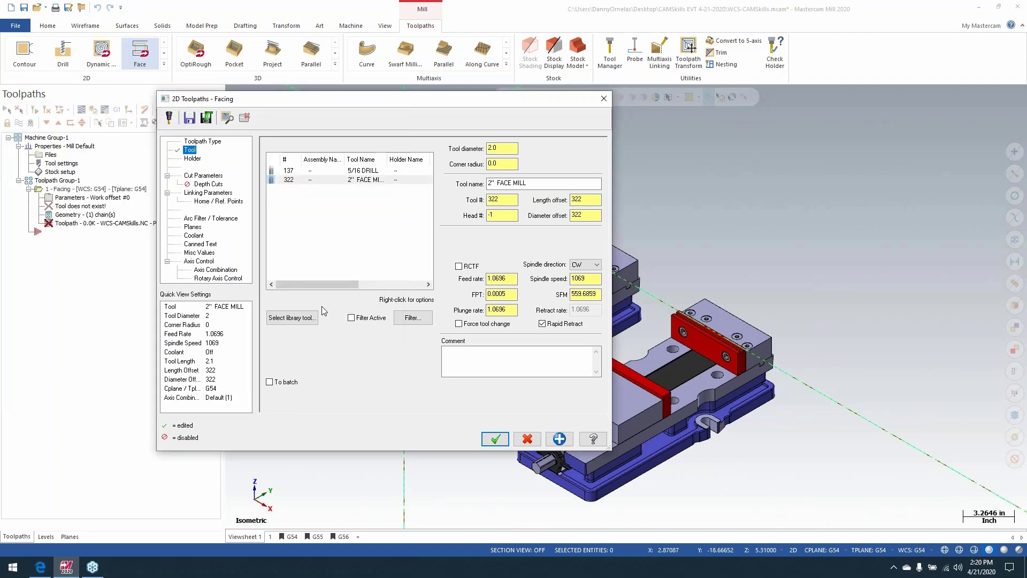
Set the facing cut style to Zigzag and the stock to leave on floors to 0.
{"action": "left_click", "coordinate": [207, 176]}
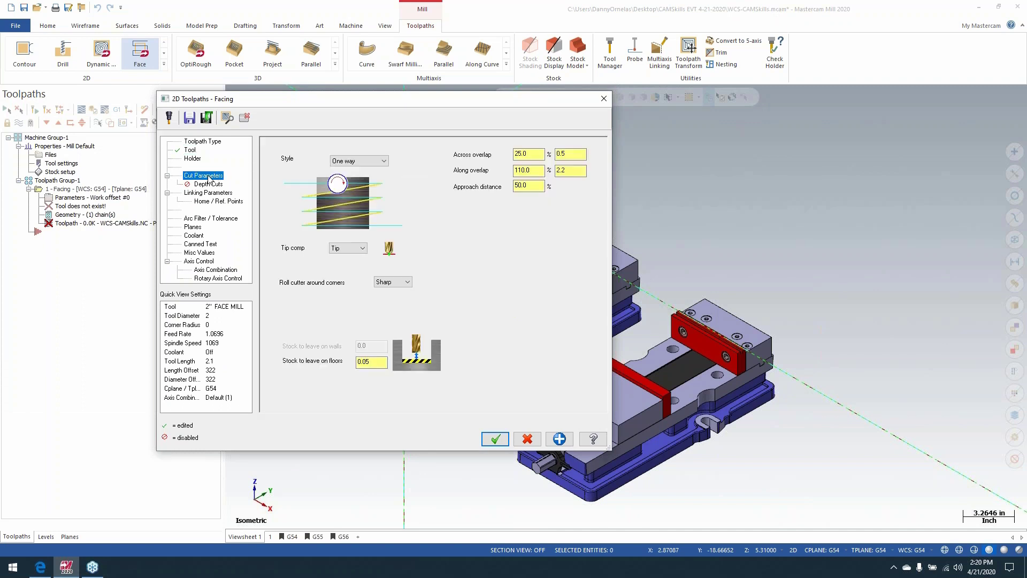
{"action": "left_click", "coordinate": [358, 160]}
{"action": "left_click", "coordinate": [362, 176]}
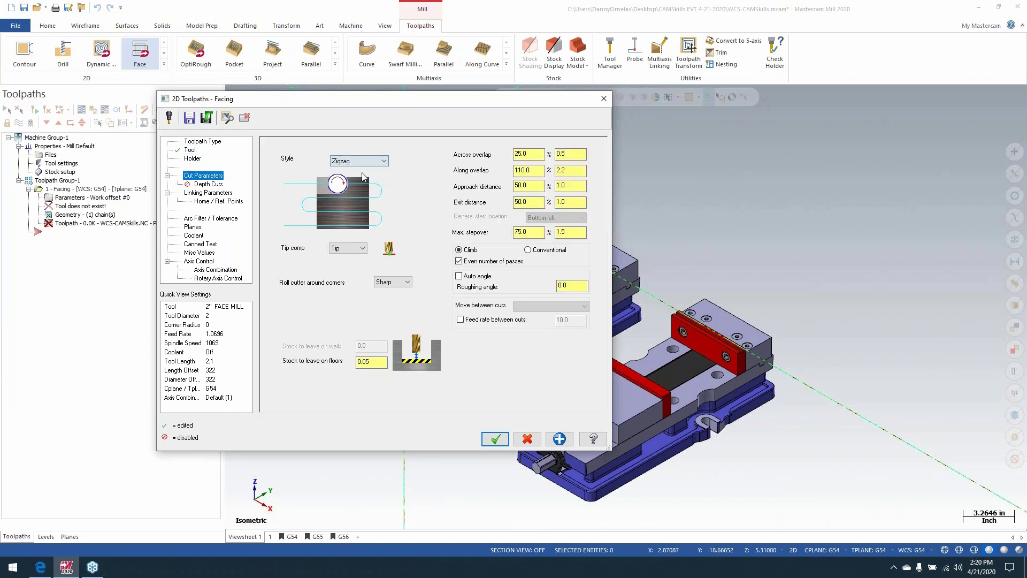
{"action": "left_click_drag", "start_coordinate": [379, 360], "coordinate": [355, 359]}
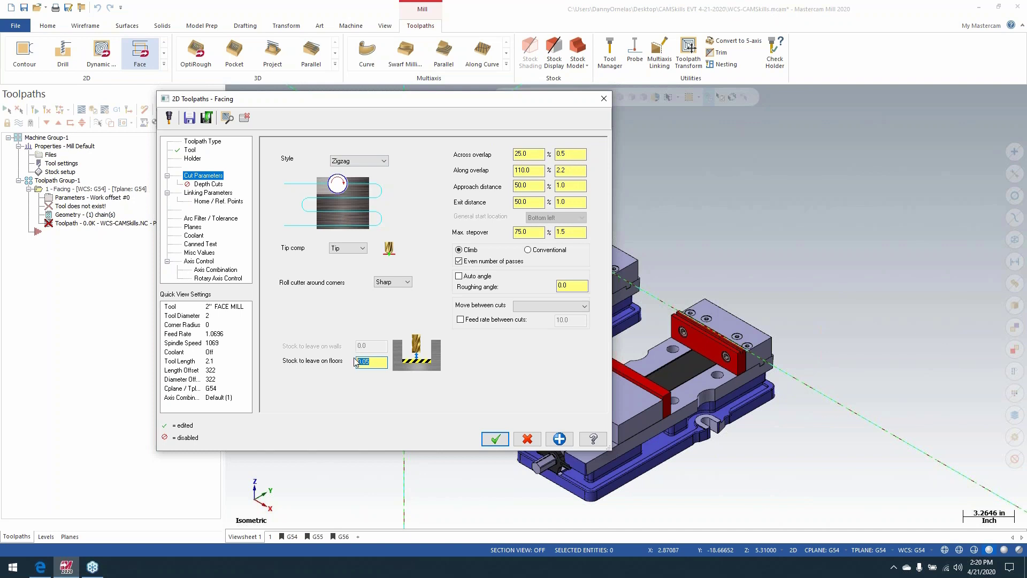
{"action": "type", "text": "0"}
Make the facing depth absolute and take its value from a point on the top face of the first vise's block.
{"action": "left_click", "coordinate": [208, 193]}
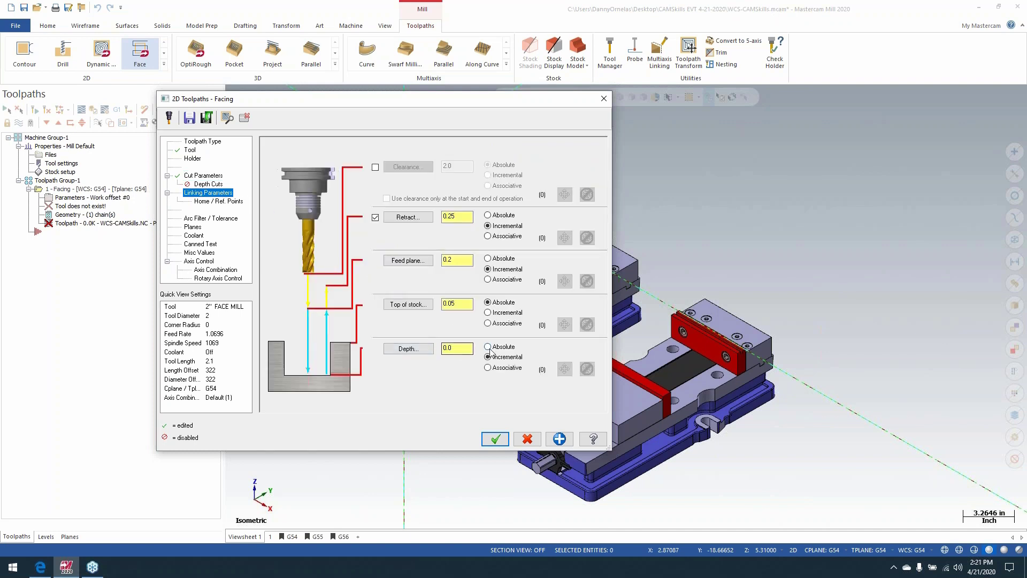
{"action": "left_click", "coordinate": [487, 347]}
{"action": "left_click", "coordinate": [408, 349]}
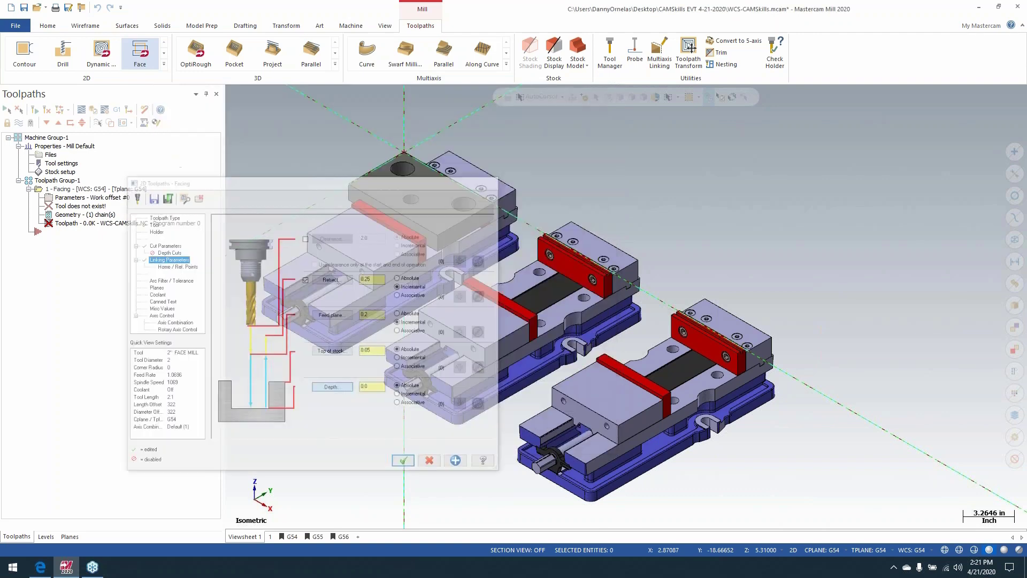
{"action": "left_click", "coordinate": [413, 201]}
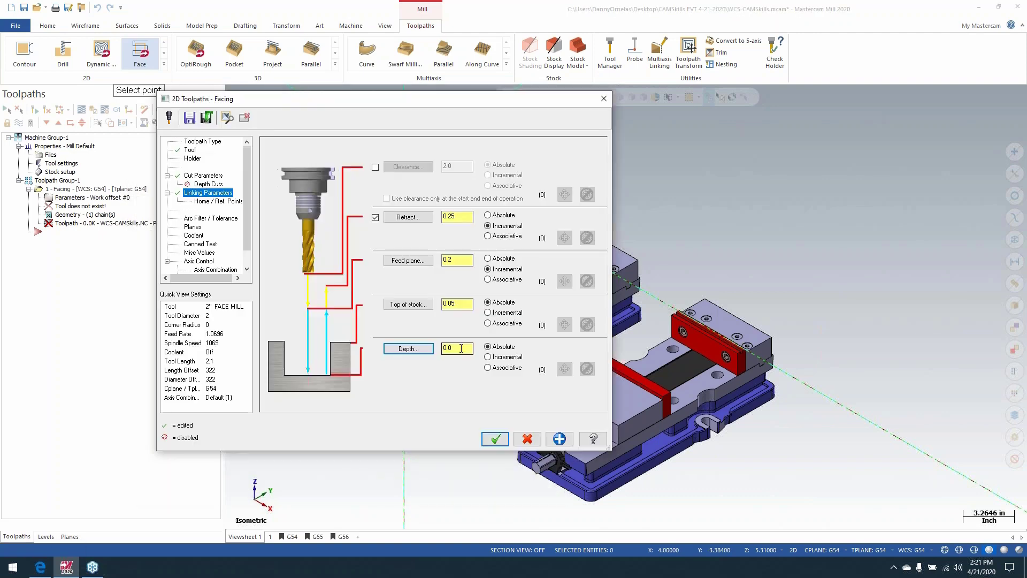
Enable the clearance plane and set the clearance, retract and feed plane values to 1 each.
{"action": "left_click", "coordinate": [375, 167]}
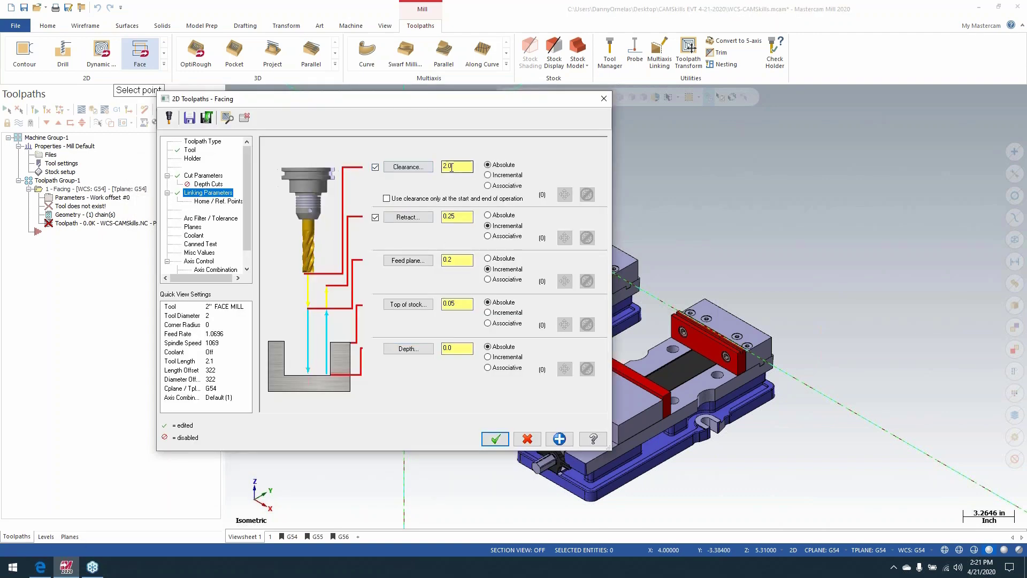
{"action": "left_click_drag", "start_coordinate": [451, 167], "coordinate": [437, 168]}
{"action": "left_click_drag", "start_coordinate": [464, 217], "coordinate": [443, 218]}
{"action": "type", "text": "1"}
{"action": "left_click_drag", "start_coordinate": [464, 166], "coordinate": [440, 168]}
{"action": "type", "text": "1"}
{"action": "left_click_drag", "start_coordinate": [462, 261], "coordinate": [443, 260]}
{"action": "type", "text": "1"}
{"action": "left_click_drag", "start_coordinate": [463, 304], "coordinate": [443, 304]}
Set the facing along overlap to 25% and both the approach and exit distances to 5%.
{"action": "left_click", "coordinate": [203, 175]}
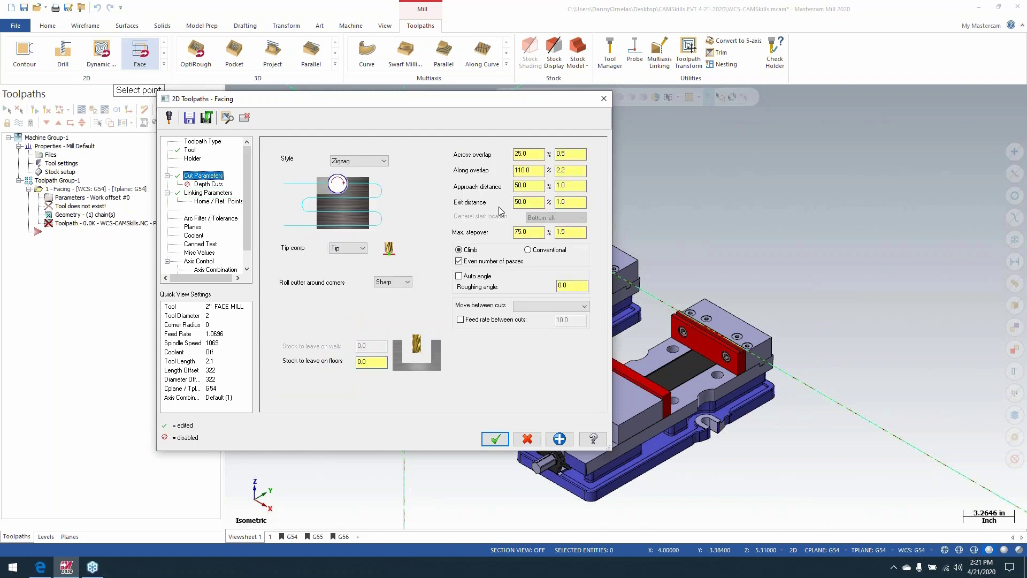
{"action": "left_click_drag", "start_coordinate": [536, 170], "coordinate": [504, 169]}
{"action": "type", "text": "25"}
{"action": "double_click", "coordinate": [514, 185]}
{"action": "type", "text": "5"}
{"action": "left_click_drag", "start_coordinate": [532, 203], "coordinate": [509, 201]}
{"action": "type", "text": "5"}
Set the maximum stepover to 50% with High speed loops between cuts, and accept the facing operation.
{"action": "double_click", "coordinate": [533, 233]}
{"action": "type", "text": "50"}
{"action": "key", "text": "Return"}
{"action": "left_click", "coordinate": [562, 306]}
{"action": "left_click", "coordinate": [543, 313]}
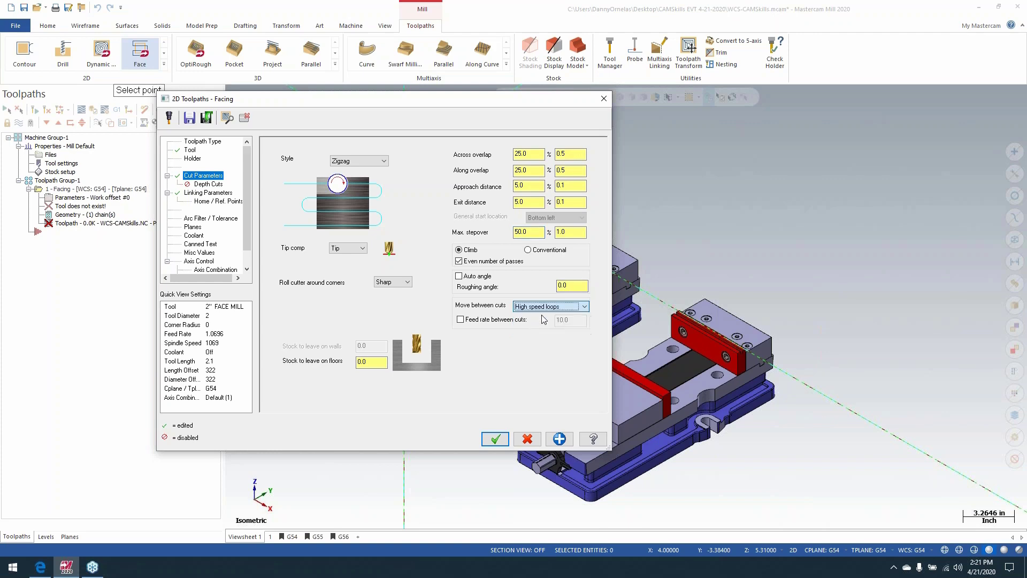
{"action": "left_click", "coordinate": [483, 439]}
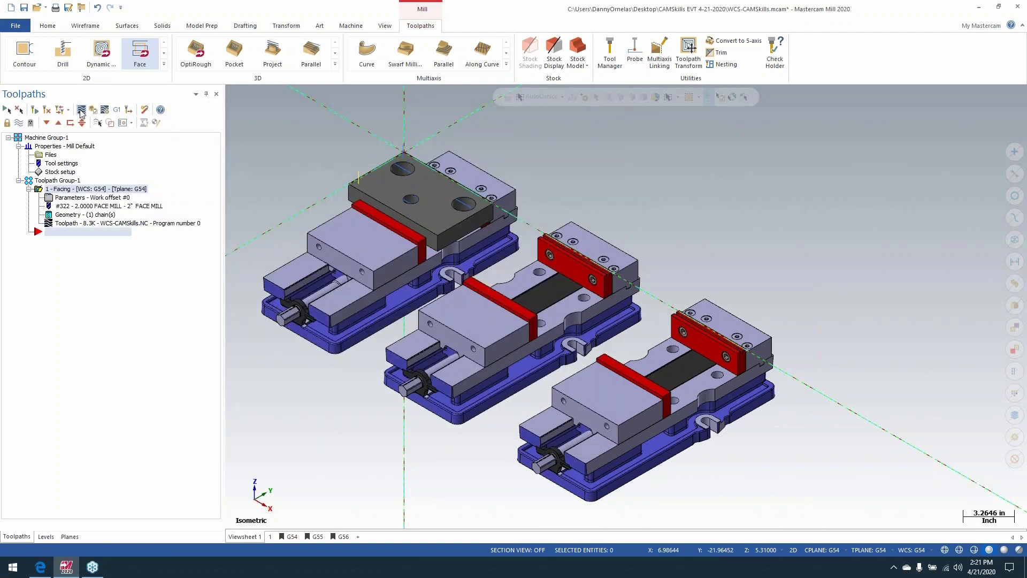
Backplot the facing operation on the first vise's block to check the tool motion.
{"action": "left_click", "coordinate": [80, 111]}
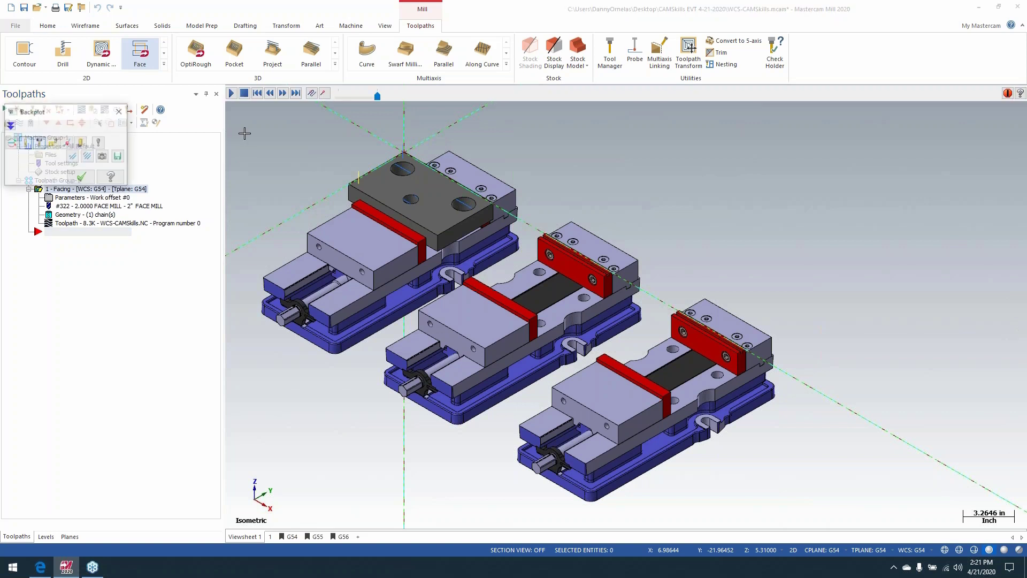
{"action": "left_click", "coordinate": [231, 93]}
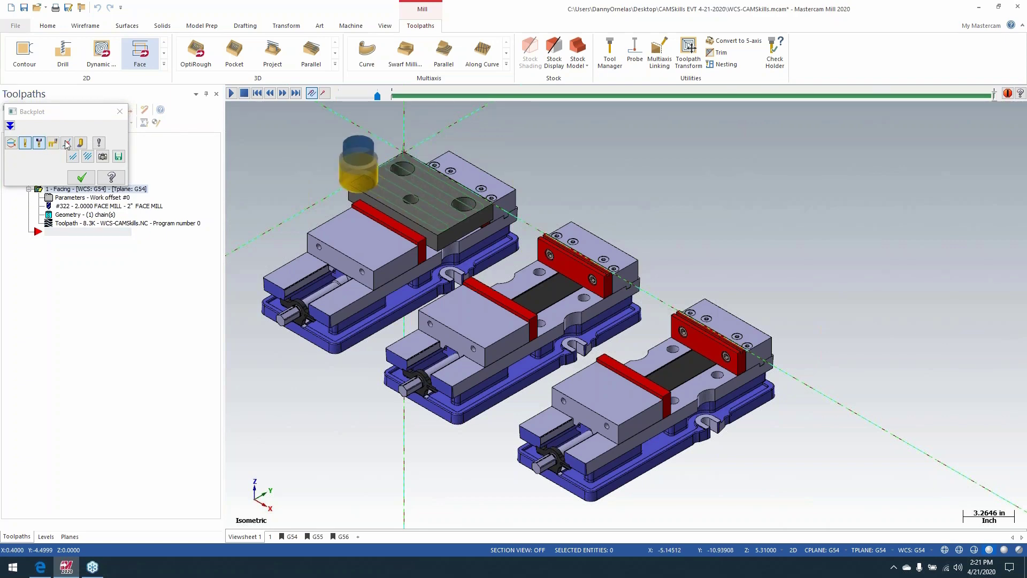
{"action": "left_click", "coordinate": [54, 144]}
{"action": "left_click", "coordinate": [231, 94]}
{"action": "left_click", "coordinate": [231, 94]}
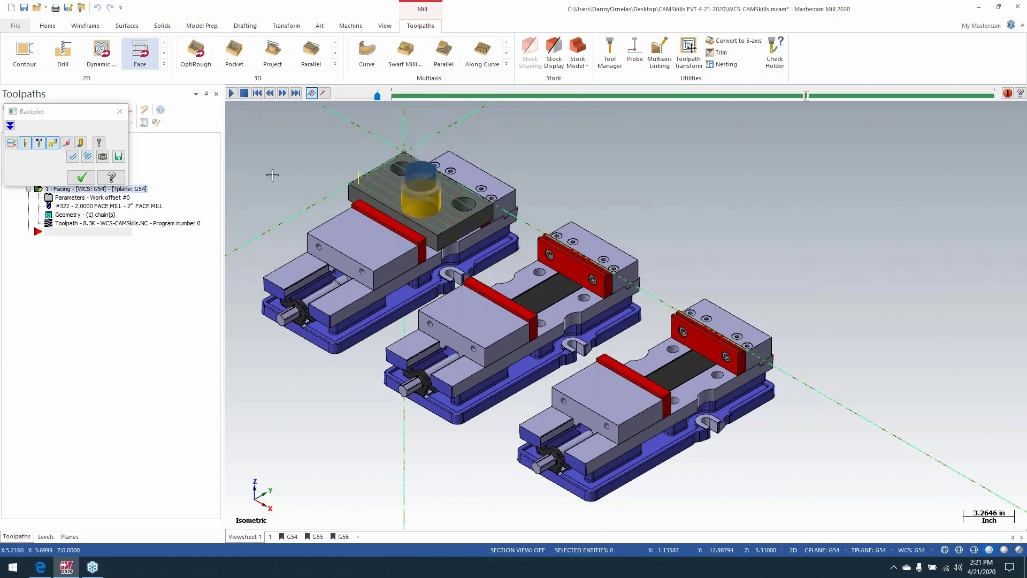
{"action": "left_click", "coordinate": [89, 180]}
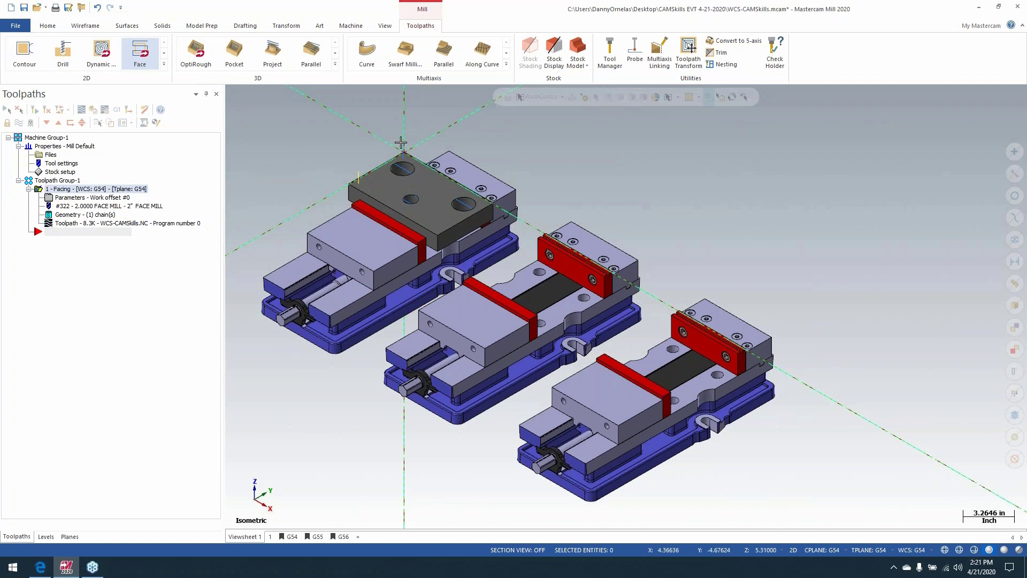
Create a Translate toolpath transform by tool plane including origin, copying source operations with their posting disabled and using an absolute subprogram.
{"action": "left_click", "coordinate": [689, 51]}
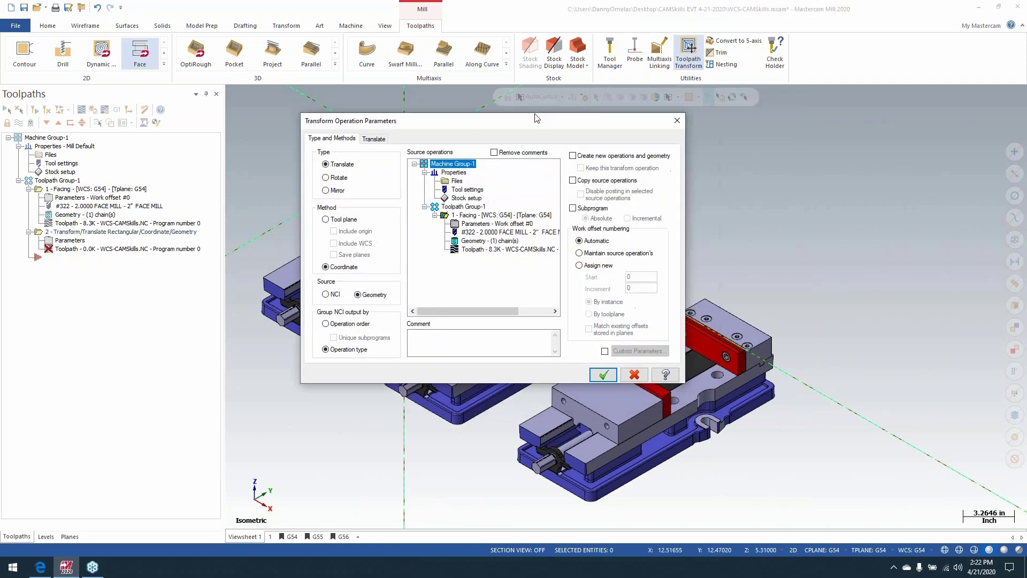
{"action": "left_click_drag", "start_coordinate": [537, 118], "coordinate": [525, 116]}
{"action": "left_click", "coordinate": [561, 178]}
{"action": "left_click", "coordinate": [615, 196]}
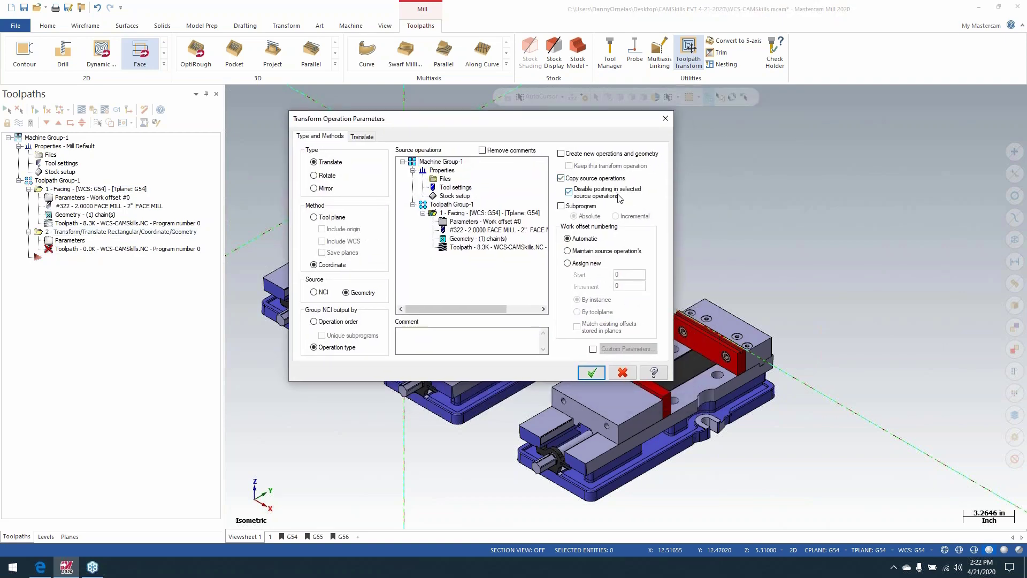
{"action": "left_click", "coordinate": [561, 206]}
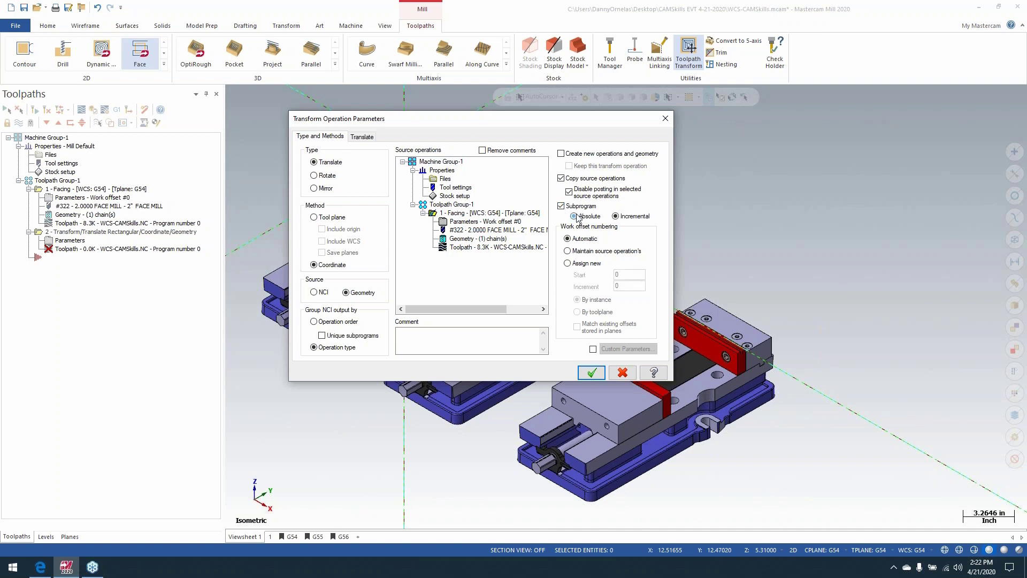
{"action": "left_click", "coordinate": [576, 216]}
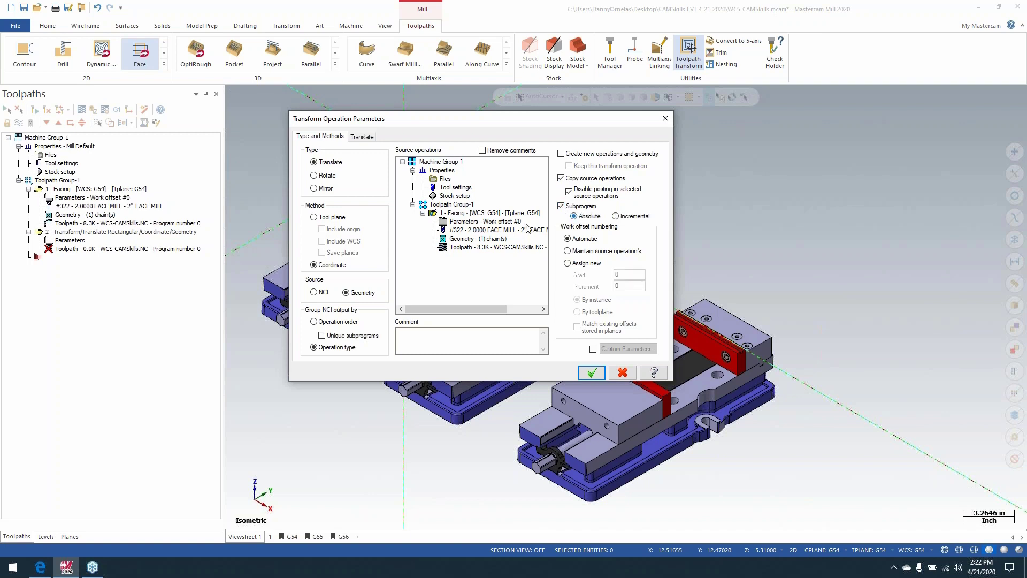
{"action": "left_click", "coordinate": [315, 218]}
{"action": "left_click", "coordinate": [331, 232]}
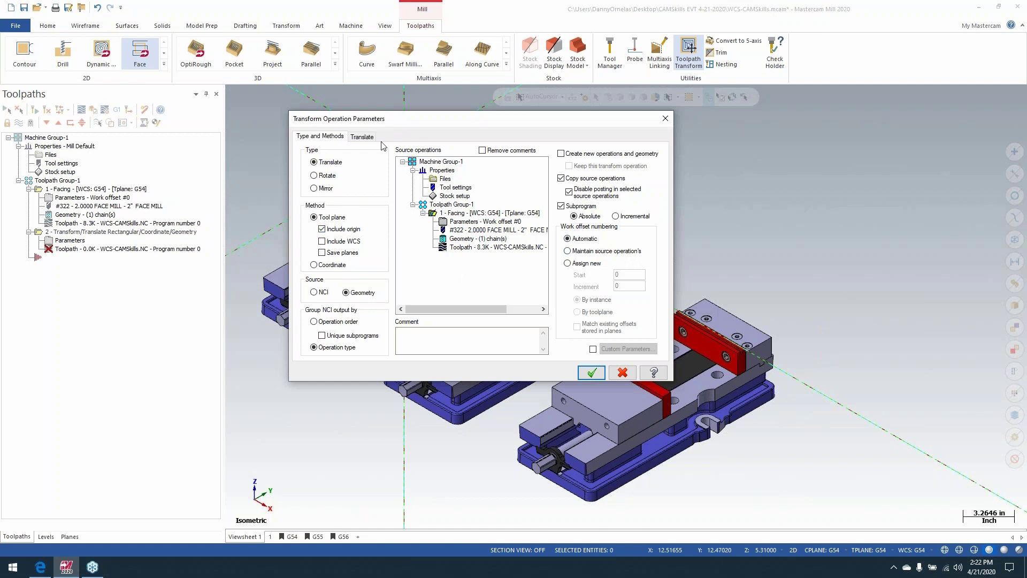
Translate between points with 2 instances, from the first vise's movable jaw corner to the matching corner on the second vise, and generate the transform.
{"action": "left_click", "coordinate": [362, 138]}
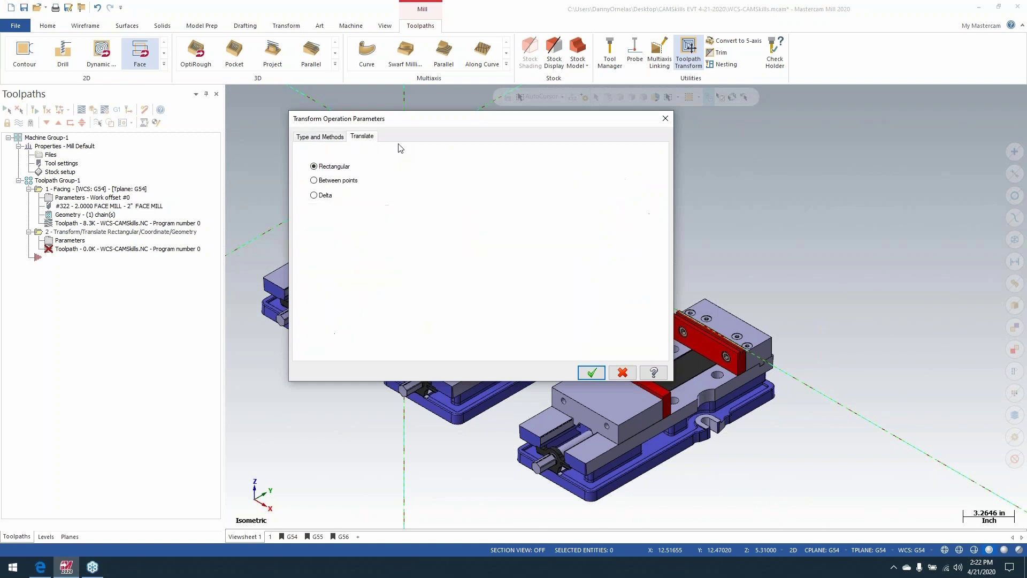
{"action": "left_click", "coordinate": [314, 181]}
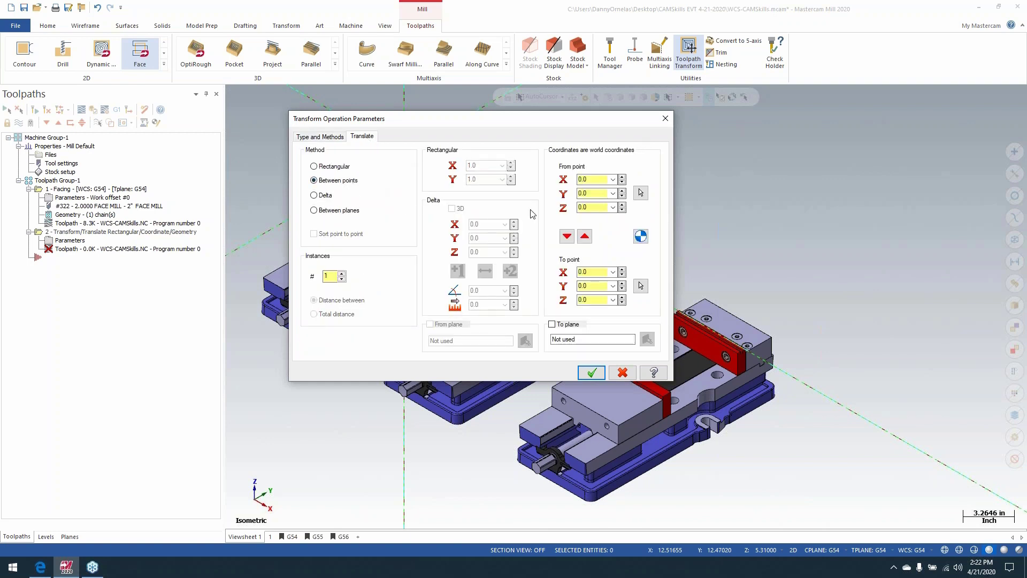
{"action": "left_click", "coordinate": [342, 273]}
{"action": "left_click", "coordinate": [641, 192]}
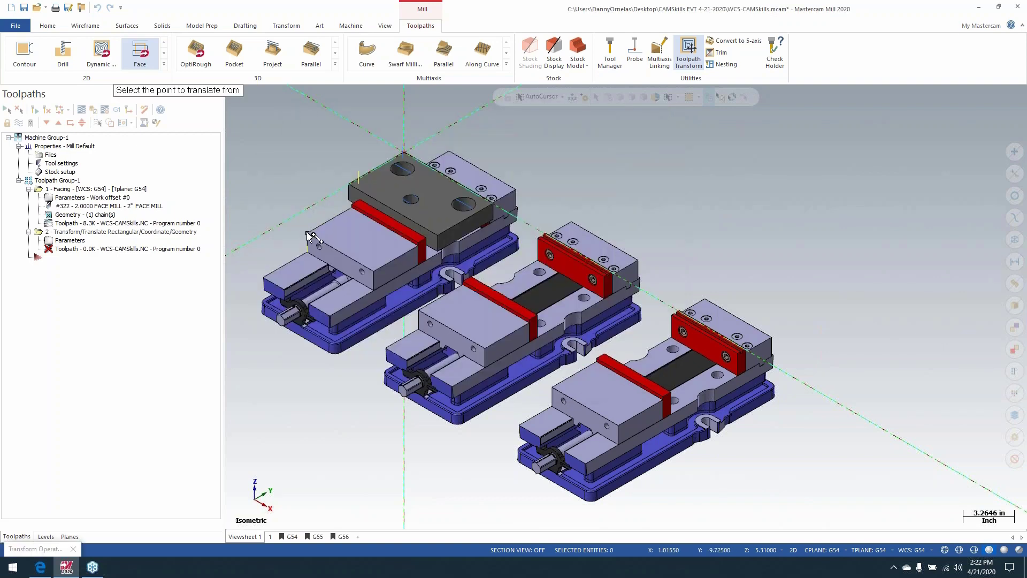
{"action": "left_click", "coordinate": [308, 234]}
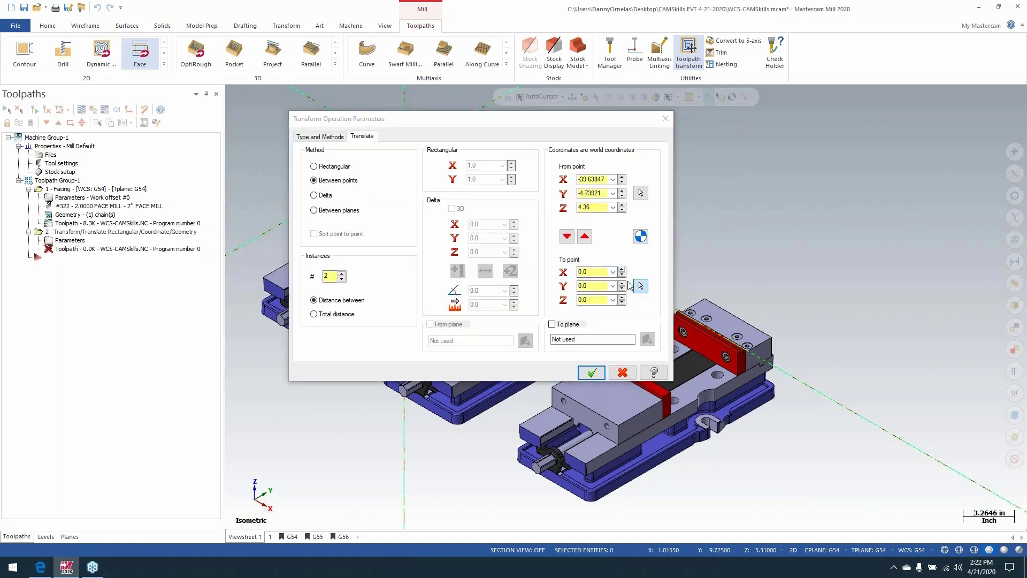
{"action": "left_click", "coordinate": [639, 285]}
{"action": "left_click", "coordinate": [427, 318]}
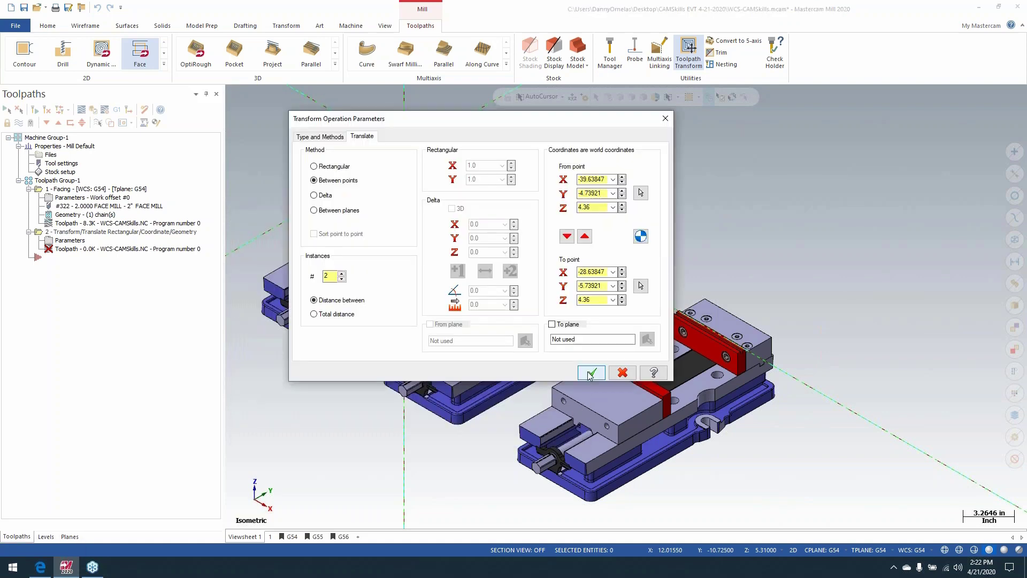
{"action": "left_click", "coordinate": [591, 369]}
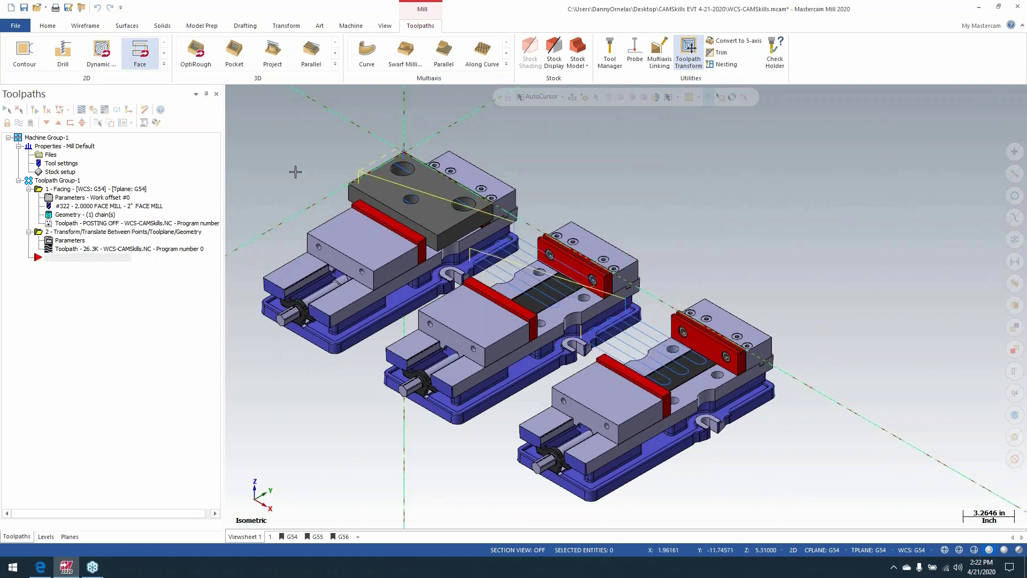
Backplot the translated facing toolpath across all three vises.
{"action": "left_click", "coordinate": [146, 234]}
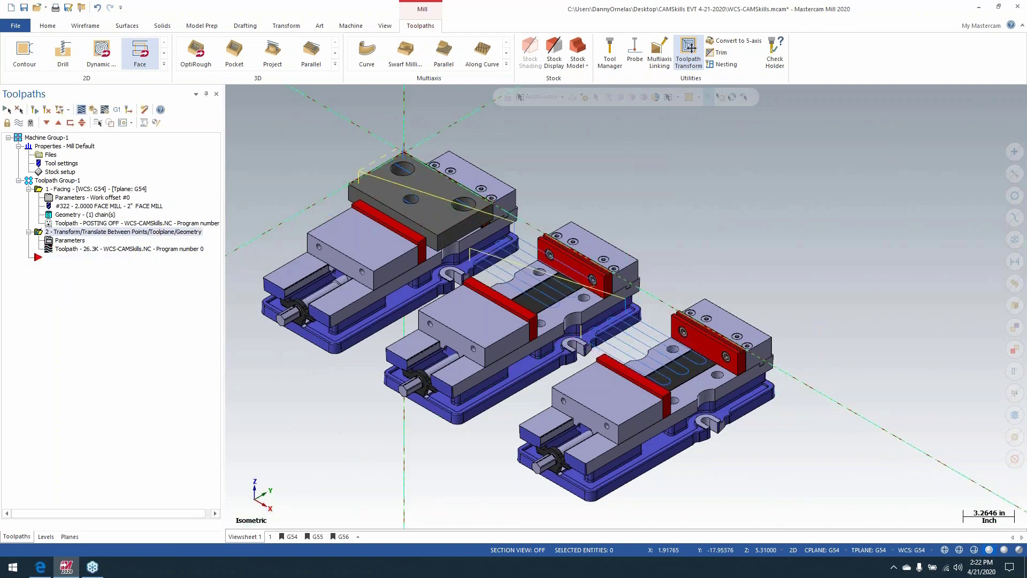
{"action": "key", "text": "alt+t"}
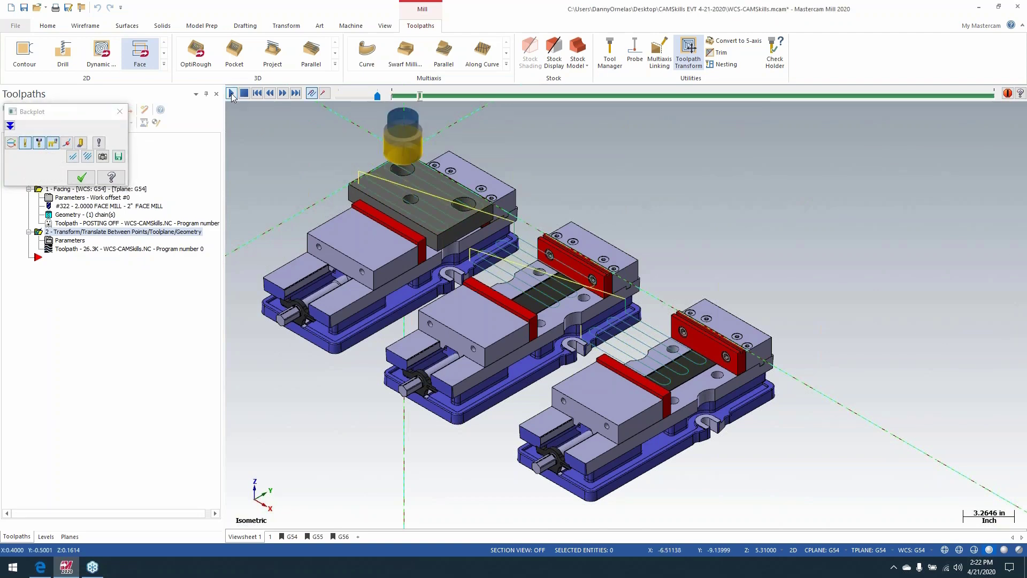
{"action": "left_click", "coordinate": [232, 93]}
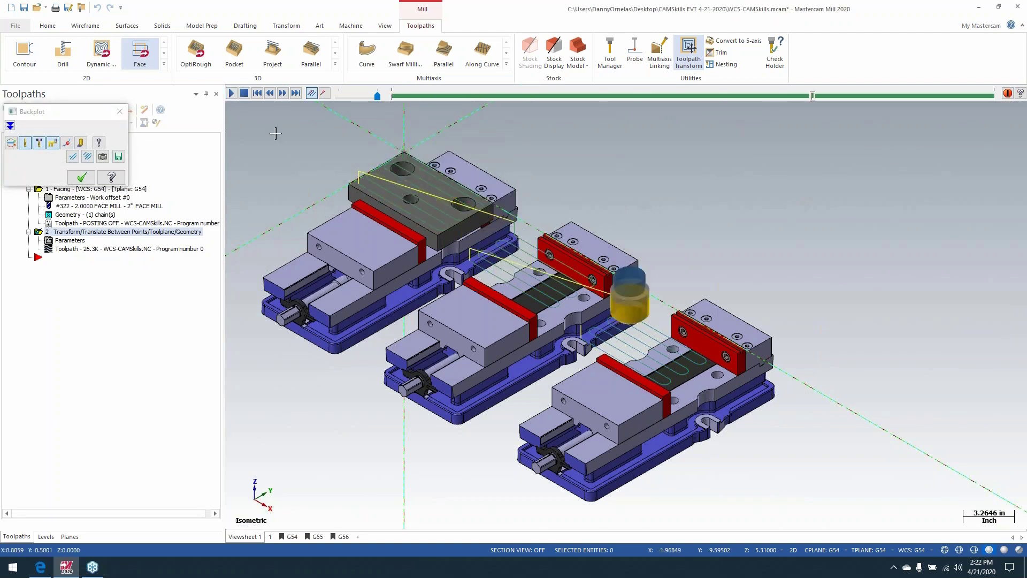
{"action": "left_click", "coordinate": [86, 177]}
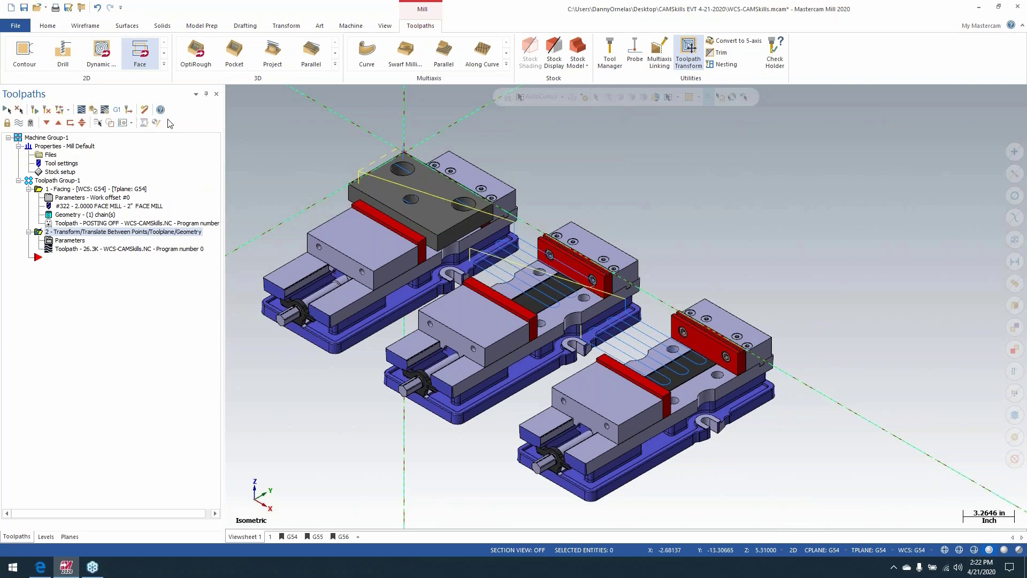
Post the transform operation to WCS-CAMSkills.NC, replacing the existing file.
{"action": "left_click", "coordinate": [117, 109]}
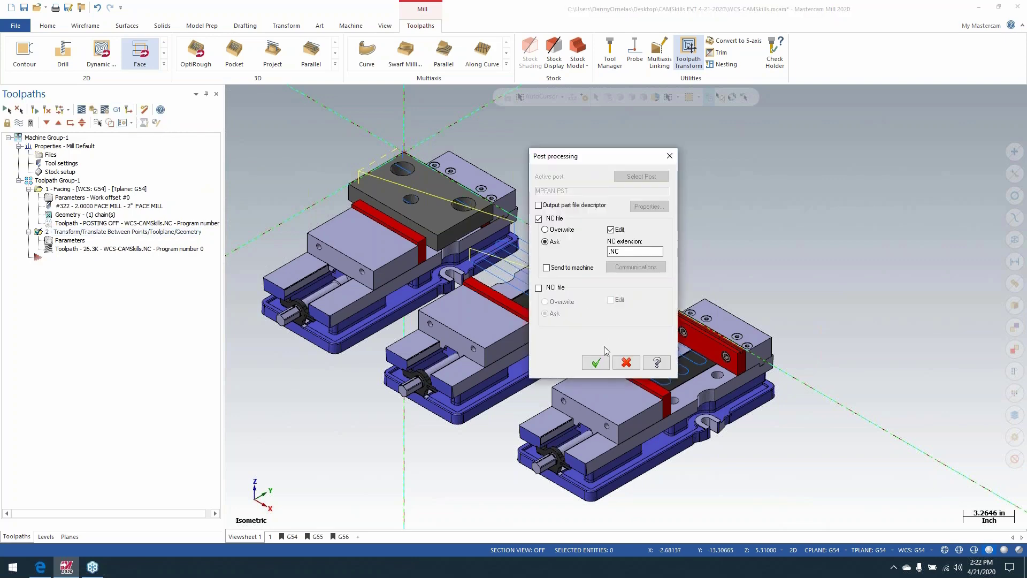
{"action": "left_click", "coordinate": [596, 363]}
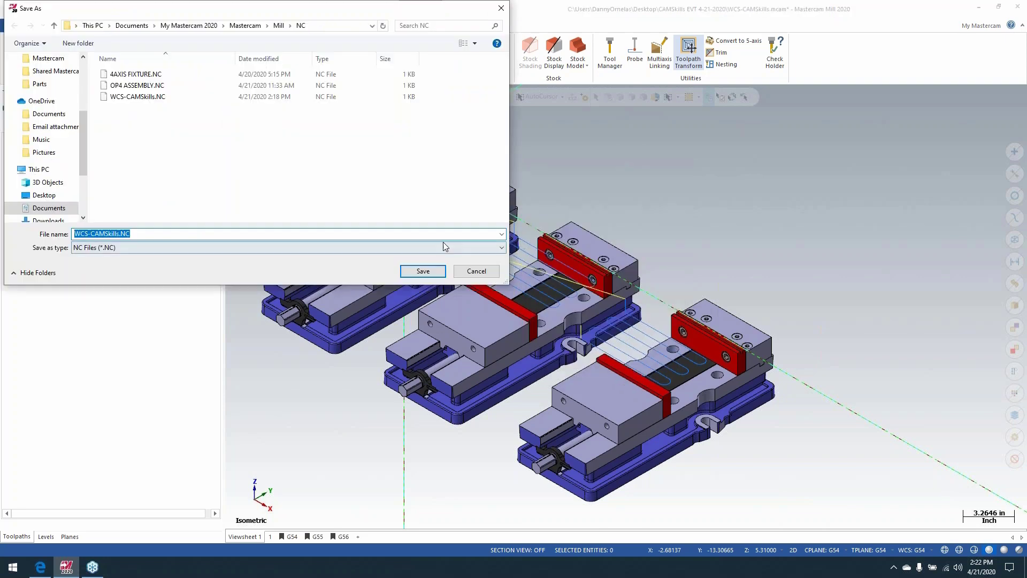
{"action": "left_click", "coordinate": [423, 271]}
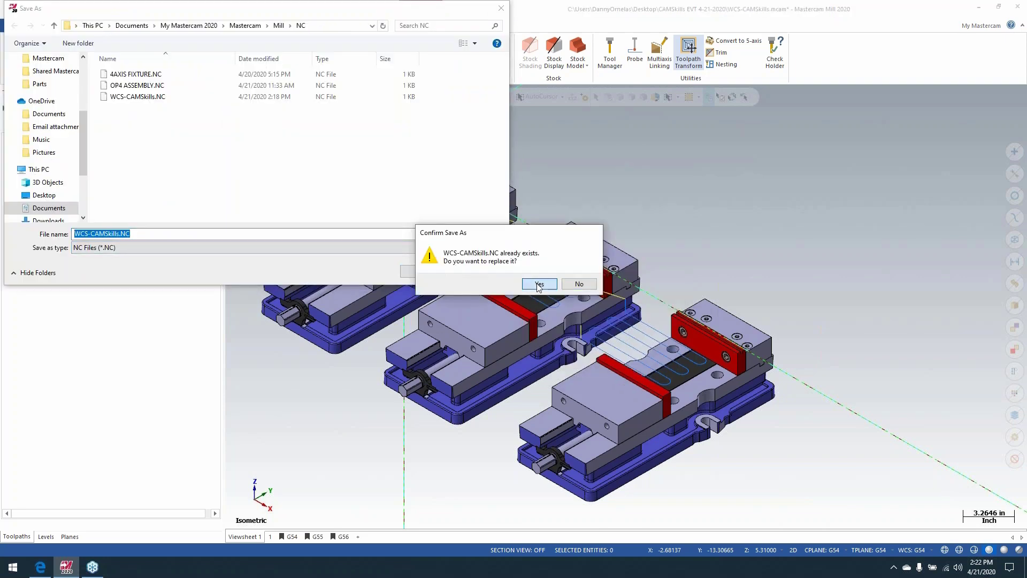
{"action": "left_click", "coordinate": [539, 284]}
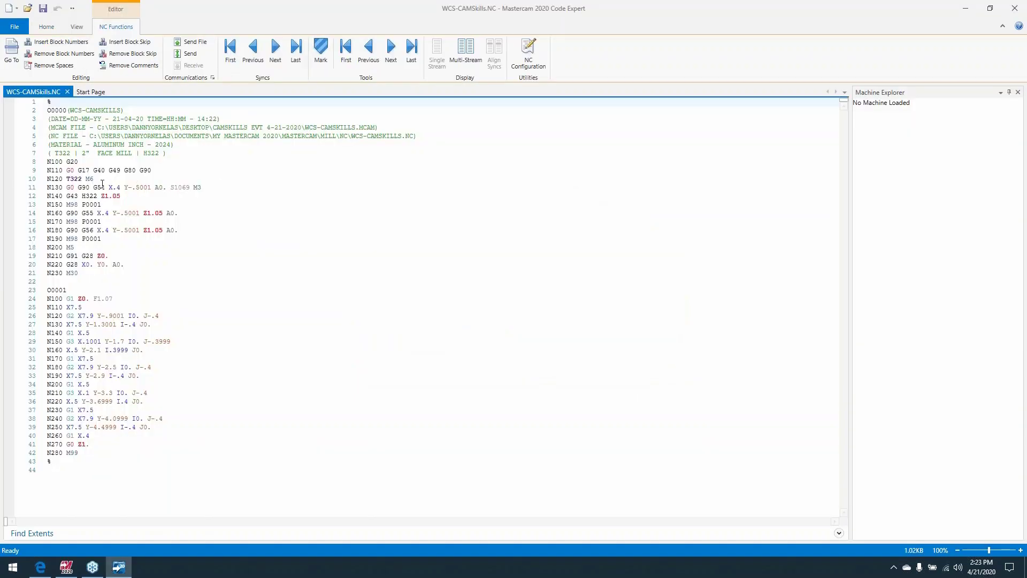
Examine the G54, G55 and G56 work offset lines and the M98 P0001 subprogram call in the posted code.
{"action": "left_click", "coordinate": [102, 185]}
{"action": "left_click", "coordinate": [94, 212]}
{"action": "left_click", "coordinate": [98, 230]}
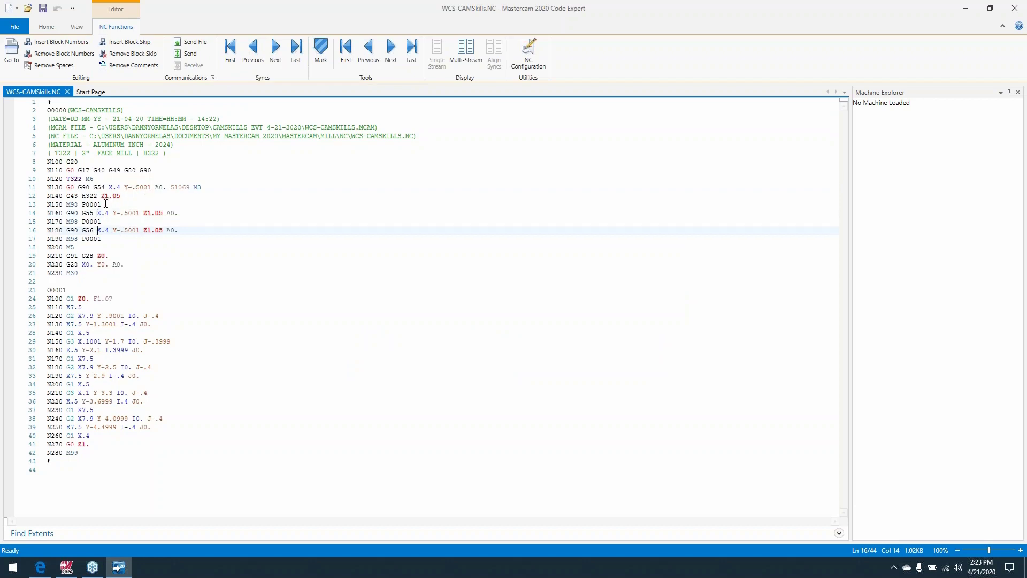
{"action": "left_click_drag", "start_coordinate": [105, 204], "coordinate": [67, 204]}
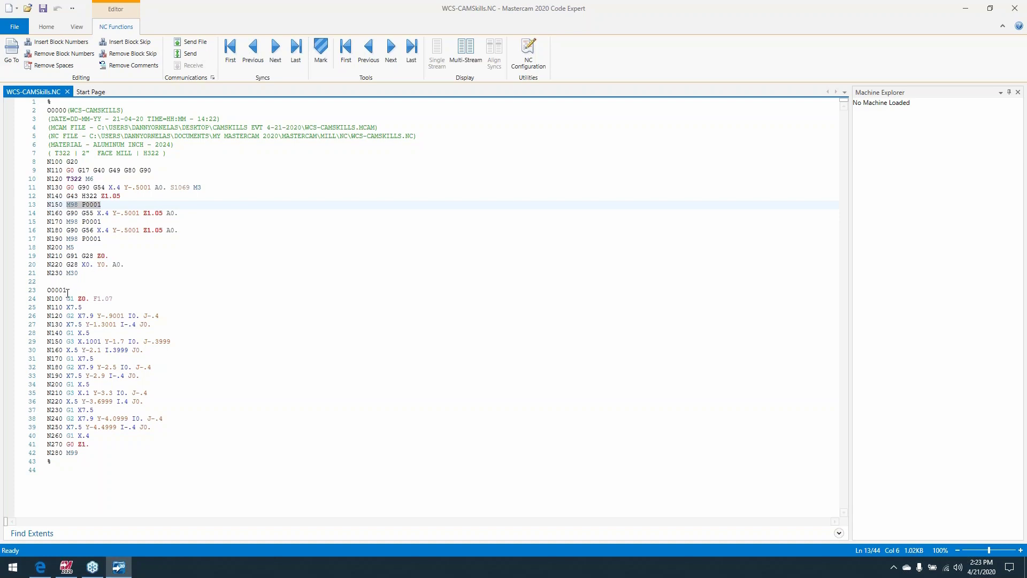
Examine the O0001 subprogram block through its M99 return, along with the G55 and G56 lines and subprogram calls in the posted code.
{"action": "left_click_drag", "start_coordinate": [67, 292], "coordinate": [47, 291]}
{"action": "left_click_drag", "start_coordinate": [83, 453], "coordinate": [47, 290]}
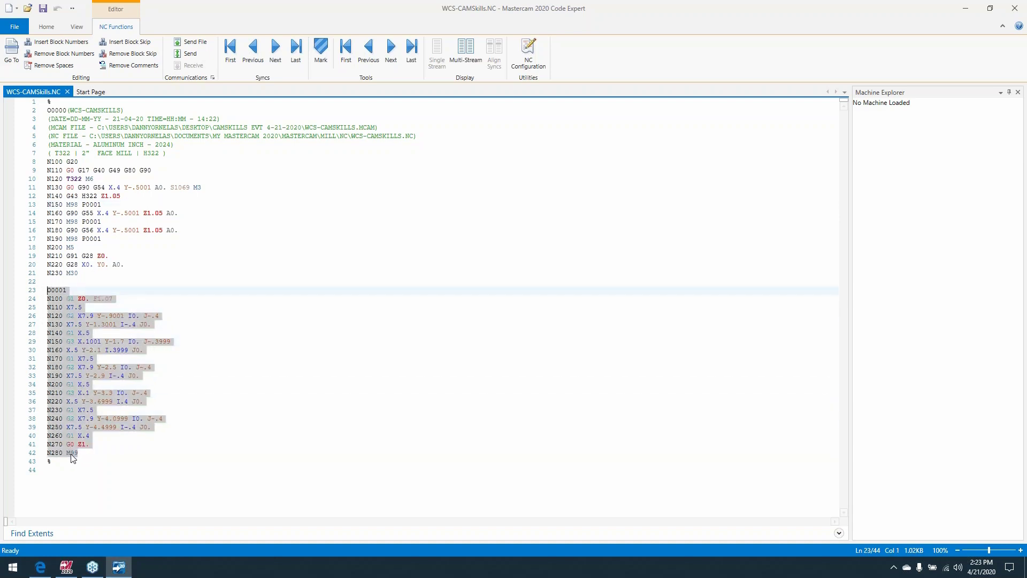
{"action": "left_click_drag", "start_coordinate": [78, 454], "coordinate": [61, 452]}
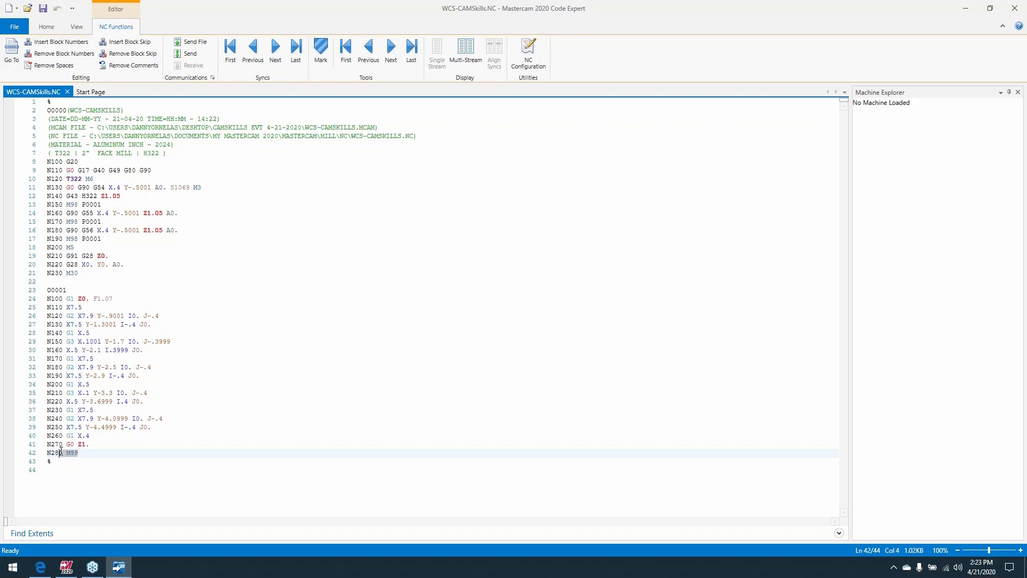
{"action": "left_click", "coordinate": [78, 213]}
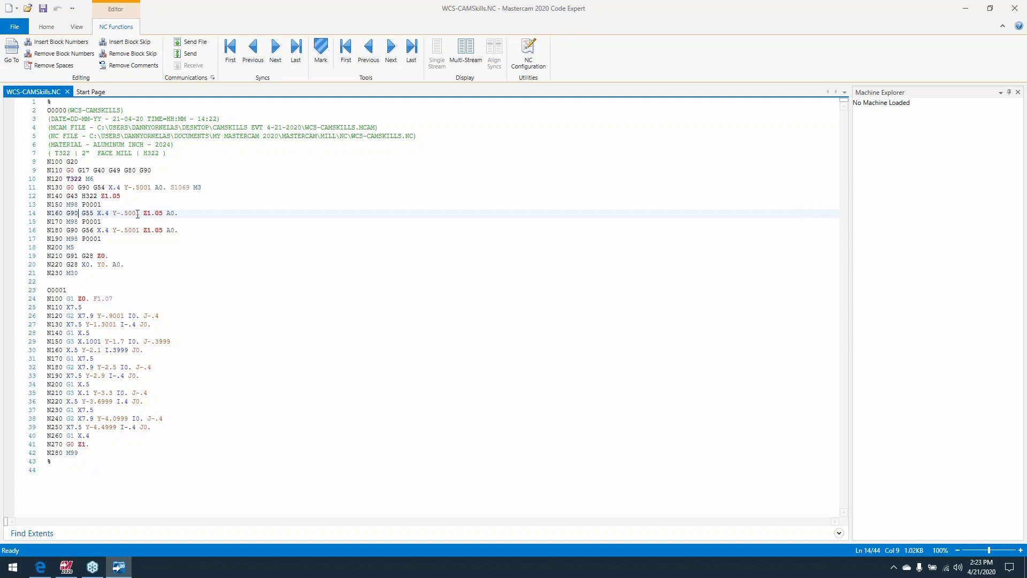
{"action": "left_click_drag", "start_coordinate": [106, 221], "coordinate": [78, 221]}
{"action": "left_click", "coordinate": [86, 231]}
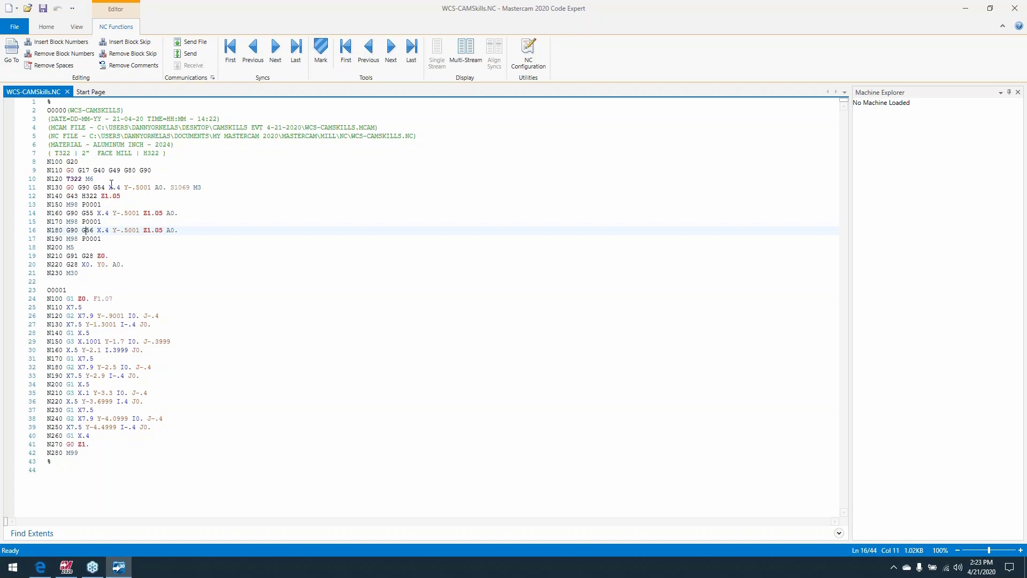
{"action": "left_click_drag", "start_coordinate": [83, 457], "coordinate": [122, 291]}
{"action": "left_click", "coordinate": [329, 333]}
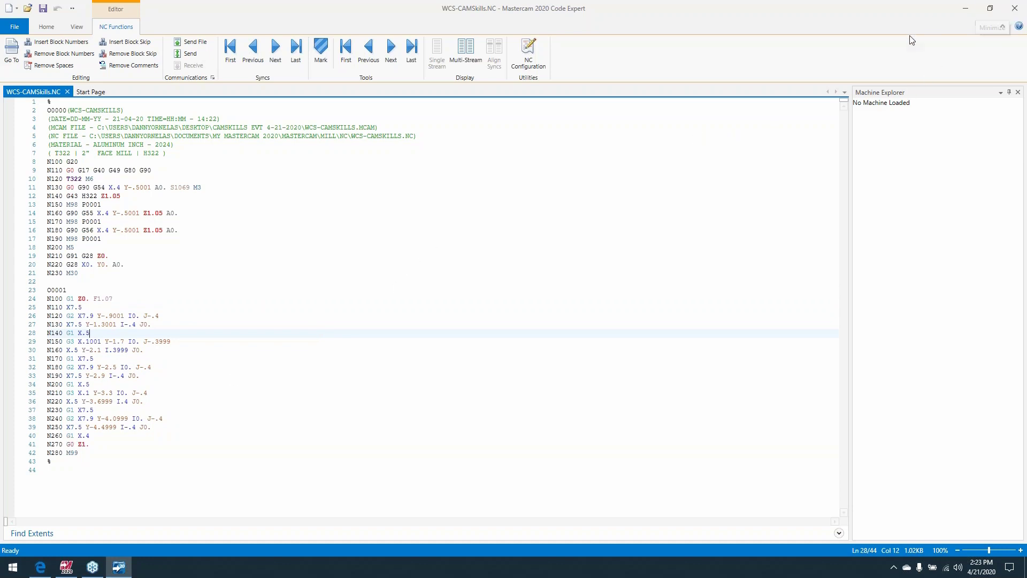
Close the posted NC code and review the translated facing toolpath across the three vises.
{"action": "left_click", "coordinate": [868, 308]}
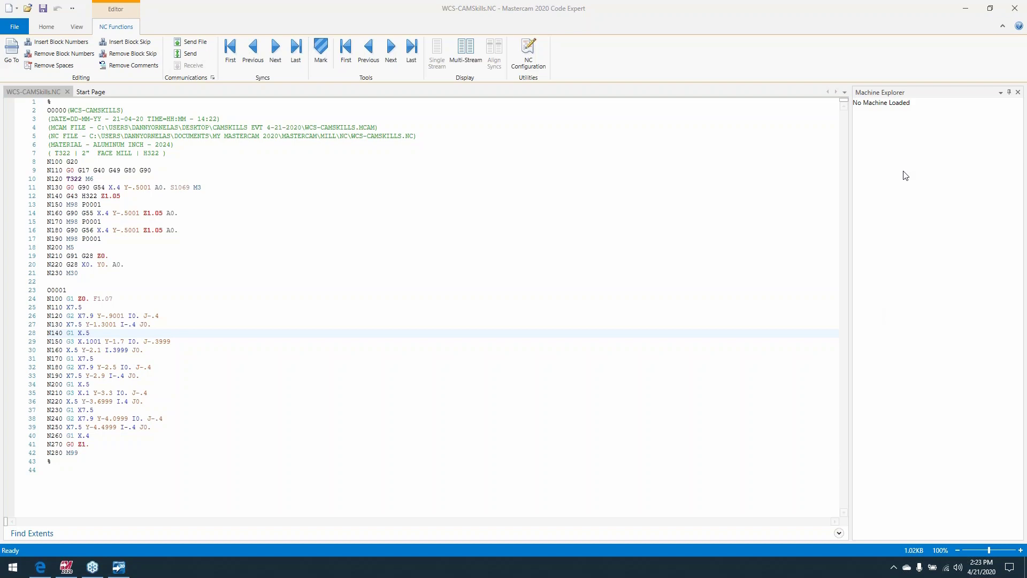
{"action": "left_click", "coordinate": [1014, 12]}
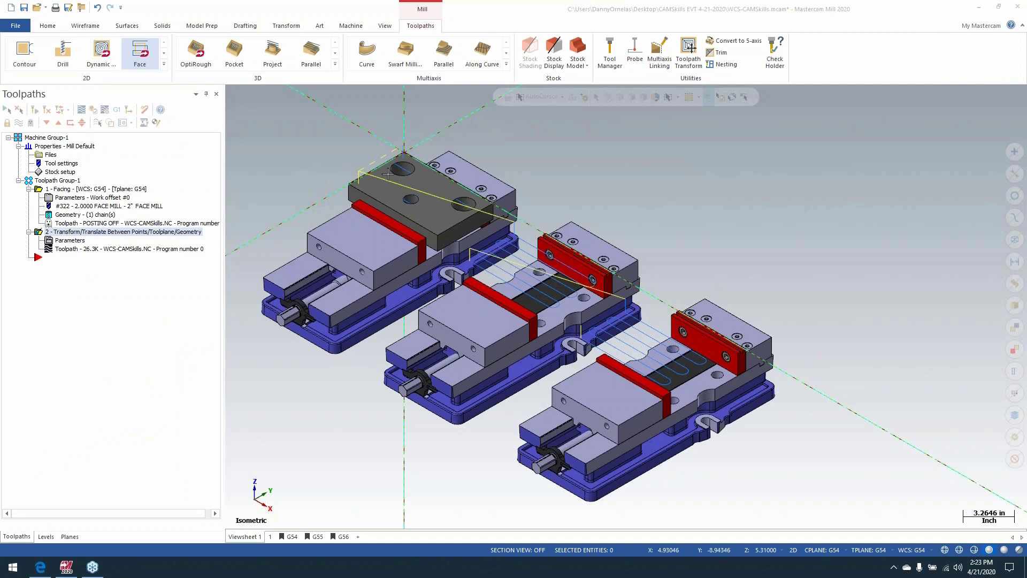
{"action": "middle_click_drag", "start_coordinate": [596, 186], "coordinate": [658, 203]}
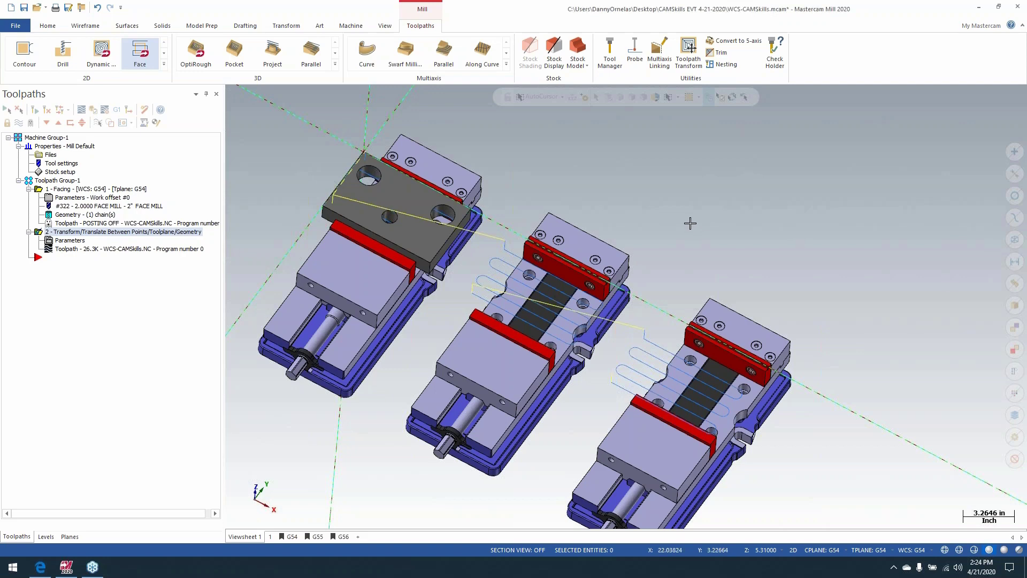
{"action": "middle_click_drag", "start_coordinate": [690, 224], "coordinate": [674, 196]}
{"action": "scroll", "coordinate": [673, 195], "scroll_direction": "down", "scroll_amount": 3}
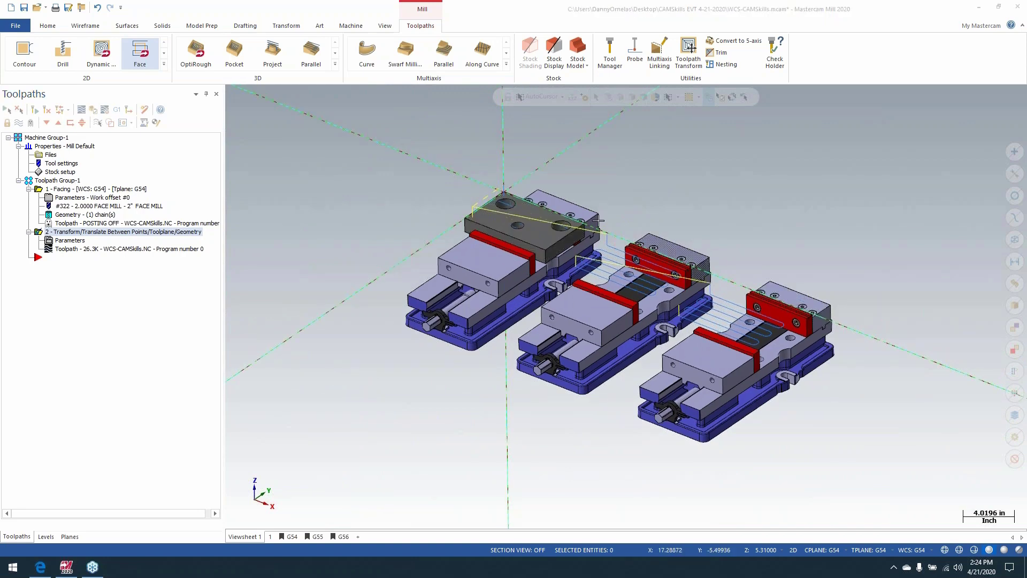
Delete the facing and transform operations from Toolpath Group-1.
{"action": "left_click", "coordinate": [293, 536]}
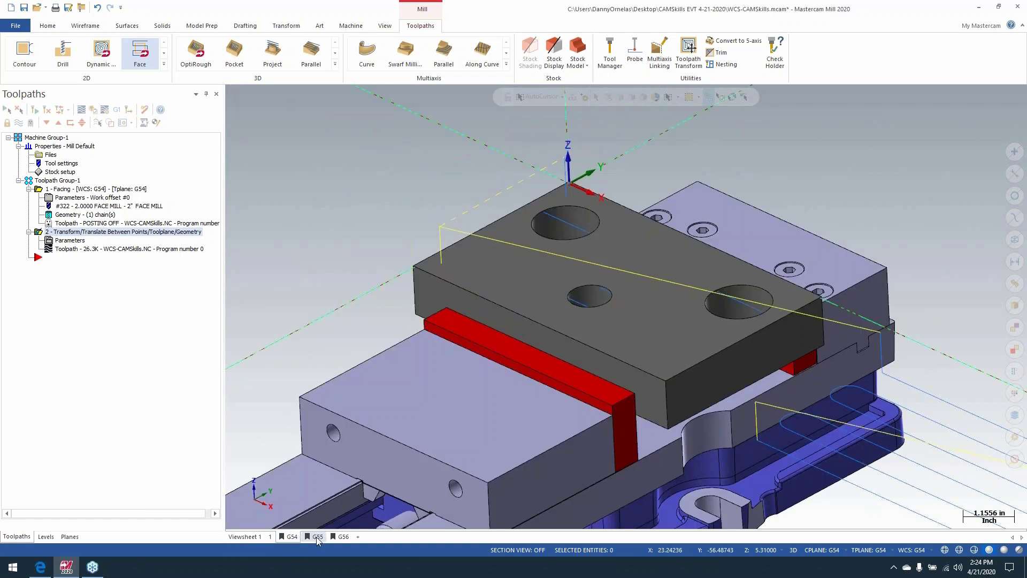
{"action": "left_click", "coordinate": [341, 536]}
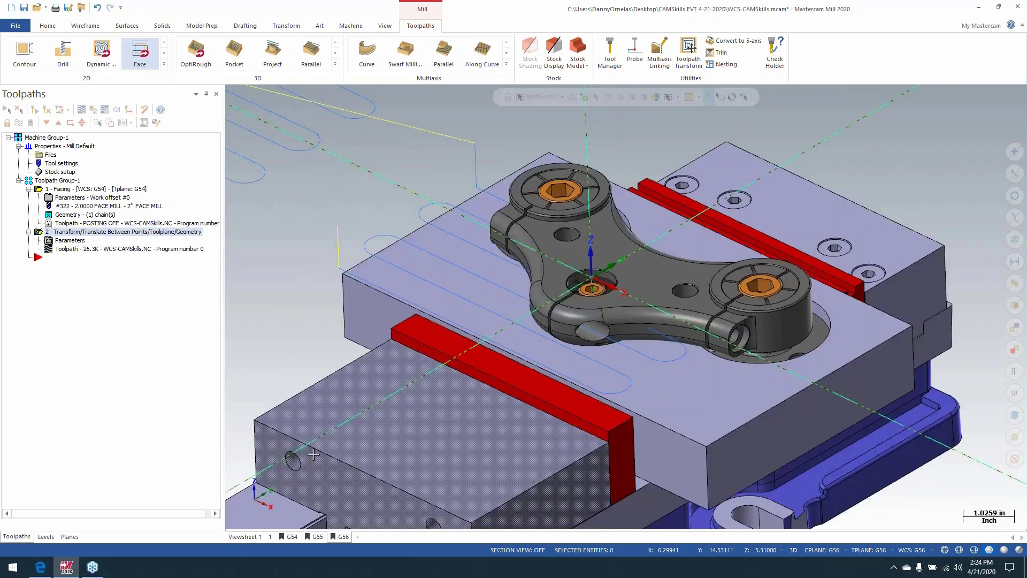
{"action": "left_click", "coordinate": [56, 181]}
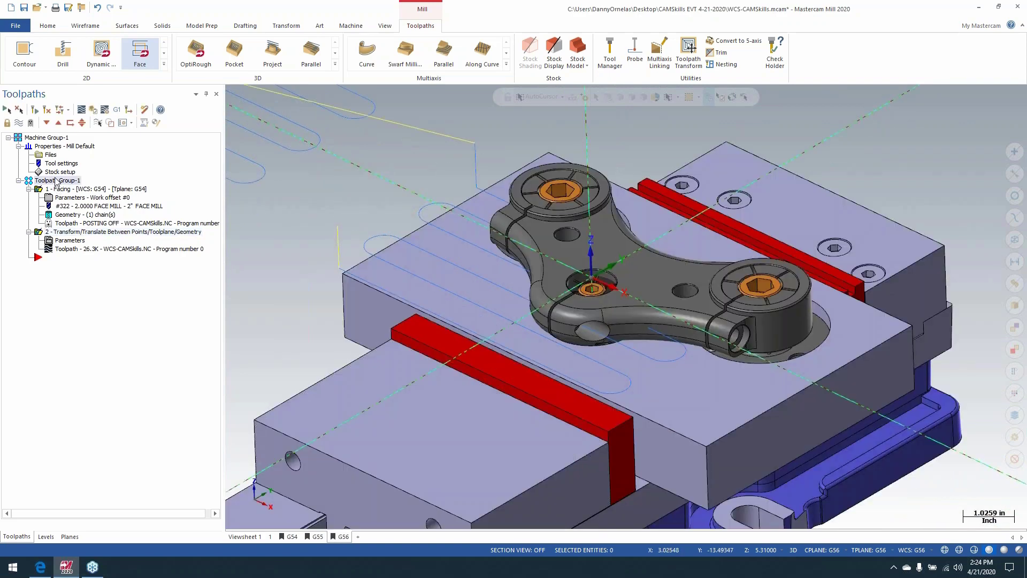
{"action": "key", "text": "Delete"}
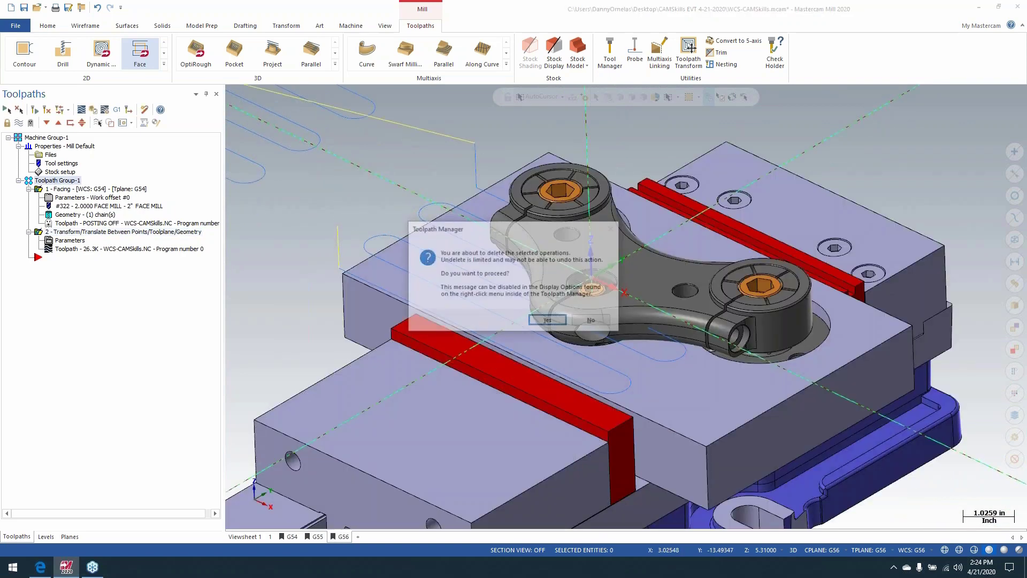
{"action": "key", "text": "Return"}
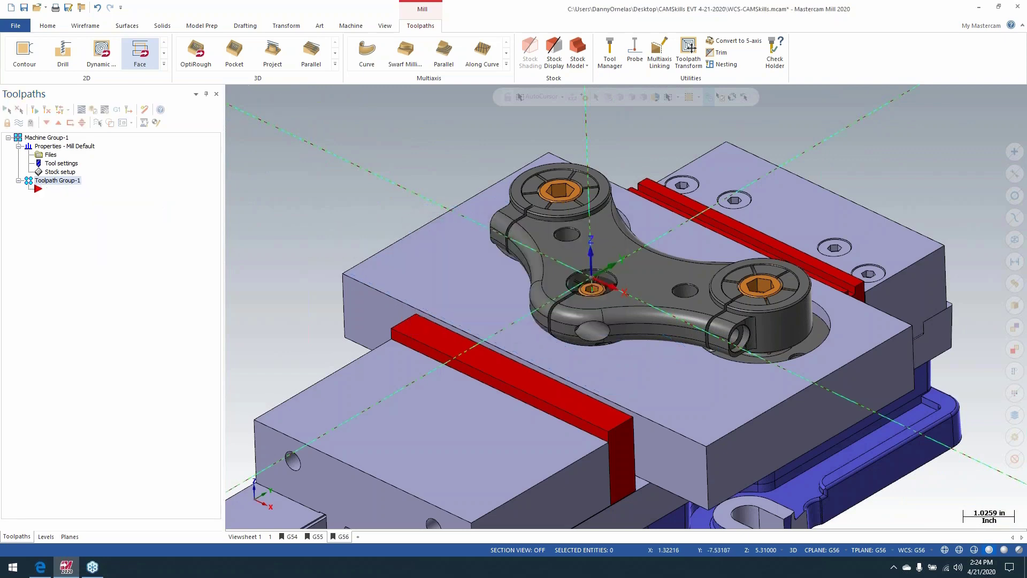
Restore bookmark 1 showing all three vises, isolate the part on the middle vise and fit it to the view.
{"action": "scroll", "coordinate": [374, 235], "scroll_direction": "down", "scroll_amount": 5}
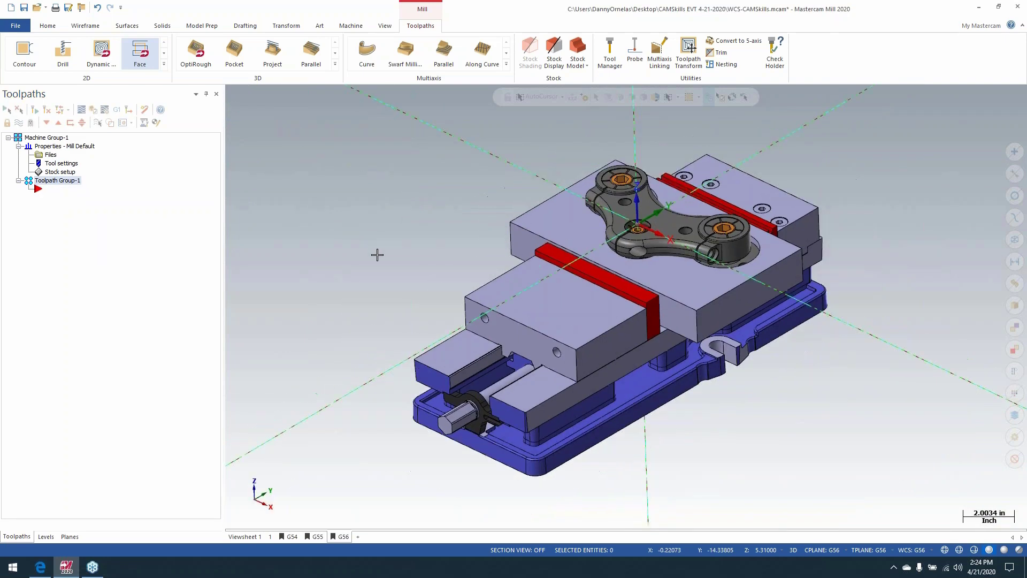
{"action": "left_click", "coordinate": [270, 537]}
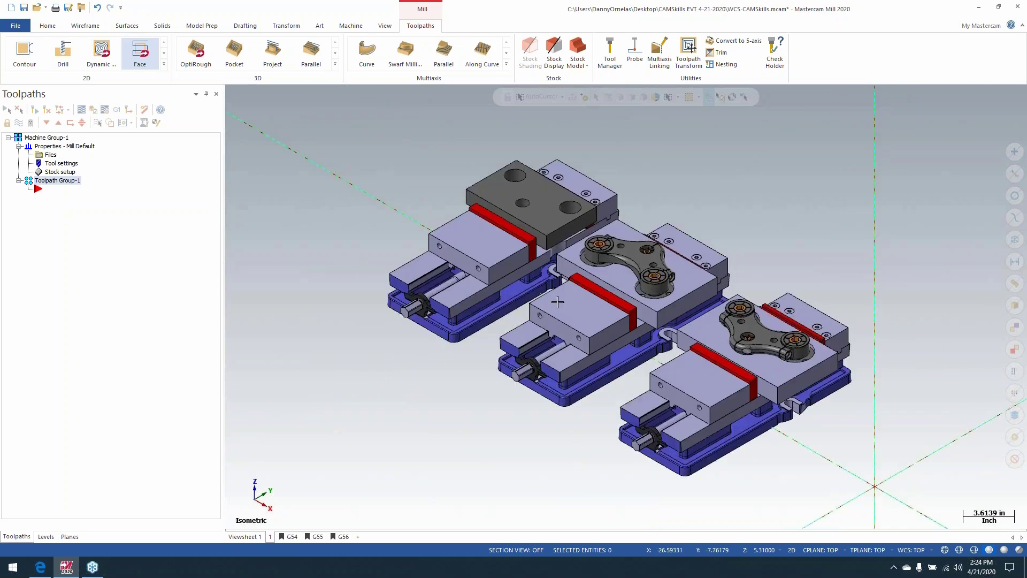
{"action": "left_click", "coordinate": [634, 262]}
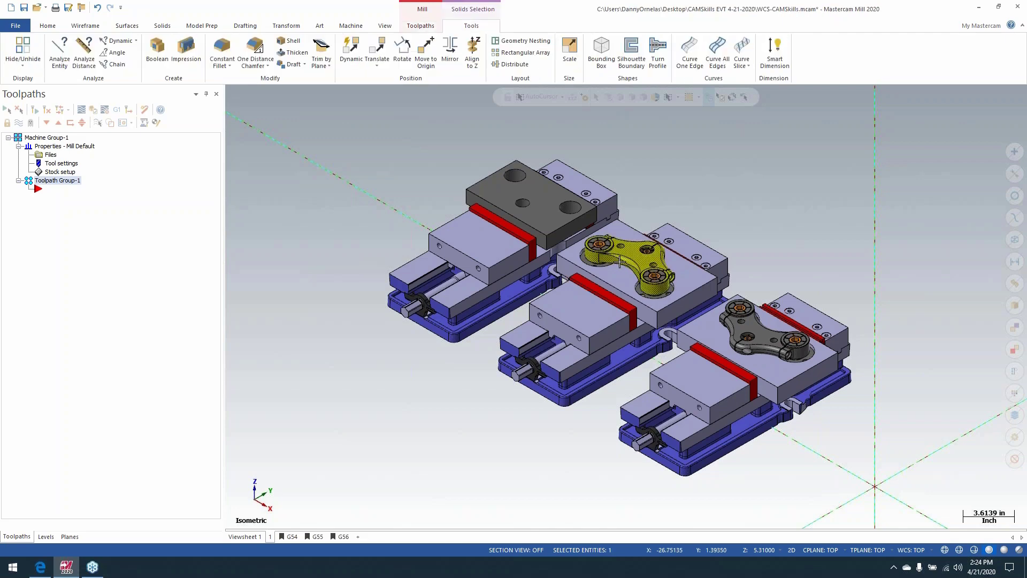
{"action": "key", "text": "alt+e"}
{"action": "key", "text": "alt+F1"}
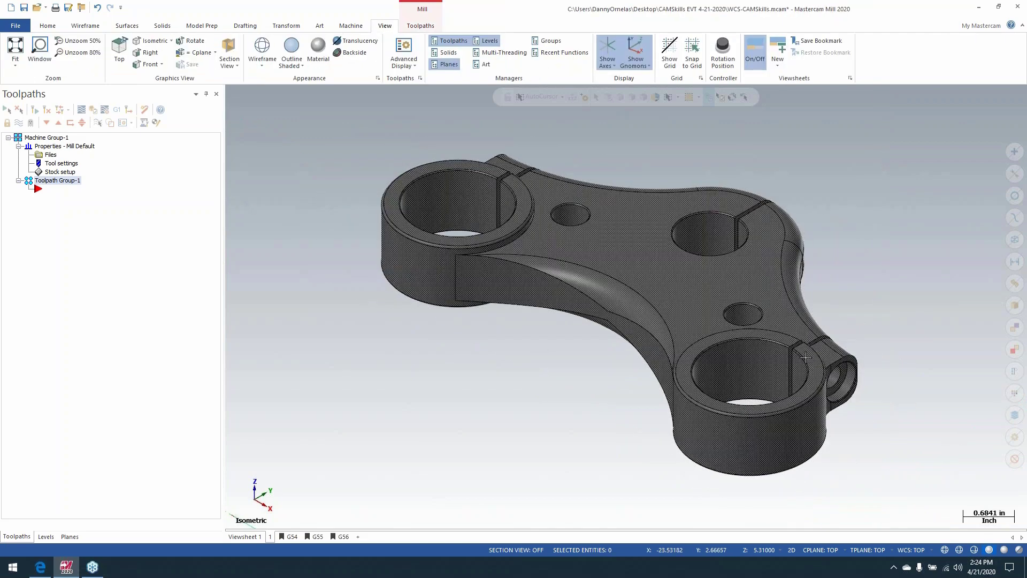
{"action": "scroll", "coordinate": [518, 380], "scroll_direction": "down", "scroll_amount": 1}
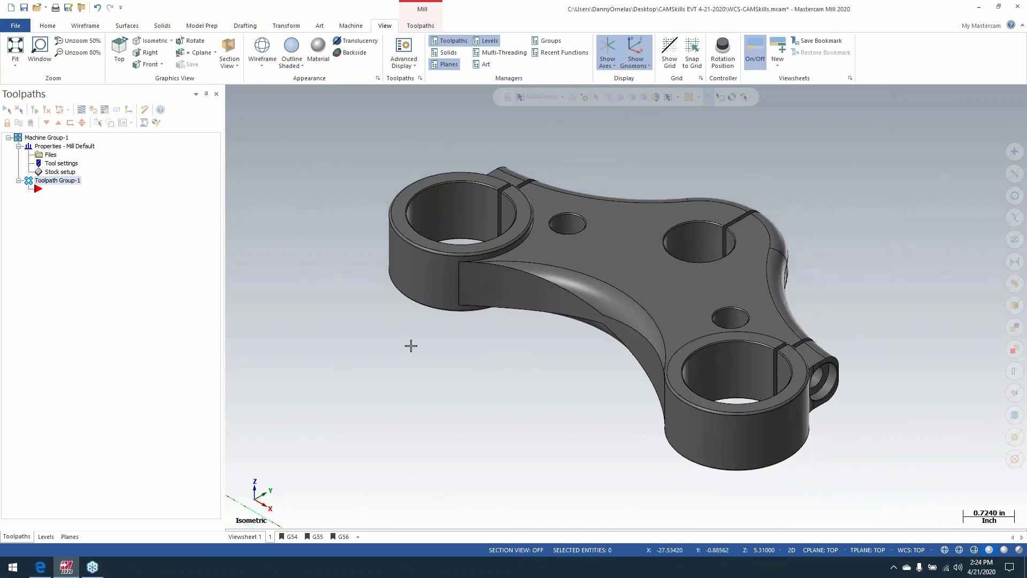
Bring back the hidden vises and fixtures, and isolate only the middle vise's part again.
{"action": "left_click", "coordinate": [242, 538]}
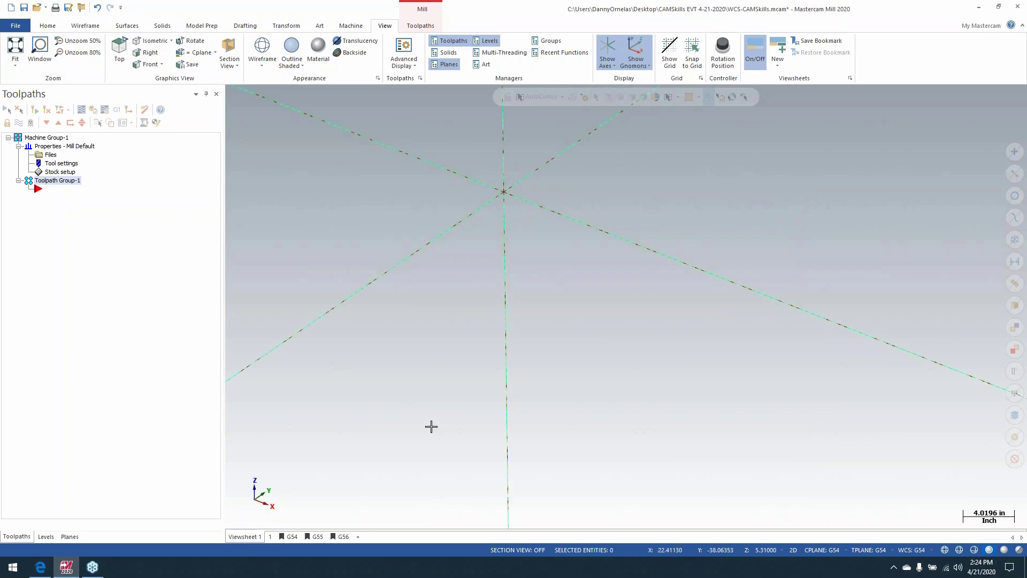
{"action": "left_click", "coordinate": [262, 538]}
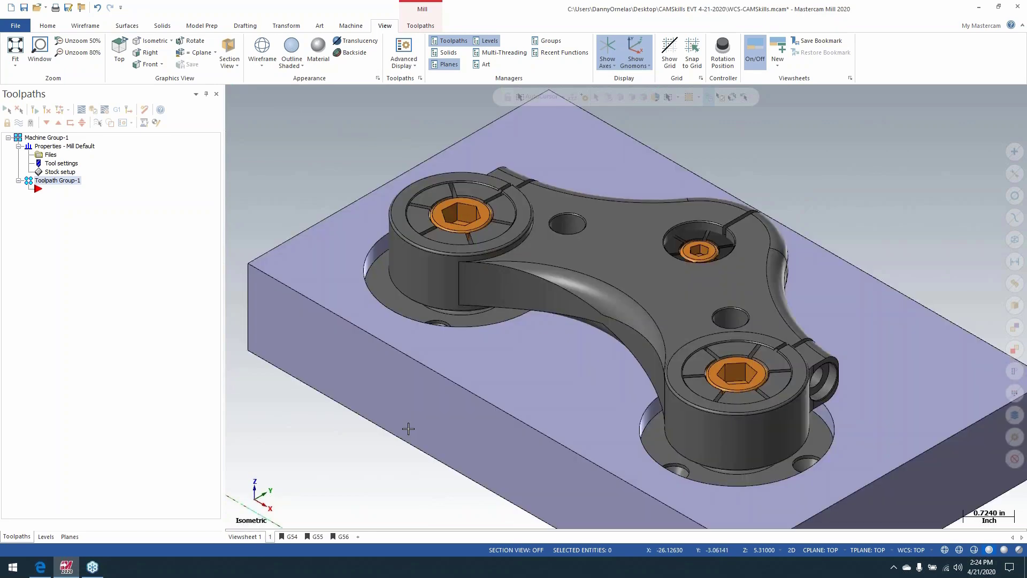
{"action": "scroll", "coordinate": [523, 350], "scroll_direction": "down", "scroll_amount": 10}
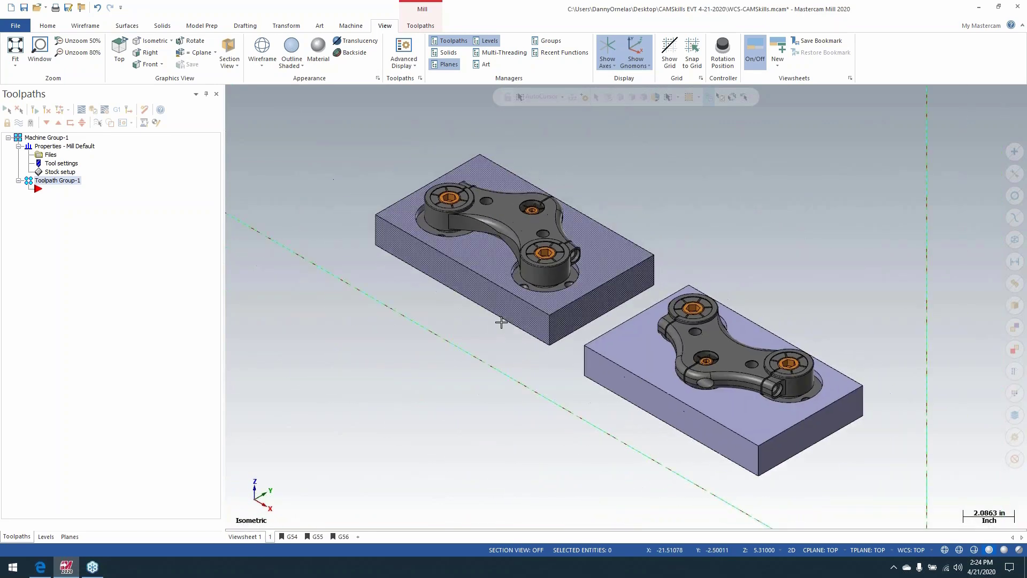
{"action": "left_click", "coordinate": [530, 271]}
{"action": "key", "text": "alt+e"}
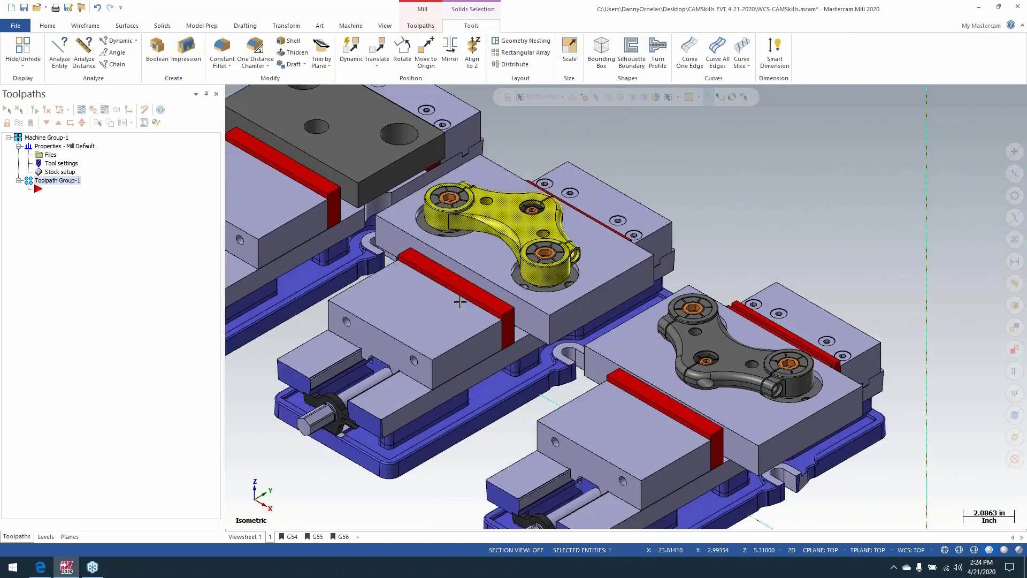
{"action": "key", "text": "alt+e"}
{"action": "scroll", "coordinate": [511, 319], "scroll_direction": "down", "scroll_amount": 5}
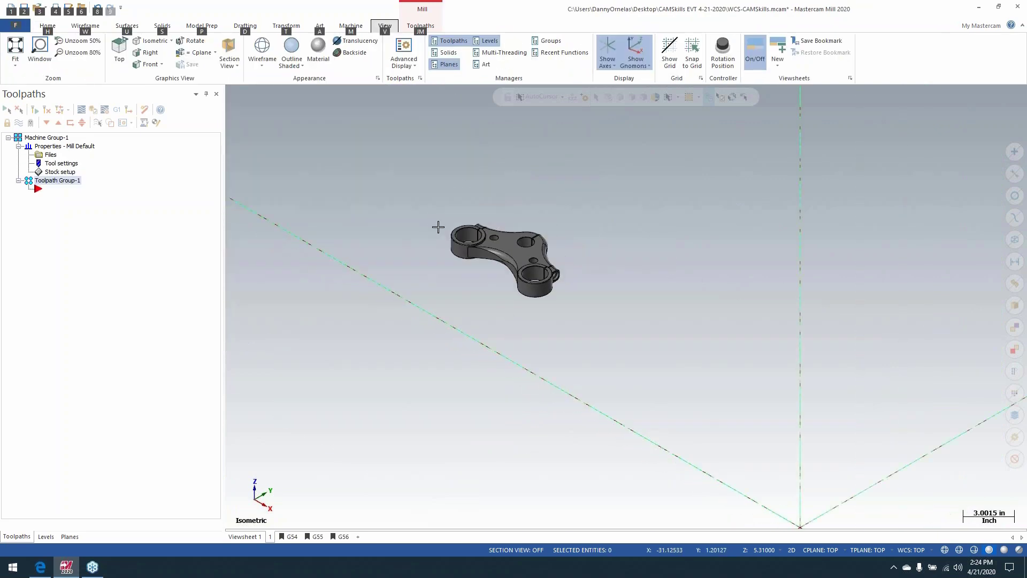
{"action": "scroll", "coordinate": [437, 227], "scroll_direction": "up", "scroll_amount": 6}
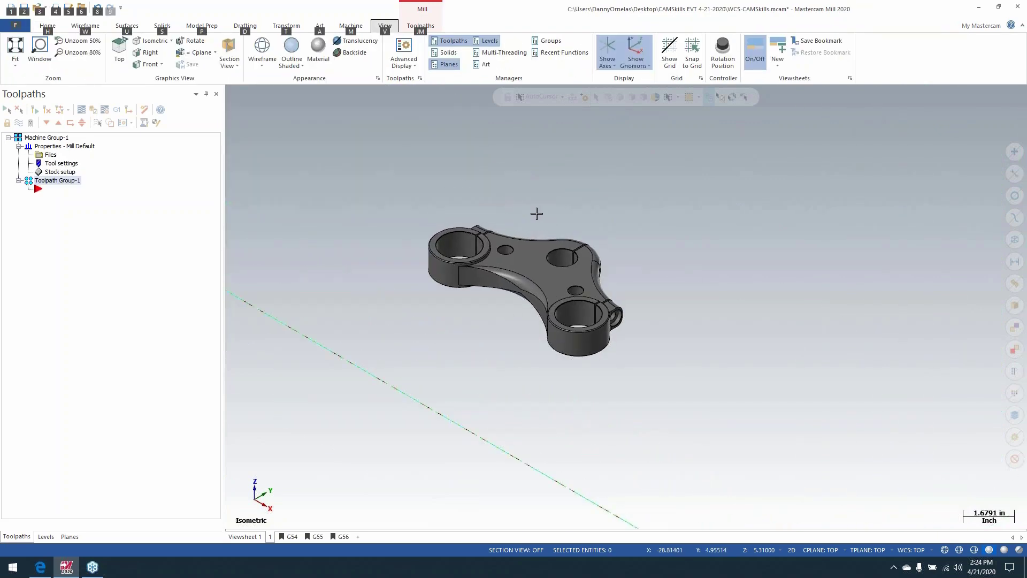
{"action": "mouse_move", "coordinate": [540, 213]}
{"action": "middle_mouse_down"}
{"action": "mouse_move", "coordinate": [548, 178]}
{"action": "mouse_move", "coordinate": [571, 217]}
{"action": "mouse_move", "coordinate": [550, 216]}
{"action": "middle_mouse_up"}
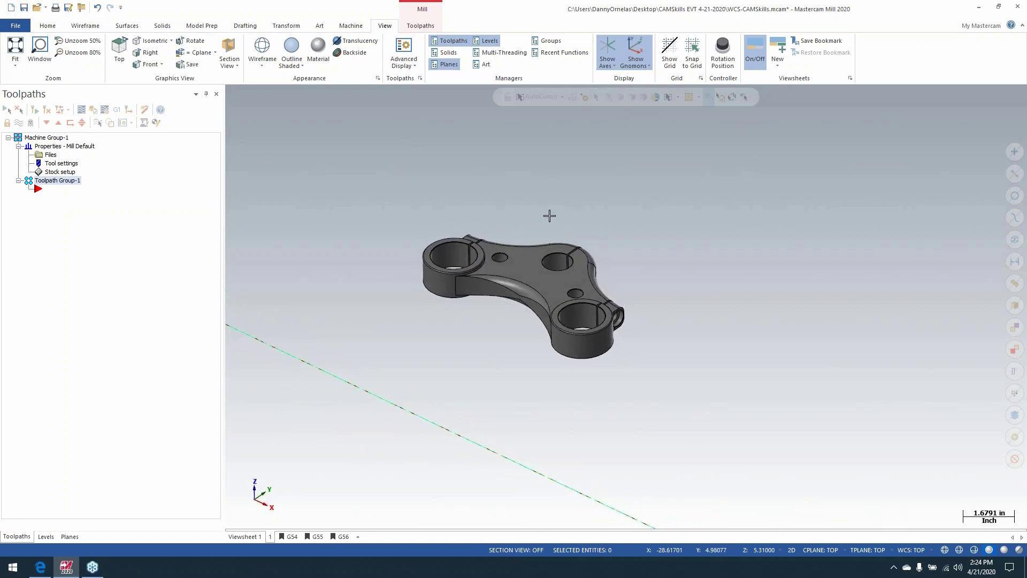
{"action": "scroll", "coordinate": [525, 217], "scroll_direction": "up", "scroll_amount": 4}
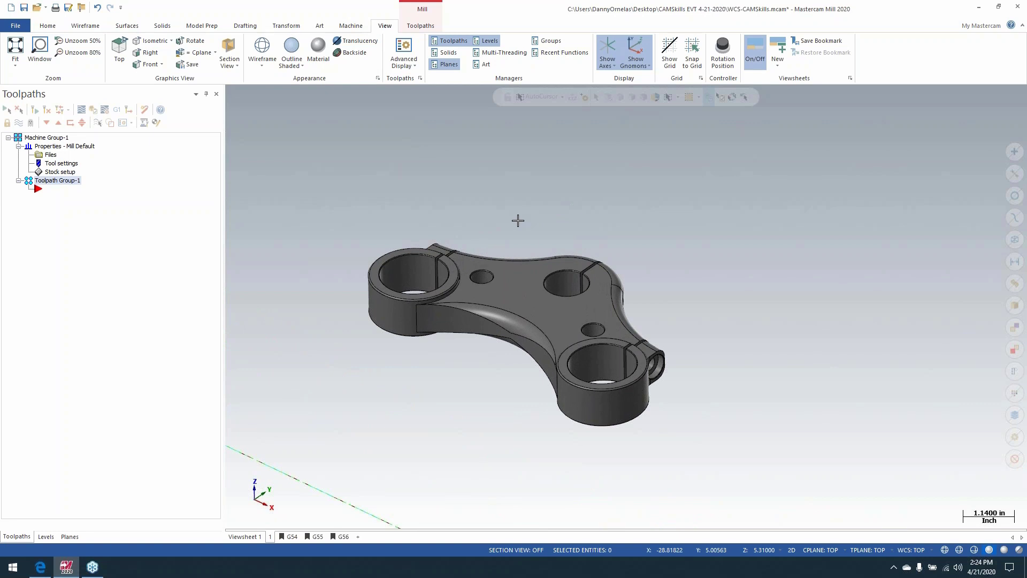
{"action": "mouse_move", "coordinate": [518, 219]}
{"action": "middle_mouse_down"}
{"action": "mouse_move", "coordinate": [516, 210]}
{"action": "mouse_move", "coordinate": [512, 223]}
{"action": "mouse_move", "coordinate": [538, 238]}
{"action": "mouse_move", "coordinate": [508, 215]}
{"action": "mouse_move", "coordinate": [489, 216]}
{"action": "middle_mouse_up"}
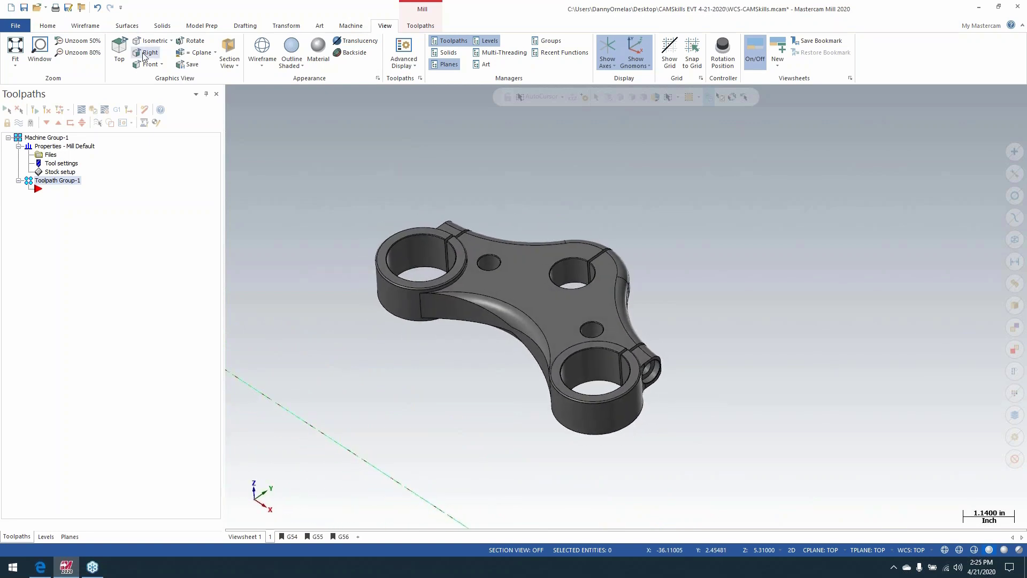
Switch construction mode to 3D and apply a rectangular bounding box to the isolated part.
{"action": "right_click", "coordinate": [293, 190]}
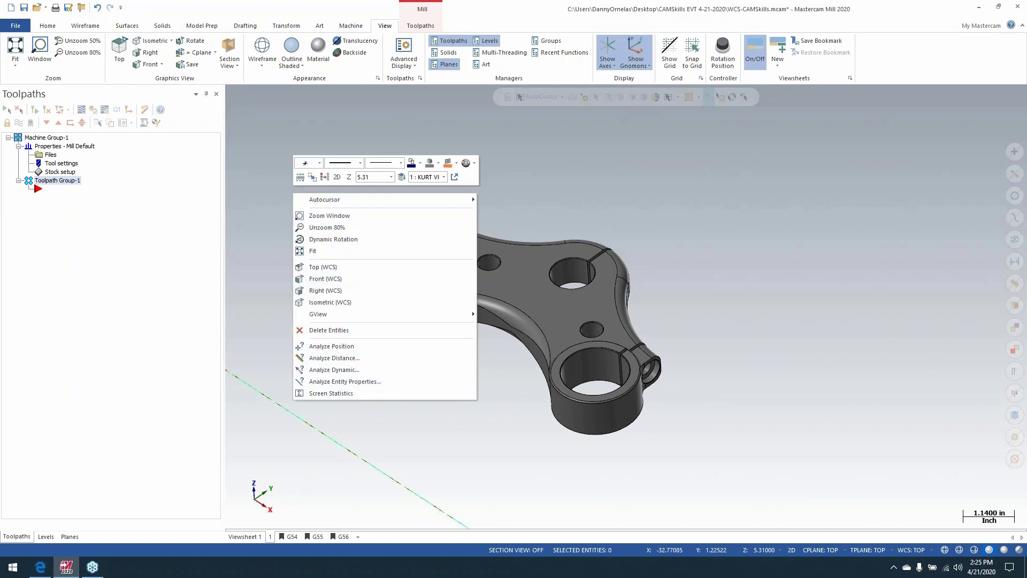
{"action": "left_click", "coordinate": [336, 177]}
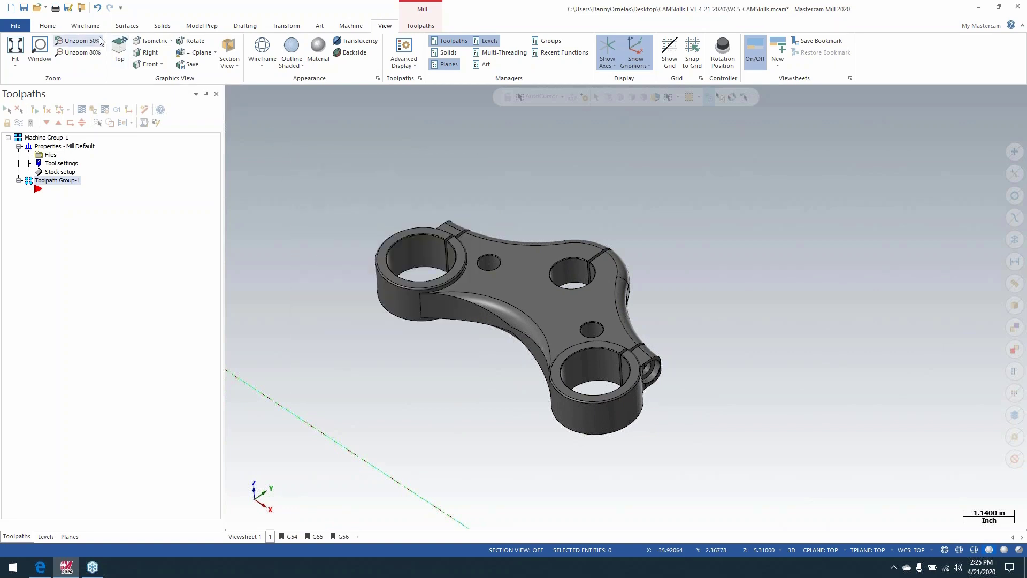
{"action": "left_click", "coordinate": [85, 26]}
{"action": "left_click", "coordinate": [374, 50]}
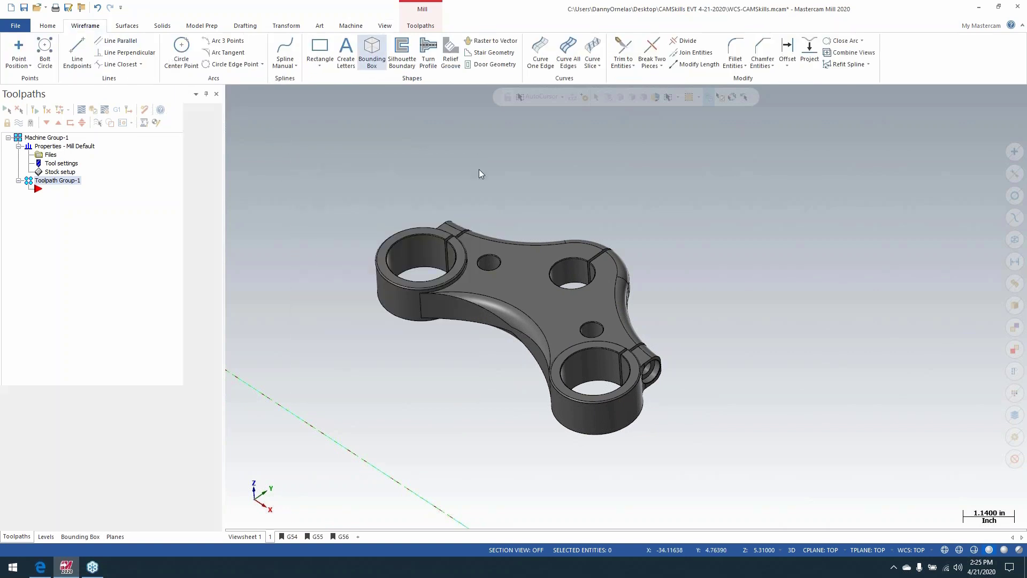
{"action": "left_click", "coordinate": [590, 366]}
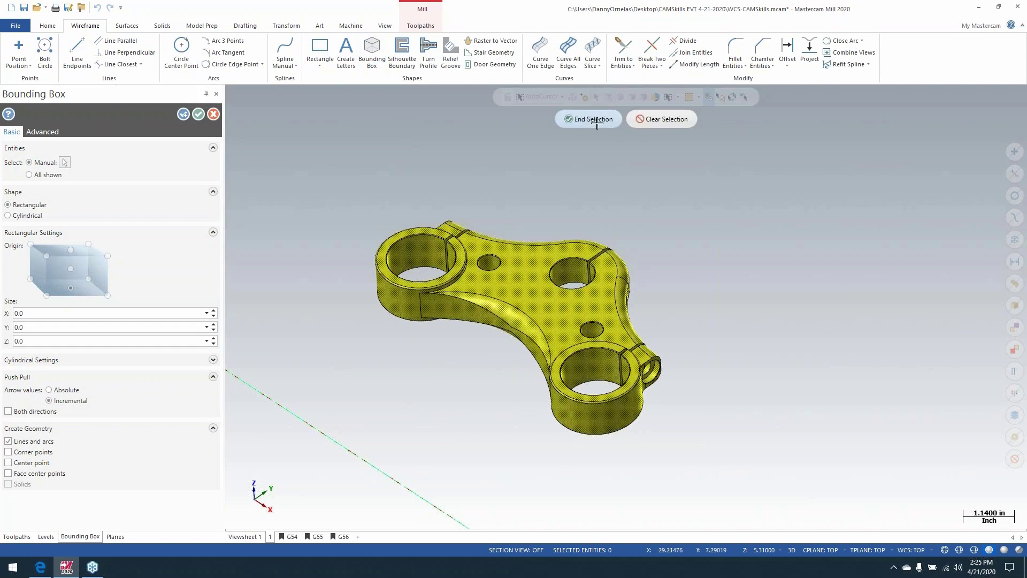
{"action": "left_click", "coordinate": [593, 119]}
Set the stock bounding box size to 8.0 in X and 5.0 in Y.
{"action": "double_click", "coordinate": [83, 313]}
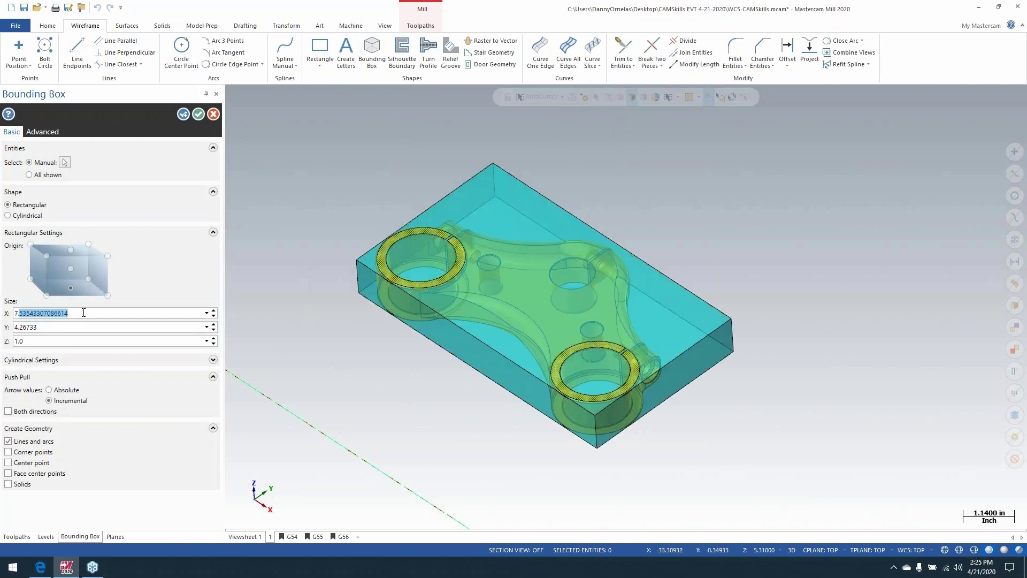
{"action": "left_click_drag", "start_coordinate": [83, 313], "coordinate": [9, 317]}
{"action": "type", "text": "8"}
{"action": "key", "text": "Tab"}
{"action": "type", "text": "5"}
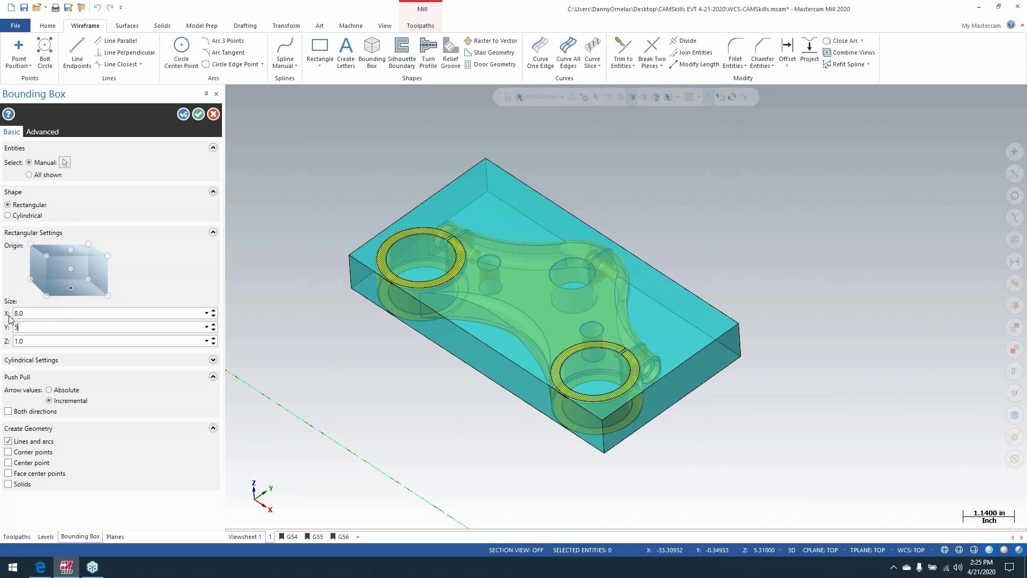
{"action": "key", "text": "Tab"}
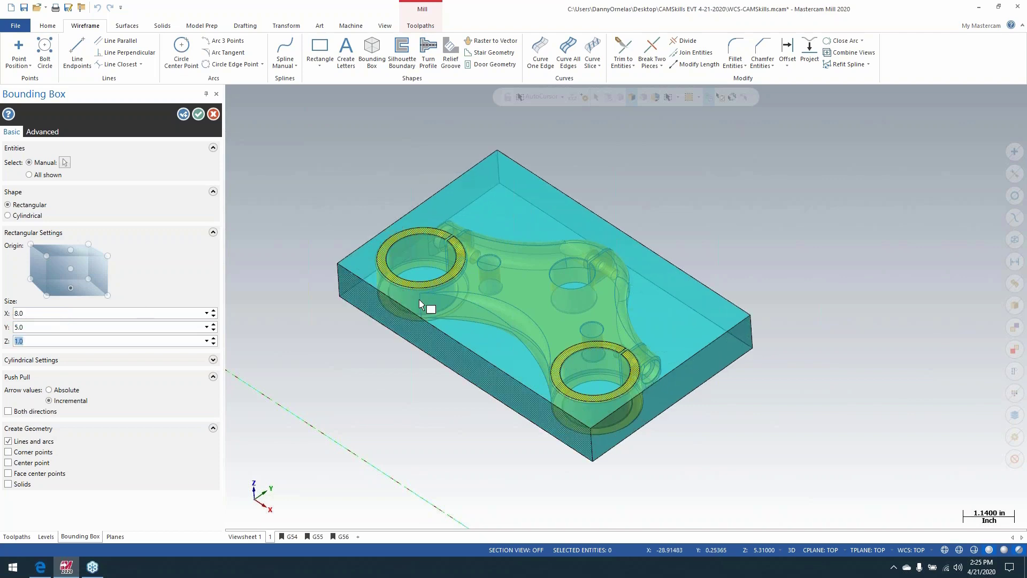
Extend the bounding box 0.125 in beyond both the part's upper and lower faces, and create it as lines and arcs.
{"action": "left_click", "coordinate": [542, 273]}
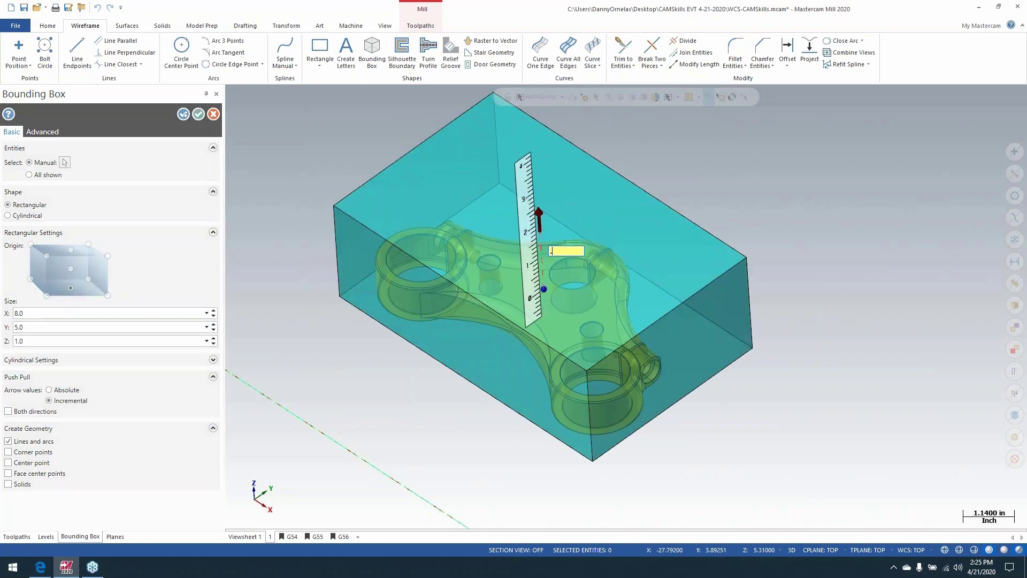
{"action": "left_click", "coordinate": [535, 295]}
{"action": "middle_click_drag", "start_coordinate": [493, 307], "coordinate": [486, 195]}
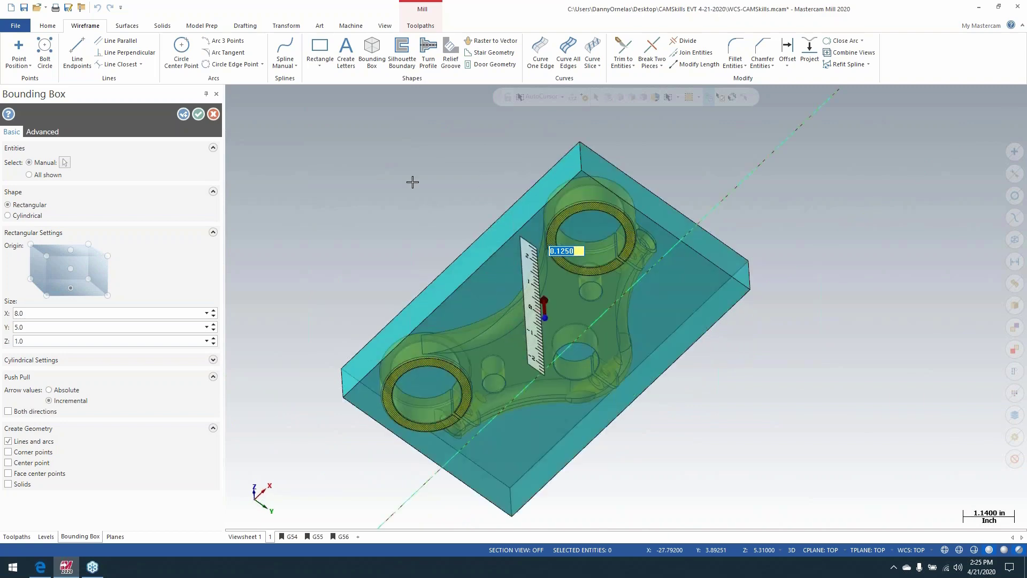
{"action": "key", "text": "Return"}
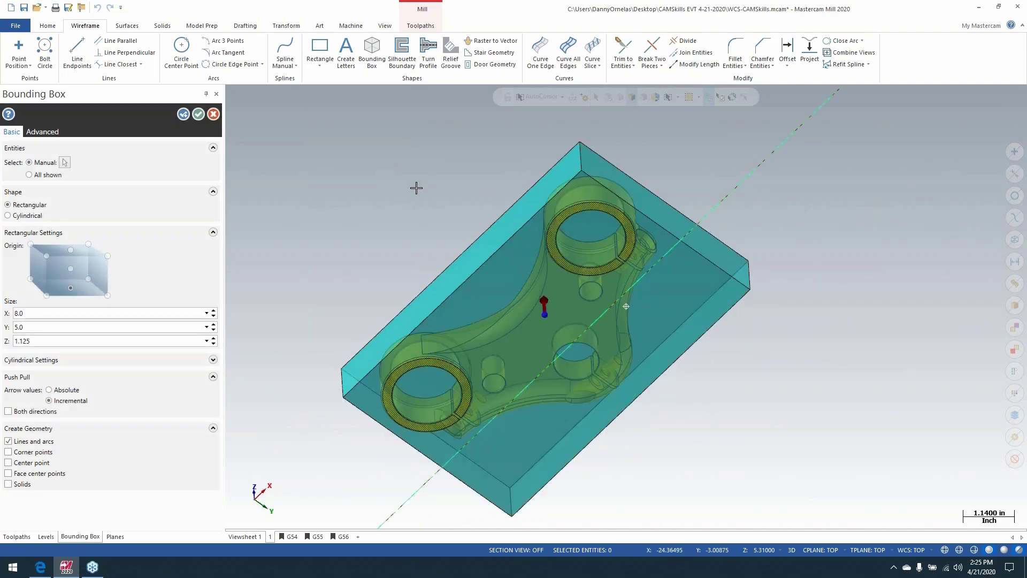
{"action": "middle_click_drag", "start_coordinate": [417, 188], "coordinate": [522, 355]}
{"action": "left_click", "coordinate": [550, 368]}
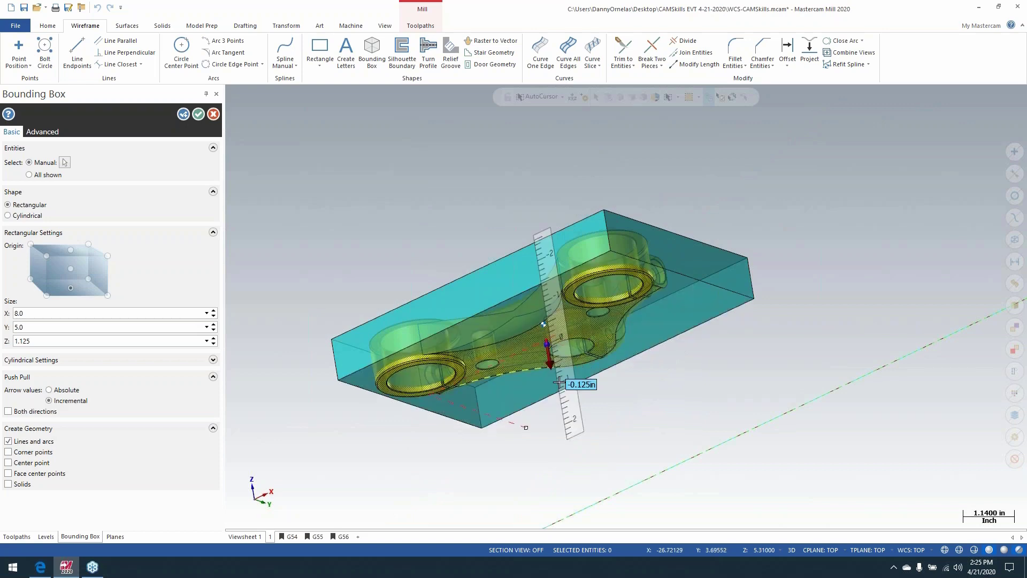
{"action": "left_click", "coordinate": [557, 404]}
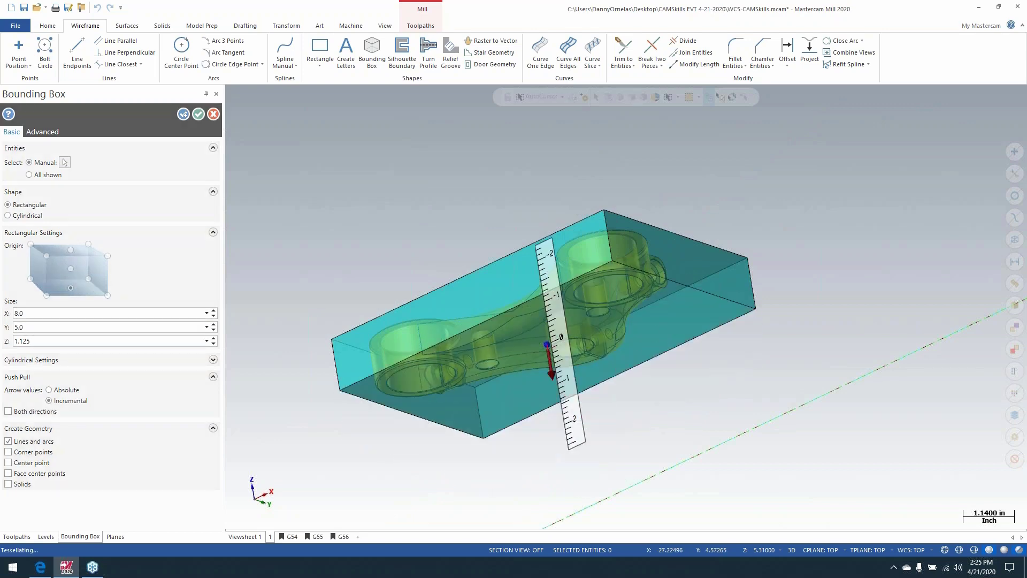
{"action": "key", "text": "Return"}
{"action": "left_click", "coordinate": [198, 114]}
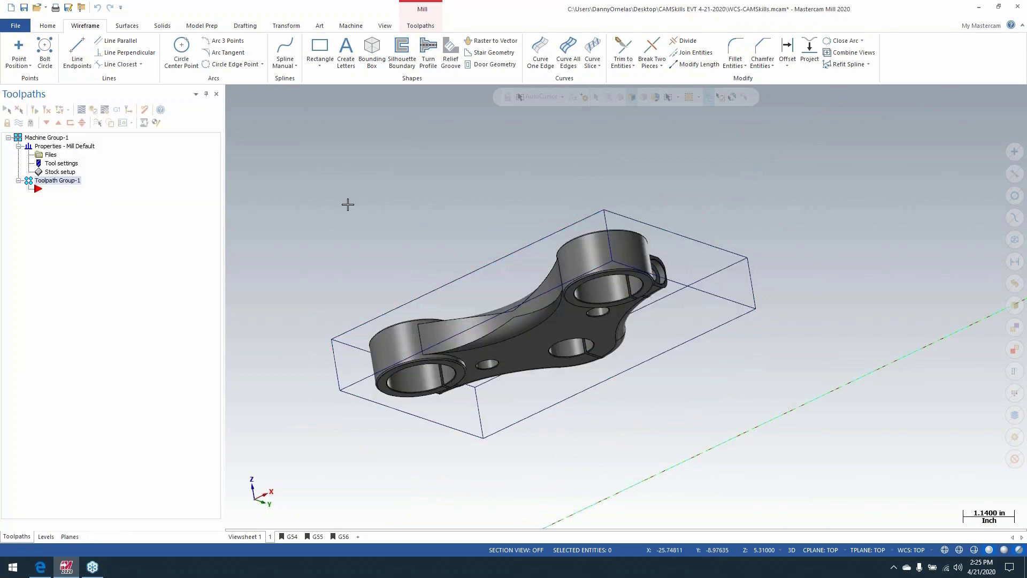
Create a plane named OP#1 at the centre of the stock box's top face with manual work offset 0.
{"action": "middle_click_drag", "start_coordinate": [404, 222], "coordinate": [410, 297]}
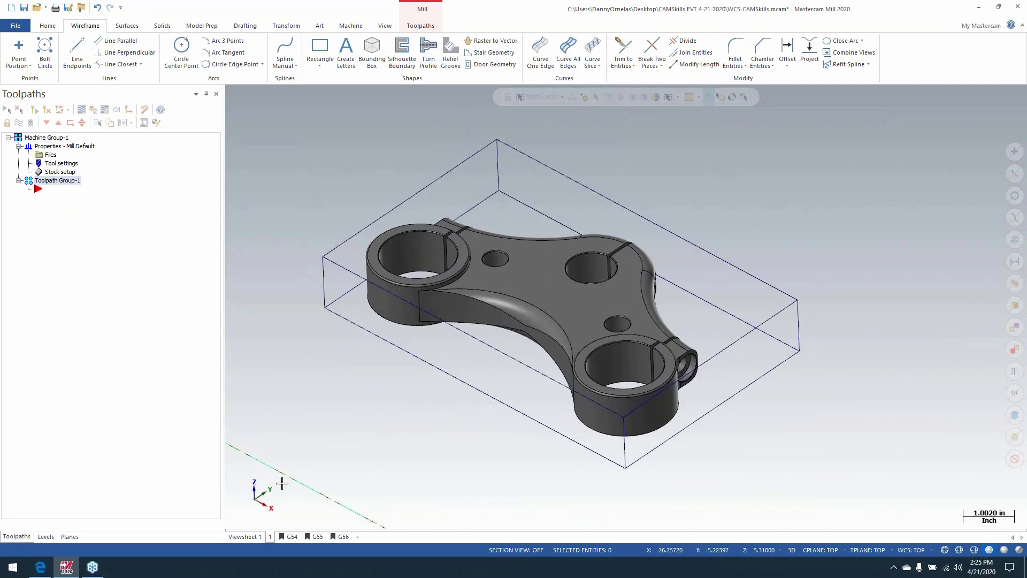
{"action": "left_click", "coordinate": [255, 476]}
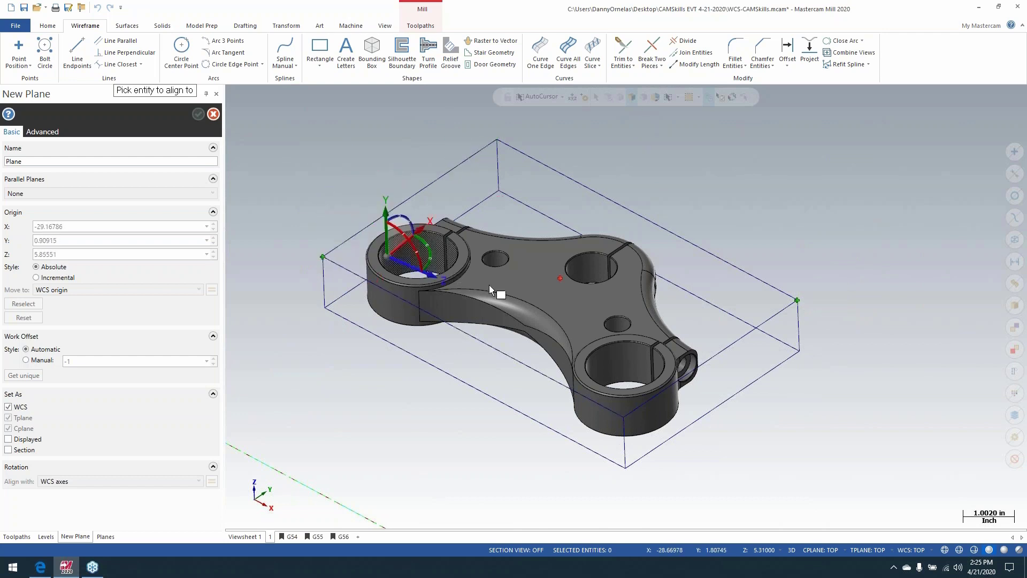
{"action": "left_click", "coordinate": [559, 281]}
{"action": "double_click", "coordinate": [90, 161]}
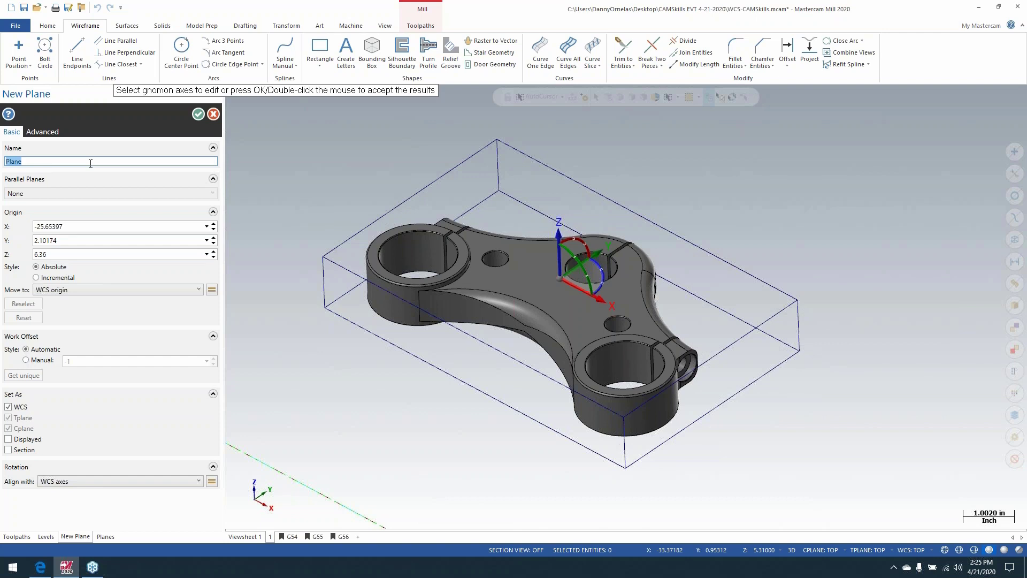
{"action": "type", "text": "OP#1"}
{"action": "left_click", "coordinate": [26, 359]}
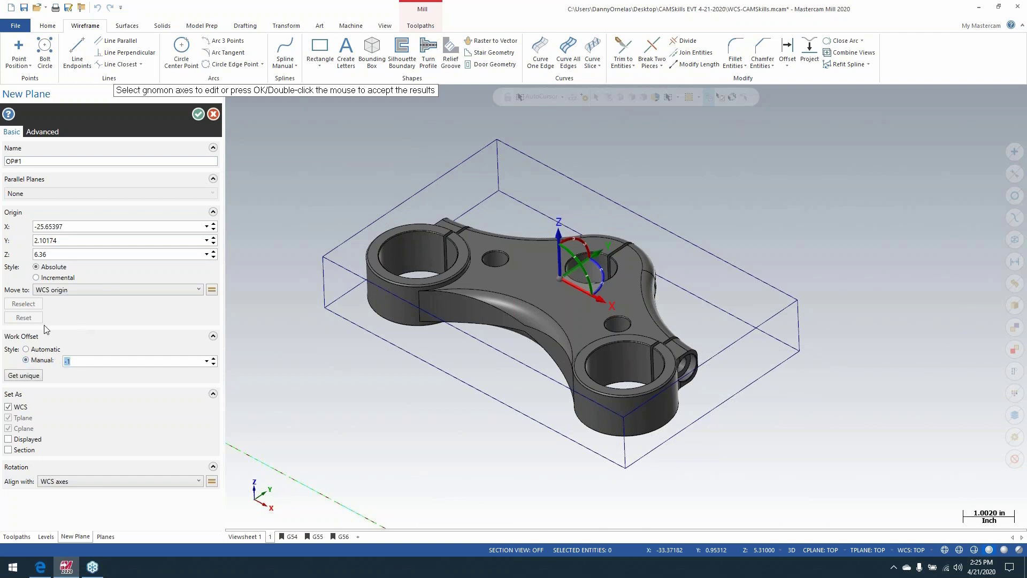
{"action": "type", "text": "0"}
{"action": "left_click", "coordinate": [197, 115]}
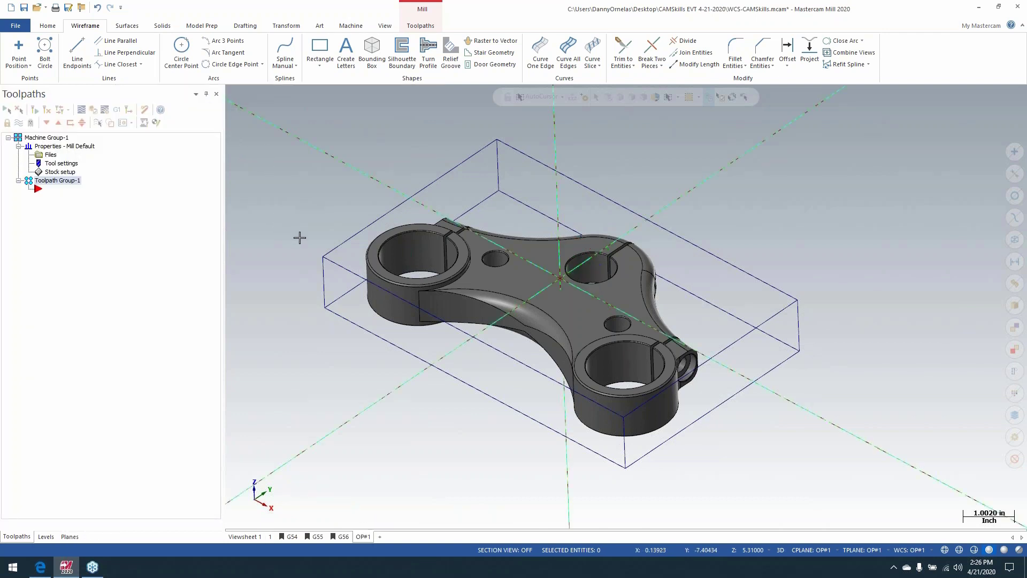
Duplicate the OP#1 plane and rename the copy OP#2.
{"action": "left_click", "coordinate": [69, 536]}
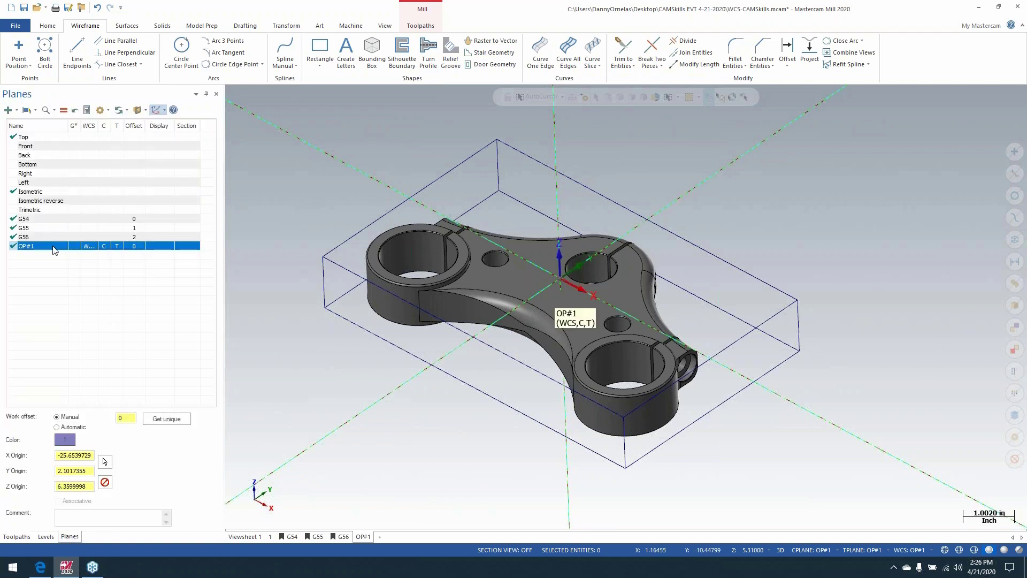
{"action": "right_click", "coordinate": [55, 249]}
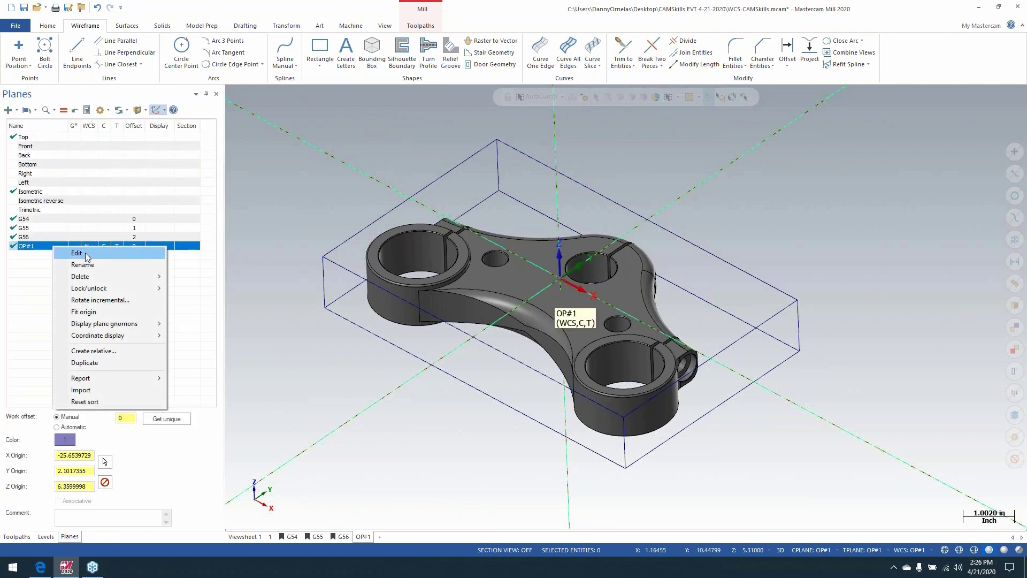
{"action": "left_click", "coordinate": [100, 362]}
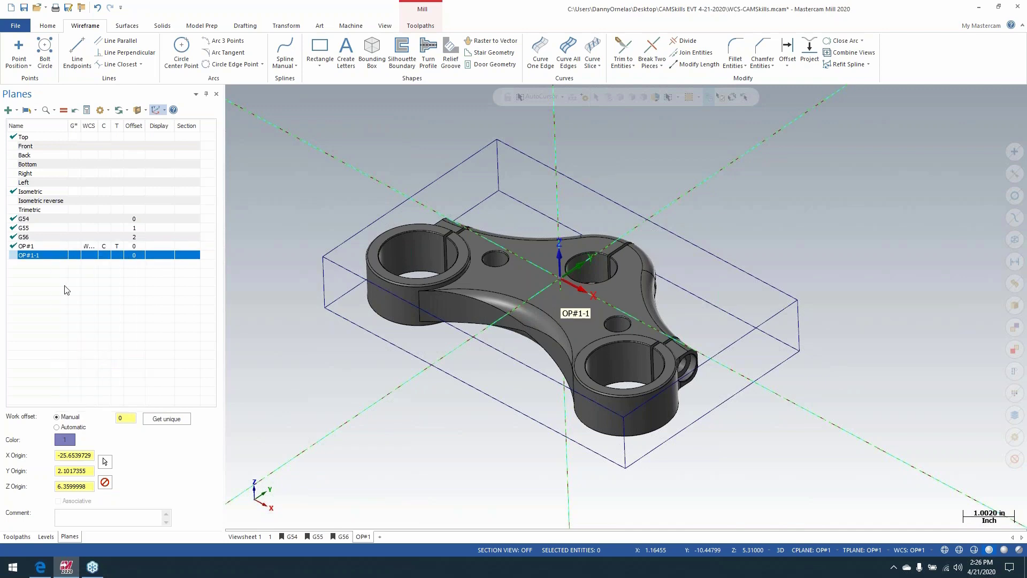
{"action": "right_click", "coordinate": [40, 255]}
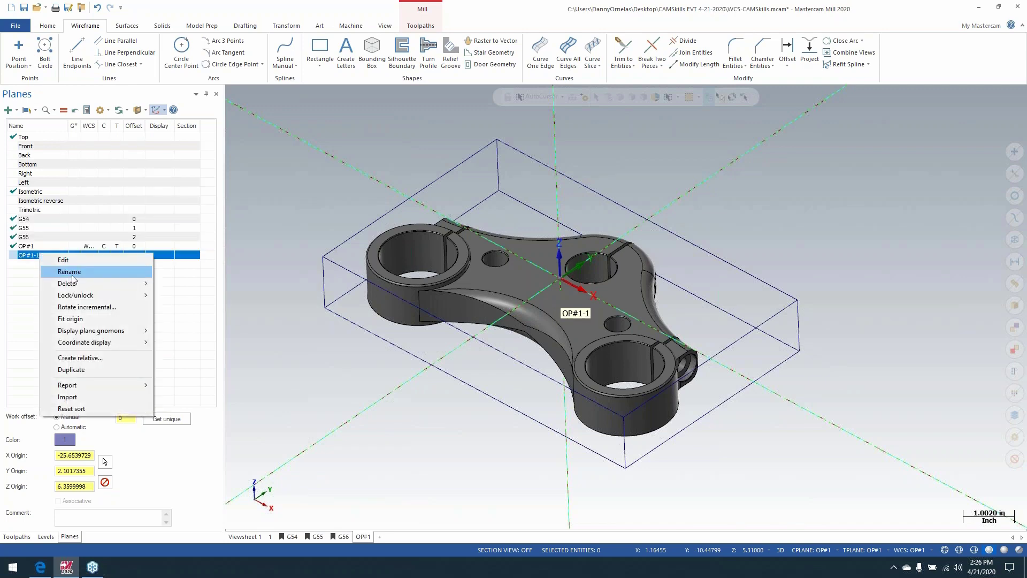
{"action": "left_click", "coordinate": [74, 272]}
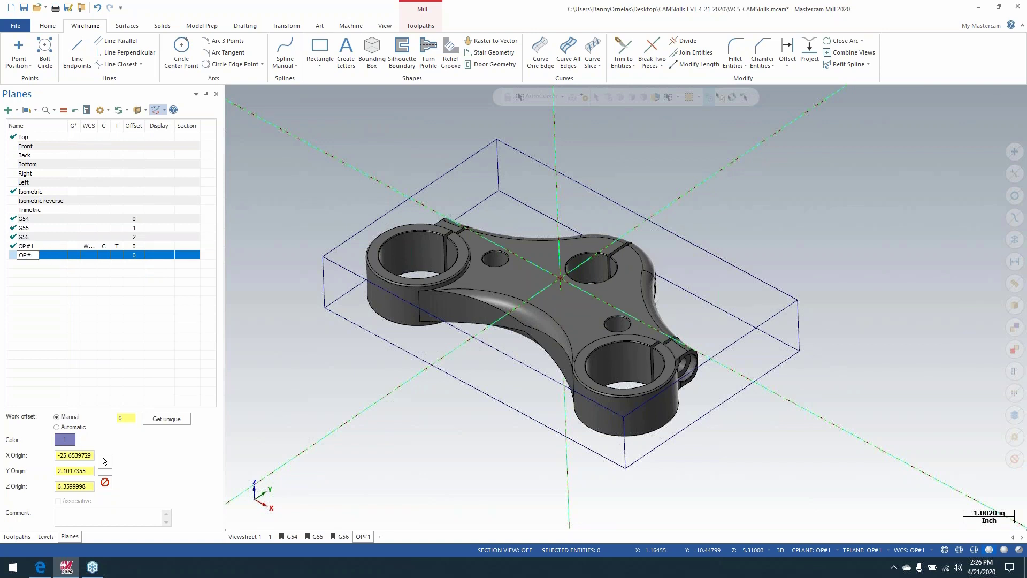
{"action": "key", "text": "Return"}
Edit plane OP#2 and rotate it 180 degrees about its X axis so Z points downward.
{"action": "right_click", "coordinate": [28, 254]}
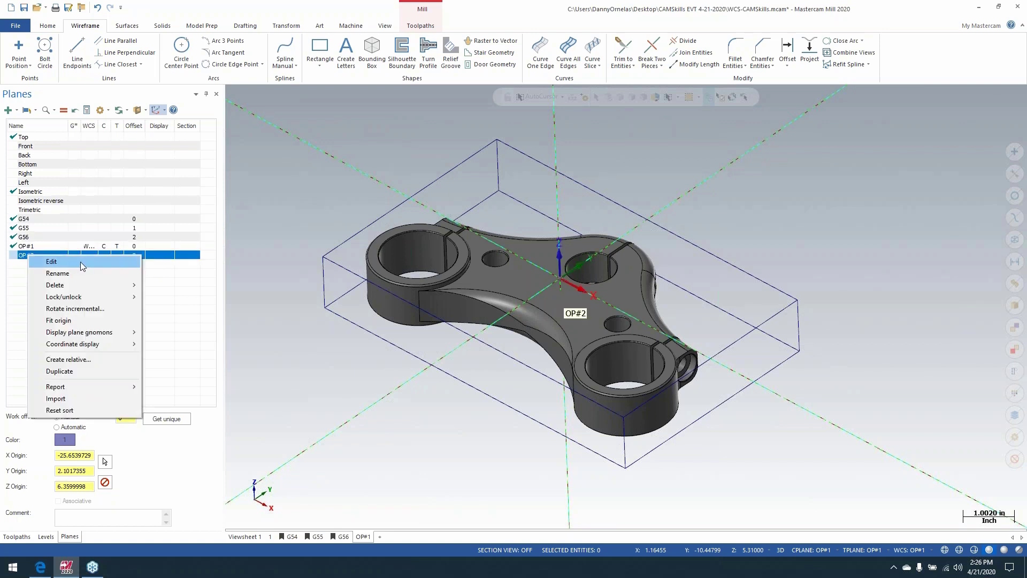
{"action": "left_click", "coordinate": [78, 262]}
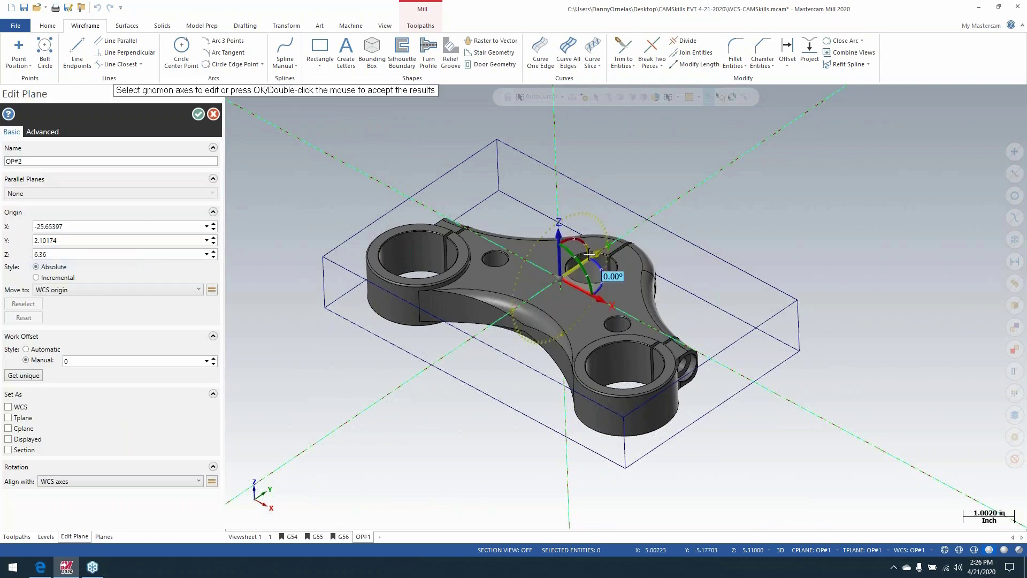
{"action": "left_click", "coordinate": [582, 241]}
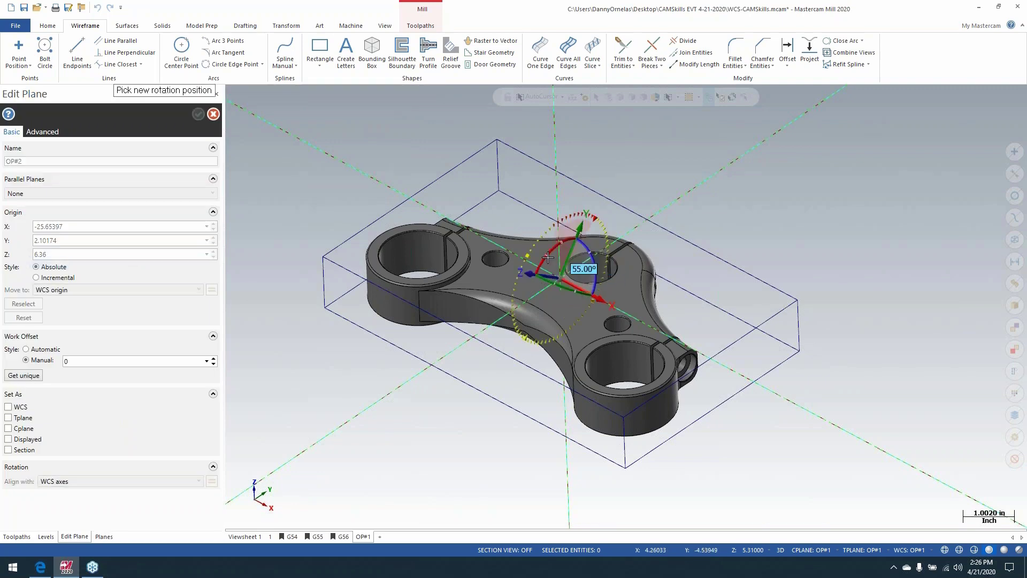
{"action": "type", "text": "180"}
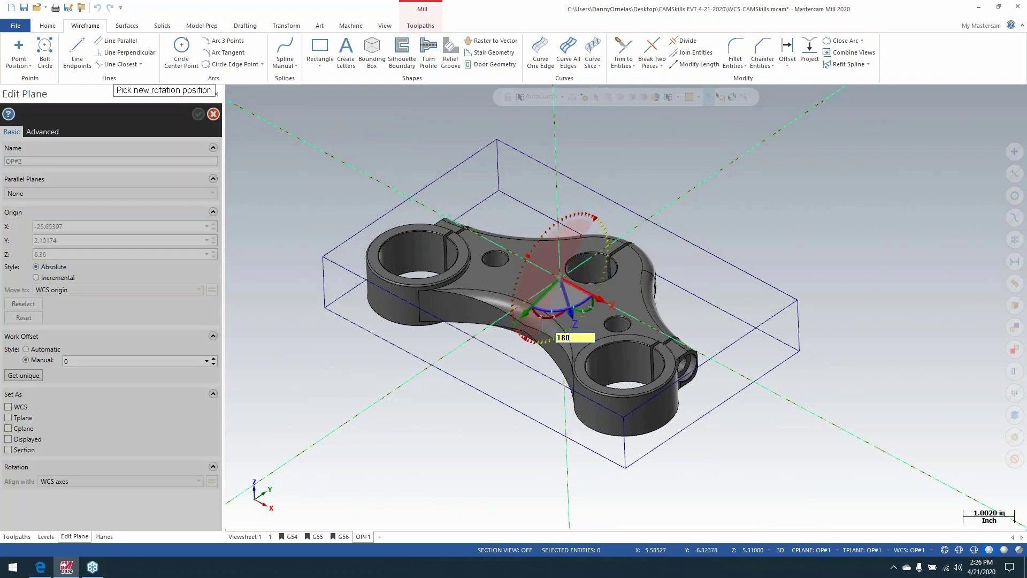
{"action": "type", "text": "."}
{"action": "key", "text": "Return"}
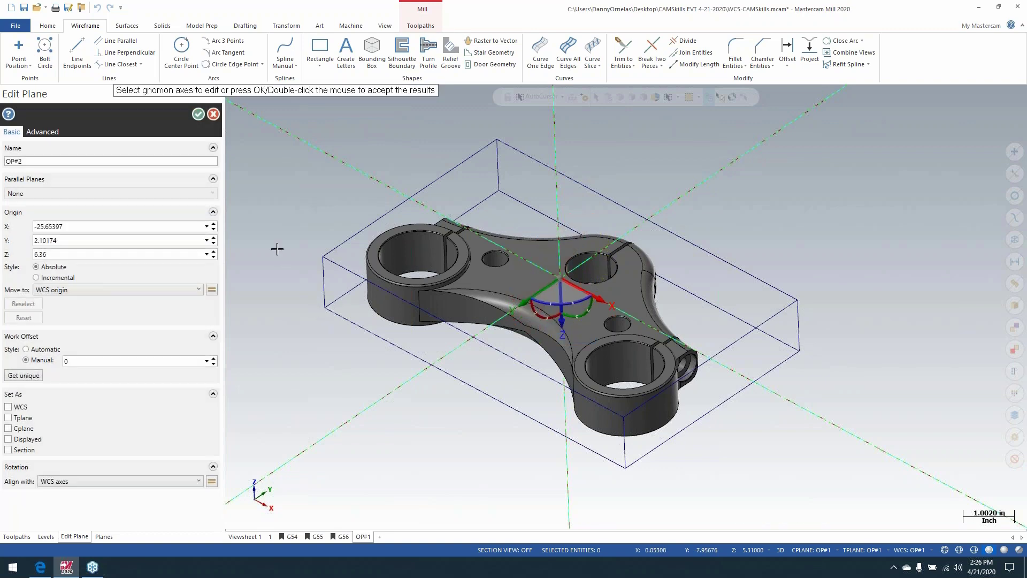
Move OP#2's origin along its Z axis to the bottom face of the stock box and accept the plane.
{"action": "middle_click_drag", "start_coordinate": [293, 281], "coordinate": [298, 231]}
{"action": "left_click", "coordinate": [560, 295]}
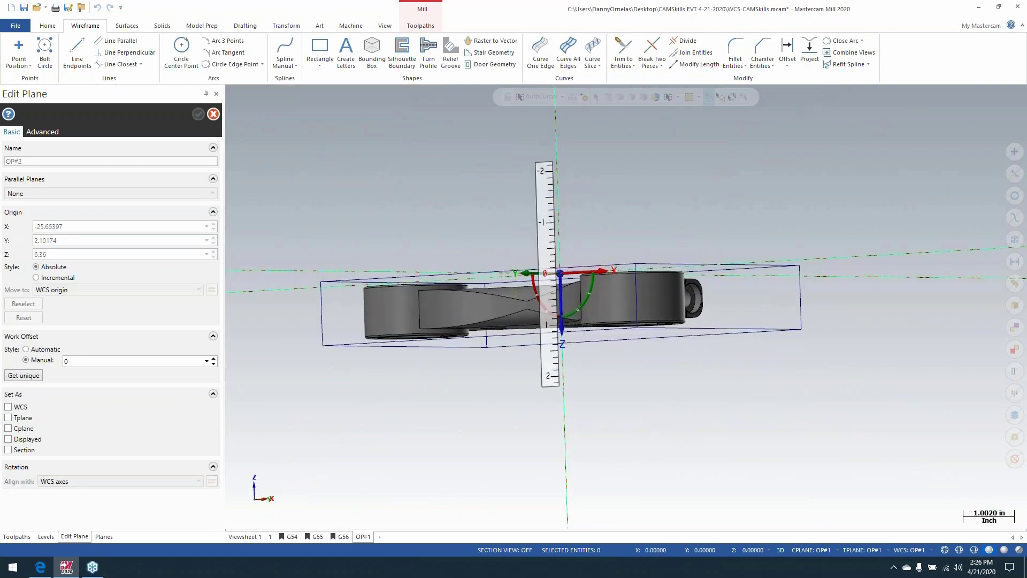
{"action": "left_click", "coordinate": [318, 345]}
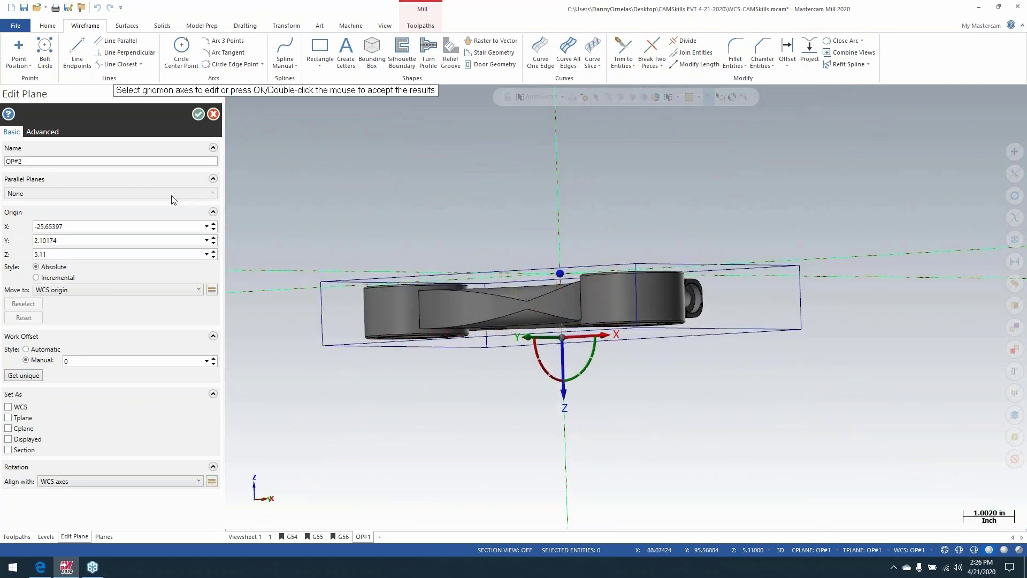
{"action": "left_click", "coordinate": [198, 114]}
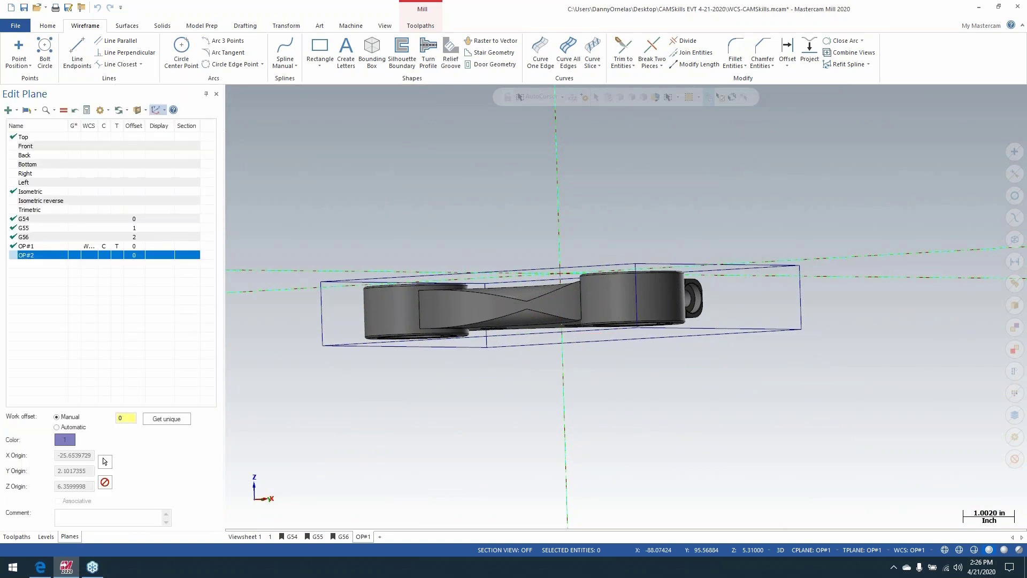
View the part isometrically in OP#1, and make OP#2 the active WCS, construction and tool plane with its own isometric view.
{"action": "left_click", "coordinate": [37, 248]}
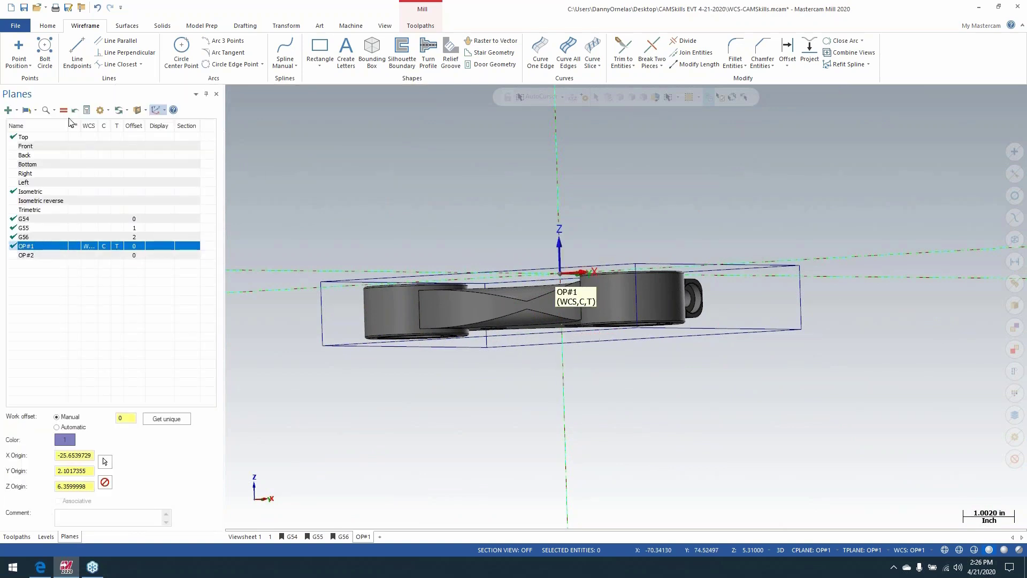
{"action": "right_click", "coordinate": [267, 163]}
{"action": "left_click", "coordinate": [298, 272]}
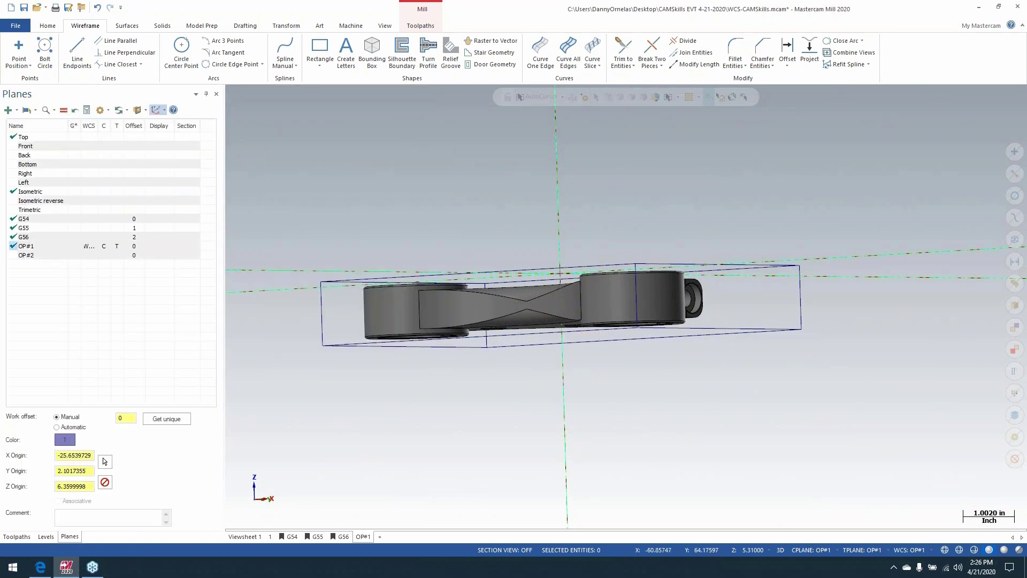
{"action": "left_click", "coordinate": [36, 254]}
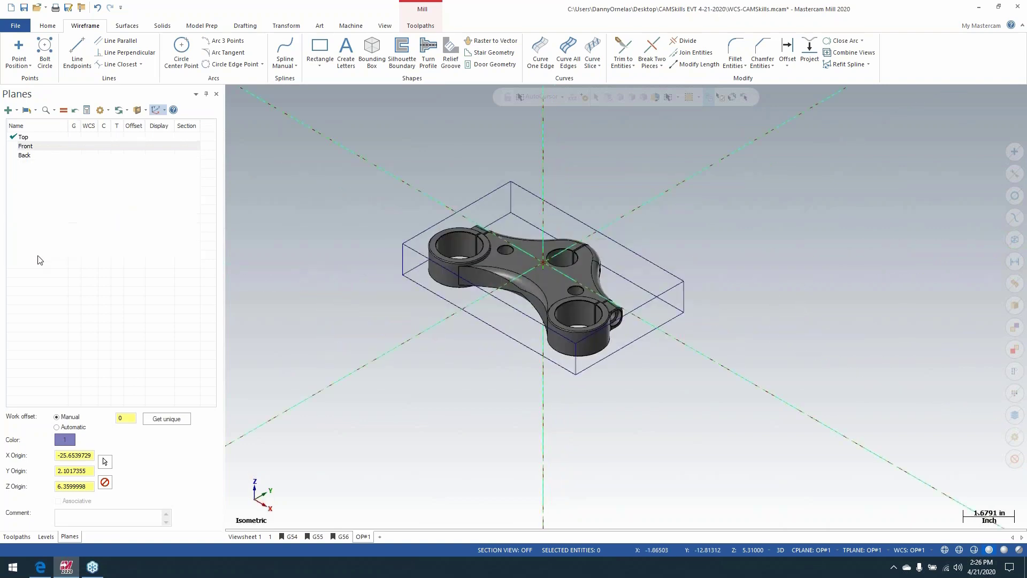
{"action": "right_click", "coordinate": [319, 224]}
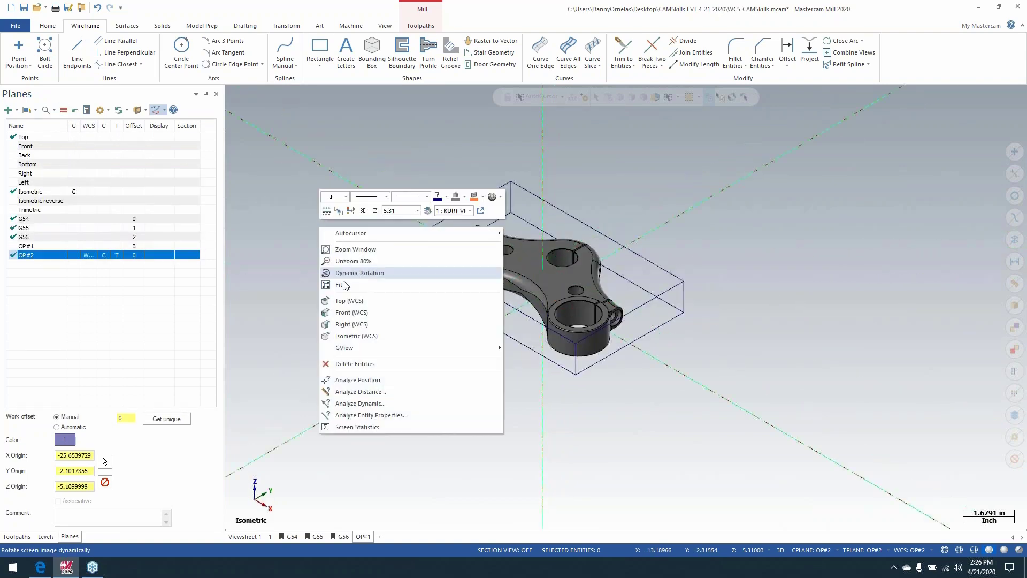
{"action": "left_click", "coordinate": [365, 335]}
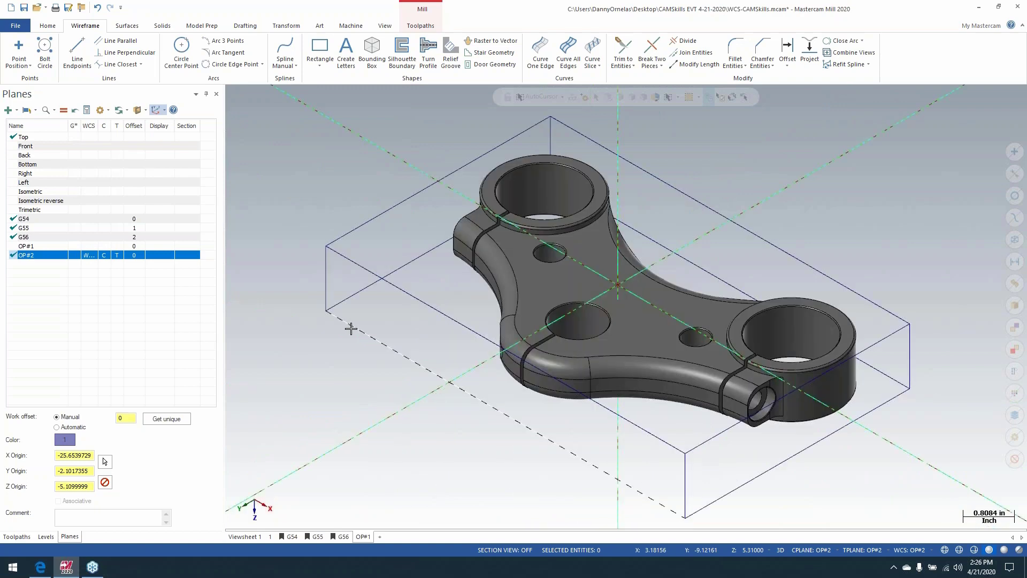
{"action": "scroll", "coordinate": [350, 325], "scroll_direction": "down", "scroll_amount": 2}
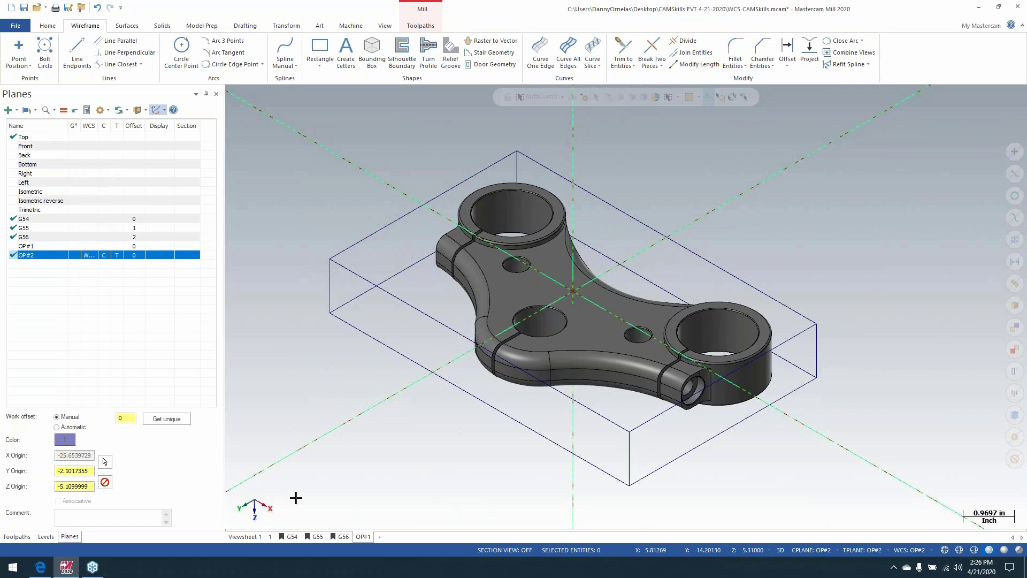
Start a new plane at the centre of the stock box's end face and rotate it 90 degrees about Y so Z points outward.
{"action": "left_click", "coordinate": [255, 504]}
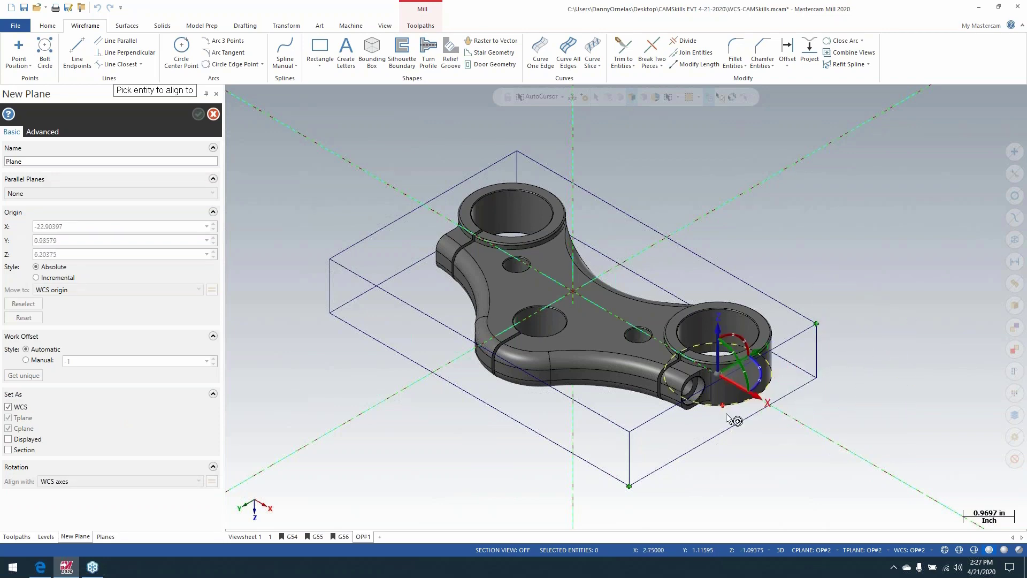
{"action": "mouse_move", "coordinate": [727, 419]}
{"action": "middle_mouse_down"}
{"action": "mouse_move", "coordinate": [737, 412]}
{"action": "mouse_move", "coordinate": [731, 426]}
{"action": "middle_mouse_up"}
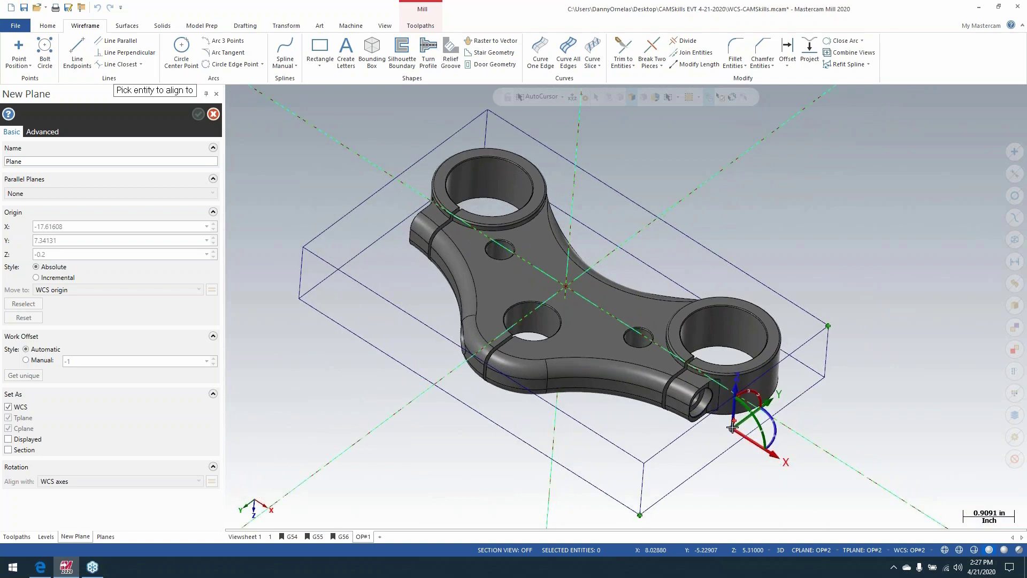
{"action": "left_click", "coordinate": [732, 426]}
{"action": "left_click", "coordinate": [767, 436]}
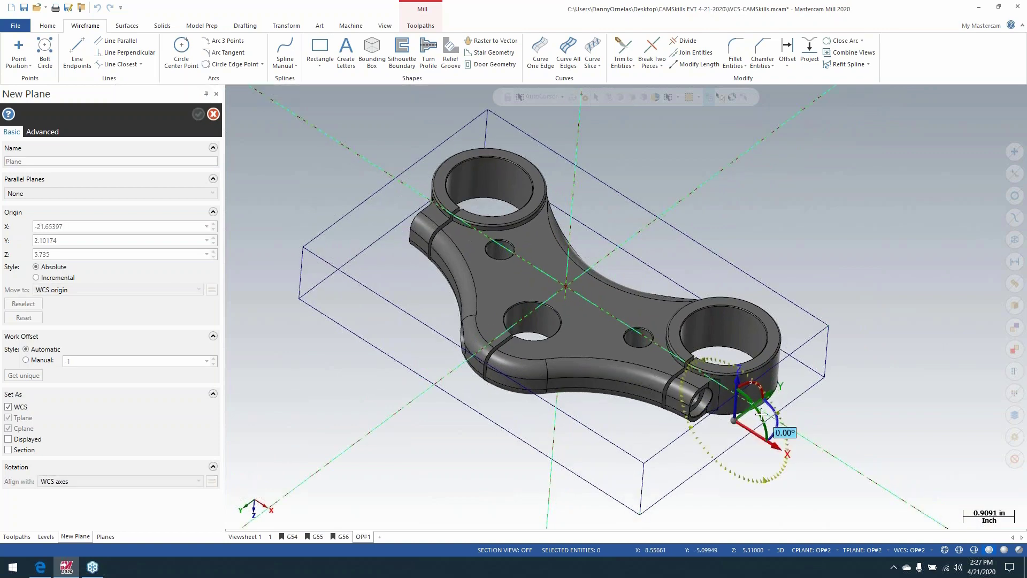
{"action": "left_click", "coordinate": [773, 455]}
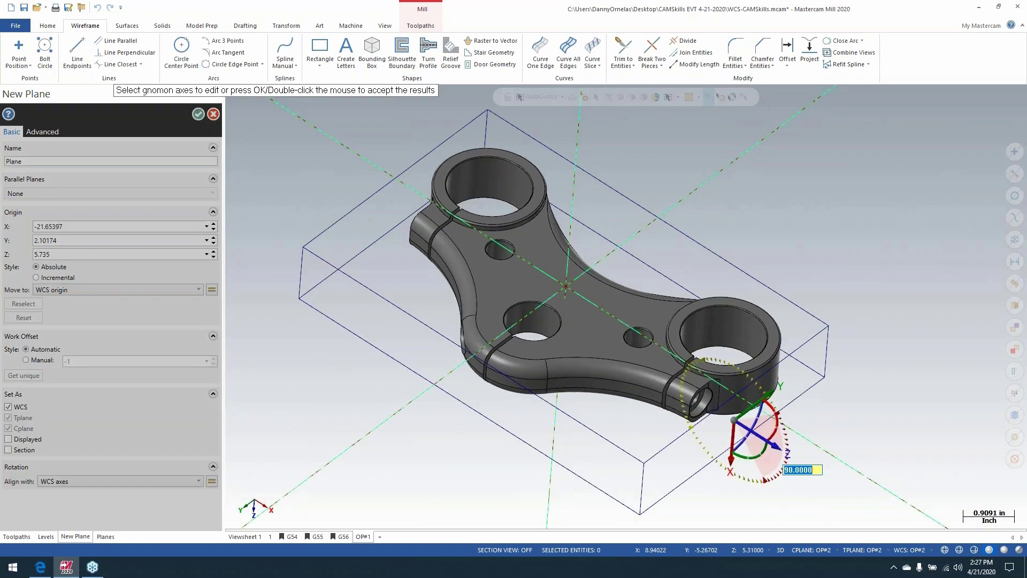
{"action": "key", "text": "Return"}
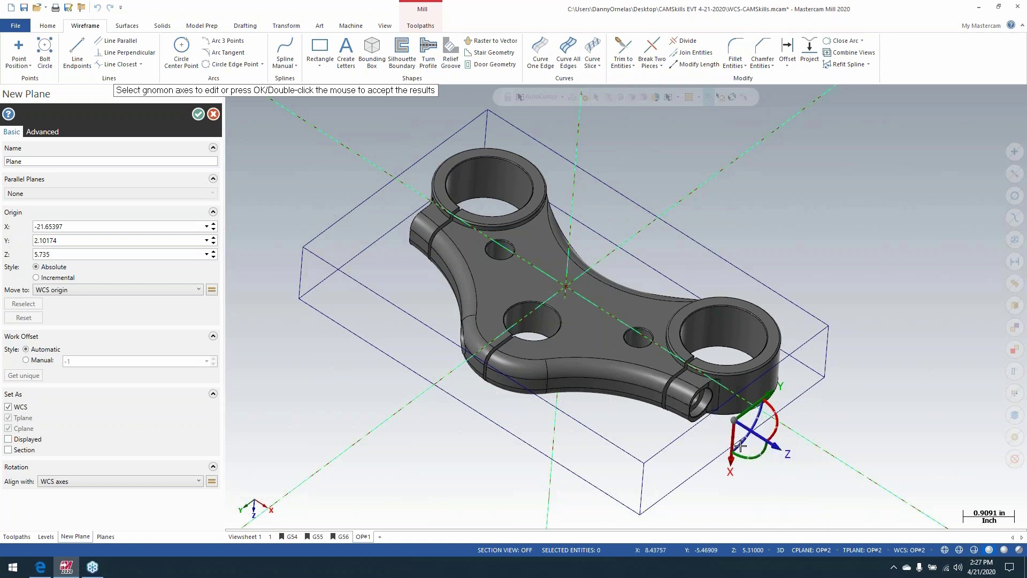
Rotate the new plane 270 degrees about its Z axis, name it OP#3 and accept it.
{"action": "left_click", "coordinate": [726, 466]}
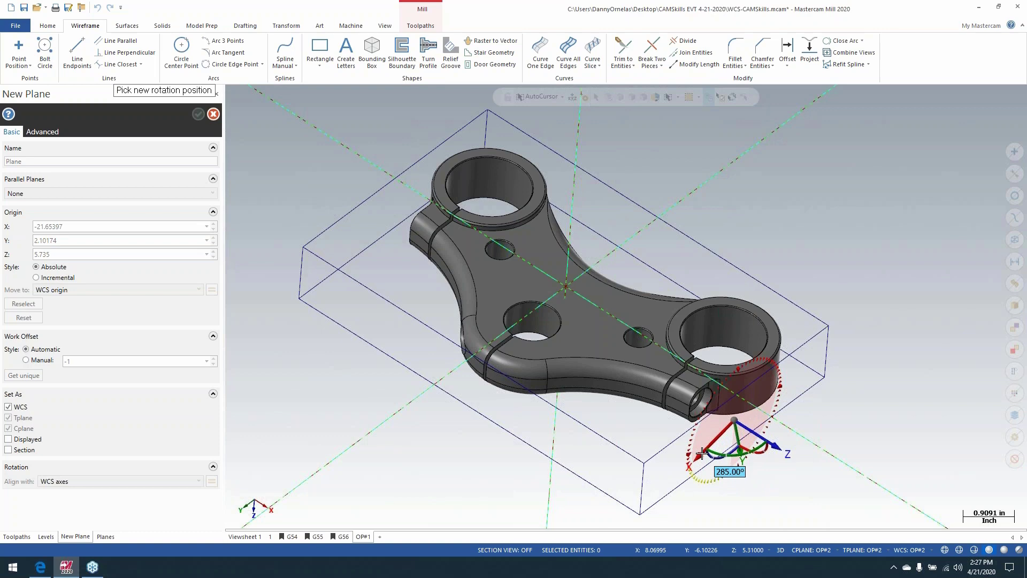
{"action": "type", "text": "270."}
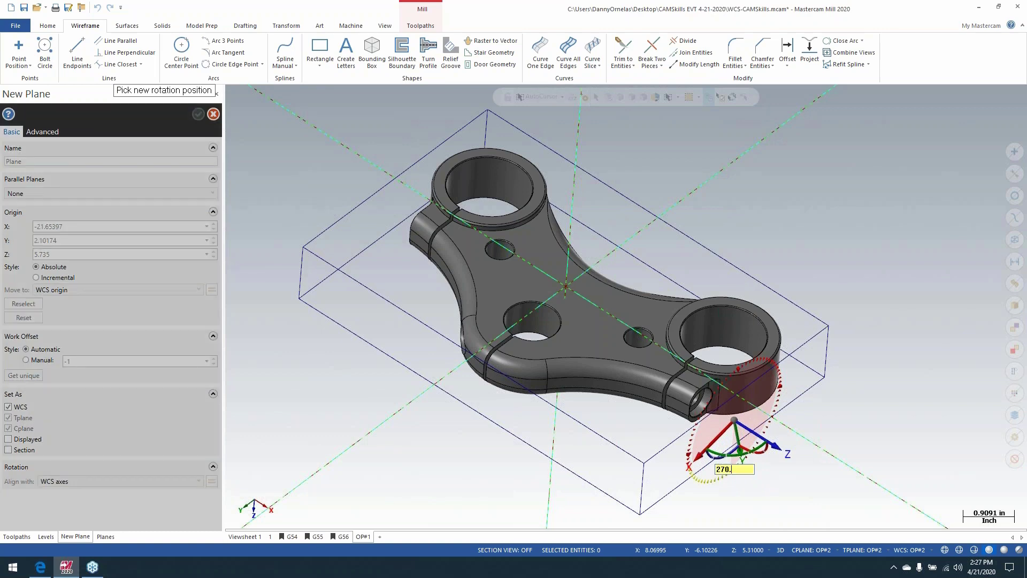
{"action": "key", "text": "Return"}
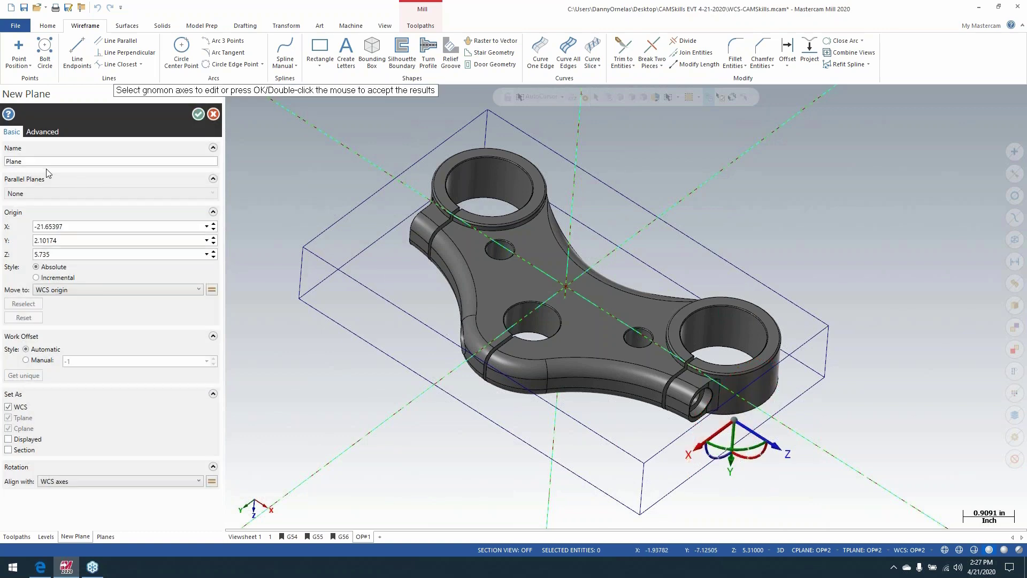
{"action": "double_click", "coordinate": [37, 161]}
{"action": "type", "text": "OP#3"}
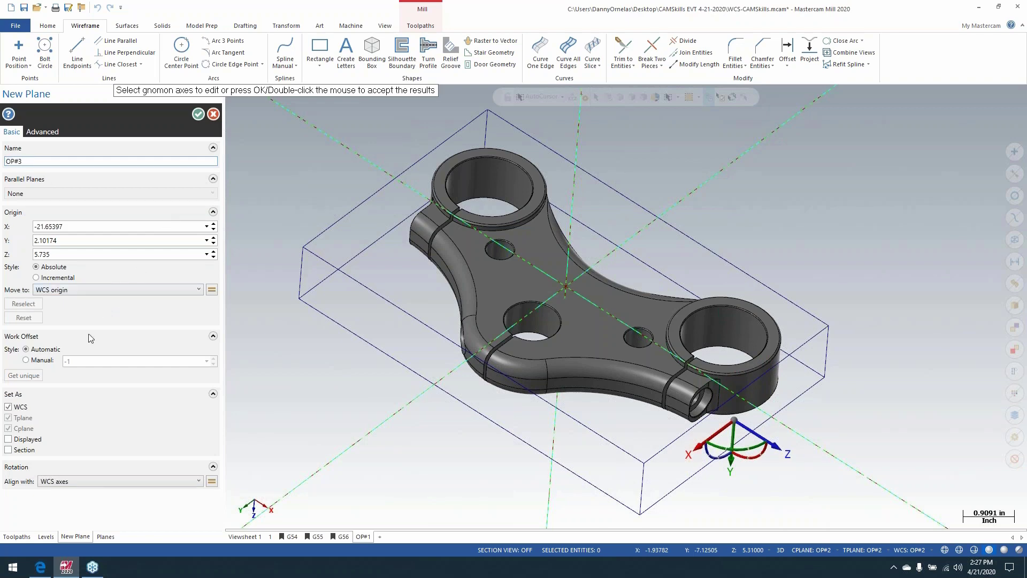
{"action": "left_click", "coordinate": [198, 115]}
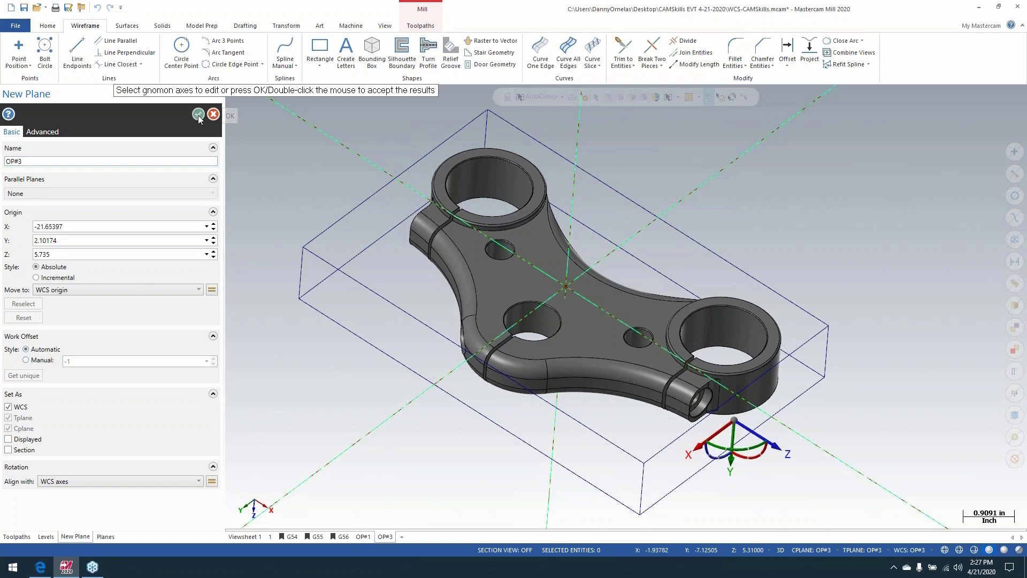
With OP#3 as the active WCS, view the part isometrically, from the top and isometrically again.
{"action": "left_click", "coordinate": [46, 266]}
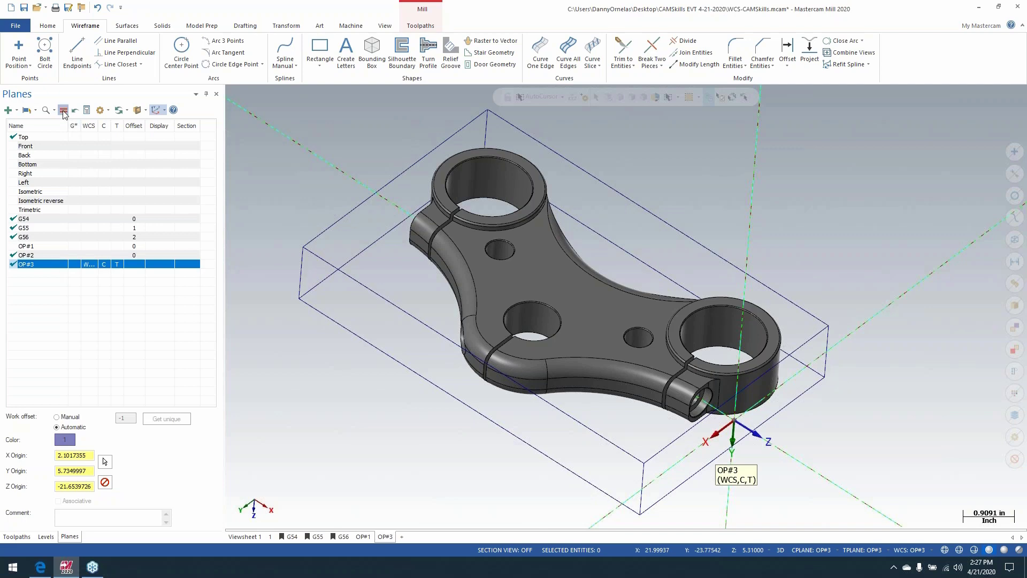
{"action": "right_click", "coordinate": [395, 272]}
{"action": "left_click", "coordinate": [422, 383]}
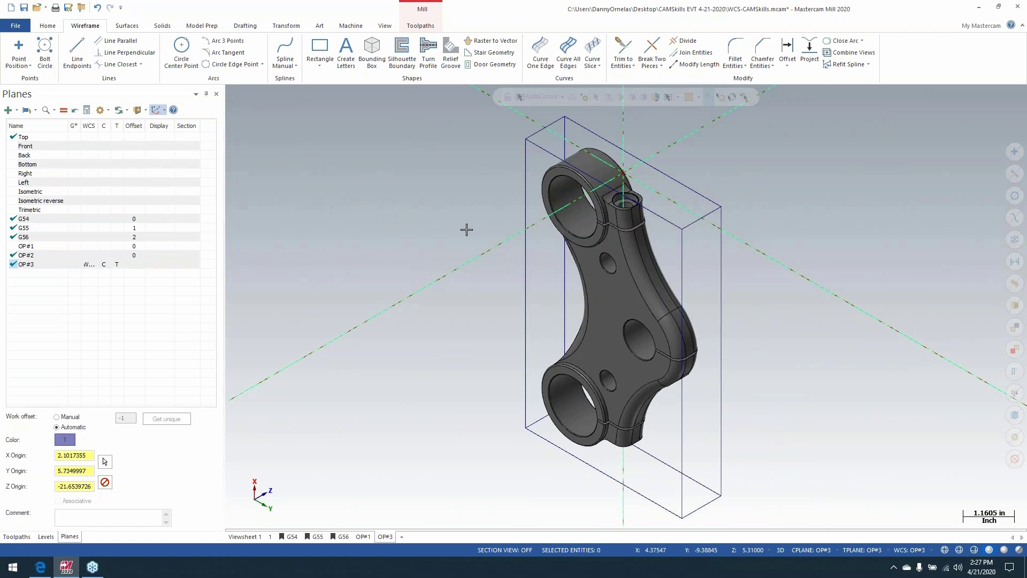
{"action": "right_click", "coordinate": [457, 208]}
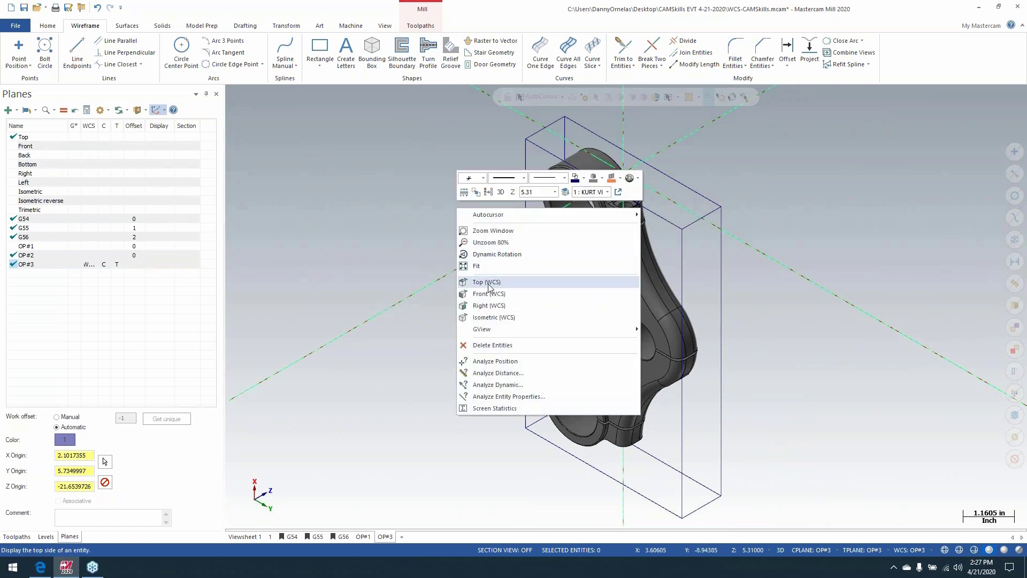
{"action": "left_click", "coordinate": [488, 282]}
{"action": "right_click", "coordinate": [460, 194]}
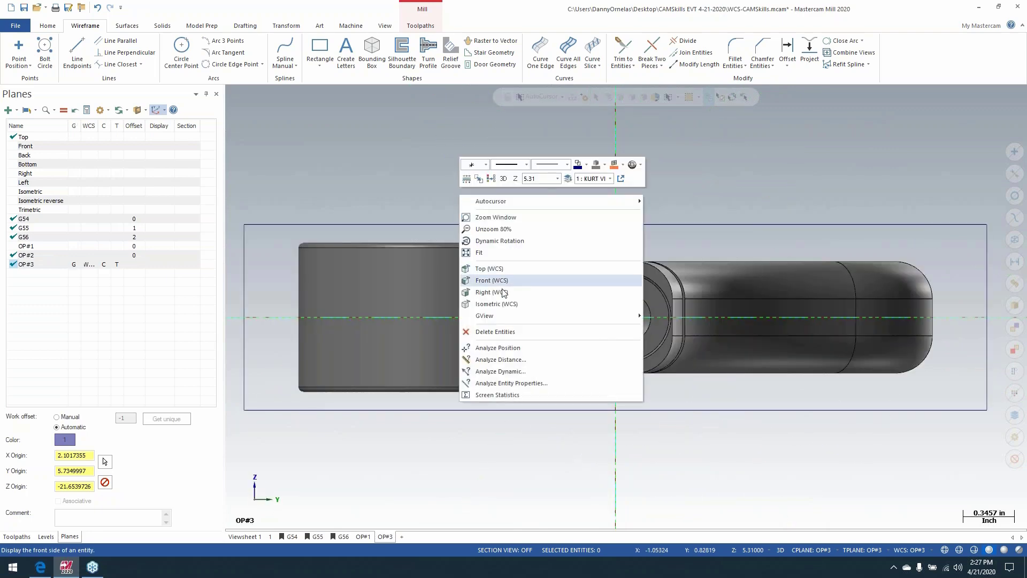
{"action": "left_click", "coordinate": [502, 303]}
Duplicate the OP#3 plane and rename the copy OP#4.
{"action": "left_click", "coordinate": [30, 266]}
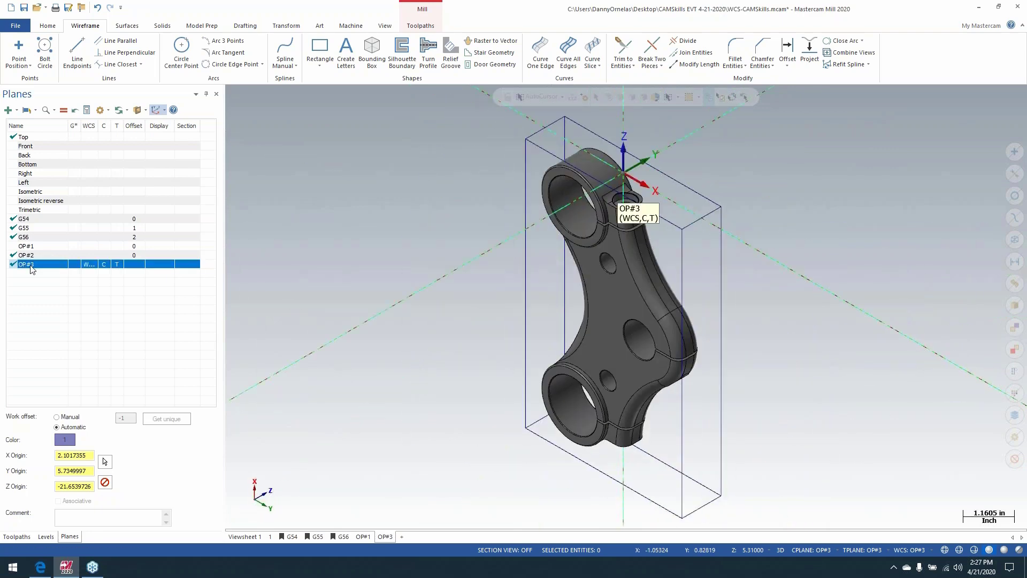
{"action": "right_click", "coordinate": [31, 267]}
{"action": "left_click", "coordinate": [69, 373]}
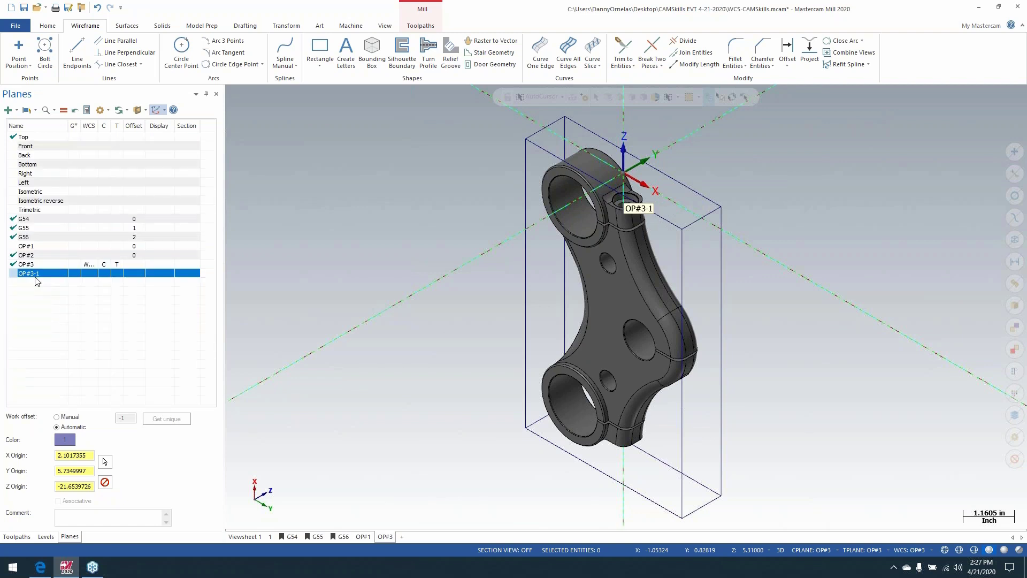
{"action": "right_click", "coordinate": [31, 275]}
{"action": "left_click", "coordinate": [61, 292]}
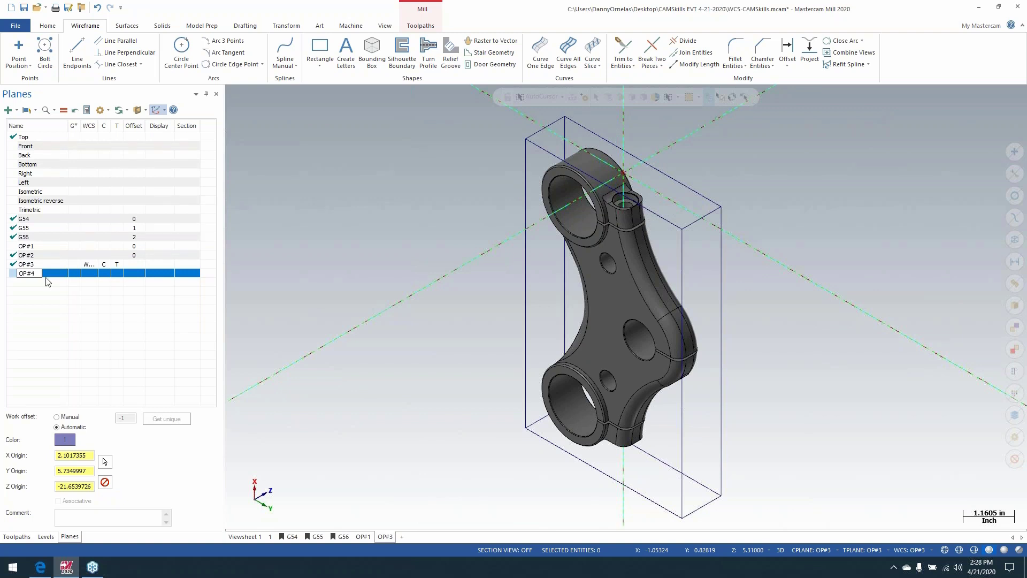
{"action": "type", "text": "OP#4"}
{"action": "key", "text": "Return"}
Edit plane OP#4 and rotate it 180 degrees about its Y axis so Z points downward.
{"action": "right_click", "coordinate": [29, 274]}
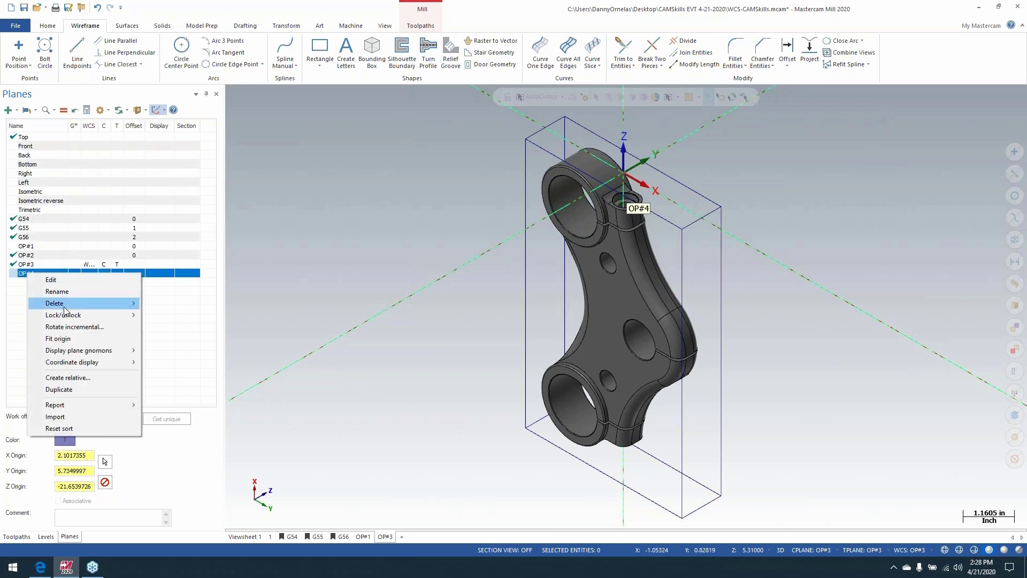
{"action": "left_click", "coordinate": [62, 280]}
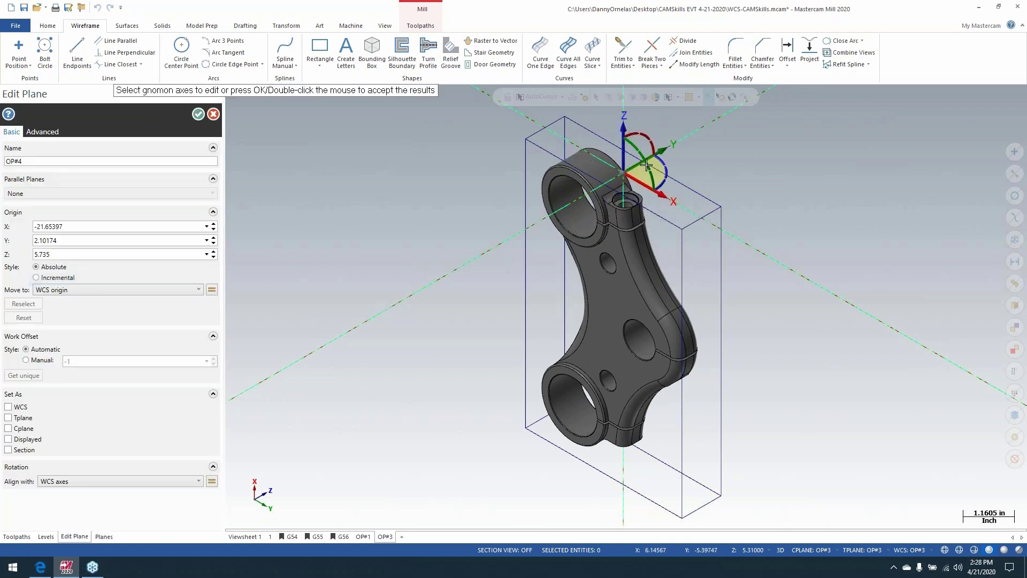
{"action": "left_click", "coordinate": [647, 166]}
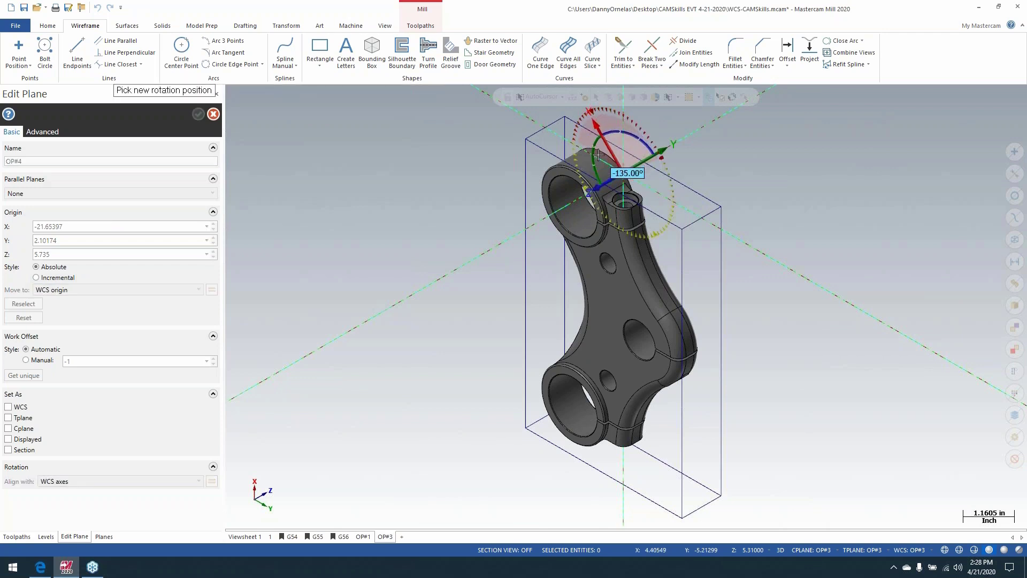
{"action": "type", "text": "180"}
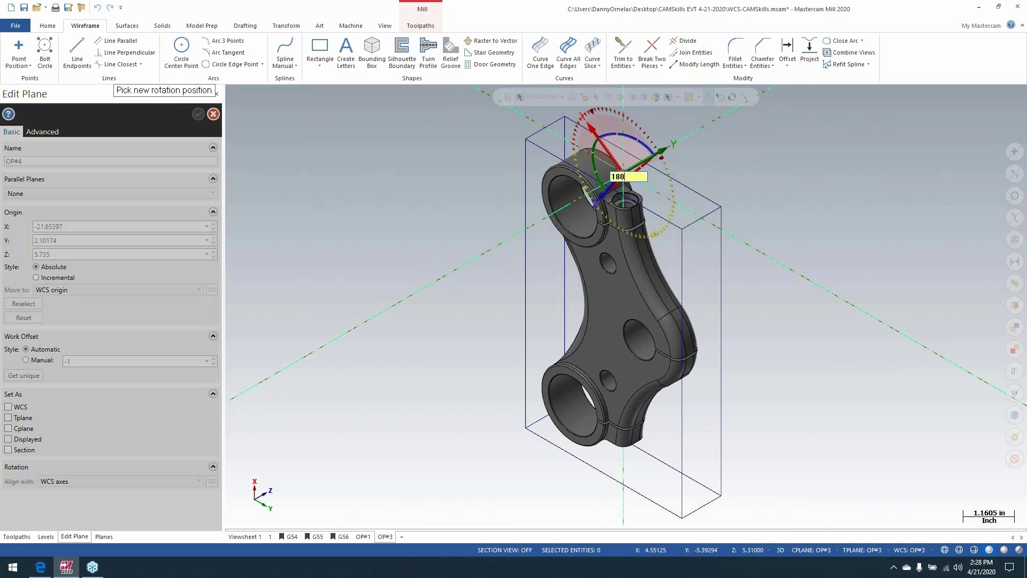
{"action": "key", "text": "Return"}
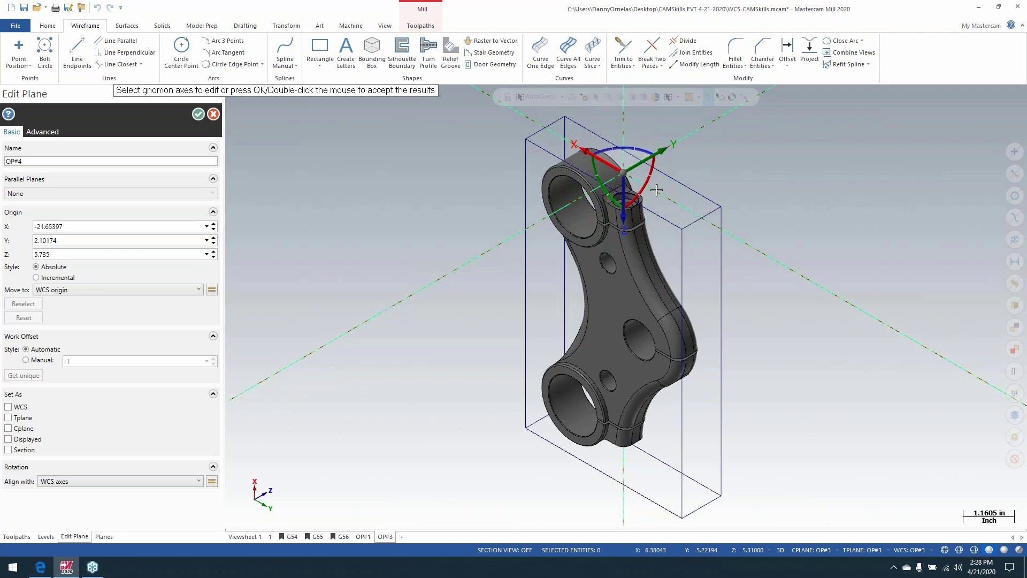
Move OP#4's origin to the centre of the stock box's opposite end face and accept the plane.
{"action": "left_click", "coordinate": [623, 172]}
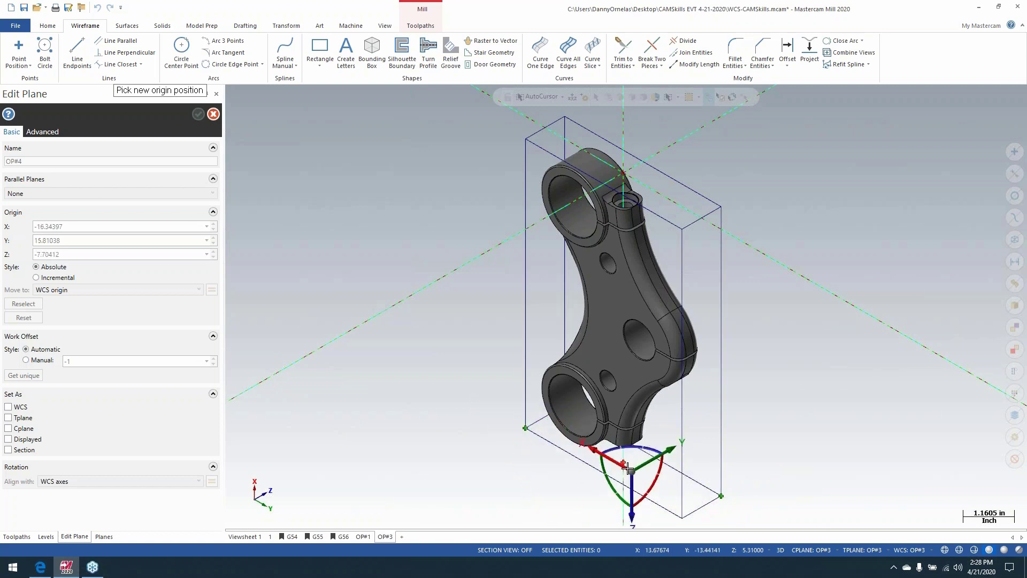
{"action": "left_click", "coordinate": [624, 461]}
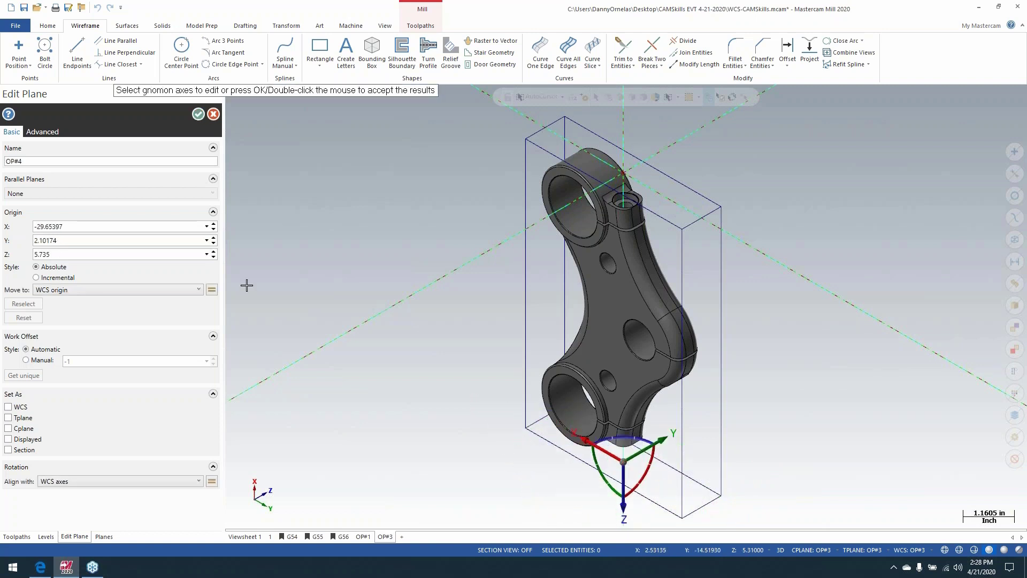
{"action": "left_click", "coordinate": [198, 115]}
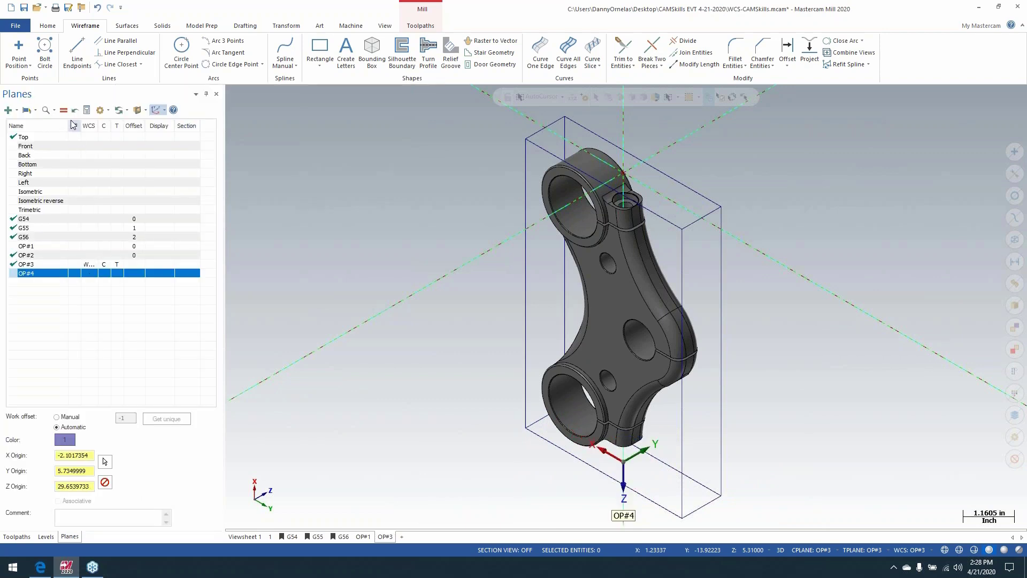
Make OP#4 the active WCS, construction and tool plane, and check its top and isometric views.
{"action": "right_click", "coordinate": [357, 189]}
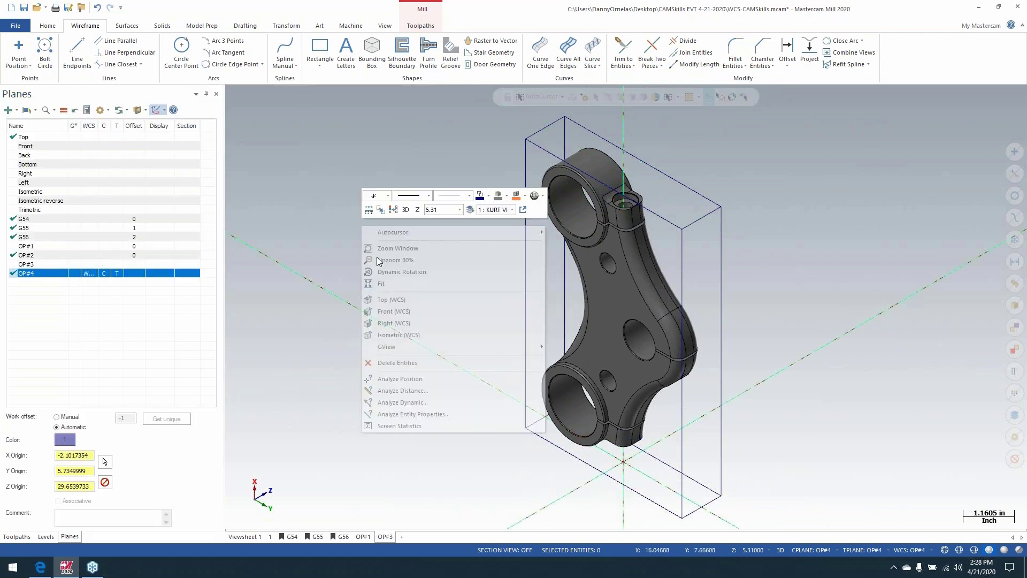
{"action": "left_click", "coordinate": [390, 302]}
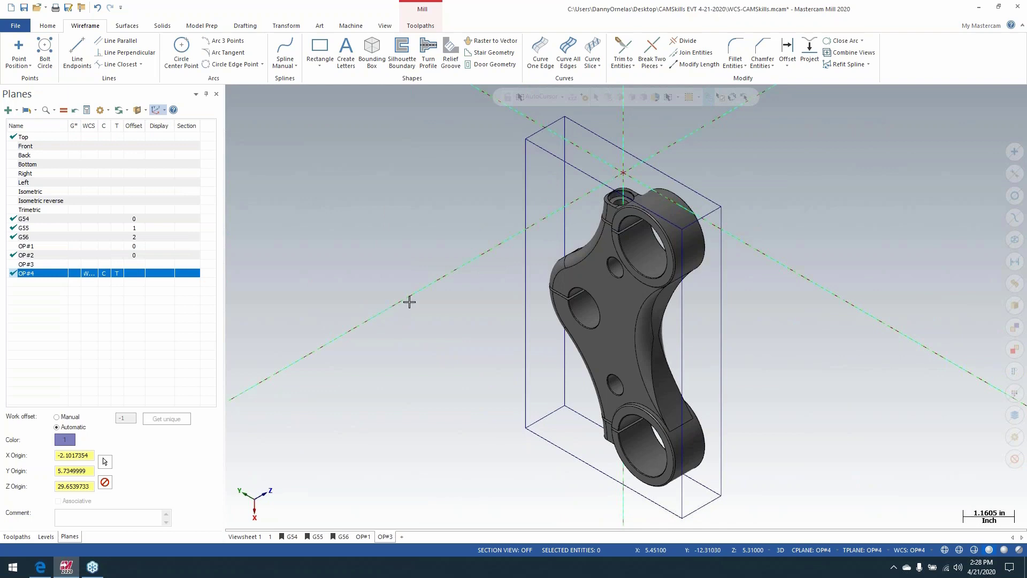
{"action": "middle_click_drag", "start_coordinate": [409, 303], "coordinate": [410, 337]}
{"action": "right_click", "coordinate": [411, 337]}
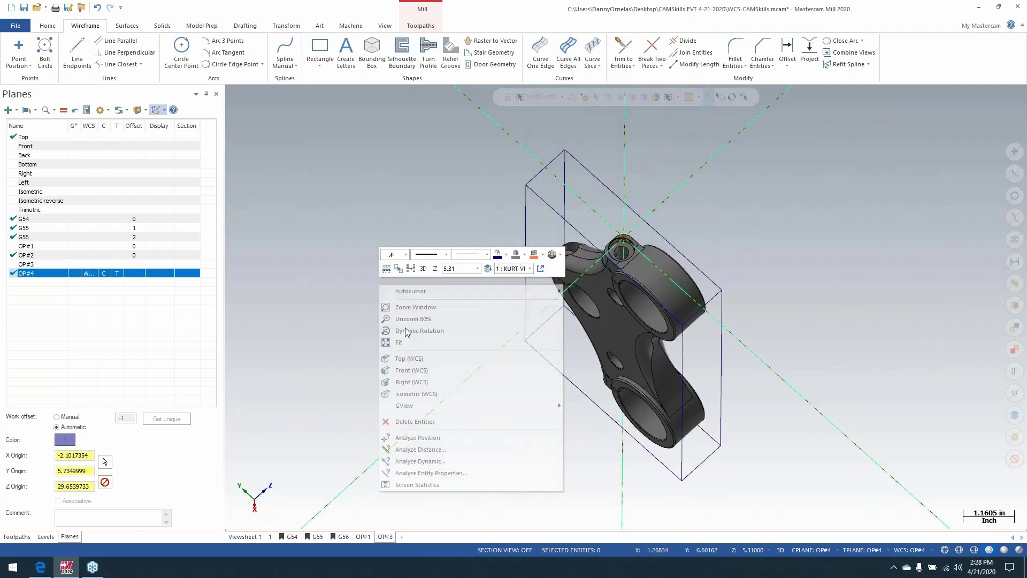
{"action": "left_click", "coordinate": [412, 360]}
{"action": "right_click", "coordinate": [503, 185]}
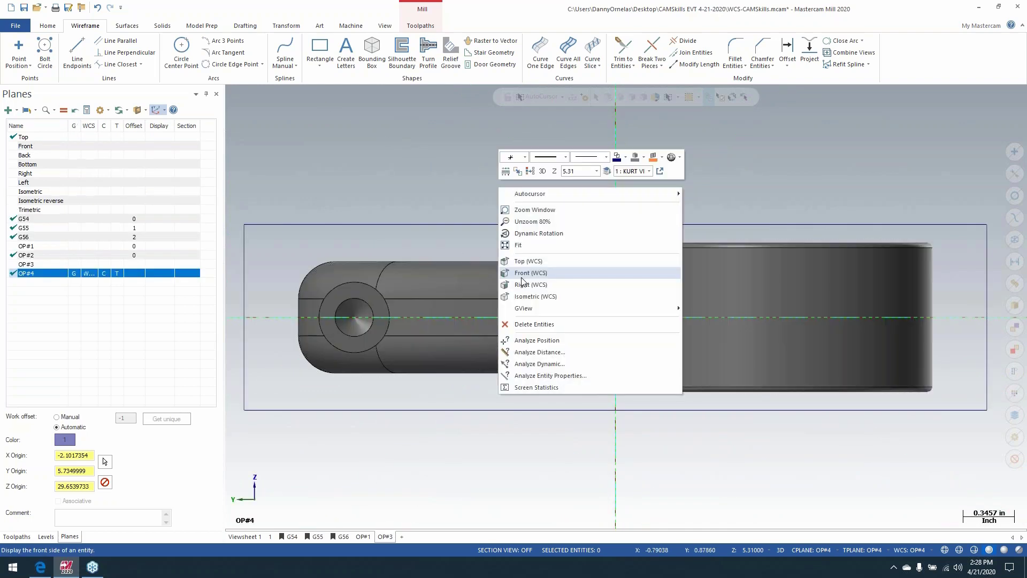
{"action": "left_click", "coordinate": [515, 295]}
{"action": "middle_click_drag", "start_coordinate": [515, 295], "coordinate": [418, 290]}
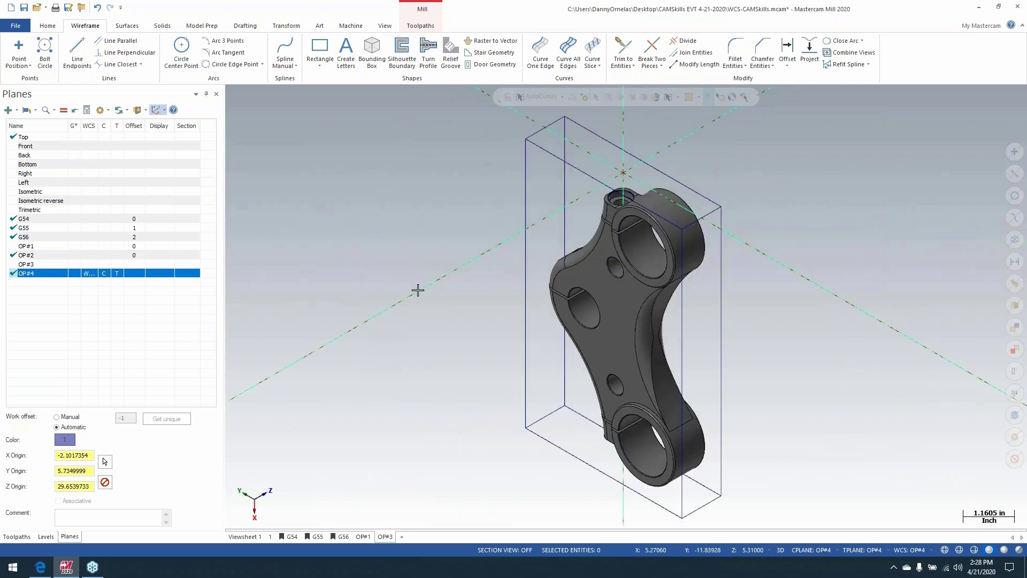
Display the axes of planes OP#1 to OP#4 together to compare their positions on the stock, and hide them again.
{"action": "left_click", "coordinate": [52, 247]}
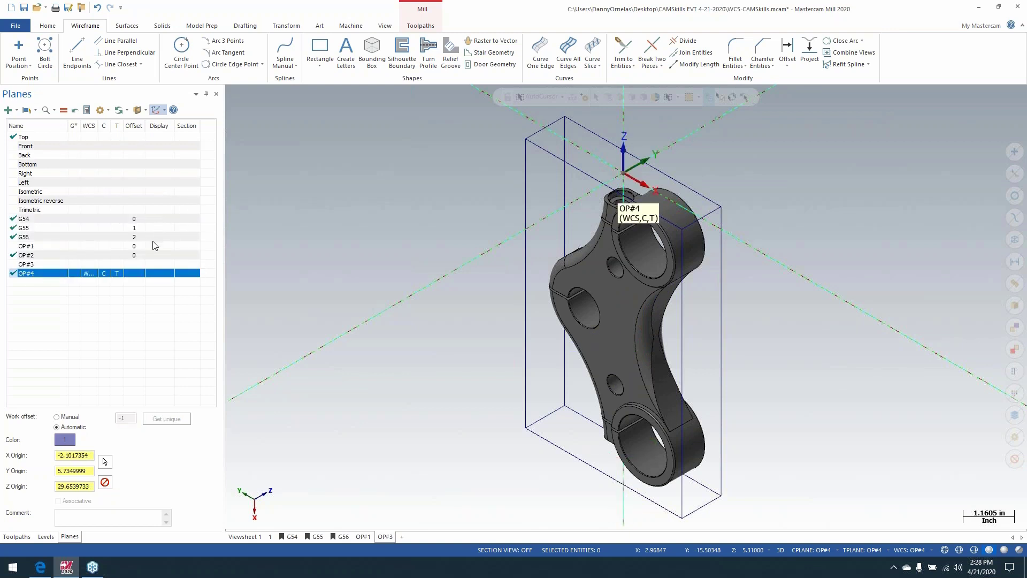
{"action": "left_click", "coordinate": [156, 247]}
{"action": "left_click", "coordinate": [159, 255]}
{"action": "left_click", "coordinate": [160, 264]}
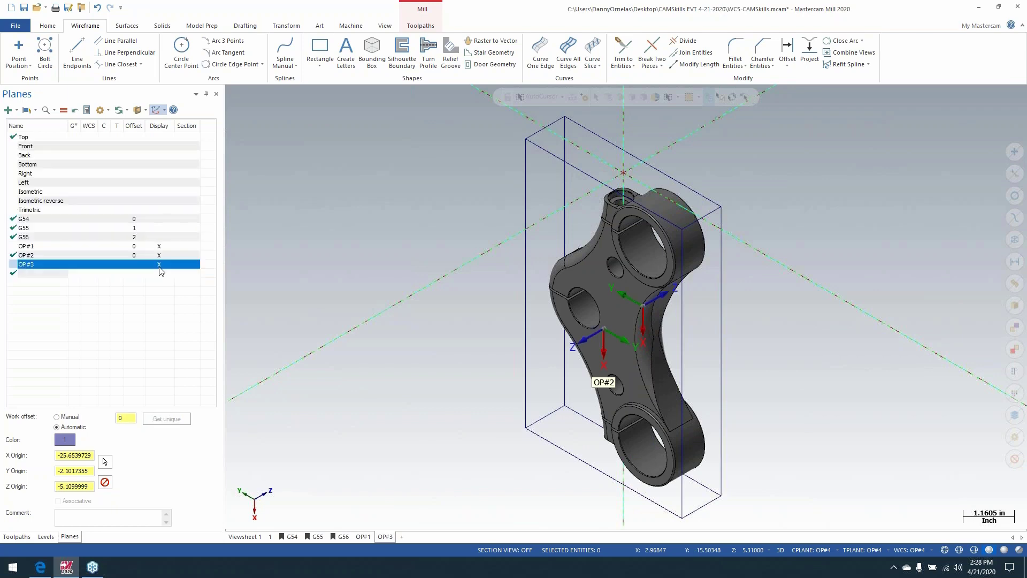
{"action": "left_click", "coordinate": [160, 273]}
{"action": "mouse_move", "coordinate": [385, 305]}
{"action": "middle_mouse_down"}
{"action": "mouse_move", "coordinate": [410, 272]}
{"action": "mouse_move", "coordinate": [417, 300]}
{"action": "mouse_move", "coordinate": [463, 304]}
{"action": "mouse_move", "coordinate": [436, 316]}
{"action": "mouse_move", "coordinate": [428, 348]}
{"action": "mouse_move", "coordinate": [427, 336]}
{"action": "middle_mouse_up"}
{"action": "left_click", "coordinate": [159, 247]}
{"action": "left_click", "coordinate": [160, 256]}
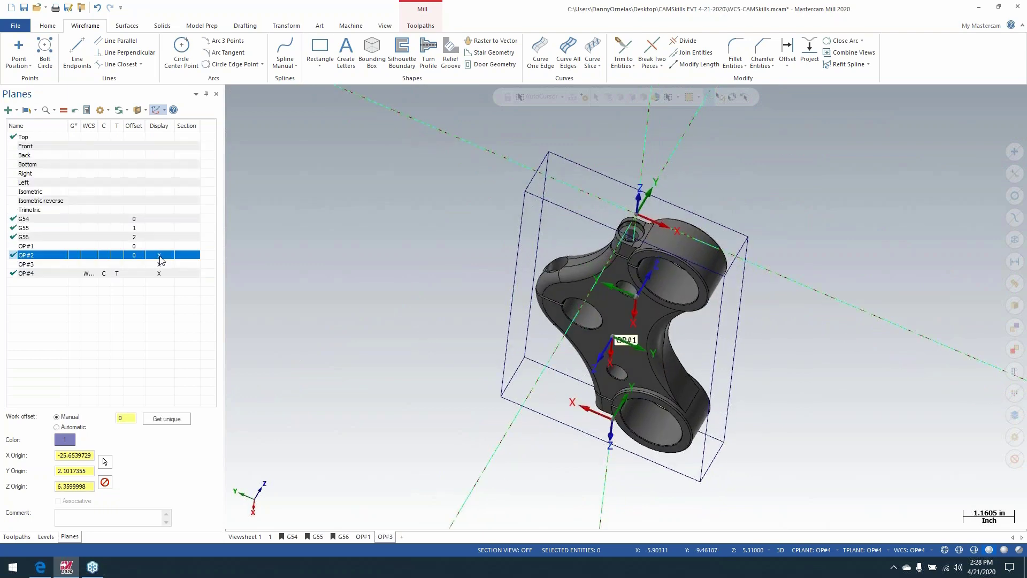
{"action": "left_click", "coordinate": [159, 265]}
{"action": "left_click", "coordinate": [160, 273]}
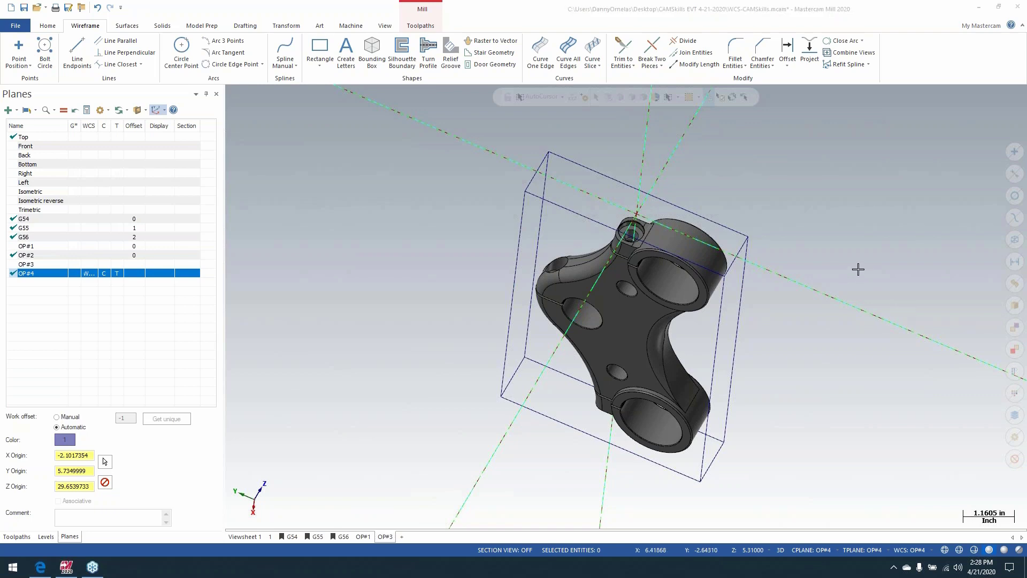
{"action": "middle_click_drag", "start_coordinate": [402, 294], "coordinate": [372, 258]}
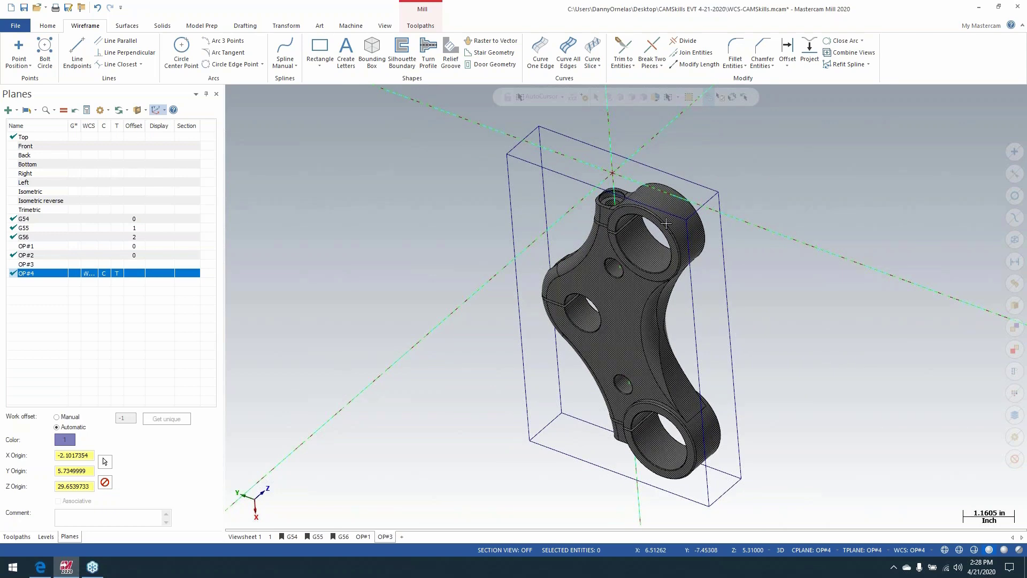
Open the OP4 ASSEMBLY.mcam file without saving the changes to WCS-CAMSkills.mcam, and show the assembly in isometric view.
{"action": "scroll", "coordinate": [587, 250], "scroll_direction": "up", "scroll_amount": 4}
{"action": "mouse_move", "coordinate": [604, 226]}
{"action": "middle_mouse_down"}
{"action": "mouse_move", "coordinate": [677, 214]}
{"action": "mouse_move", "coordinate": [562, 196]}
{"action": "mouse_move", "coordinate": [576, 228]}
{"action": "mouse_move", "coordinate": [383, 240]}
{"action": "middle_mouse_up"}
{"action": "scroll", "coordinate": [382, 240], "scroll_direction": "down", "scroll_amount": 5}
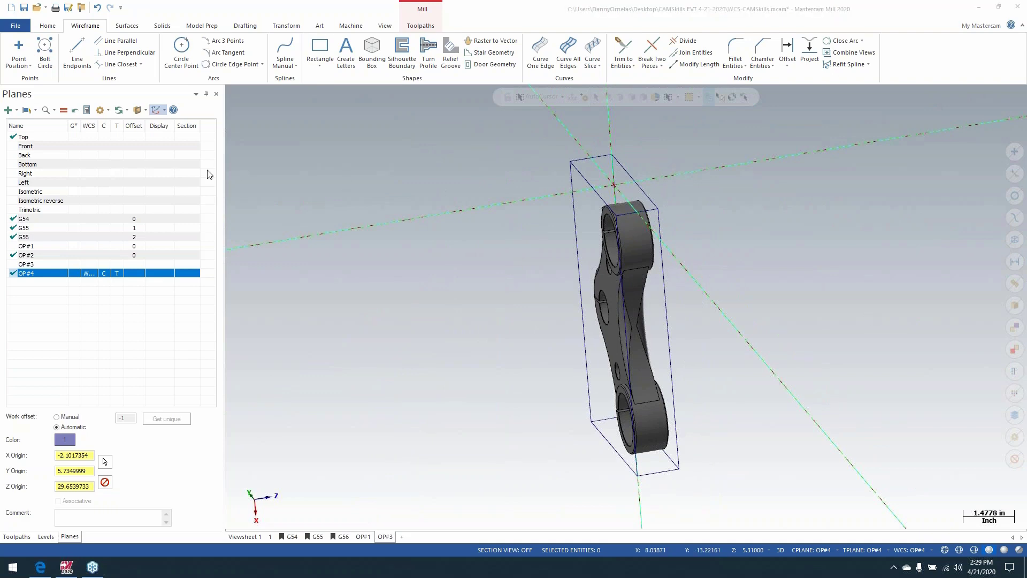
{"action": "left_click", "coordinate": [44, 8]}
{"action": "left_click", "coordinate": [72, 60]}
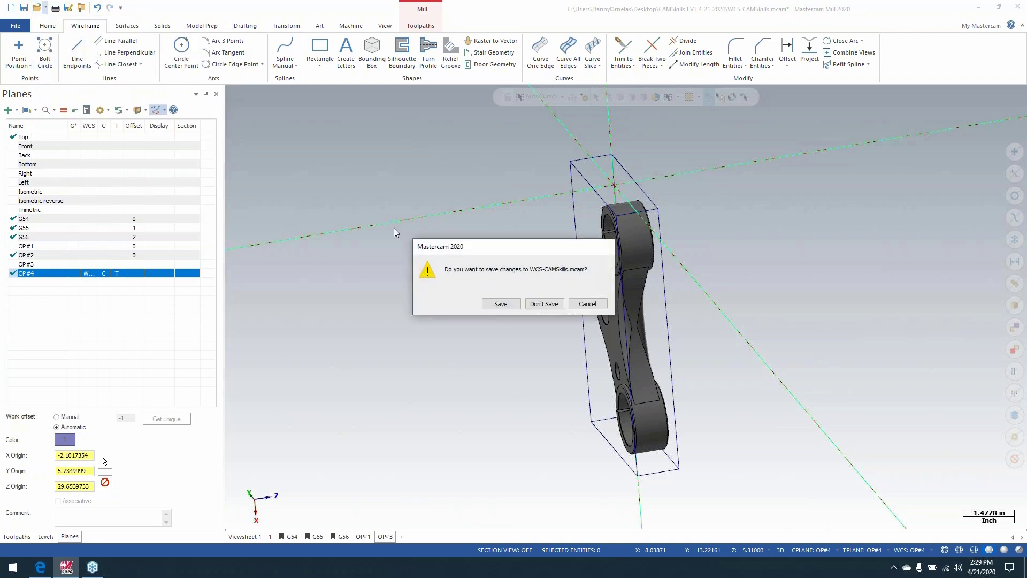
{"action": "left_click", "coordinate": [543, 304]}
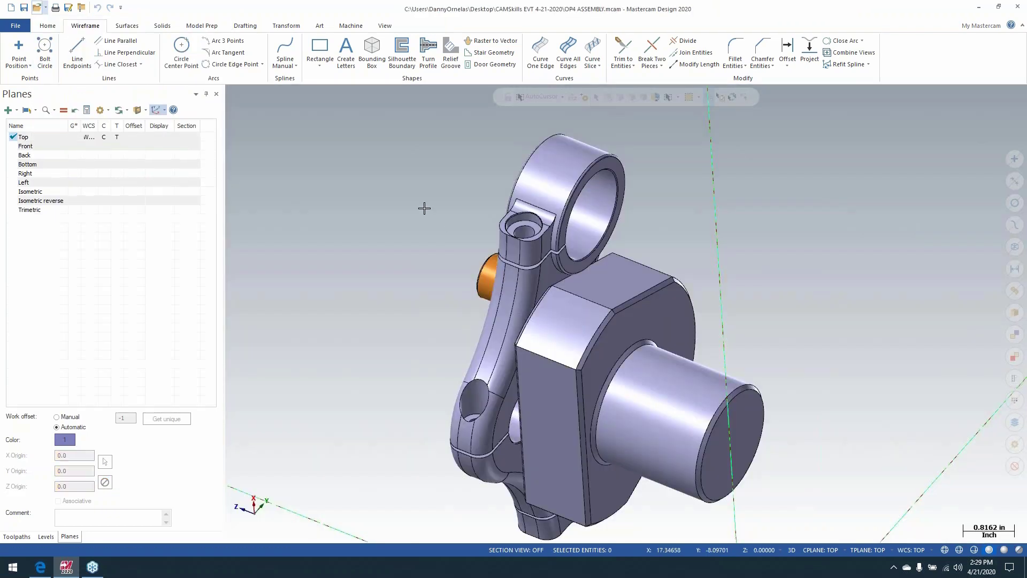
{"action": "right_click", "coordinate": [348, 183]}
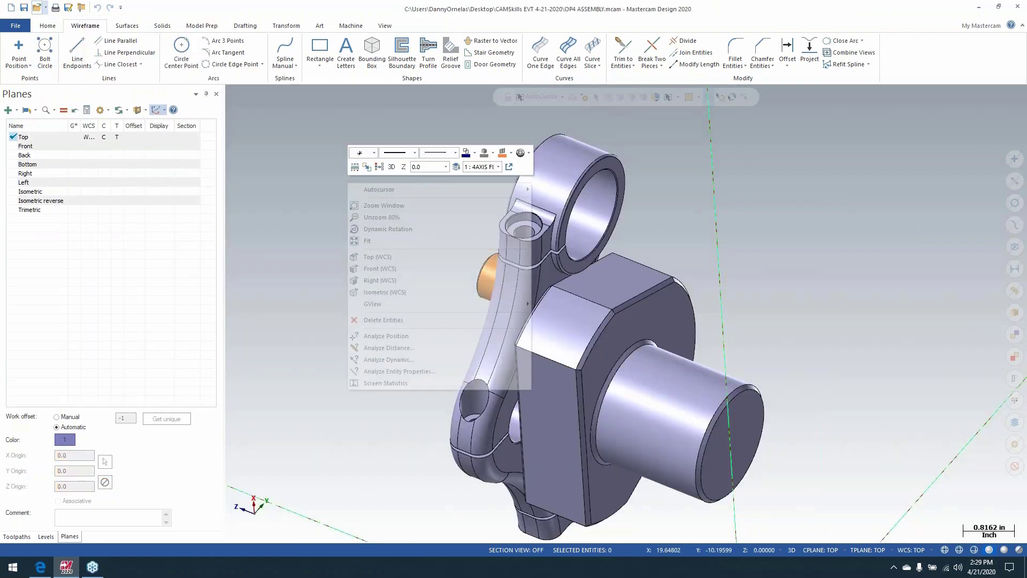
{"action": "left_click", "coordinate": [388, 292]}
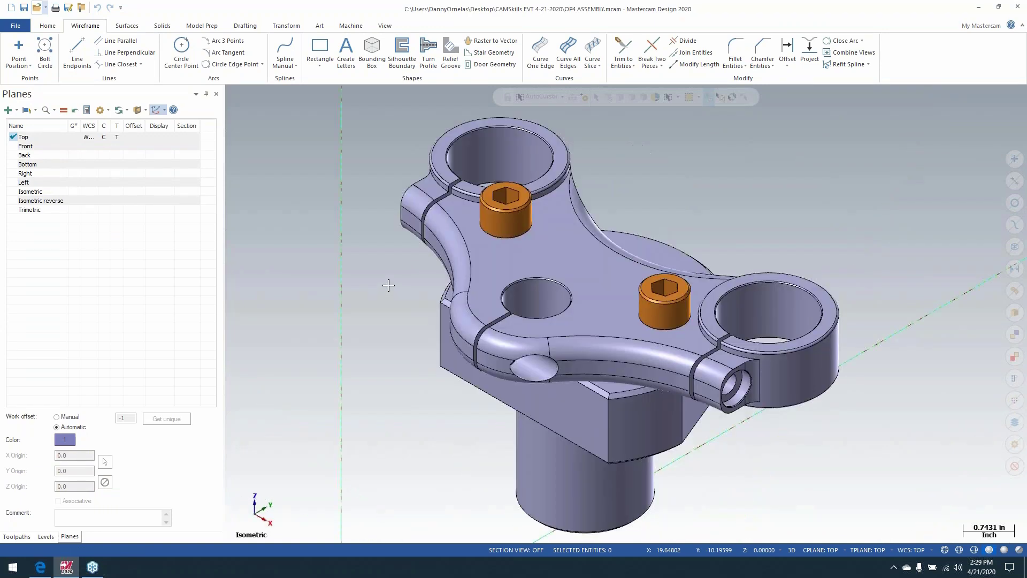
{"action": "scroll", "coordinate": [412, 286], "scroll_direction": "down", "scroll_amount": 4}
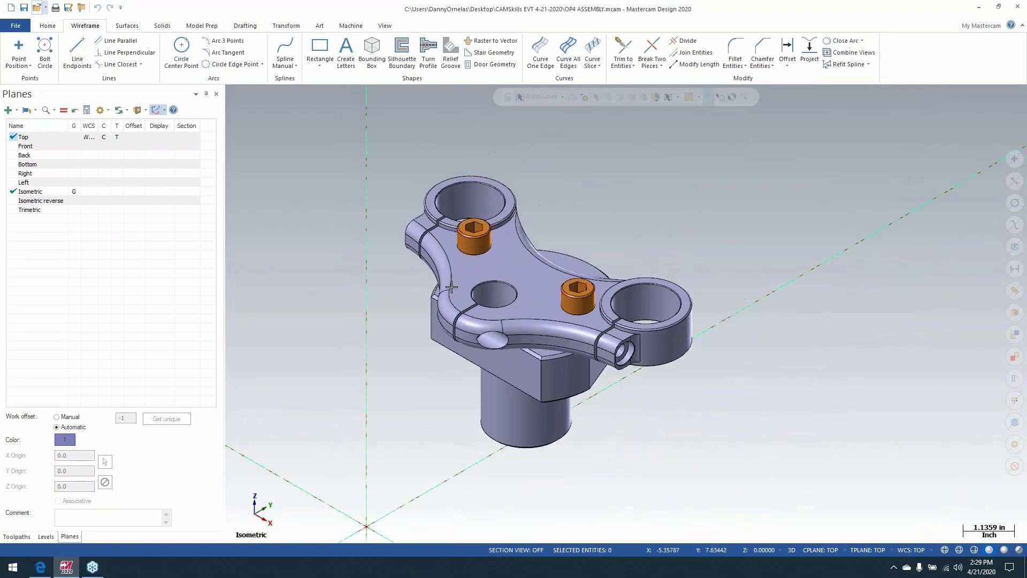
{"action": "scroll", "coordinate": [557, 211], "scroll_direction": "up", "scroll_amount": 2}
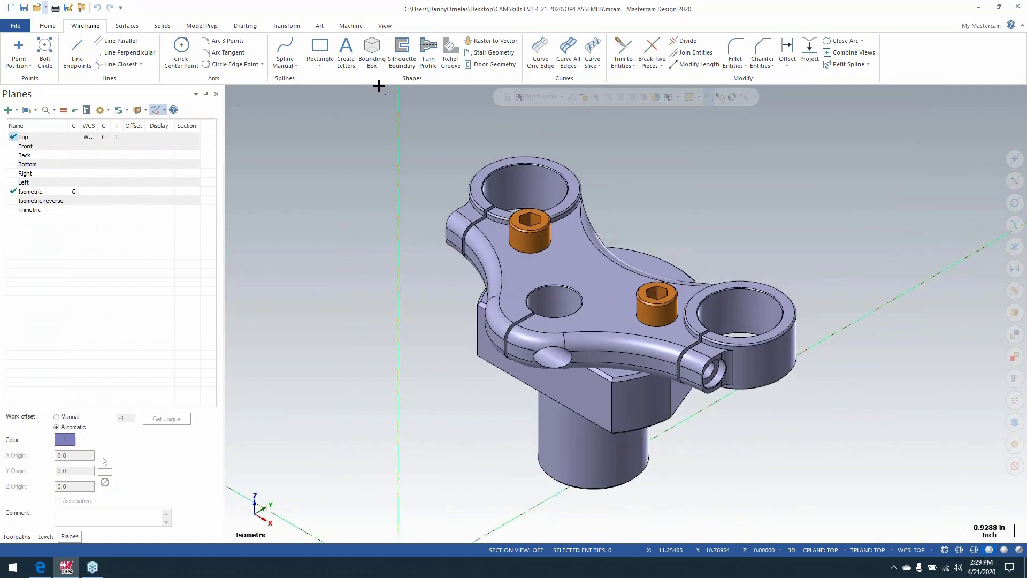
Rotate the whole assembly -90 degrees about the Y axis with a Dynamic transform in Move mode, and accept it.
{"action": "left_click", "coordinate": [286, 26]}
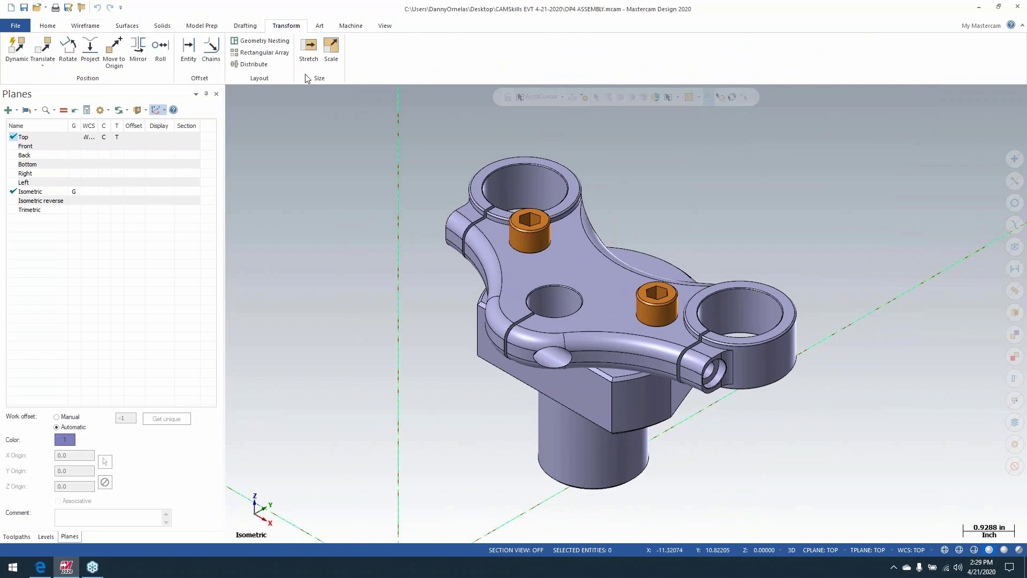
{"action": "left_click", "coordinate": [17, 48]}
{"action": "left_click_drag", "start_coordinate": [392, 131], "coordinate": [872, 518]}
{"action": "left_click", "coordinate": [590, 119]}
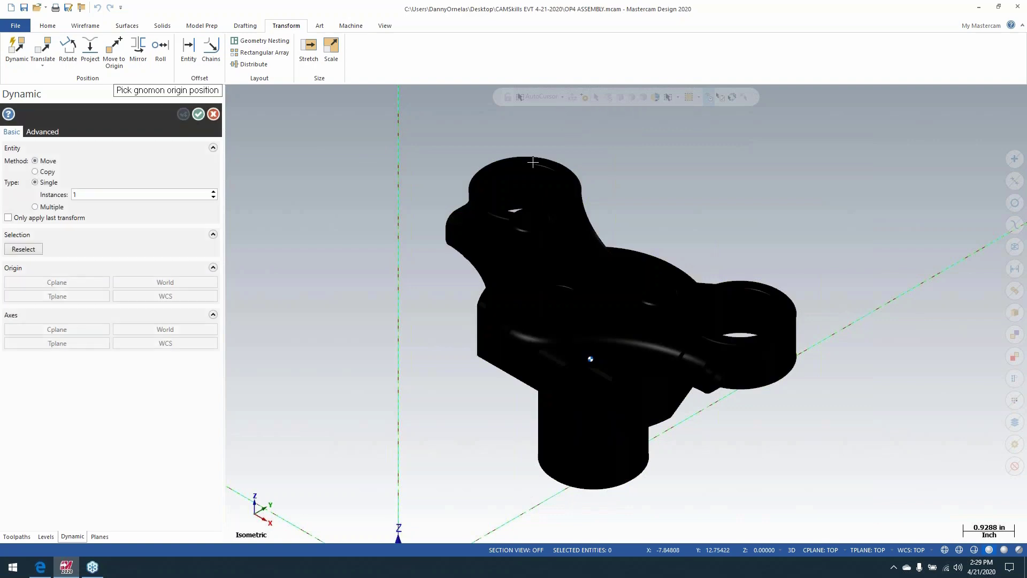
{"action": "left_click", "coordinate": [424, 296]}
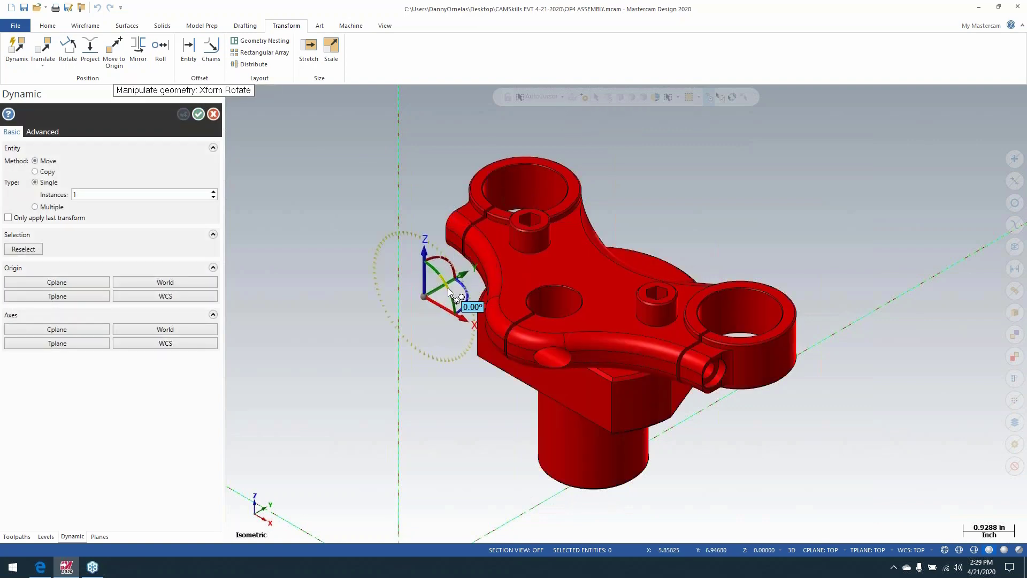
{"action": "left_click", "coordinate": [464, 292]}
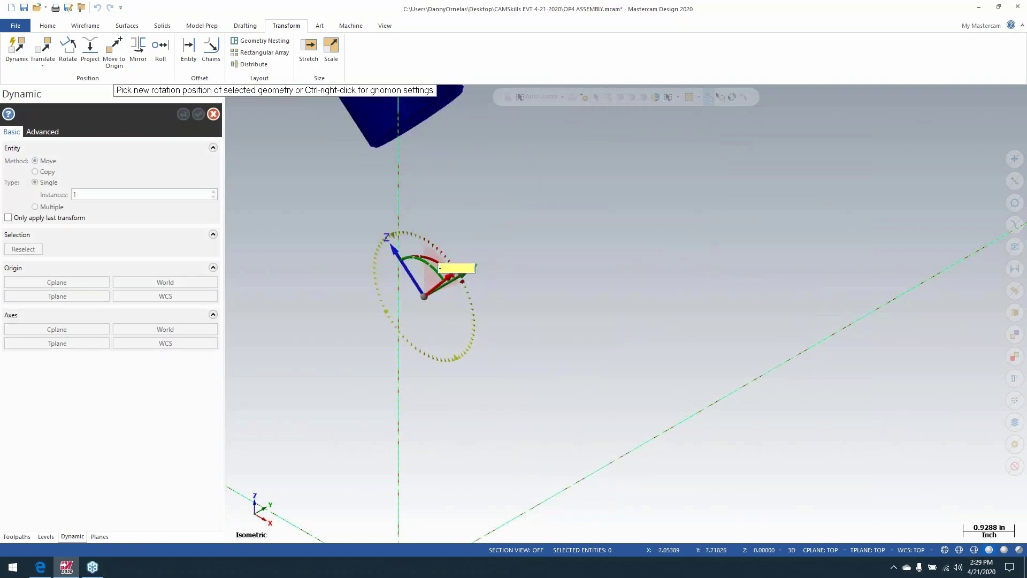
{"action": "type", "text": "-90"}
{"action": "key", "text": "Return"}
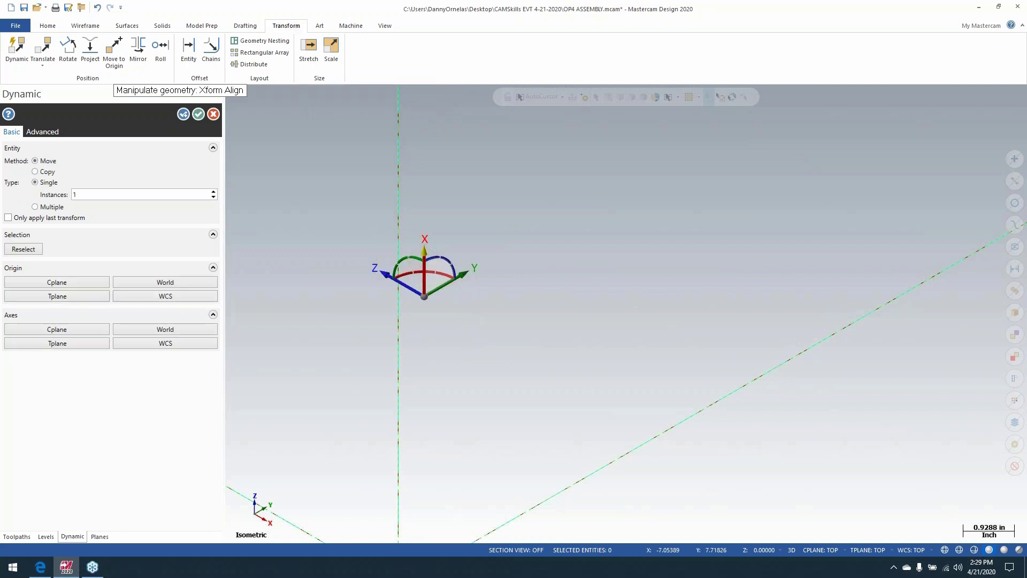
{"action": "key", "text": "alt+F1"}
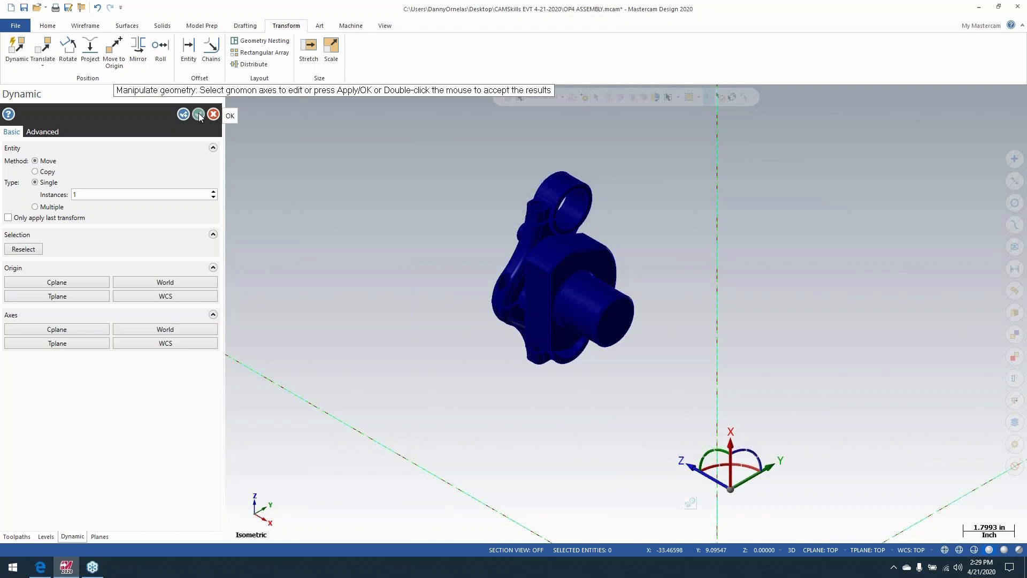
{"action": "left_click", "coordinate": [230, 115]}
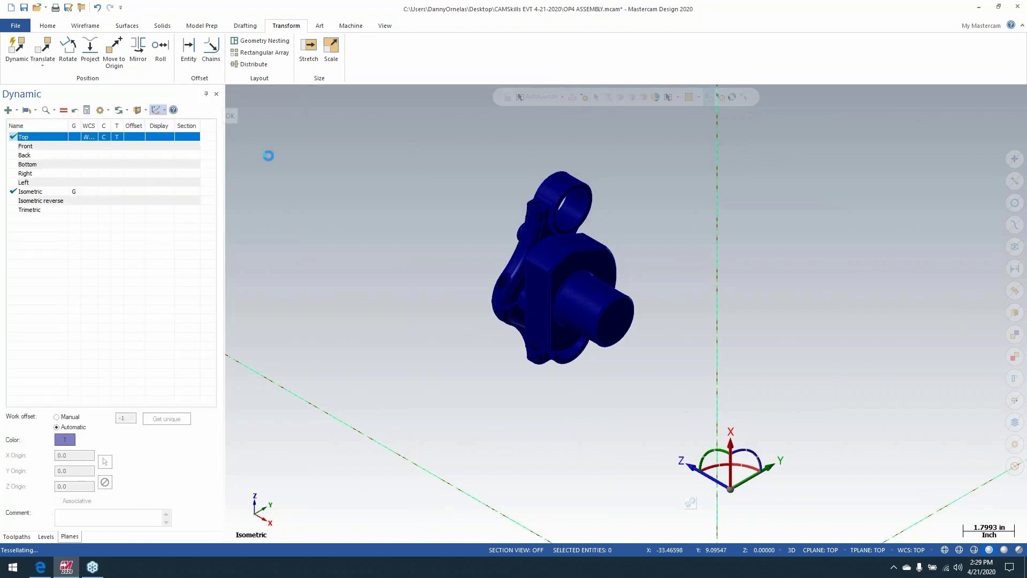
Move the assembly to the origin from the centre of the fixture's part-seating face, and clear the transform colours.
{"action": "left_click", "coordinate": [114, 49]}
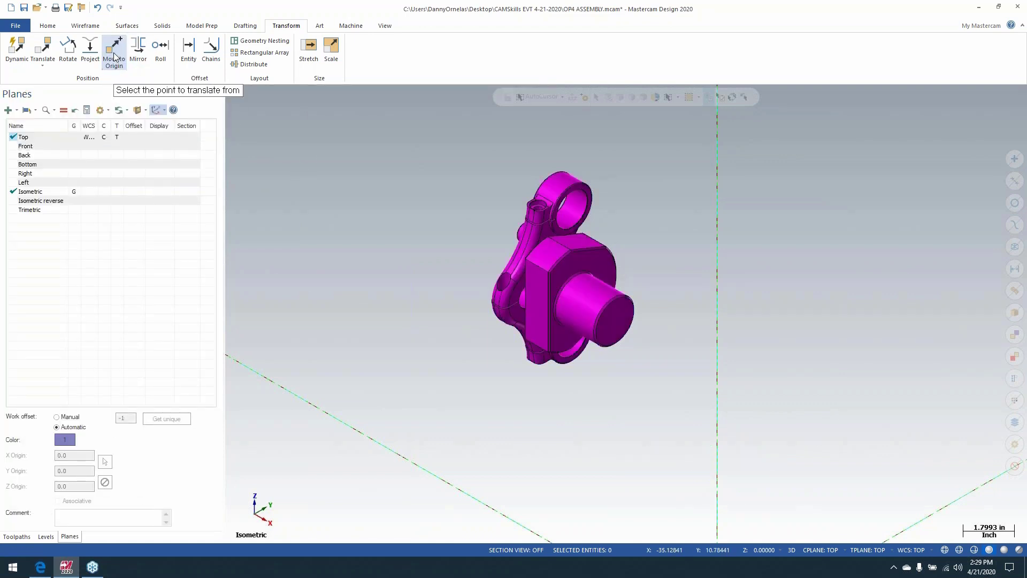
{"action": "middle_click_drag", "start_coordinate": [401, 333], "coordinate": [535, 292]}
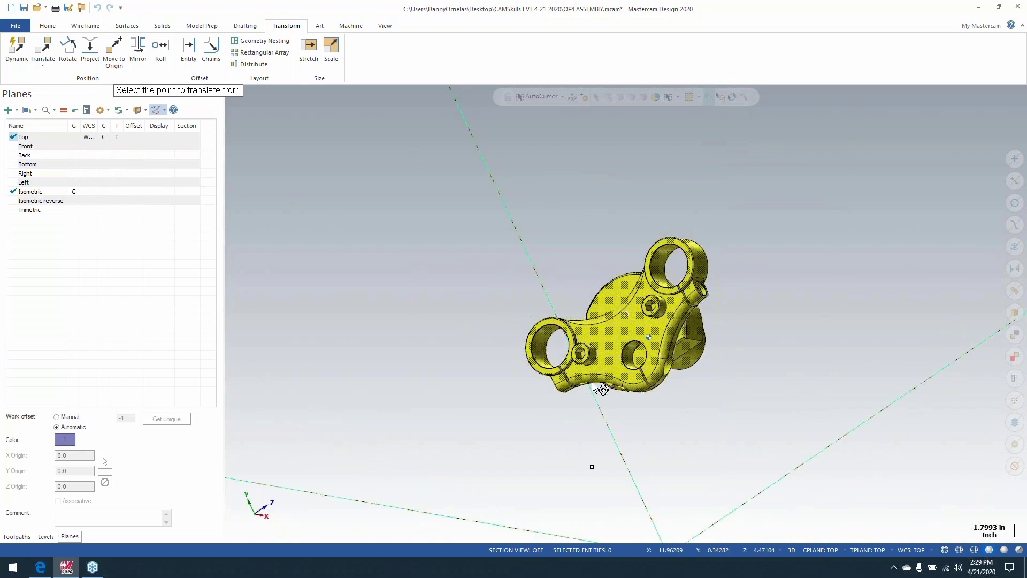
{"action": "scroll", "coordinate": [535, 289], "scroll_direction": "up", "scroll_amount": 3}
{"action": "scroll", "coordinate": [635, 327], "scroll_direction": "up", "scroll_amount": 2}
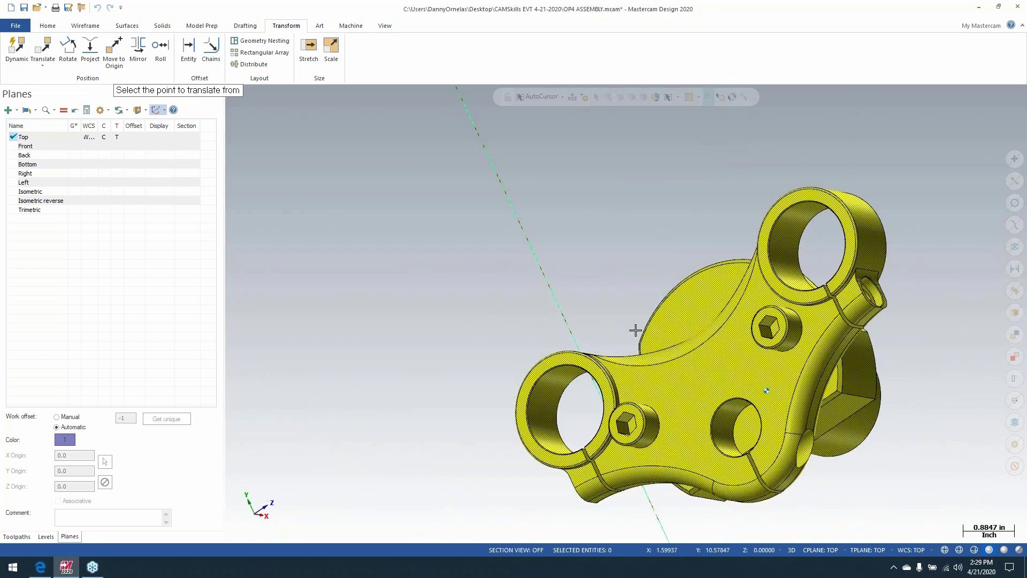
{"action": "left_click", "coordinate": [621, 255]}
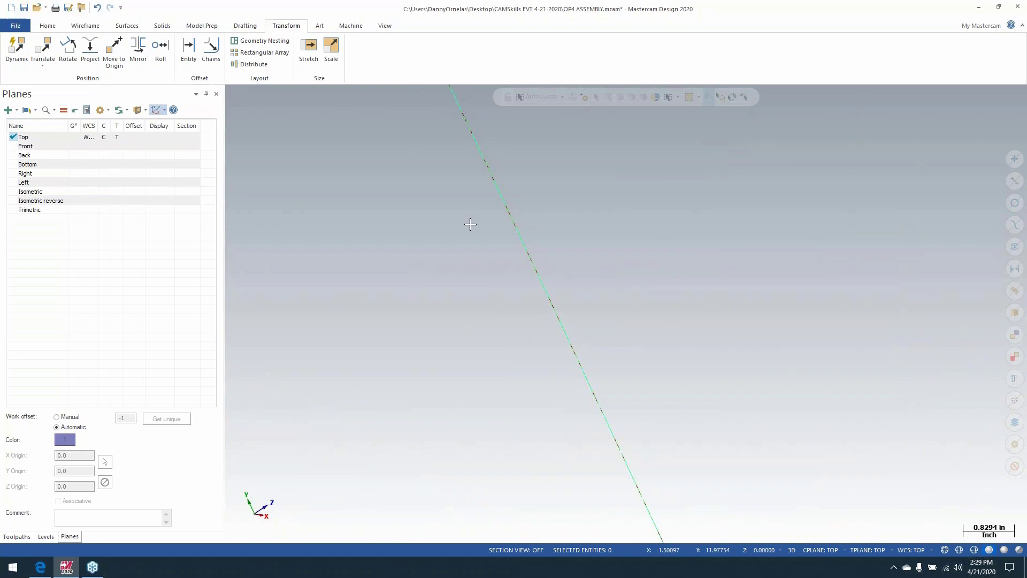
{"action": "right_click", "coordinate": [470, 224]}
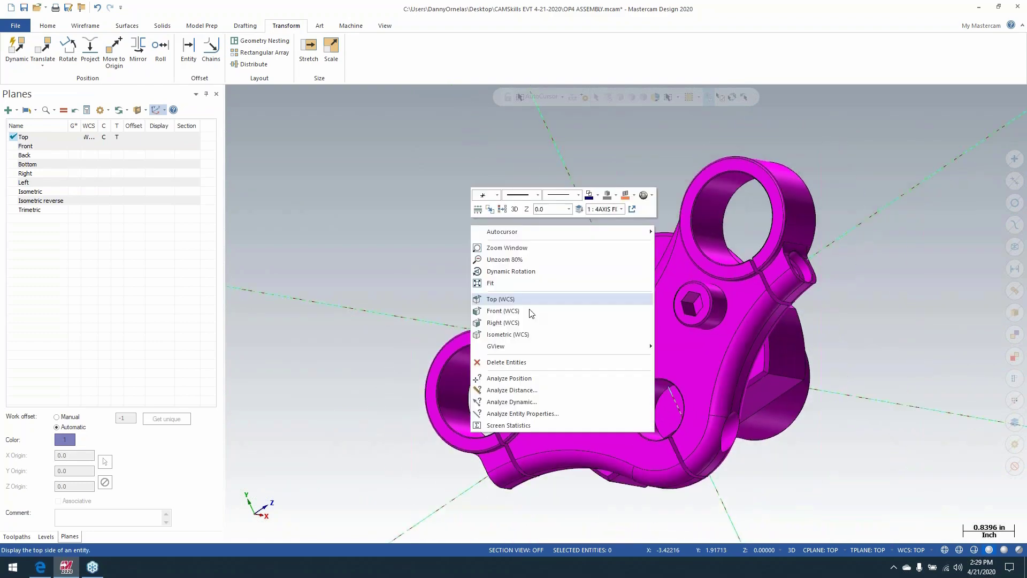
{"action": "left_click", "coordinate": [508, 334]}
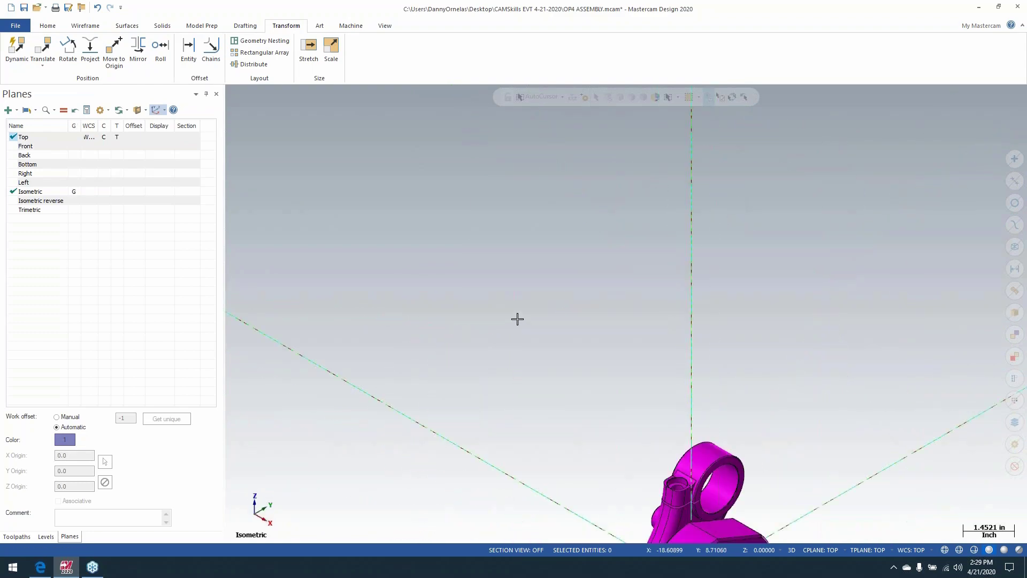
{"action": "right_click", "coordinate": [411, 214]}
{"action": "left_click", "coordinate": [421, 251]}
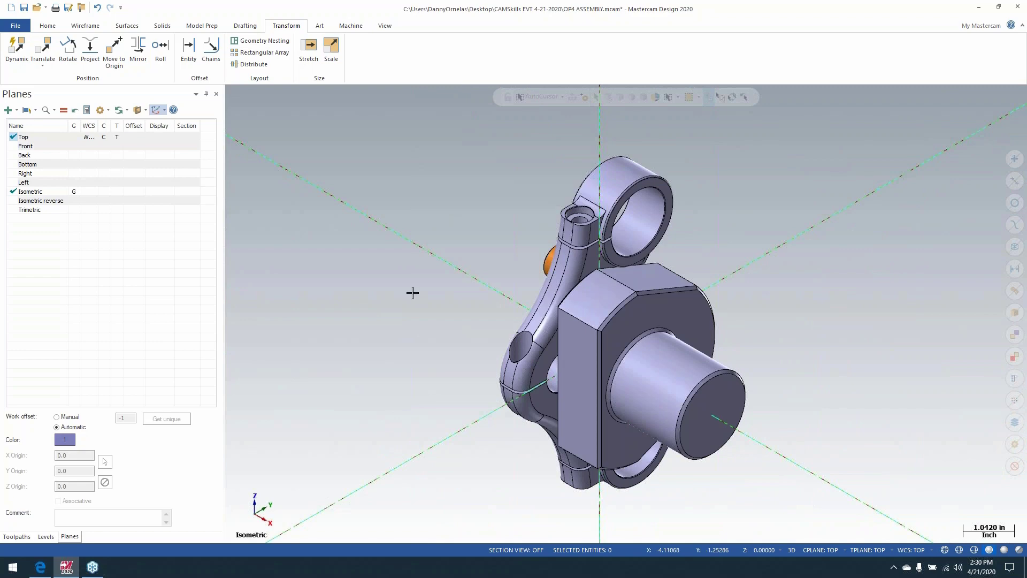
Isolate the fixture body in the top view and examine how its seating face aligns with the origin axes.
{"action": "right_click", "coordinate": [410, 224]}
{"action": "left_click", "coordinate": [428, 323]}
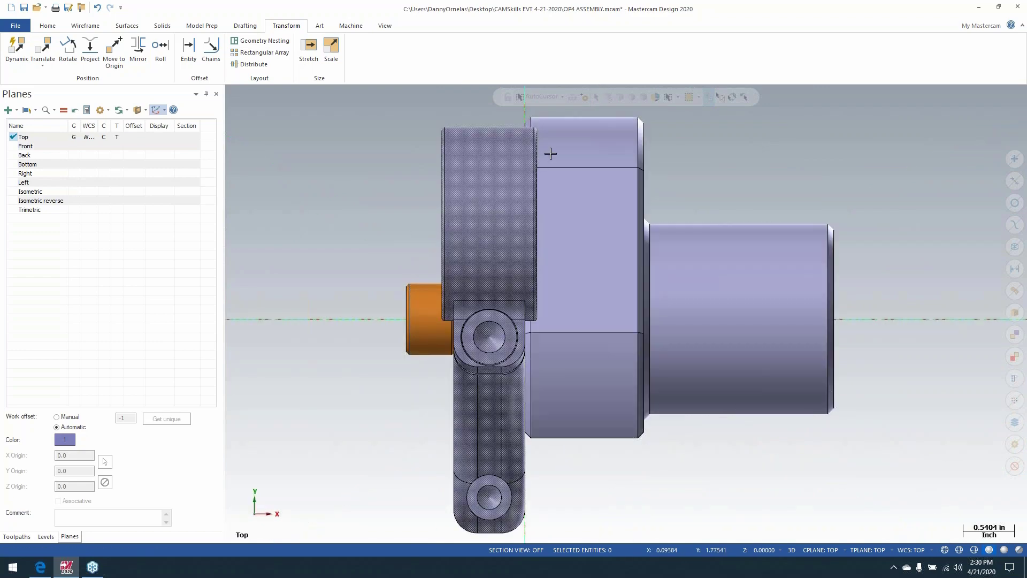
{"action": "left_click", "coordinate": [569, 155]}
{"action": "key", "text": "alt+e"}
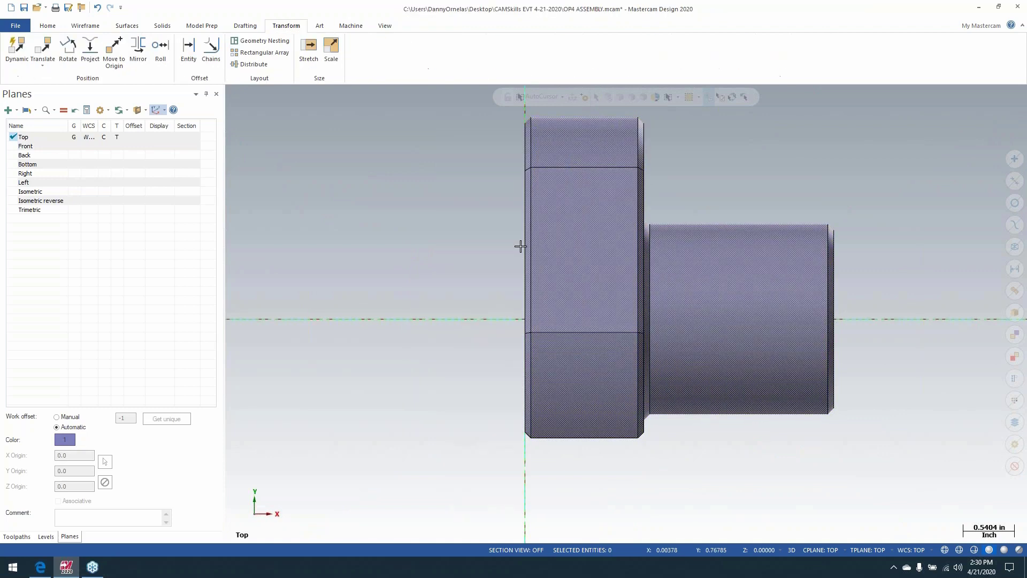
{"action": "key", "text": "F1"}
{"action": "left_click_drag", "start_coordinate": [502, 402], "coordinate": [546, 451]}
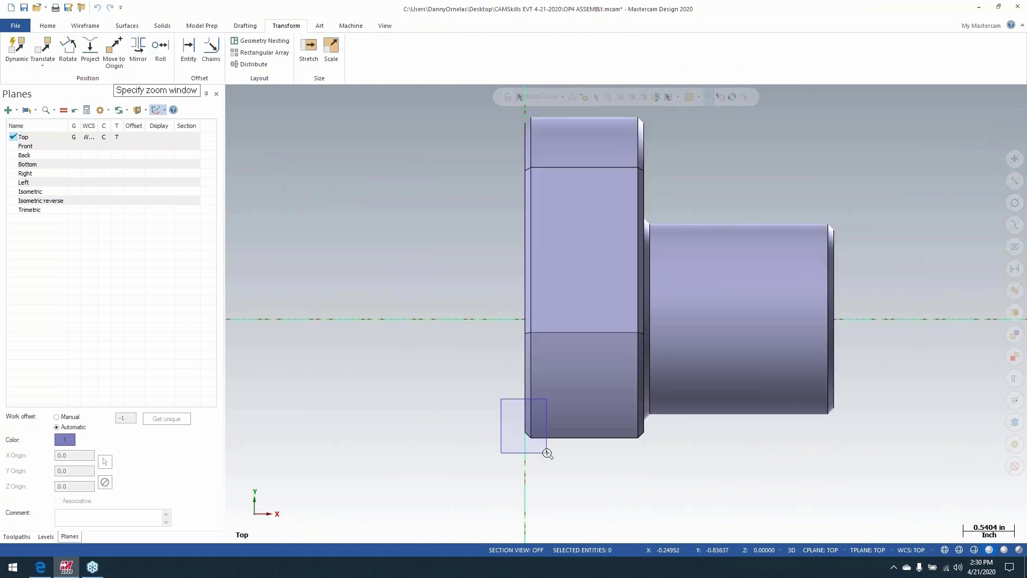
{"action": "scroll", "coordinate": [544, 445], "scroll_direction": "down", "scroll_amount": 5}
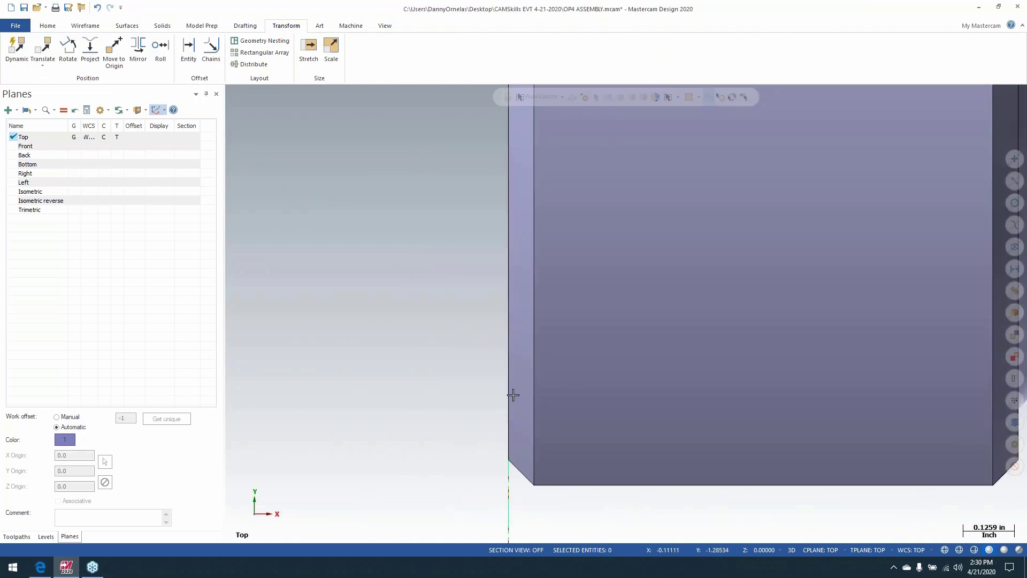
Examine the fixture's centring on the origin in the right view, in wireframe and shaded, and bring back the hidden bodies.
{"action": "right_click", "coordinate": [394, 254]}
{"action": "left_click", "coordinate": [424, 350]}
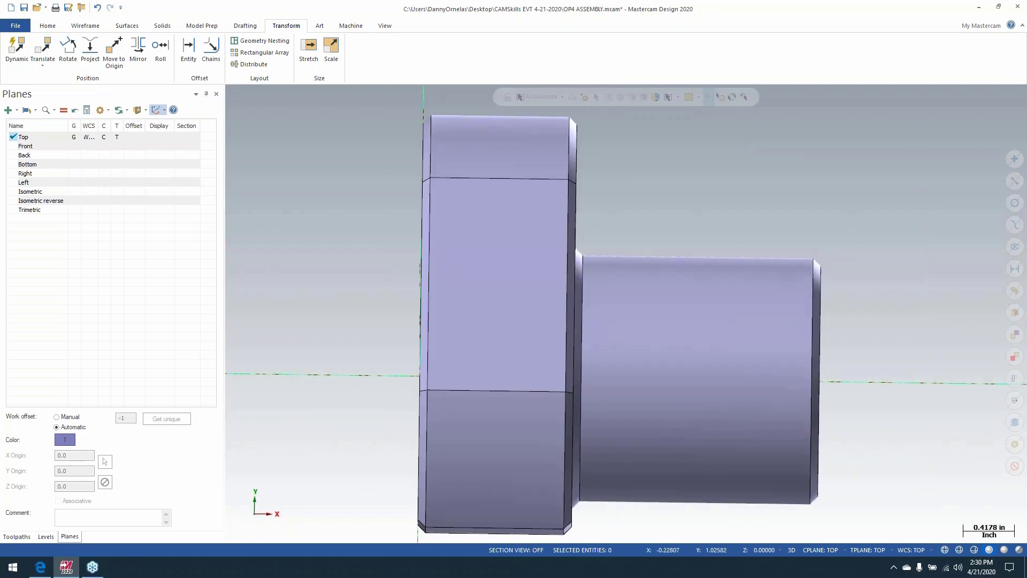
{"action": "key", "text": "alt+s"}
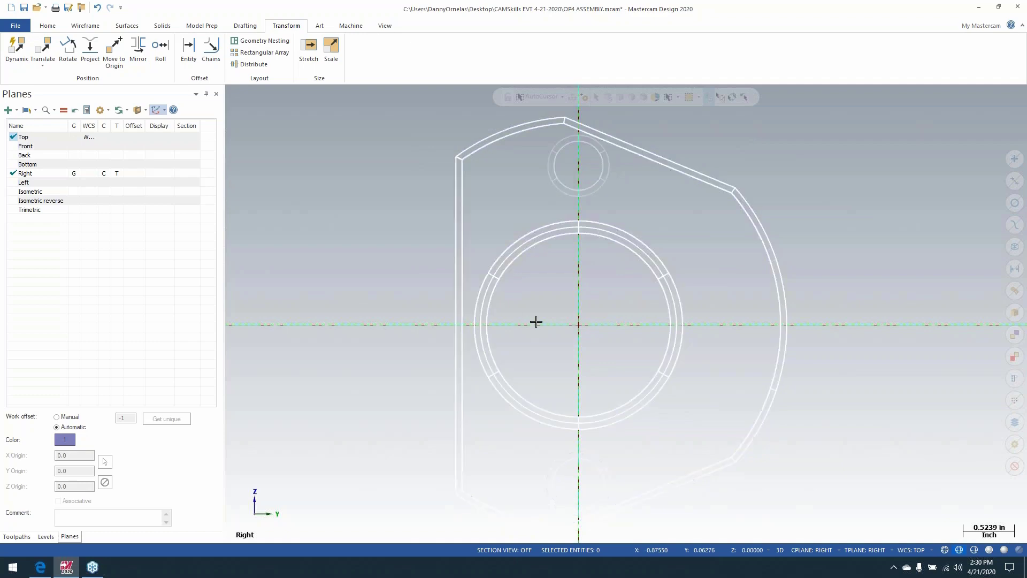
{"action": "key", "text": "alt+s"}
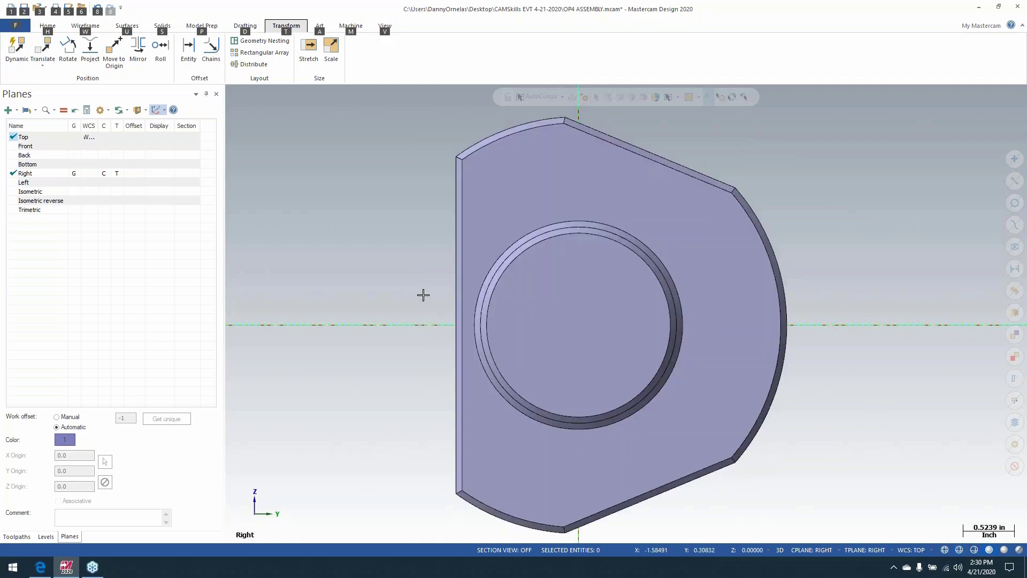
{"action": "mouse_move", "coordinate": [436, 282]}
{"action": "middle_mouse_down"}
{"action": "mouse_move", "coordinate": [520, 290]}
{"action": "mouse_move", "coordinate": [568, 342]}
{"action": "mouse_move", "coordinate": [437, 264]}
{"action": "middle_mouse_up"}
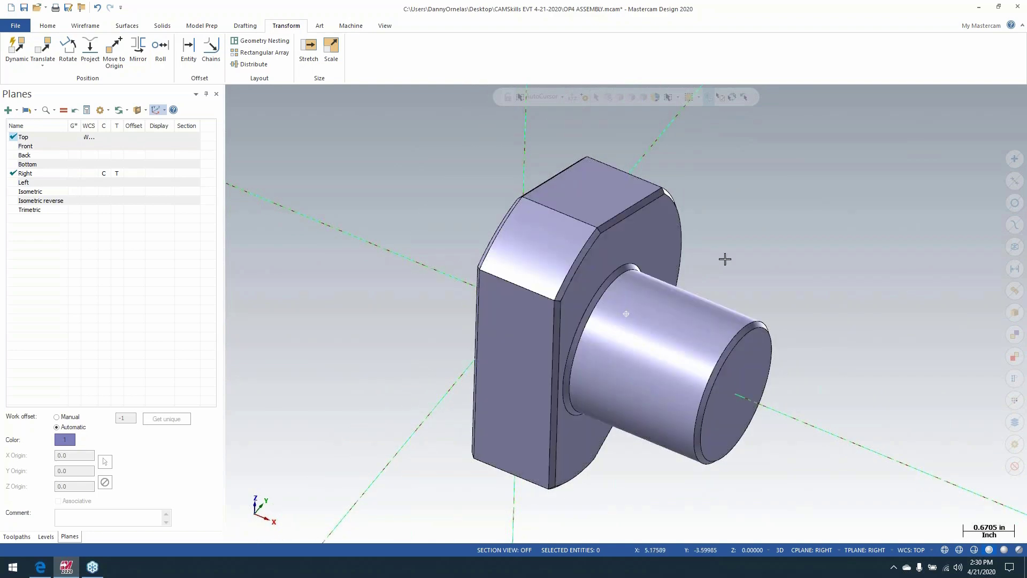
{"action": "middle_click_drag", "start_coordinate": [740, 255], "coordinate": [646, 249]}
{"action": "key", "text": "alt"}
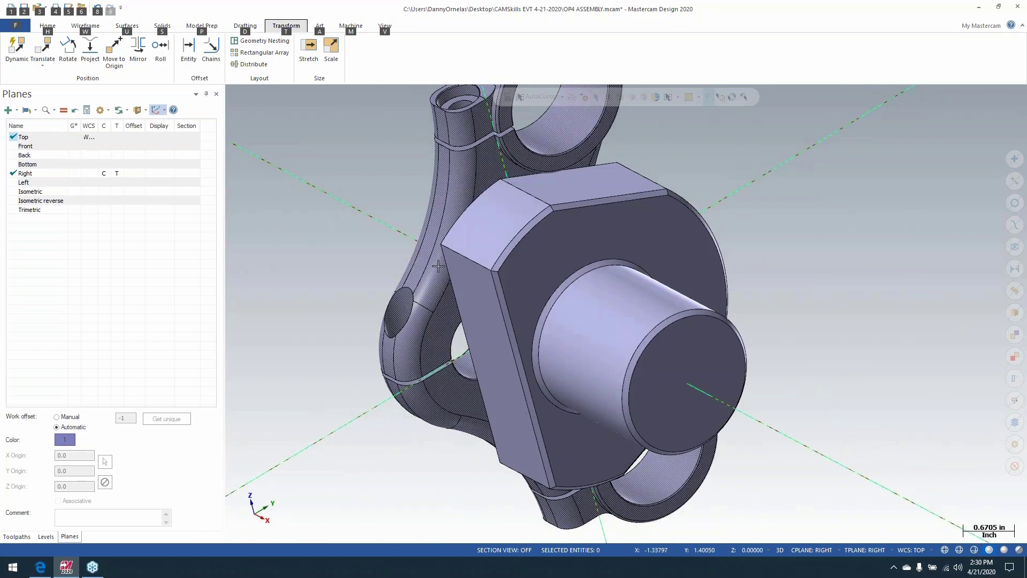
{"action": "mouse_move", "coordinate": [451, 264]}
{"action": "middle_mouse_down"}
{"action": "mouse_move", "coordinate": [476, 249]}
{"action": "mouse_move", "coordinate": [485, 274]}
{"action": "mouse_move", "coordinate": [614, 252]}
{"action": "mouse_move", "coordinate": [465, 262]}
{"action": "middle_mouse_up"}
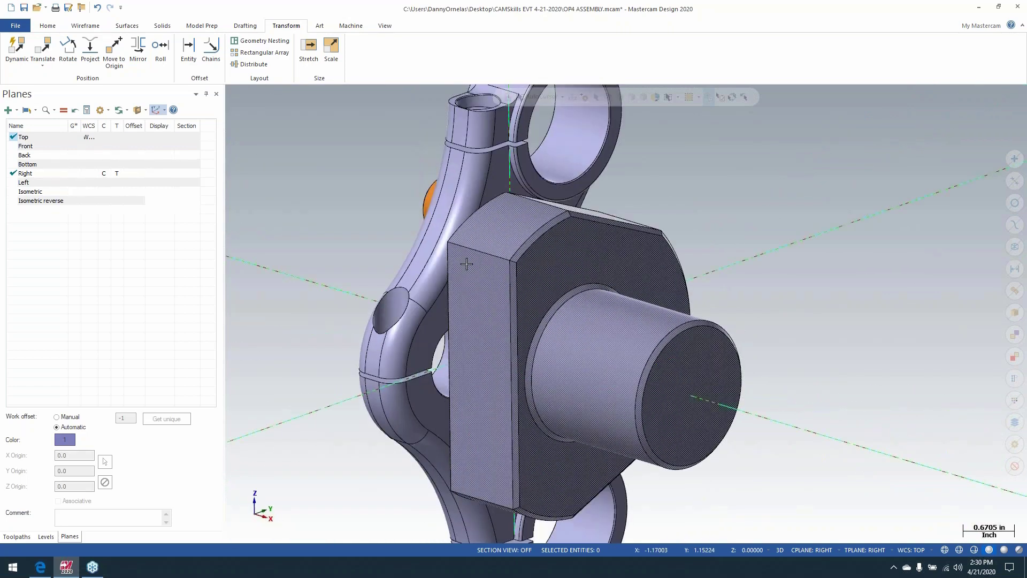
Colour the clamp part dark grey in the isometric view and hide everything except the fixture body.
{"action": "right_click", "coordinate": [398, 226]}
{"action": "left_click", "coordinate": [452, 337]}
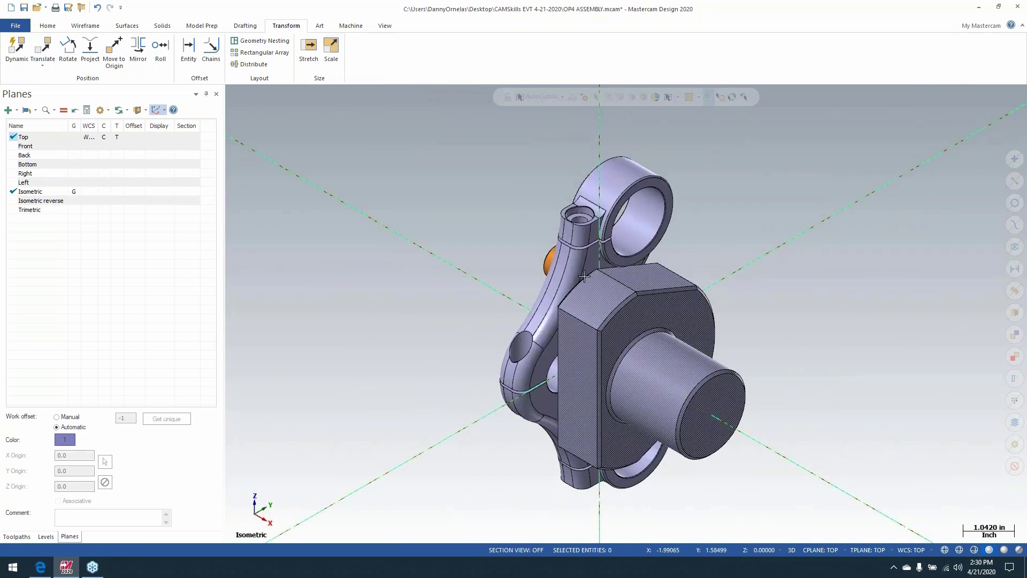
{"action": "left_click", "coordinate": [584, 277]}
{"action": "right_click", "coordinate": [730, 180]}
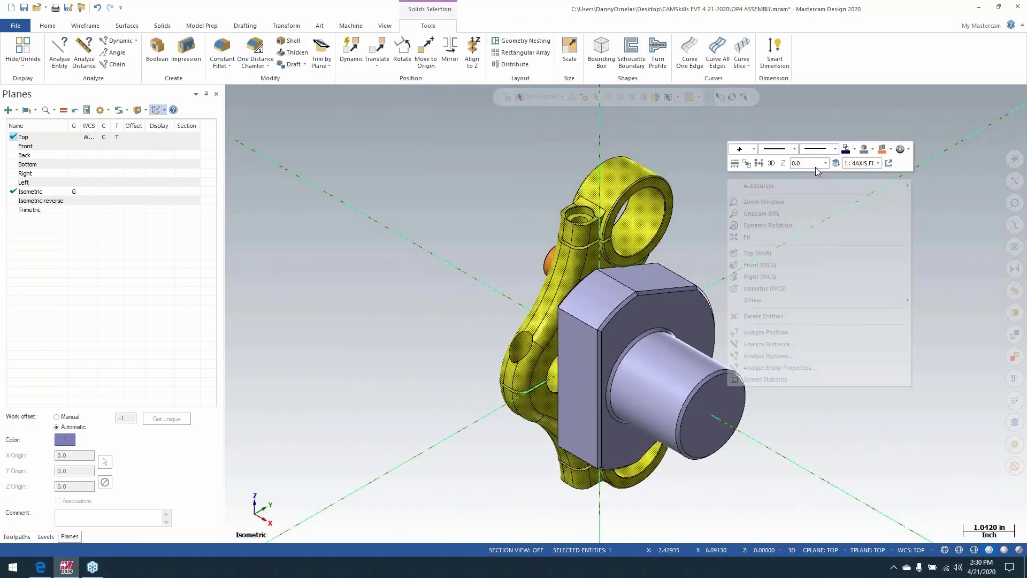
{"action": "left_click", "coordinate": [875, 151]}
{"action": "left_click", "coordinate": [866, 183]}
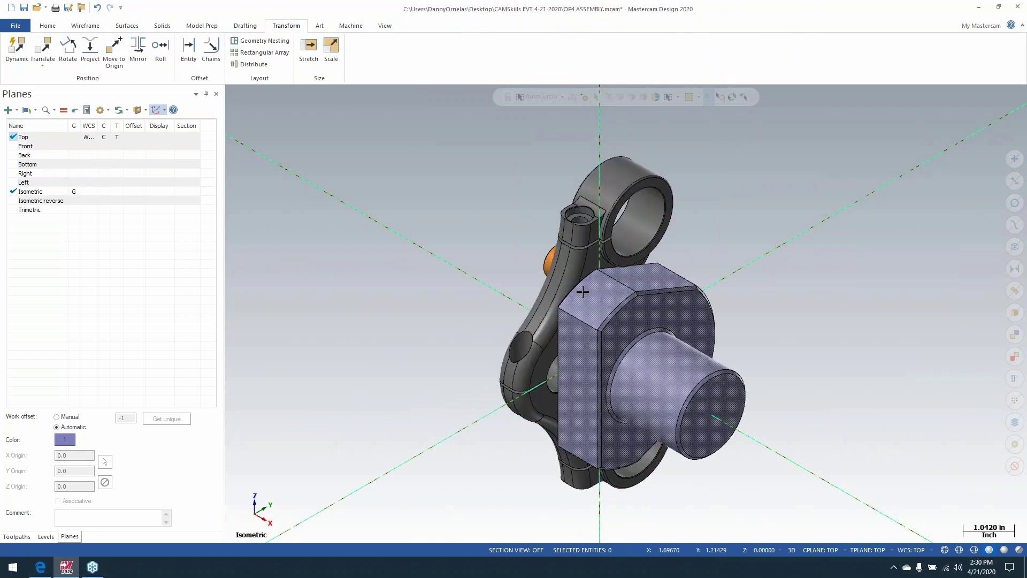
{"action": "left_click", "coordinate": [582, 291]}
{"action": "key", "text": "alt+e"}
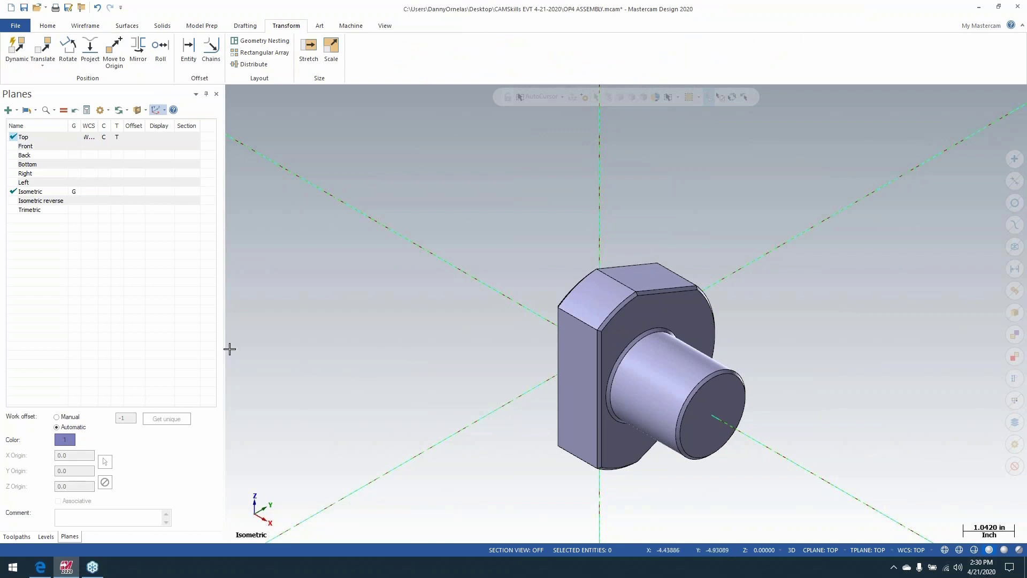
Add a default mill machine group for the fixture's toolpaths.
{"action": "left_click", "coordinate": [16, 536]}
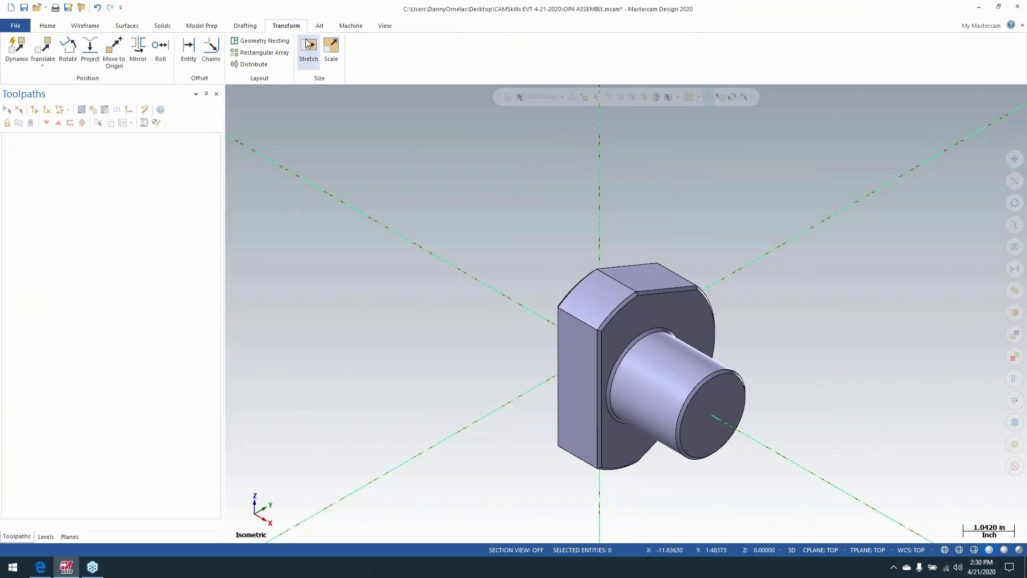
{"action": "left_click", "coordinate": [351, 26]}
{"action": "left_click", "coordinate": [16, 56]}
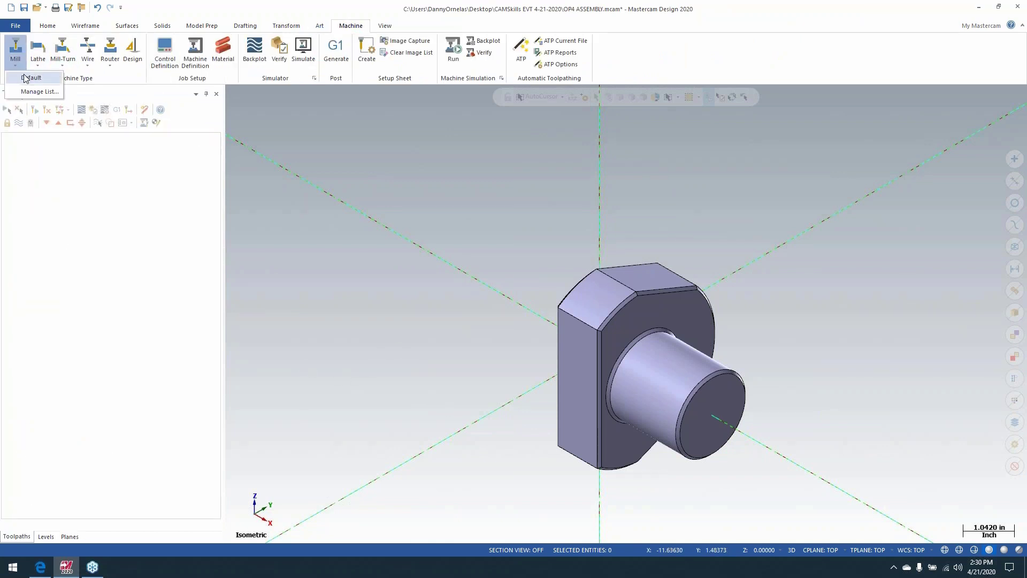
{"action": "left_click", "coordinate": [25, 78]}
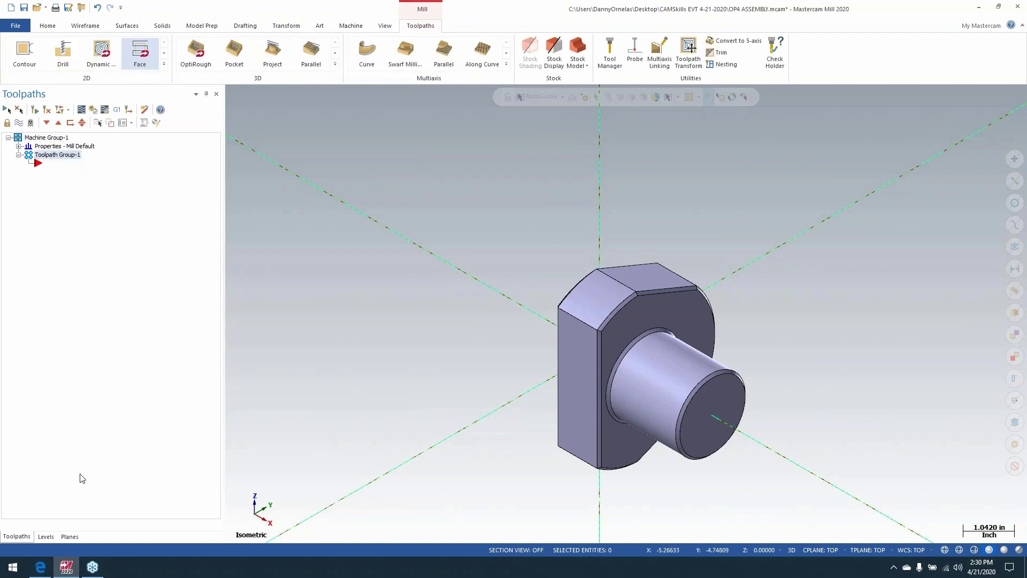
Create a plane named 1 aligned to the fixture flange's upper angled flat, with its origin moved to the WCS origin.
{"action": "left_click", "coordinate": [70, 535]}
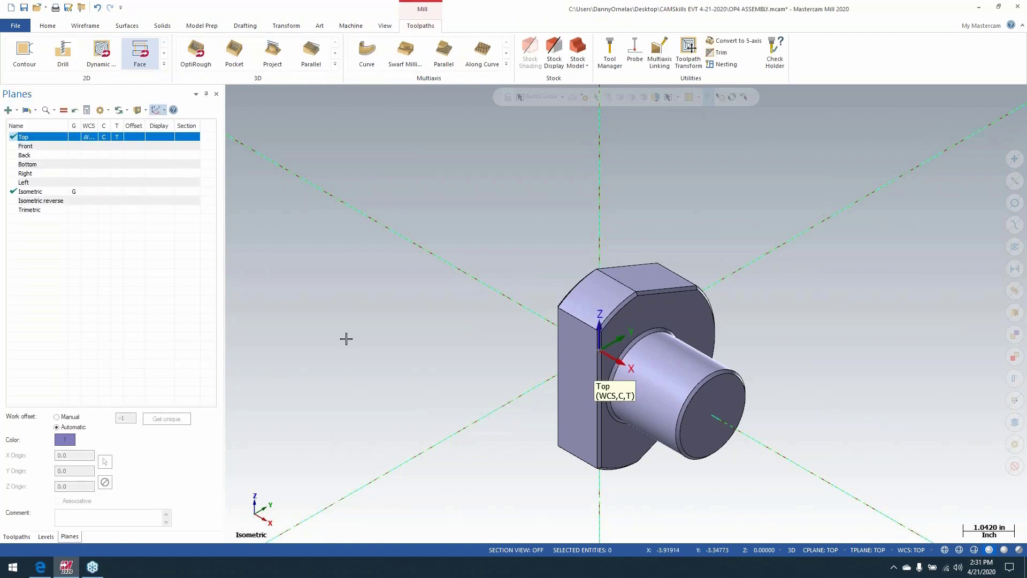
{"action": "mouse_move", "coordinate": [346, 339]}
{"action": "middle_mouse_down"}
{"action": "mouse_move", "coordinate": [355, 334]}
{"action": "mouse_move", "coordinate": [348, 347]}
{"action": "middle_mouse_up"}
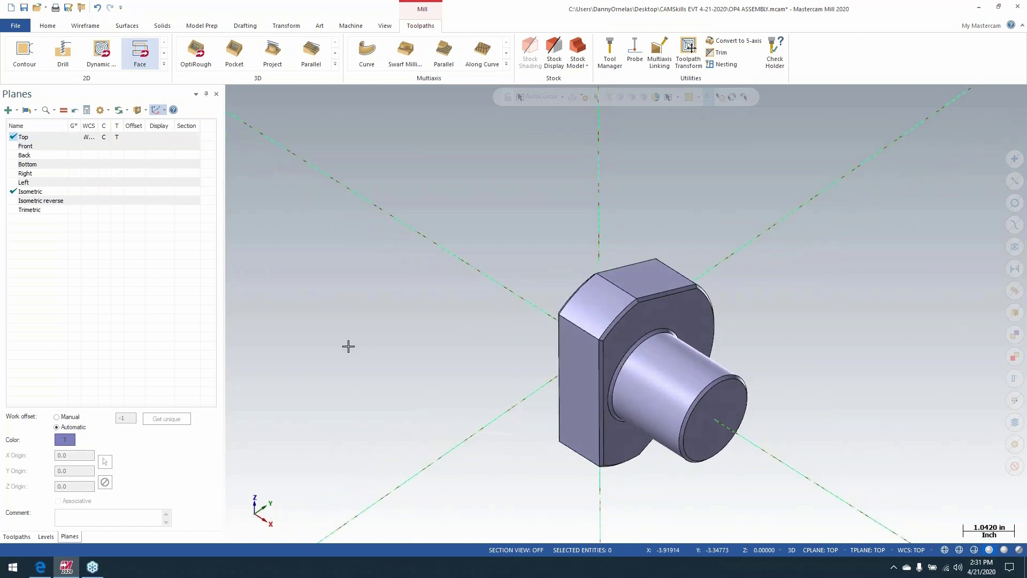
{"action": "left_click", "coordinate": [255, 515]}
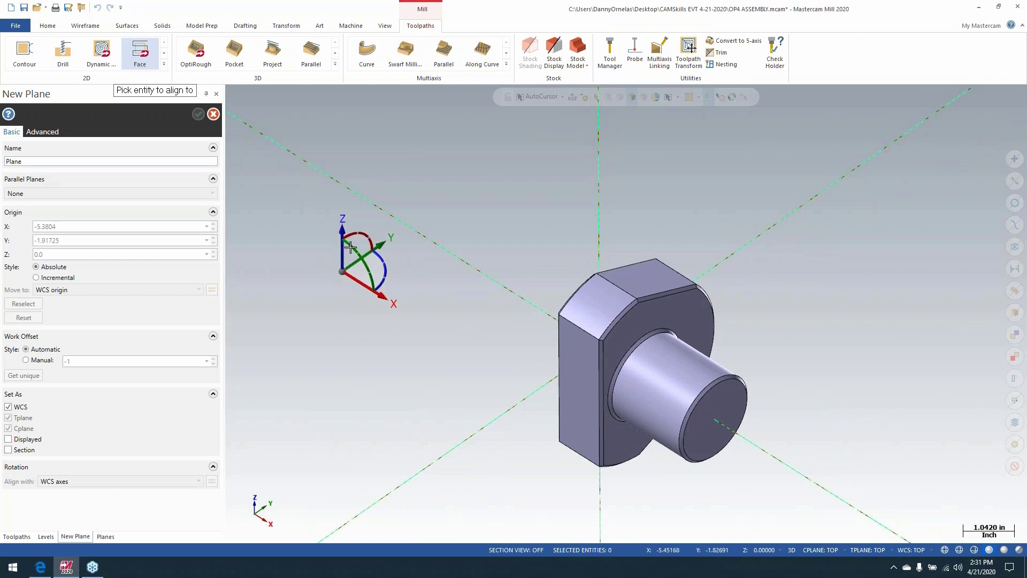
{"action": "left_click", "coordinate": [645, 281]}
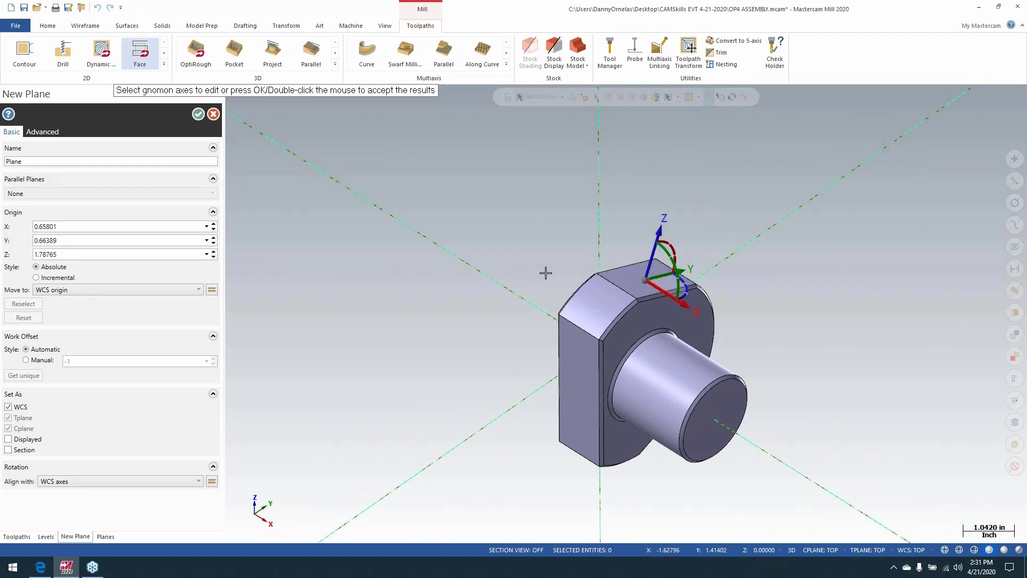
{"action": "left_click", "coordinate": [73, 160]}
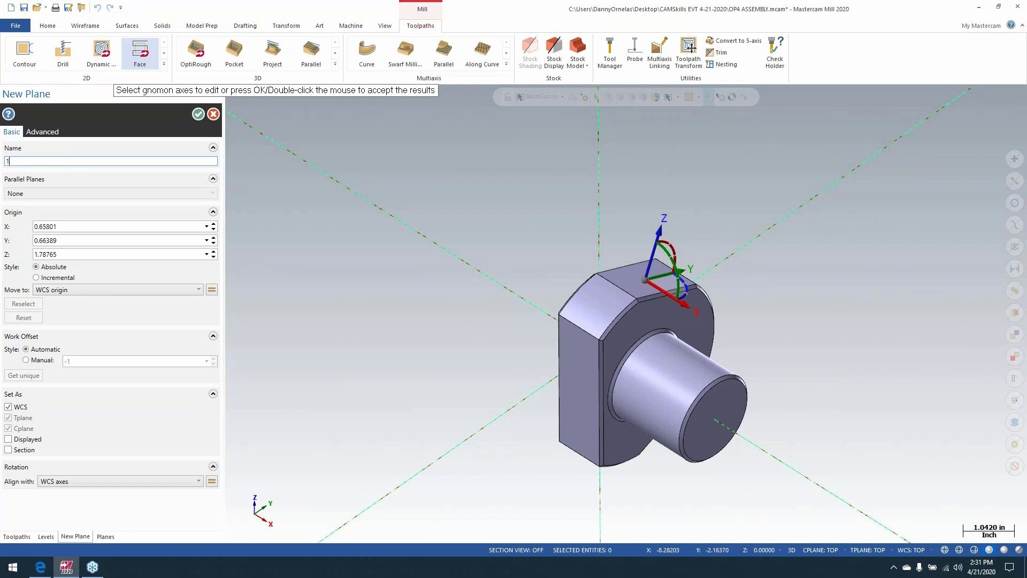
{"action": "left_click", "coordinate": [212, 291]}
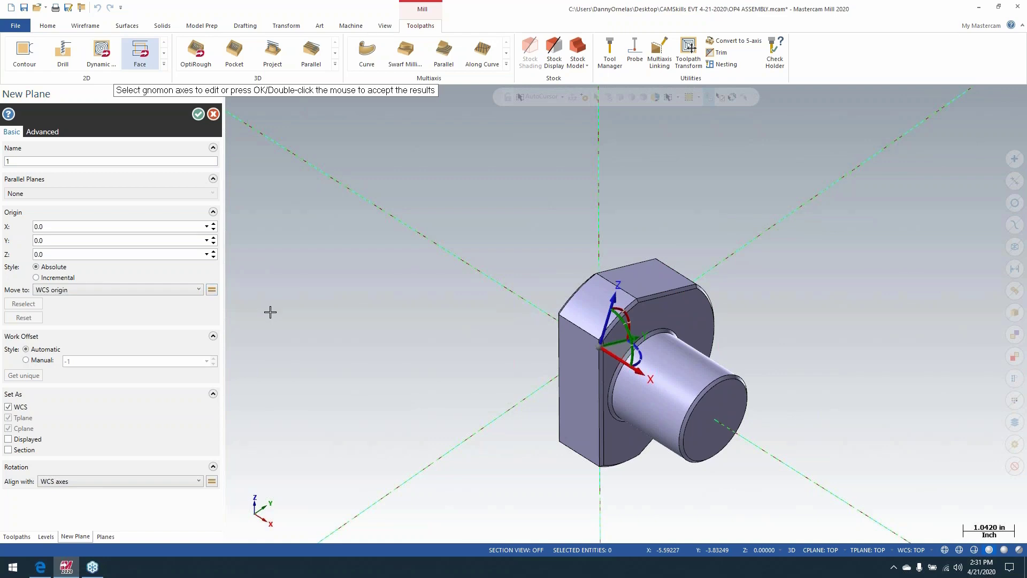
{"action": "middle_click_drag", "start_coordinate": [270, 312], "coordinate": [303, 298]}
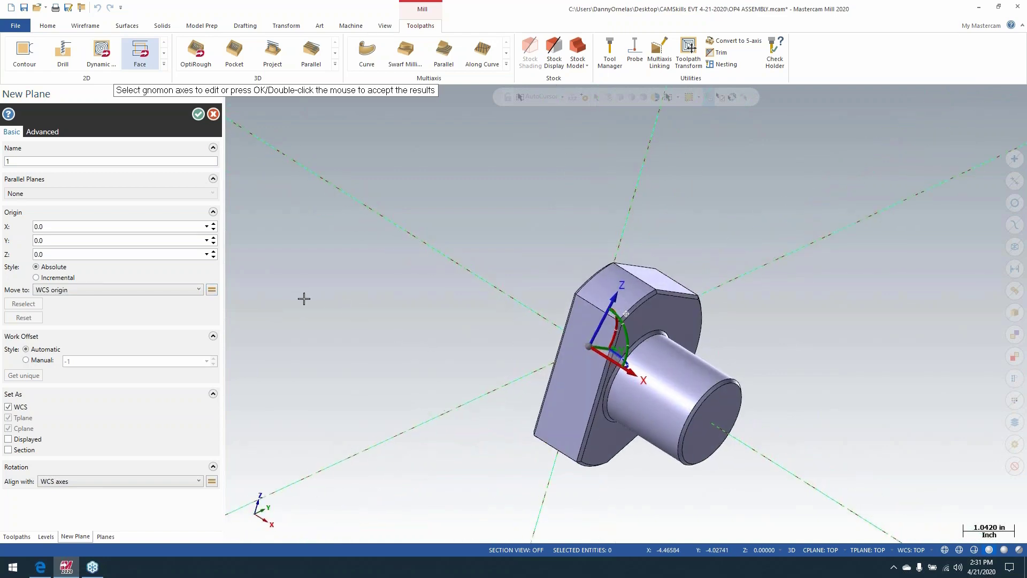
{"action": "left_click", "coordinate": [198, 115]}
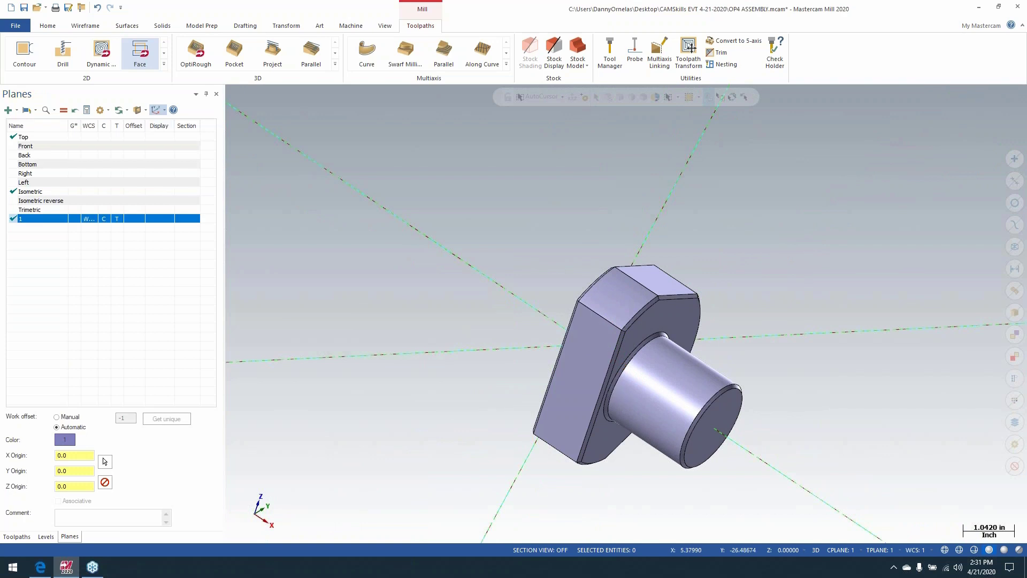
Create a plane named 2 aligned to the flange's vertical front flat, with its origin moved to the WCS origin.
{"action": "left_click", "coordinate": [255, 517]}
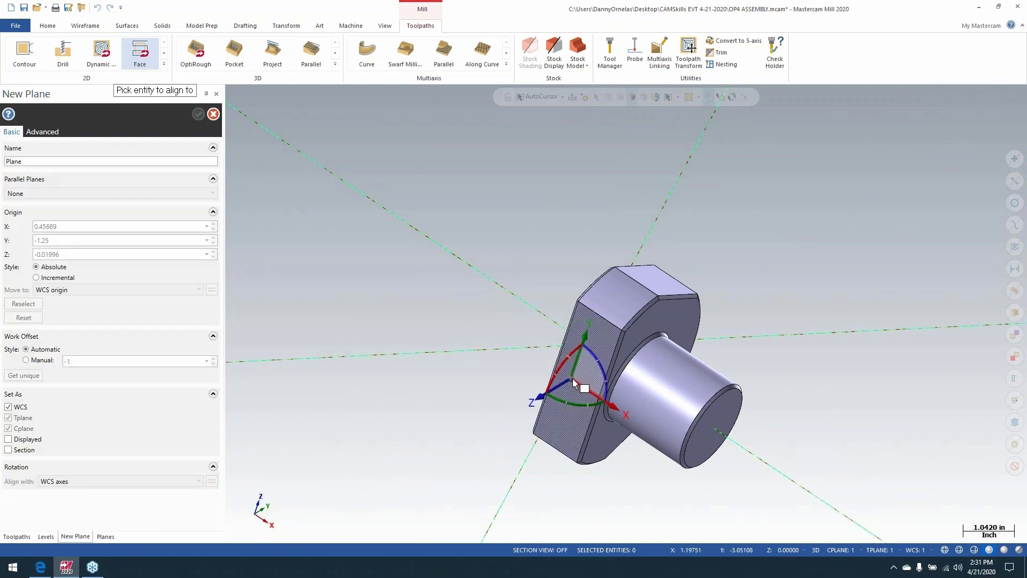
{"action": "left_click", "coordinate": [579, 376]}
{"action": "left_click_drag", "start_coordinate": [47, 161], "coordinate": [1, 163]}
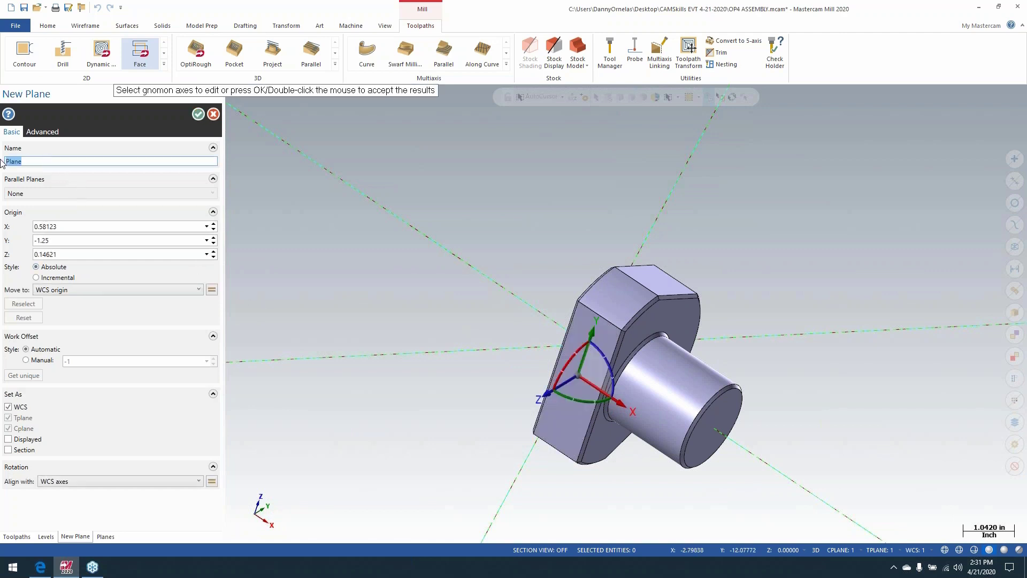
{"action": "left_click", "coordinate": [211, 290]}
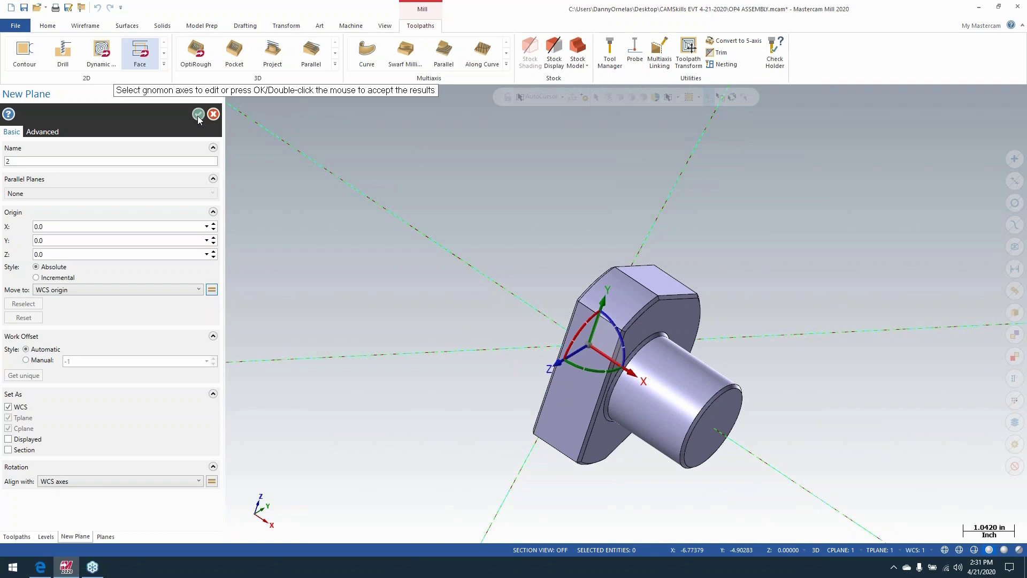
Create a plane named 3 aligned to the flange's remaining lower flat, with its origin moved to the WCS origin.
{"action": "middle_click_drag", "start_coordinate": [342, 378], "coordinate": [374, 326]}
{"action": "left_click", "coordinate": [253, 516]}
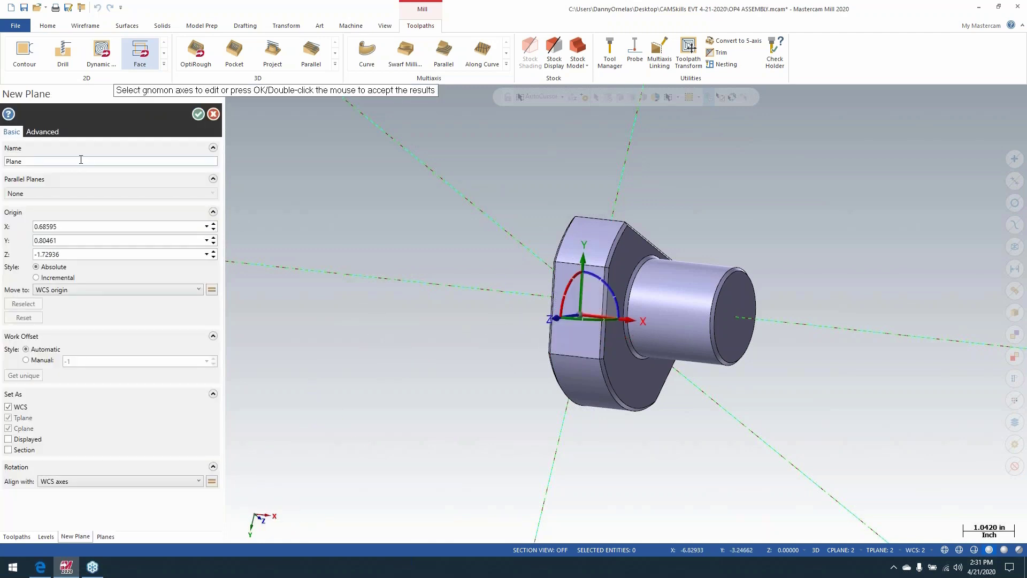
{"action": "left_click_drag", "start_coordinate": [80, 159], "coordinate": [7, 159]}
{"action": "type", "text": "3"}
{"action": "left_click", "coordinate": [211, 290]}
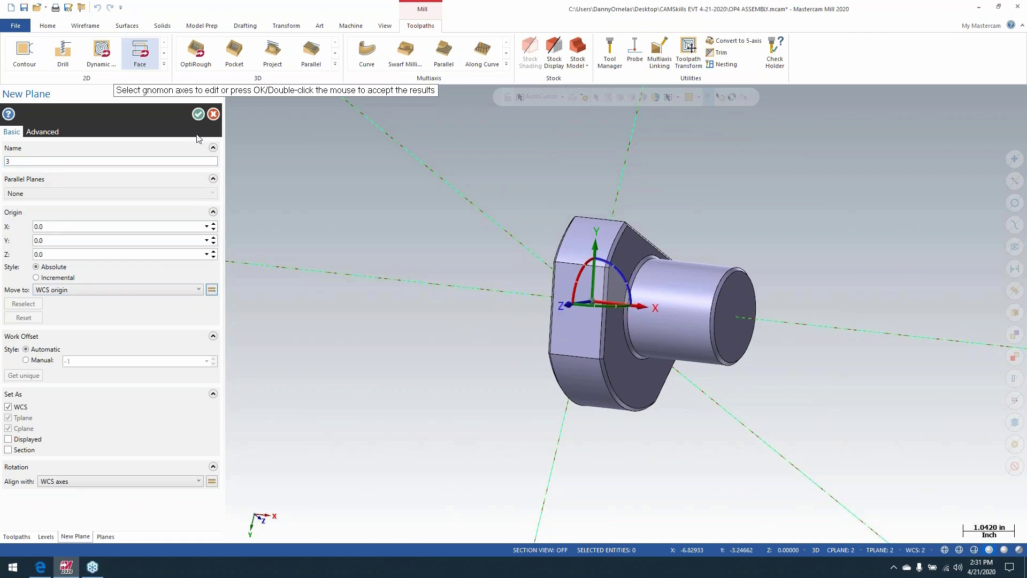
{"action": "left_click", "coordinate": [197, 115]}
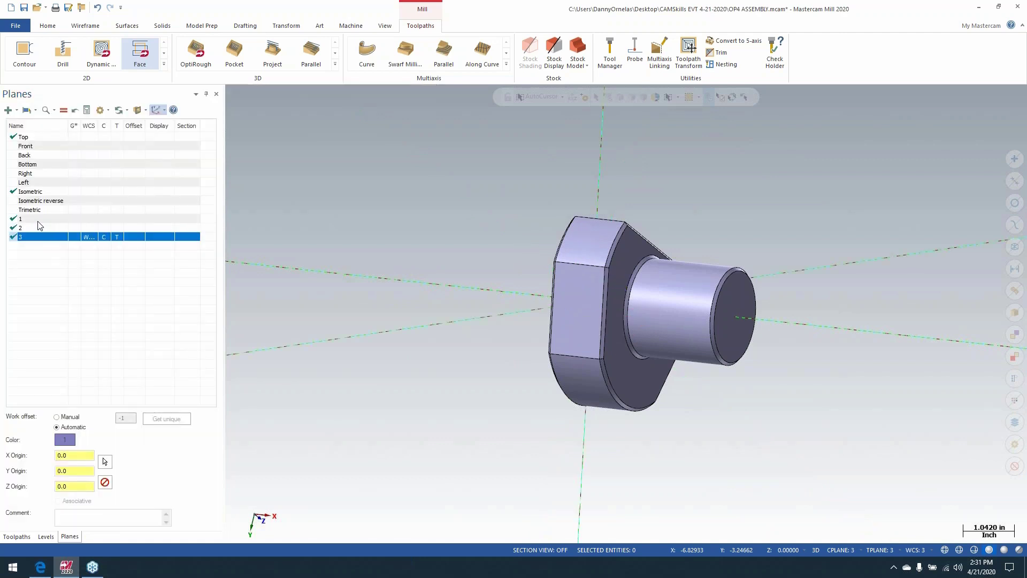
Compare the axis orientations of planes 1, 2 and 3 on the fixture body.
{"action": "left_click", "coordinate": [38, 221]}
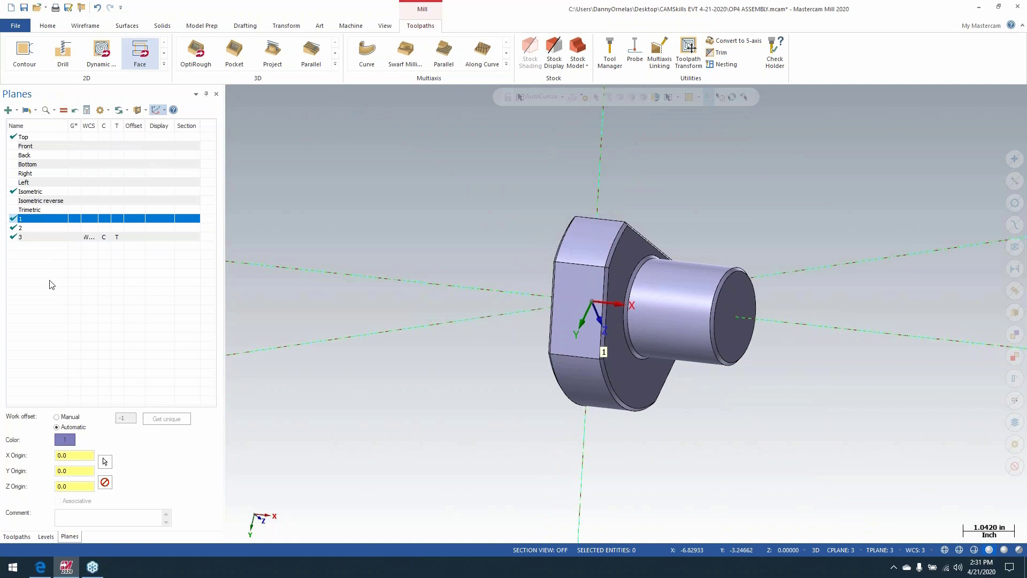
{"action": "left_click", "coordinate": [29, 228]}
{"action": "left_click", "coordinate": [25, 237]}
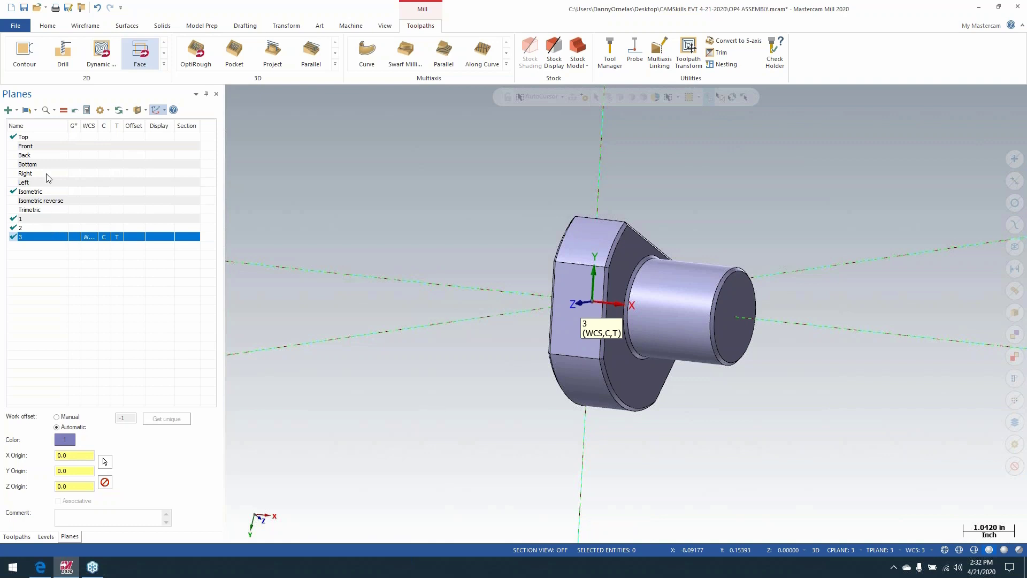
{"action": "left_click", "coordinate": [52, 145]}
Set Top as the WCS, make plane 1 the construction and tool plane, and display plane 1's axes.
{"action": "left_click", "coordinate": [88, 137]}
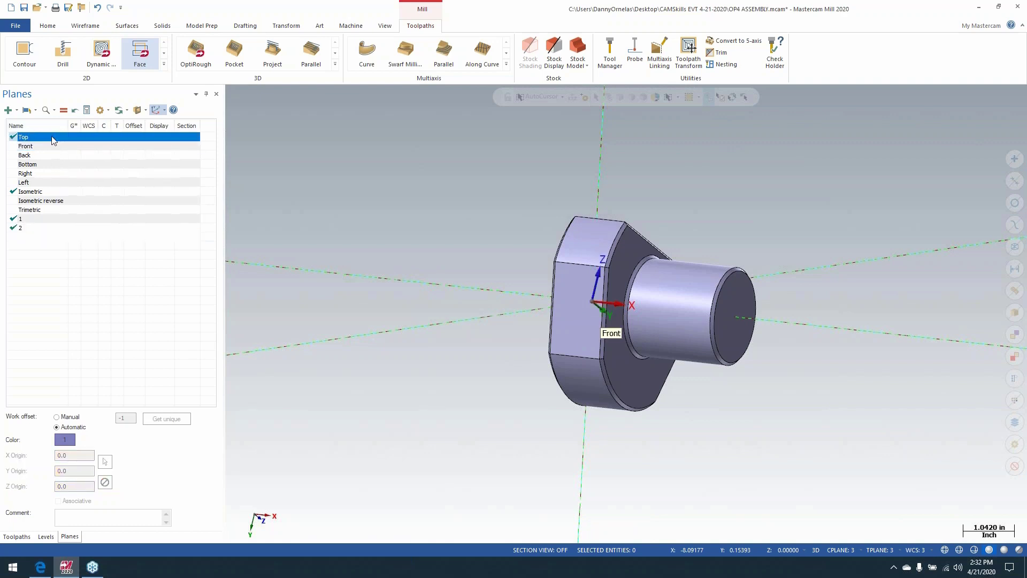
{"action": "left_click", "coordinate": [102, 220]}
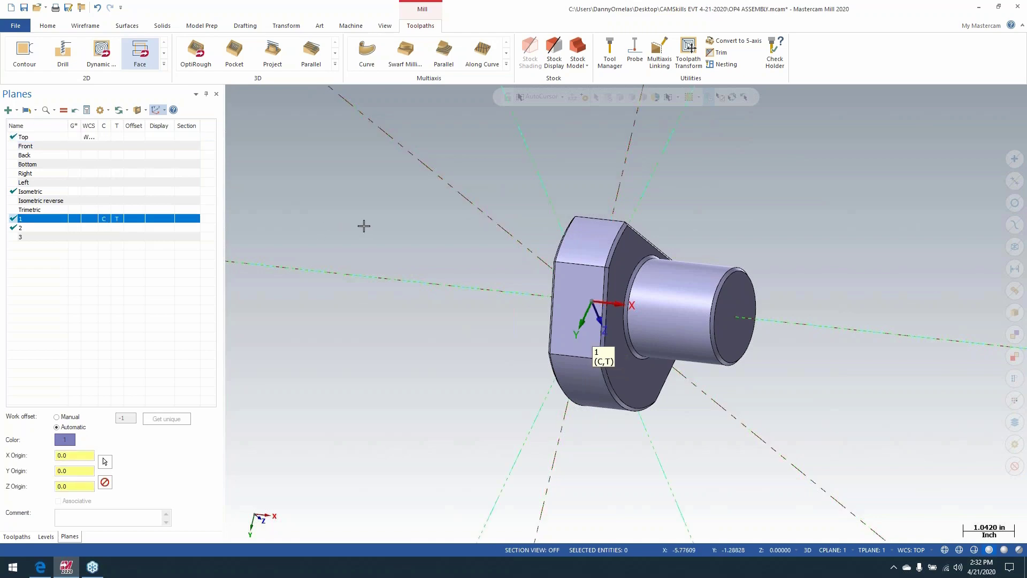
{"action": "middle_click_drag", "start_coordinate": [367, 240], "coordinate": [420, 202]}
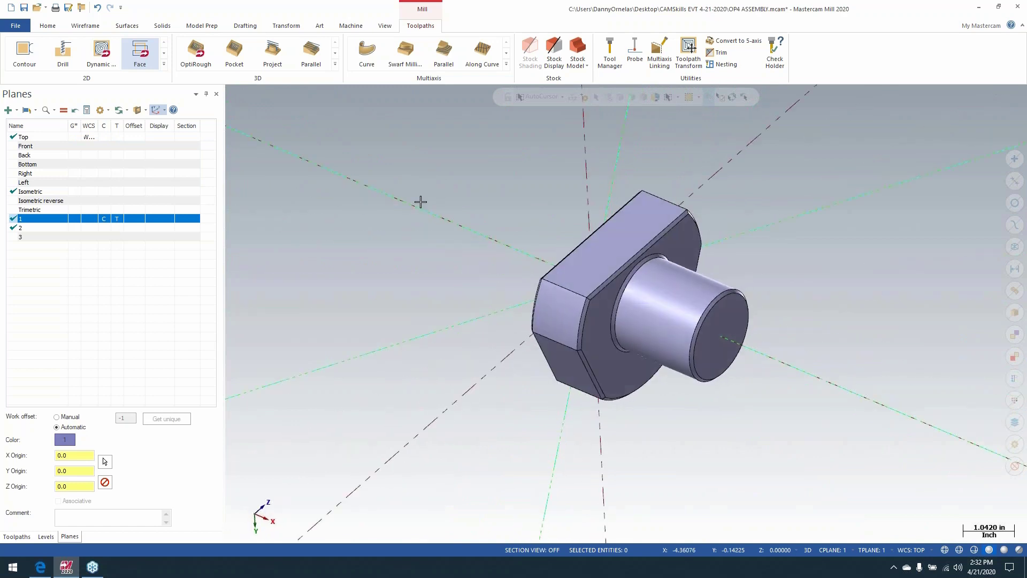
{"action": "left_click", "coordinate": [158, 218]}
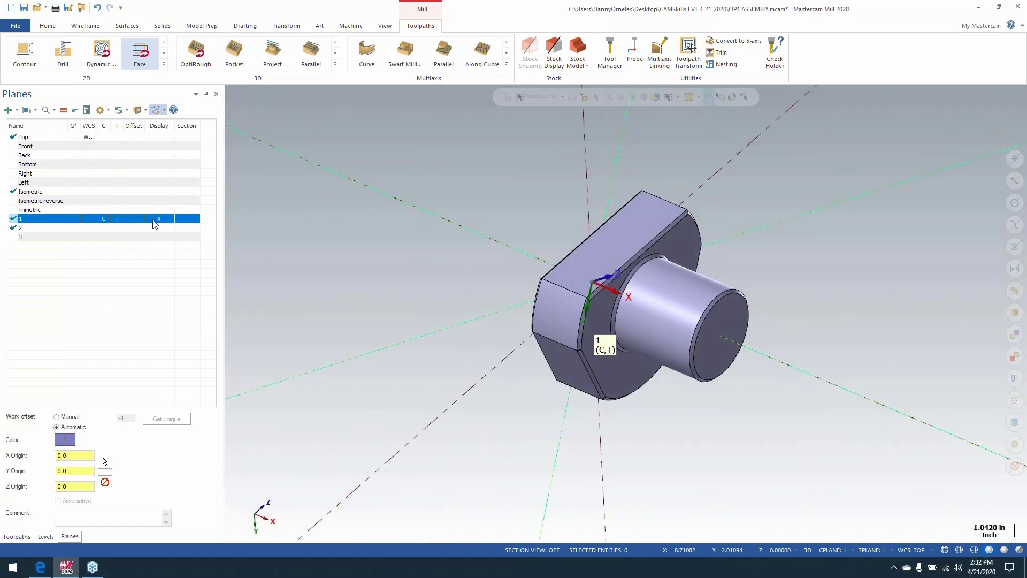
{"action": "mouse_move", "coordinate": [443, 257]}
{"action": "middle_mouse_down"}
{"action": "mouse_move", "coordinate": [403, 332]}
{"action": "mouse_move", "coordinate": [262, 360]}
{"action": "mouse_move", "coordinate": [268, 353]}
{"action": "mouse_move", "coordinate": [286, 371]}
{"action": "mouse_move", "coordinate": [375, 321]}
{"action": "mouse_move", "coordinate": [441, 266]}
{"action": "mouse_move", "coordinate": [461, 209]}
{"action": "mouse_move", "coordinate": [452, 272]}
{"action": "mouse_move", "coordinate": [474, 259]}
{"action": "mouse_move", "coordinate": [454, 259]}
{"action": "middle_mouse_up"}
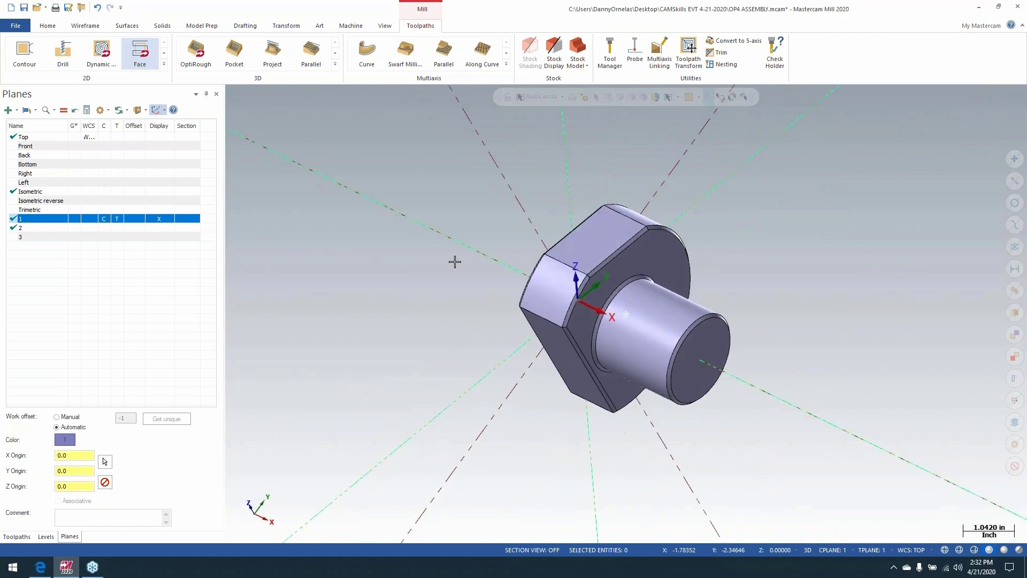
Start a facing toolpath on the flange's plane 1 flat and assign the 2-inch face mill, tool 322, from the library.
{"action": "left_click", "coordinate": [145, 59]}
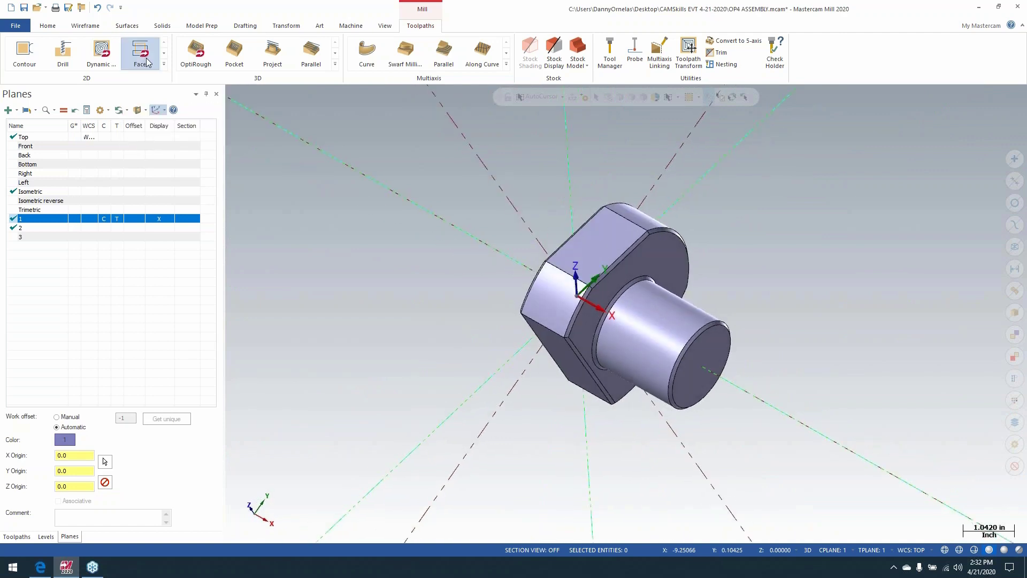
{"action": "left_click", "coordinate": [597, 247]}
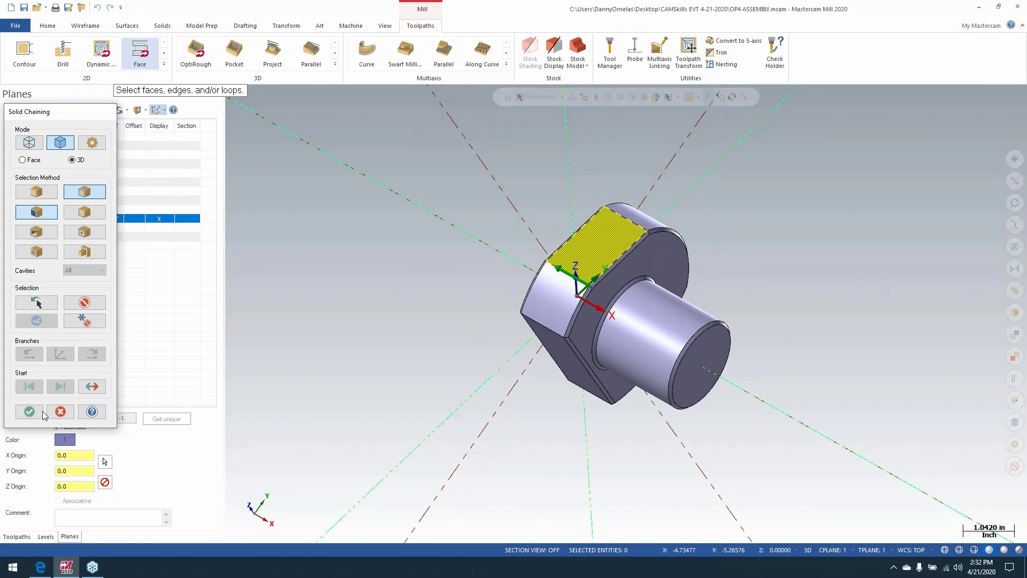
{"action": "left_click", "coordinate": [42, 412]}
{"action": "left_click", "coordinate": [189, 150]}
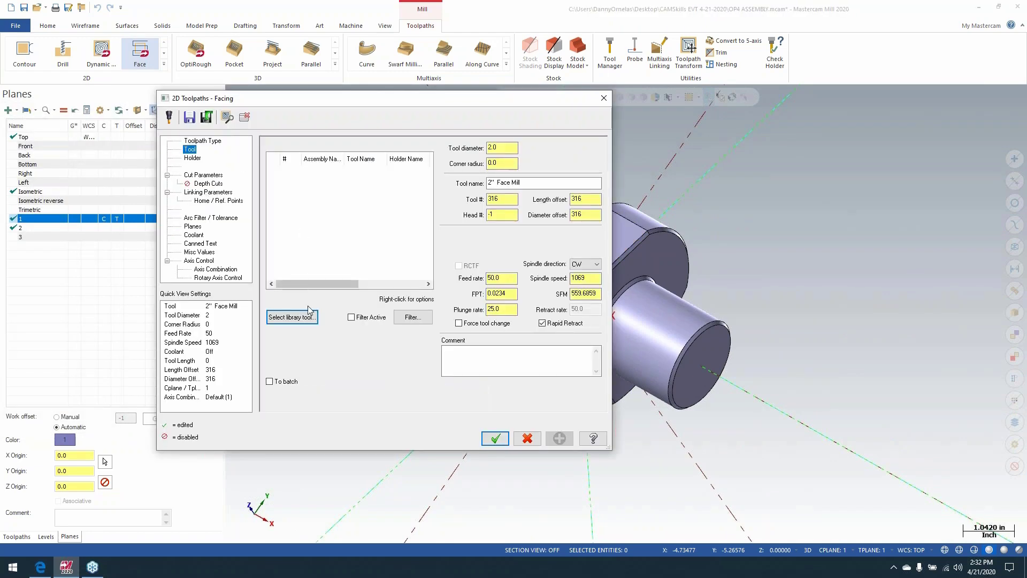
{"action": "left_click", "coordinate": [308, 315]}
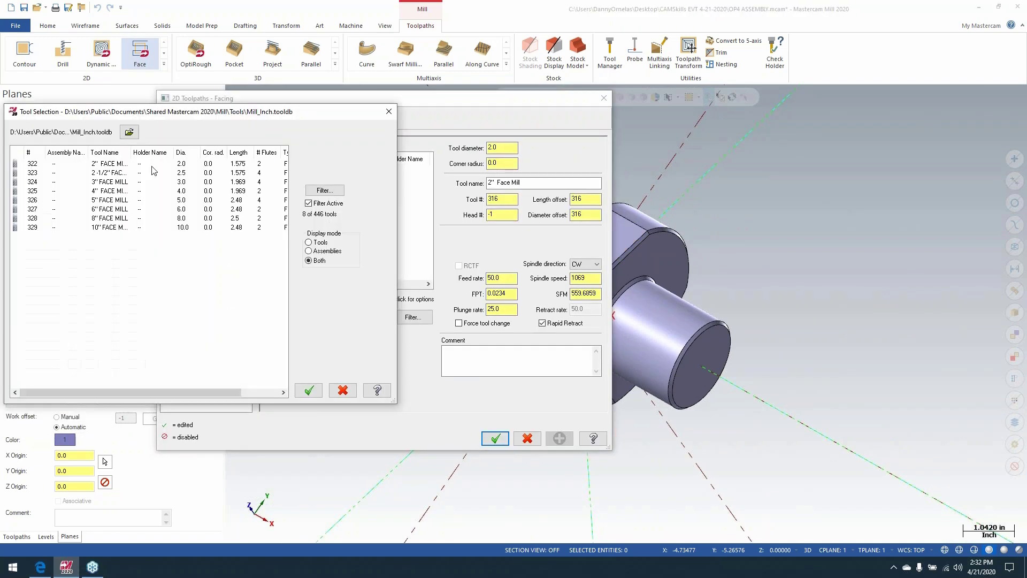
{"action": "left_click", "coordinate": [154, 164]}
{"action": "left_click", "coordinate": [309, 390]}
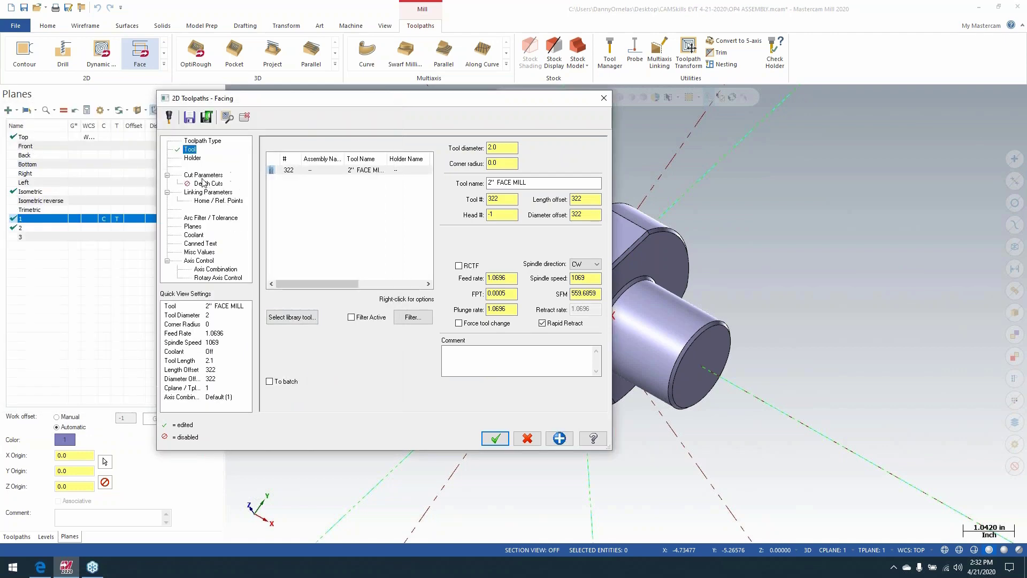
Set the facing style to One pass, check the toolpath's plane assignments, and generate the toolpath.
{"action": "left_click", "coordinate": [202, 175]}
{"action": "left_click", "coordinate": [358, 160]}
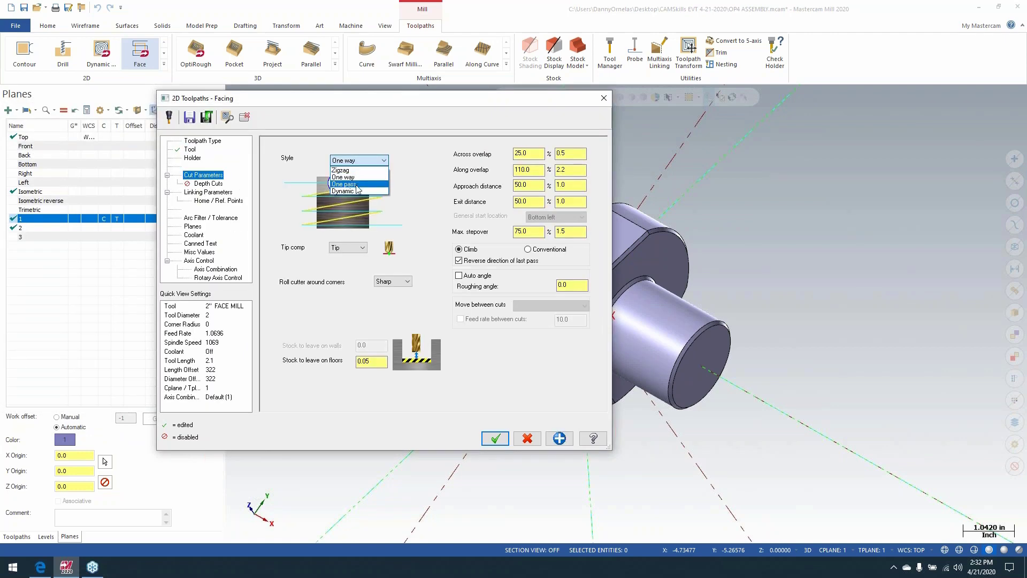
{"action": "left_click", "coordinate": [358, 187]}
{"action": "left_click", "coordinate": [556, 287]}
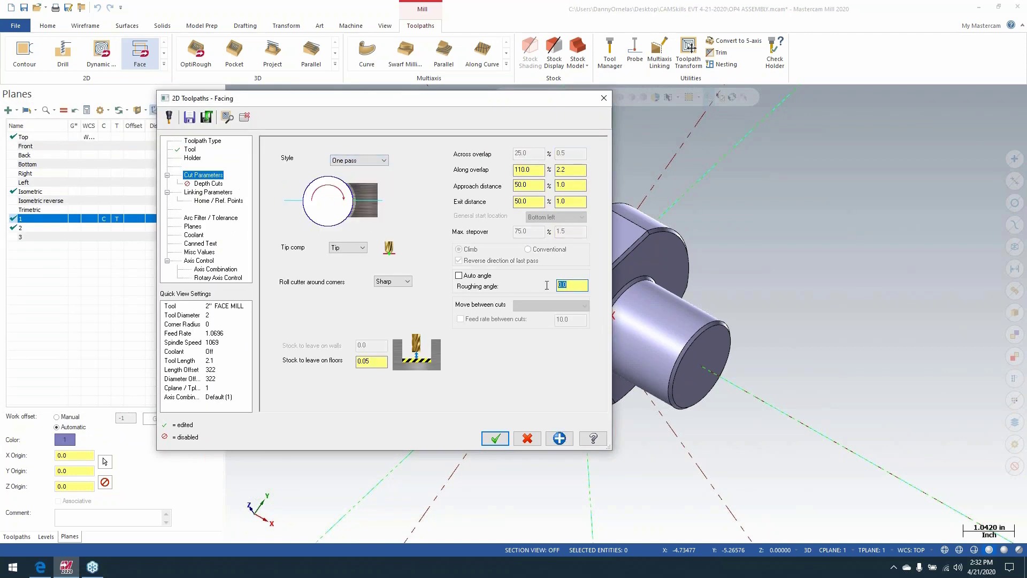
{"action": "left_click", "coordinate": [366, 361]}
{"action": "left_click", "coordinate": [193, 227]}
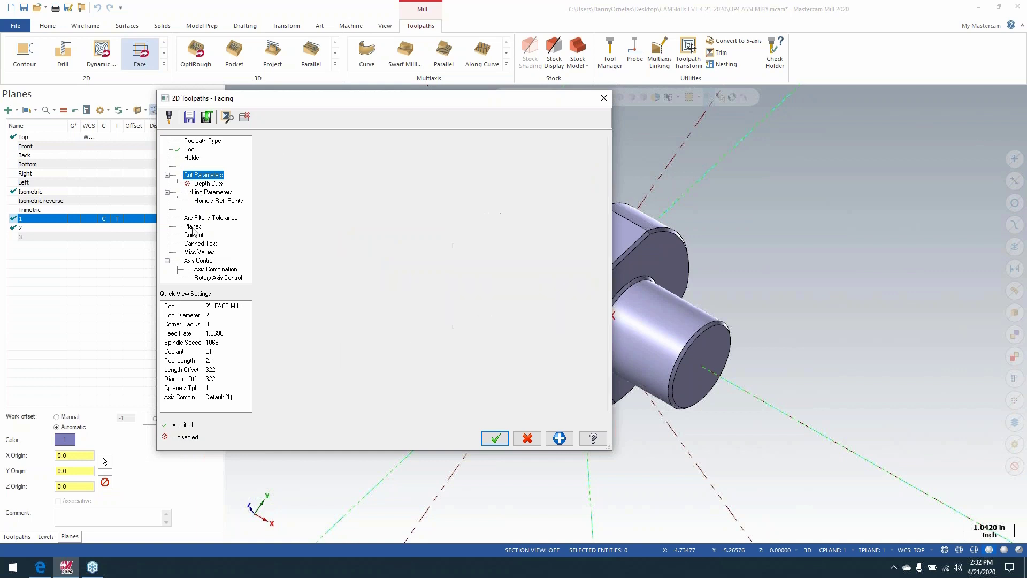
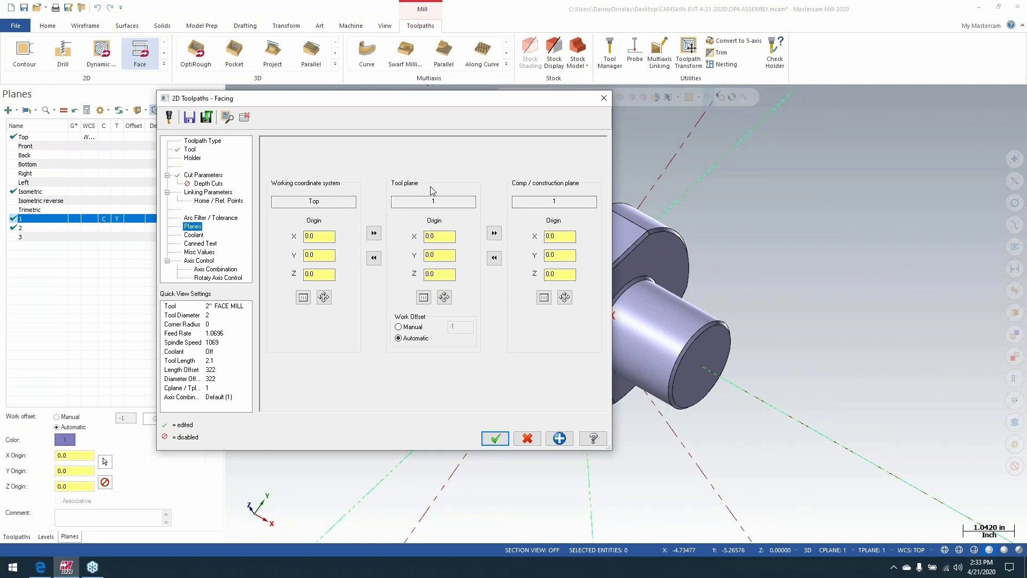
{"action": "left_click", "coordinate": [496, 439]}
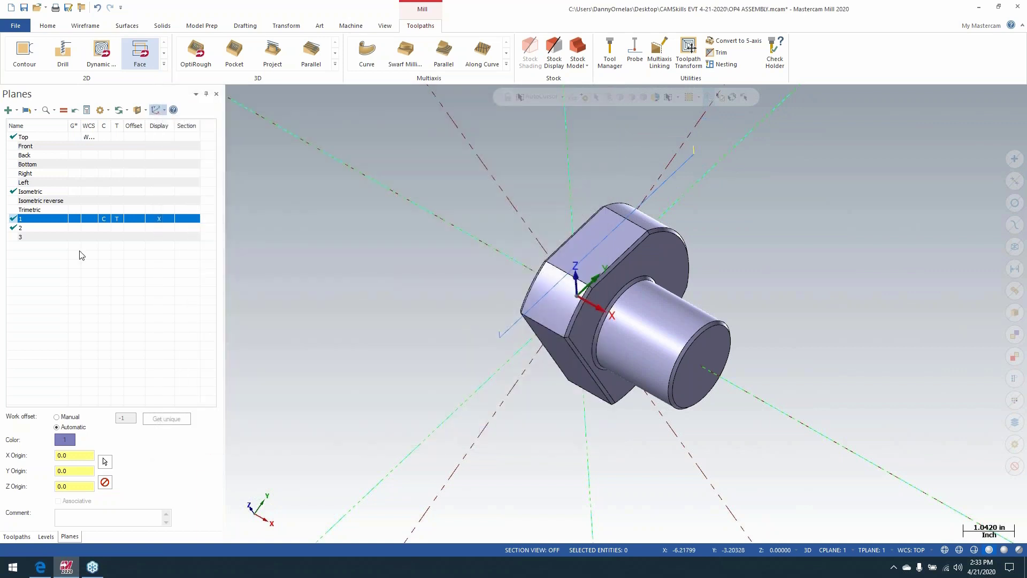
Make plane 2 the construction and tool plane and create a facing toolpath on its flat with the 2-inch face mill.
{"action": "left_click", "coordinate": [102, 229]}
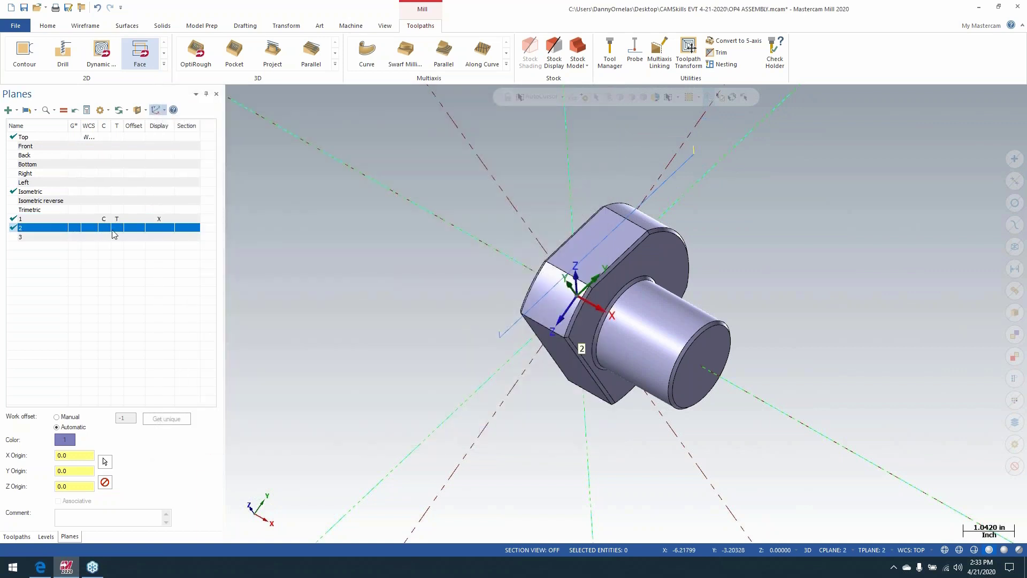
{"action": "middle_click_drag", "start_coordinate": [290, 328], "coordinate": [390, 187]}
{"action": "left_click", "coordinate": [140, 54]}
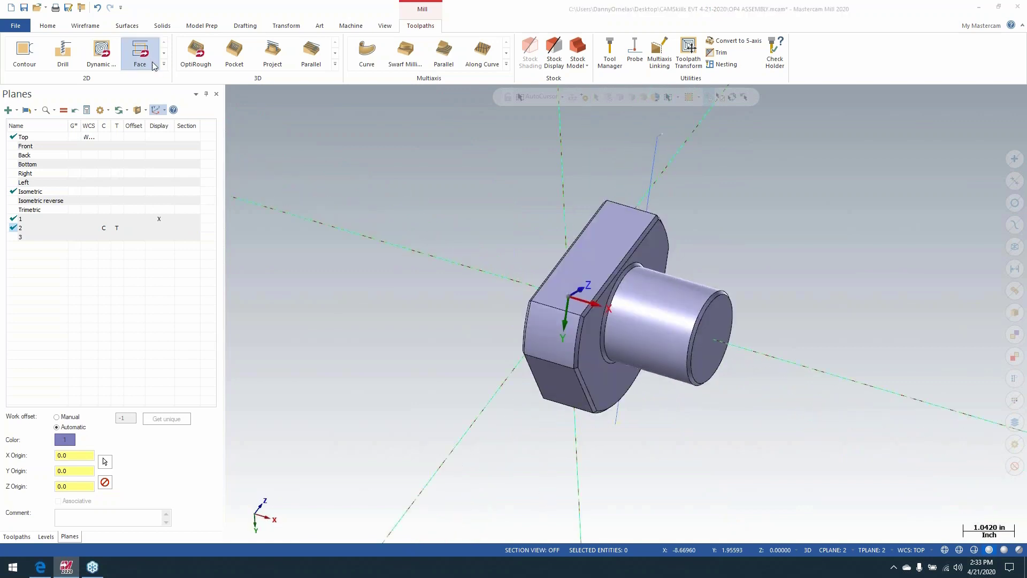
{"action": "left_click", "coordinate": [604, 266]}
{"action": "left_click", "coordinate": [30, 411]}
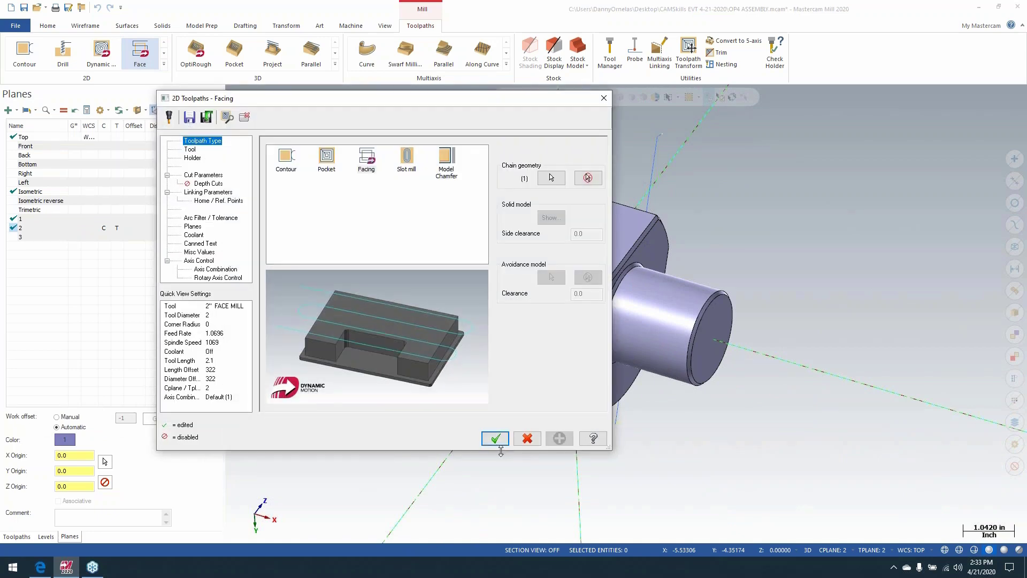
{"action": "left_click", "coordinate": [492, 436]}
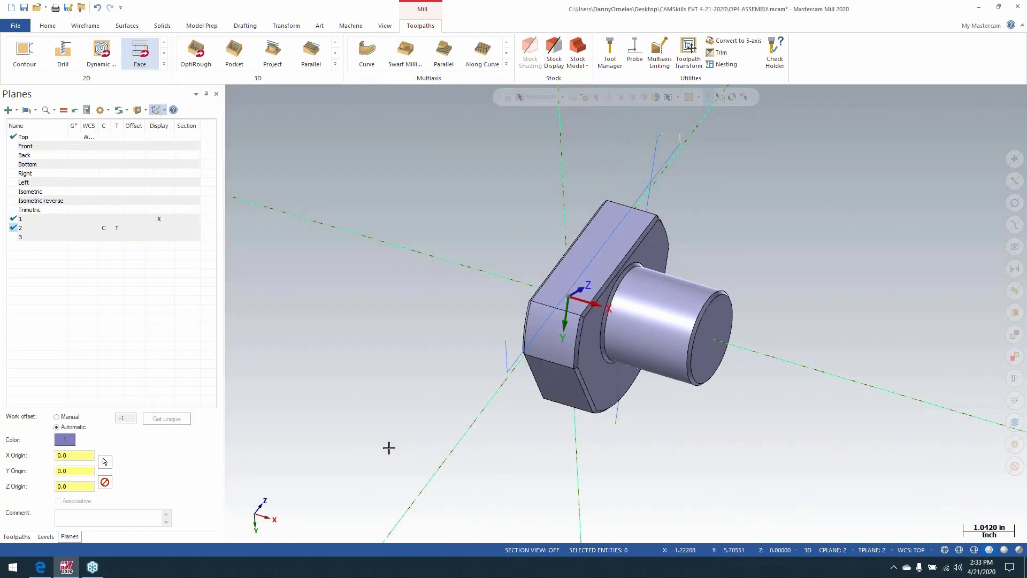
{"action": "mouse_move", "coordinate": [389, 449]}
{"action": "middle_mouse_down"}
{"action": "mouse_move", "coordinate": [470, 419]}
{"action": "mouse_move", "coordinate": [491, 386]}
{"action": "mouse_move", "coordinate": [484, 329]}
{"action": "mouse_move", "coordinate": [470, 312]}
{"action": "mouse_move", "coordinate": [463, 319]}
{"action": "middle_mouse_up"}
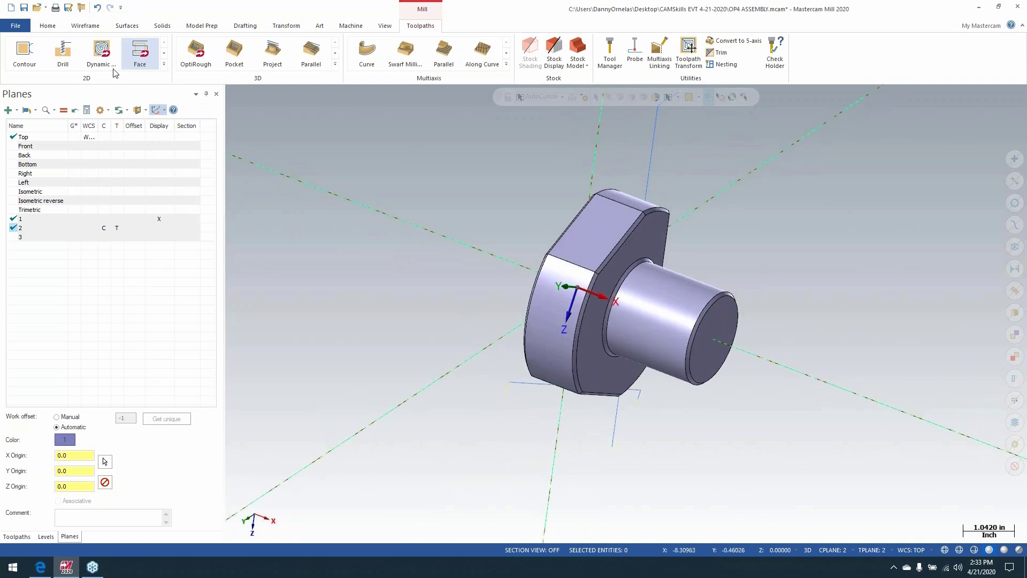
{"action": "left_click", "coordinate": [133, 60]}
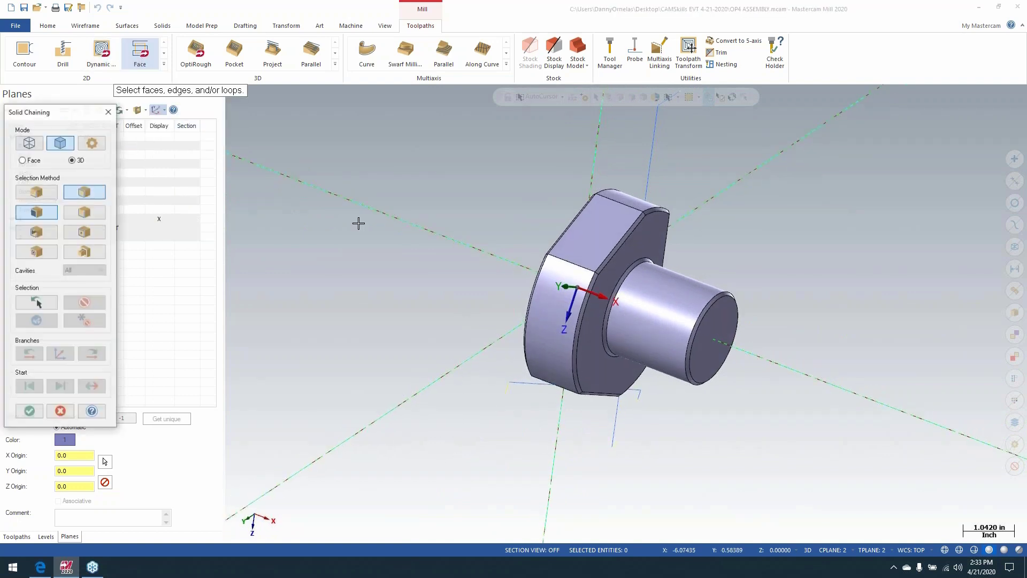
{"action": "left_click", "coordinate": [572, 248]}
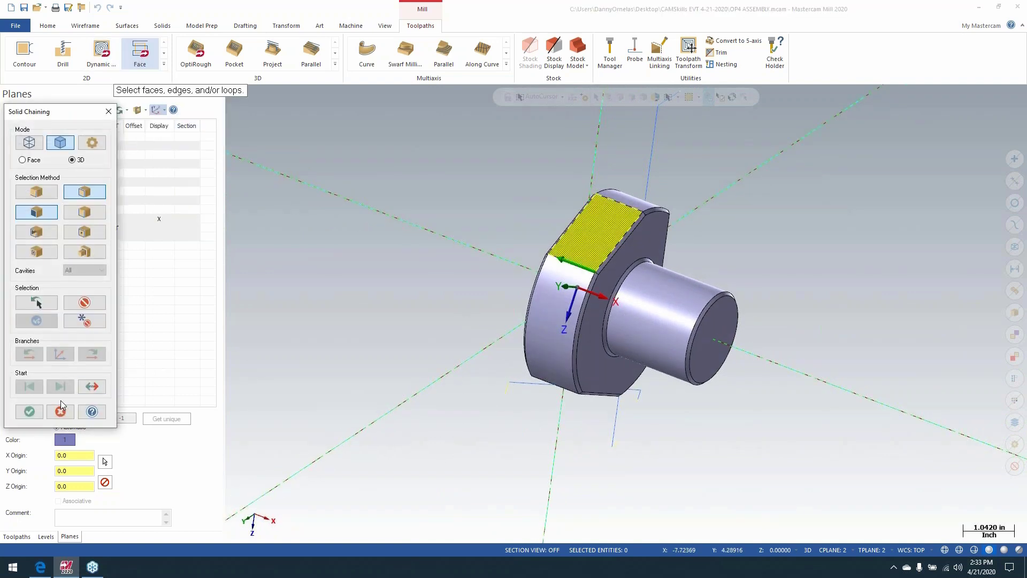
{"action": "left_click", "coordinate": [30, 412]}
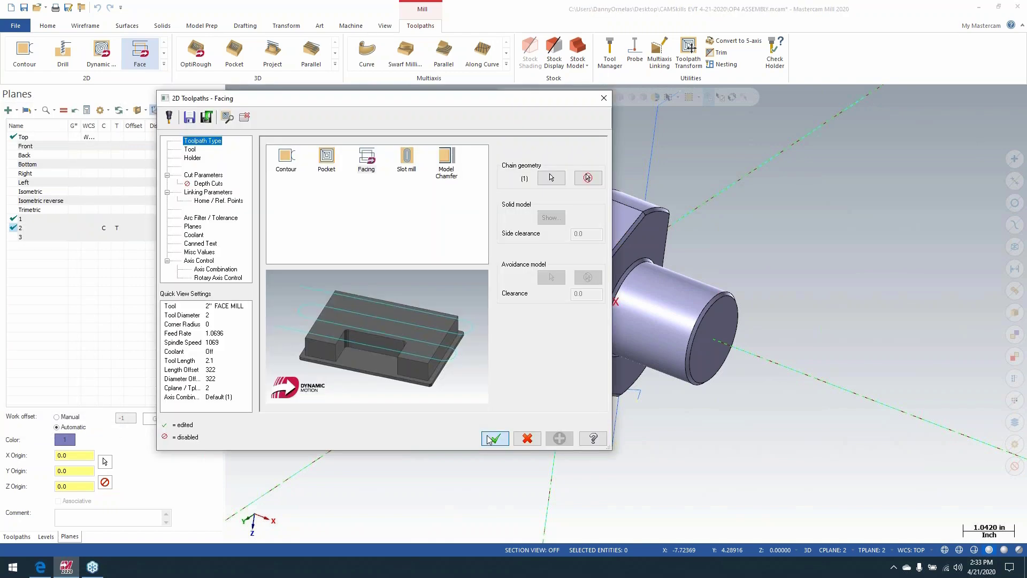
{"action": "left_click", "coordinate": [486, 436]}
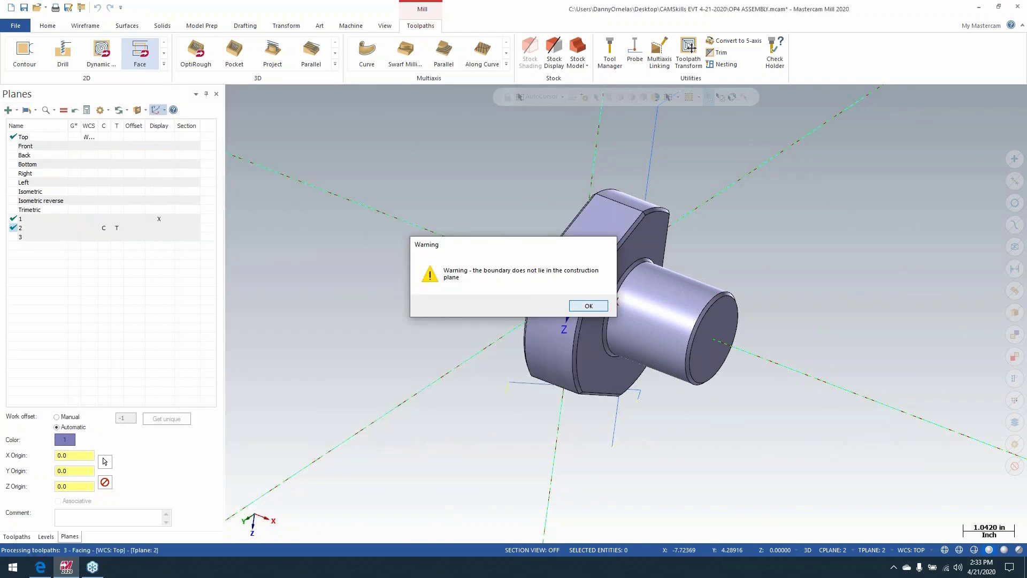
{"action": "left_click", "coordinate": [589, 304]}
{"action": "left_click", "coordinate": [559, 309]}
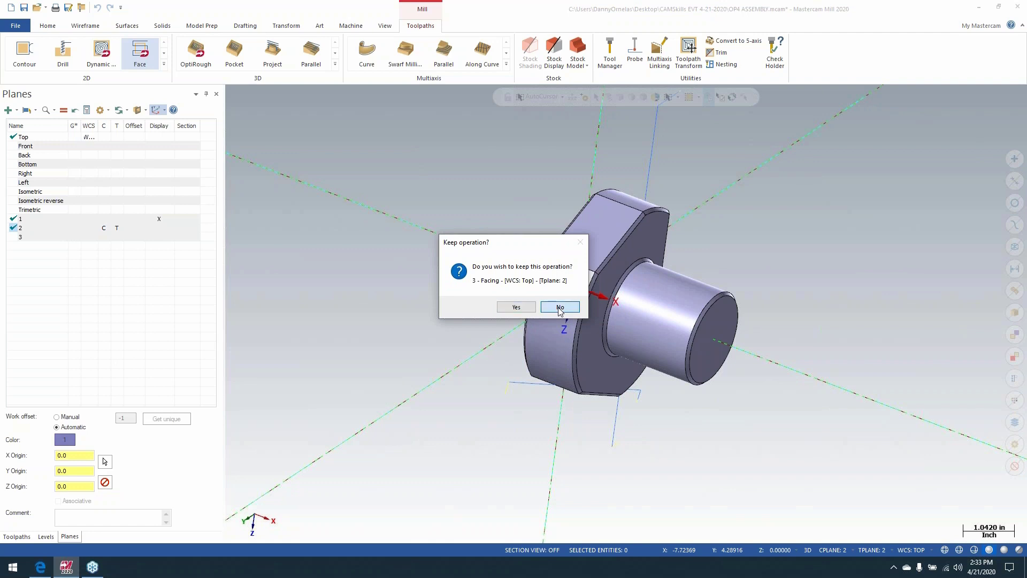
Make plane 3 the construction and tool plane and create a facing toolpath on the remaining flat with the same face mill.
{"action": "left_click", "coordinate": [106, 237]}
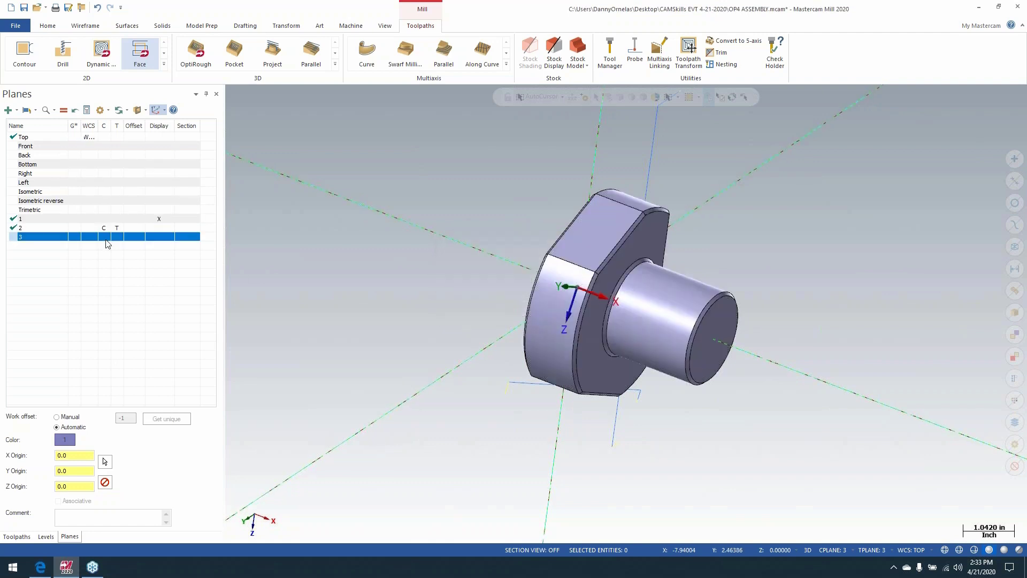
{"action": "left_click", "coordinate": [138, 58]}
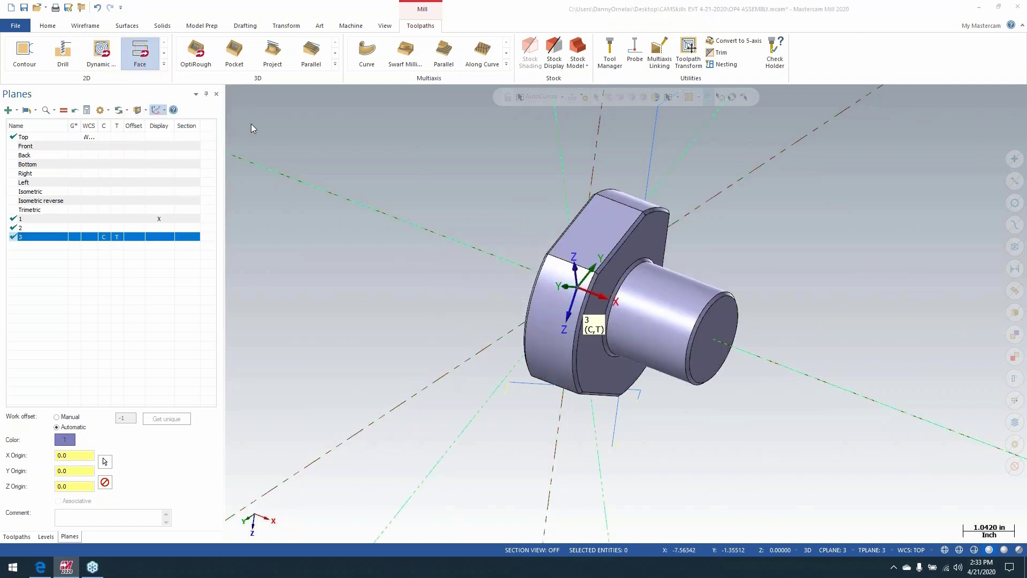
{"action": "left_click", "coordinate": [596, 248]}
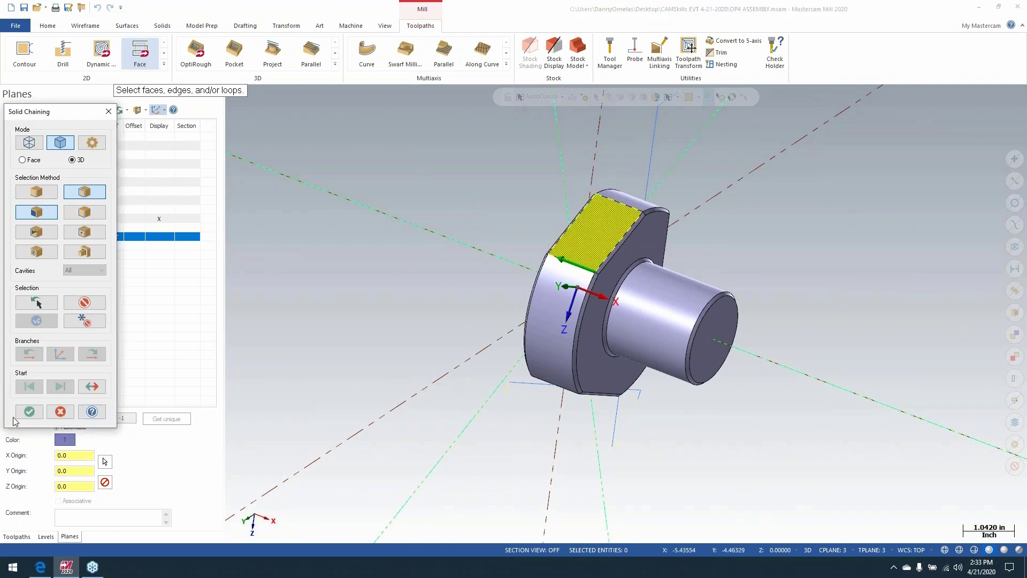
{"action": "left_click", "coordinate": [29, 412]}
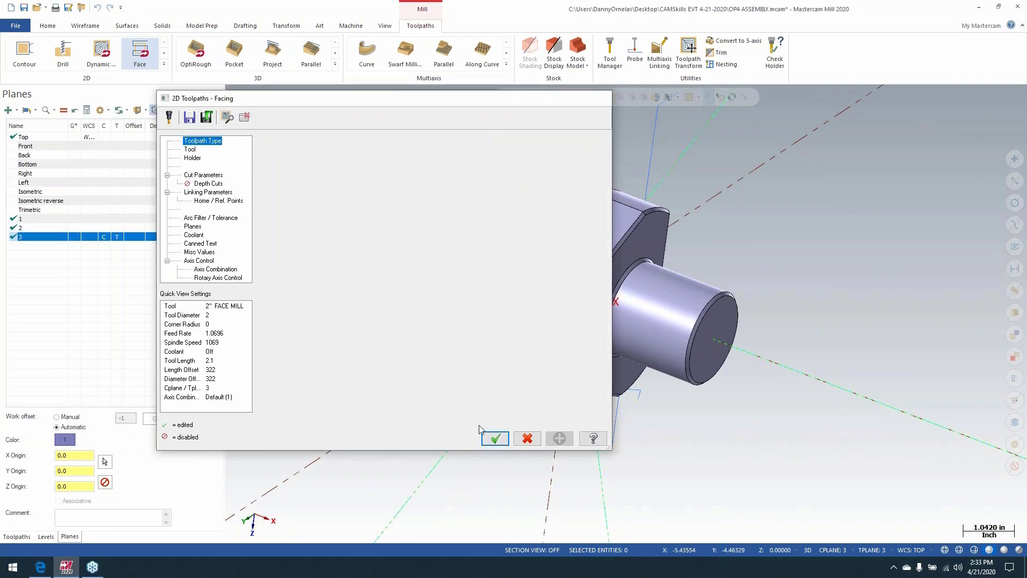
{"action": "key", "text": "Escape"}
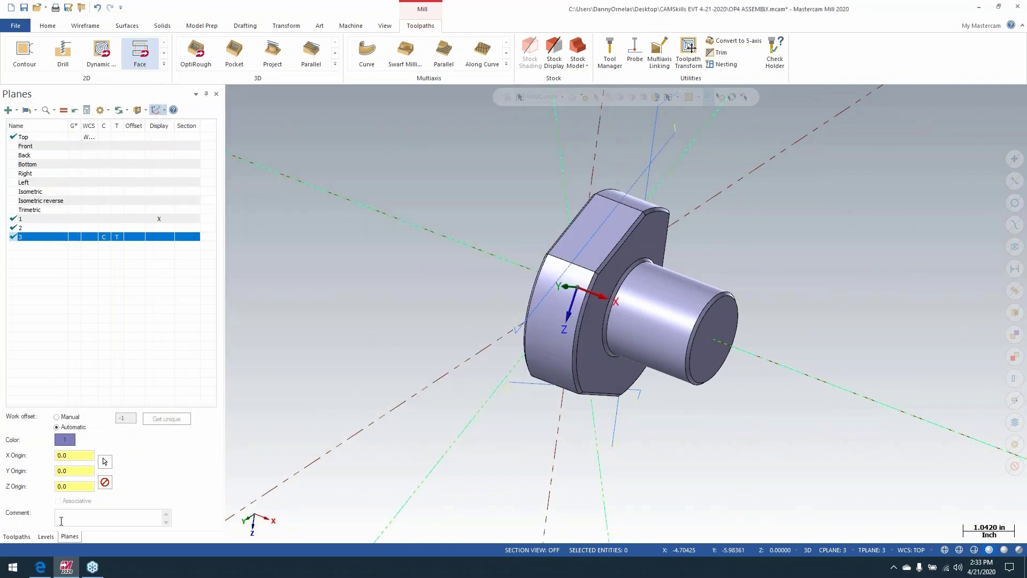
Backplot the three facing operations from the Right view with rapid moves hidden and a faster playback speed.
{"action": "left_click", "coordinate": [17, 536]}
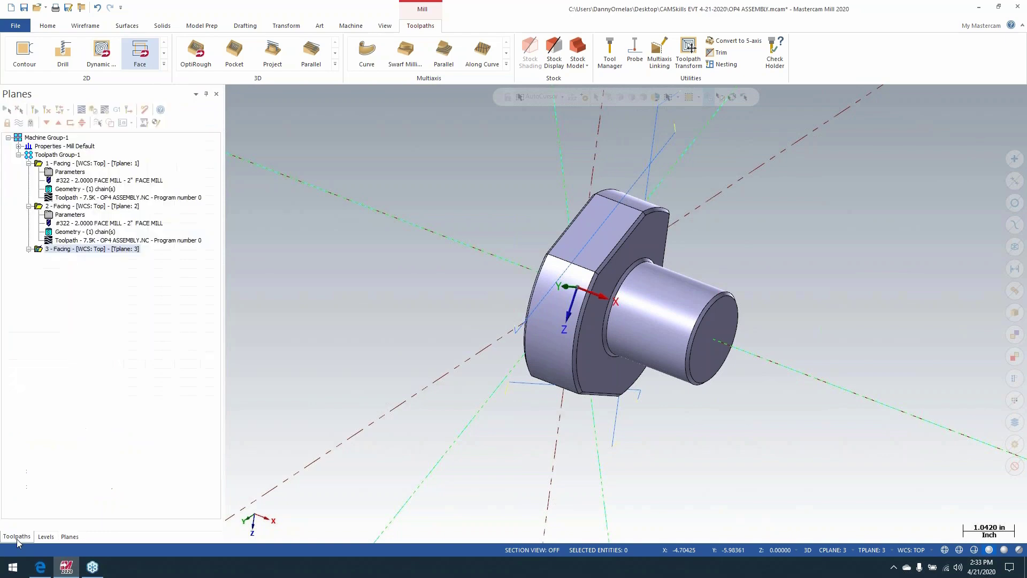
{"action": "right_click", "coordinate": [374, 251]}
{"action": "left_click", "coordinate": [420, 344]}
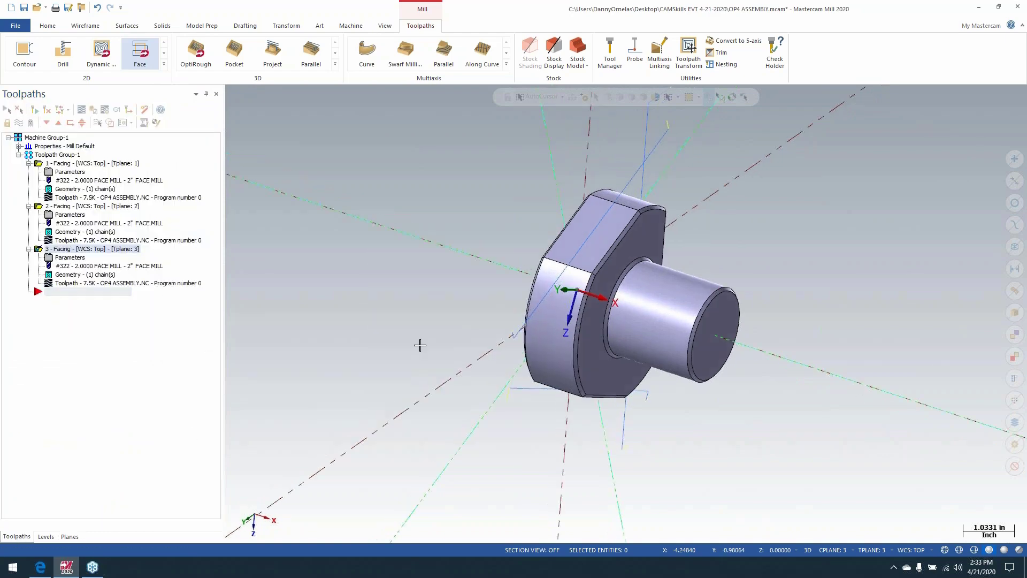
{"action": "scroll", "coordinate": [384, 312], "scroll_direction": "down", "scroll_amount": 5}
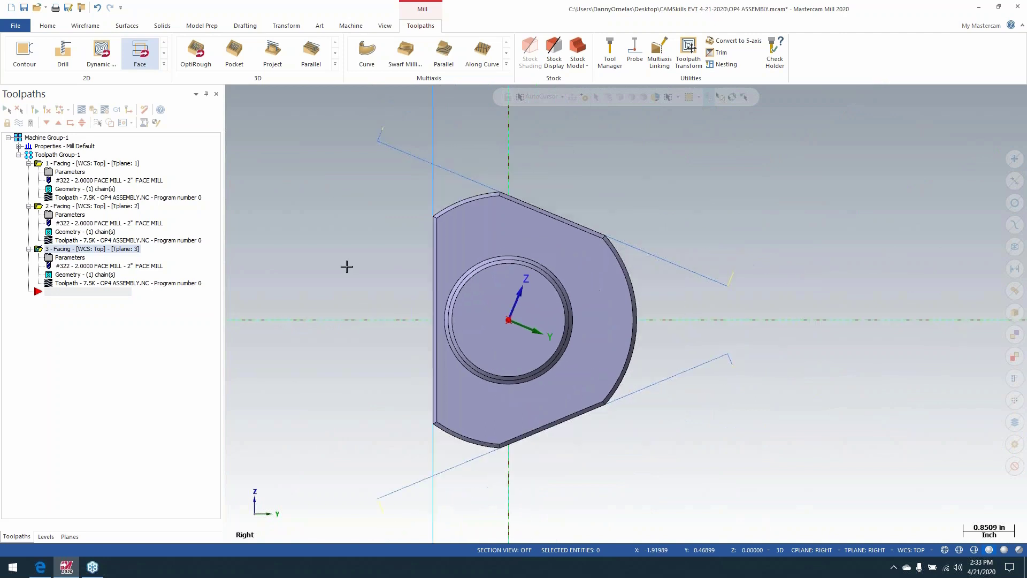
{"action": "left_click", "coordinate": [82, 109]}
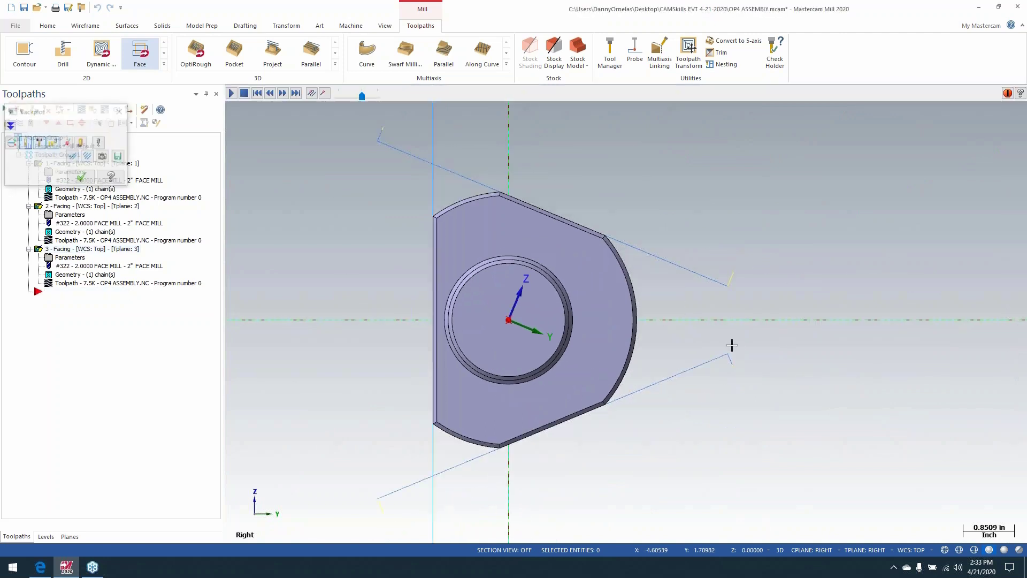
{"action": "left_click", "coordinate": [50, 143]}
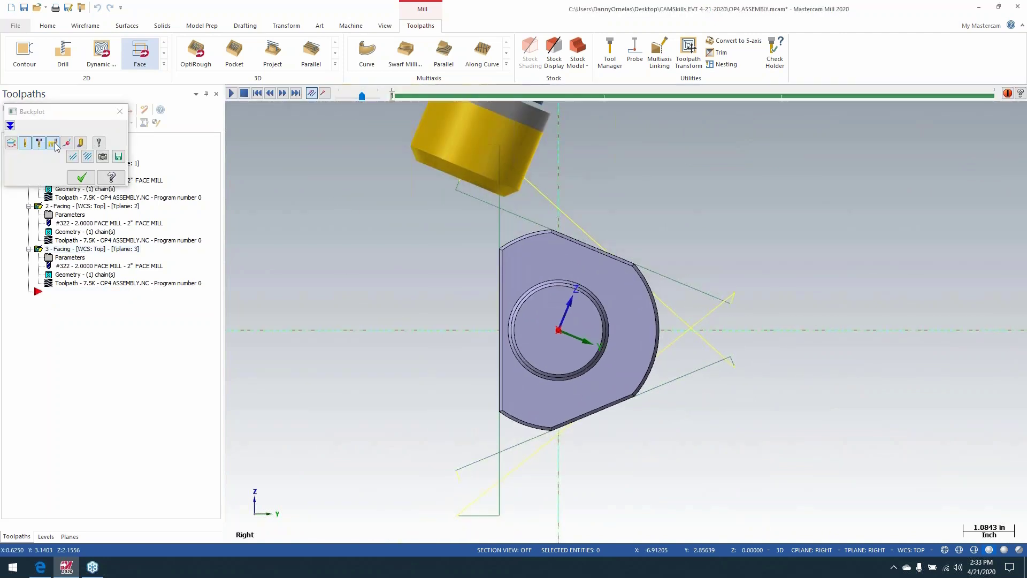
{"action": "left_click", "coordinate": [235, 95]}
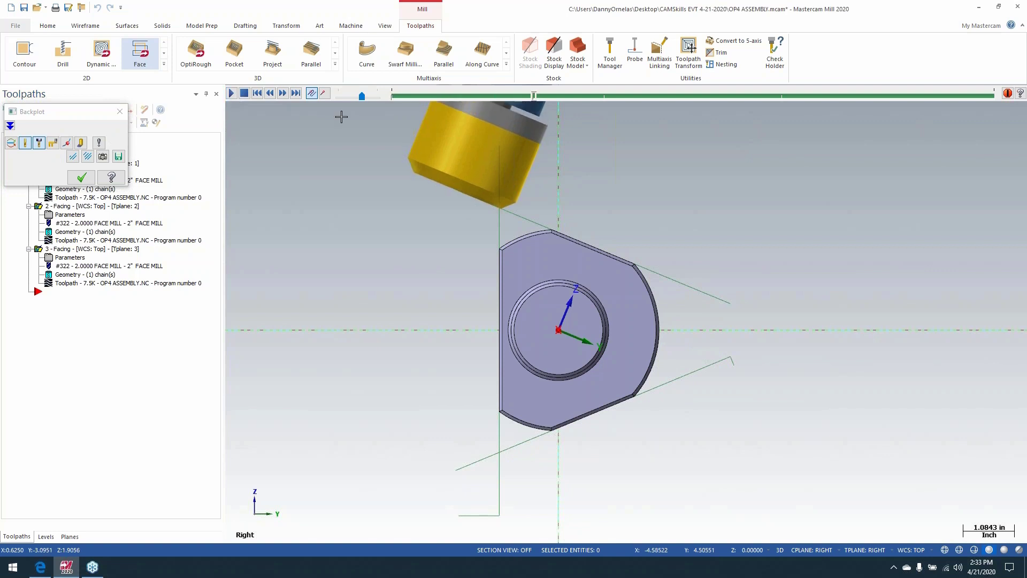
{"action": "left_click_drag", "start_coordinate": [361, 97], "coordinate": [377, 96]}
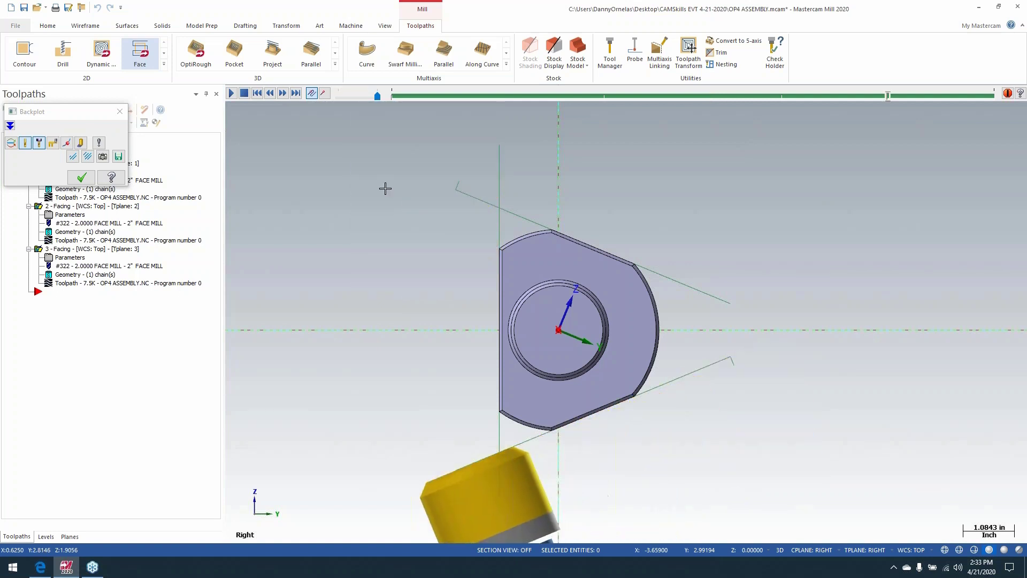
{"action": "middle_click_drag", "start_coordinate": [385, 195], "coordinate": [477, 246]}
{"action": "left_click", "coordinate": [86, 181]}
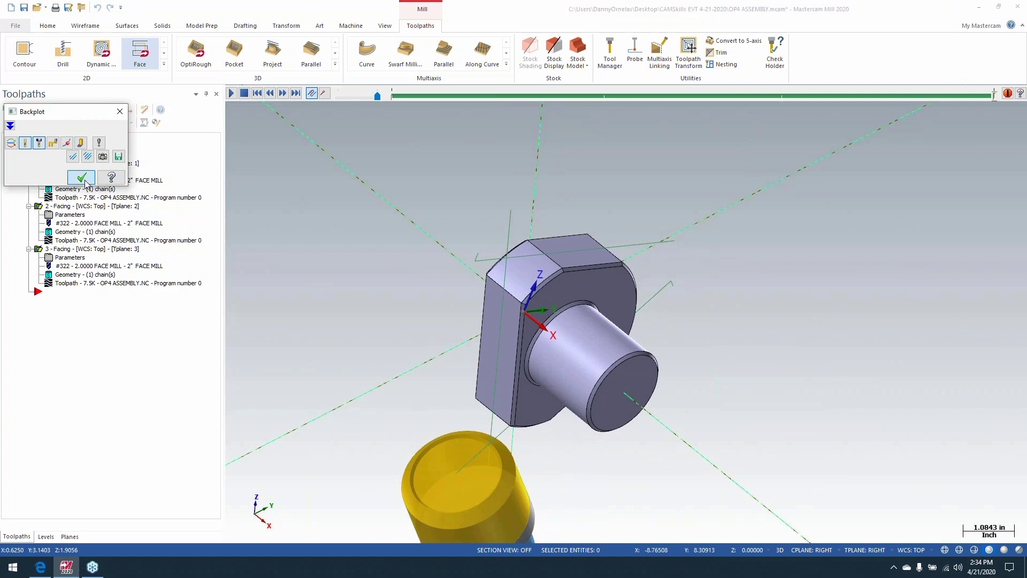
Return to the isometric view and post all three facing operations to OP4 ASSEMBLY.NC, replacing the existing file.
{"action": "right_click", "coordinate": [277, 189]}
{"action": "left_click", "coordinate": [320, 301]}
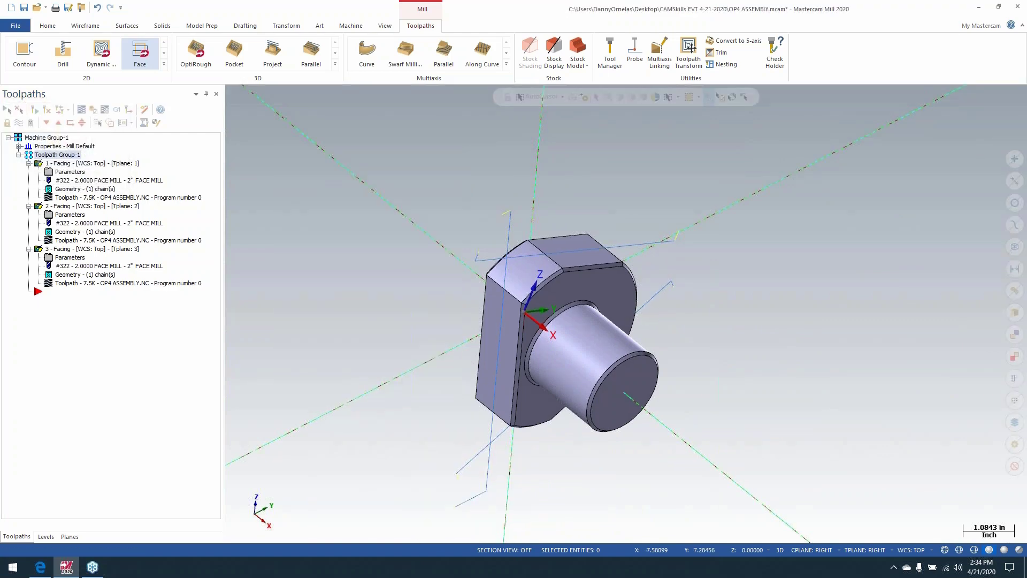
{"action": "key", "text": "alt+F1"}
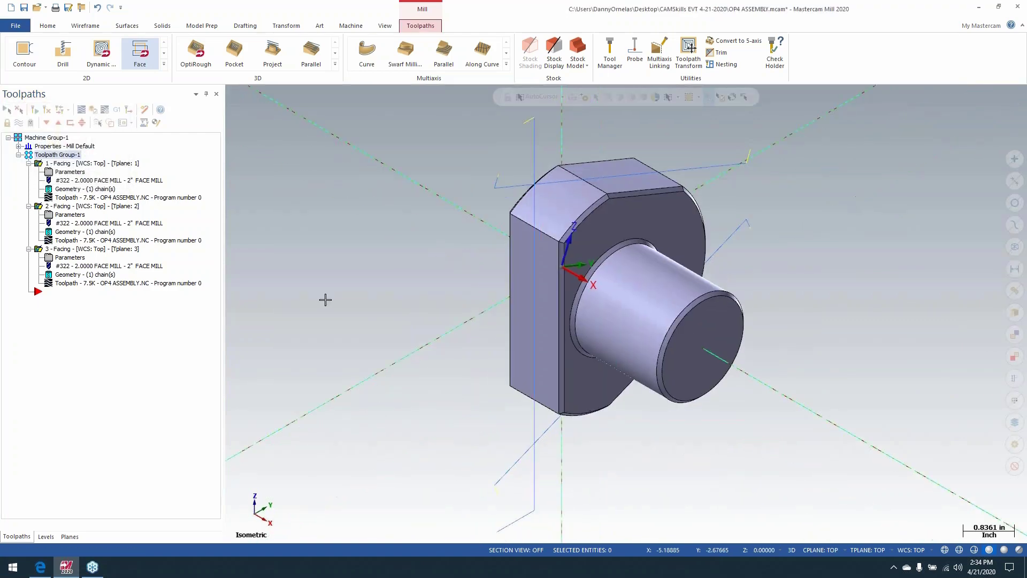
{"action": "key", "text": "alt+F2"}
{"action": "key", "text": "alt+F2"}
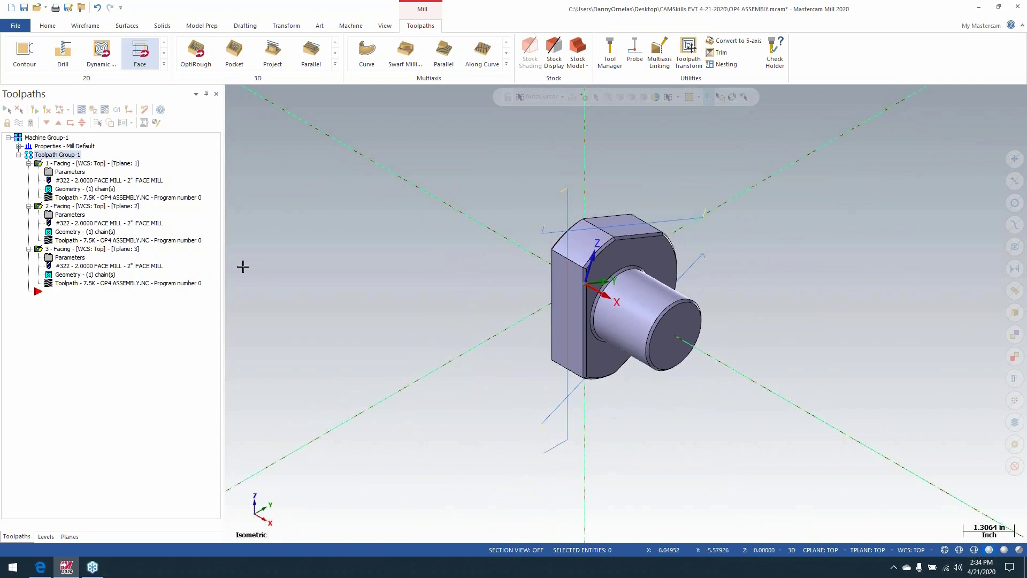
{"action": "left_click", "coordinate": [117, 109]}
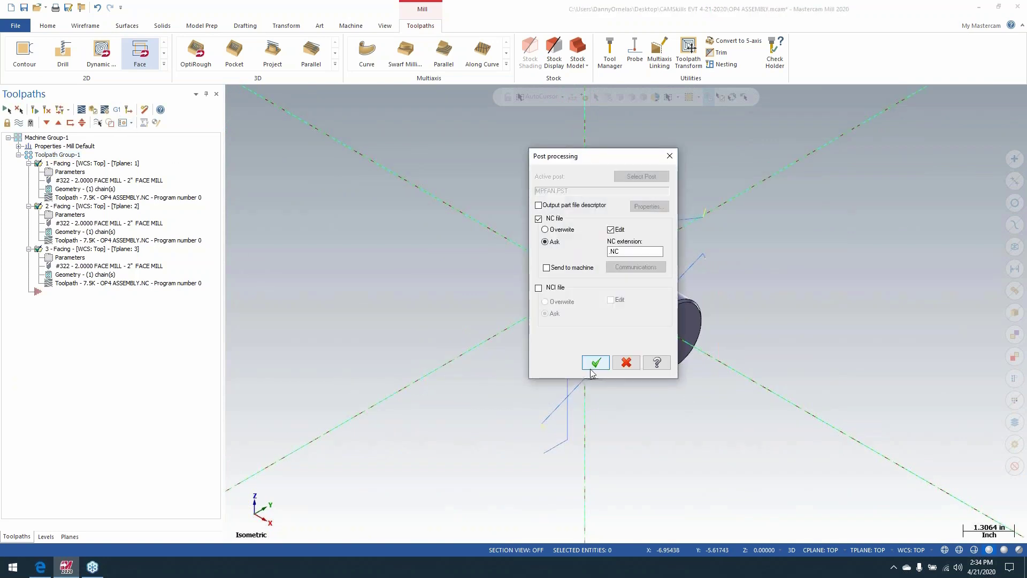
{"action": "left_click", "coordinate": [595, 359]}
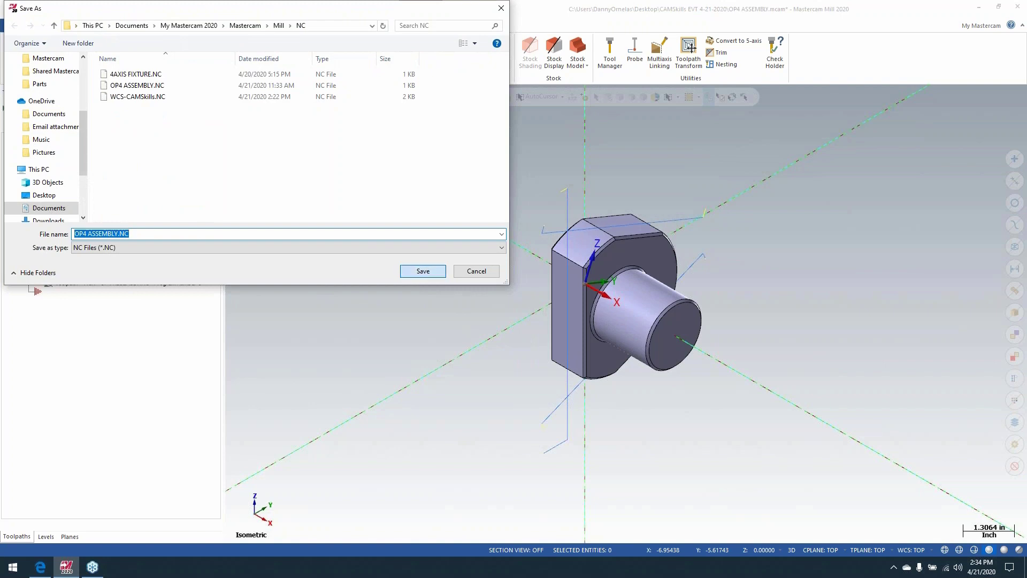
{"action": "left_click", "coordinate": [425, 272]}
{"action": "key", "text": "Return"}
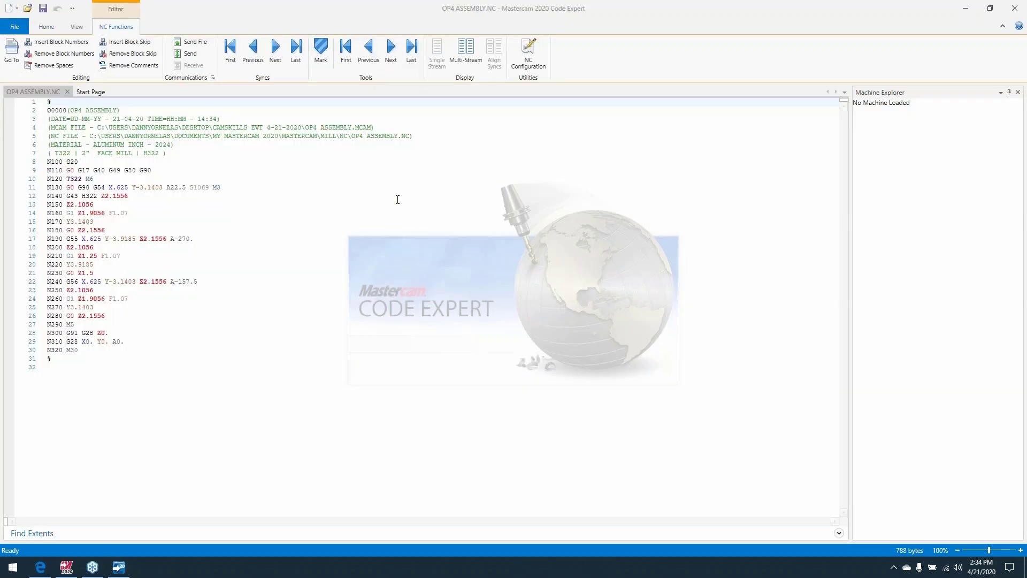
Examine the work offset codes and A-axis rotations on lines N130 and N190 of the posted program.
{"action": "left_click", "coordinate": [106, 188]}
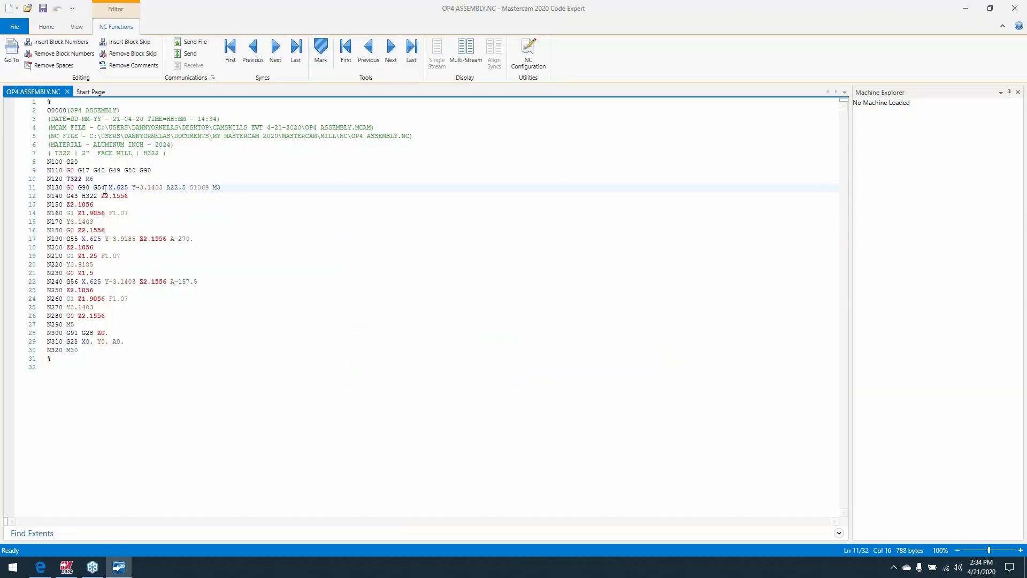
{"action": "left_click_drag", "start_coordinate": [105, 188], "coordinate": [91, 187]}
{"action": "left_click", "coordinate": [175, 188]}
{"action": "left_click_drag", "start_coordinate": [79, 239], "coordinate": [71, 240]}
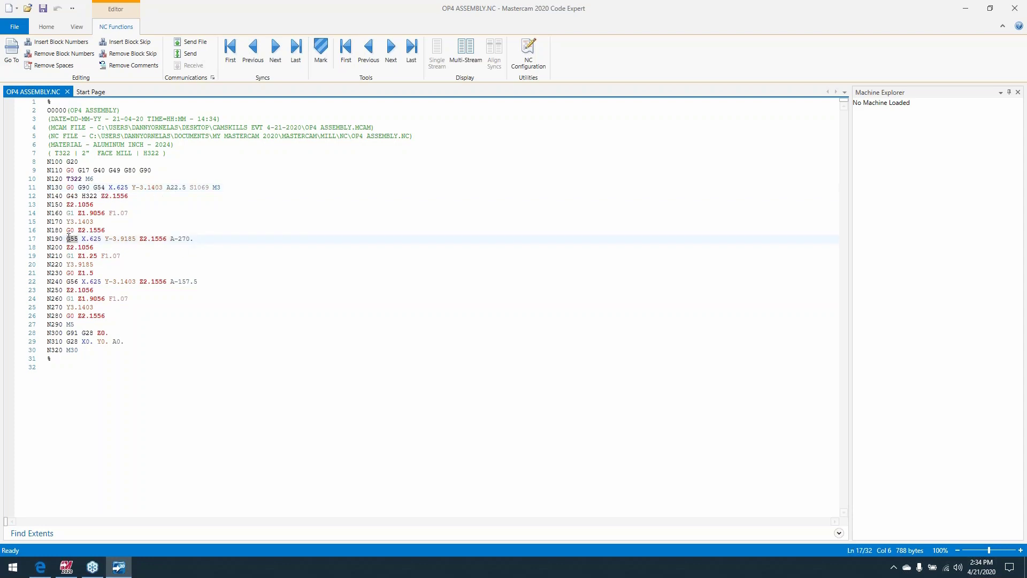
Examine the work offset codes on lines N130, N190 and N240 of the posted program, and close the code editor.
{"action": "left_click", "coordinate": [73, 282]}
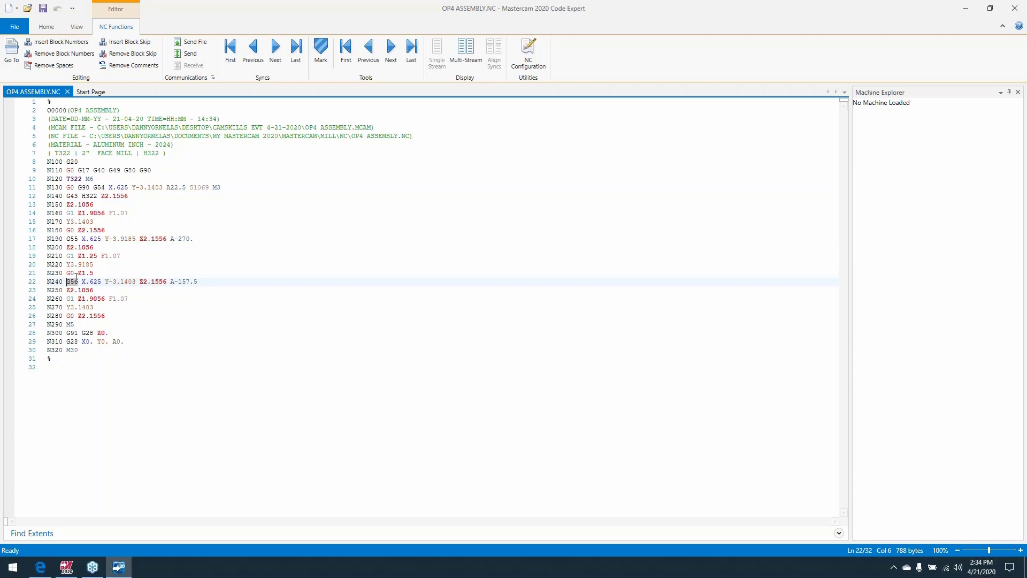
{"action": "left_click", "coordinate": [102, 187]}
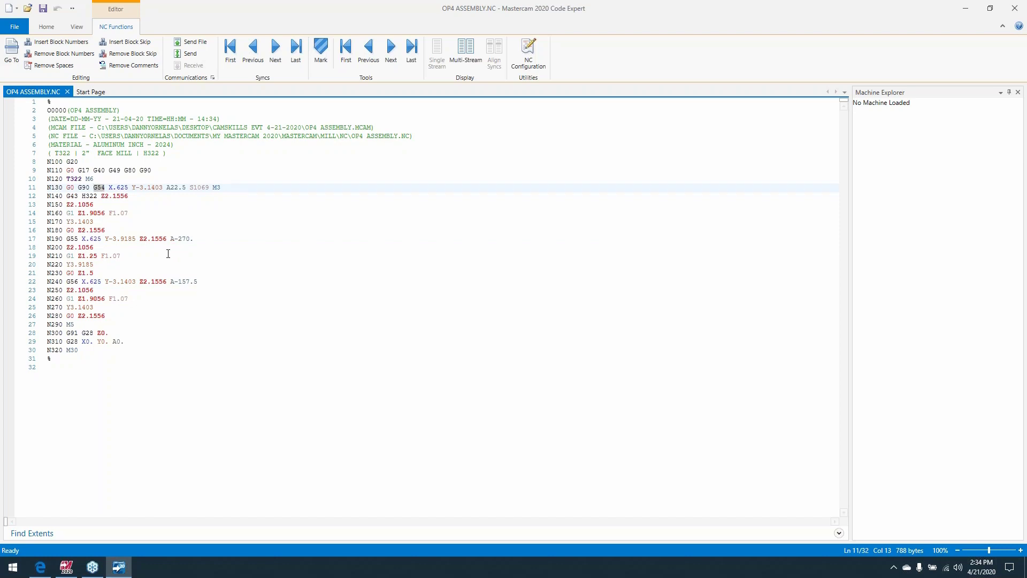
{"action": "left_click", "coordinate": [70, 281]}
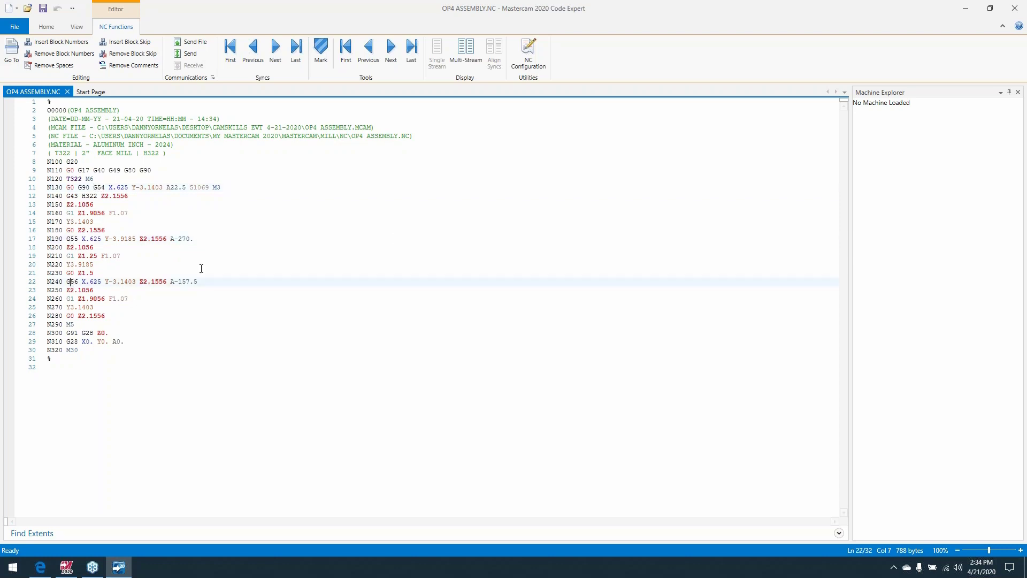
{"action": "left_click", "coordinate": [70, 238]}
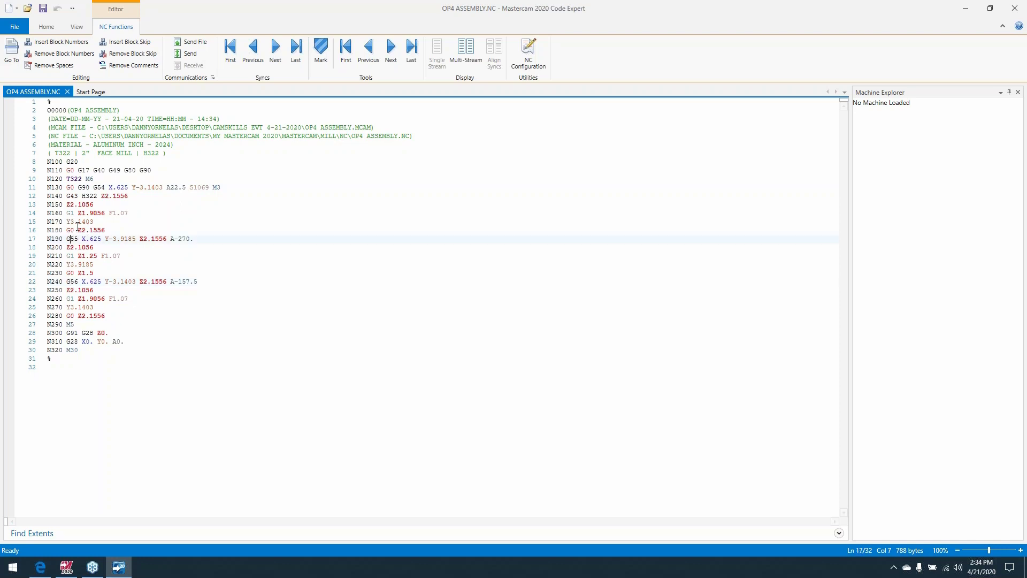
{"action": "left_click", "coordinate": [99, 187]}
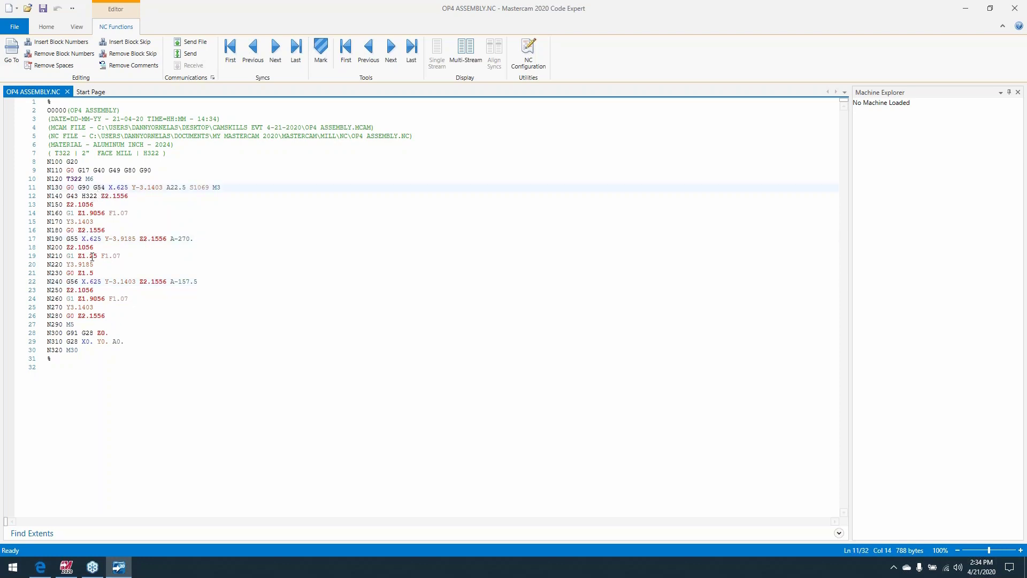
{"action": "left_click", "coordinate": [74, 282]}
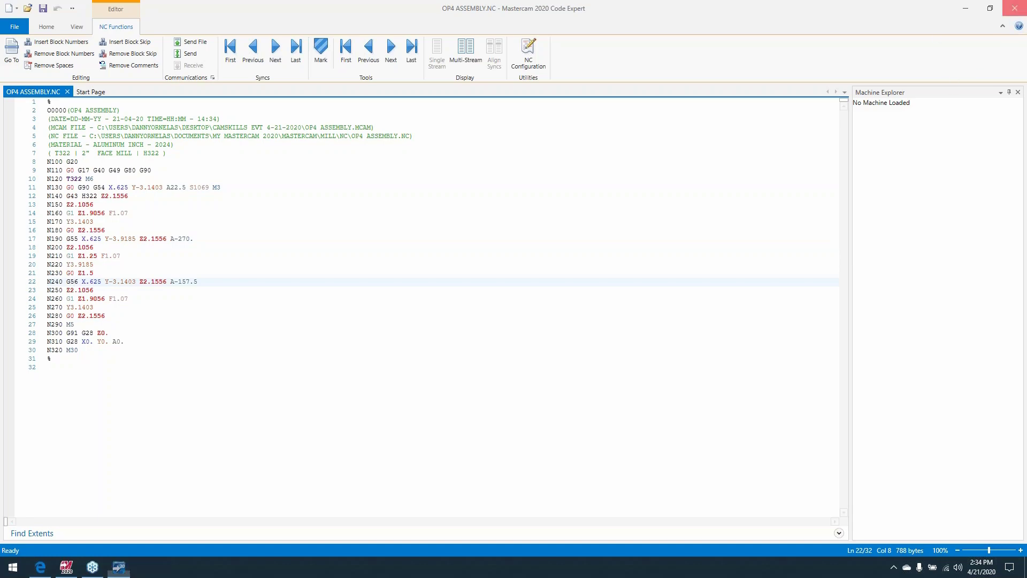
{"action": "left_click", "coordinate": [1015, 8]}
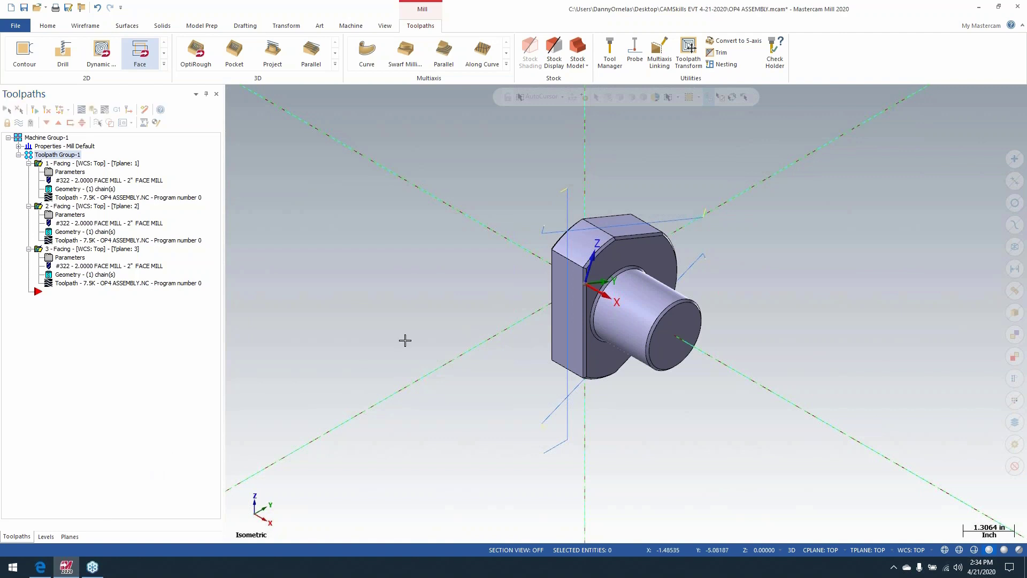
Set plane 1's work offset manually to 0 and update the operations that use this plane.
{"action": "middle_click_drag", "start_coordinate": [409, 339], "coordinate": [530, 361]}
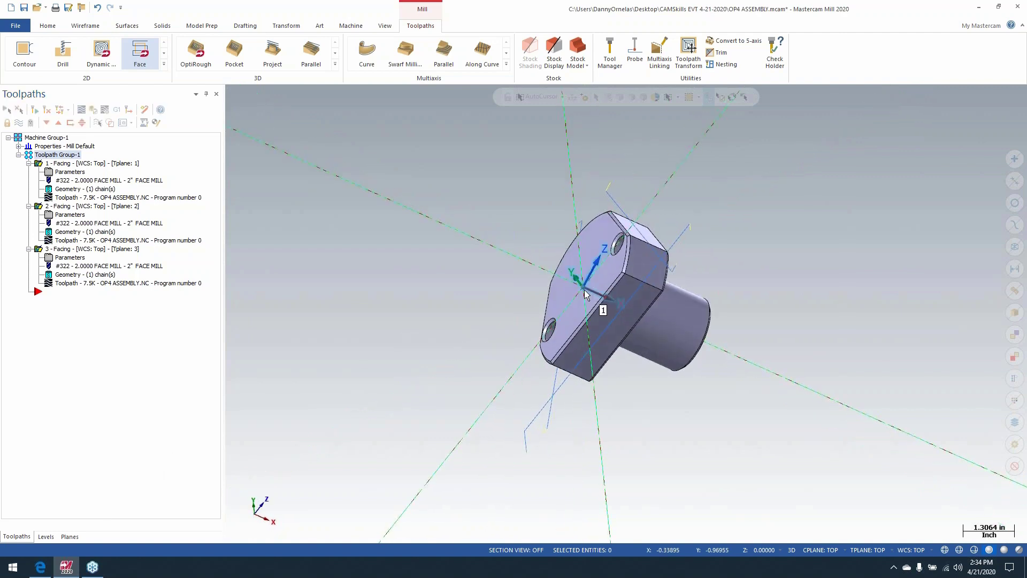
{"action": "middle_click_drag", "start_coordinate": [477, 332], "coordinate": [395, 311]}
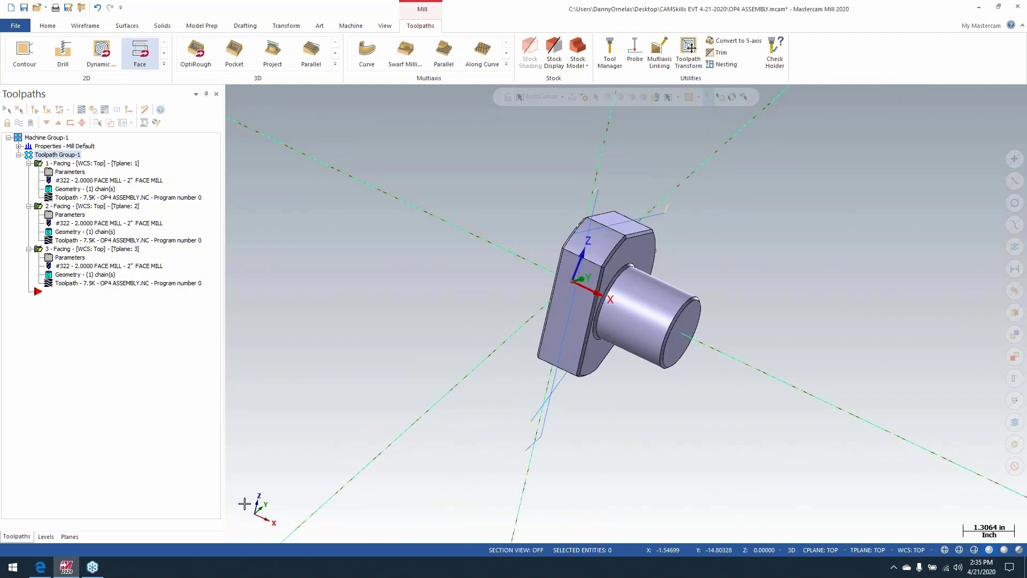
{"action": "left_click", "coordinate": [69, 536]}
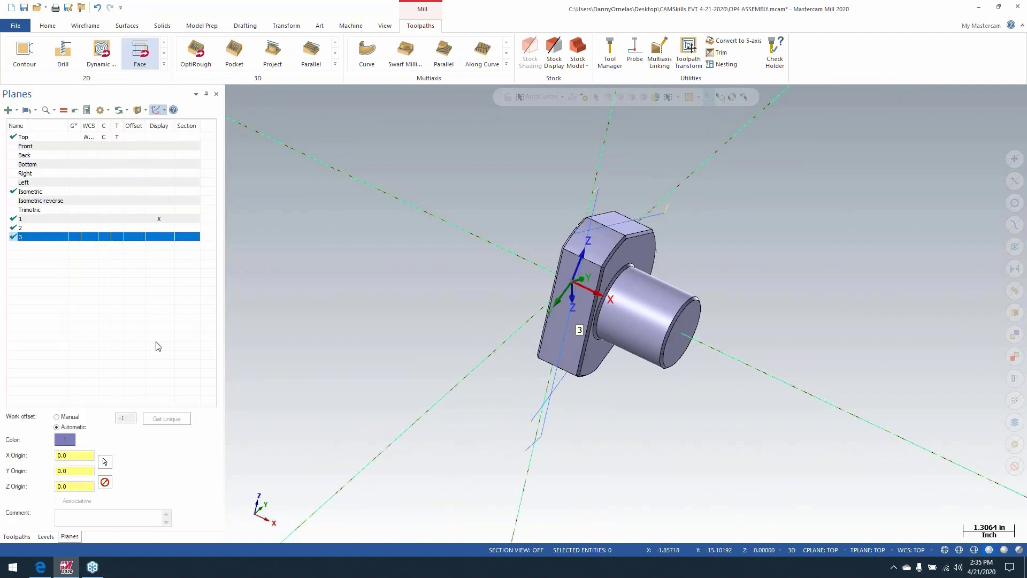
{"action": "left_click", "coordinate": [33, 219]}
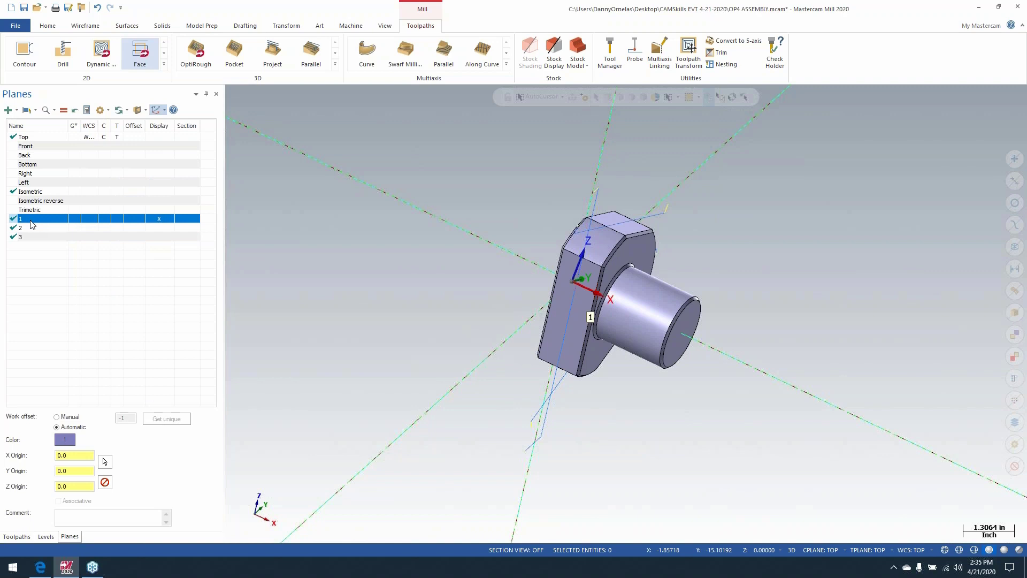
{"action": "left_click", "coordinate": [56, 417]}
{"action": "double_click", "coordinate": [117, 417]}
{"action": "key", "text": "Return"}
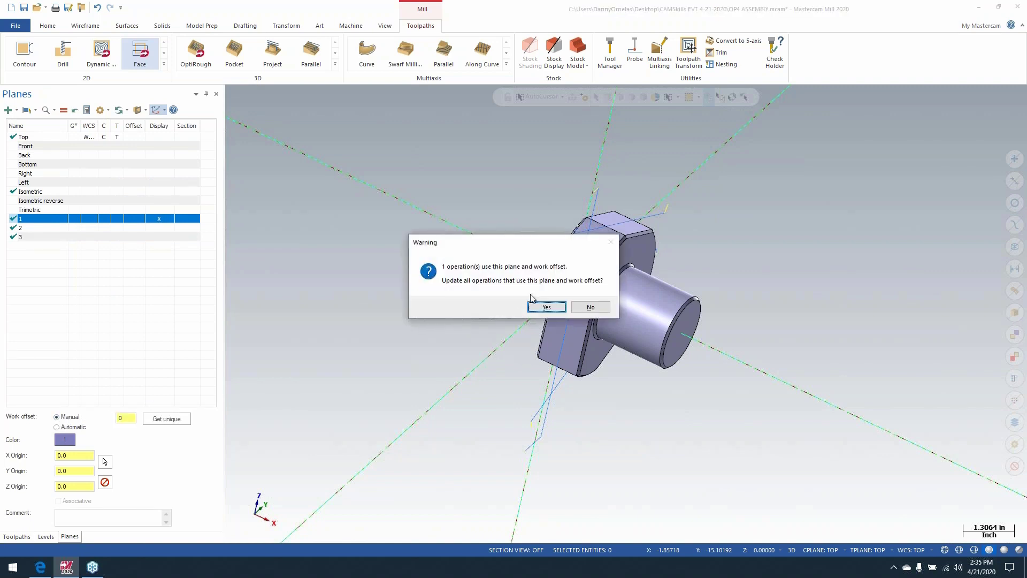
{"action": "left_click", "coordinate": [538, 308]}
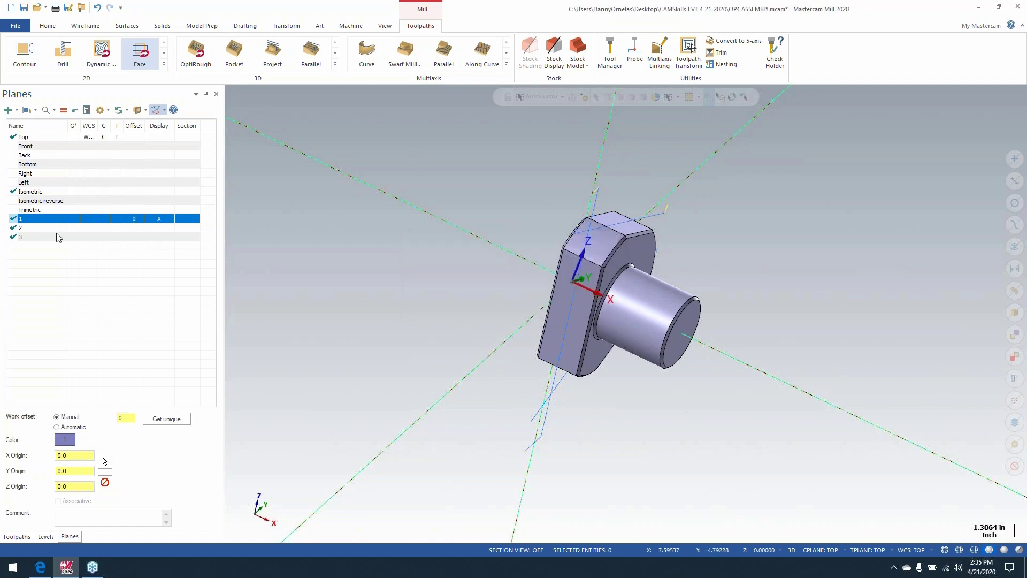
Set plane 2's work offset manually to 0, update its operations and accept the reuse of the offset.
{"action": "left_click", "coordinate": [24, 228]}
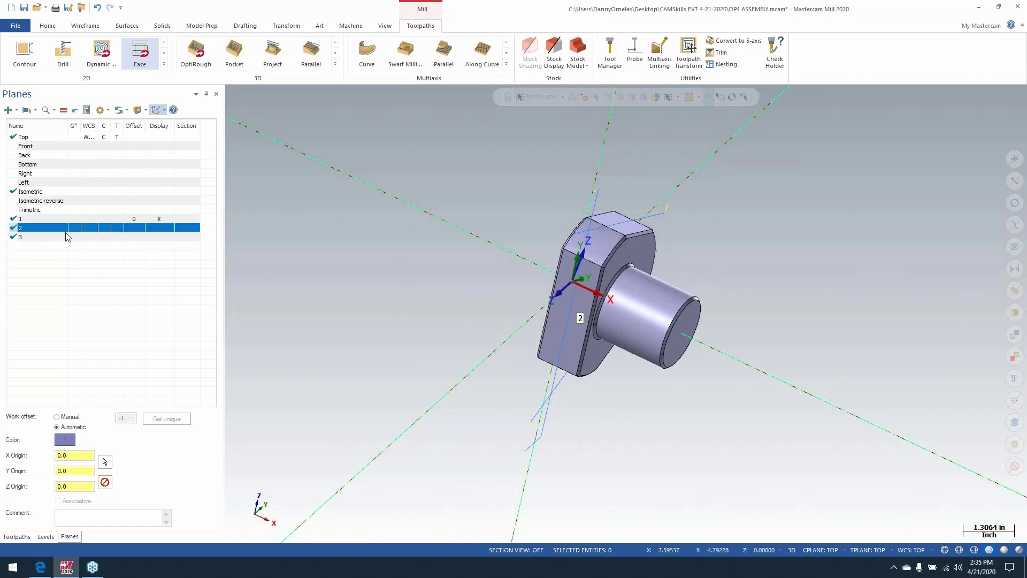
{"action": "left_click", "coordinate": [63, 418]}
{"action": "left_click_drag", "start_coordinate": [131, 416], "coordinate": [105, 418]}
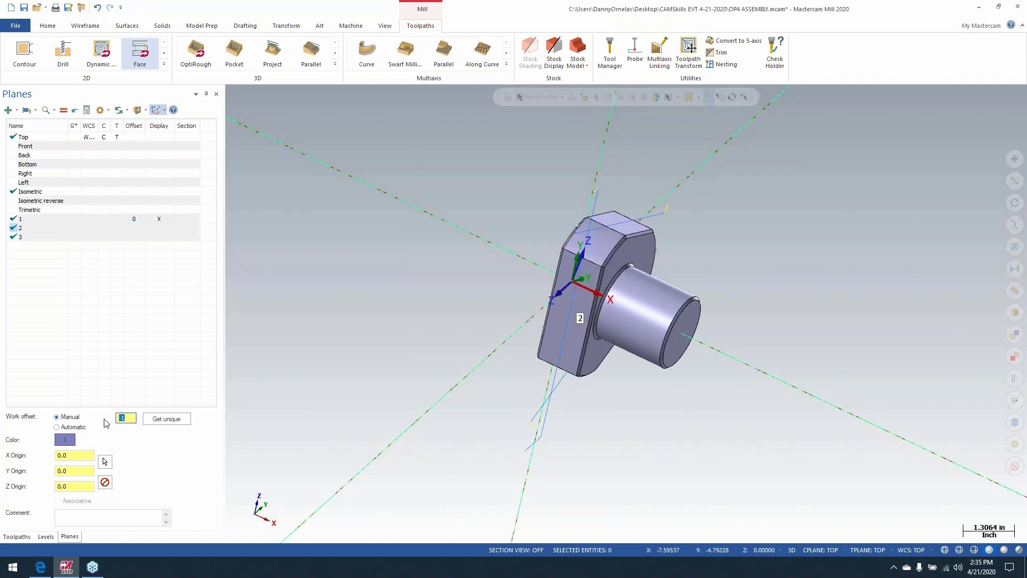
{"action": "type", "text": "0"}
{"action": "key", "text": "Return"}
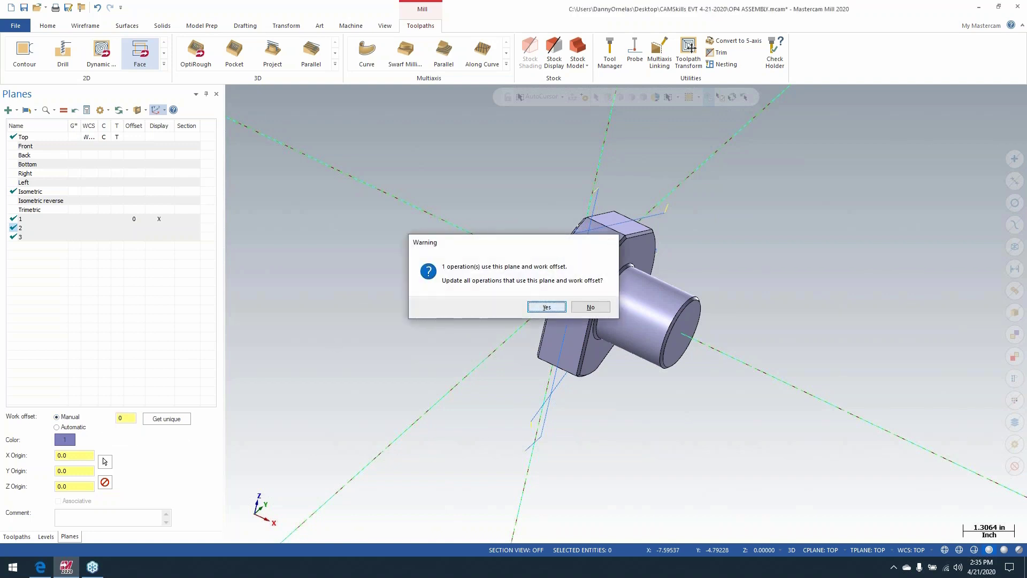
{"action": "key", "text": "Return"}
{"action": "left_click", "coordinate": [159, 171]}
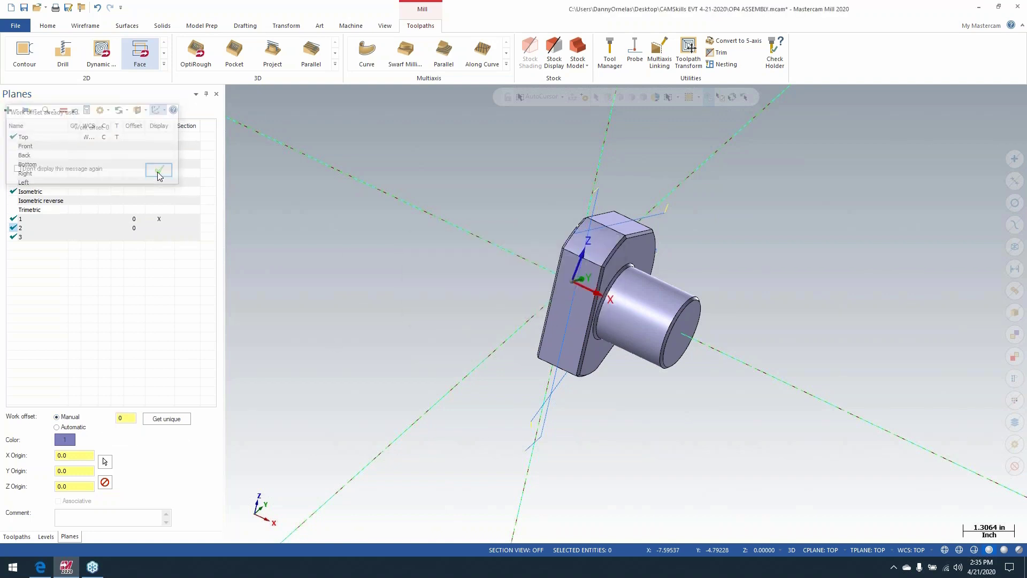
Set plane 3's work offset manually to 0, update its operations and accept the reuse of the offset.
{"action": "left_click", "coordinate": [16, 236]}
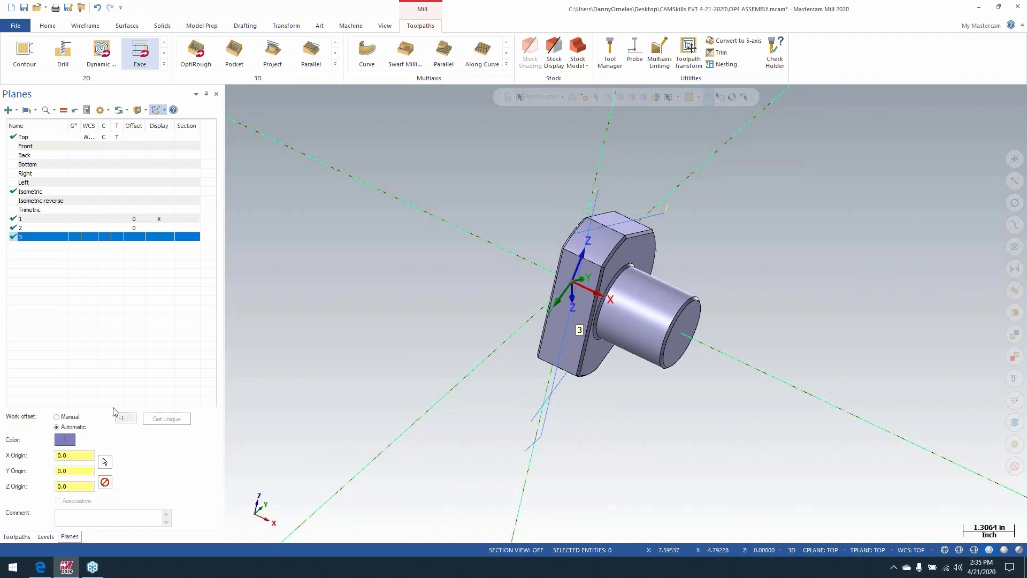
{"action": "left_click", "coordinate": [69, 417]}
{"action": "type", "text": "0"}
{"action": "key", "text": "Return"}
{"action": "key", "text": "Return"}
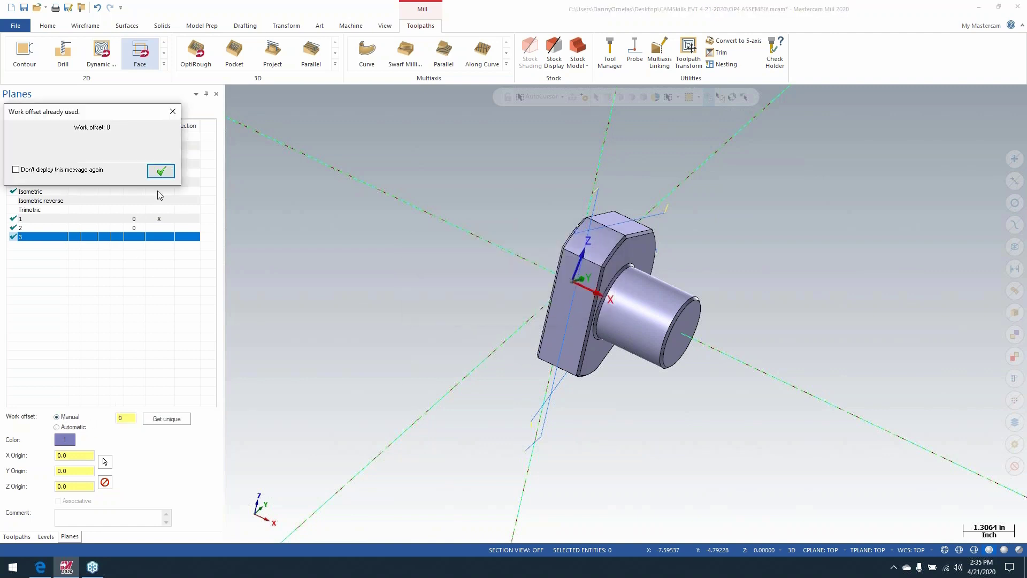
{"action": "left_click", "coordinate": [160, 173]}
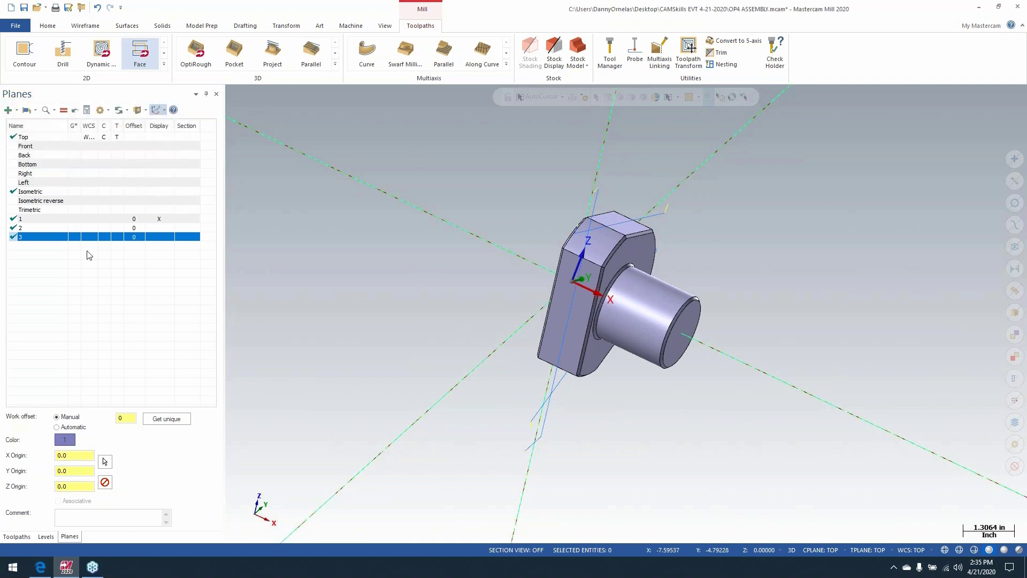
Post the three facing operations again, replacing the existing OP4 ASSEMBLY.NC file.
{"action": "left_click", "coordinate": [17, 537]}
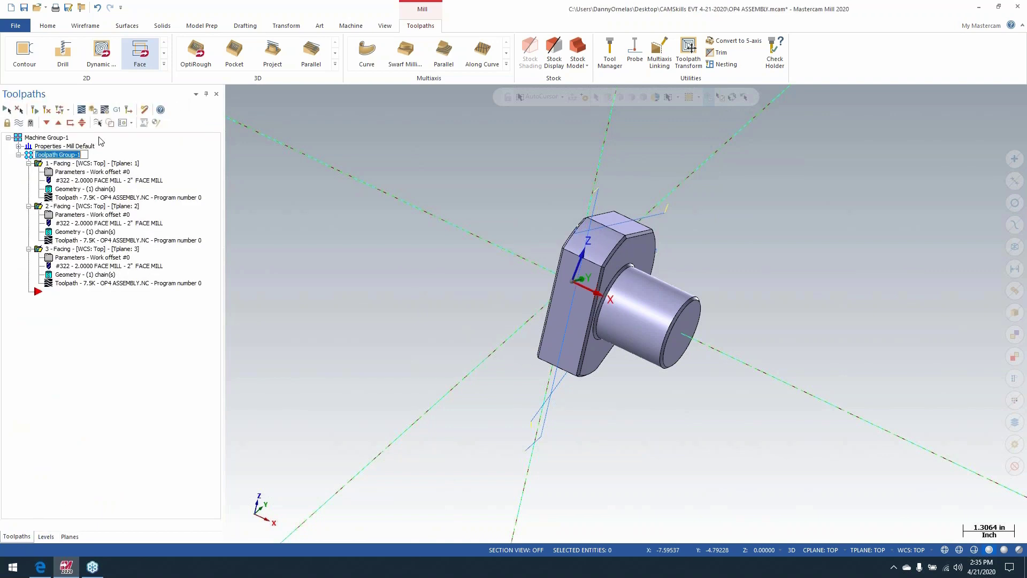
{"action": "left_click", "coordinate": [117, 109]}
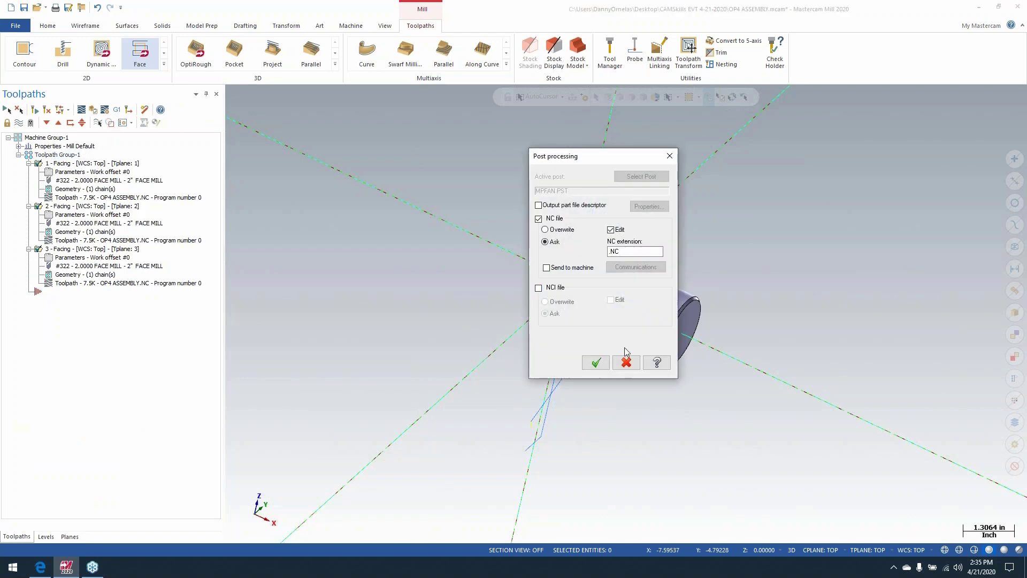
{"action": "left_click", "coordinate": [595, 360]}
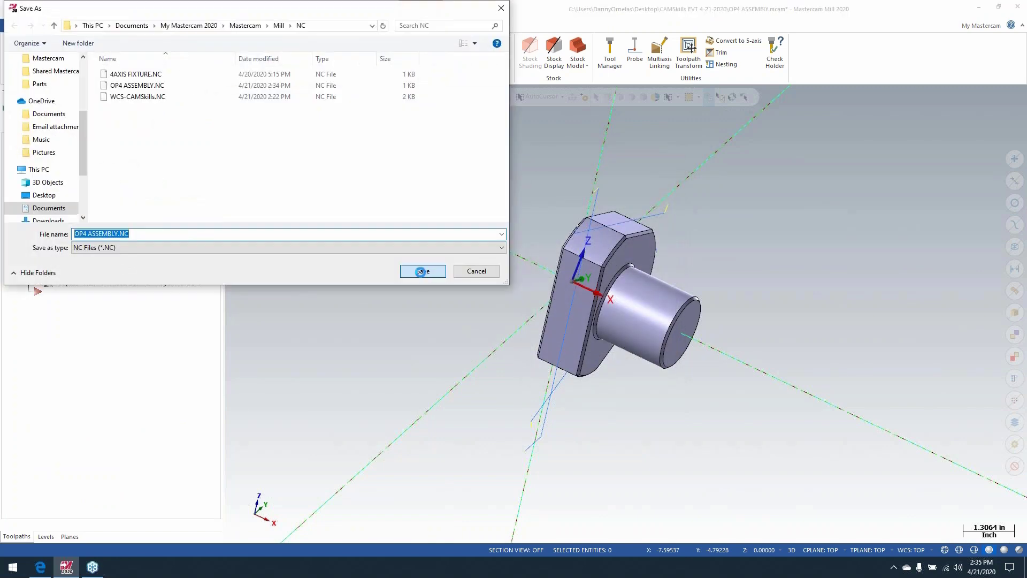
{"action": "left_click", "coordinate": [424, 271]}
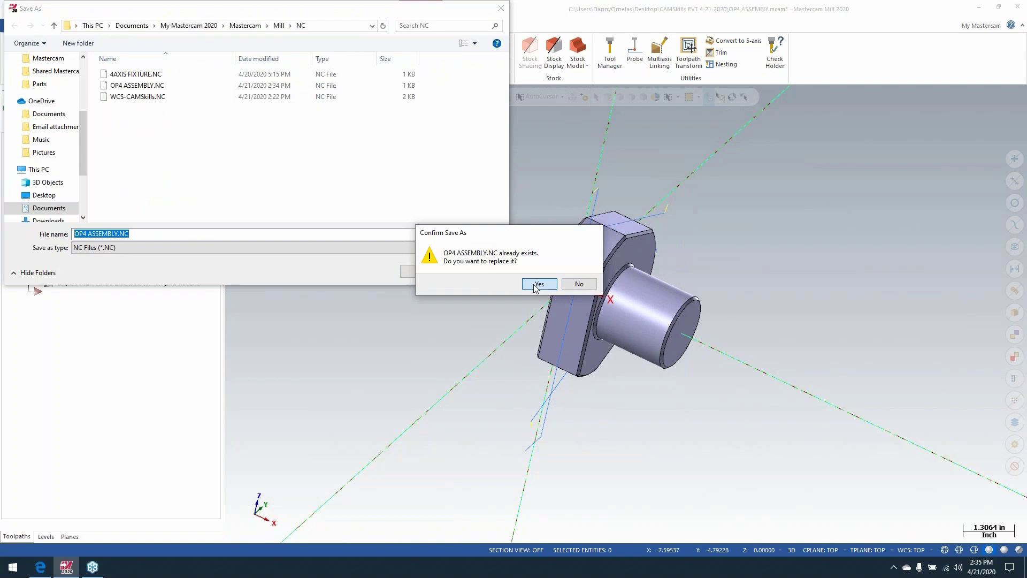
{"action": "left_click", "coordinate": [539, 284]}
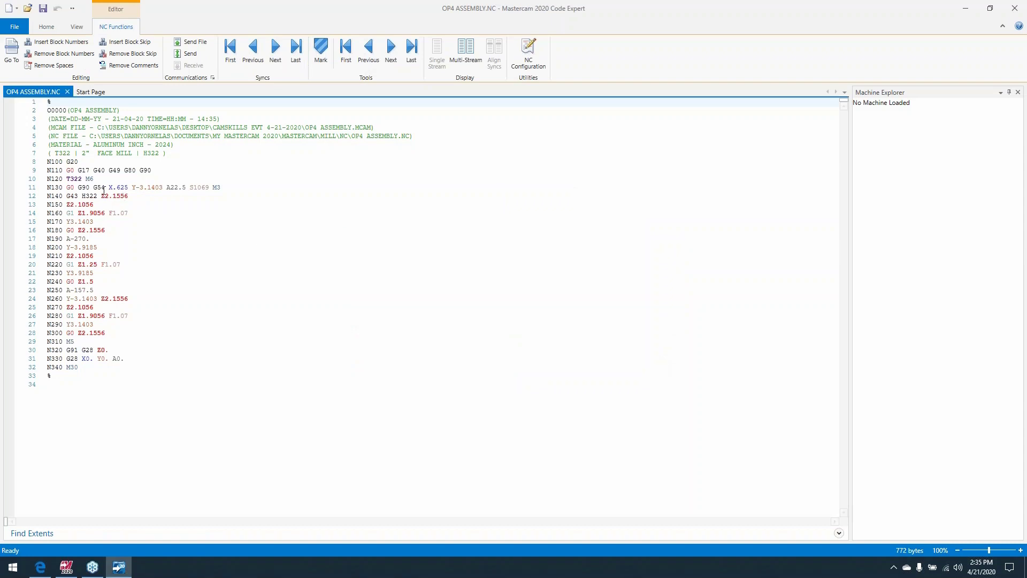
Review the work offset on line N130 and the moves after each A-axis rotation in the reposted code, and close the editor.
{"action": "left_click", "coordinate": [103, 187]}
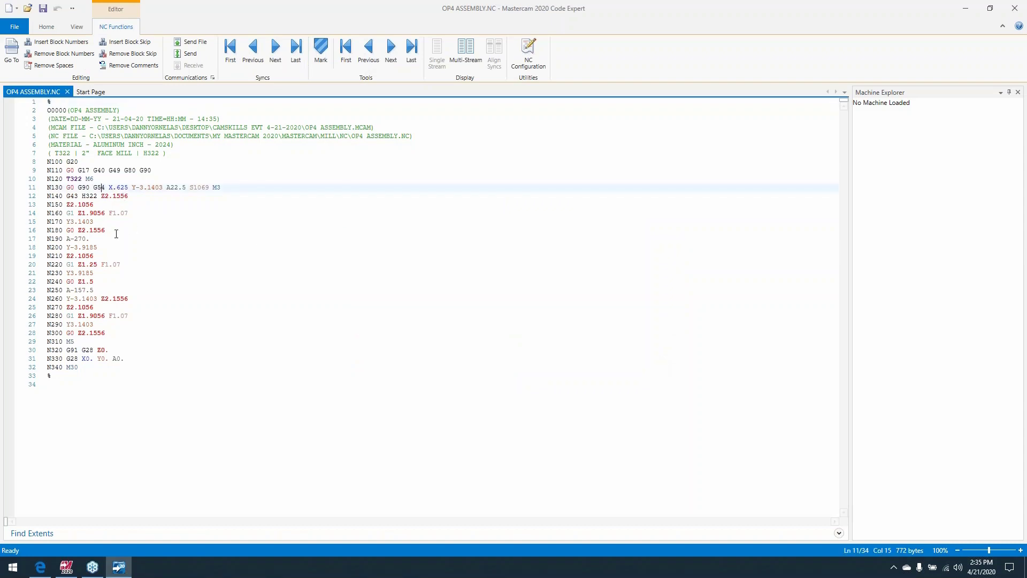
{"action": "left_click_drag", "start_coordinate": [109, 231], "coordinate": [66, 241]}
{"action": "left_click", "coordinate": [83, 249]}
{"action": "left_click", "coordinate": [85, 264]}
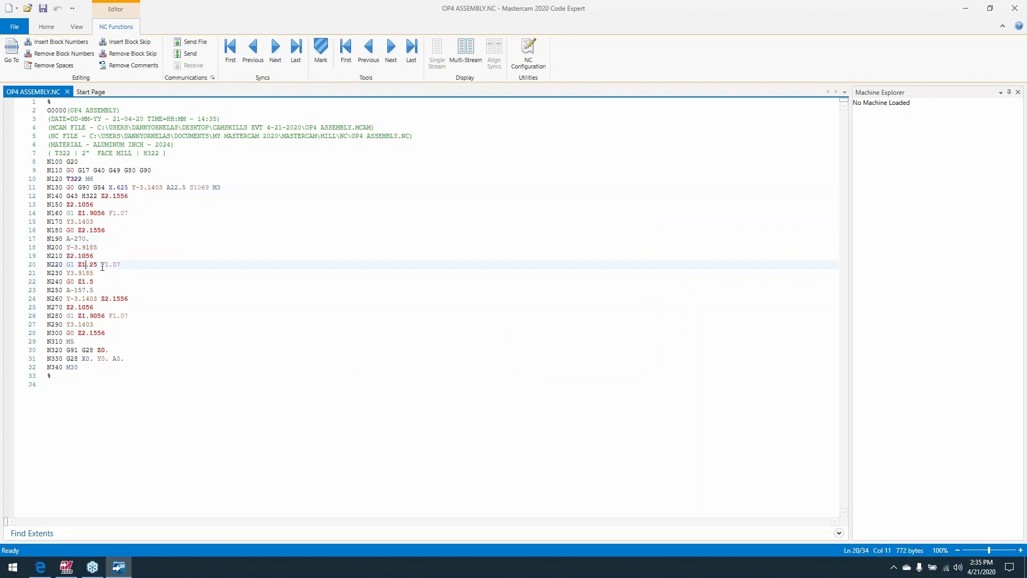
{"action": "left_click_drag", "start_coordinate": [103, 282], "coordinate": [59, 247]}
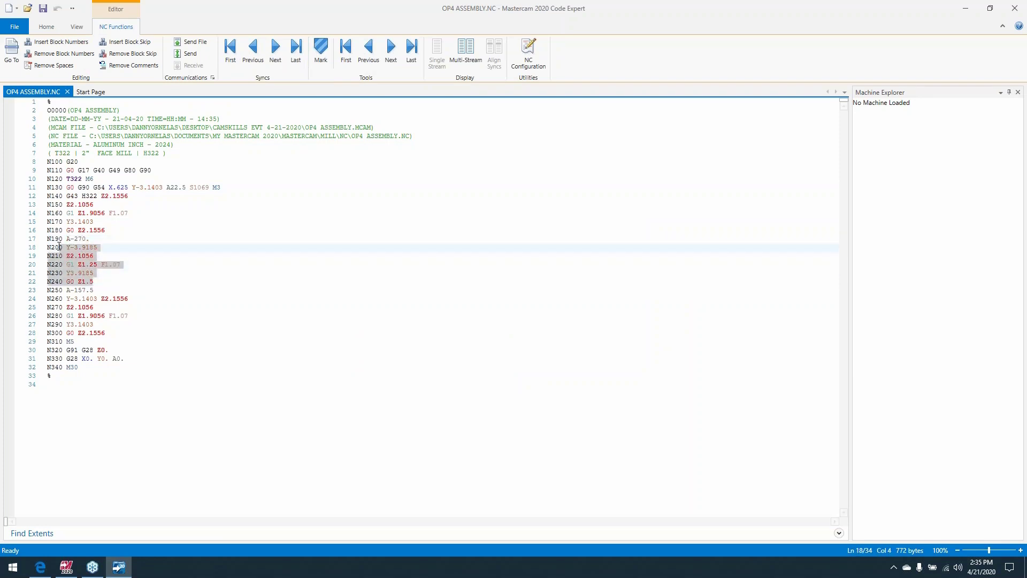
{"action": "left_click", "coordinate": [91, 287]}
{"action": "left_click_drag", "start_coordinate": [93, 290], "coordinate": [212, 340]}
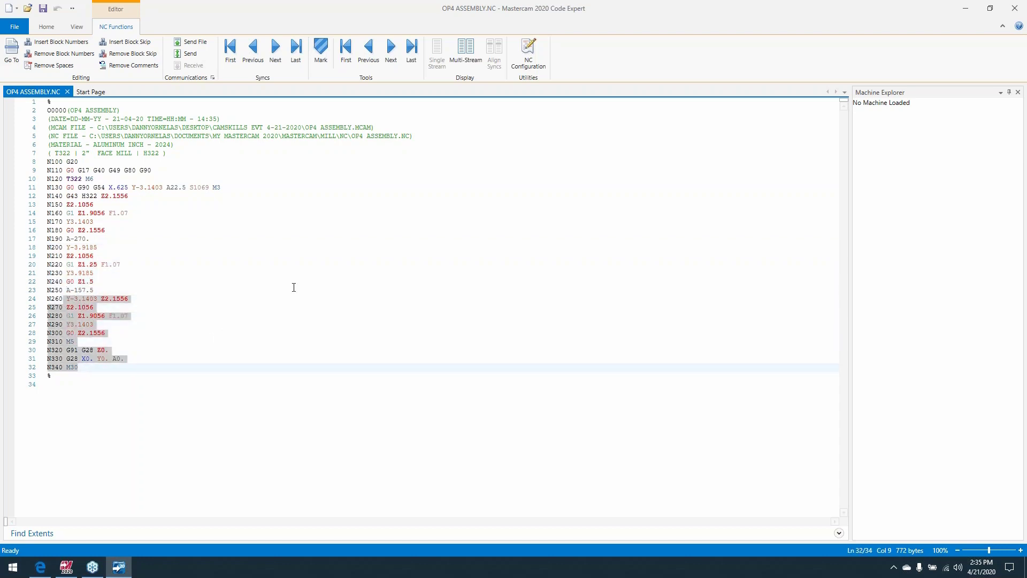
{"action": "left_click", "coordinate": [306, 271]}
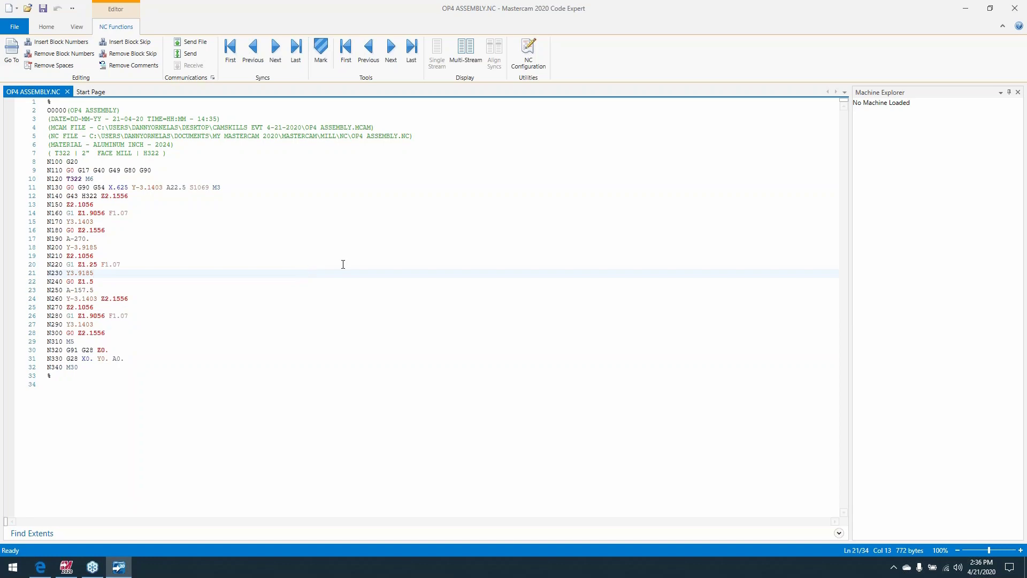
{"action": "left_click", "coordinate": [1015, 8]}
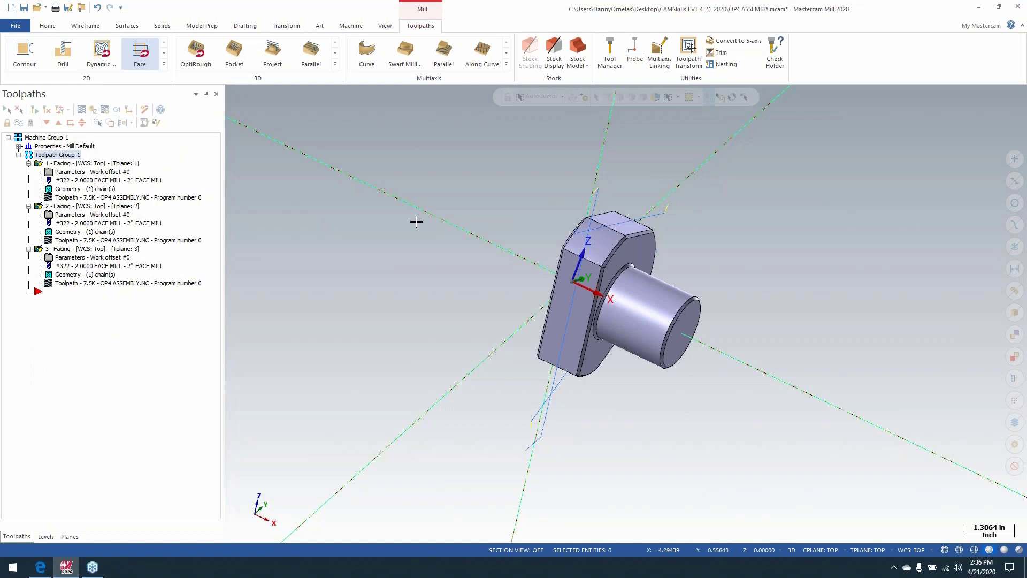
Inspect the part from a closer and a rotated angle, and return it to the isometric view.
{"action": "right_click", "coordinate": [416, 221]}
{"action": "left_click", "coordinate": [471, 332]}
{"action": "scroll", "coordinate": [423, 308], "scroll_direction": "up", "scroll_amount": 4}
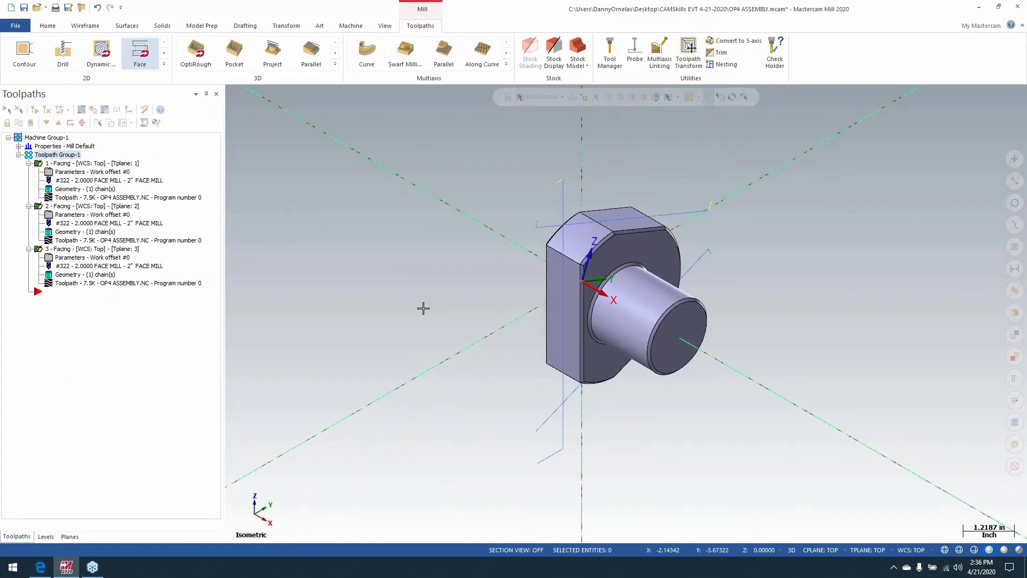
{"action": "scroll", "coordinate": [423, 308], "scroll_direction": "down", "scroll_amount": 2}
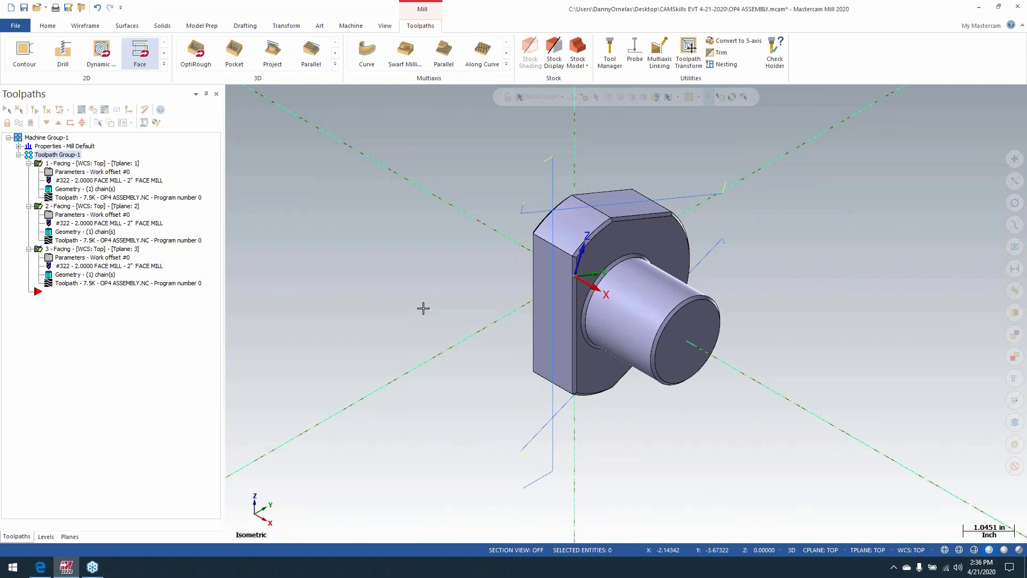
{"action": "mouse_move", "coordinate": [383, 264]}
{"action": "middle_mouse_down"}
{"action": "mouse_move", "coordinate": [468, 262]}
{"action": "mouse_move", "coordinate": [399, 259]}
{"action": "middle_mouse_up"}
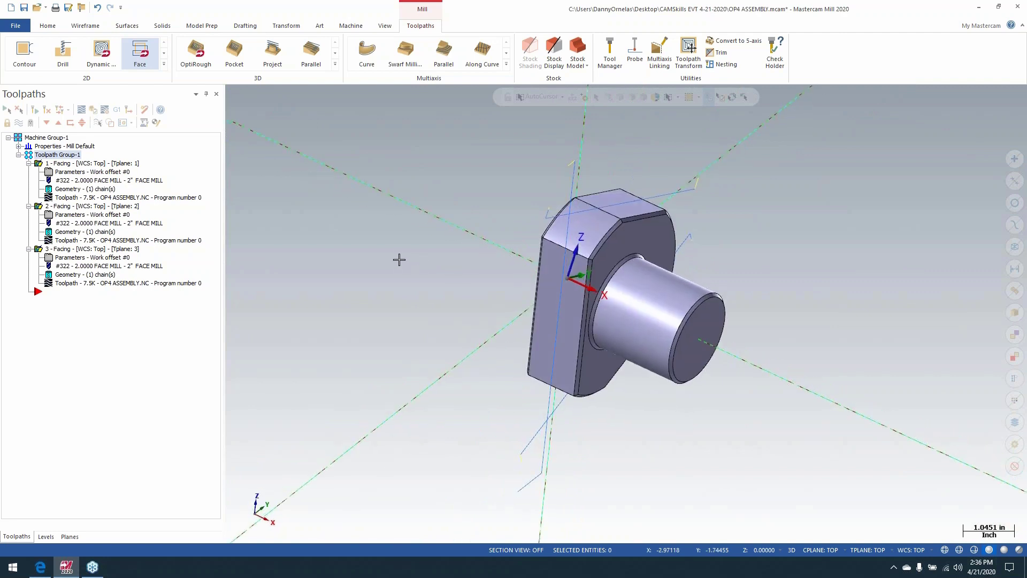
{"action": "right_click", "coordinate": [365, 238]}
{"action": "left_click", "coordinate": [398, 342]}
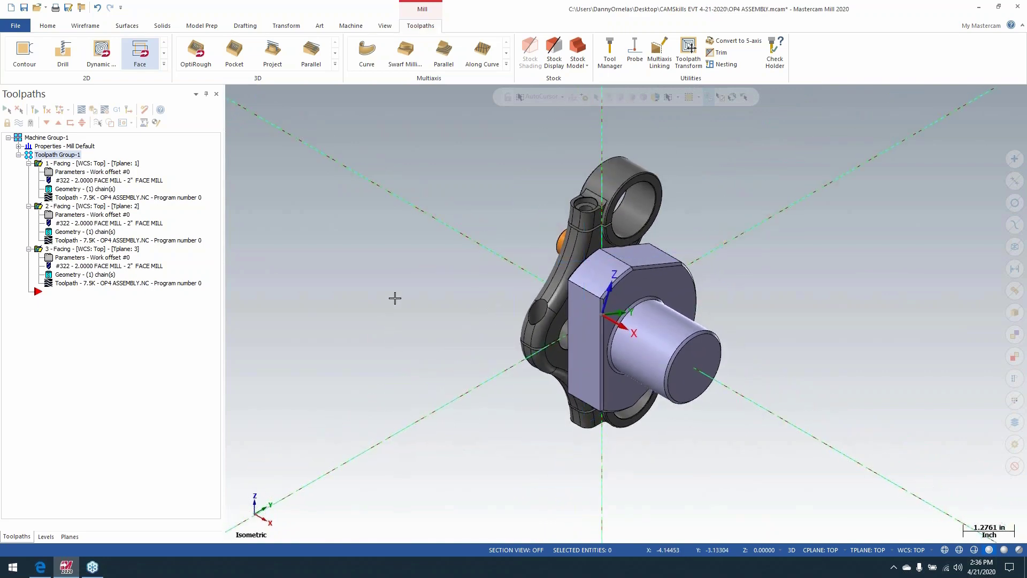
Turn off the axes display of plane 1 in the planes list.
{"action": "left_click", "coordinate": [70, 536]}
{"action": "left_click", "coordinate": [47, 138]}
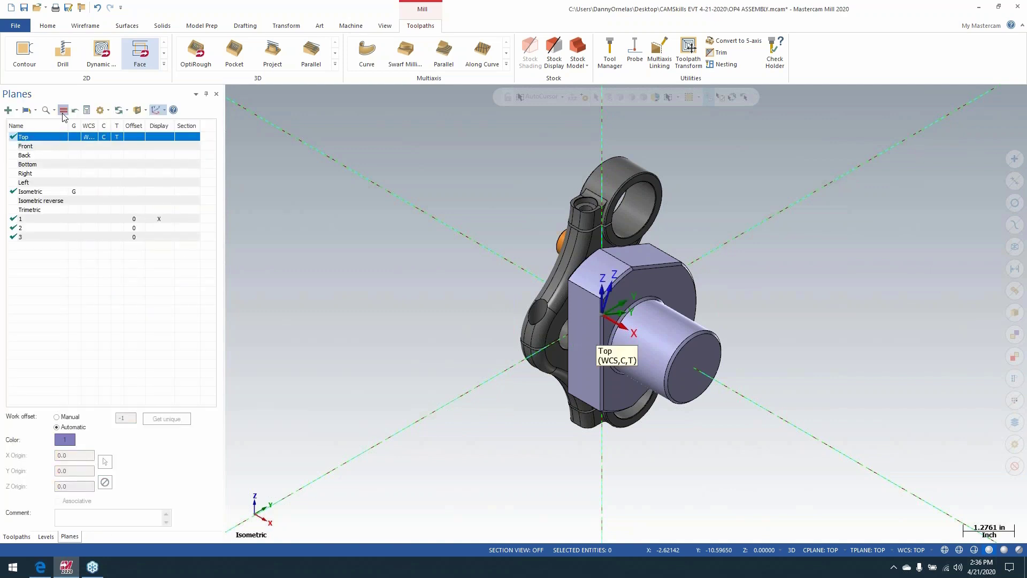
{"action": "left_click", "coordinate": [305, 219]}
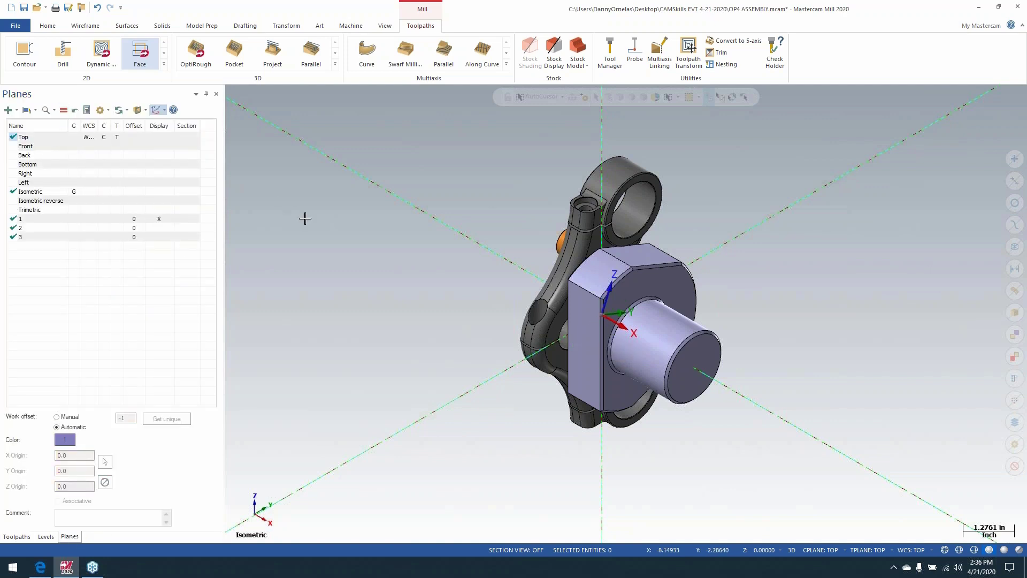
{"action": "left_click", "coordinate": [154, 219]}
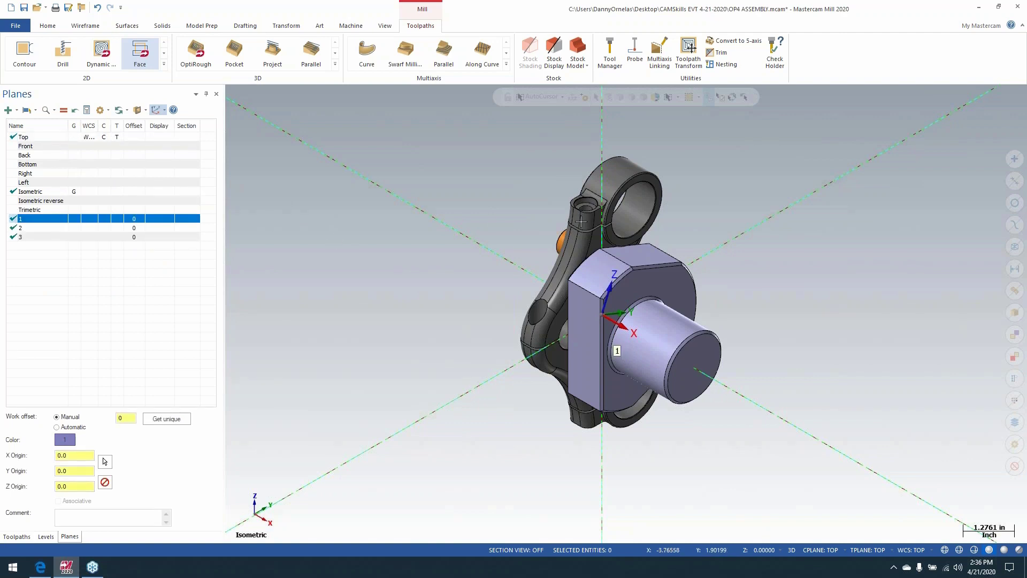
{"action": "scroll", "coordinate": [513, 209], "scroll_direction": "up", "scroll_amount": 1}
{"action": "scroll", "coordinate": [514, 208], "scroll_direction": "up", "scroll_amount": 3}
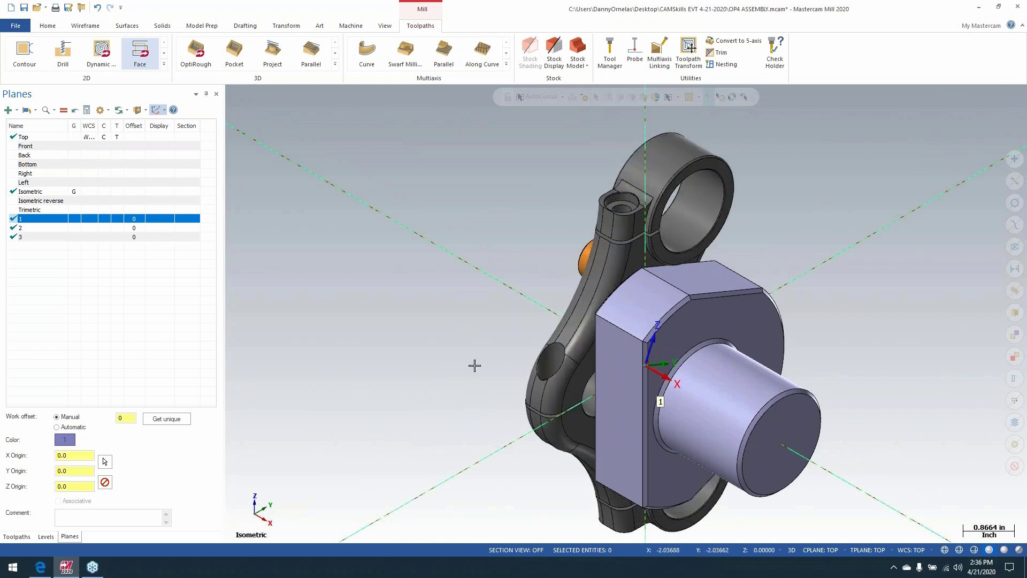
{"action": "mouse_move", "coordinate": [475, 365]}
{"action": "middle_mouse_down"}
{"action": "mouse_move", "coordinate": [493, 362]}
{"action": "mouse_move", "coordinate": [607, 202]}
{"action": "mouse_move", "coordinate": [457, 401]}
{"action": "mouse_move", "coordinate": [470, 367]}
{"action": "middle_mouse_up"}
{"action": "key", "text": "alt+7"}
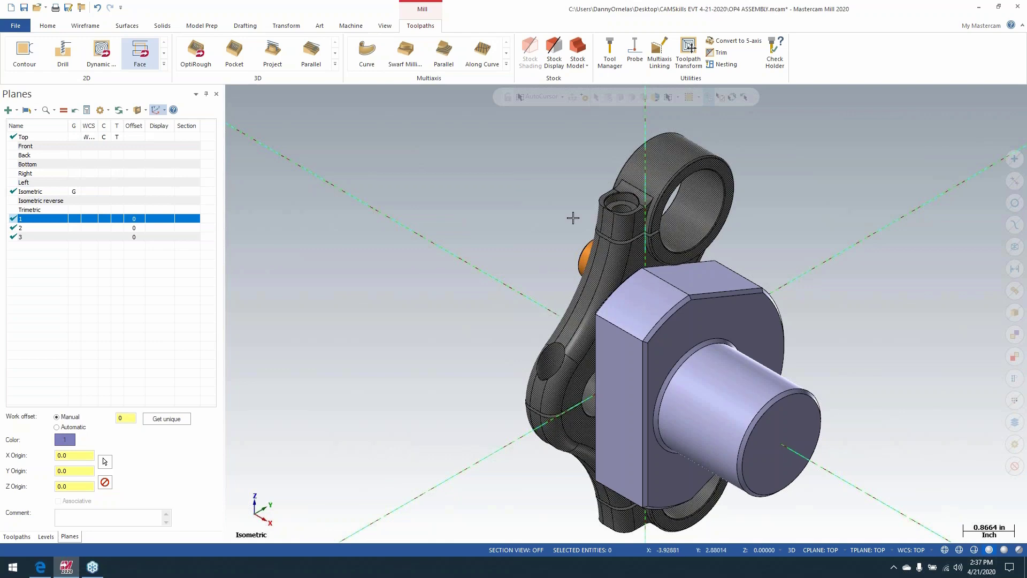
{"action": "scroll", "coordinate": [509, 210], "scroll_direction": "down", "scroll_amount": 5}
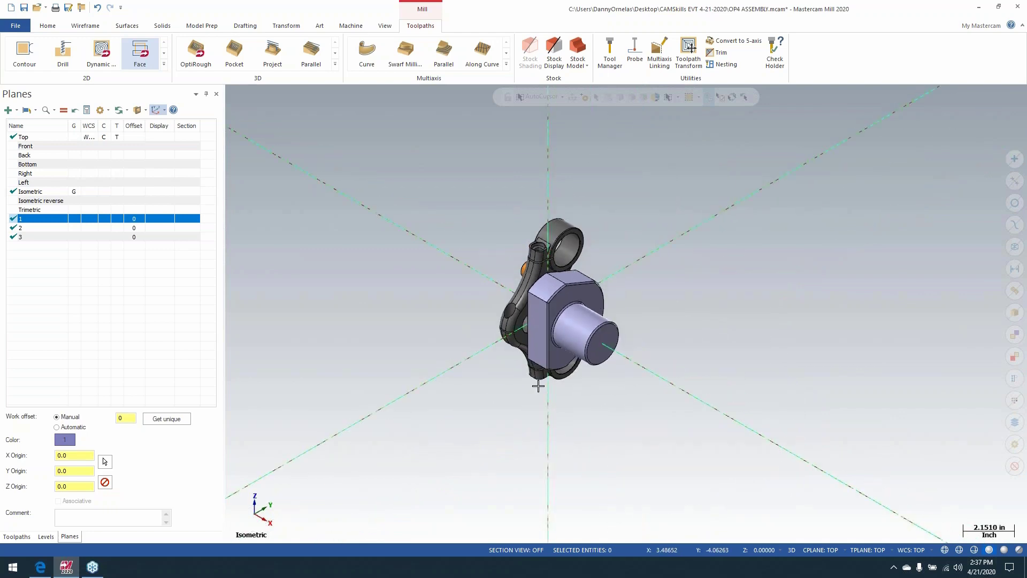
{"action": "scroll", "coordinate": [459, 271], "scroll_direction": "up", "scroll_amount": 2}
{"action": "scroll", "coordinate": [524, 277], "scroll_direction": "up", "scroll_amount": 2}
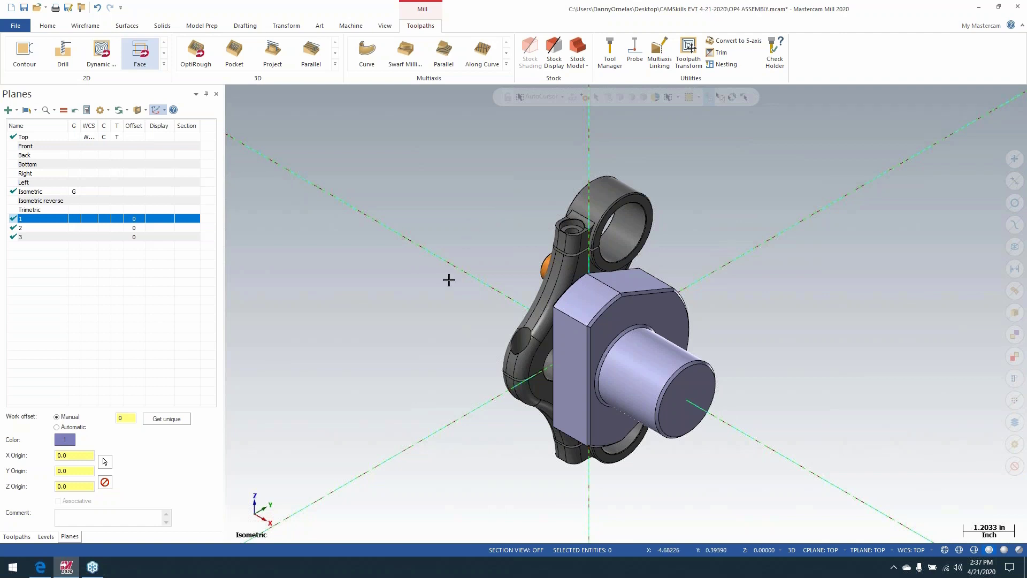
Start a new plane centred in the upper boss's counterbore and raise its origin along Z to the top rim, at Z 3.275.
{"action": "left_click", "coordinate": [256, 519]}
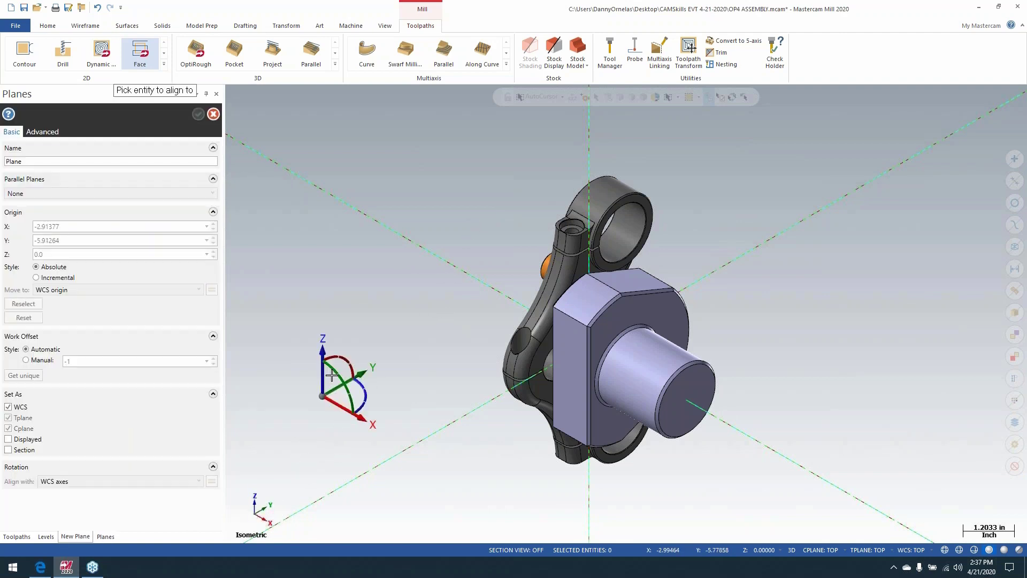
{"action": "scroll", "coordinate": [602, 227], "scroll_direction": "up", "scroll_amount": 2}
{"action": "scroll", "coordinate": [631, 222], "scroll_direction": "up", "scroll_amount": 6}
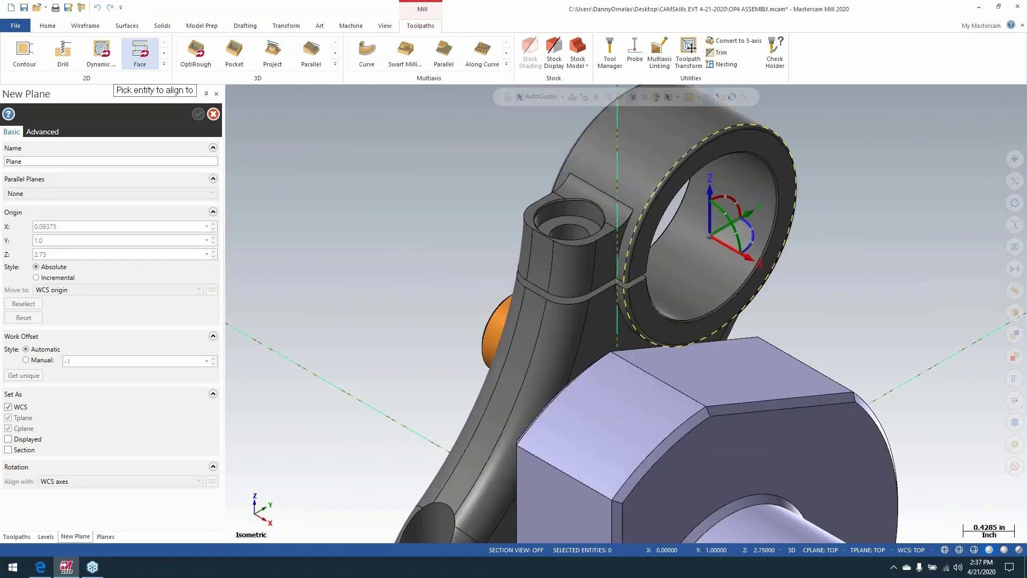
{"action": "left_click", "coordinate": [545, 240]}
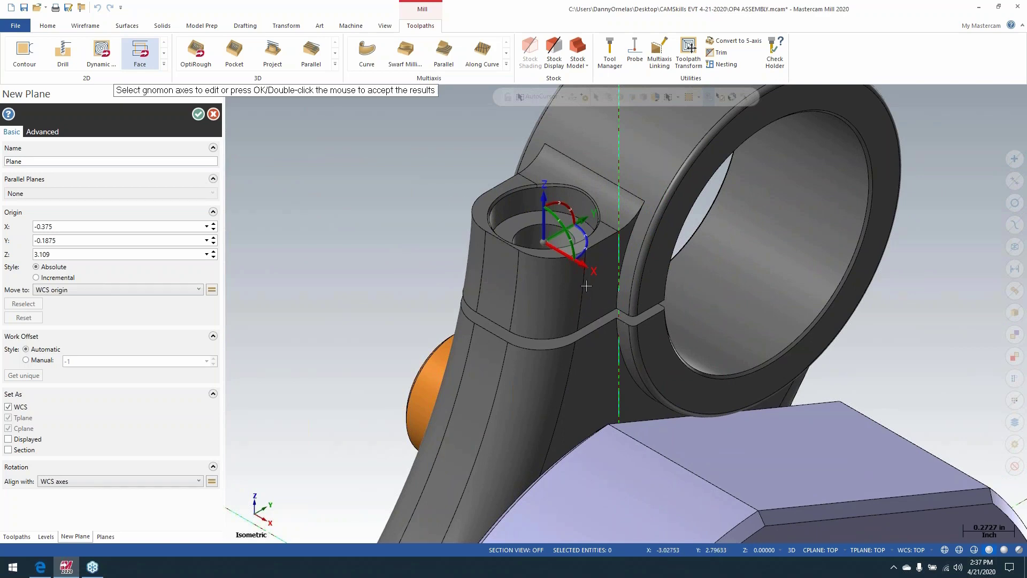
{"action": "left_click", "coordinate": [546, 243]}
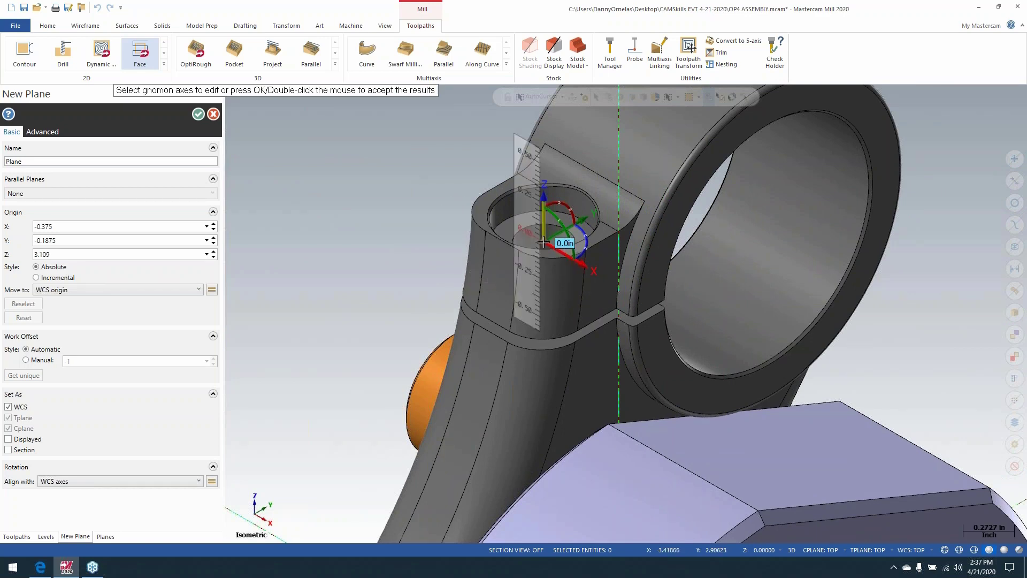
{"action": "left_click", "coordinate": [544, 242]}
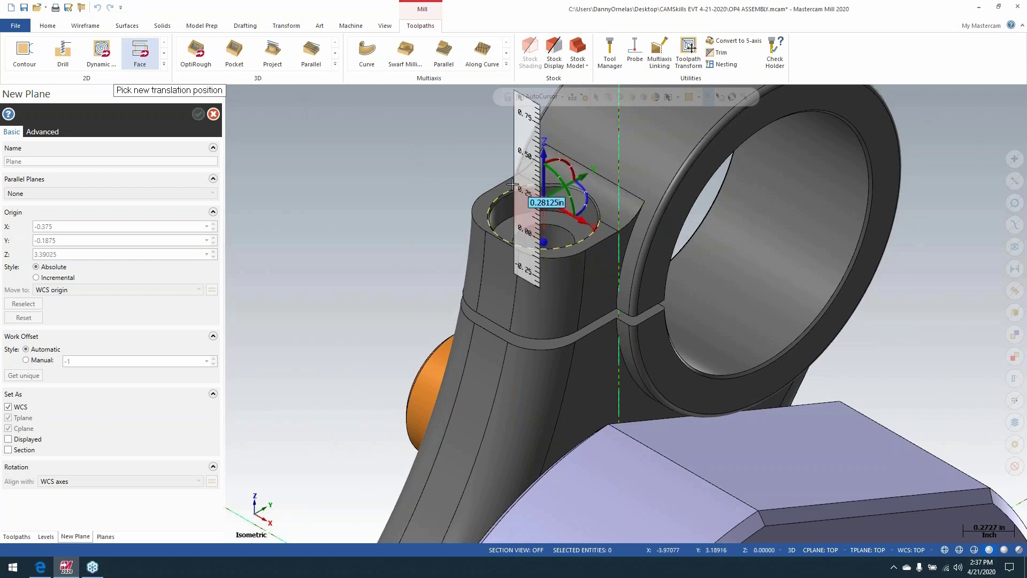
{"action": "left_click", "coordinate": [478, 219]}
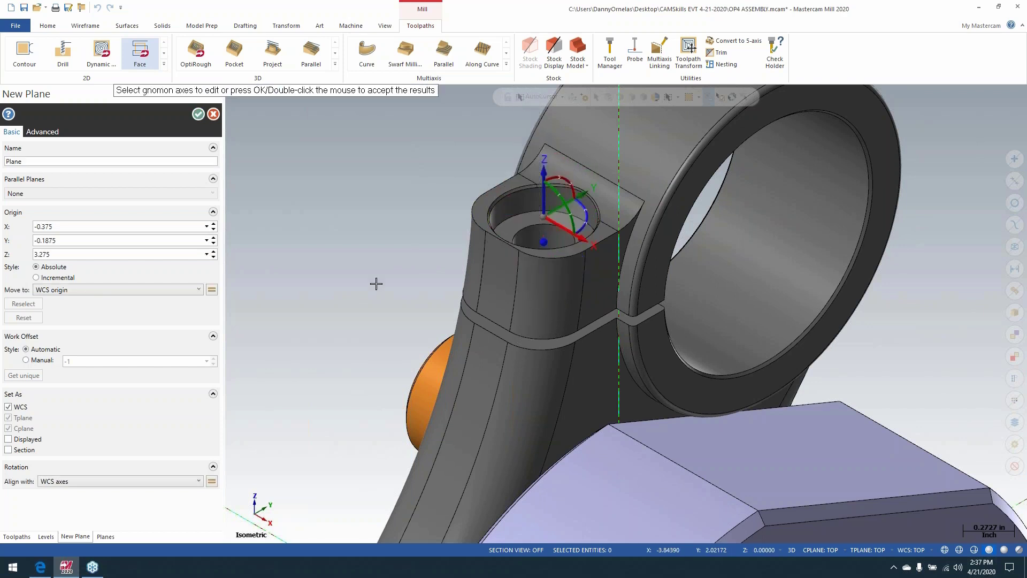
Name the new plane SPOT-1, set its work offset manually to 0 and accept it.
{"action": "double_click", "coordinate": [63, 160]}
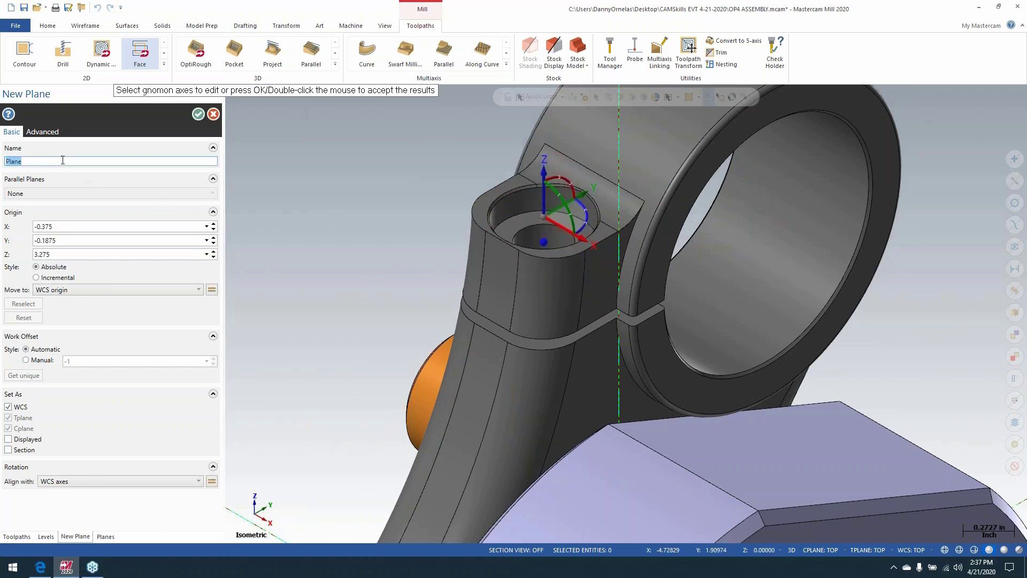
{"action": "type", "text": "SPOT-1"}
{"action": "left_click", "coordinate": [41, 364]}
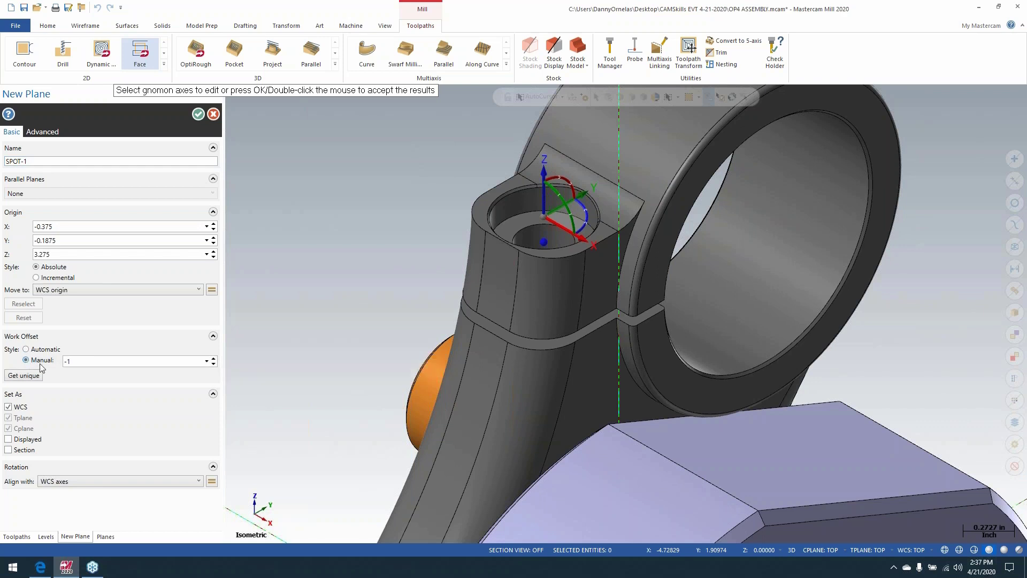
{"action": "double_click", "coordinate": [74, 364]}
{"action": "type", "text": "0"}
{"action": "left_click", "coordinate": [198, 114]}
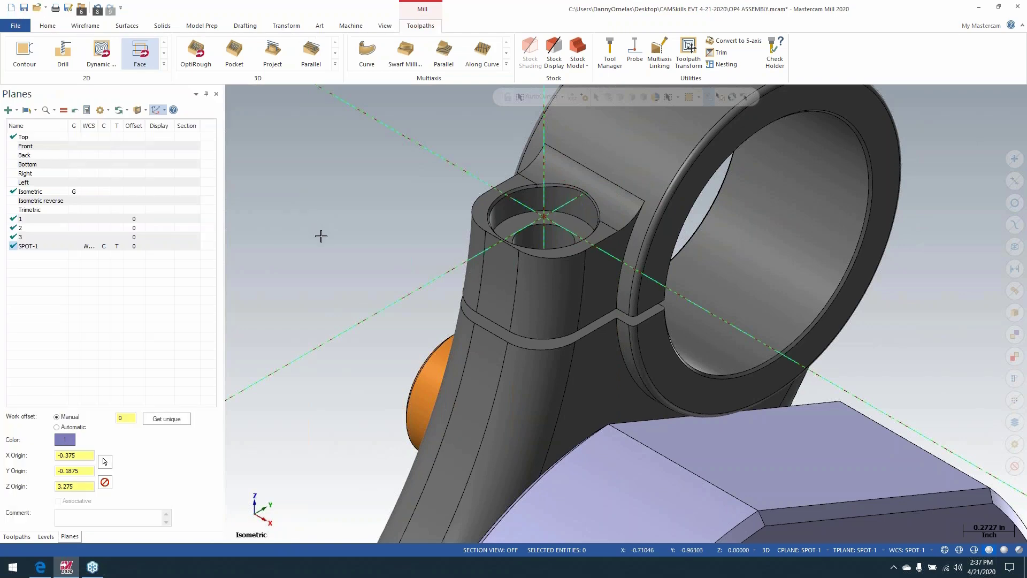
Start another new plane with its origin at the hole in the arm's lower bend, at X -0.375, Y -1.87432, Z 0.3125.
{"action": "key", "text": "alt+F1"}
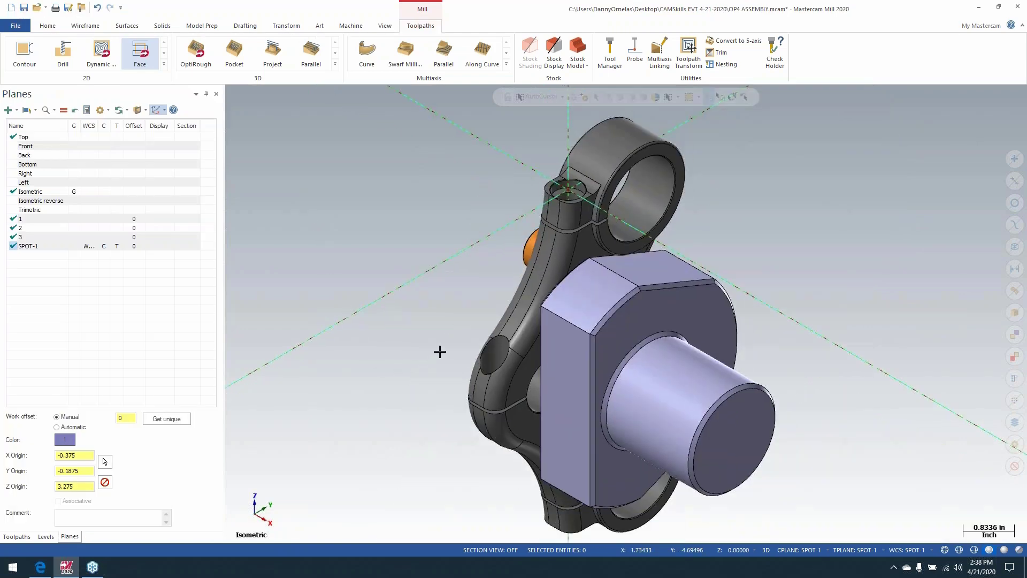
{"action": "key", "text": "F1"}
{"action": "left_click_drag", "start_coordinate": [447, 328], "coordinate": [552, 397]}
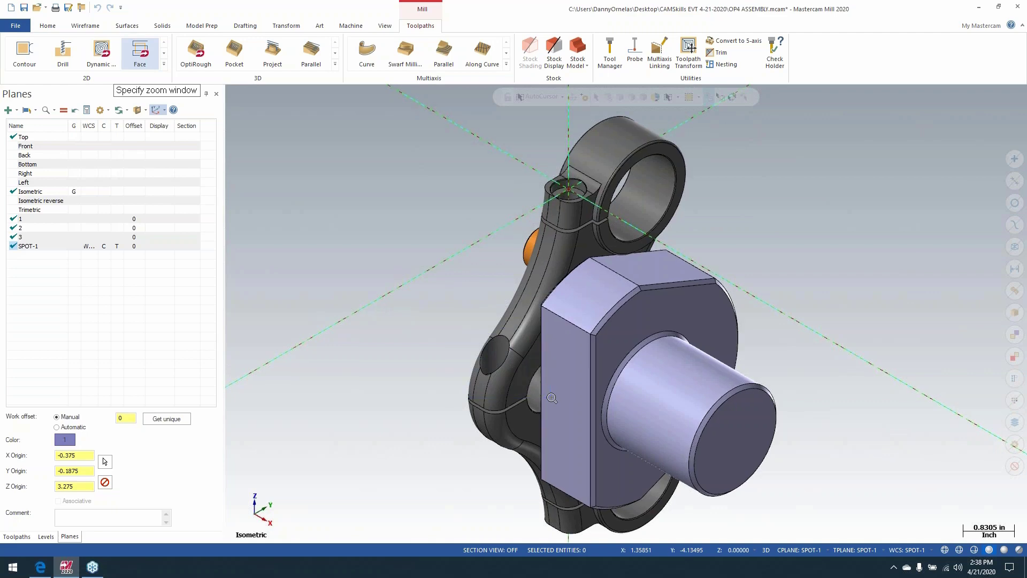
{"action": "scroll", "coordinate": [422, 353], "scroll_direction": "down", "scroll_amount": 6}
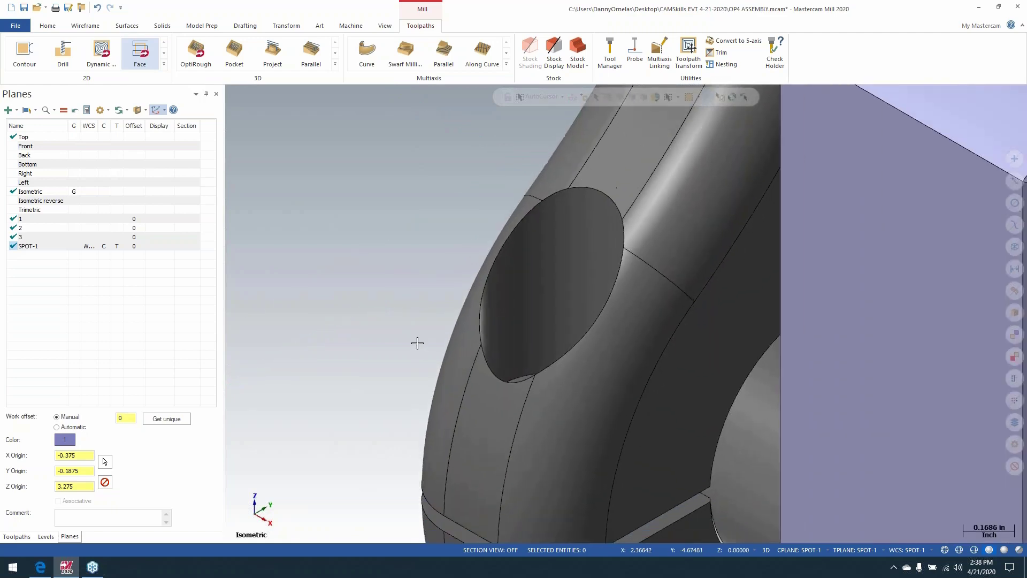
{"action": "scroll", "coordinate": [418, 341], "scroll_direction": "down", "scroll_amount": 3}
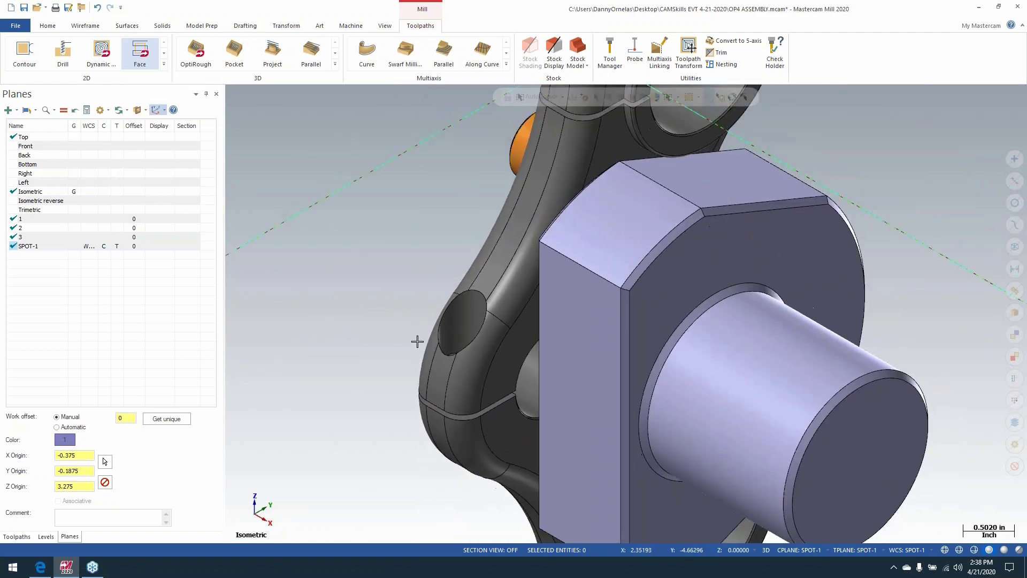
{"action": "scroll", "coordinate": [557, 140], "scroll_direction": "up", "scroll_amount": 2}
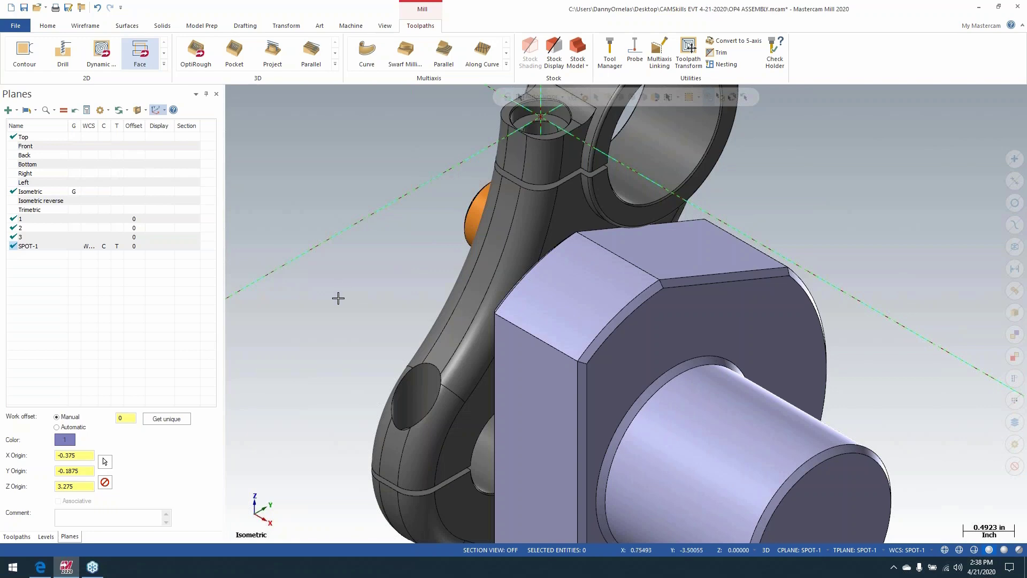
{"action": "left_click", "coordinate": [259, 515]}
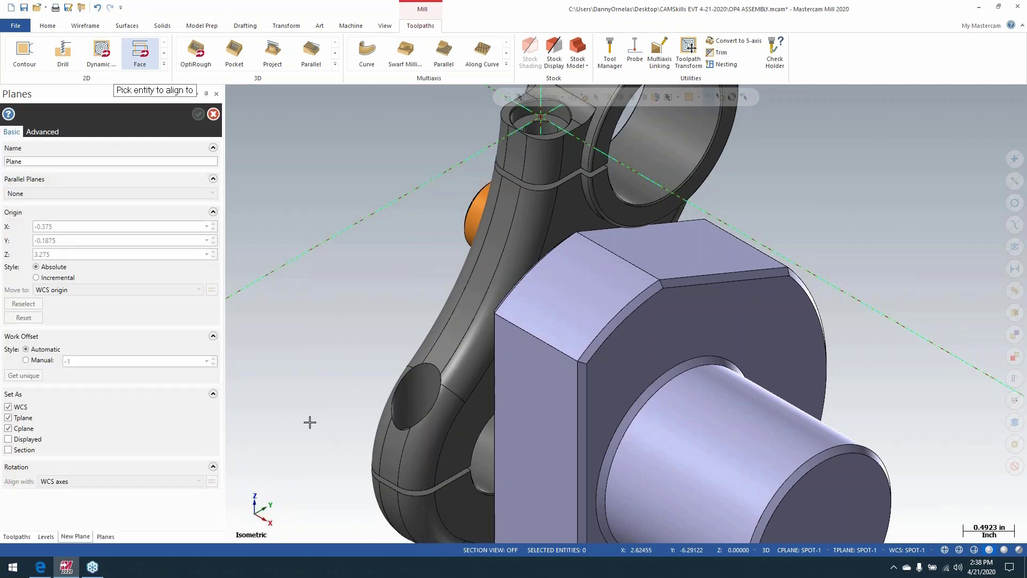
{"action": "mouse_move", "coordinate": [328, 385]}
{"action": "middle_mouse_down"}
{"action": "mouse_move", "coordinate": [329, 414]}
{"action": "mouse_move", "coordinate": [347, 377]}
{"action": "mouse_move", "coordinate": [327, 372]}
{"action": "middle_mouse_up"}
{"action": "scroll", "coordinate": [410, 456], "scroll_direction": "up", "scroll_amount": 2}
{"action": "left_click", "coordinate": [410, 457]}
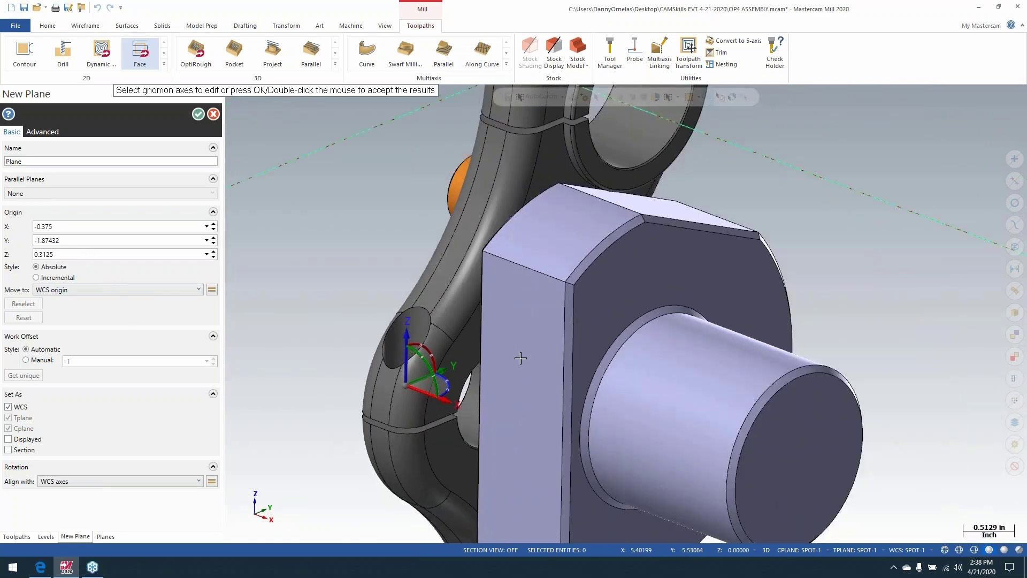
Move the new plane's origin along Z only, up to the level of the upper boss's rim at Z 3.275.
{"action": "scroll", "coordinate": [353, 368], "scroll_direction": "down", "scroll_amount": 3}
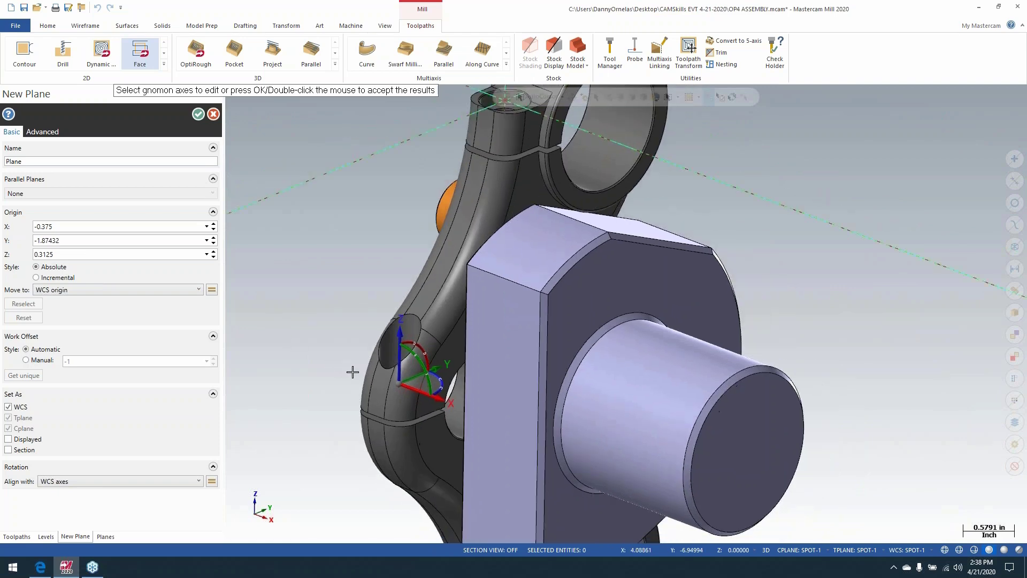
{"action": "left_click", "coordinate": [394, 356]}
{"action": "left_click", "coordinate": [394, 356]}
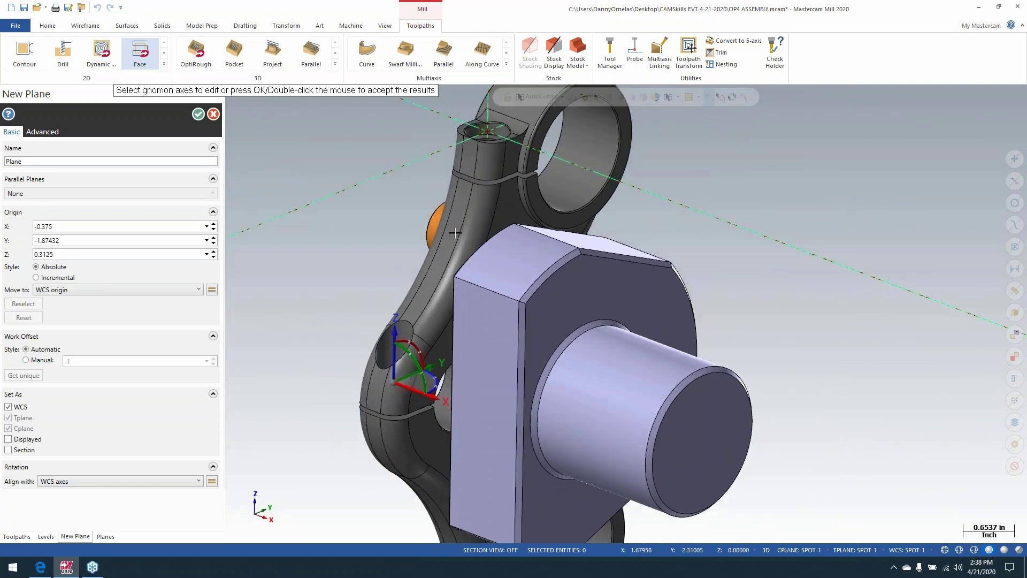
{"action": "left_click", "coordinate": [394, 358]}
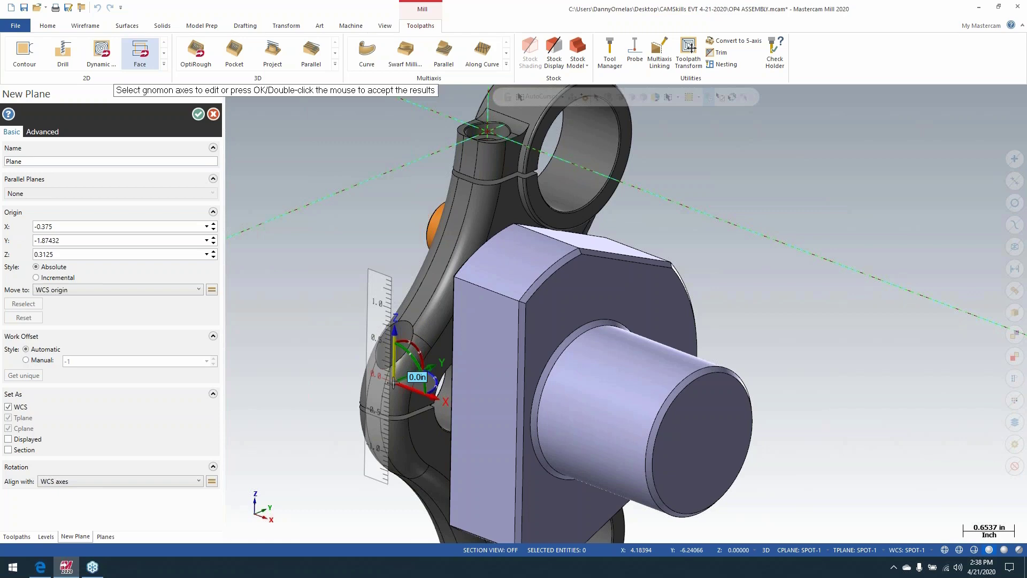
{"action": "left_click", "coordinate": [393, 383]}
{"action": "scroll", "coordinate": [437, 199], "scroll_direction": "up", "scroll_amount": 1}
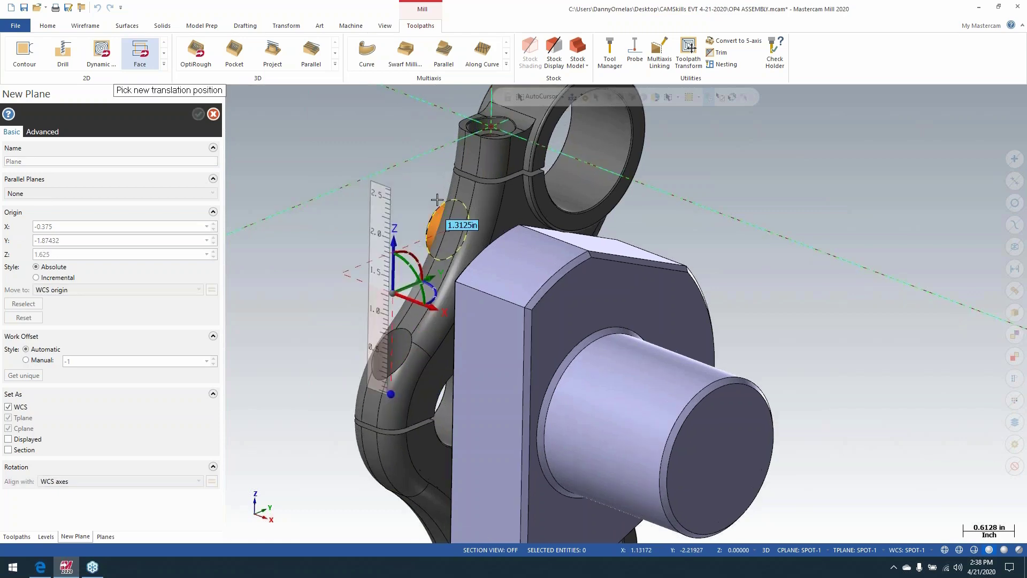
{"action": "scroll", "coordinate": [465, 185], "scroll_direction": "up", "scroll_amount": 2}
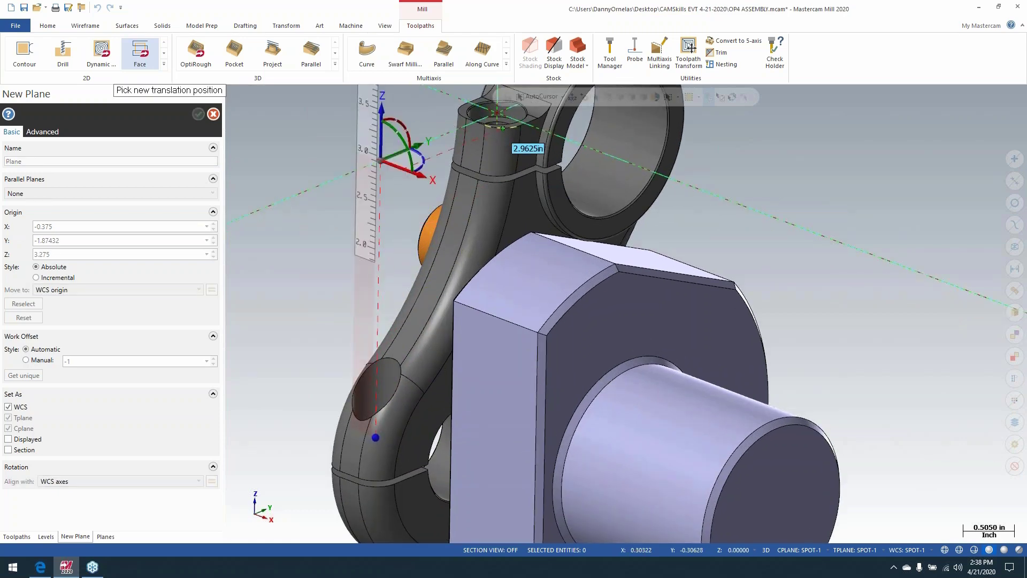
{"action": "left_click", "coordinate": [497, 113]}
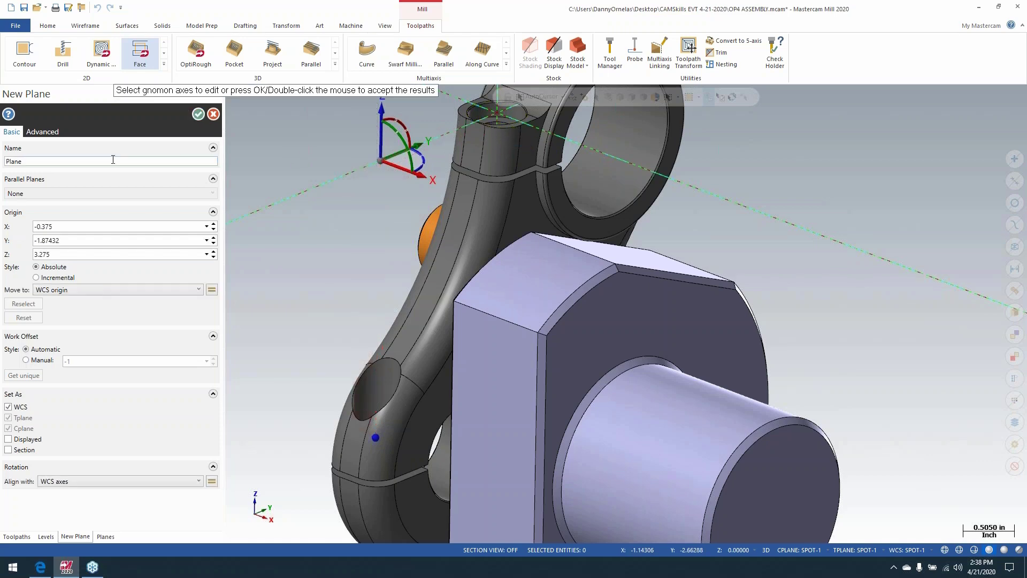
Name the plane STEM SPOT, set its work offset manually to 1 and accept it.
{"action": "left_click_drag", "start_coordinate": [113, 159], "coordinate": [2, 166]}
{"action": "type", "text": "STEM SPOT"}
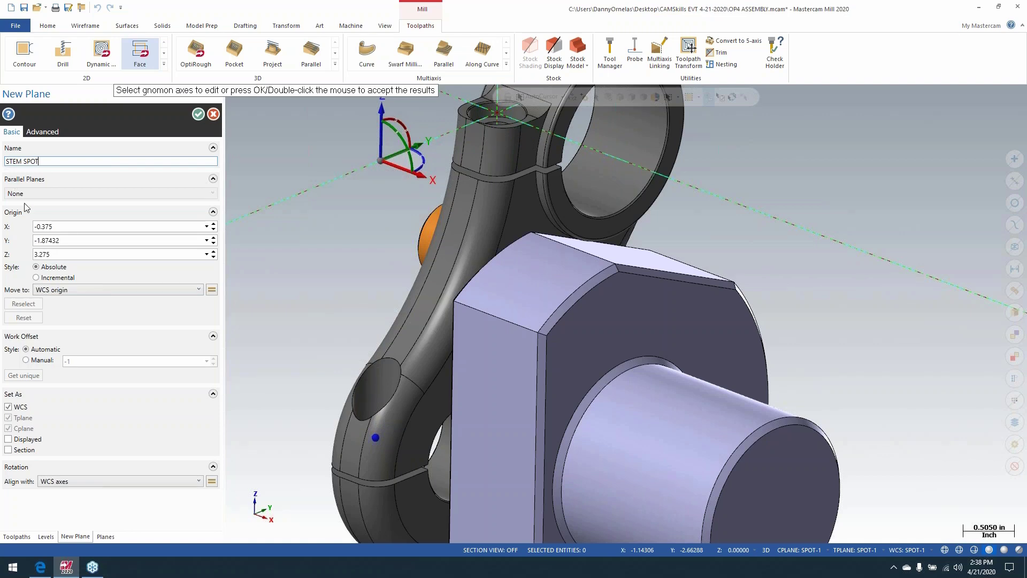
{"action": "left_click", "coordinate": [35, 360]}
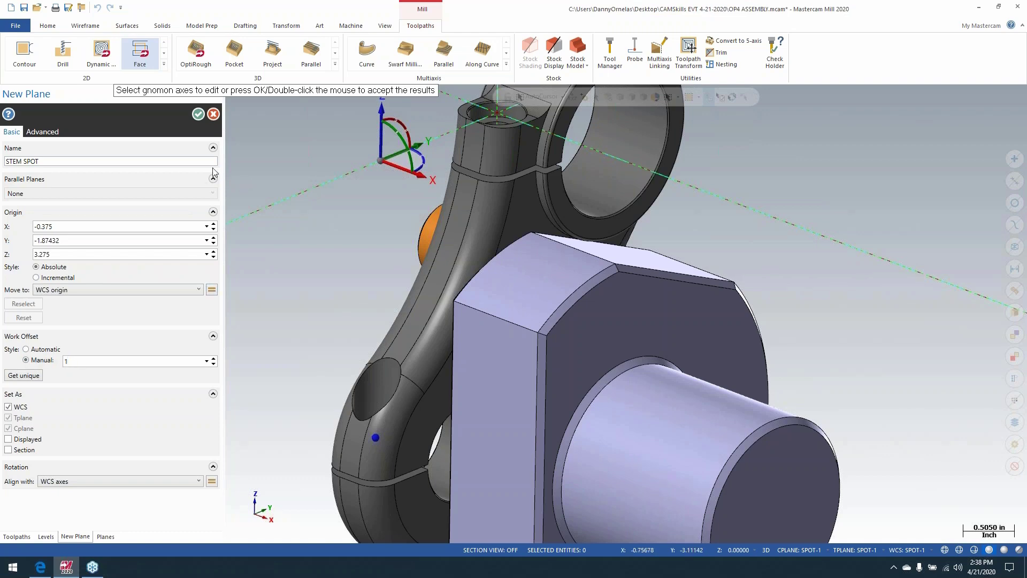
{"action": "left_click", "coordinate": [198, 115]}
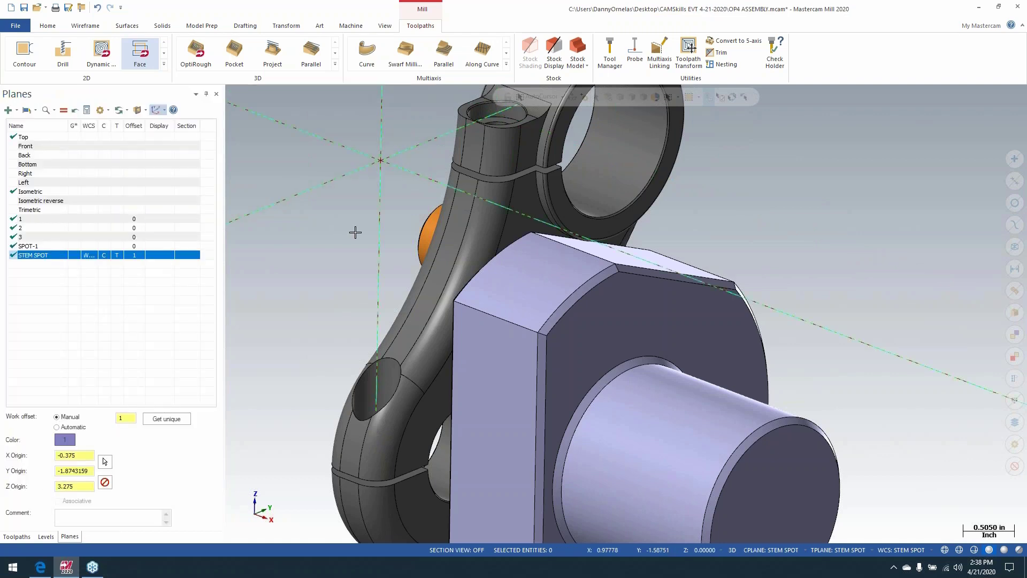
{"action": "scroll", "coordinate": [561, 279], "scroll_direction": "down", "scroll_amount": 3}
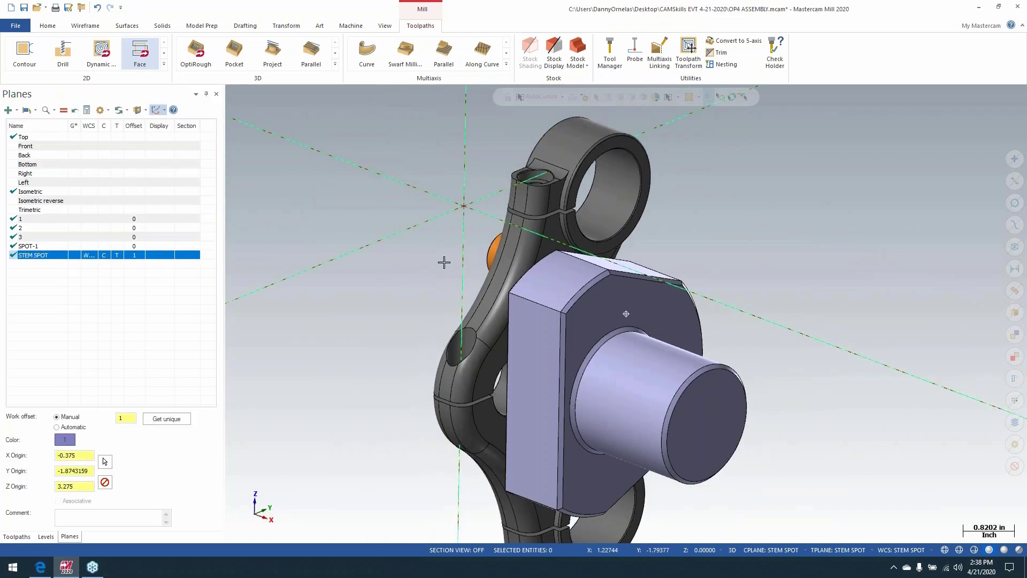
{"action": "scroll", "coordinate": [442, 286], "scroll_direction": "down", "scroll_amount": 3}
{"action": "middle_click_drag", "start_coordinate": [434, 299], "coordinate": [532, 203]}
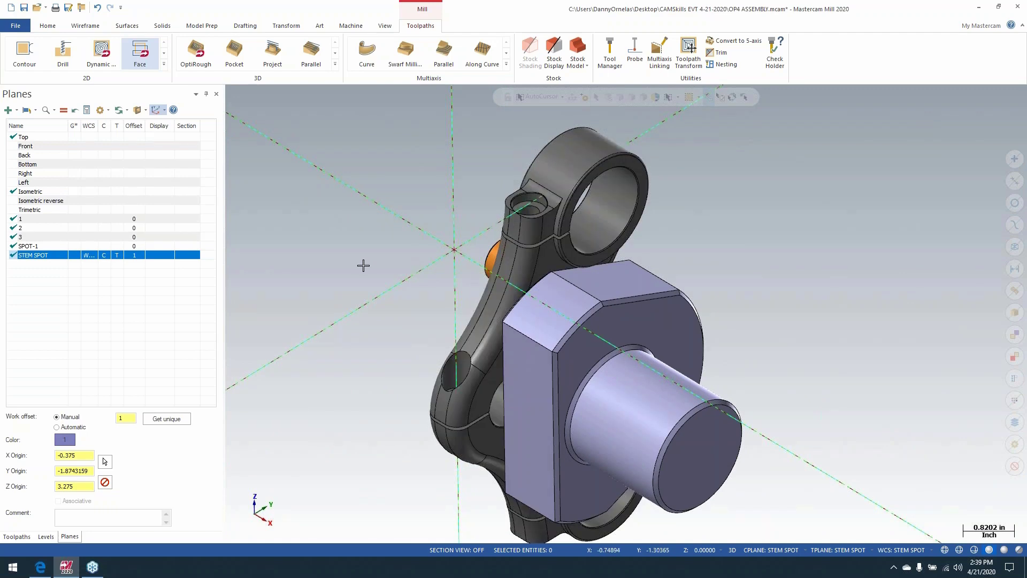
{"action": "middle_click_drag", "start_coordinate": [368, 262], "coordinate": [381, 271]}
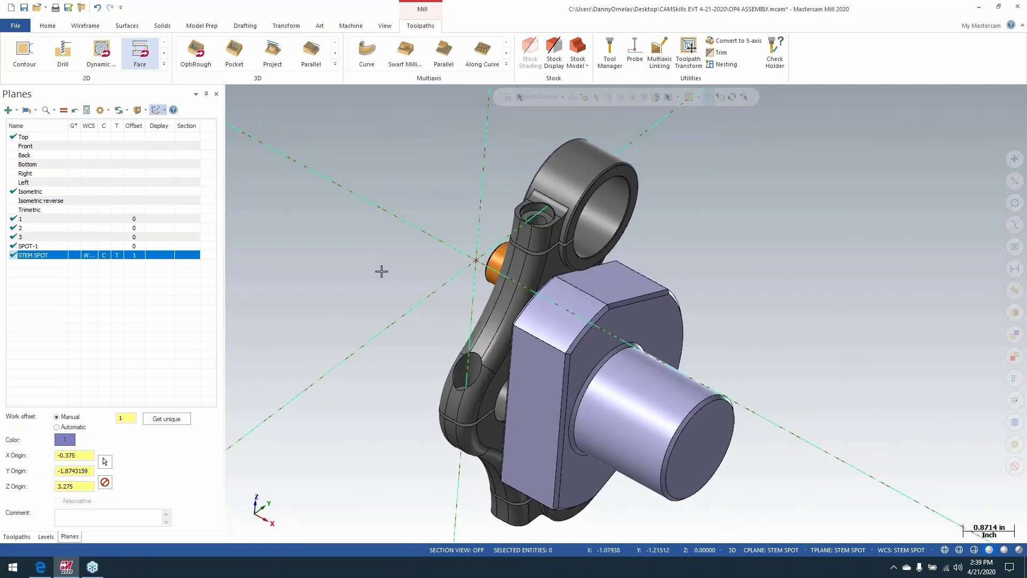
Start a new plane centred on the opposite boss's counterbored hole and move its origin along Z to the rim, at X -0.375, Y -0.1875, Z -3.275.
{"action": "middle_click_drag", "start_coordinate": [397, 369], "coordinate": [492, 249]}
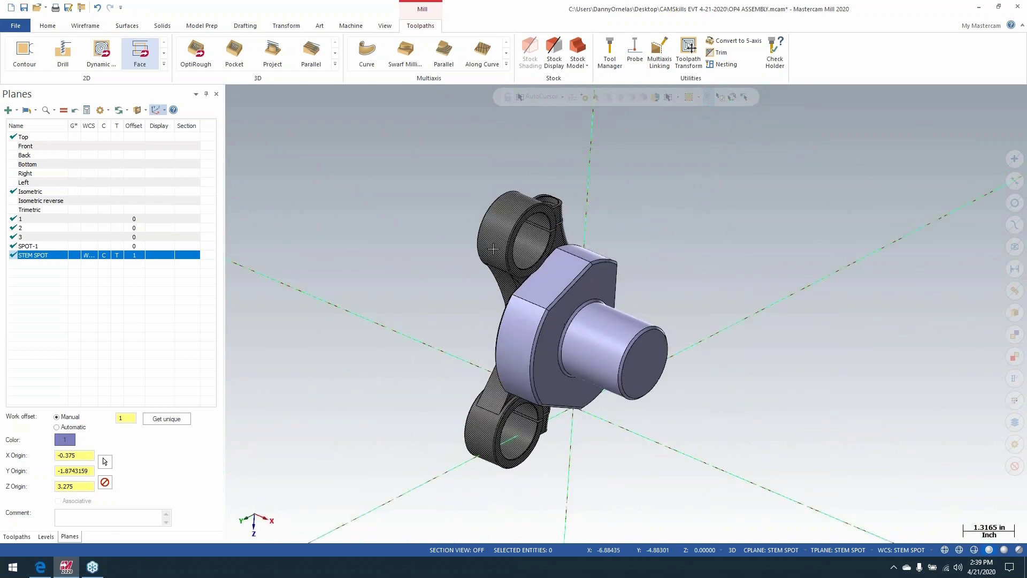
{"action": "scroll", "coordinate": [545, 180], "scroll_direction": "up", "scroll_amount": 5}
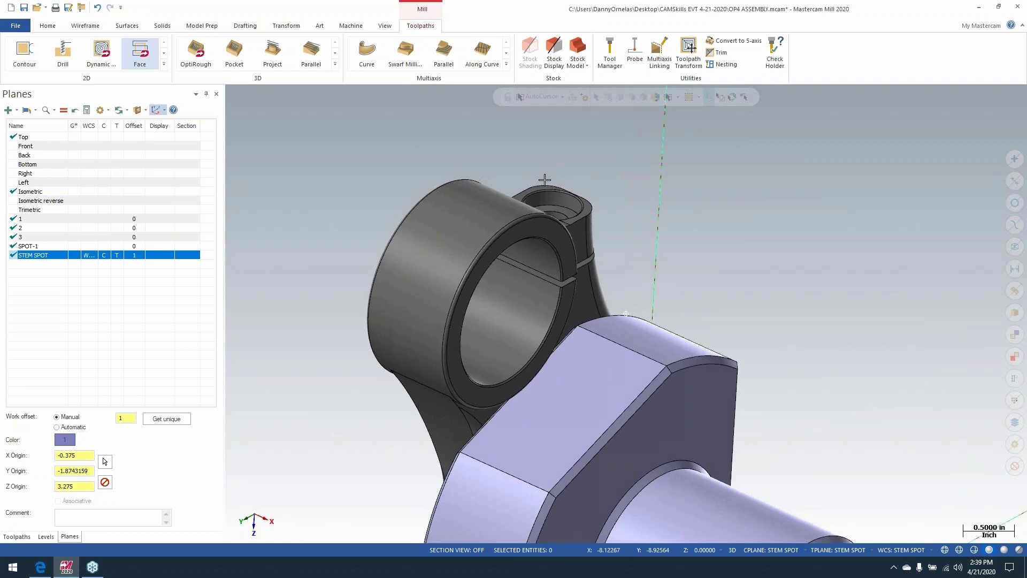
{"action": "middle_click_drag", "start_coordinate": [544, 180], "coordinate": [530, 200]}
{"action": "left_click", "coordinate": [255, 521]}
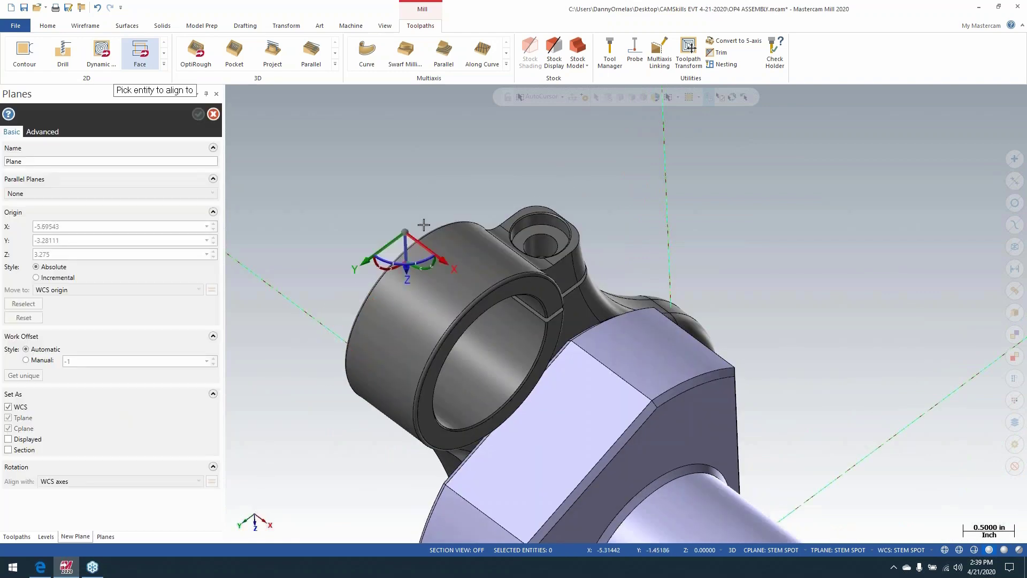
{"action": "left_click", "coordinate": [524, 234]}
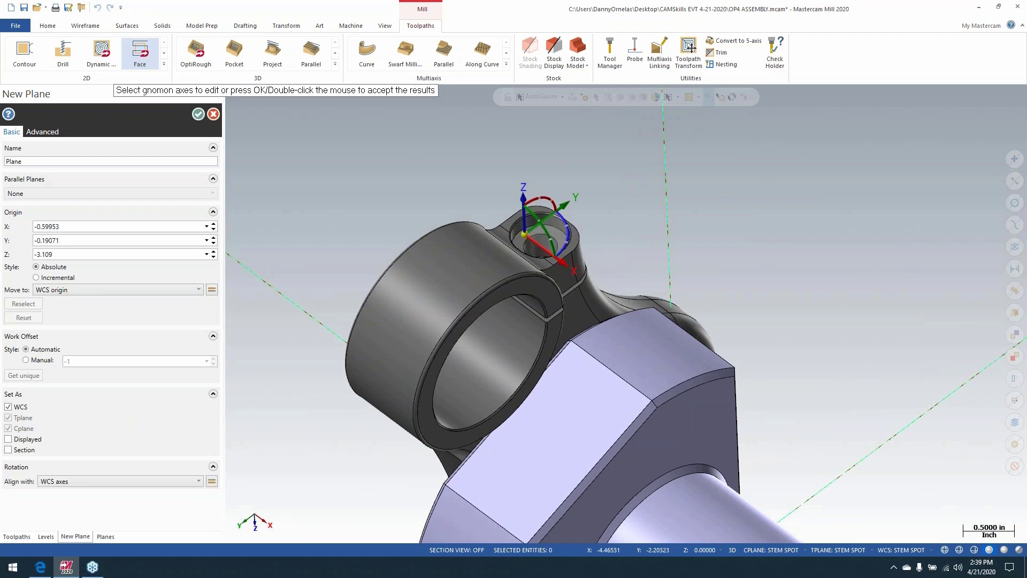
{"action": "left_click", "coordinate": [524, 233]}
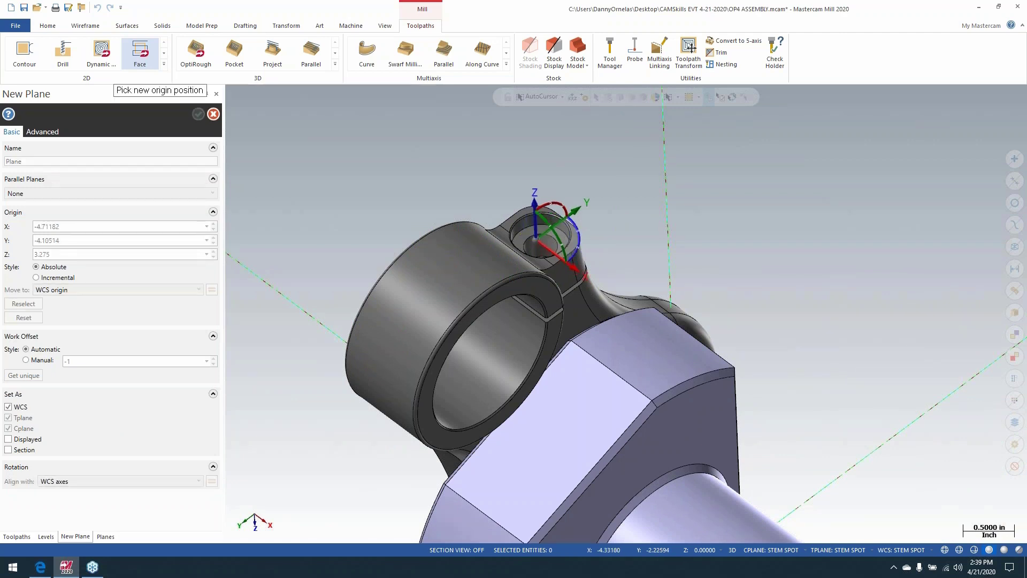
{"action": "left_click", "coordinate": [529, 233]}
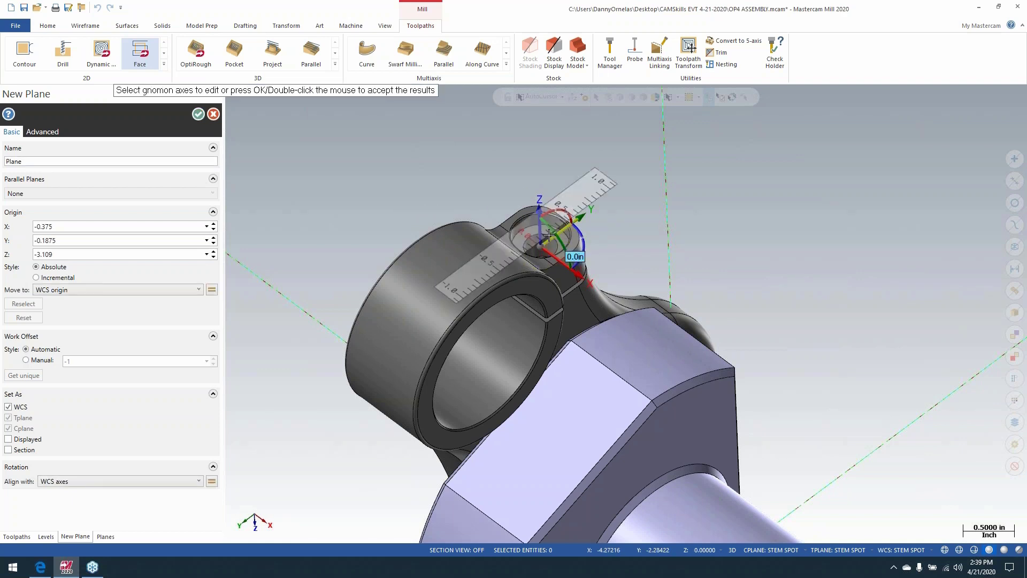
{"action": "left_click", "coordinate": [540, 246]}
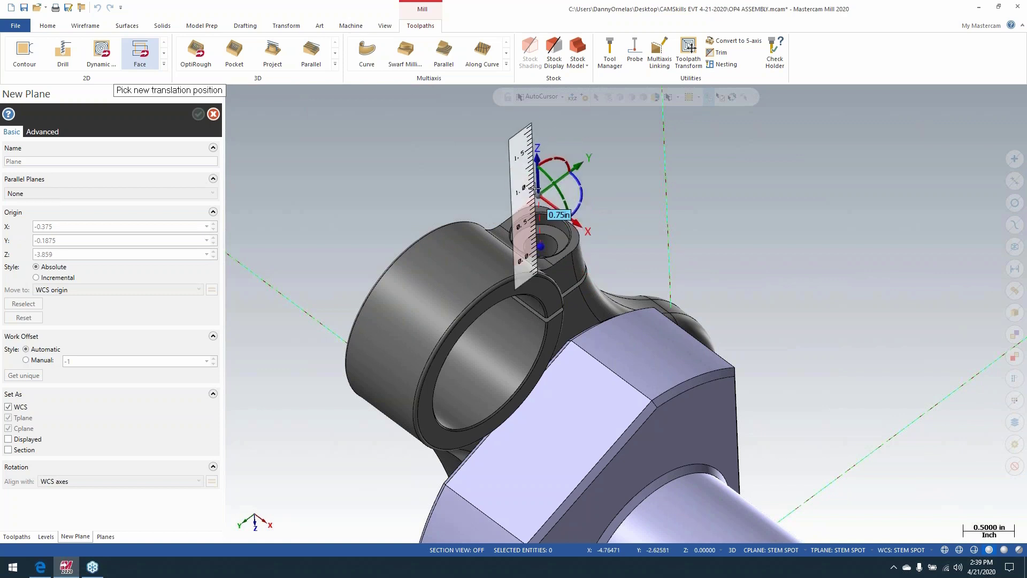
{"action": "left_click", "coordinate": [540, 246]}
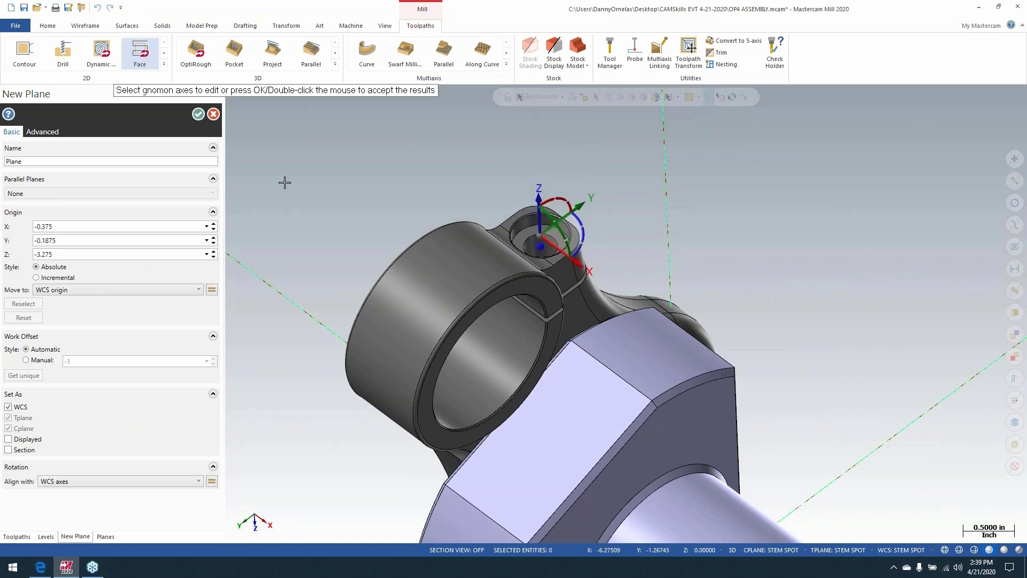
Name the plane SPOT-2, set its work offset manually to 2 and accept it.
{"action": "double_click", "coordinate": [42, 161]}
{"action": "type", "text": "SPOT-2"}
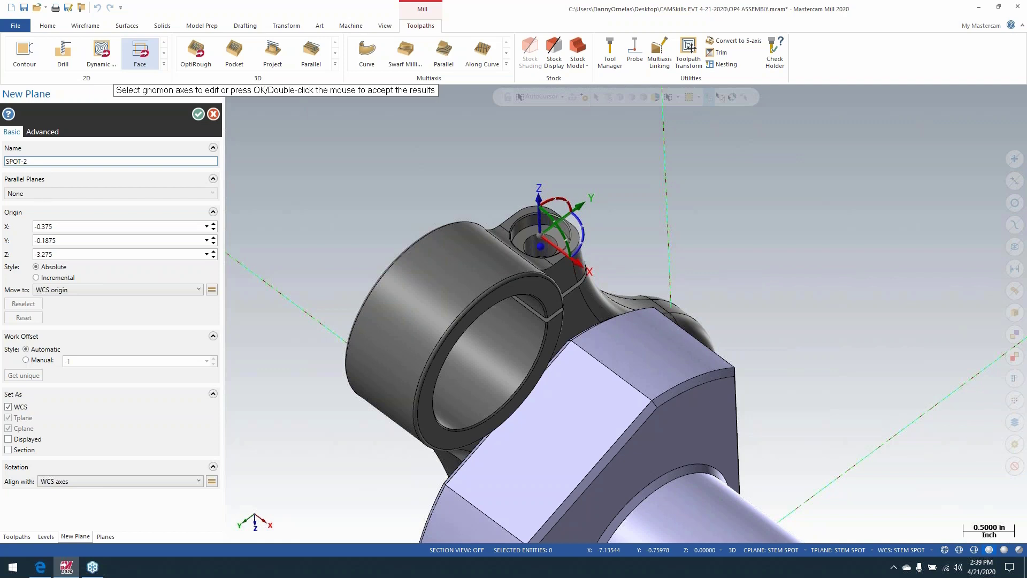
{"action": "left_click", "coordinate": [41, 360]}
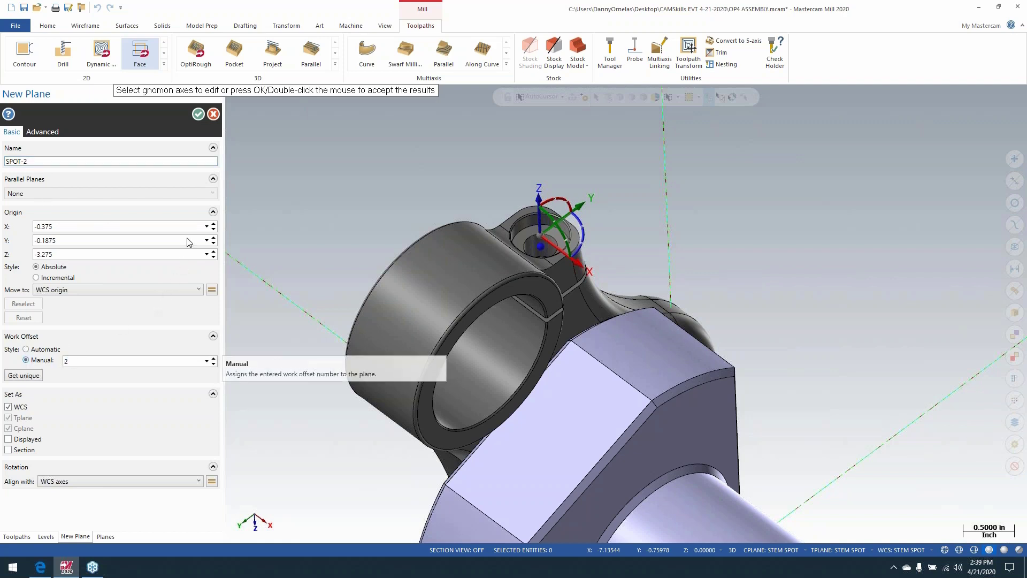
{"action": "left_click", "coordinate": [198, 116]}
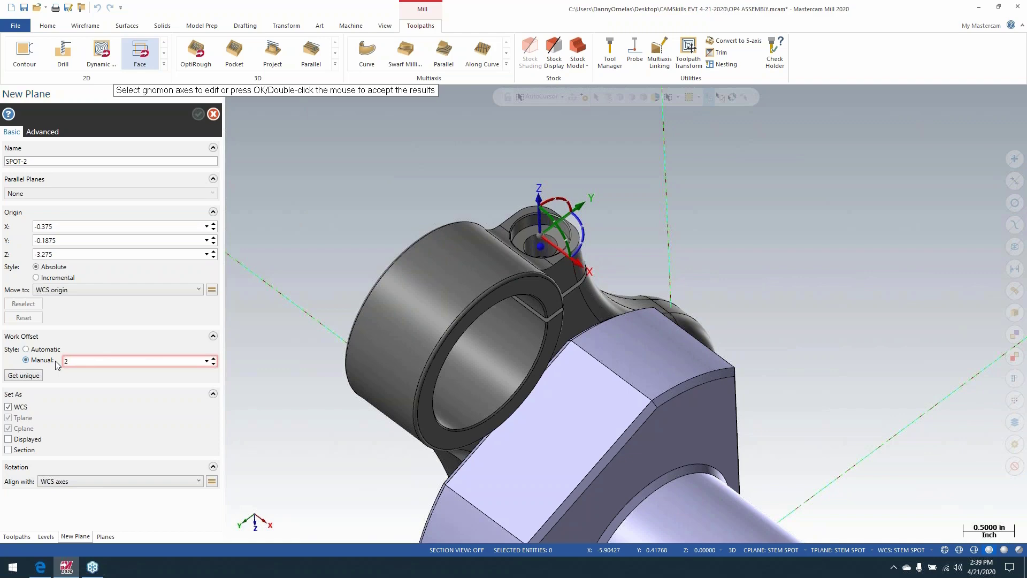
{"action": "key", "text": "Return"}
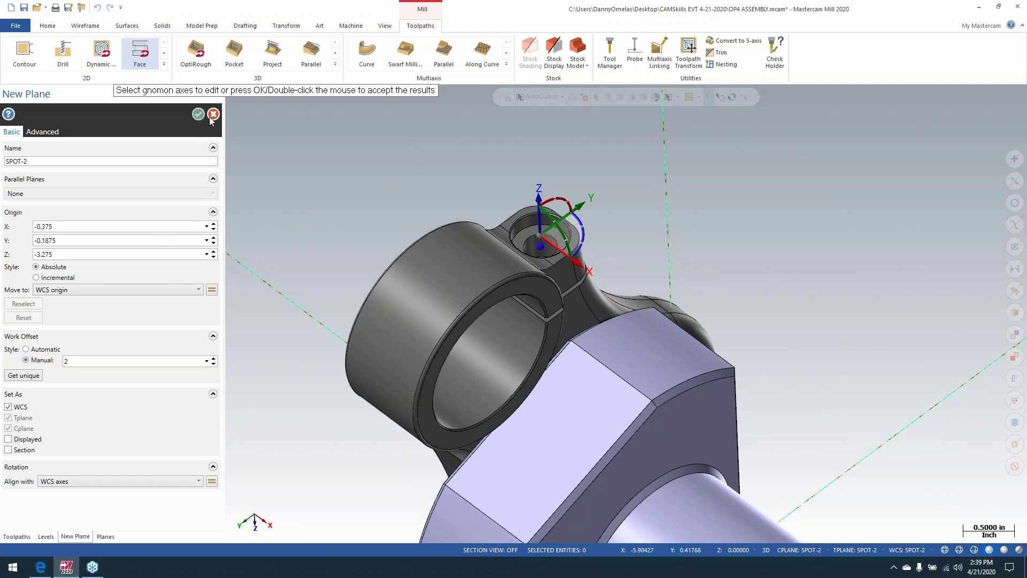
{"action": "left_click", "coordinate": [199, 116]}
Fit the assembly in view and display the axes of the SPOT-1, STEM SPOT and SPOT-2 planes.
{"action": "key", "text": "alt+F1"}
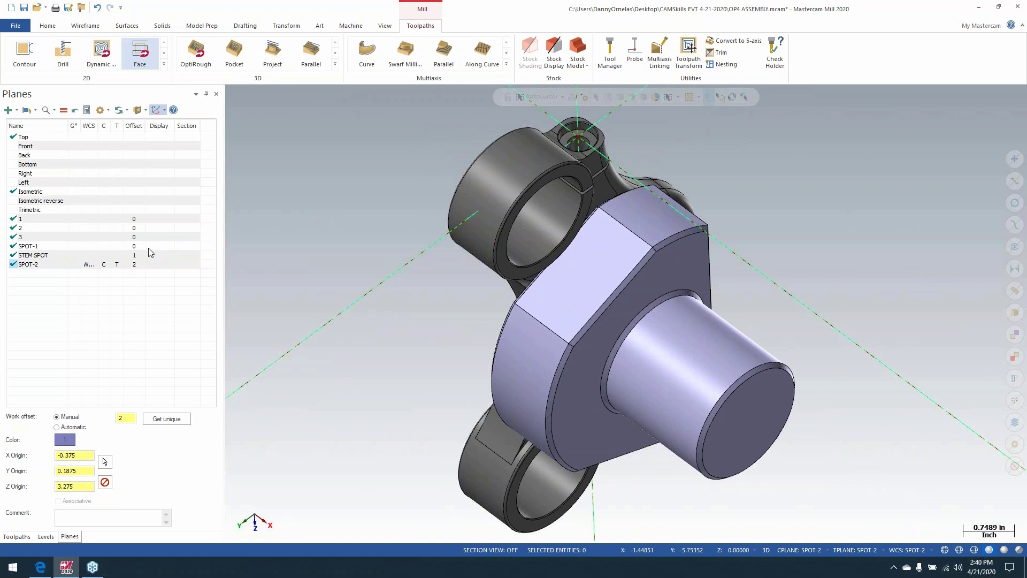
{"action": "left_click", "coordinate": [159, 245]}
{"action": "left_click", "coordinate": [159, 254]}
{"action": "left_click", "coordinate": [159, 264]}
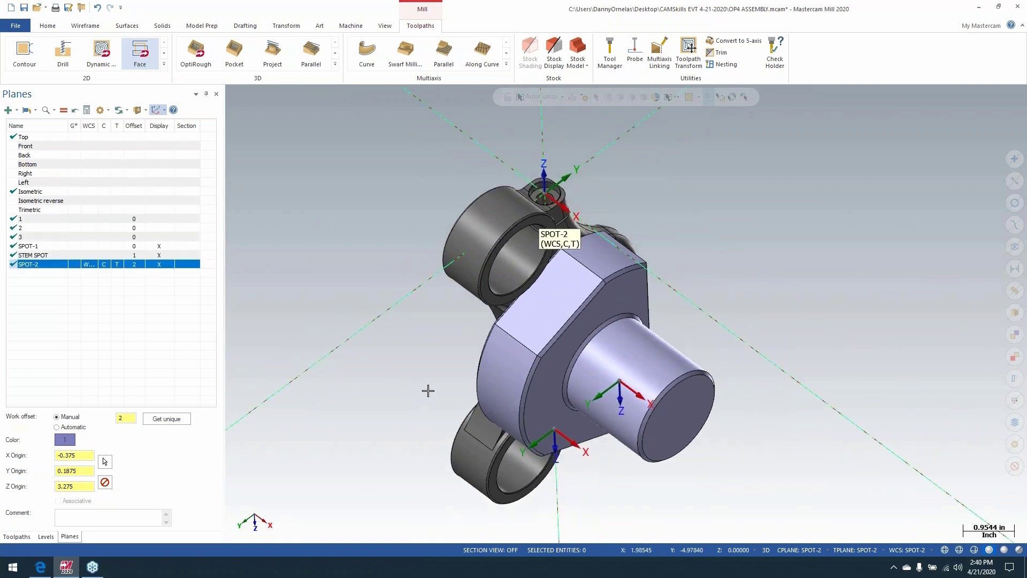
Examine the origins and axis directions of the SPOT-1, STEM SPOT and SPOT-2 planes from both ends of the assembly.
{"action": "mouse_move", "coordinate": [422, 398]}
{"action": "middle_mouse_down"}
{"action": "mouse_move", "coordinate": [439, 373]}
{"action": "mouse_move", "coordinate": [459, 374]}
{"action": "mouse_move", "coordinate": [454, 361]}
{"action": "mouse_move", "coordinate": [452, 371]}
{"action": "mouse_move", "coordinate": [436, 365]}
{"action": "middle_mouse_up"}
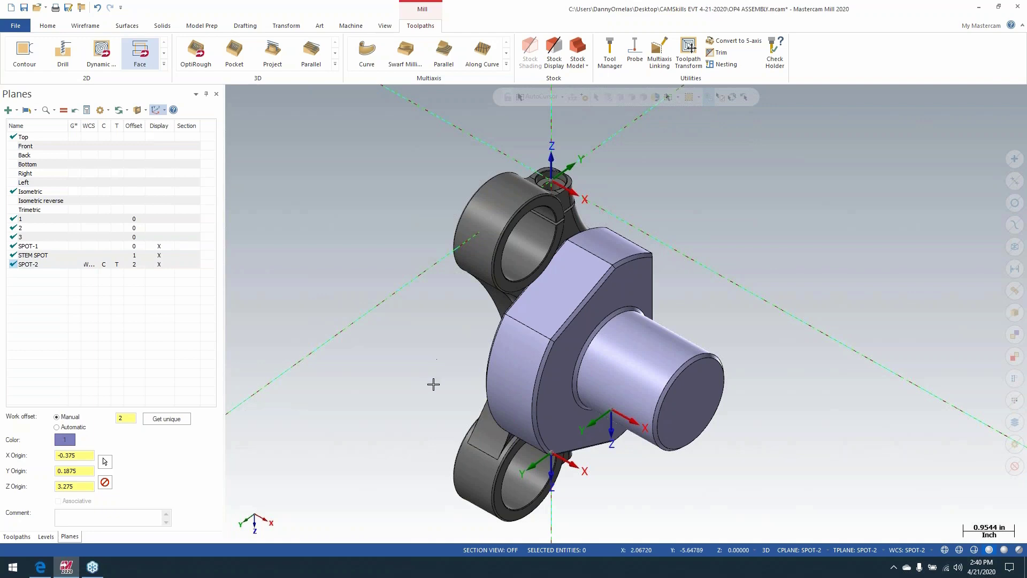
{"action": "scroll", "coordinate": [422, 375], "scroll_direction": "down", "scroll_amount": 3}
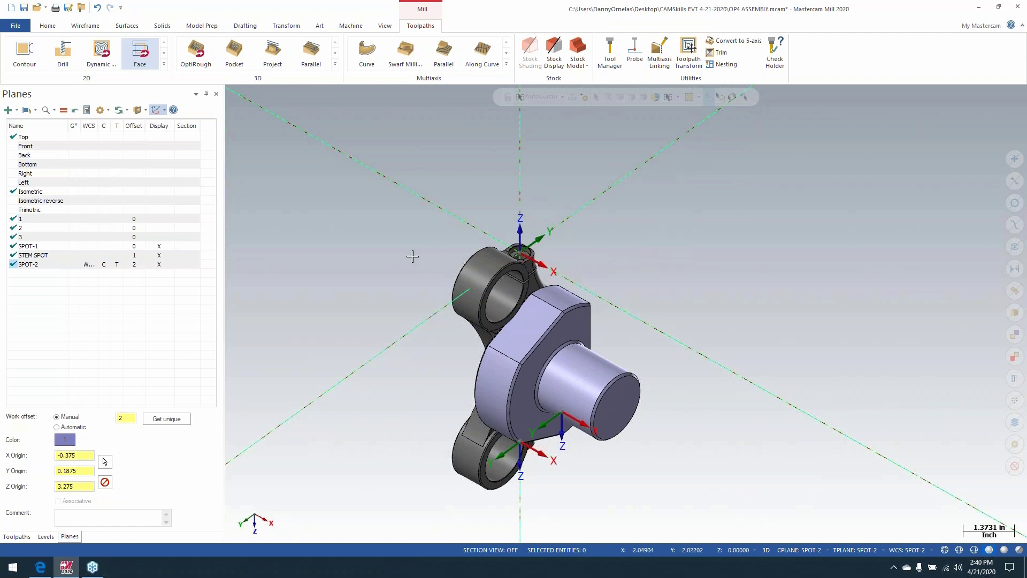
{"action": "scroll", "coordinate": [413, 256], "scroll_direction": "down", "scroll_amount": 2}
{"action": "scroll", "coordinate": [412, 256], "scroll_direction": "up", "scroll_amount": 2}
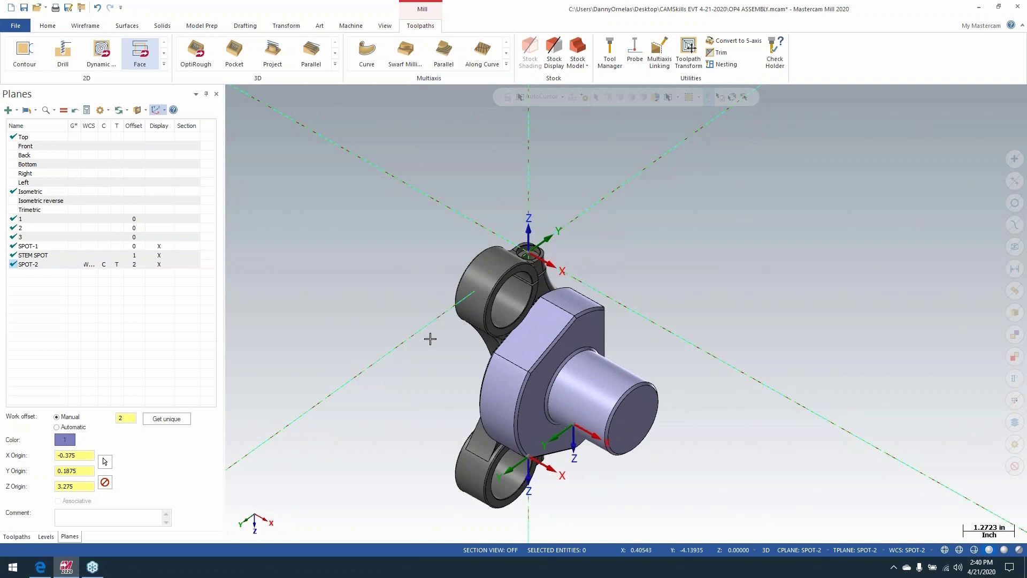
{"action": "mouse_move", "coordinate": [429, 339]}
{"action": "middle_mouse_down"}
{"action": "mouse_move", "coordinate": [465, 318]}
{"action": "mouse_move", "coordinate": [440, 314]}
{"action": "mouse_move", "coordinate": [460, 230]}
{"action": "mouse_move", "coordinate": [394, 195]}
{"action": "mouse_move", "coordinate": [367, 249]}
{"action": "mouse_move", "coordinate": [491, 272]}
{"action": "middle_mouse_up"}
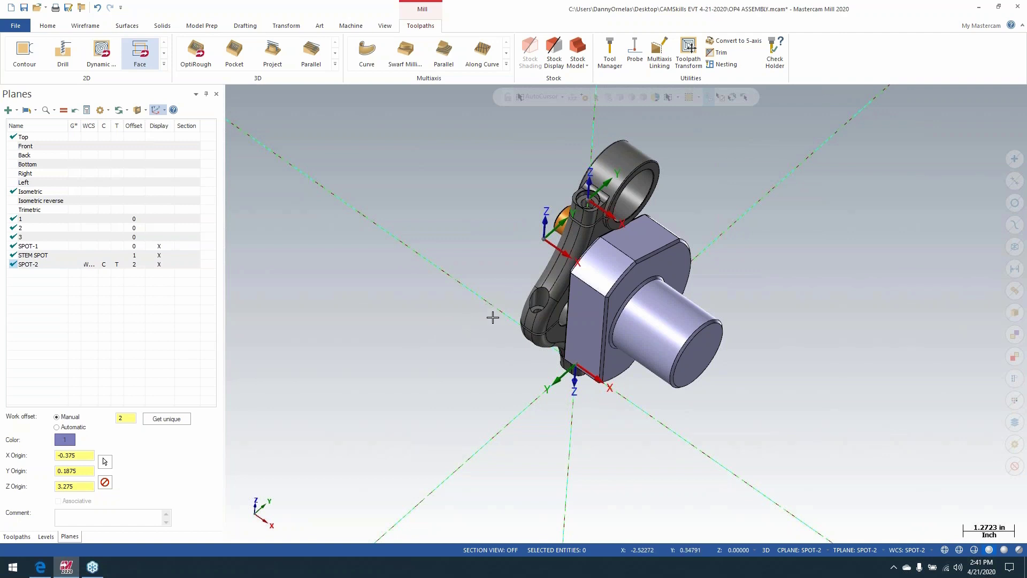
{"action": "mouse_move", "coordinate": [467, 269]}
{"action": "middle_mouse_down"}
{"action": "mouse_move", "coordinate": [464, 318]}
{"action": "mouse_move", "coordinate": [441, 357]}
{"action": "mouse_move", "coordinate": [484, 266]}
{"action": "mouse_move", "coordinate": [471, 262]}
{"action": "middle_mouse_up"}
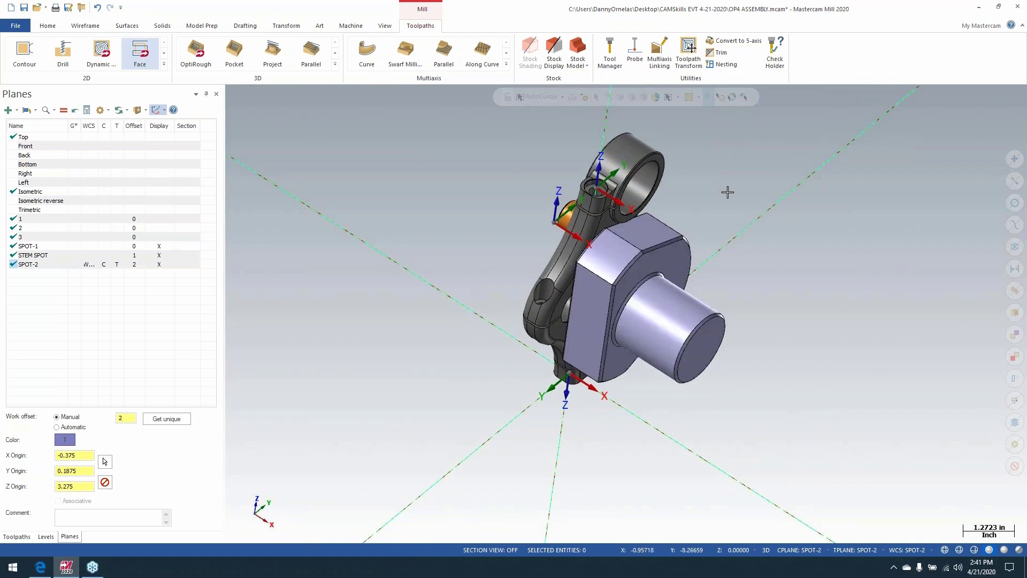
{"action": "middle_click_drag", "start_coordinate": [532, 366], "coordinate": [723, 326]}
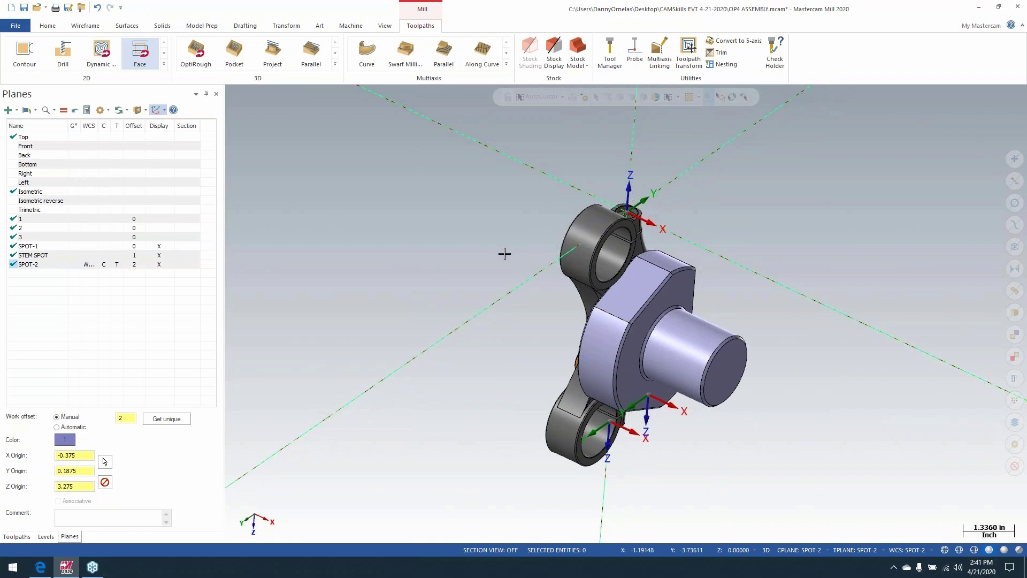
{"action": "middle_click_drag", "start_coordinate": [514, 295], "coordinate": [576, 268]}
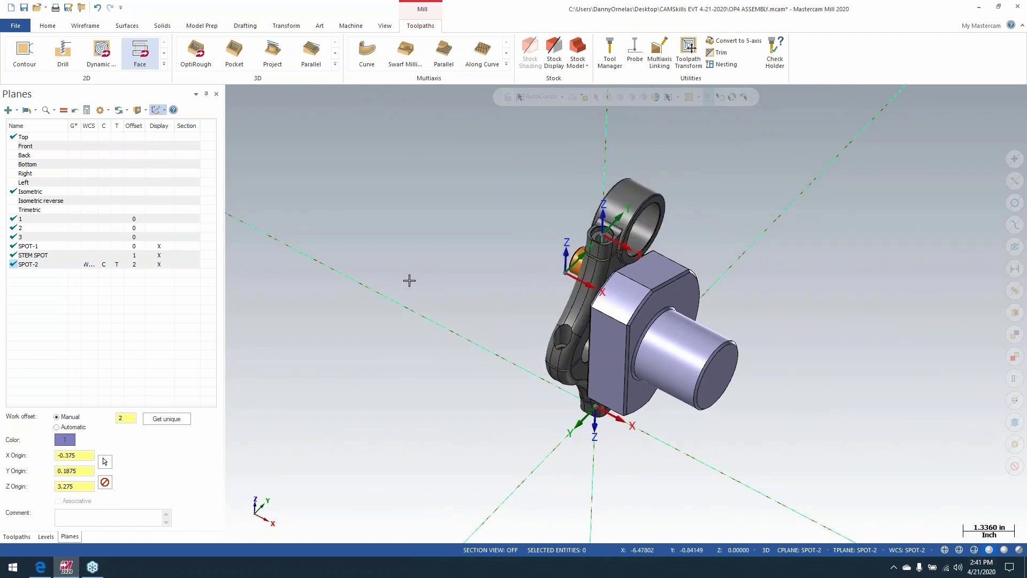
{"action": "scroll", "coordinate": [692, 227], "scroll_direction": "down", "scroll_amount": 2}
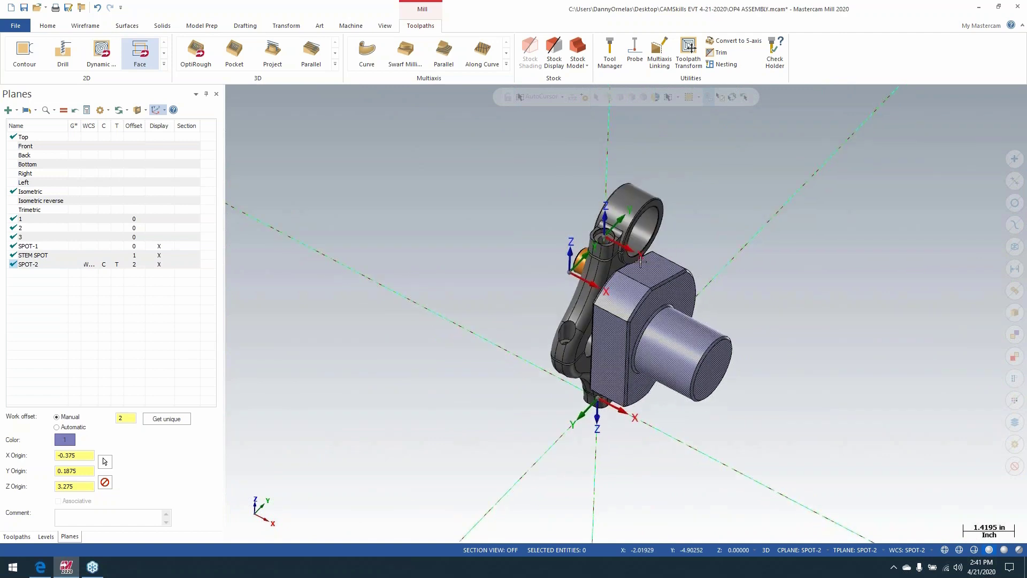
{"action": "scroll", "coordinate": [684, 230], "scroll_direction": "up", "scroll_amount": 3}
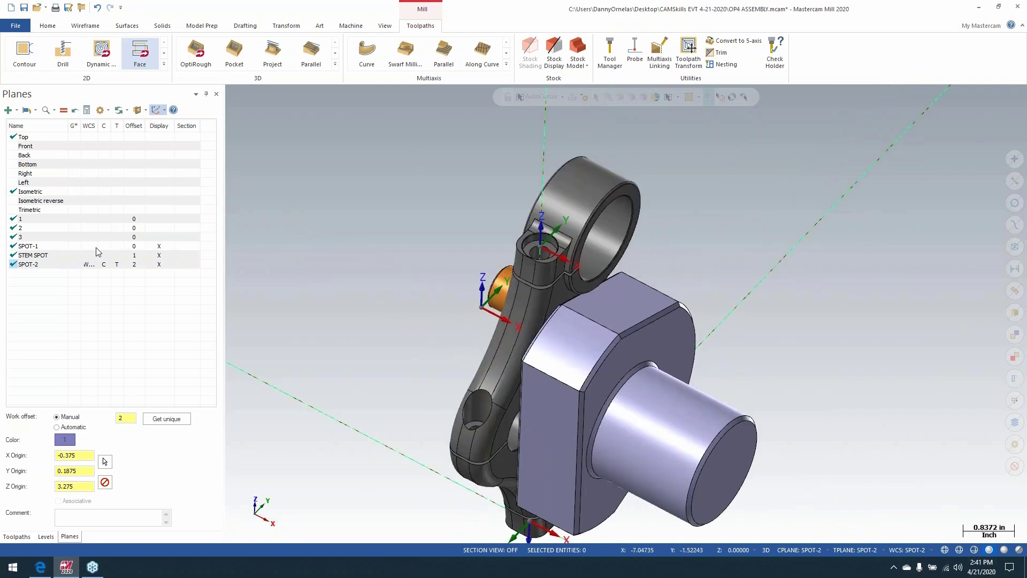
{"action": "left_click", "coordinate": [46, 250]}
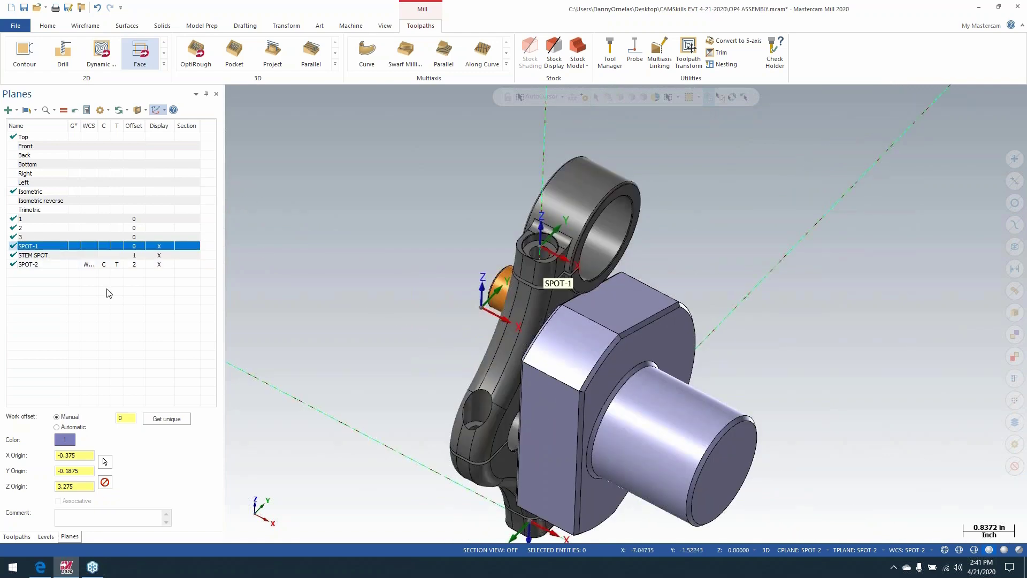
{"action": "left_click", "coordinate": [348, 329]}
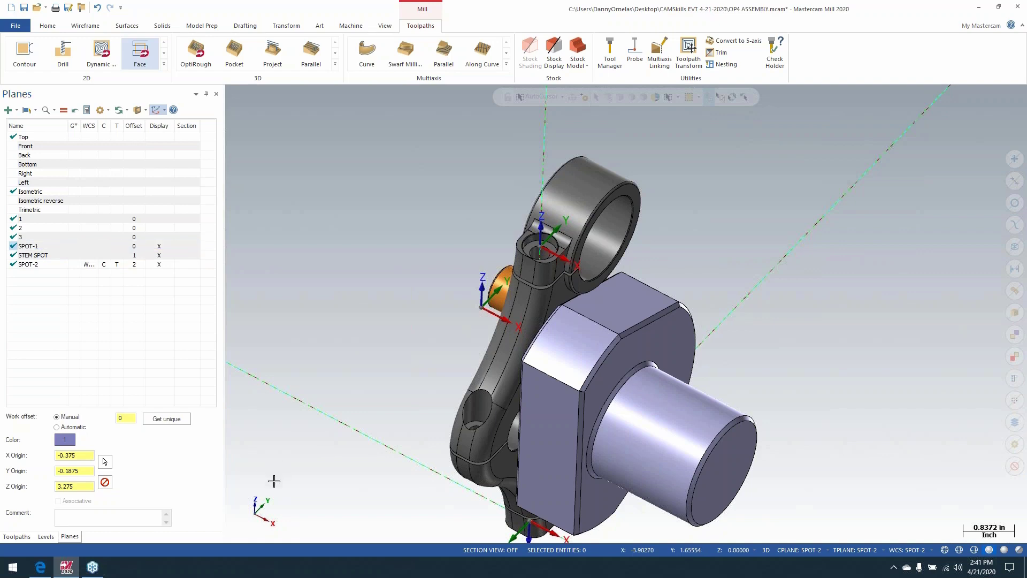
Start another new plane on the upper boss's counterbore floor with its origin at the hole centre, at X -0.375, Y -0.1875, Z 3.109.
{"action": "left_click", "coordinate": [258, 520]}
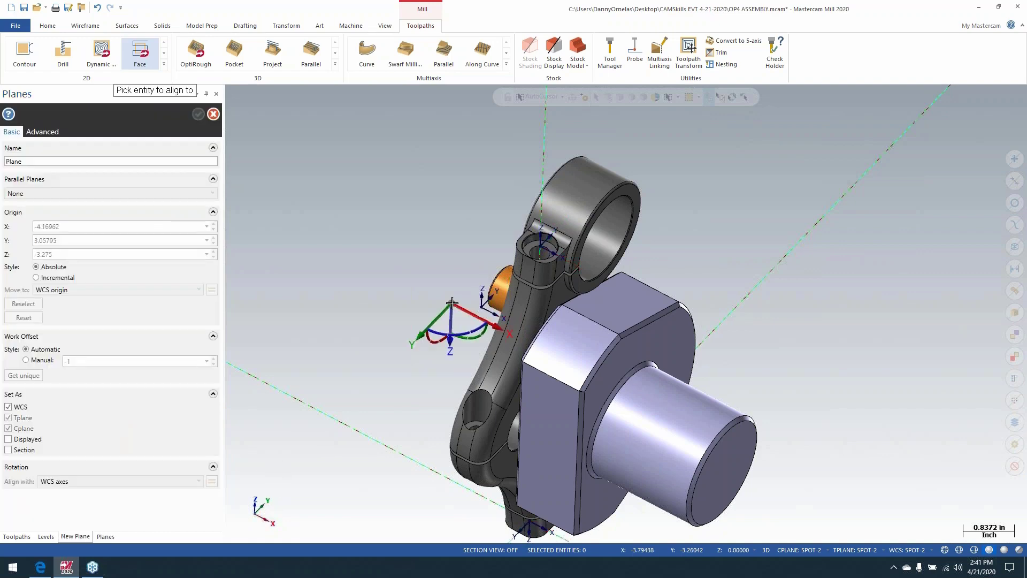
{"action": "scroll", "coordinate": [541, 249], "scroll_direction": "up", "scroll_amount": 6}
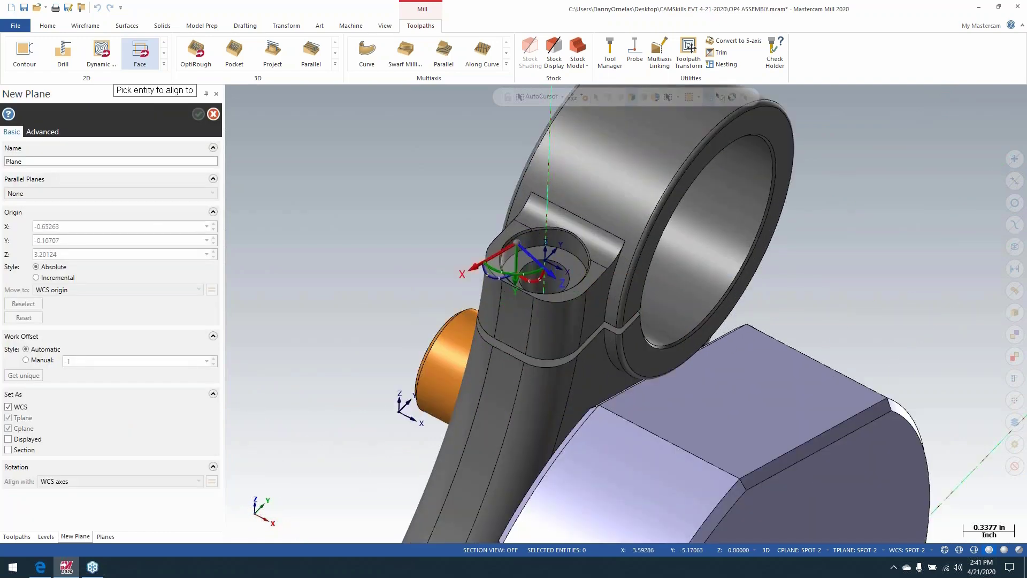
{"action": "left_click", "coordinate": [518, 259]}
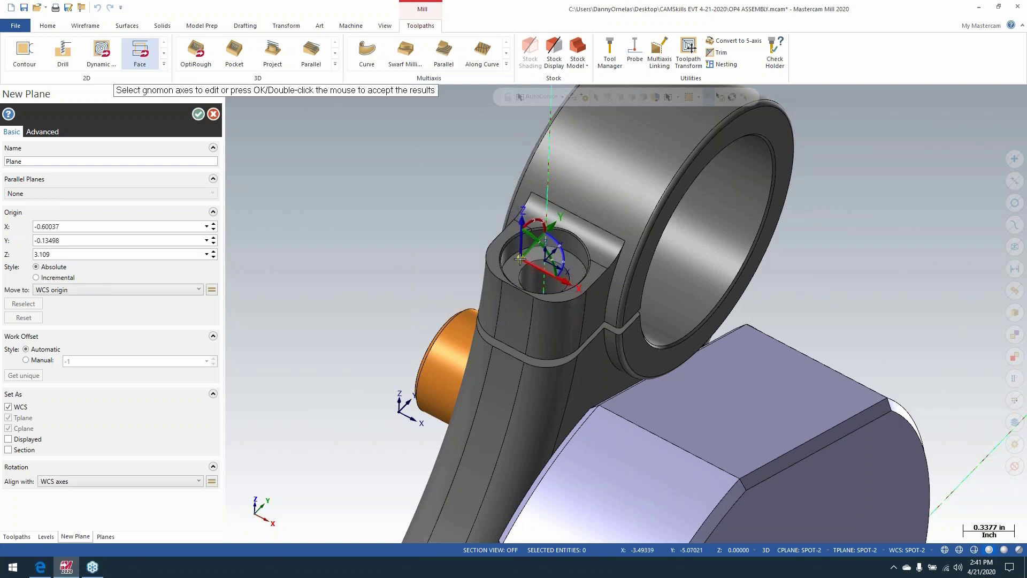
{"action": "left_click", "coordinate": [519, 259]}
{"action": "left_click", "coordinate": [587, 276]}
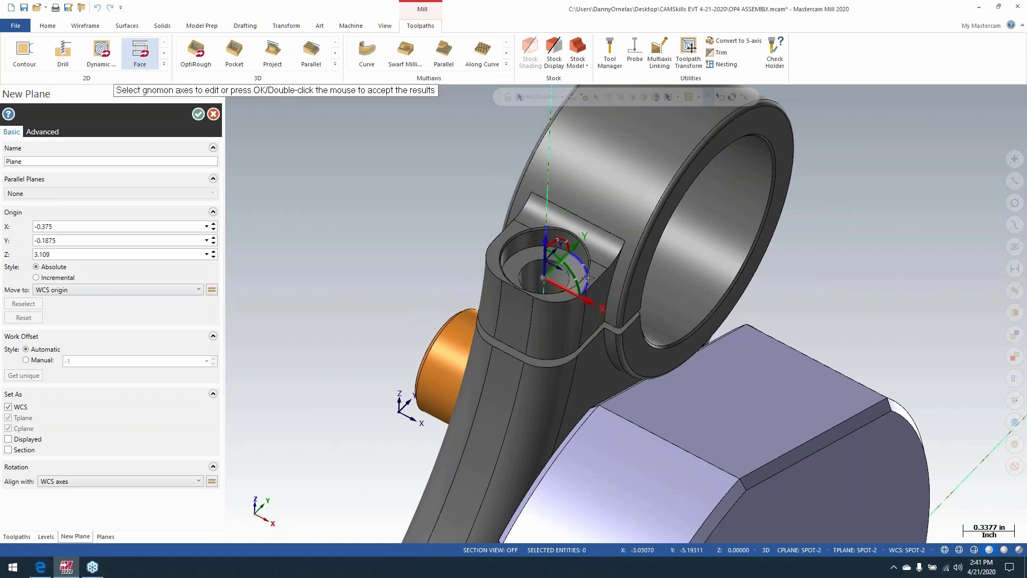
Rotate the new plane 180° about its Z axis and accept it with the default name and automatic work offset.
{"action": "left_click", "coordinate": [587, 277]}
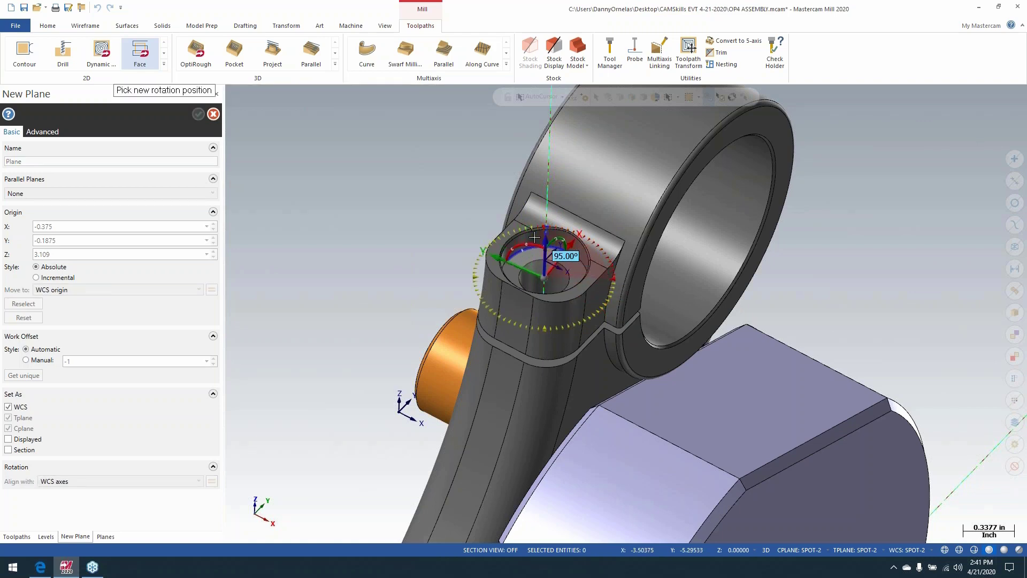
{"action": "type", "text": "1"}
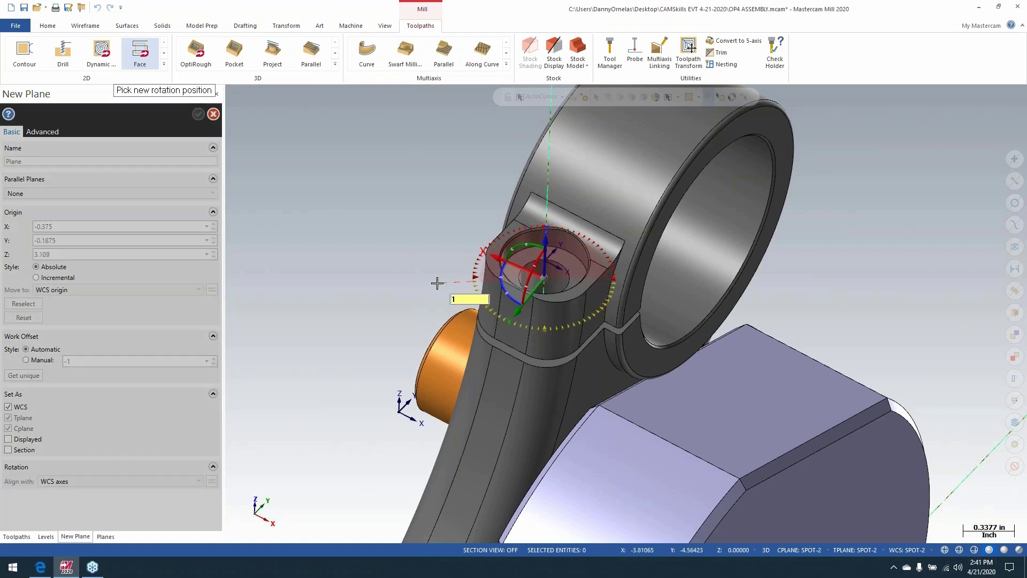
{"action": "type", "text": "80"}
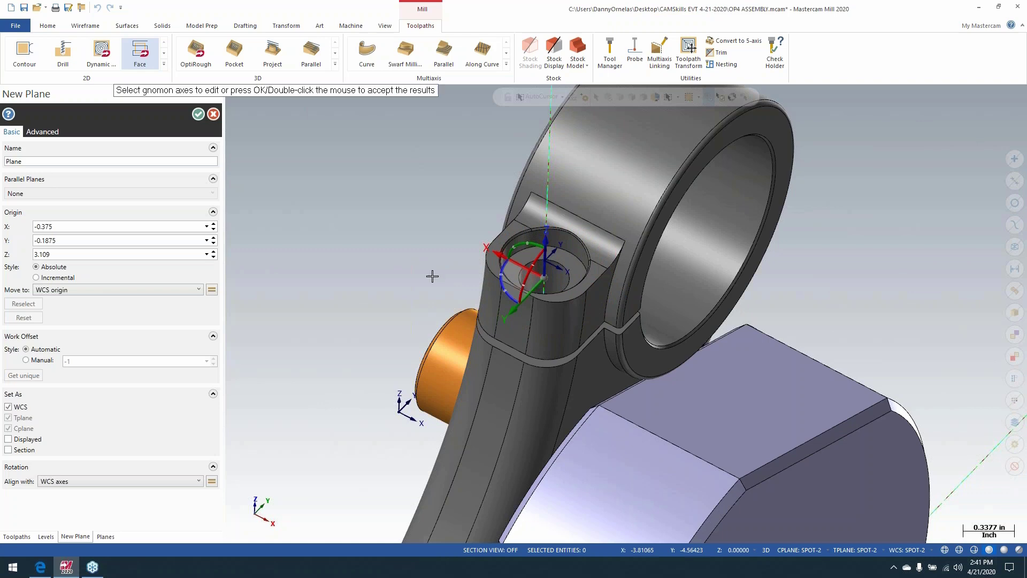
{"action": "left_click", "coordinate": [198, 114]}
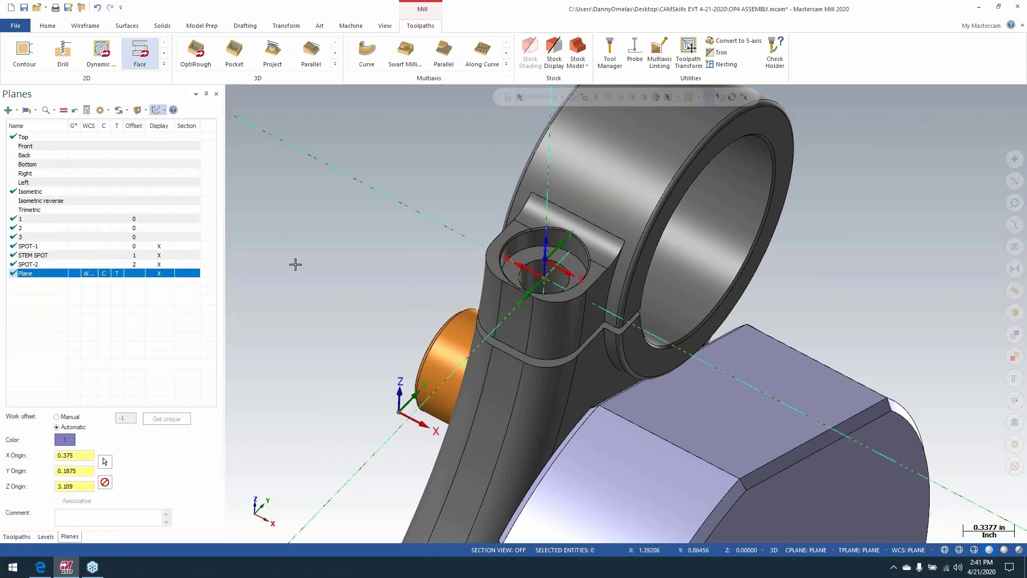
Hide the axes of the STEM SPOT and SPOT-2 planes and bring up the list of toolpath operations.
{"action": "left_click", "coordinate": [160, 255]}
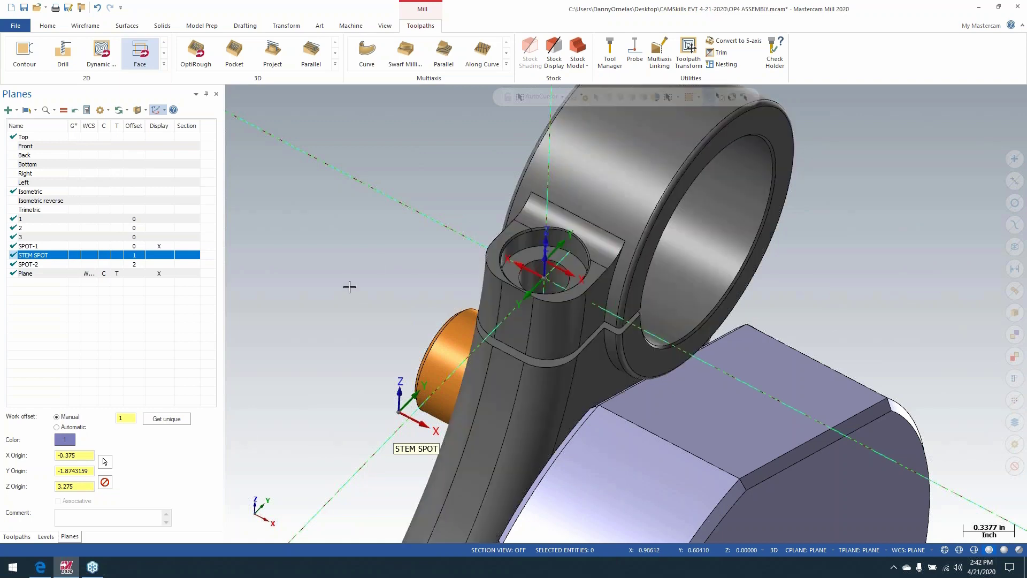
{"action": "left_click", "coordinate": [23, 539]}
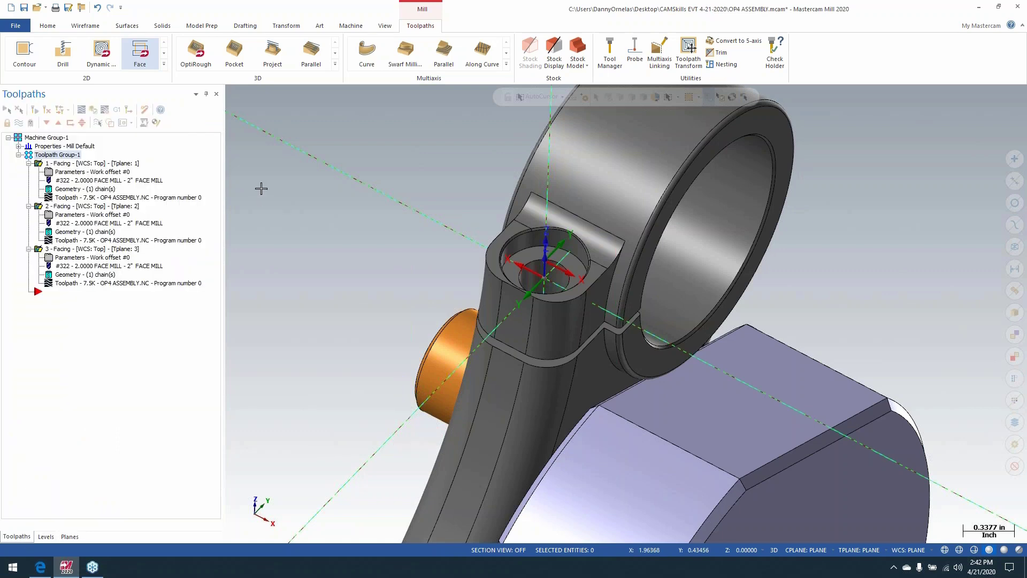
{"action": "left_click", "coordinate": [63, 54]}
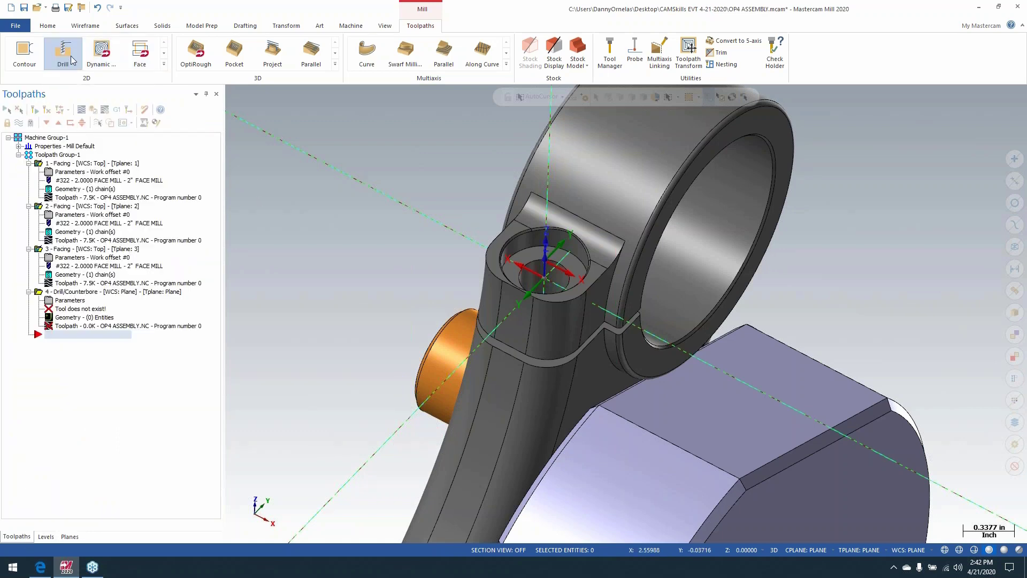
{"action": "key", "text": "Escape"}
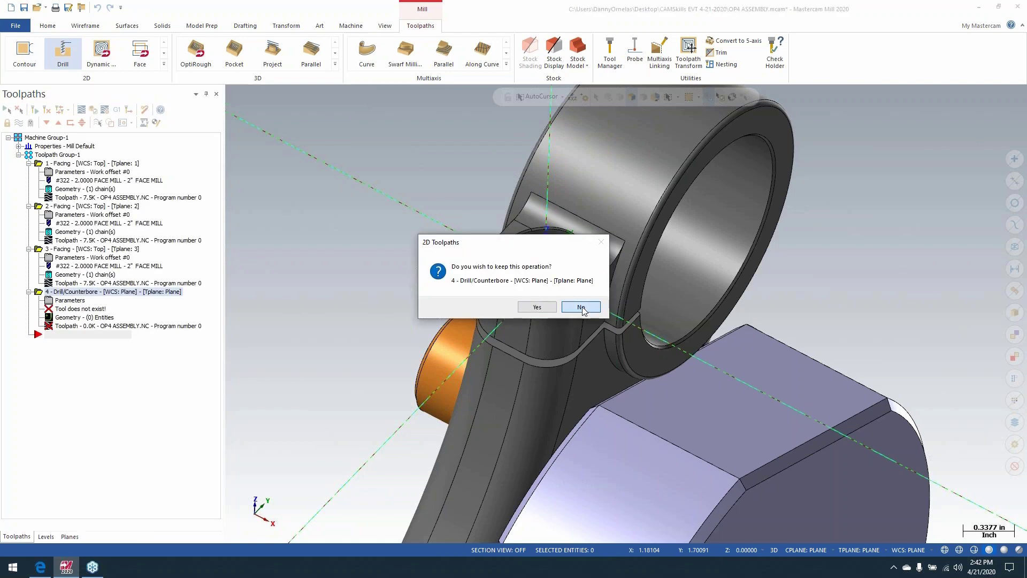
{"action": "left_click", "coordinate": [581, 307]}
Make Top the WCS and set SPOT-1 as the construction and tool plane.
{"action": "left_click", "coordinate": [70, 536]}
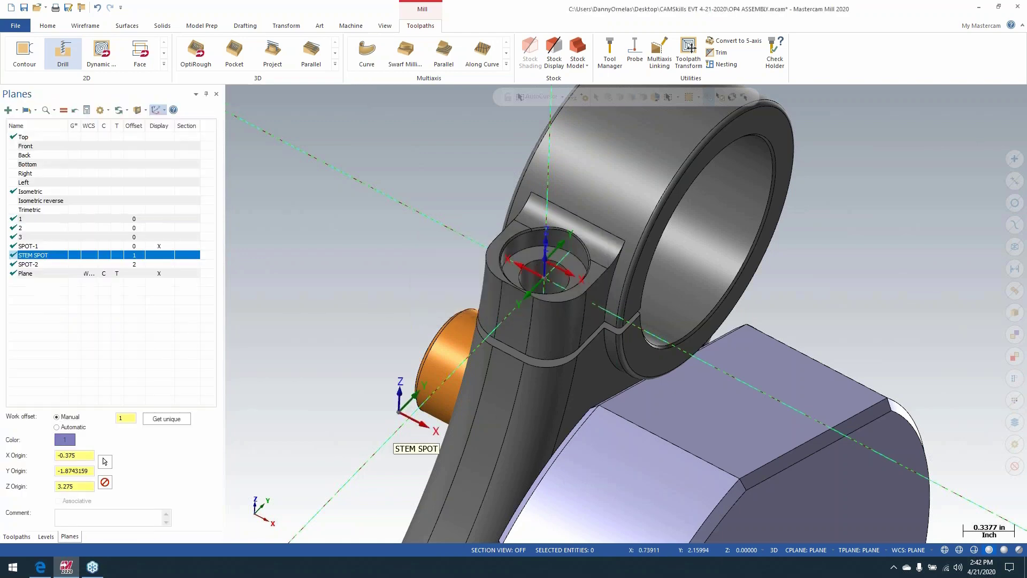
{"action": "left_click", "coordinate": [36, 247]}
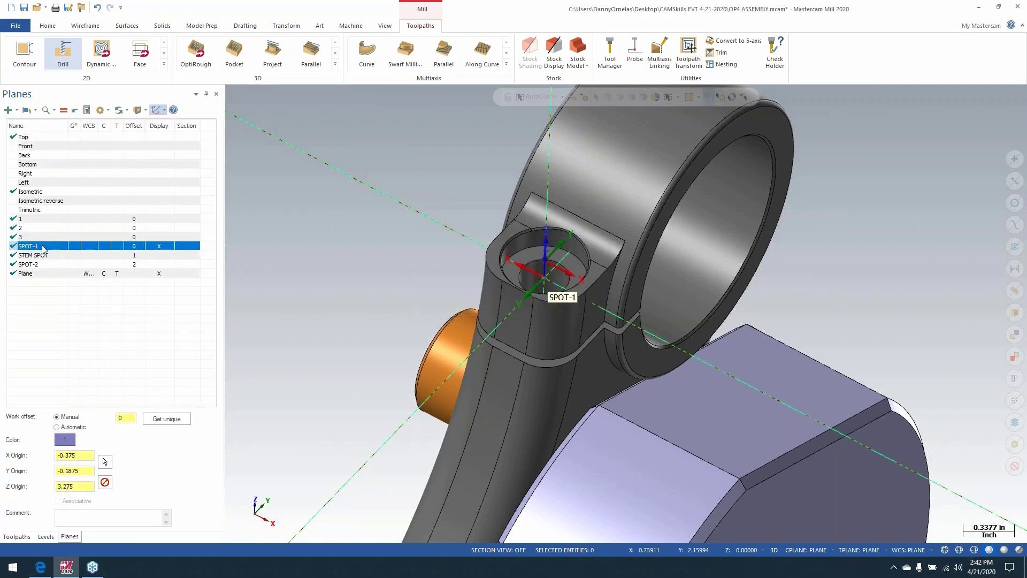
{"action": "left_click", "coordinate": [105, 247]}
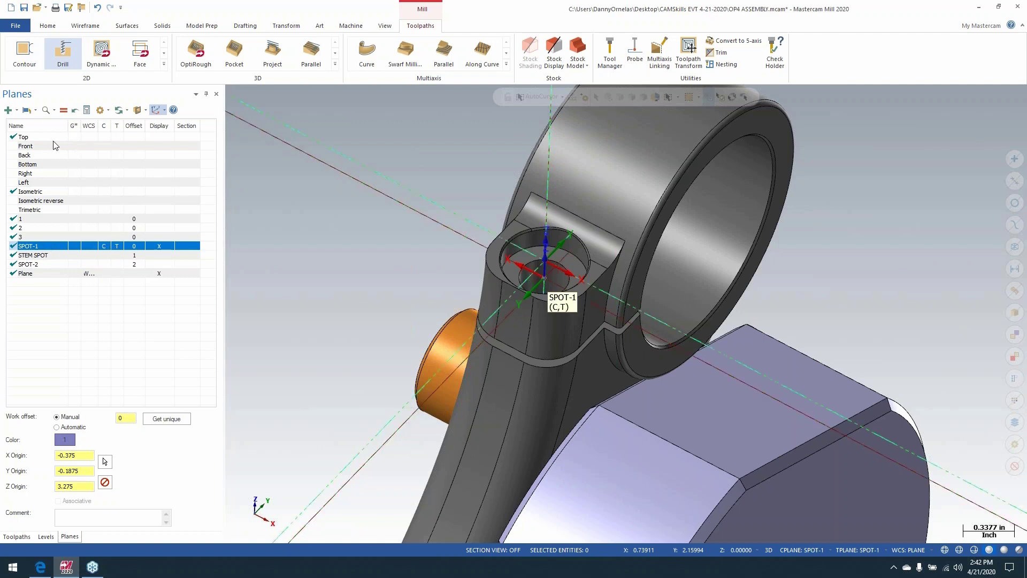
{"action": "left_click", "coordinate": [89, 136]}
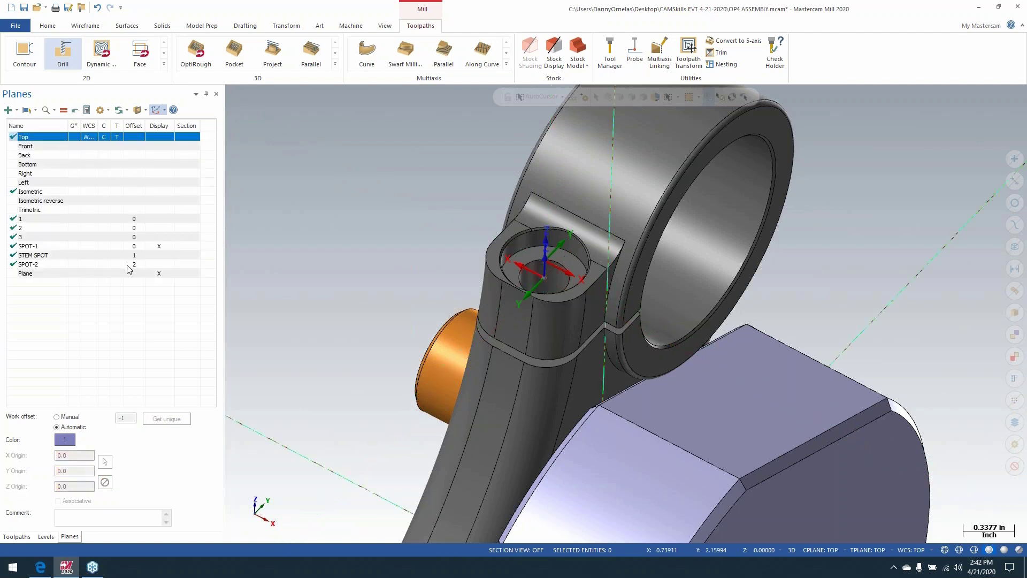
{"action": "left_click", "coordinate": [105, 246]}
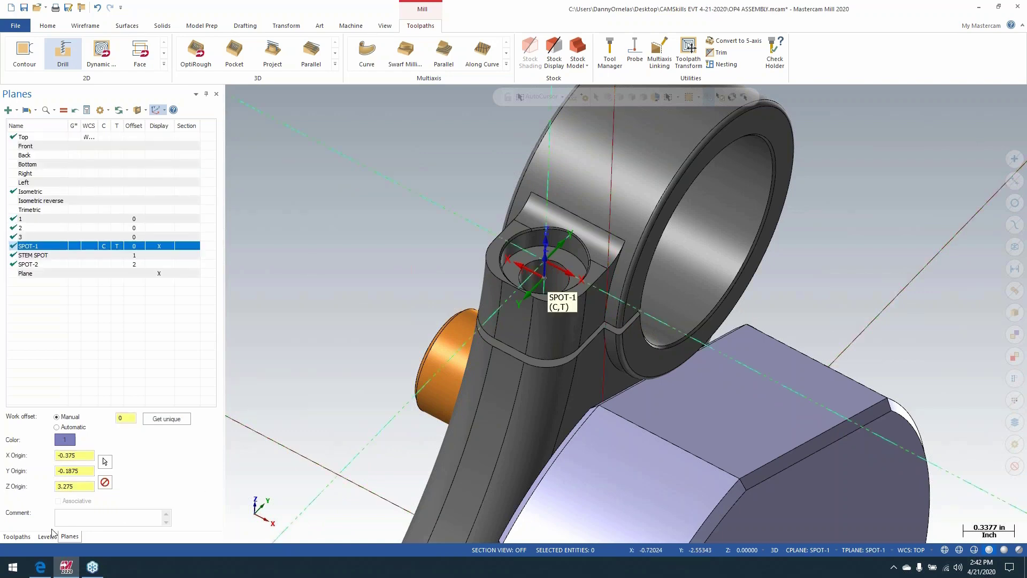
Create a drill operation on the upper boss's ø0.5993 counterbore arc in SPOT-1, accepting the default 1/8 drill parameters.
{"action": "left_click", "coordinate": [17, 537]}
{"action": "left_click", "coordinate": [64, 58]}
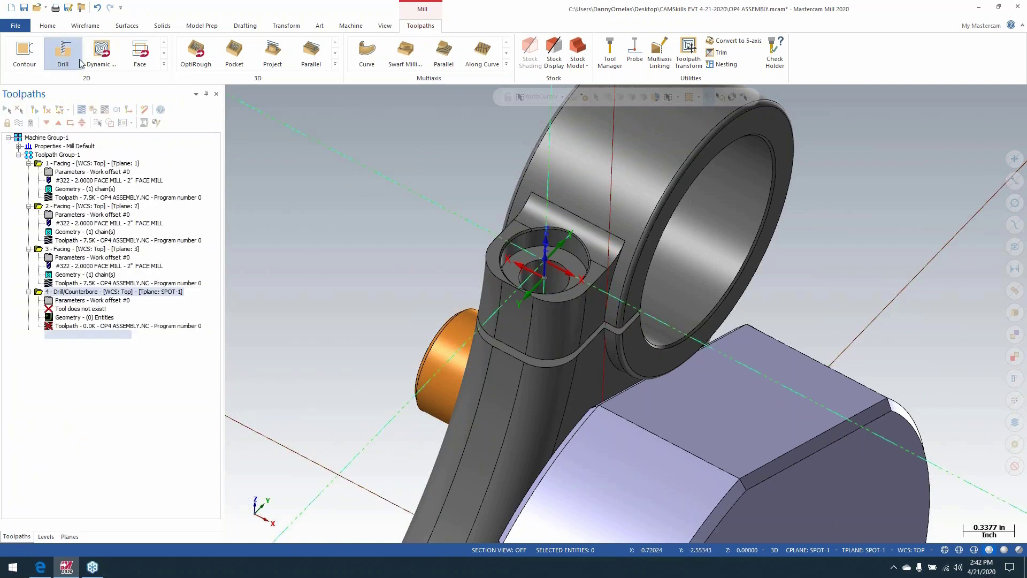
{"action": "left_click", "coordinate": [527, 241]}
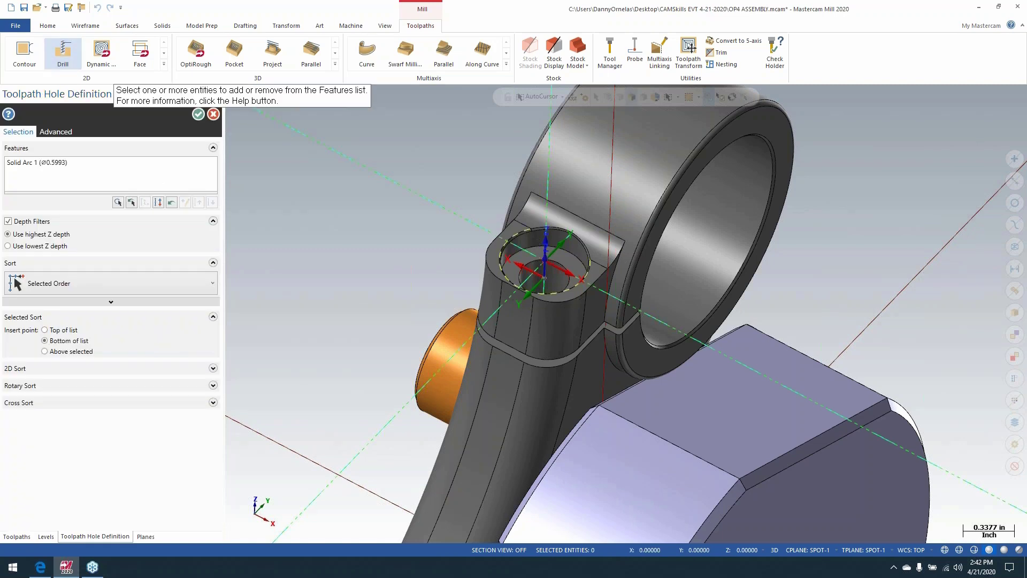
{"action": "left_click", "coordinate": [198, 115]}
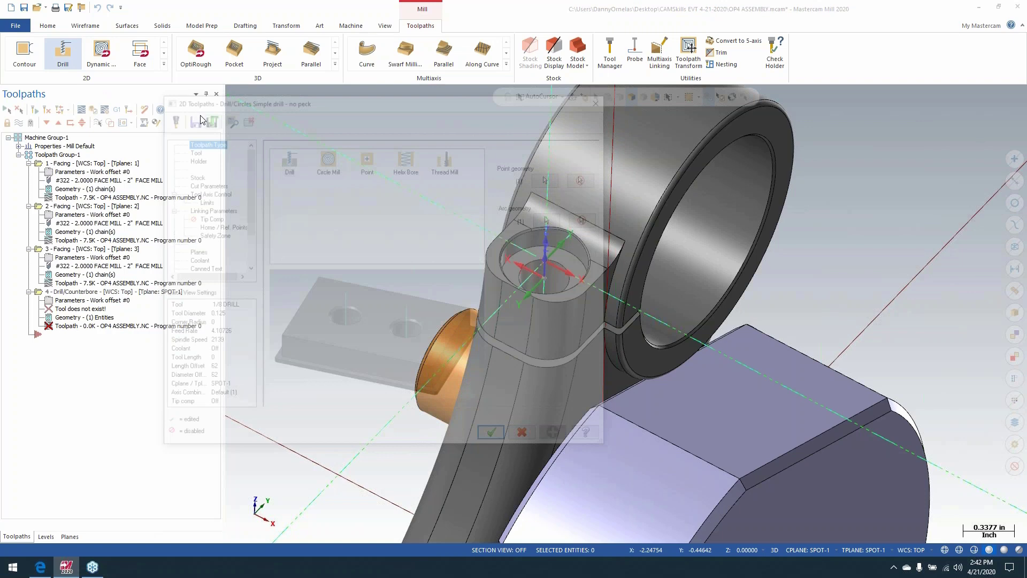
{"action": "left_click", "coordinate": [490, 432]}
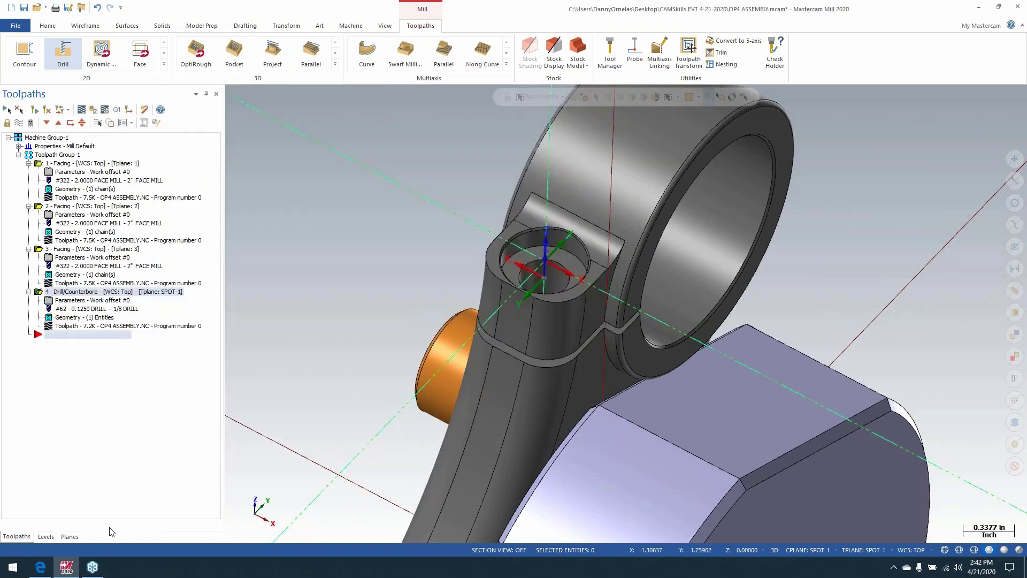
Edit the plane named Plane, rotate it -90° about its X axis and accept the change.
{"action": "left_click", "coordinate": [74, 536]}
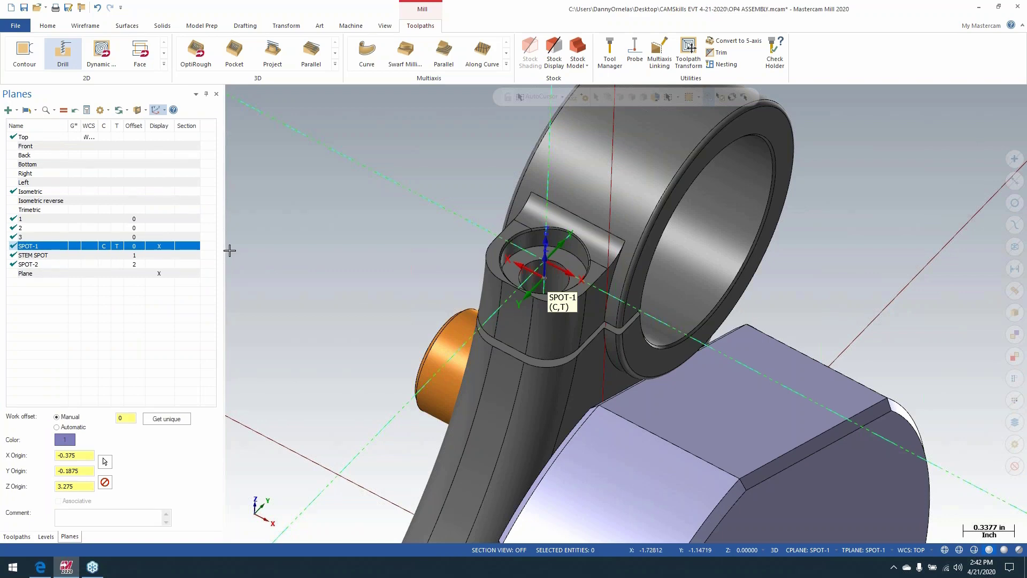
{"action": "left_click", "coordinate": [40, 273]}
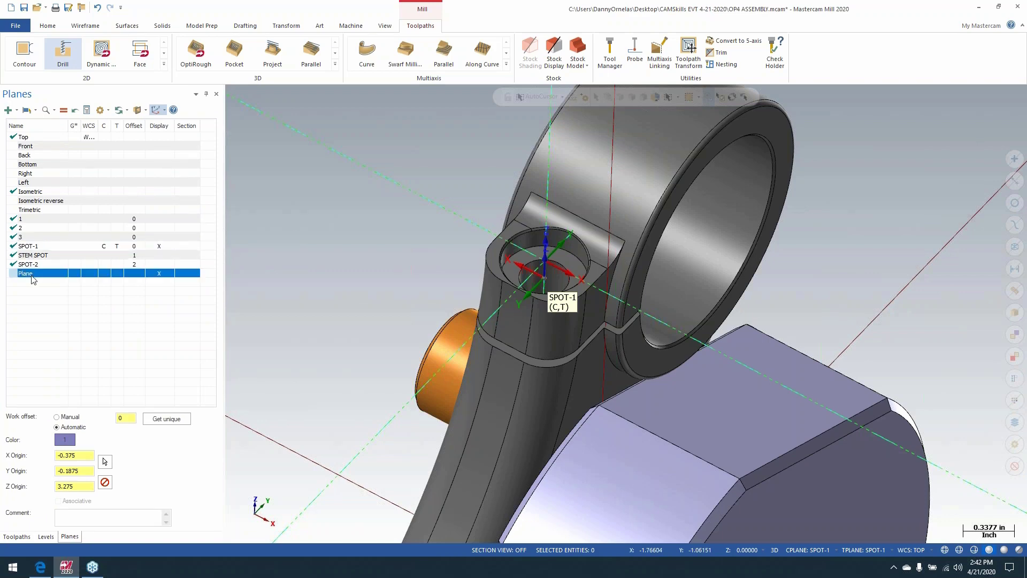
{"action": "right_click", "coordinate": [32, 273]}
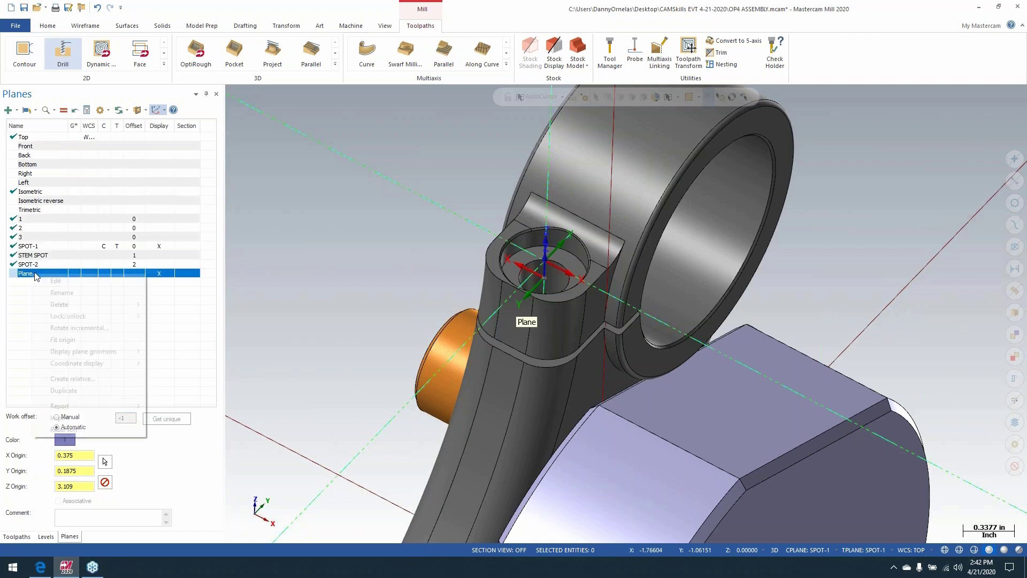
{"action": "left_click", "coordinate": [64, 279]}
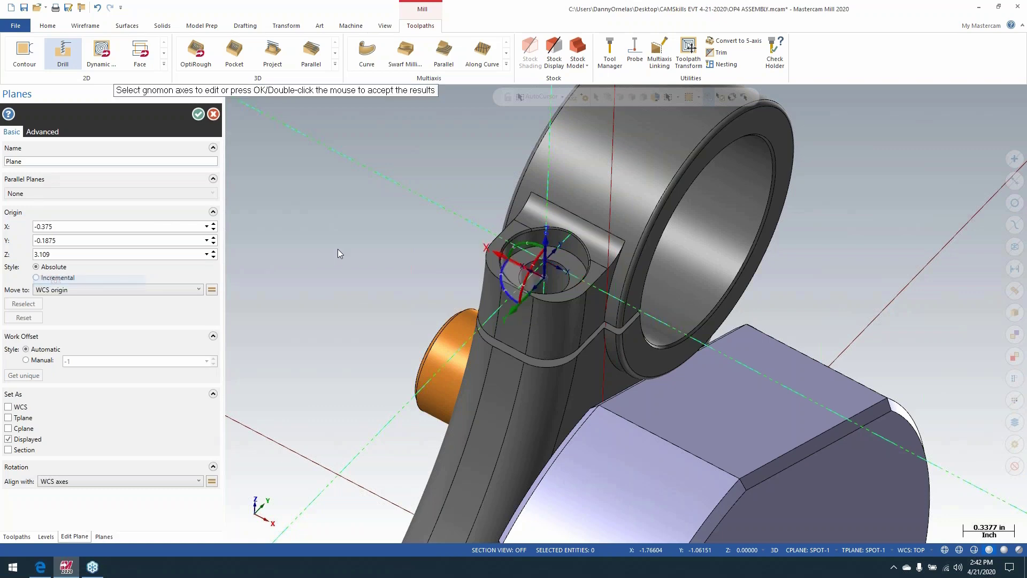
{"action": "left_click", "coordinate": [530, 272]}
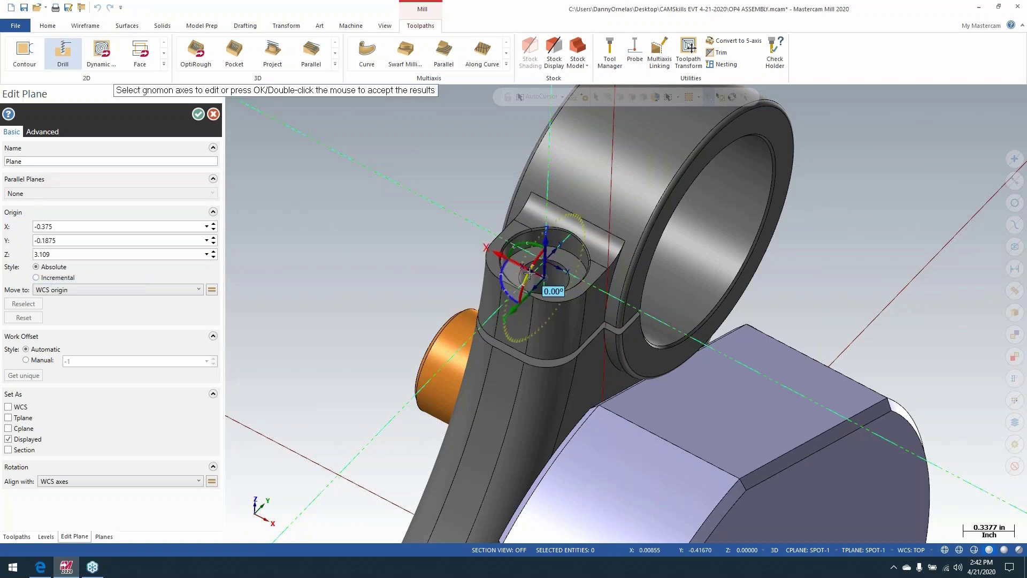
{"action": "left_click", "coordinate": [529, 271]}
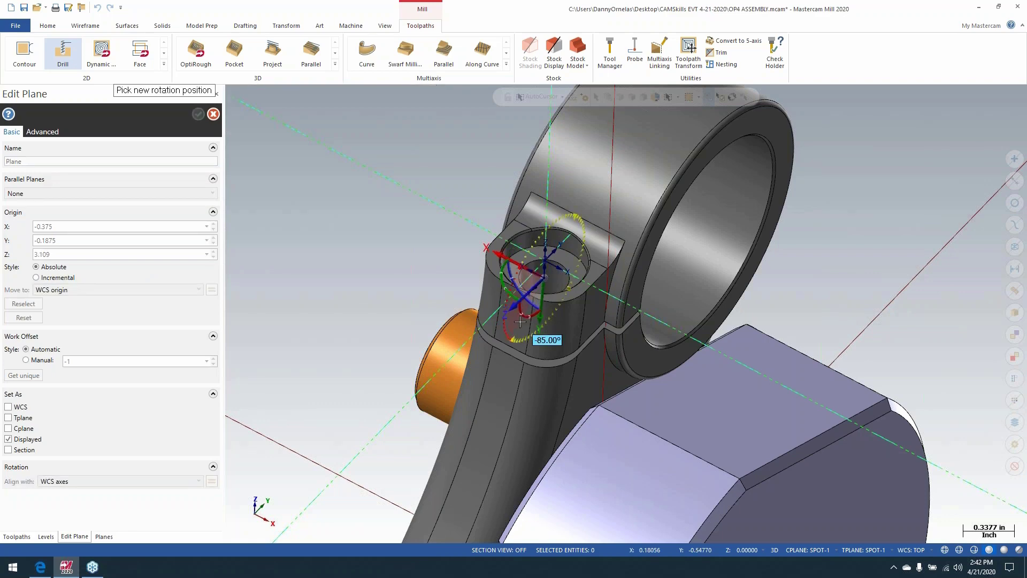
{"action": "left_click", "coordinate": [520, 322]}
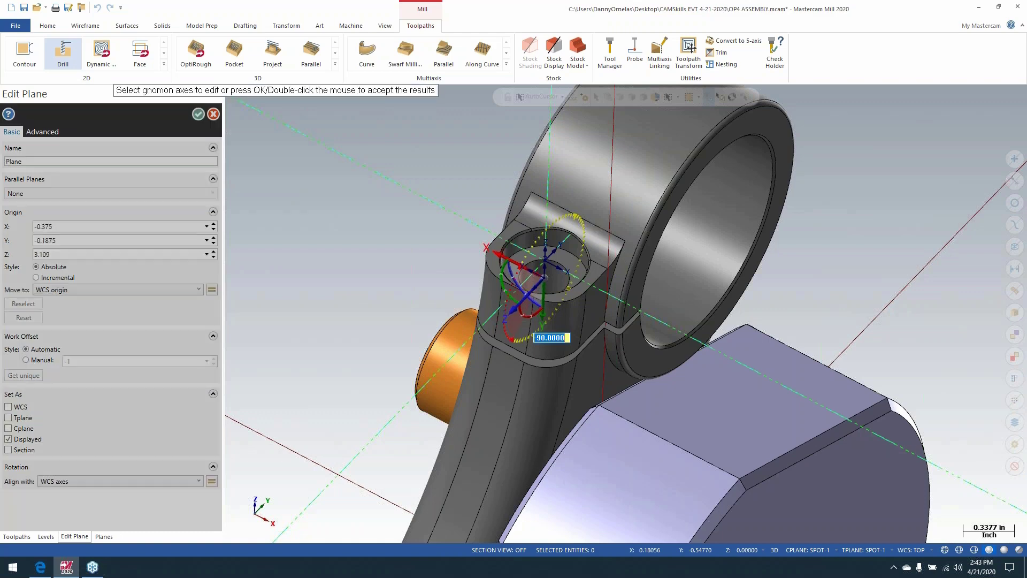
{"action": "left_click", "coordinate": [198, 115]}
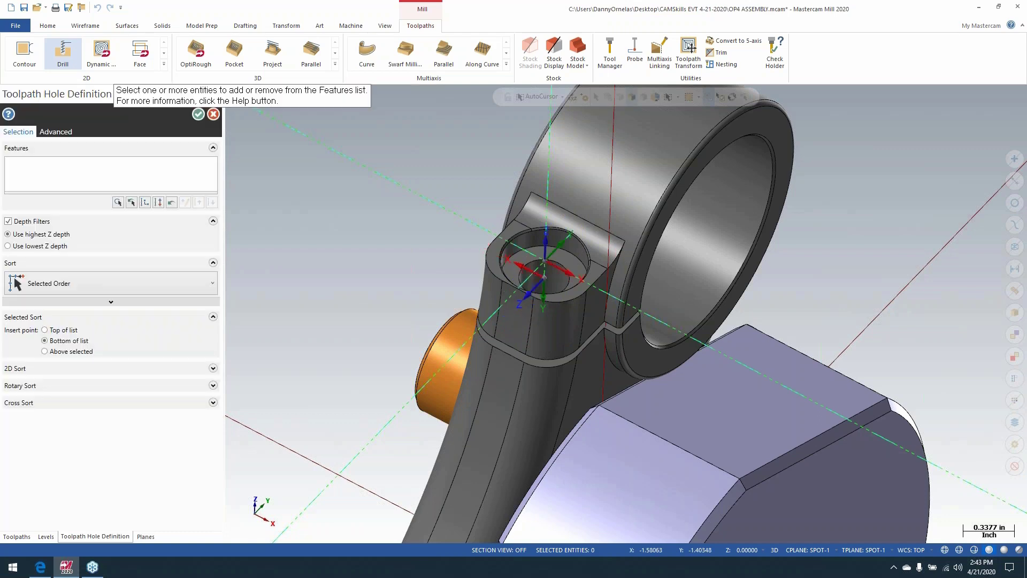
Create a drill operation on the upper boss's ø0.5781 arc with Plane as construction and tool plane, accepting the default 1/8 drill parameters.
{"action": "key", "text": "Escape"}
{"action": "left_click", "coordinate": [584, 305]}
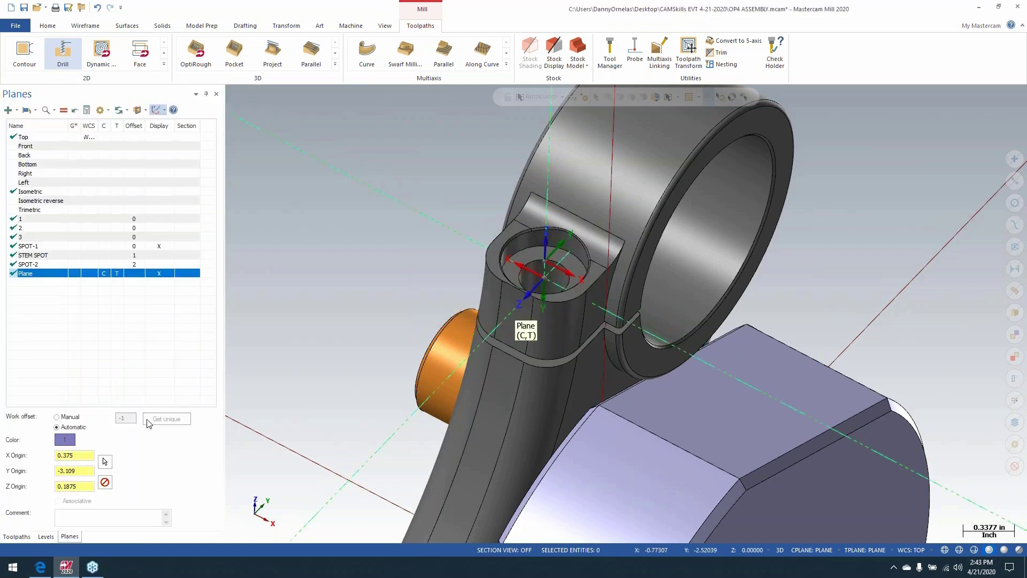
{"action": "left_click", "coordinate": [16, 536]}
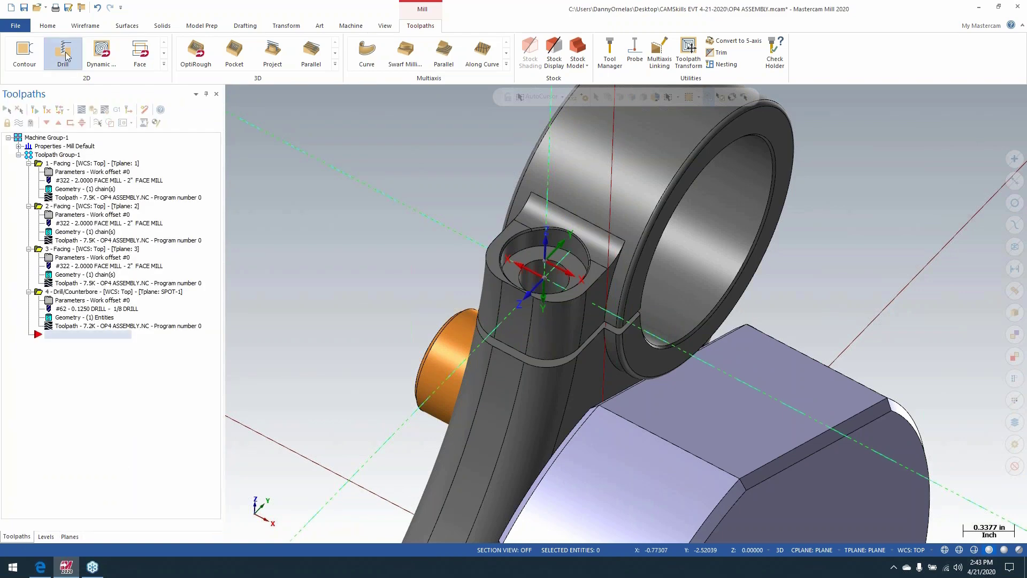
{"action": "left_click", "coordinate": [568, 275]}
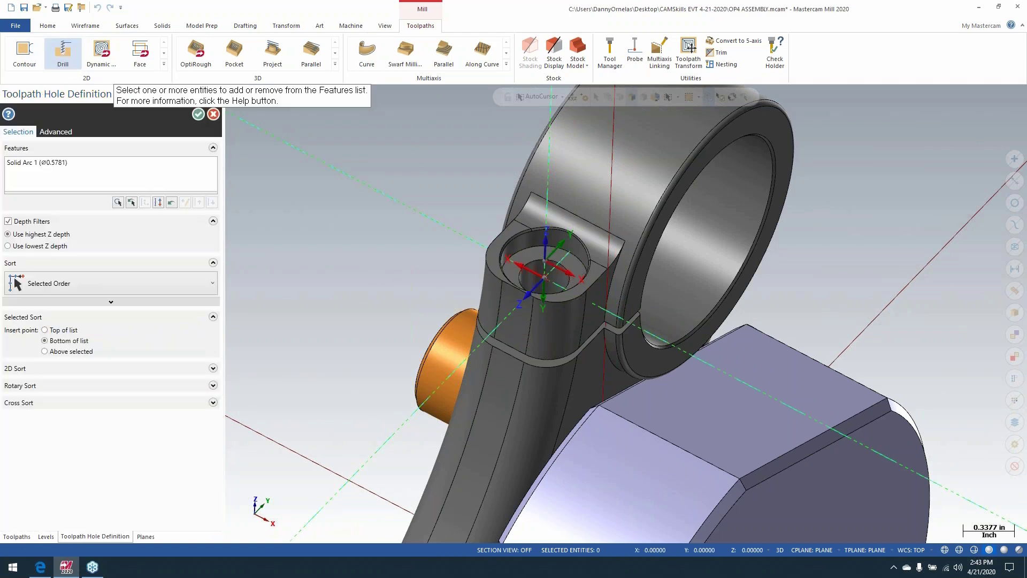
{"action": "left_click", "coordinate": [199, 115]}
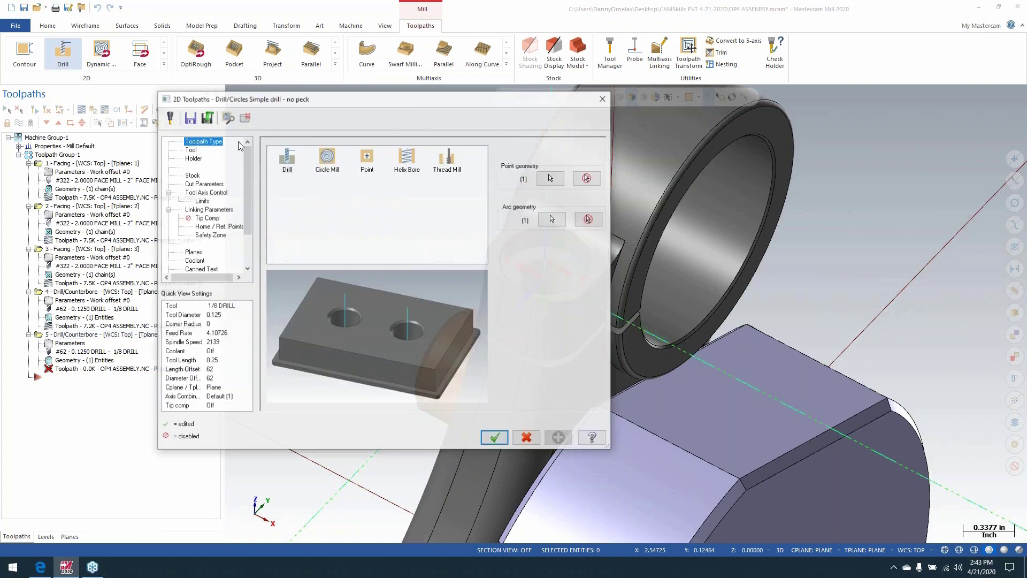
{"action": "left_click", "coordinate": [494, 439]}
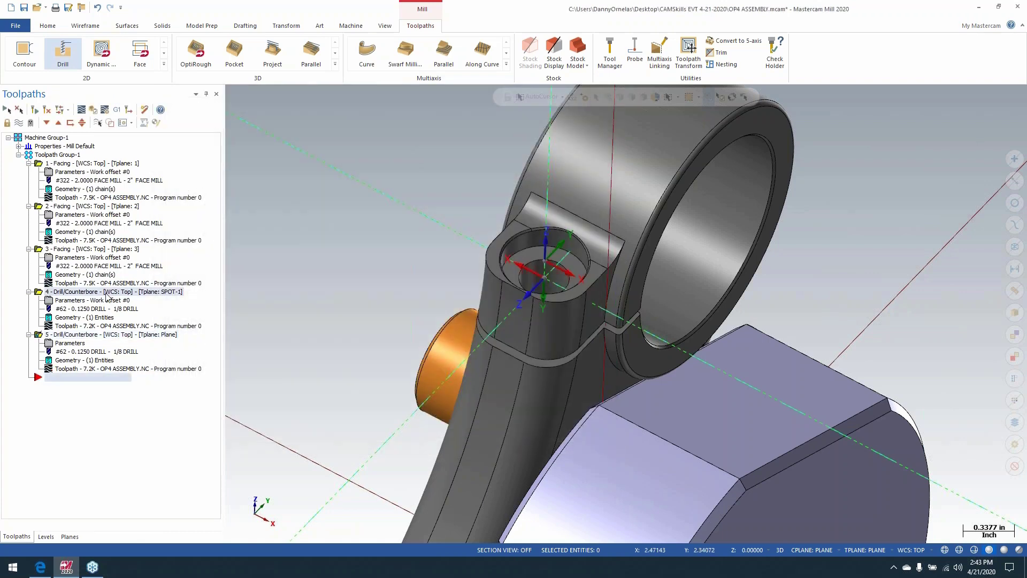
Post only the two drill operations to OP4 ASSEMBLY.NC, replacing the existing file, and review the posting messages in Code Expert.
{"action": "left_click", "coordinate": [80, 334], "text": "shift"}
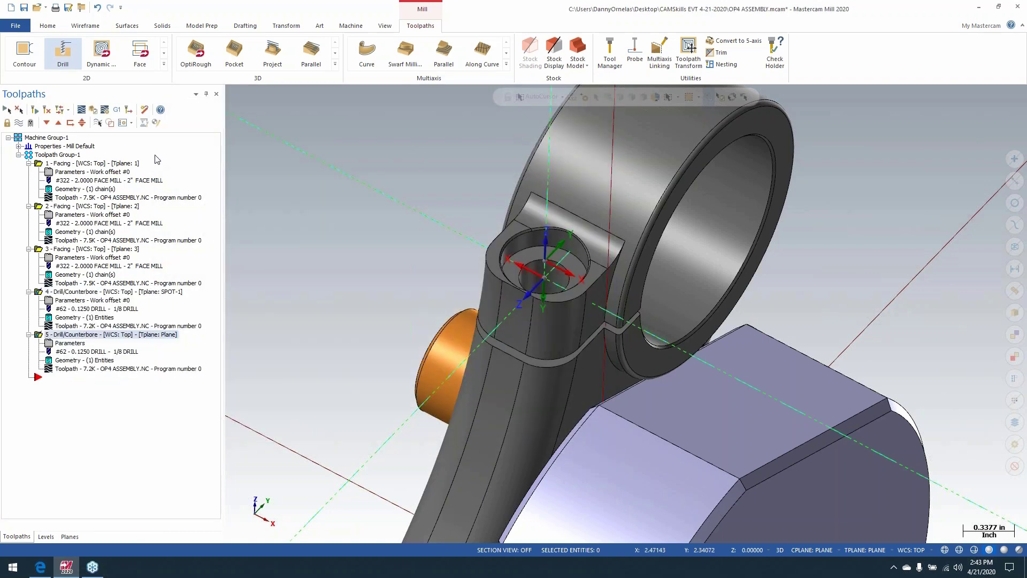
{"action": "left_click", "coordinate": [140, 123]}
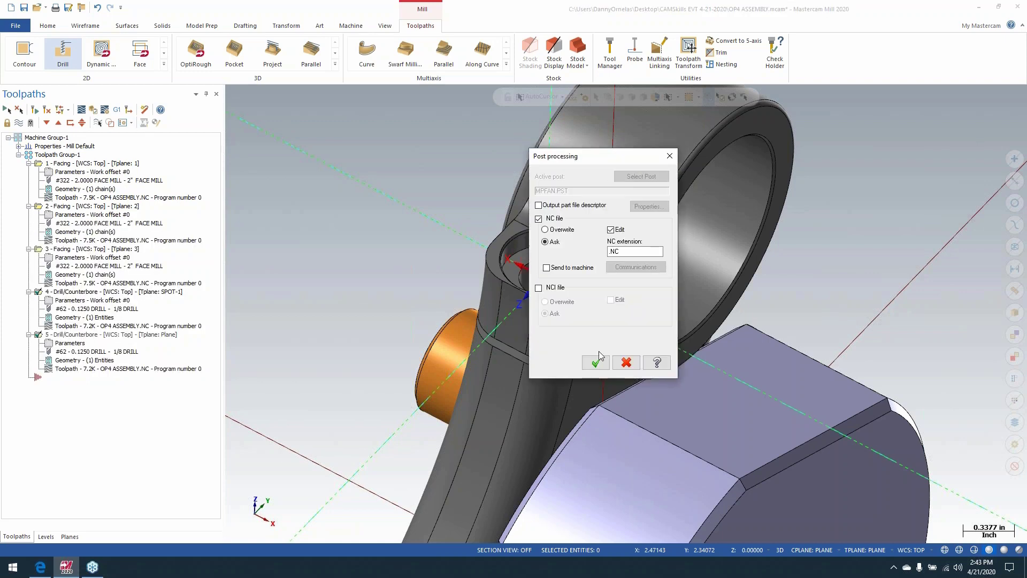
{"action": "left_click", "coordinate": [595, 362]}
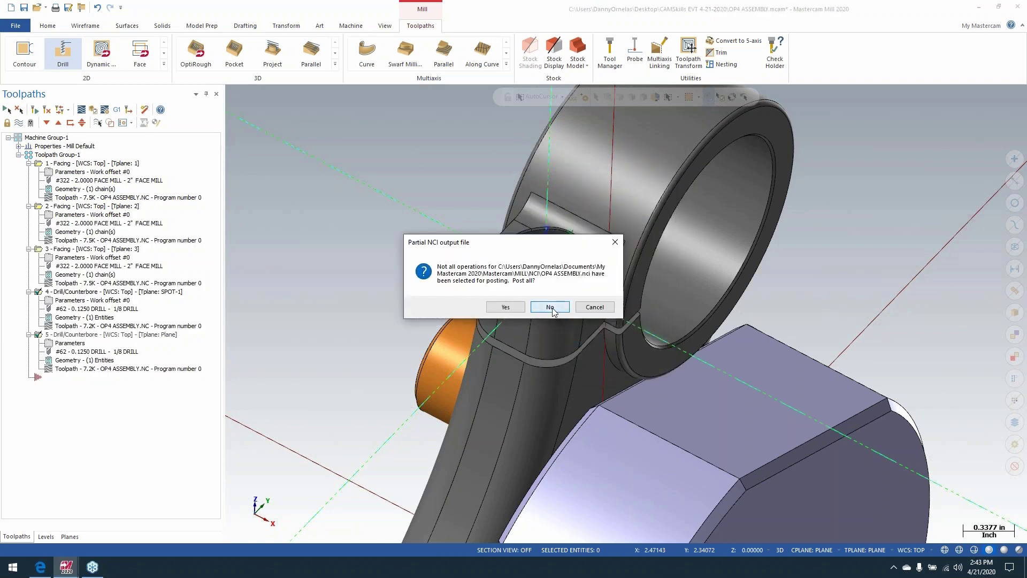
{"action": "left_click", "coordinate": [550, 307]}
{"action": "left_click", "coordinate": [424, 271]}
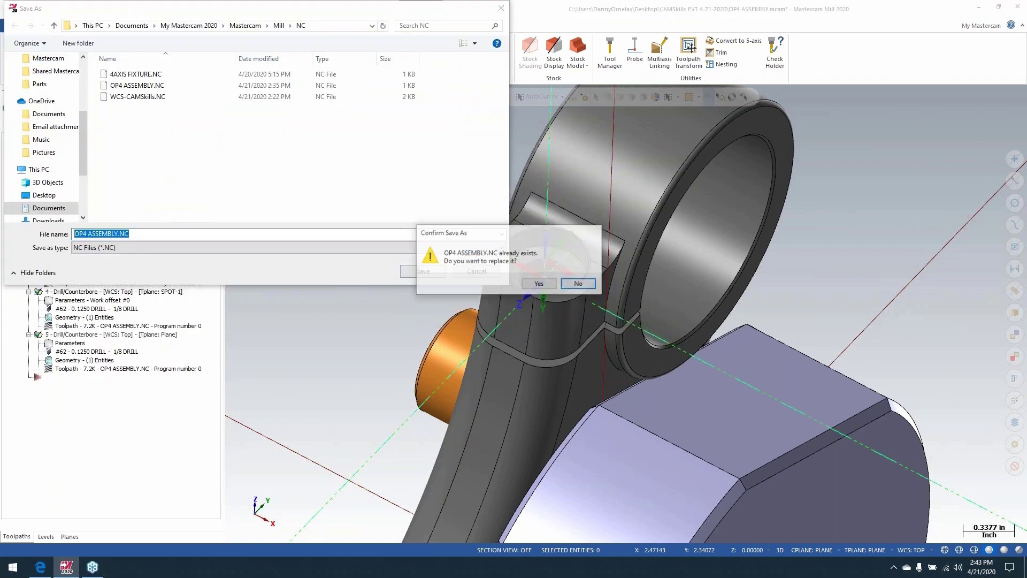
{"action": "left_click", "coordinate": [528, 288]}
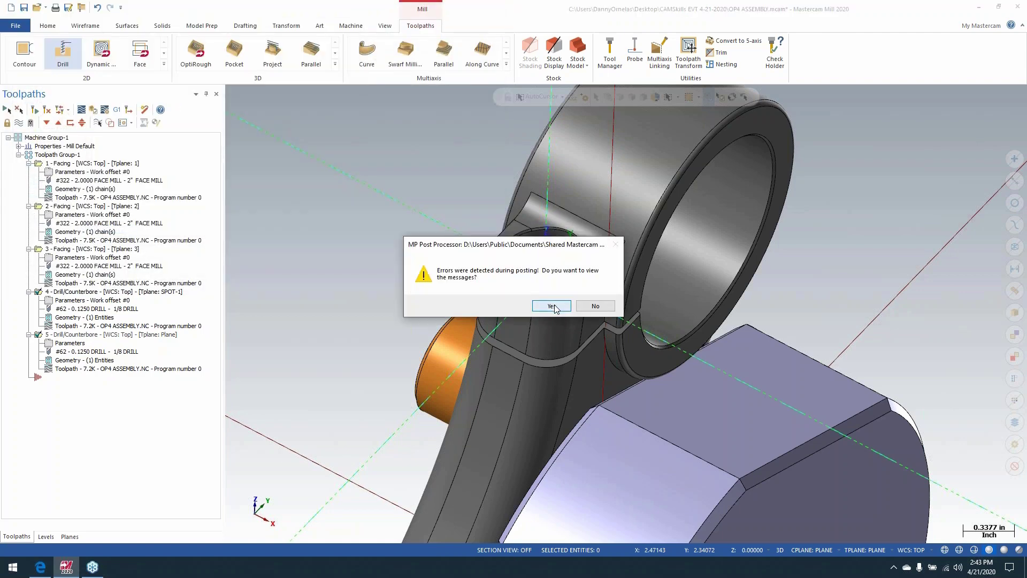
{"action": "left_click", "coordinate": [551, 307]}
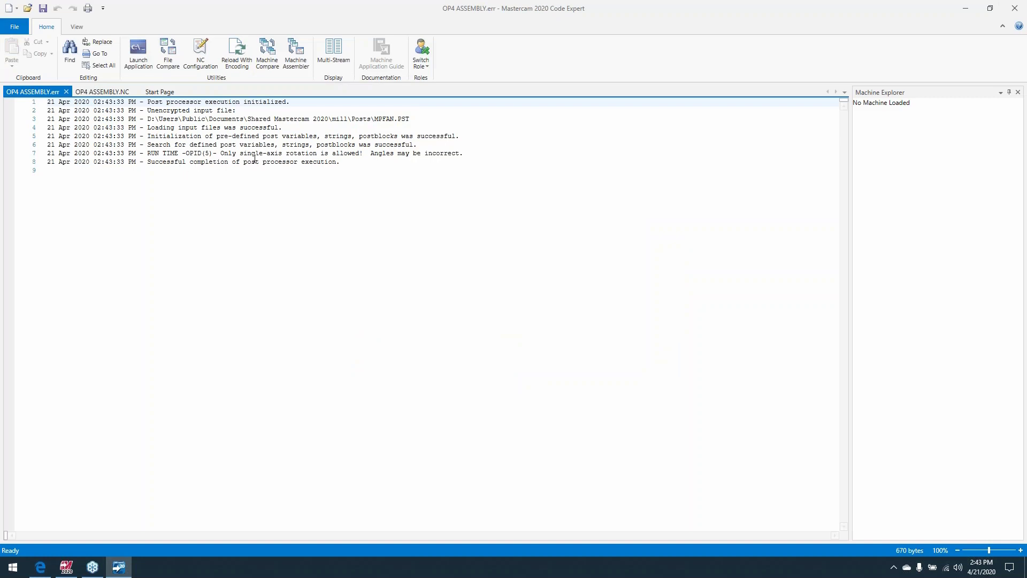
{"action": "left_click_drag", "start_coordinate": [221, 153], "coordinate": [499, 168]}
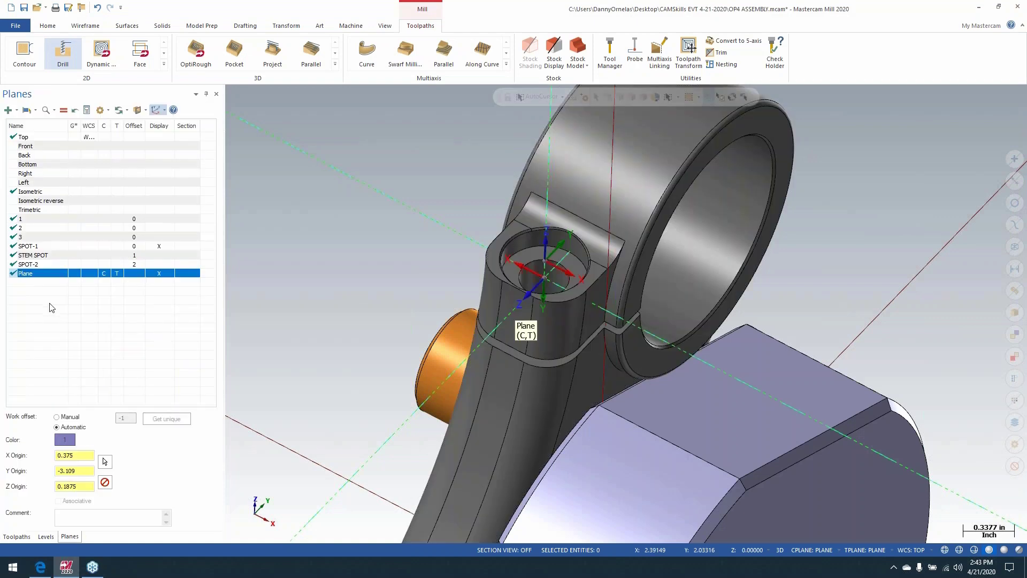
Edit the plane named Plane again, rotate it 180° about its Y axis and accept the change.
{"action": "right_click", "coordinate": [32, 277]}
{"action": "left_click", "coordinate": [54, 280]}
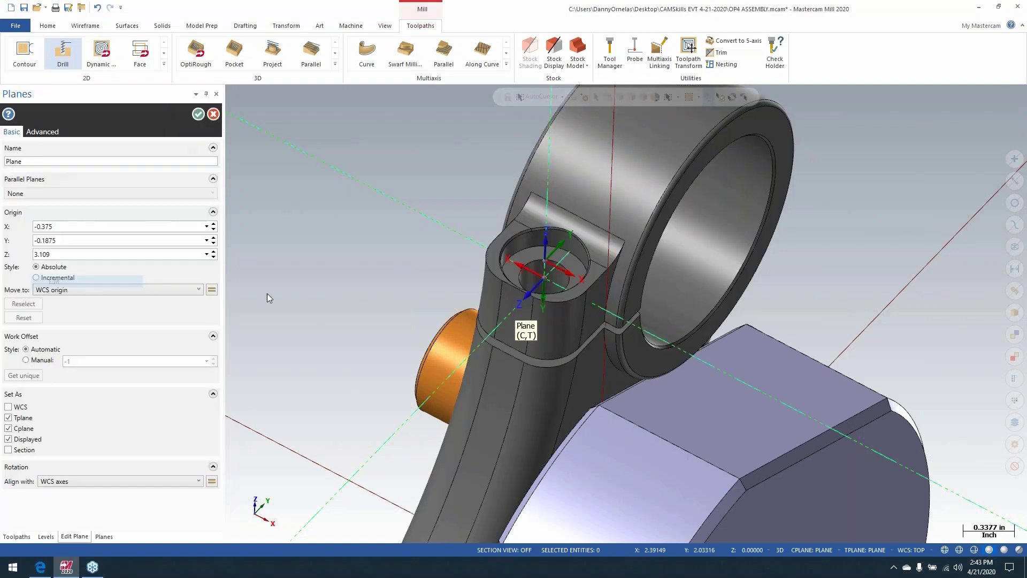
{"action": "left_click", "coordinate": [527, 309]}
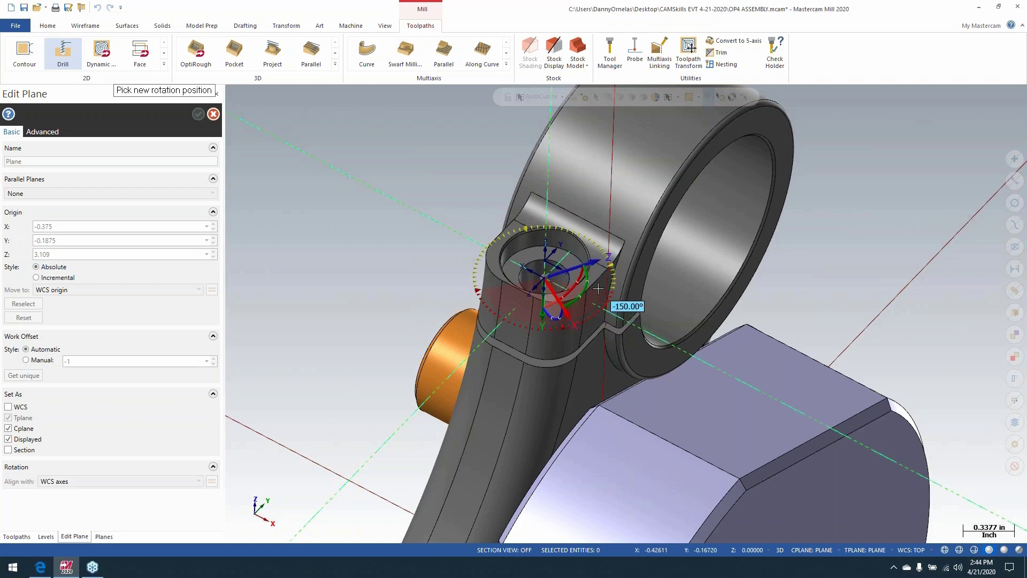
{"action": "type", "text": "180"}
{"action": "key", "text": "Return"}
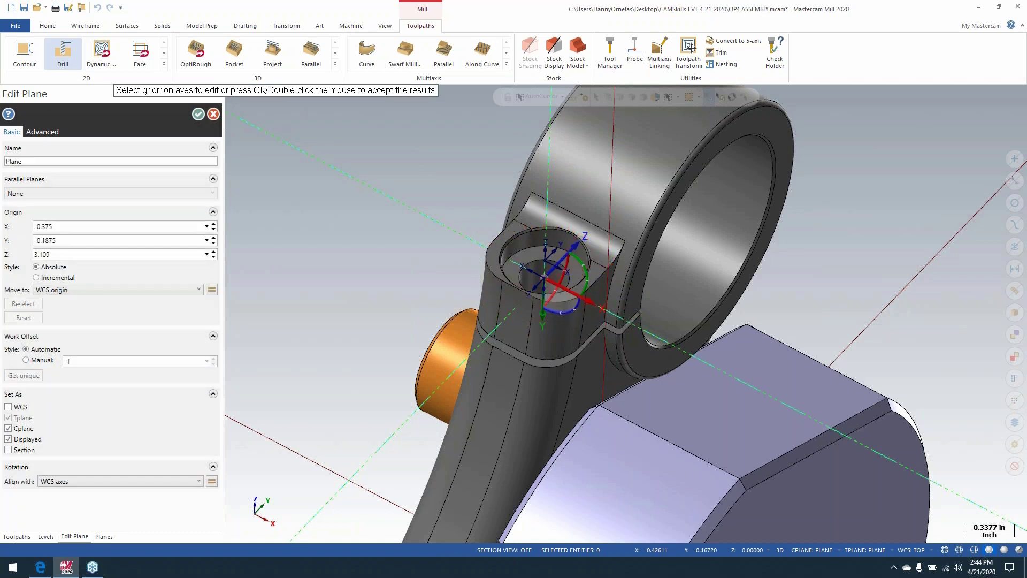
{"action": "left_click", "coordinate": [198, 115]}
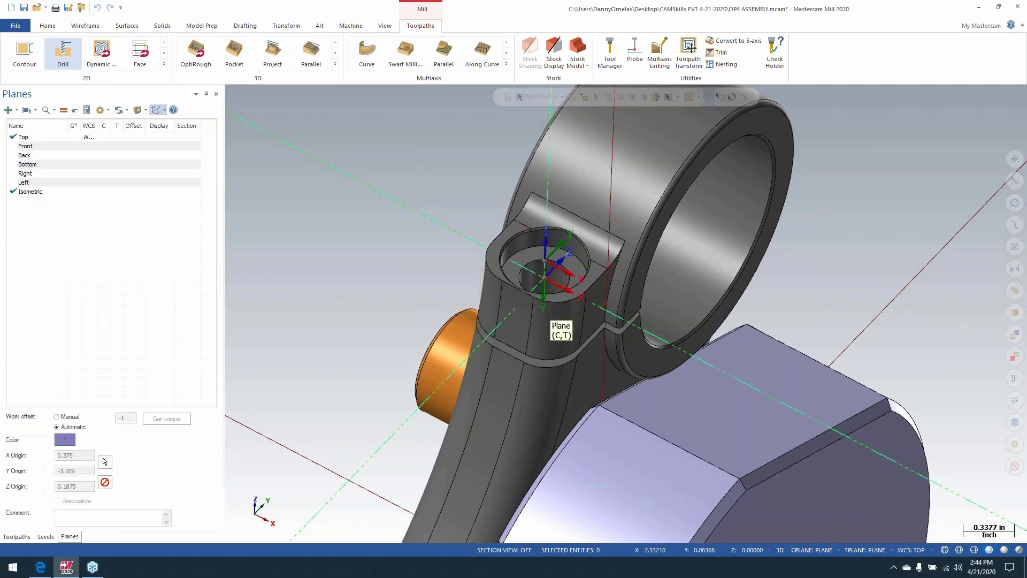
Regenerate the drill operation on Plane and post only the two drill operations to OP4 ASSEMBLY.NC, replacing the existing file.
{"action": "left_click", "coordinate": [21, 537]}
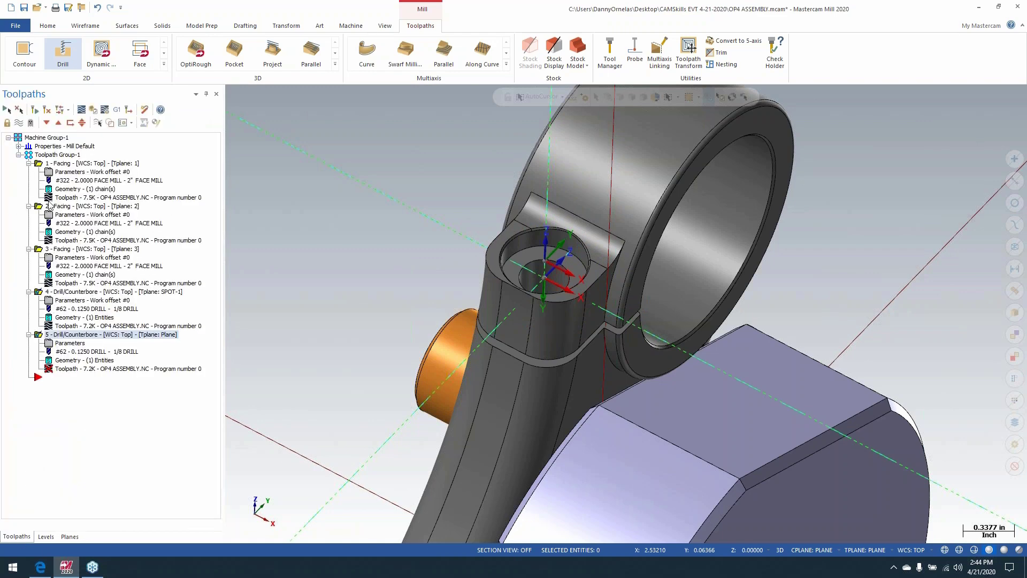
{"action": "left_click", "coordinate": [35, 112]}
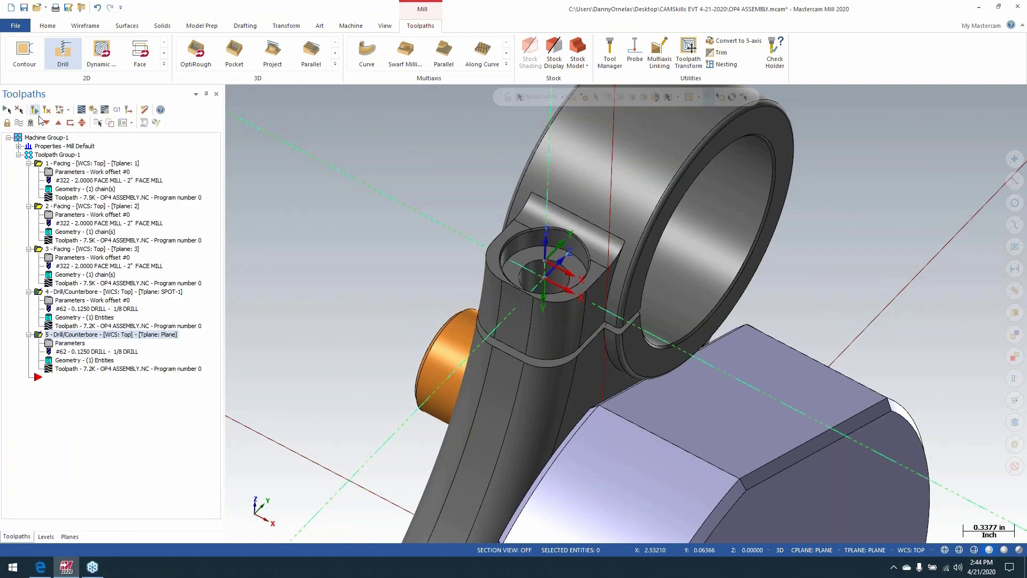
{"action": "left_click", "coordinate": [65, 335]}
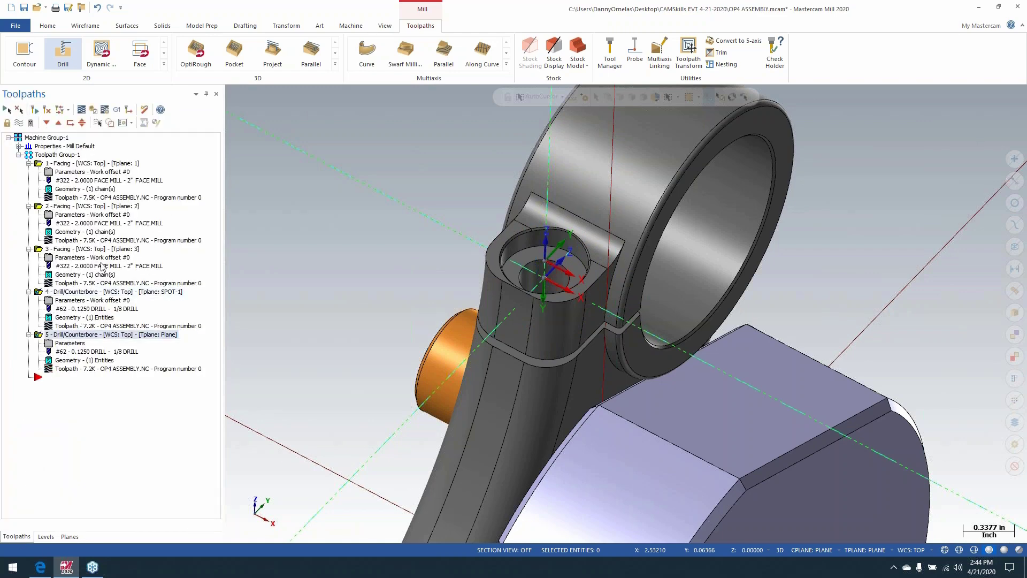
{"action": "left_click", "coordinate": [117, 110]}
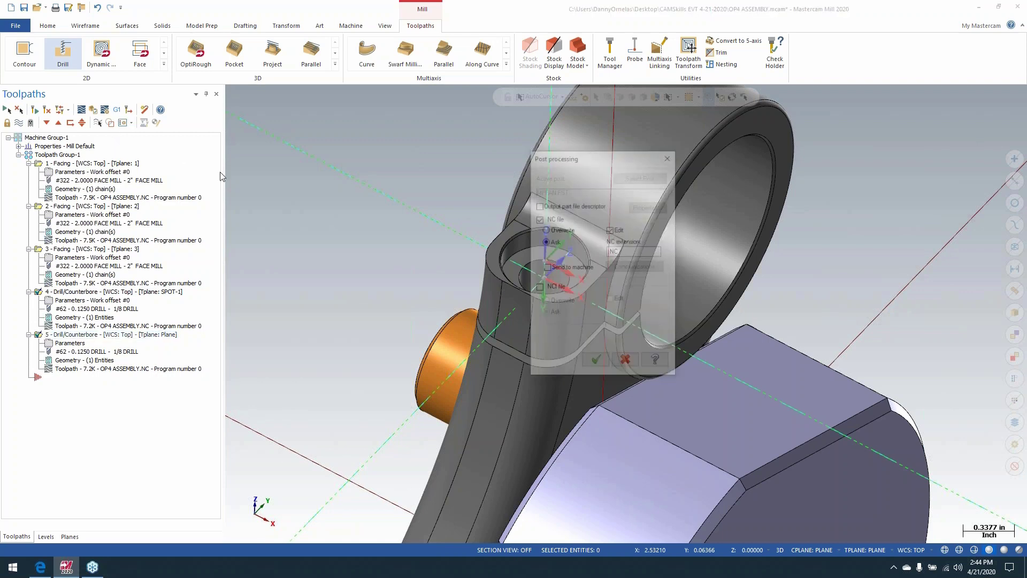
{"action": "left_click", "coordinate": [591, 367]}
{"action": "left_click", "coordinate": [551, 306]}
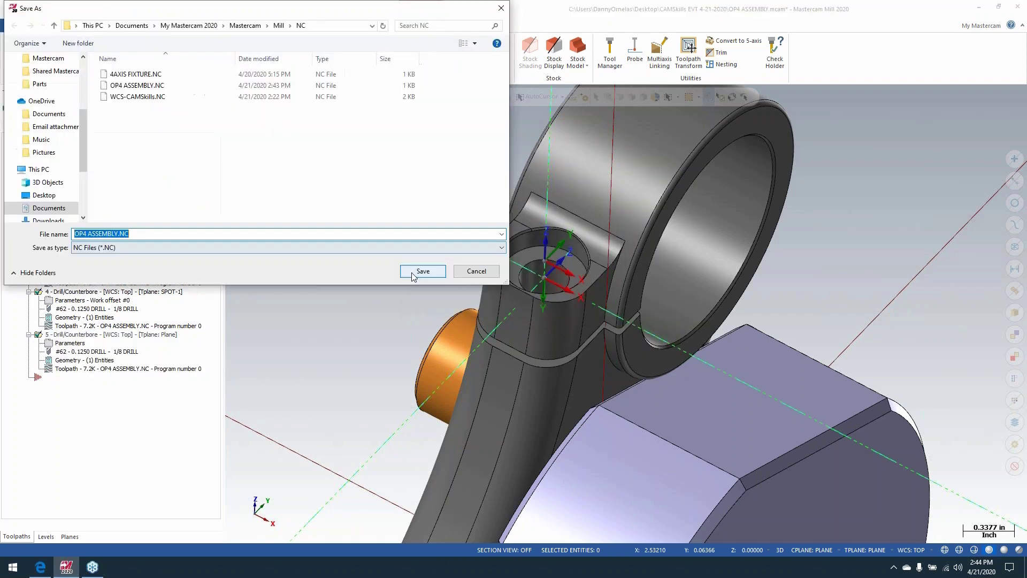
{"action": "left_click", "coordinate": [413, 275]}
{"action": "left_click", "coordinate": [532, 284]}
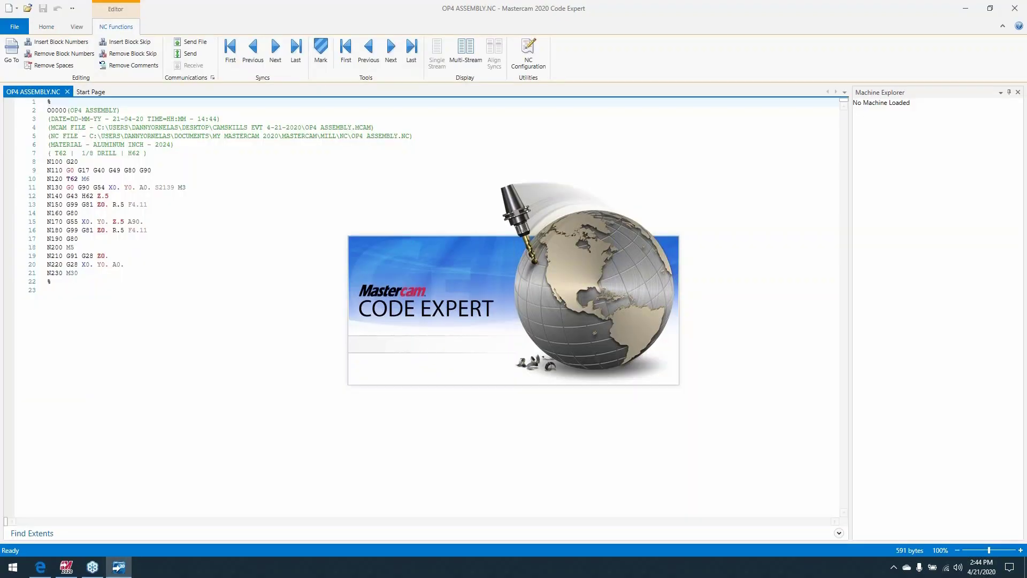
Compare the A-axis positions in blocks N130 and N170 of the posted code, and return to the model view.
{"action": "left_click", "coordinate": [152, 186]}
{"action": "left_click", "coordinate": [141, 224]}
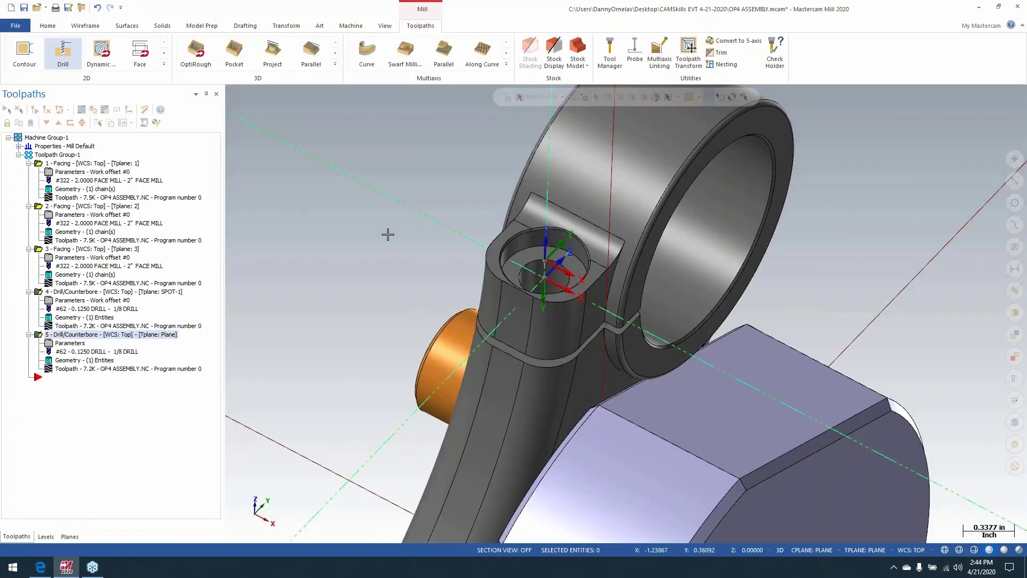
{"action": "mouse_move", "coordinate": [402, 277]}
{"action": "middle_mouse_down"}
{"action": "mouse_move", "coordinate": [390, 284]}
{"action": "mouse_move", "coordinate": [412, 278]}
{"action": "mouse_move", "coordinate": [401, 271]}
{"action": "middle_mouse_up"}
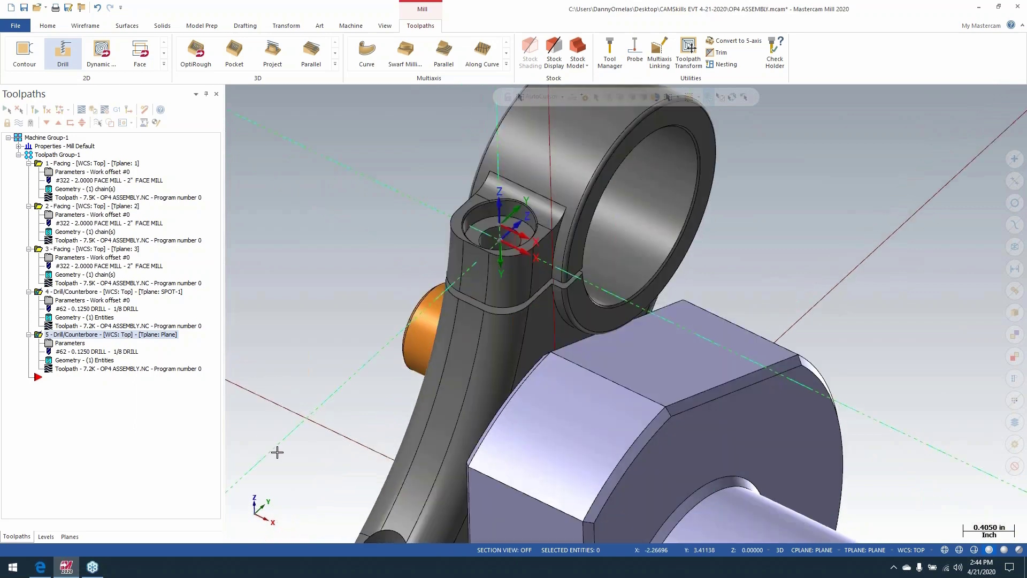
Edit the plane named Plane, rotate it another -90° about its X axis and accept the change.
{"action": "left_click", "coordinate": [75, 537]}
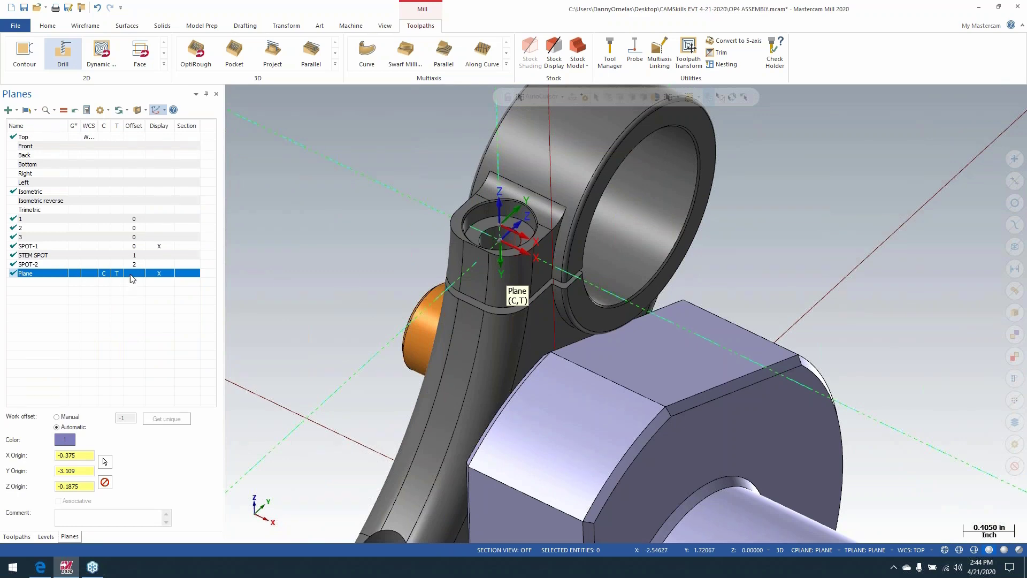
{"action": "middle_click_drag", "start_coordinate": [339, 309], "coordinate": [326, 301]}
{"action": "right_click", "coordinate": [46, 275]}
{"action": "left_click", "coordinate": [68, 278]}
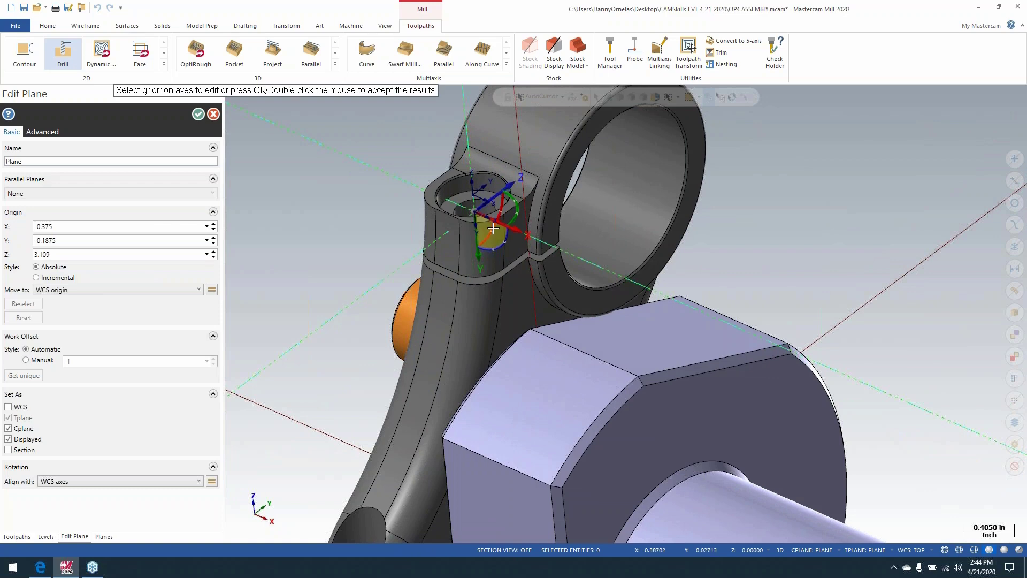
{"action": "left_click", "coordinate": [502, 202]}
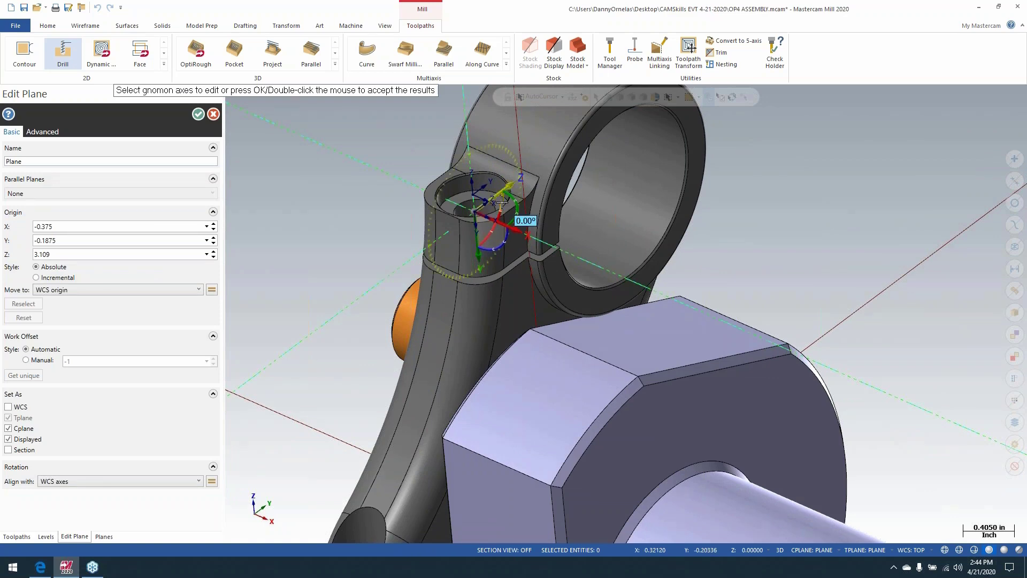
{"action": "left_click", "coordinate": [502, 203]}
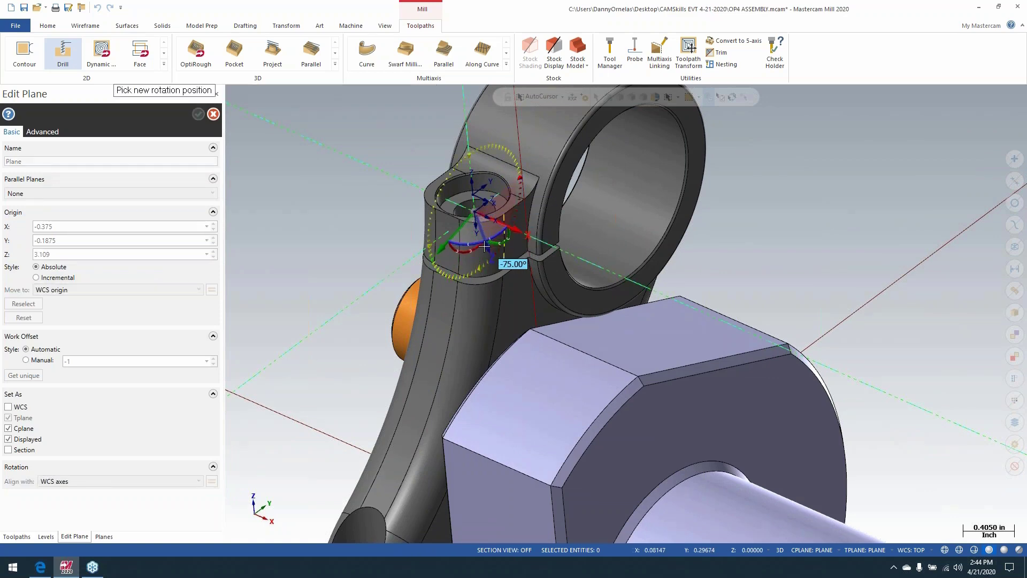
{"action": "type", "text": "-9"}
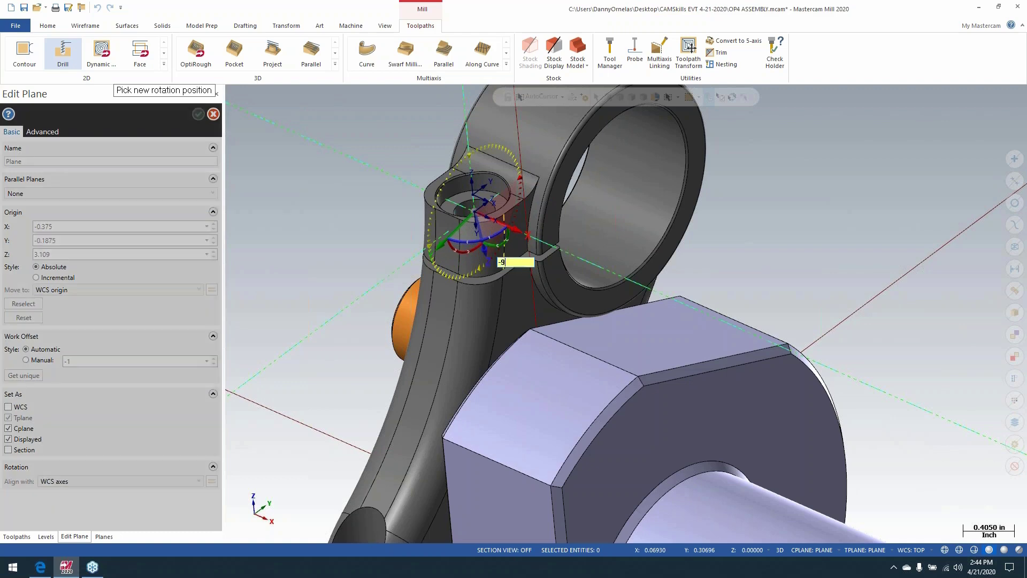
{"action": "type", "text": "0"}
{"action": "key", "text": "Return"}
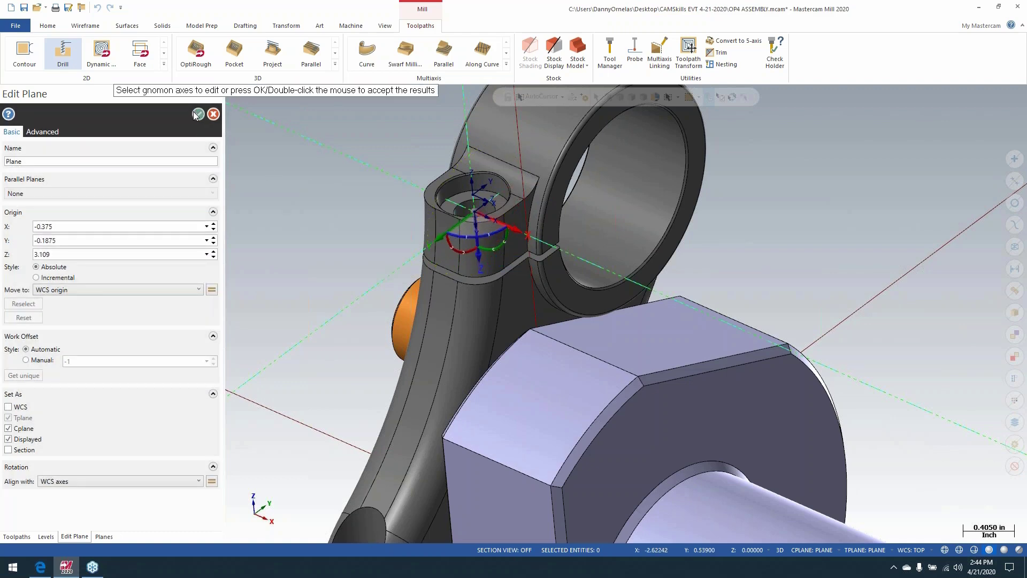
{"action": "left_click", "coordinate": [198, 114]}
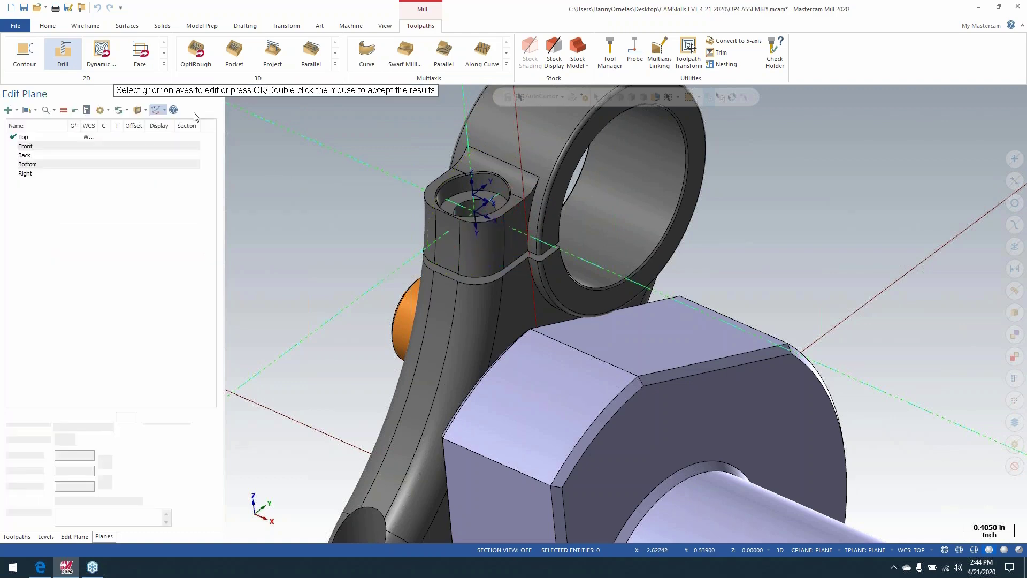
Post only the two drill operations to OP4 ASSEMBLY.NC with the newly rotated plane, replacing the existing file.
{"action": "left_click", "coordinate": [24, 537]}
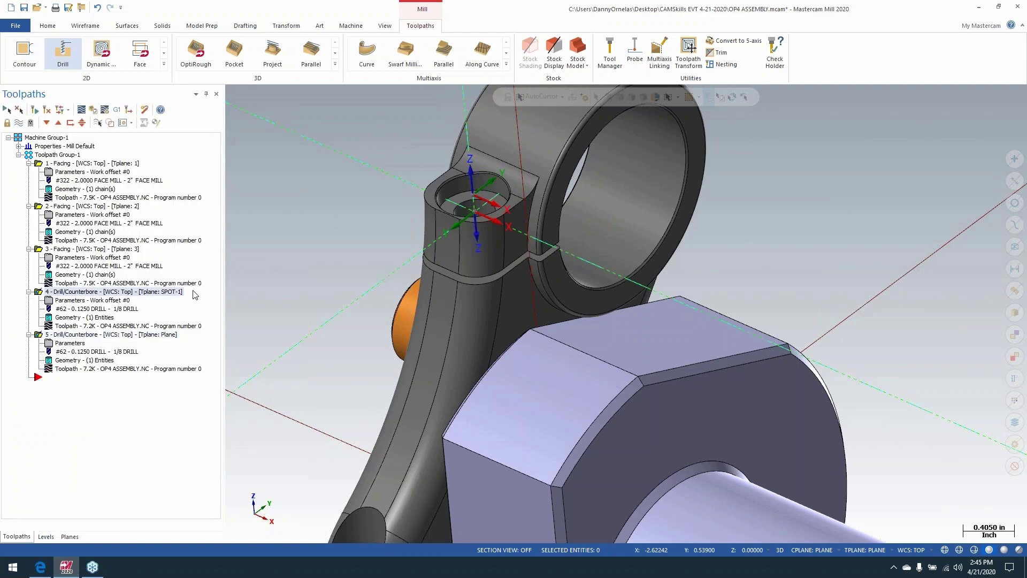
{"action": "left_click", "coordinate": [117, 110]}
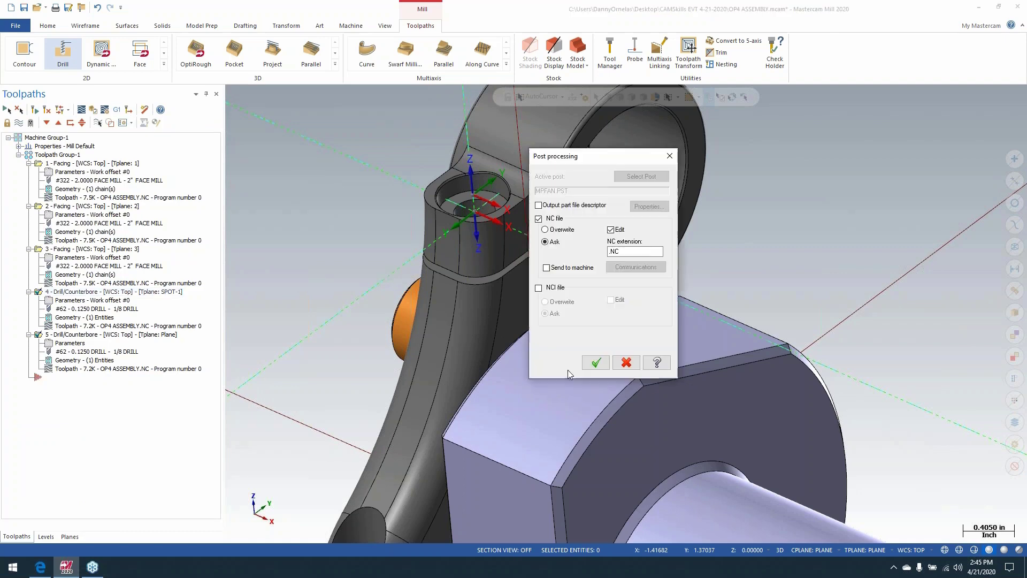
{"action": "left_click", "coordinate": [593, 367]}
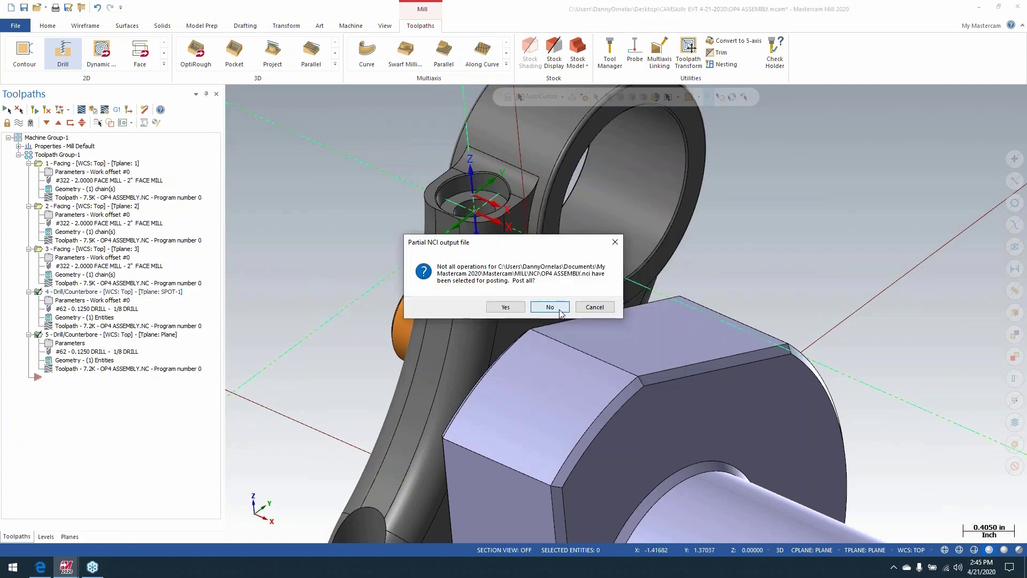
{"action": "left_click", "coordinate": [550, 307]}
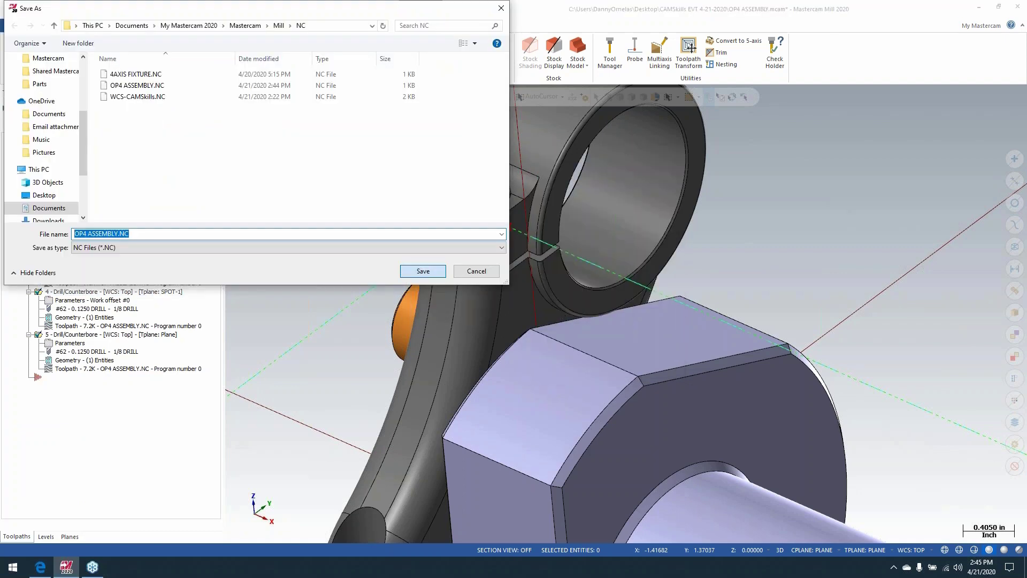
{"action": "left_click", "coordinate": [423, 271]}
{"action": "left_click", "coordinate": [529, 287]}
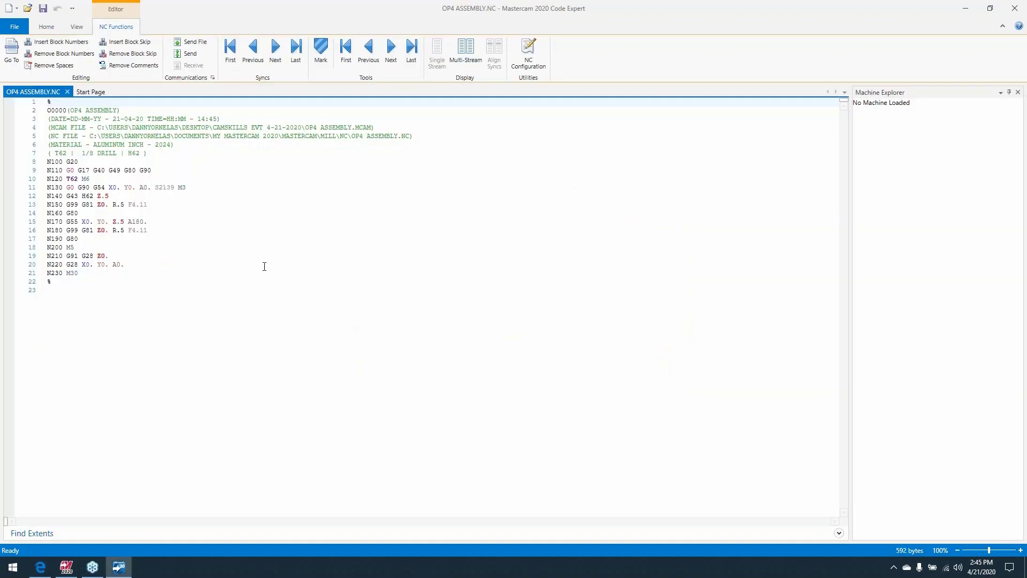
Examine the A-axis positions and work offset codes in blocks N130 and N170, and close the posted code.
{"action": "left_click", "coordinate": [142, 221]}
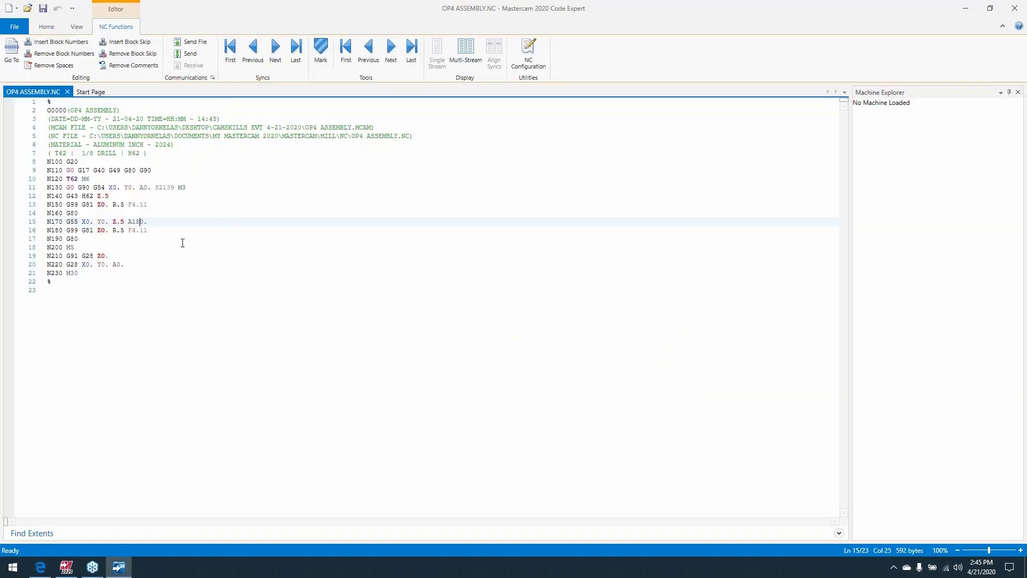
{"action": "left_click", "coordinate": [78, 222]}
{"action": "left_click", "coordinate": [148, 188]}
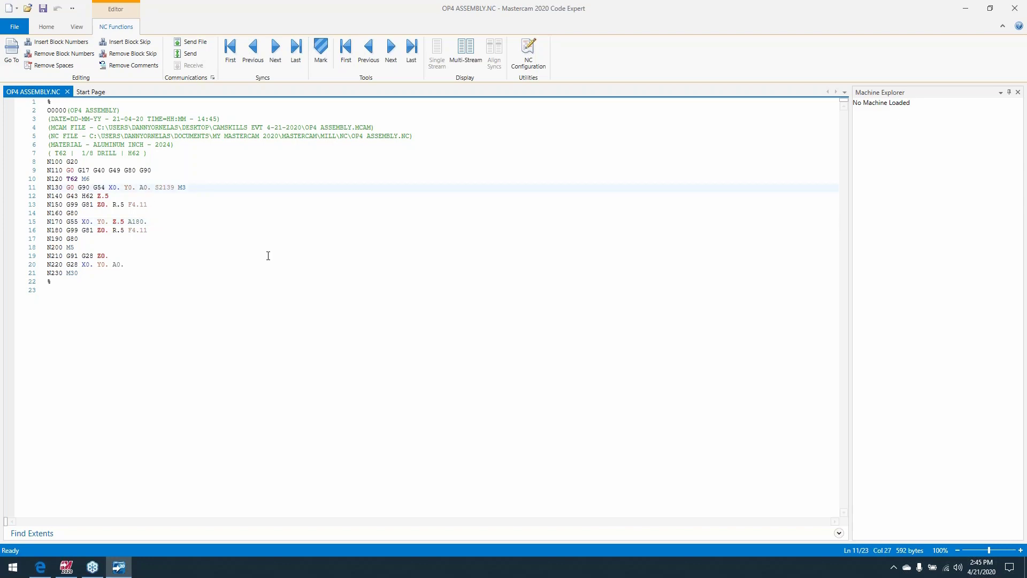
{"action": "left_click", "coordinate": [1015, 9]}
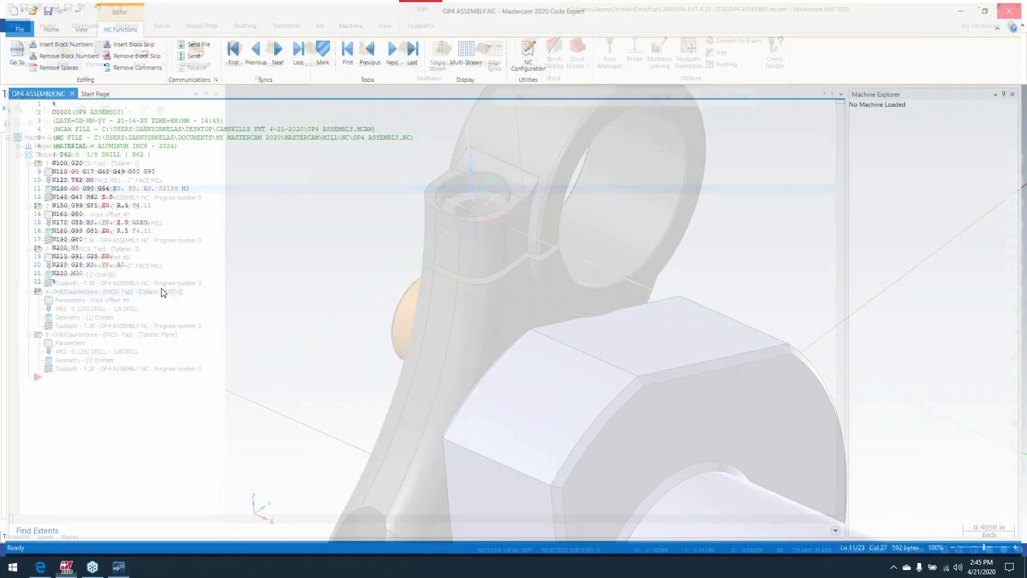
Set Plane's work offset manually to 0, updating the operations that use it and accepting the already used offset.
{"action": "left_click", "coordinate": [70, 537]}
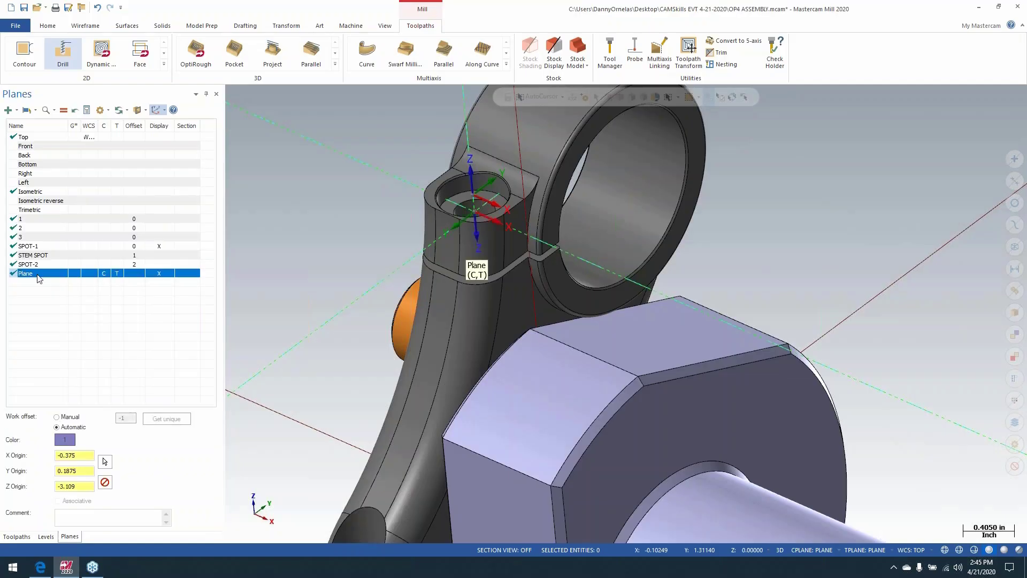
{"action": "left_click", "coordinate": [57, 416]}
{"action": "type", "text": "0"}
{"action": "key", "text": "Return"}
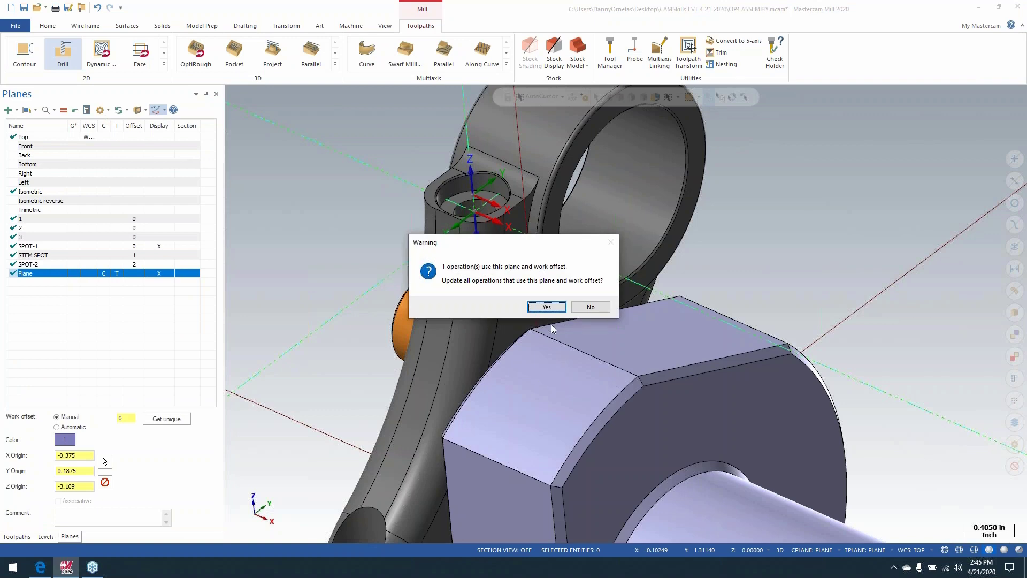
{"action": "left_click", "coordinate": [546, 307]}
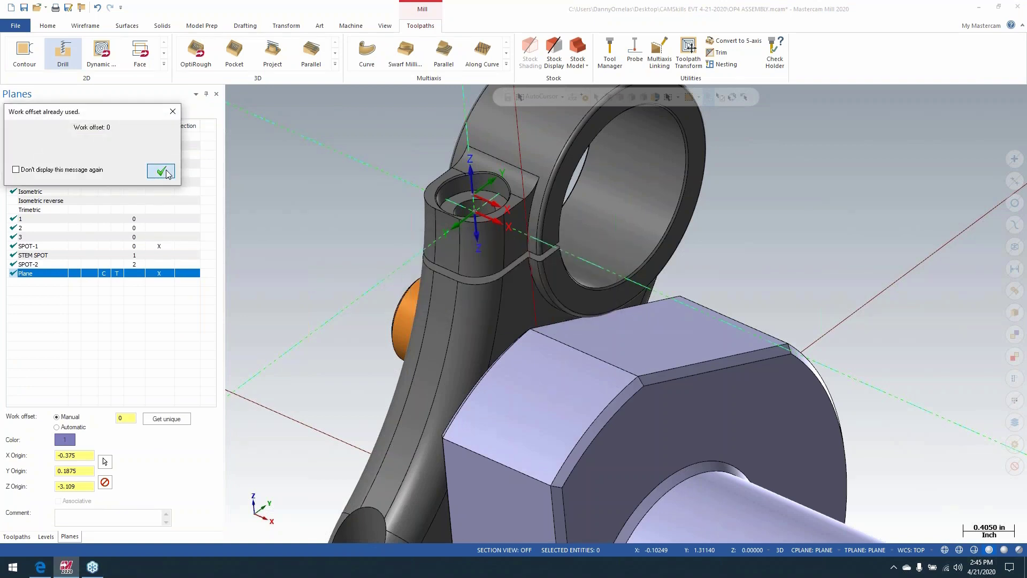
{"action": "left_click", "coordinate": [162, 173]}
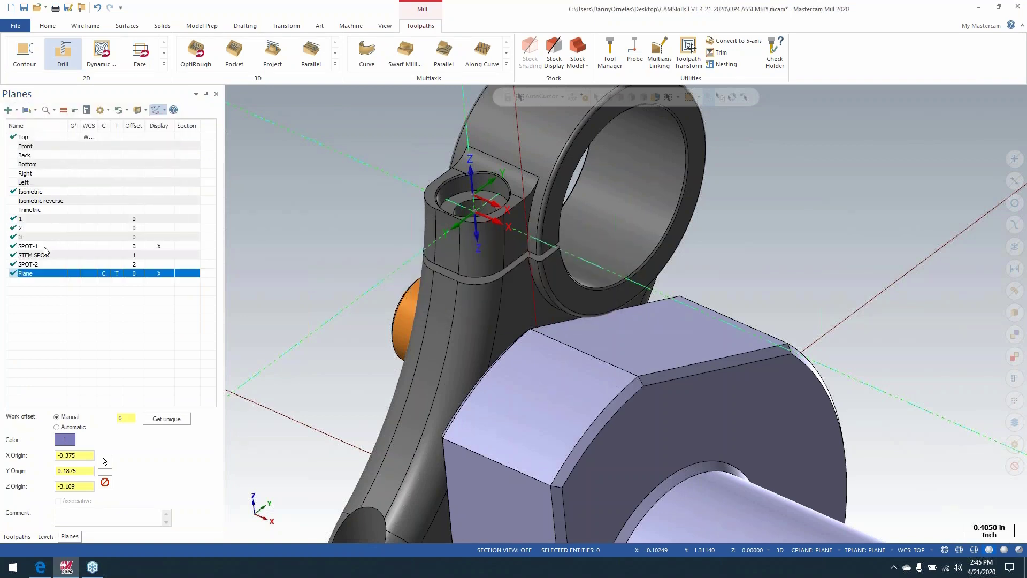
Regenerate the outdated drill operation and repost only the two drill operations to OP4 ASSEMBLY.NC, replacing the existing file.
{"action": "left_click", "coordinate": [16, 536]}
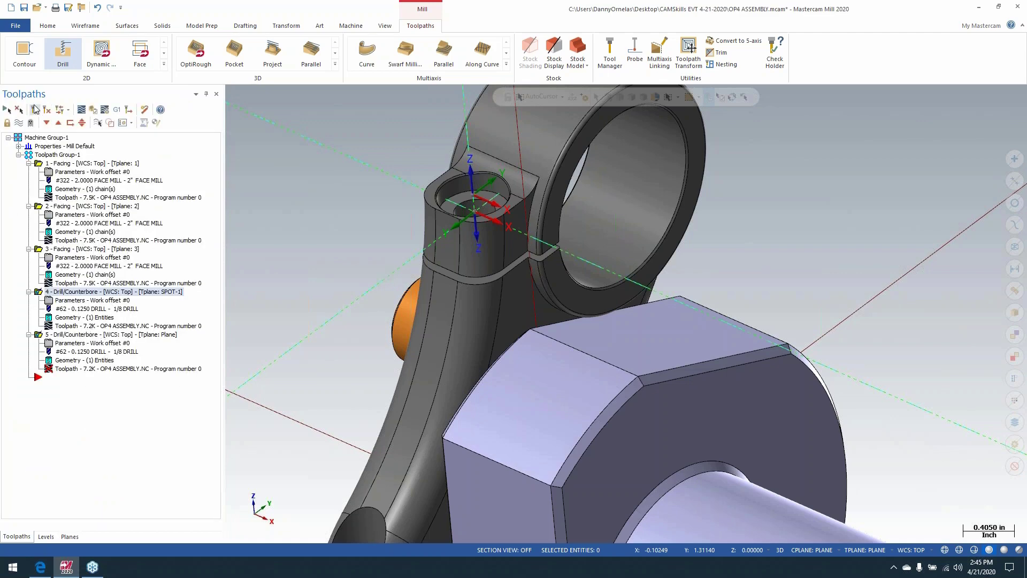
{"action": "left_click", "coordinate": [47, 109]}
{"action": "left_click", "coordinate": [117, 110]}
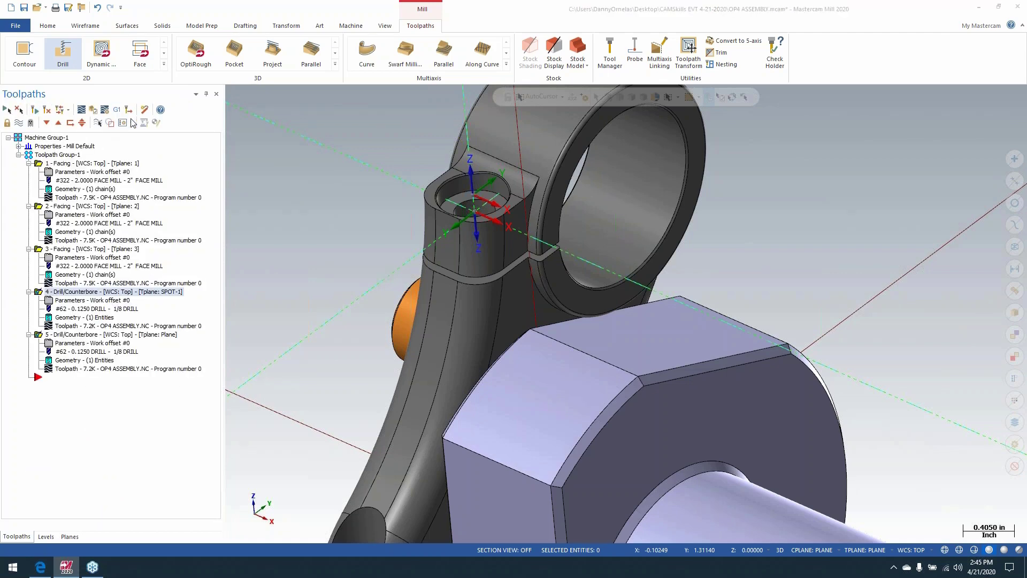
{"action": "left_click", "coordinate": [591, 361]}
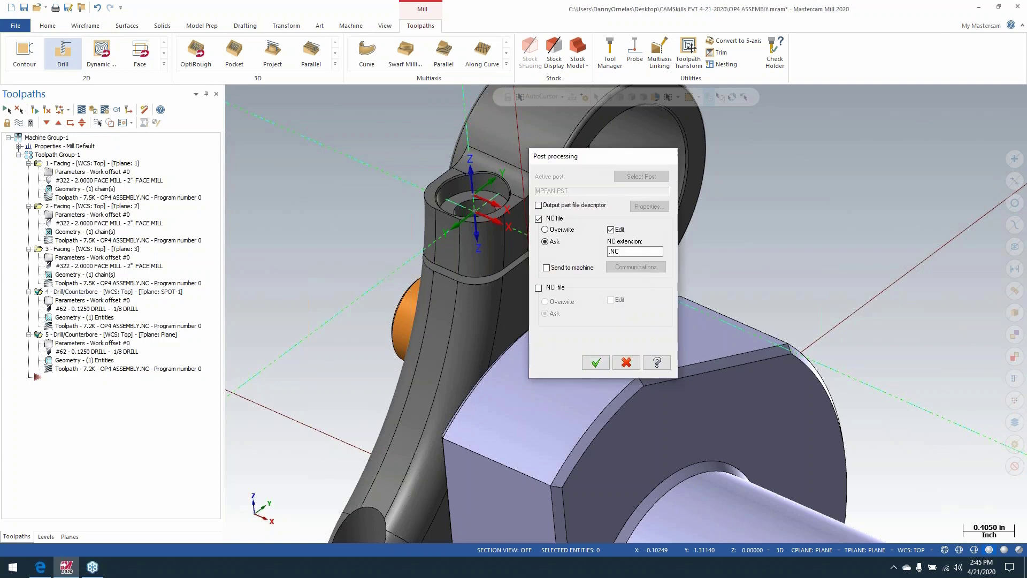
{"action": "left_click", "coordinate": [545, 305]}
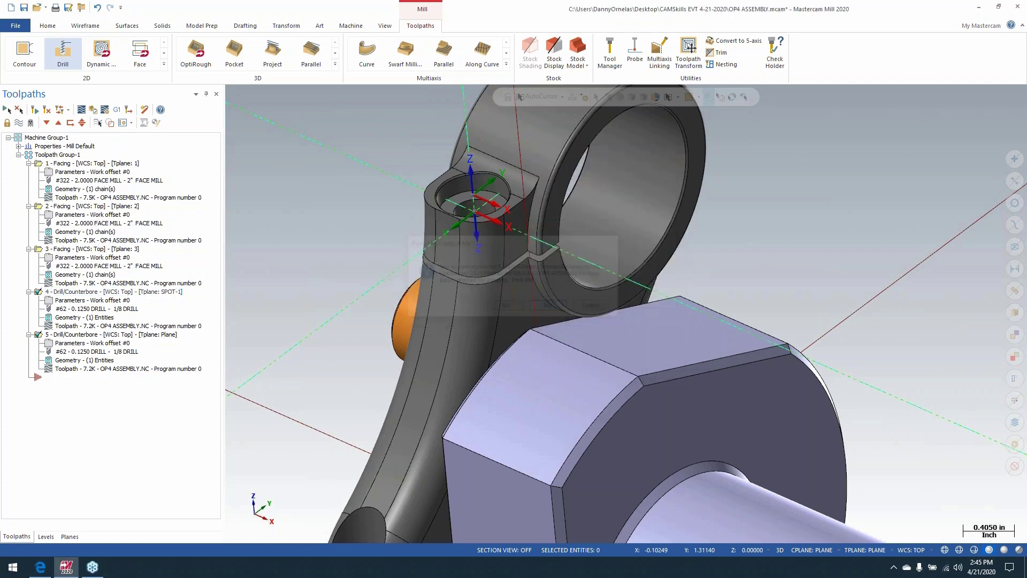
{"action": "key", "text": "Return"}
{"action": "left_click", "coordinate": [537, 284]}
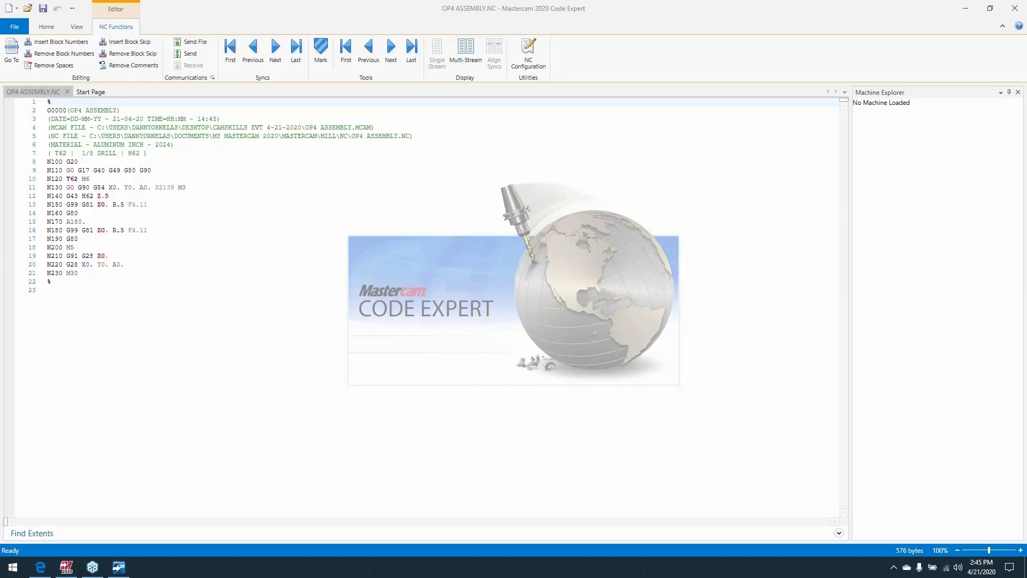
Examine drill blocks N150 and N180 and rotation block N170 in the reposted code, and return to the whole assembly.
{"action": "left_click", "coordinate": [115, 207]}
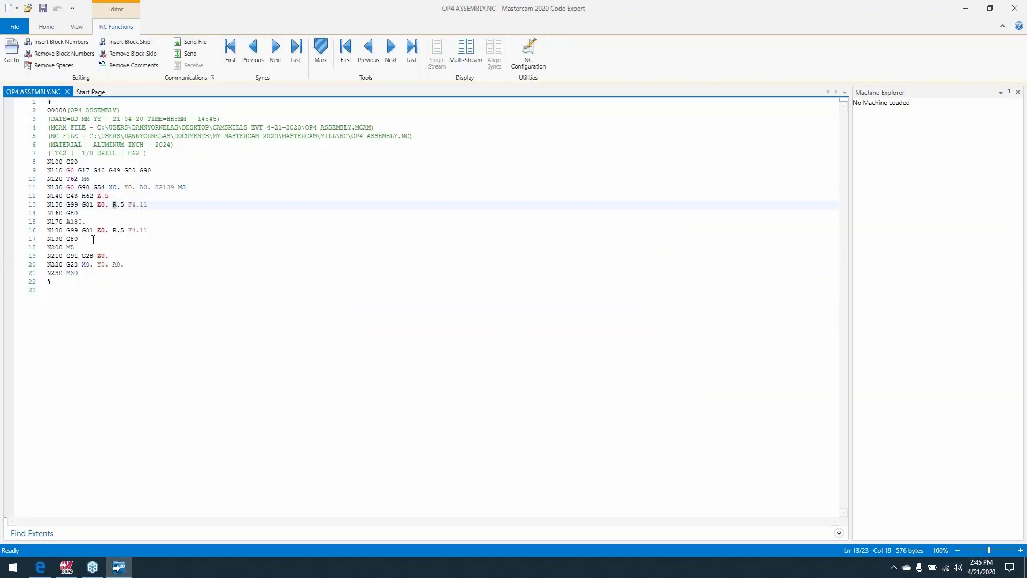
{"action": "left_click", "coordinate": [71, 221]}
{"action": "left_click", "coordinate": [93, 230]}
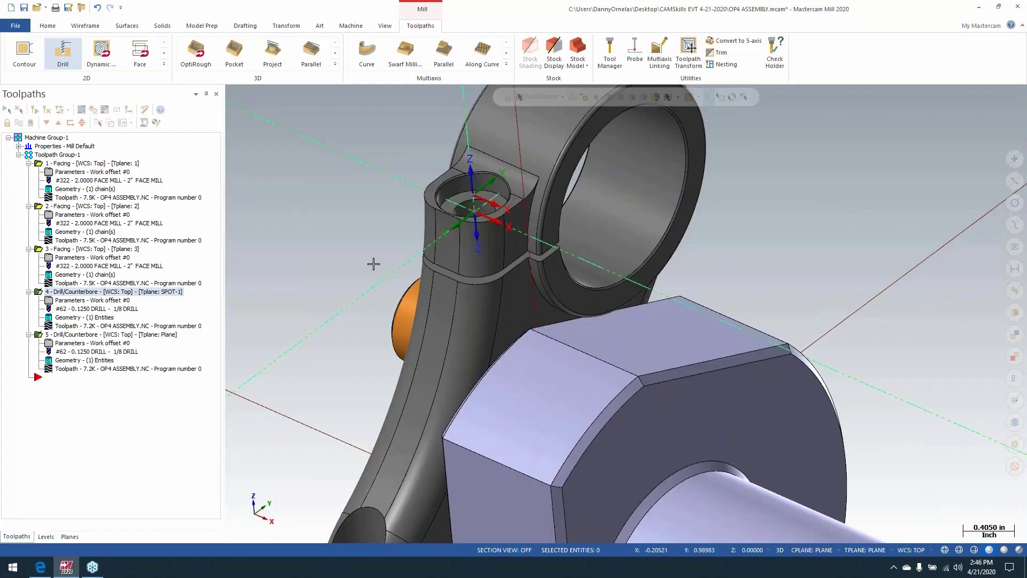
{"action": "scroll", "coordinate": [373, 263], "scroll_direction": "down", "scroll_amount": 5}
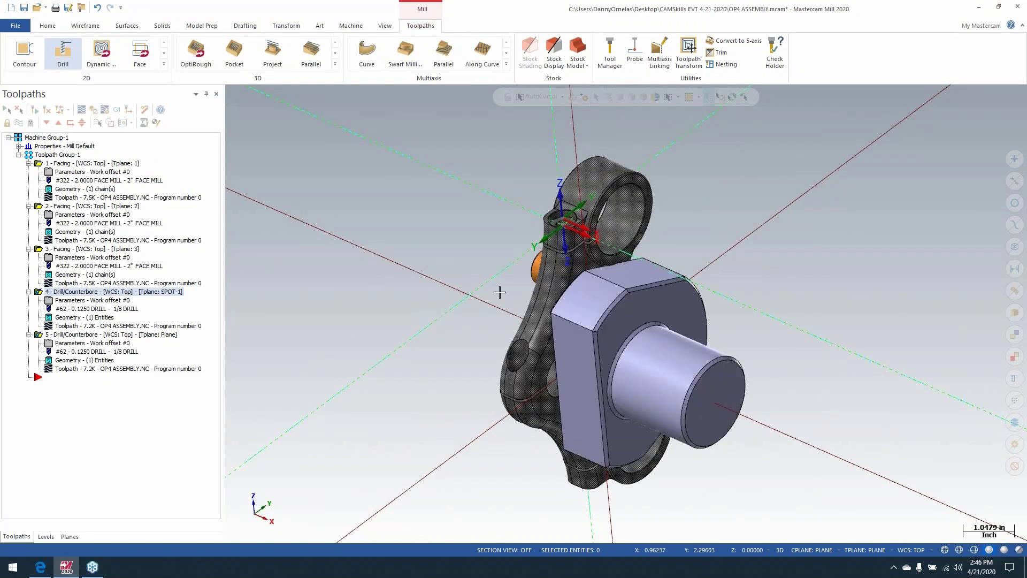
Open Part1.SLDPRT from the recent documents in place of the OP4 assembly.
{"action": "mouse_move", "coordinate": [377, 292]}
{"action": "middle_mouse_down"}
{"action": "mouse_move", "coordinate": [424, 367]}
{"action": "mouse_move", "coordinate": [408, 280]}
{"action": "middle_mouse_up"}
{"action": "scroll", "coordinate": [409, 280], "scroll_direction": "up", "scroll_amount": 1}
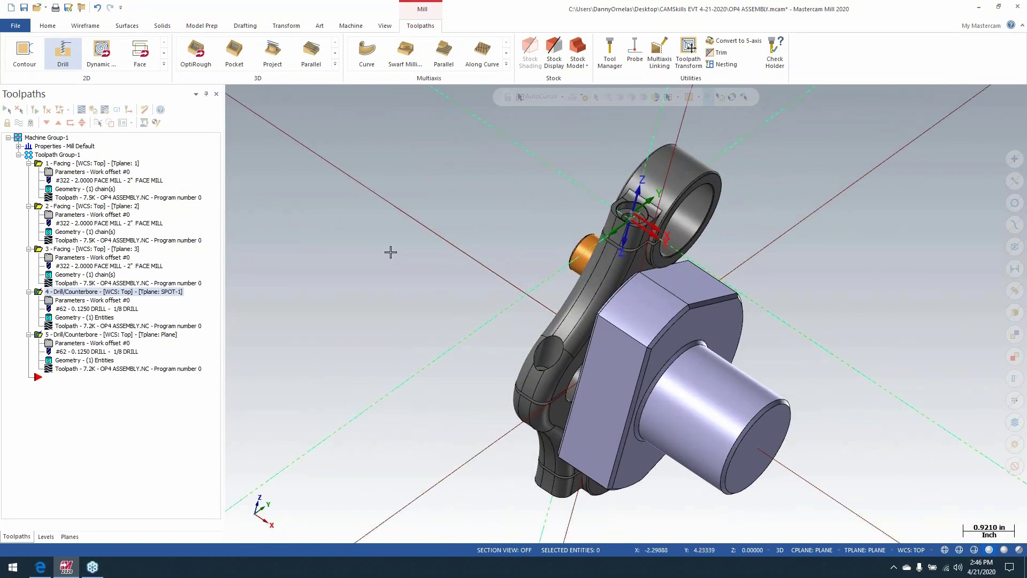
{"action": "middle_click_drag", "start_coordinate": [388, 276], "coordinate": [361, 270]}
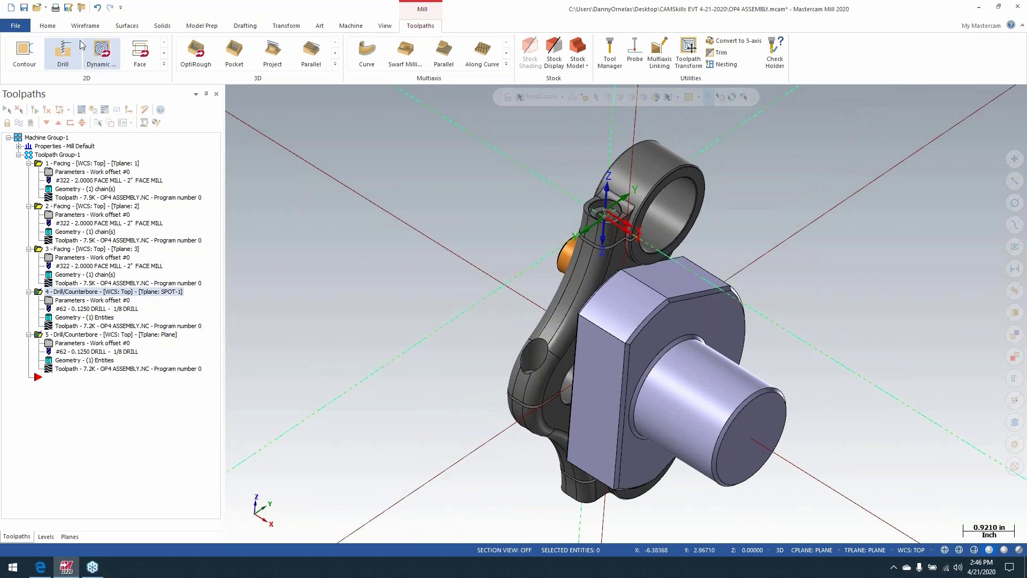
{"action": "left_click", "coordinate": [46, 8]}
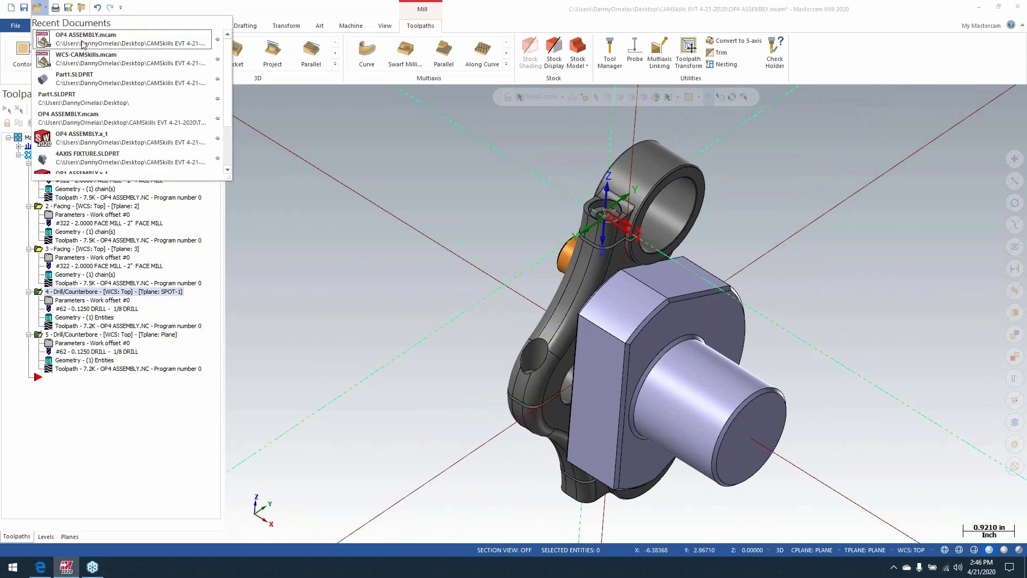
{"action": "left_click", "coordinate": [92, 76]}
{"action": "left_click", "coordinate": [544, 304]}
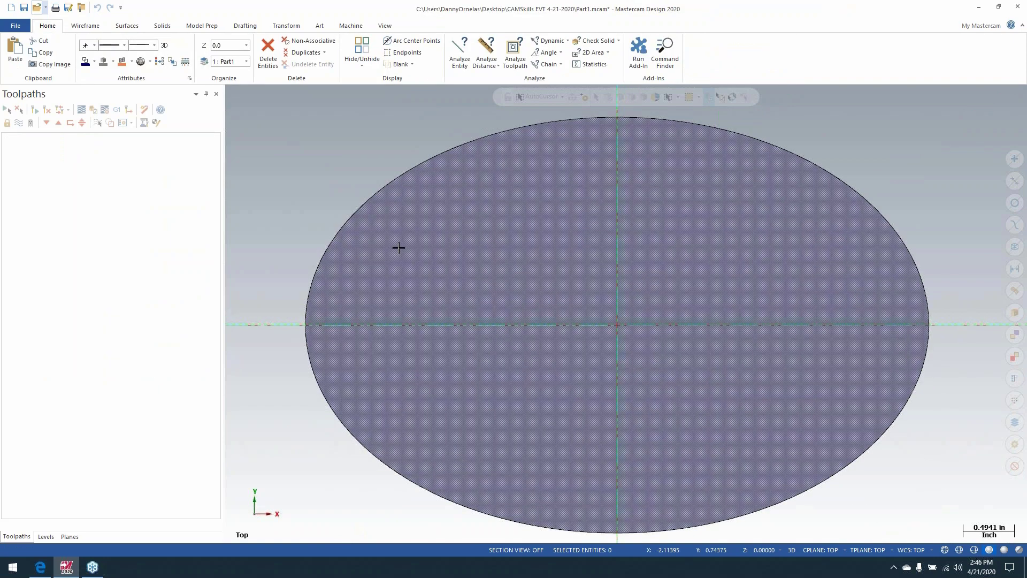
Examine the tapered round part and its curved side recess from several angles.
{"action": "key", "text": "alt+7"}
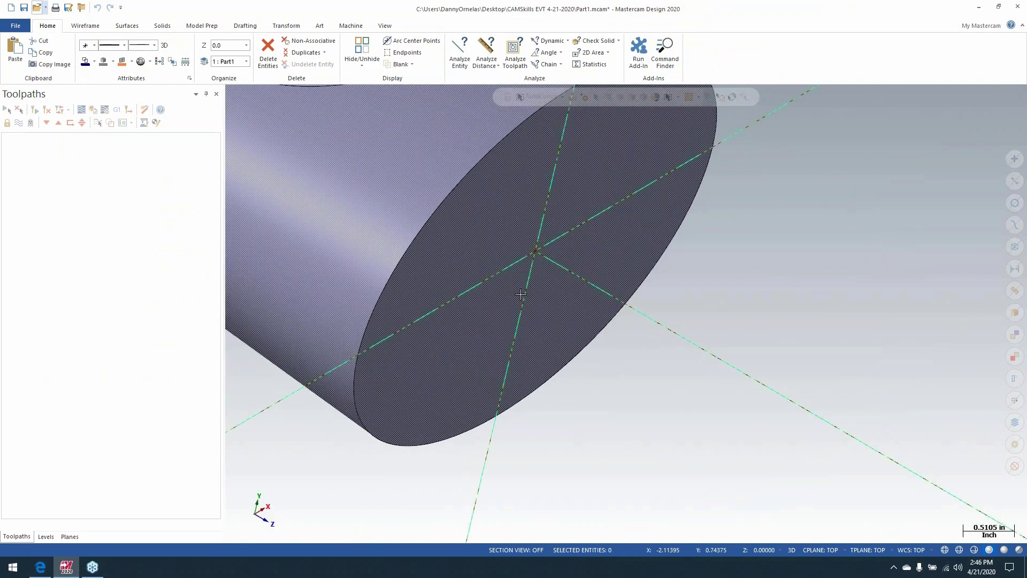
{"action": "key", "text": "alt+F1"}
{"action": "scroll", "coordinate": [518, 294], "scroll_direction": "down", "scroll_amount": 2}
{"action": "mouse_move", "coordinate": [392, 309]}
{"action": "middle_mouse_down"}
{"action": "mouse_move", "coordinate": [503, 252]}
{"action": "mouse_move", "coordinate": [435, 288]}
{"action": "mouse_move", "coordinate": [416, 339]}
{"action": "mouse_move", "coordinate": [429, 348]}
{"action": "mouse_move", "coordinate": [428, 303]}
{"action": "mouse_move", "coordinate": [371, 224]}
{"action": "mouse_move", "coordinate": [390, 287]}
{"action": "mouse_move", "coordinate": [519, 266]}
{"action": "mouse_move", "coordinate": [496, 291]}
{"action": "mouse_move", "coordinate": [488, 275]}
{"action": "mouse_move", "coordinate": [461, 265]}
{"action": "mouse_move", "coordinate": [489, 365]}
{"action": "mouse_move", "coordinate": [474, 390]}
{"action": "mouse_move", "coordinate": [427, 351]}
{"action": "mouse_move", "coordinate": [510, 260]}
{"action": "middle_mouse_up"}
{"action": "scroll", "coordinate": [507, 257], "scroll_direction": "up", "scroll_amount": 2}
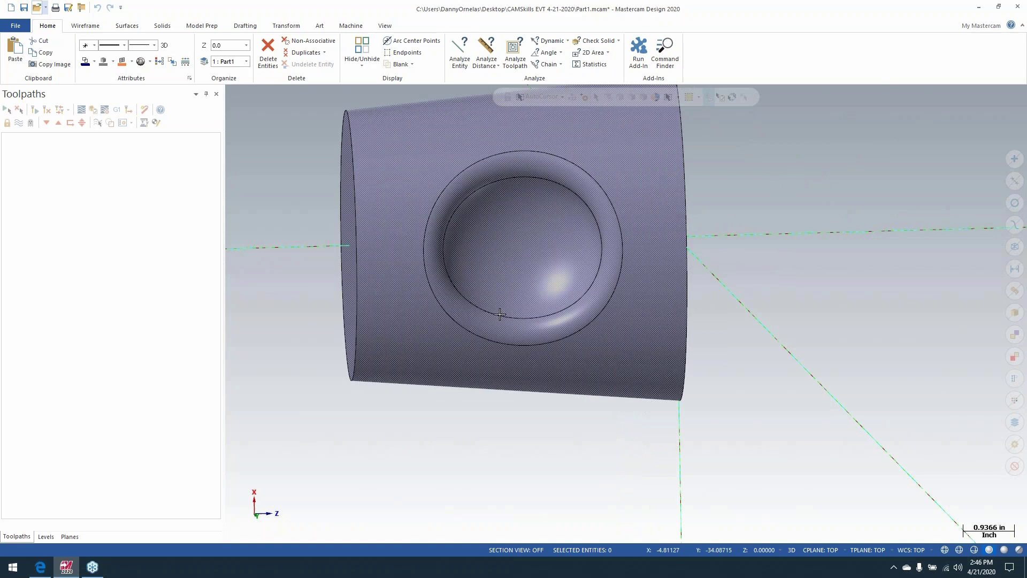
{"action": "middle_click_drag", "start_coordinate": [499, 313], "coordinate": [372, 210]}
{"action": "left_click", "coordinate": [69, 538]}
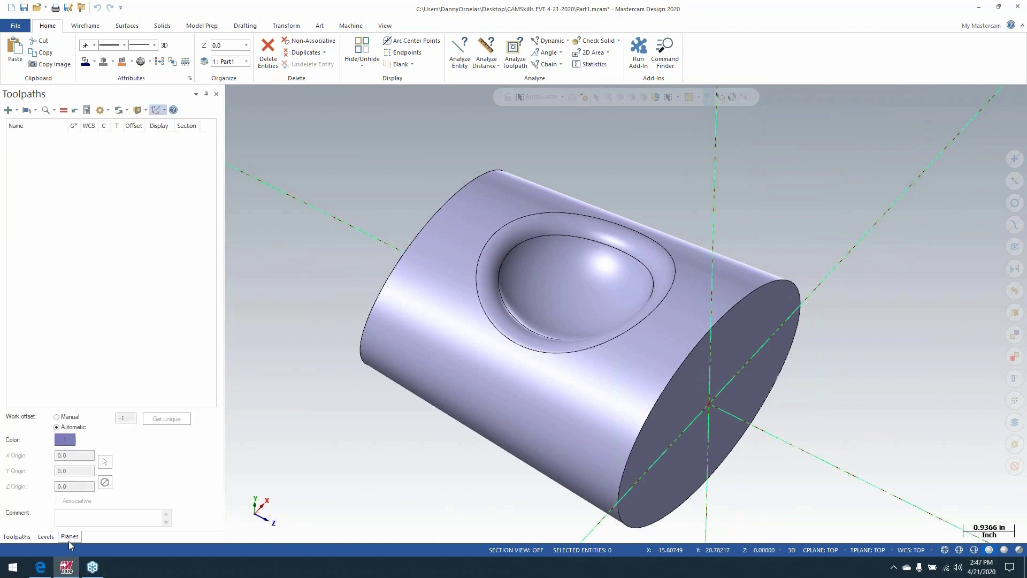
{"action": "left_click", "coordinate": [10, 110]}
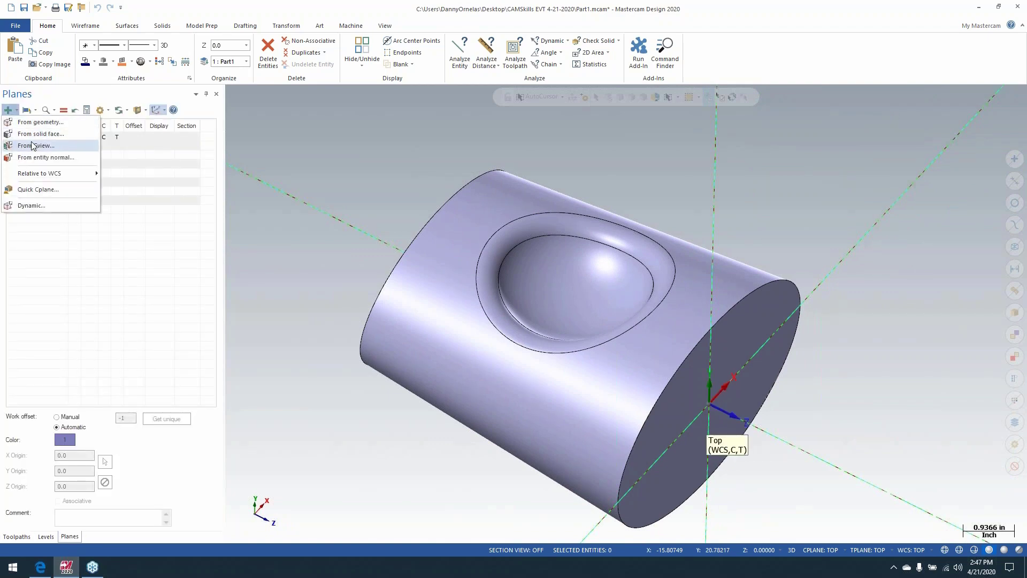
{"action": "left_click", "coordinate": [40, 134]}
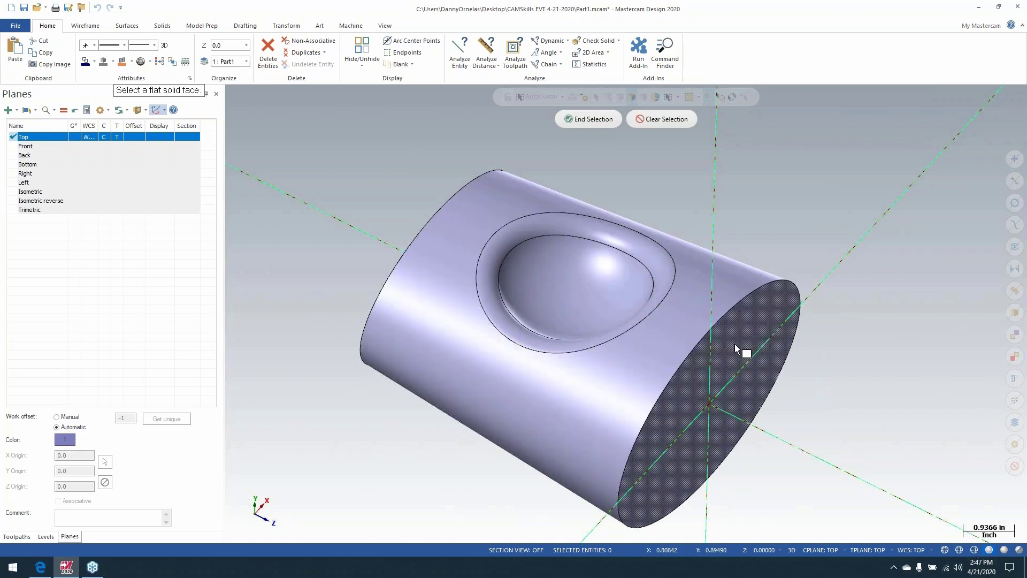
{"action": "mouse_move", "coordinate": [298, 236]}
{"action": "middle_mouse_down"}
{"action": "mouse_move", "coordinate": [387, 273]}
{"action": "mouse_move", "coordinate": [323, 272]}
{"action": "mouse_move", "coordinate": [288, 244]}
{"action": "middle_mouse_up"}
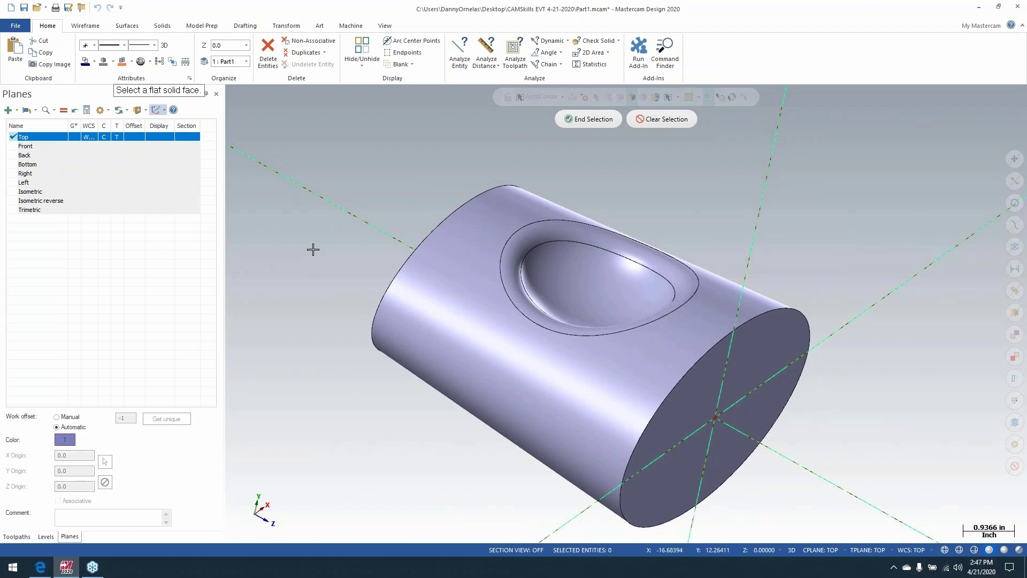
{"action": "key", "text": "Escape"}
{"action": "mouse_move", "coordinate": [362, 249]}
{"action": "middle_mouse_down"}
{"action": "mouse_move", "coordinate": [333, 259]}
{"action": "mouse_move", "coordinate": [340, 254]}
{"action": "middle_mouse_up"}
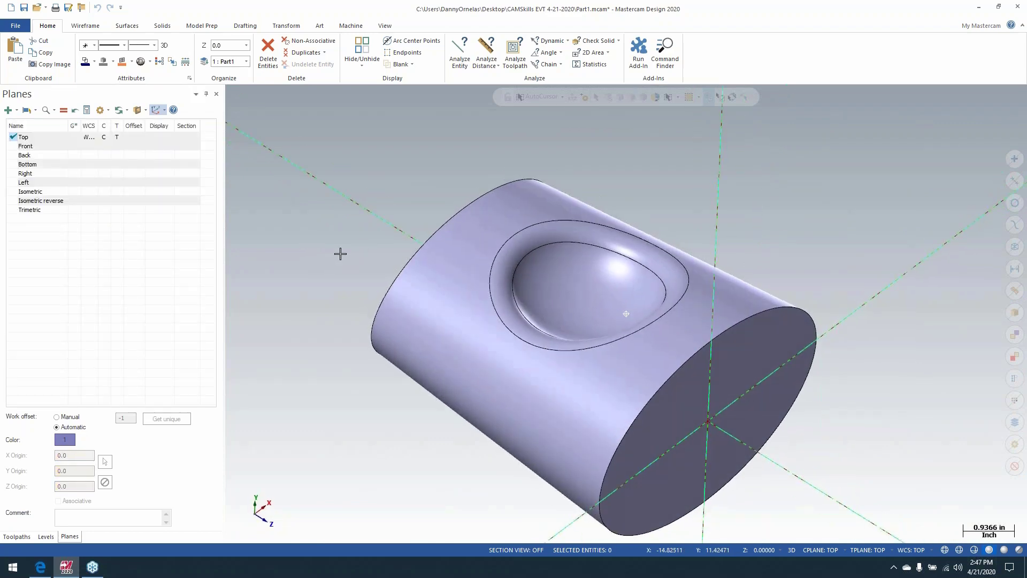
Create three dynamic points around the inner edge of the recess on the tapered part.
{"action": "left_click", "coordinate": [86, 26]}
{"action": "left_click", "coordinate": [19, 51]}
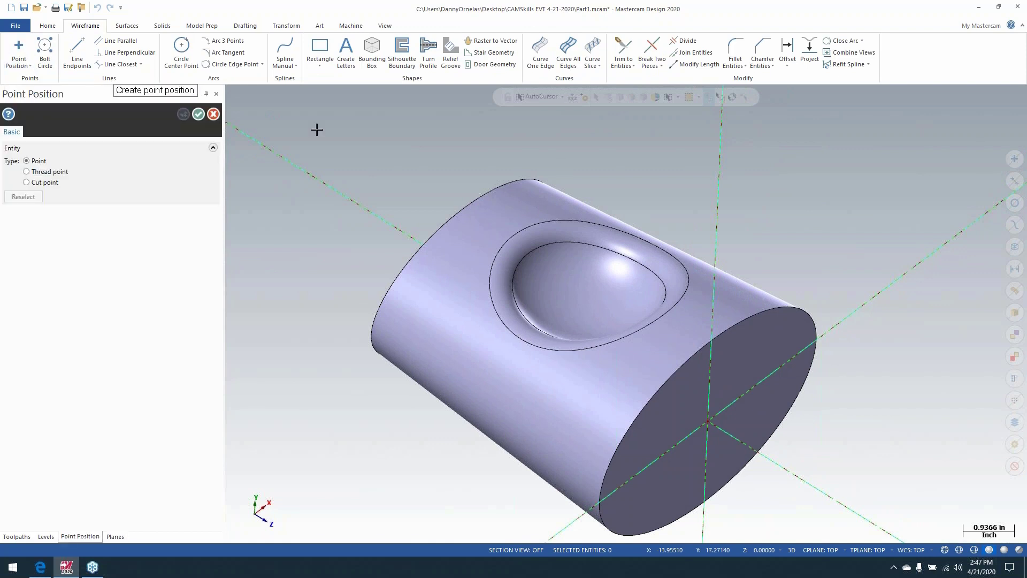
{"action": "key", "text": "Escape"}
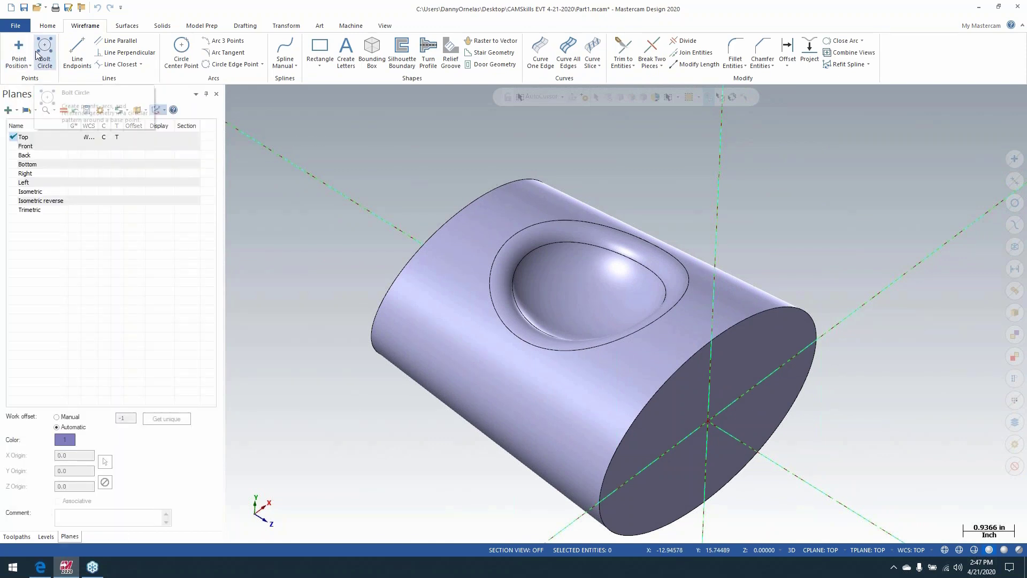
{"action": "left_click", "coordinate": [31, 65]}
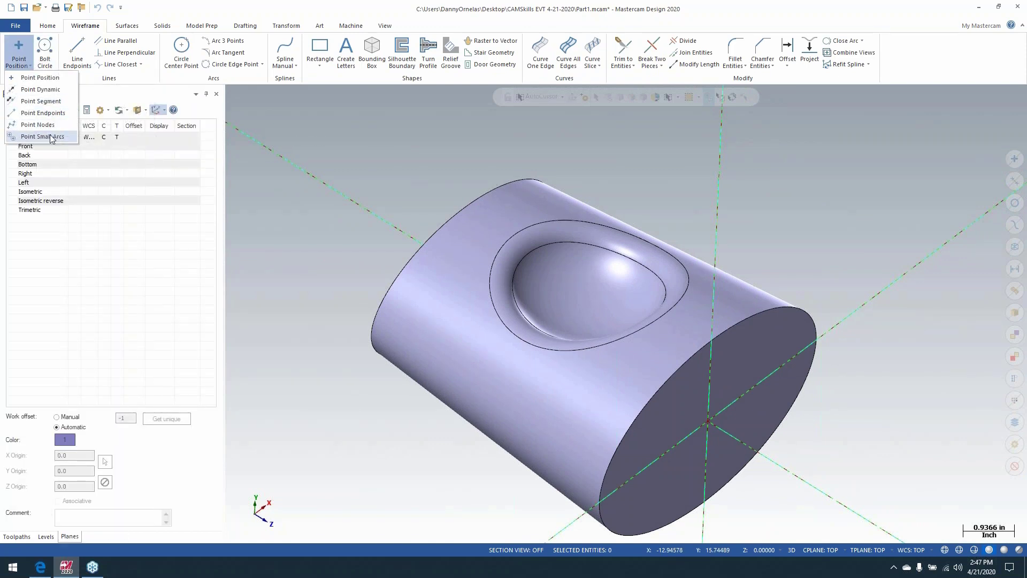
{"action": "left_click", "coordinate": [42, 90]}
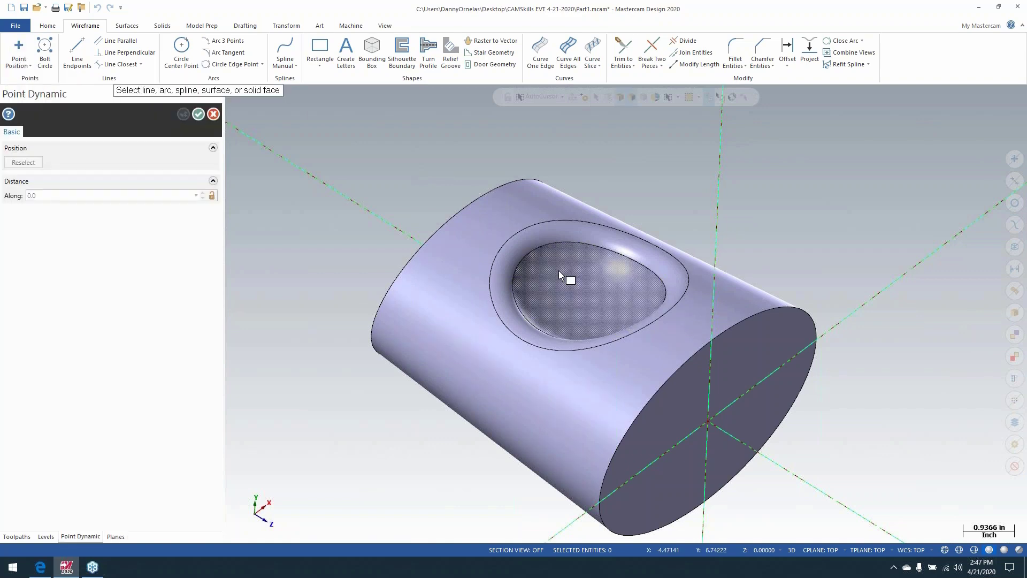
{"action": "left_click", "coordinate": [559, 234]}
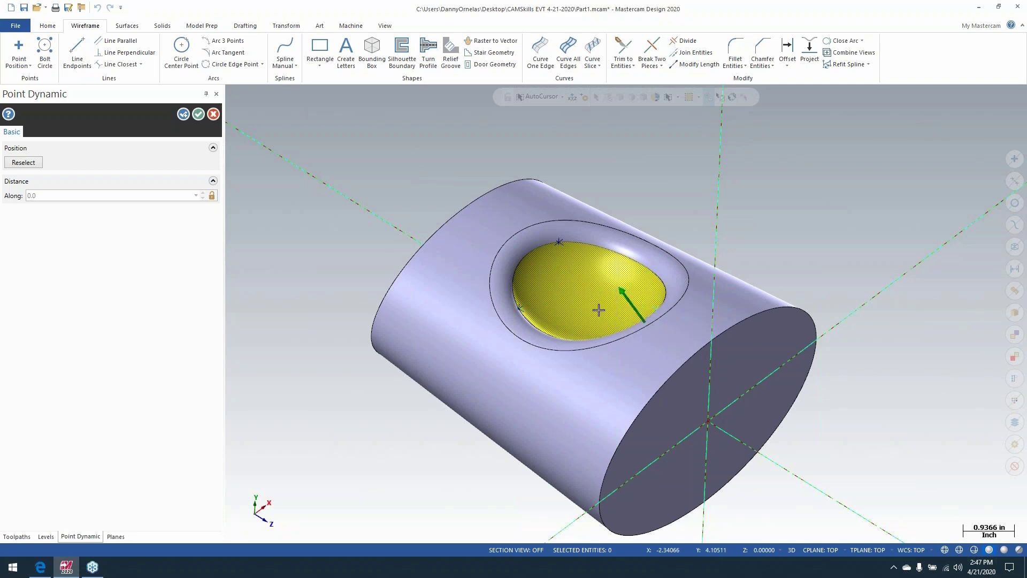
{"action": "left_click", "coordinate": [198, 114]}
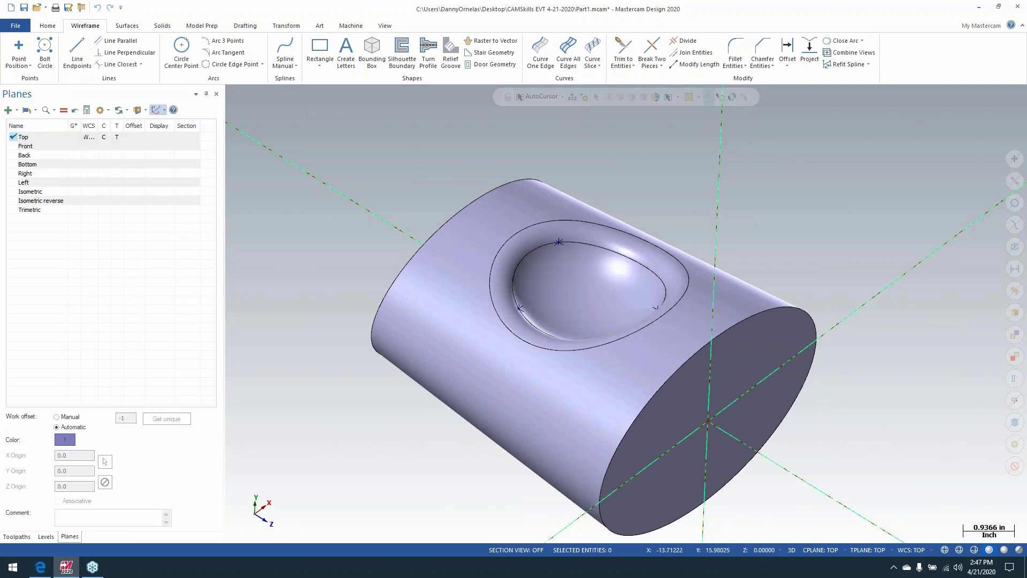
Try to define a new plane from geometry through the three points on the recess edge.
{"action": "mouse_move", "coordinate": [423, 341]}
{"action": "middle_mouse_down"}
{"action": "mouse_move", "coordinate": [399, 291]}
{"action": "mouse_move", "coordinate": [395, 240]}
{"action": "mouse_move", "coordinate": [393, 249]}
{"action": "mouse_move", "coordinate": [342, 214]}
{"action": "middle_mouse_up"}
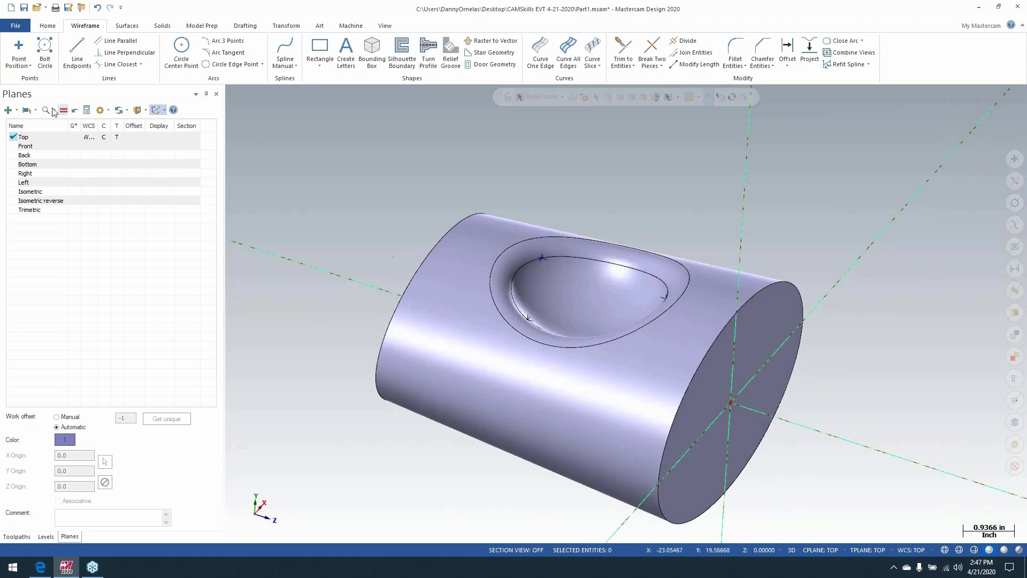
{"action": "left_click", "coordinate": [10, 110]}
{"action": "left_click", "coordinate": [25, 123]}
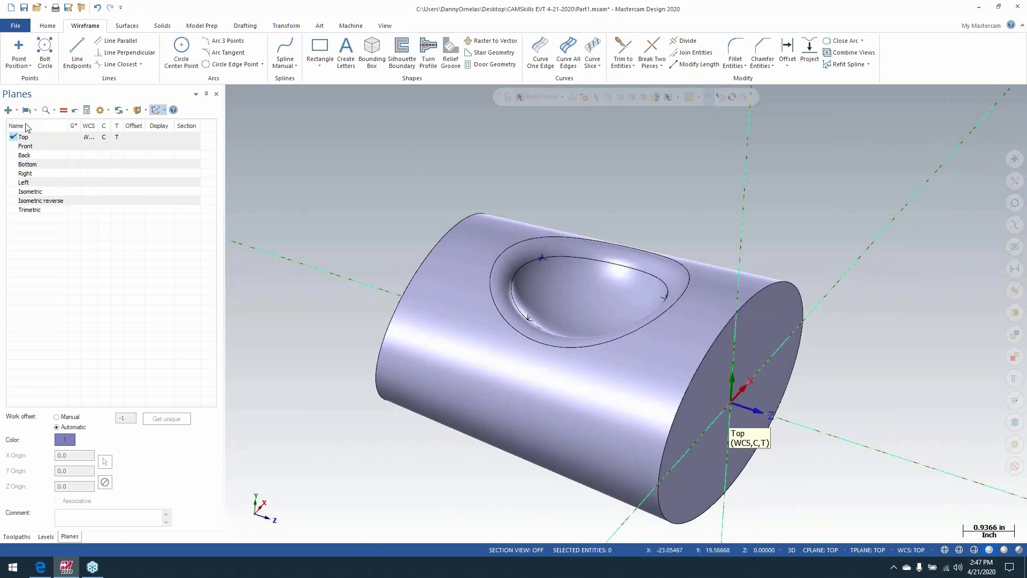
{"action": "left_click", "coordinate": [544, 259]}
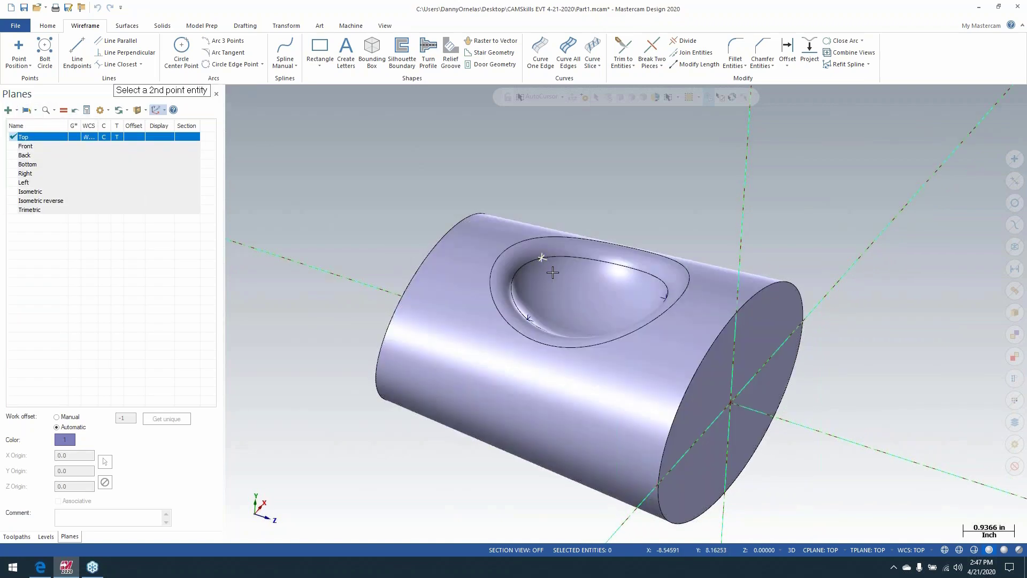
{"action": "left_click", "coordinate": [528, 318]}
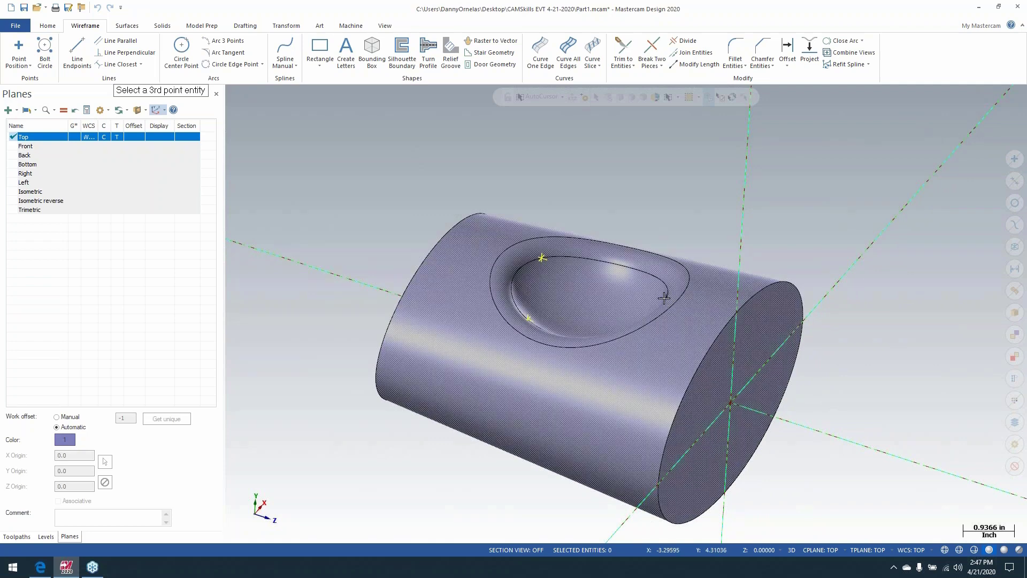
{"action": "middle_click_drag", "start_coordinate": [647, 225], "coordinate": [699, 252]}
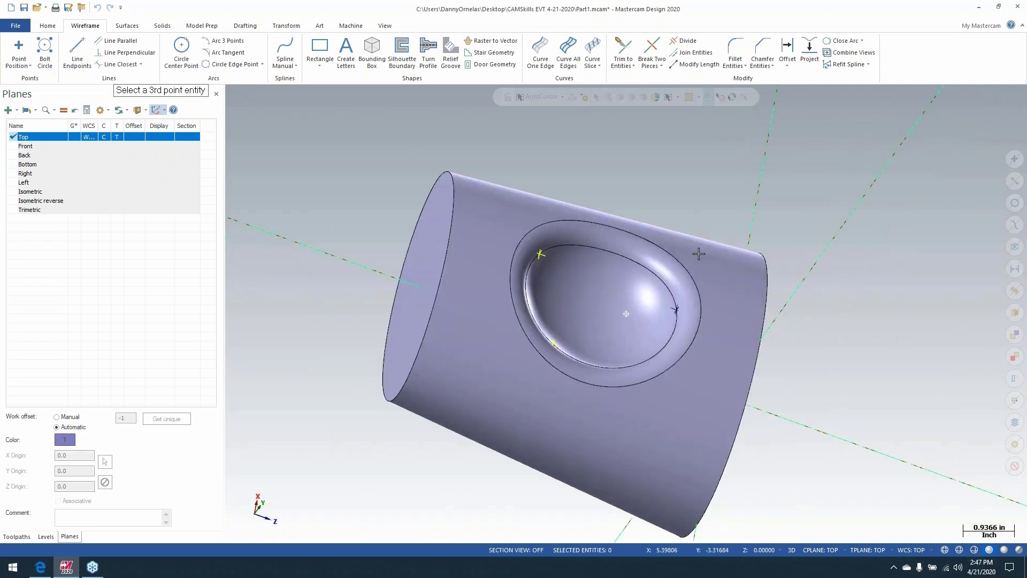
{"action": "left_click", "coordinate": [675, 309]}
Step through the candidate plane orientations up to plane 7 of 8.
{"action": "left_click_drag", "start_coordinate": [667, 208], "coordinate": [412, 108]}
{"action": "left_click", "coordinate": [450, 140]}
{"action": "left_click", "coordinate": [450, 140]}
{"action": "left_click", "coordinate": [449, 138]}
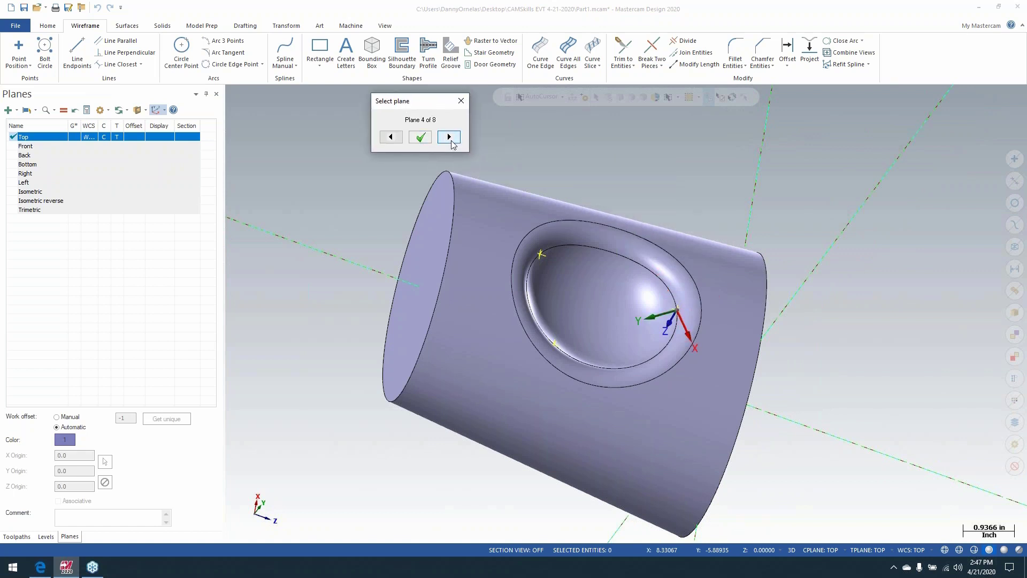
{"action": "left_click", "coordinate": [449, 138]}
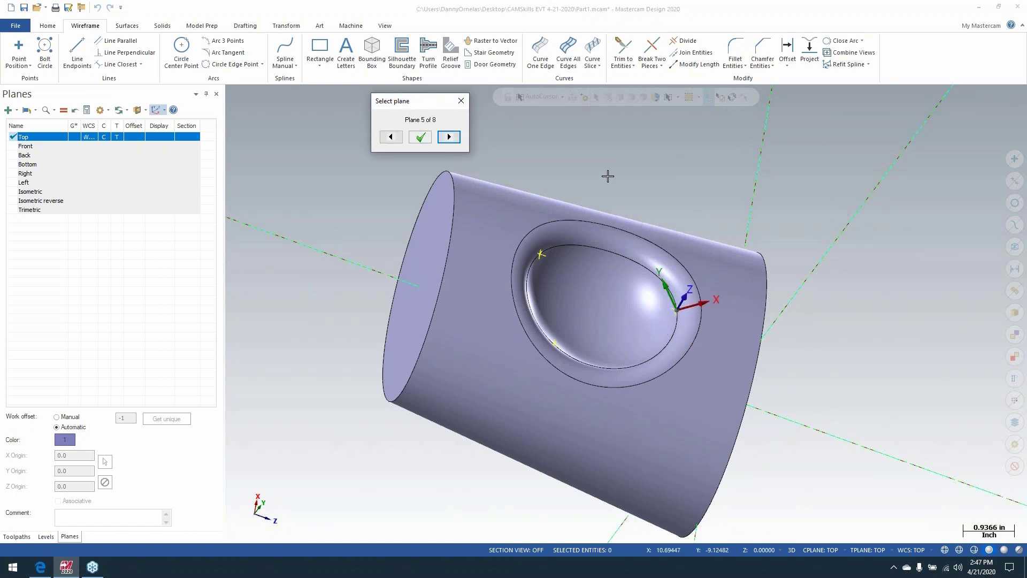
{"action": "middle_click_drag", "start_coordinate": [608, 177], "coordinate": [506, 147]}
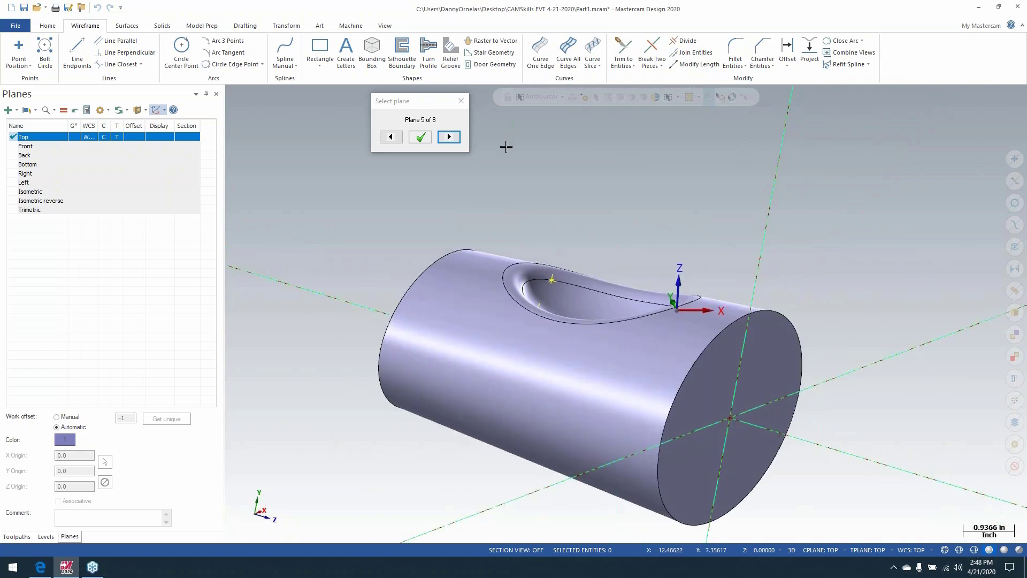
{"action": "left_click", "coordinate": [449, 138]}
{"action": "left_click", "coordinate": [449, 137]}
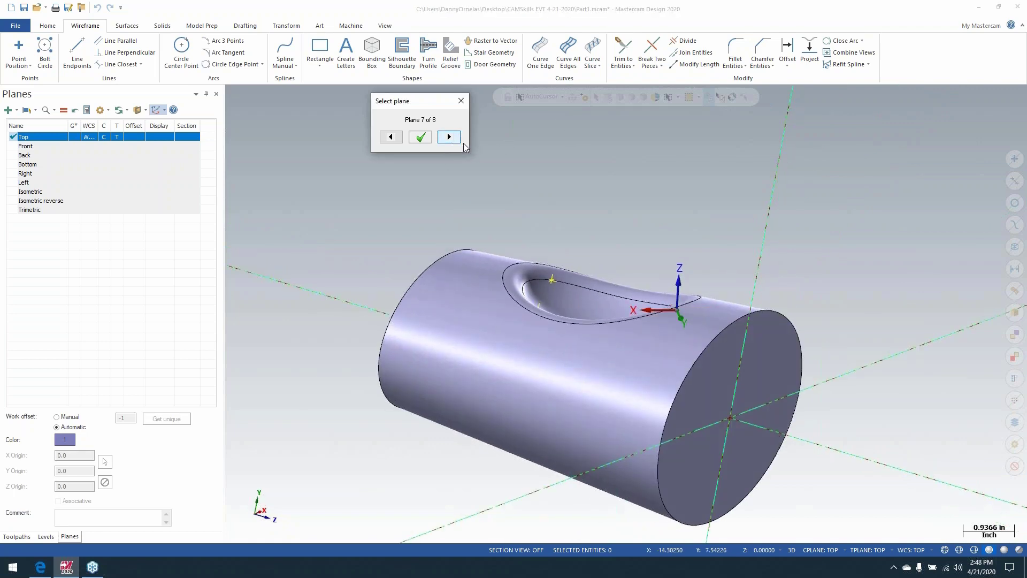
Cancel the new plane and delete all three points from the recess edge.
{"action": "left_click", "coordinate": [461, 101]}
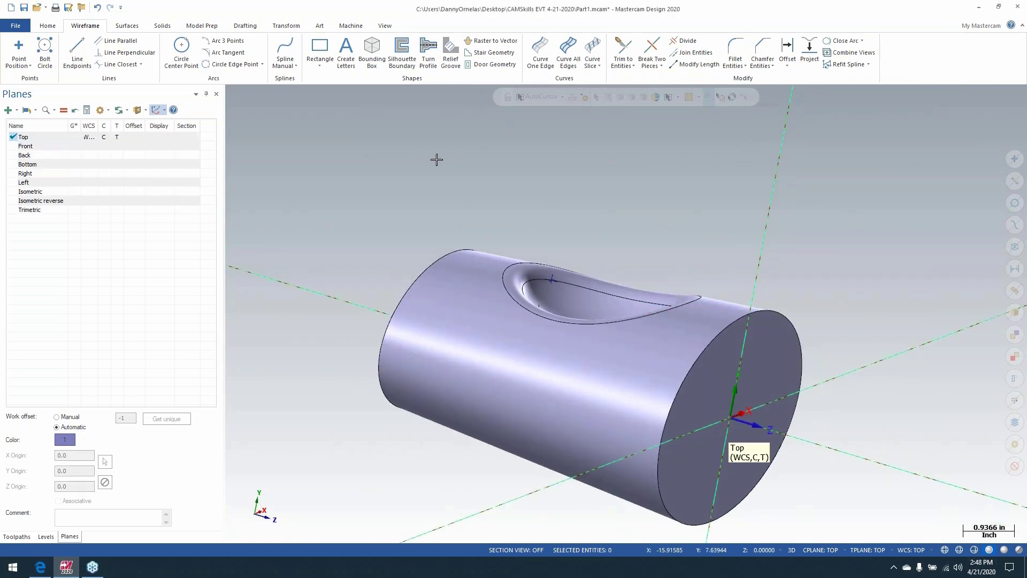
{"action": "left_click", "coordinate": [1013, 158]}
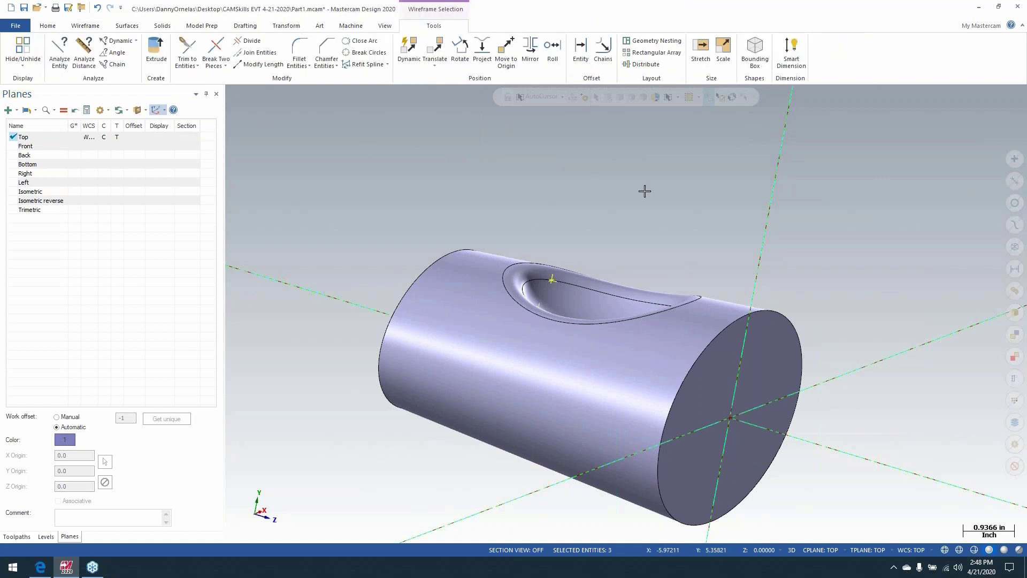
{"action": "key", "text": "Escape"}
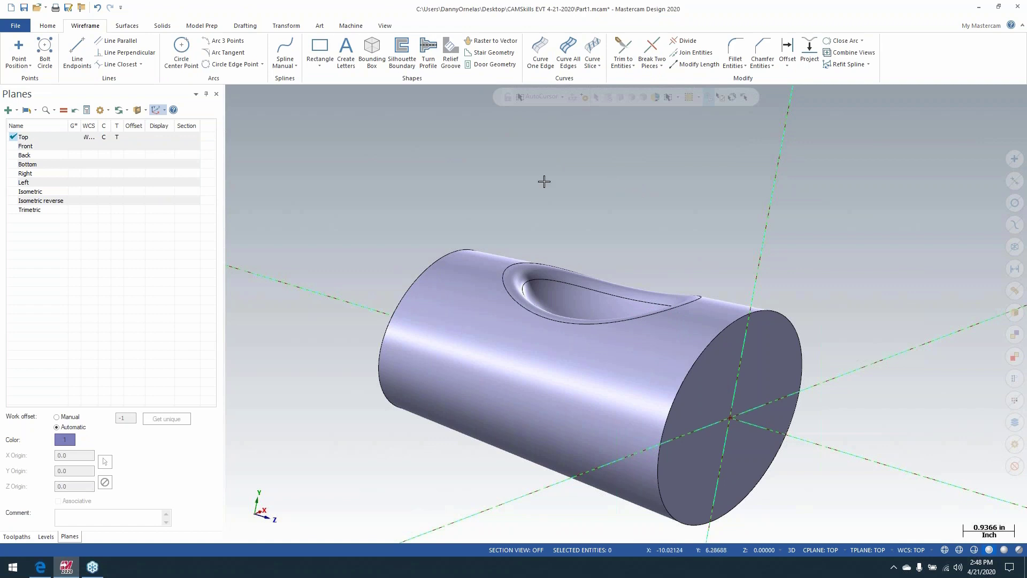
Switch the view, construction plane and tool plane to Right so the recess is seen in profile.
{"action": "mouse_move", "coordinate": [554, 174]}
{"action": "middle_mouse_down"}
{"action": "mouse_move", "coordinate": [608, 184]}
{"action": "mouse_move", "coordinate": [596, 236]}
{"action": "mouse_move", "coordinate": [592, 208]}
{"action": "middle_mouse_up"}
{"action": "right_click", "coordinate": [498, 195]}
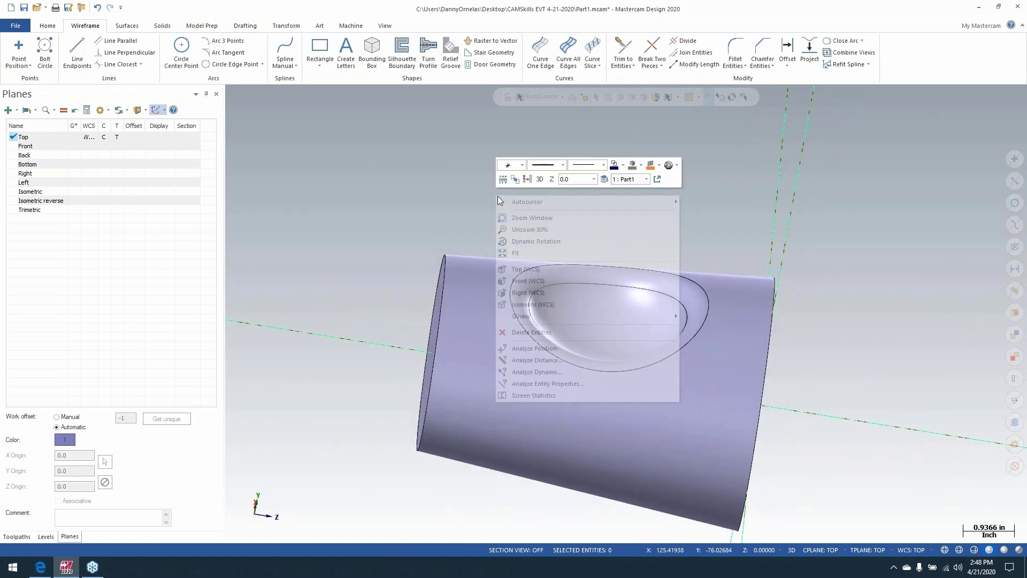
{"action": "left_click", "coordinate": [529, 281]}
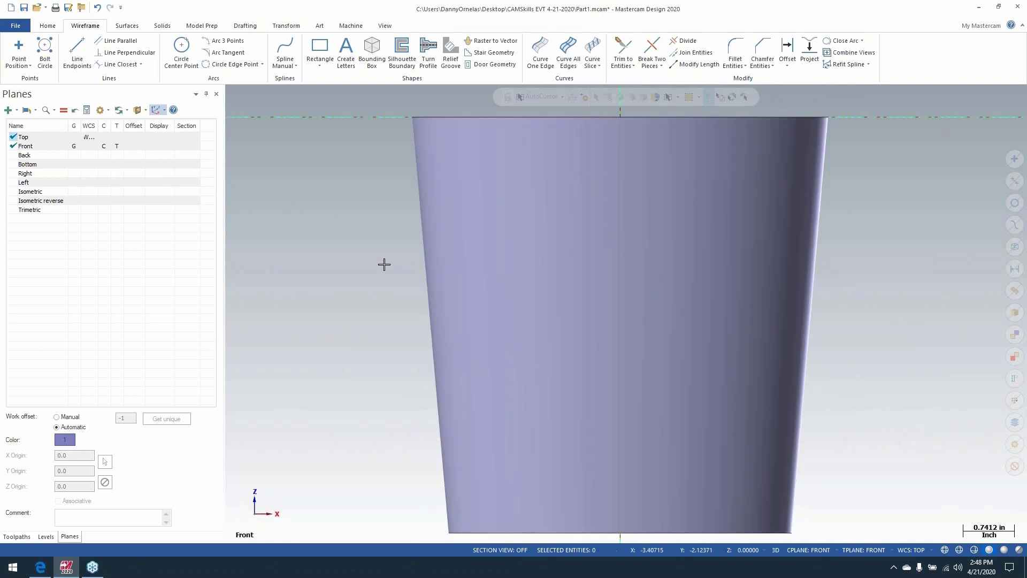
{"action": "right_click", "coordinate": [383, 264]}
{"action": "left_click", "coordinate": [396, 351]}
{"action": "key", "text": "alt+5"}
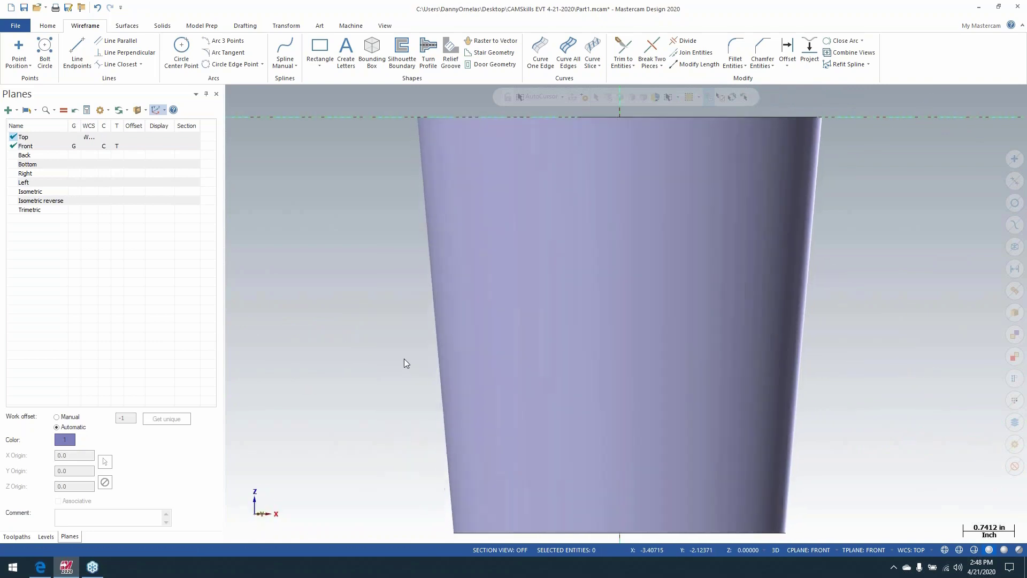
{"action": "scroll", "coordinate": [424, 331], "scroll_direction": "down", "scroll_amount": 2}
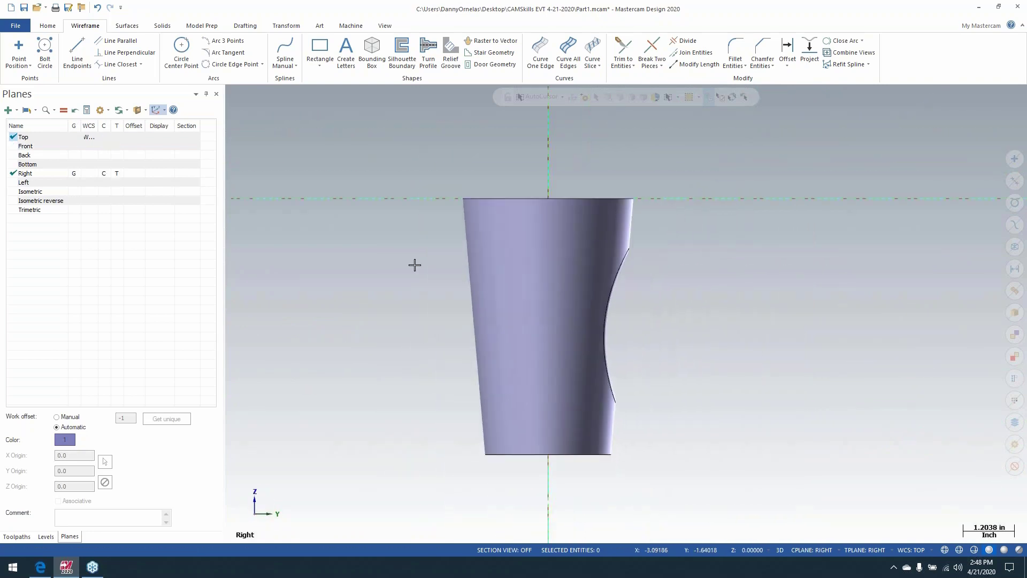
Set the wireframe color for new geometry to red.
{"action": "right_click", "coordinate": [686, 152]}
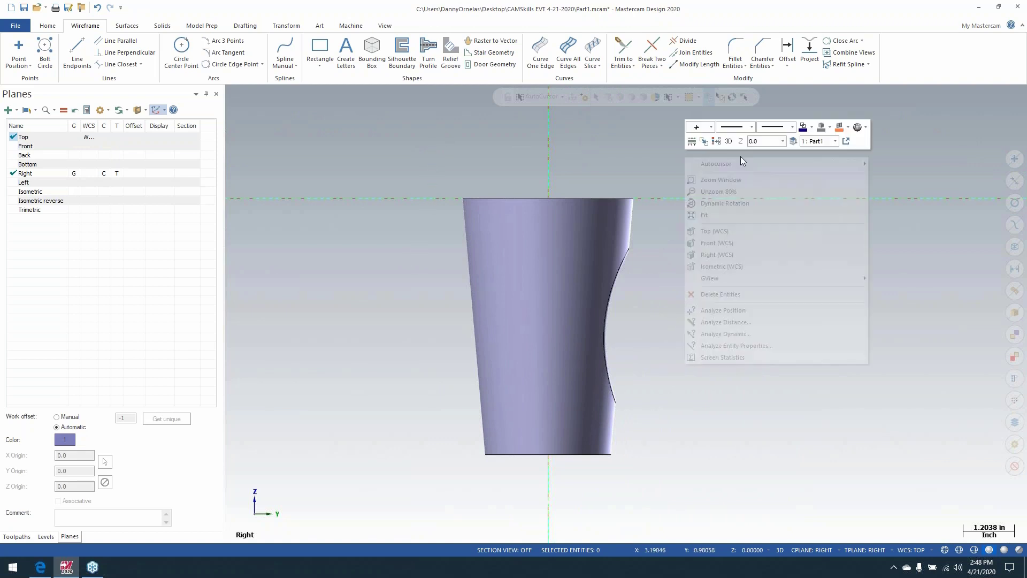
{"action": "left_click", "coordinate": [812, 127]}
{"action": "left_click", "coordinate": [816, 154]}
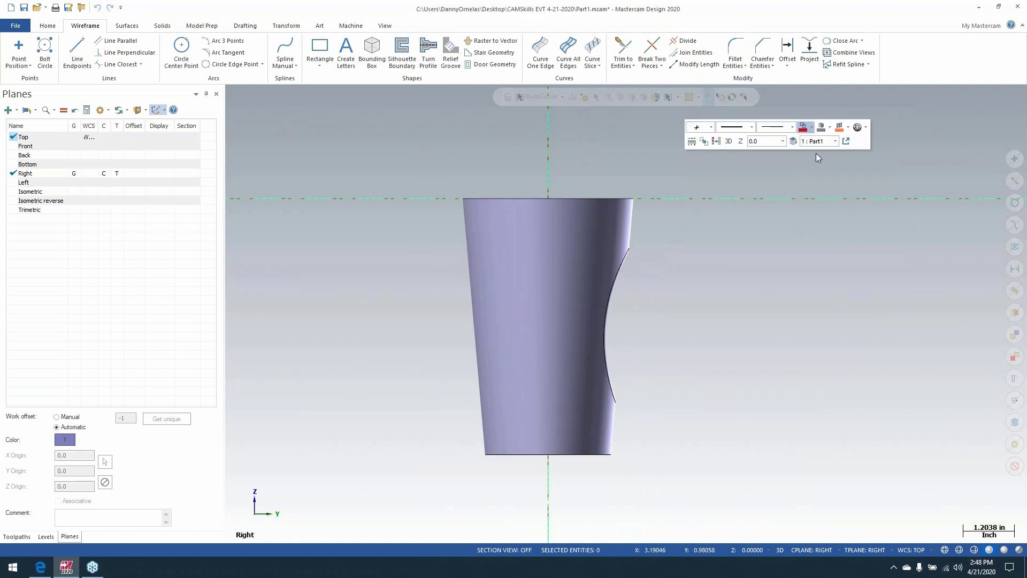
Set the line width to the thickest option and create a silhouette boundary of the whole tapered part.
{"action": "right_click", "coordinate": [790, 156]}
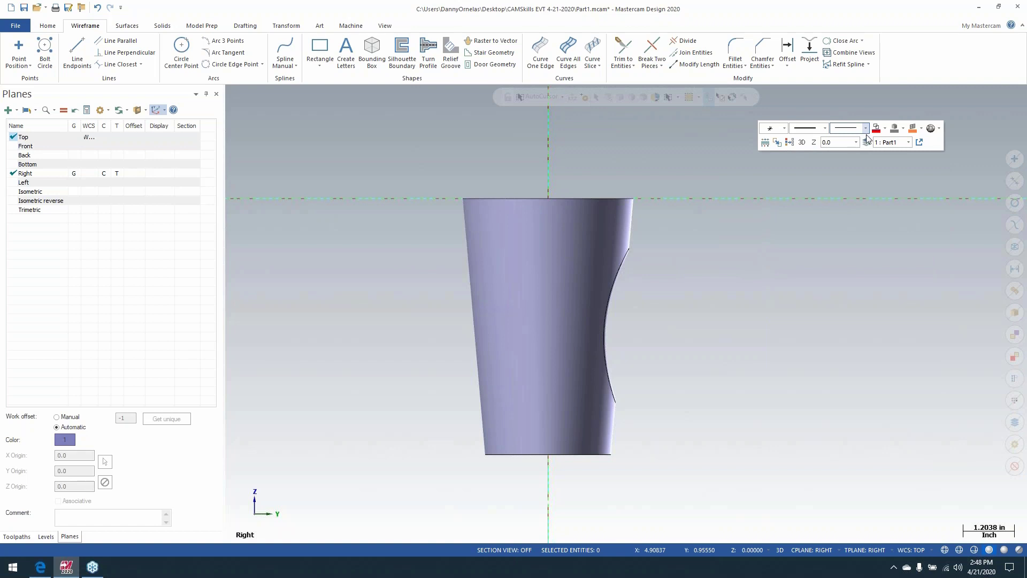
{"action": "left_click", "coordinate": [865, 129]}
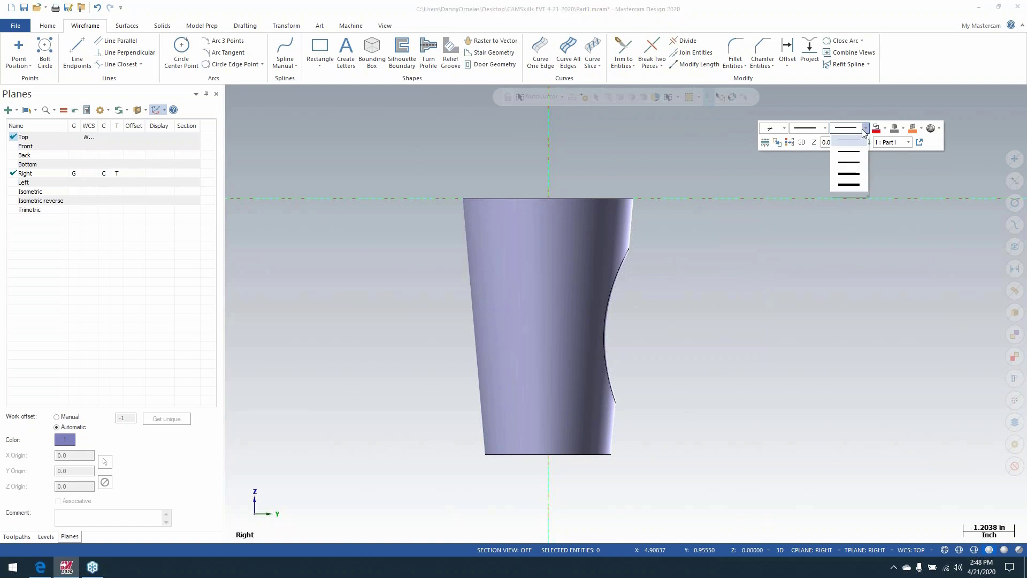
{"action": "left_click", "coordinate": [846, 188]}
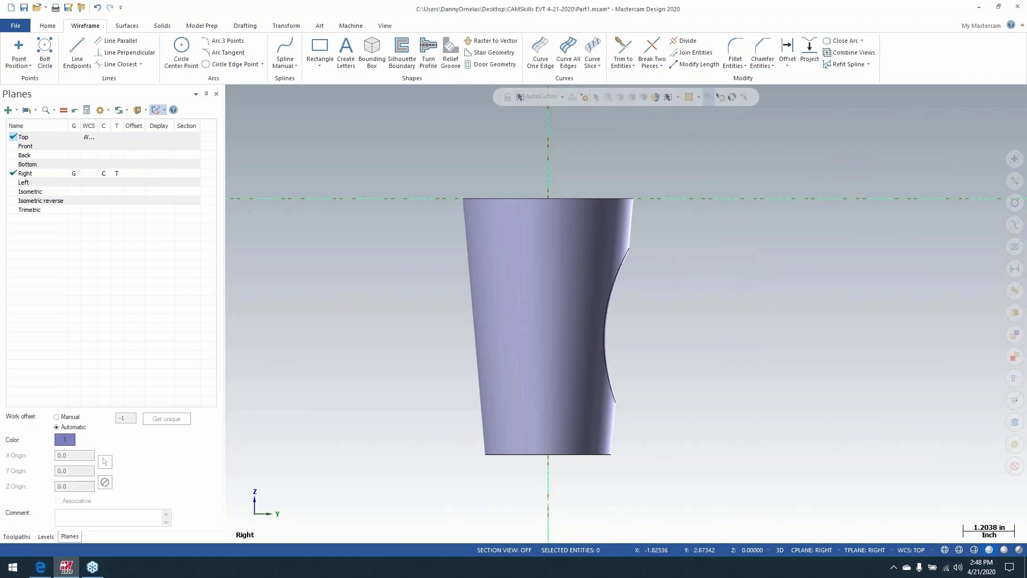
{"action": "left_click", "coordinate": [402, 53]}
{"action": "right_click", "coordinate": [398, 155]}
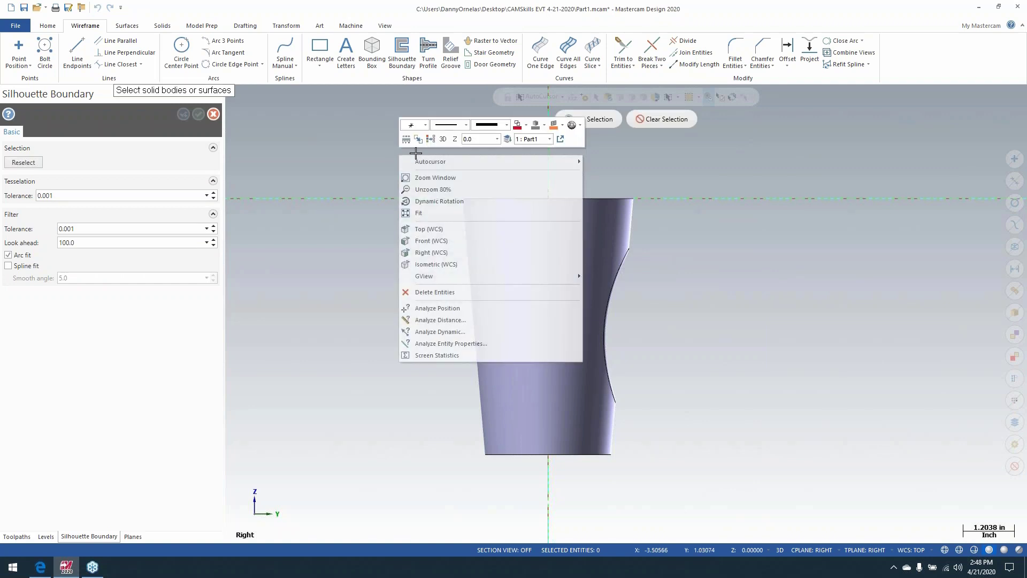
{"action": "left_click", "coordinate": [397, 162]}
{"action": "left_click_drag", "start_coordinate": [397, 162], "coordinate": [695, 486]}
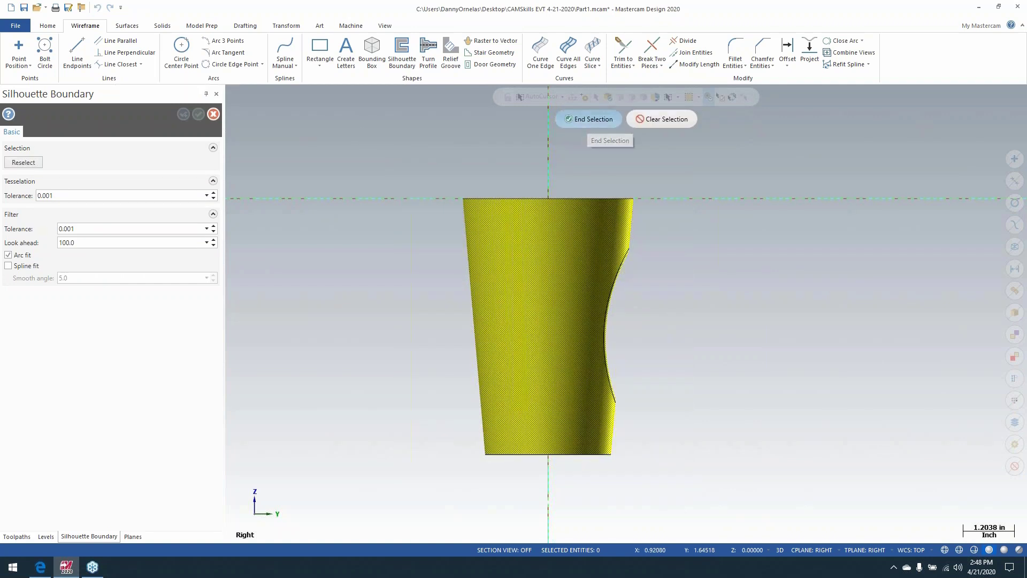
{"action": "left_click", "coordinate": [588, 119]}
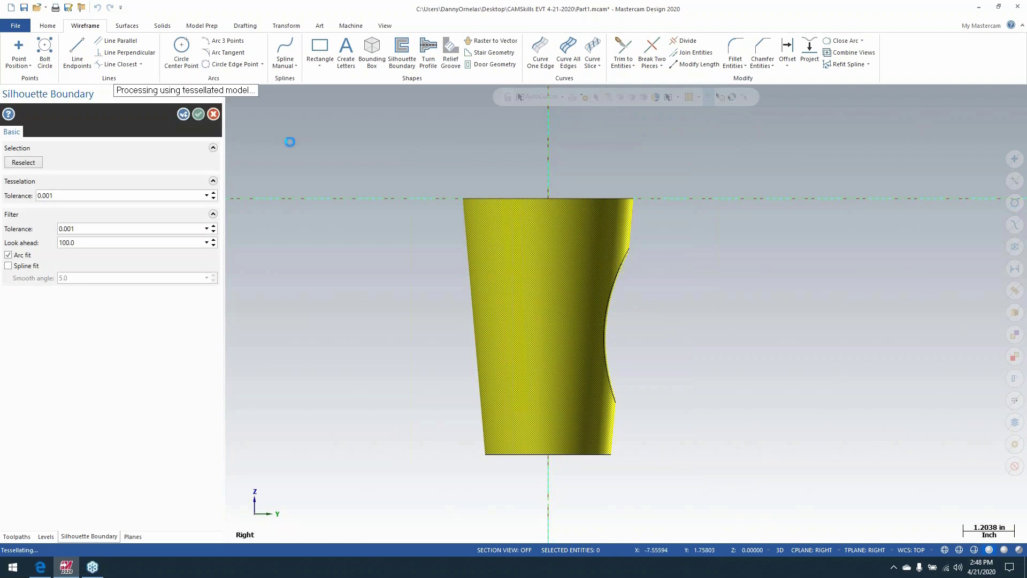
{"action": "double_click", "coordinate": [470, 201]}
{"action": "key", "text": "Escape"}
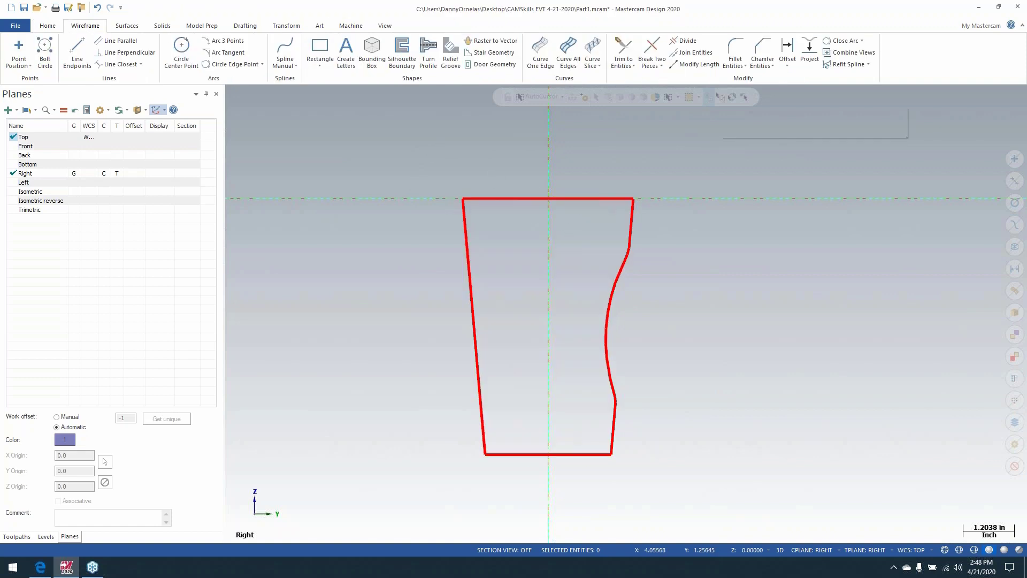
Set the wireframe color to blue and draw a line joining the two ends of the recess curve.
{"action": "right_click", "coordinate": [720, 143]}
{"action": "left_click", "coordinate": [847, 115]}
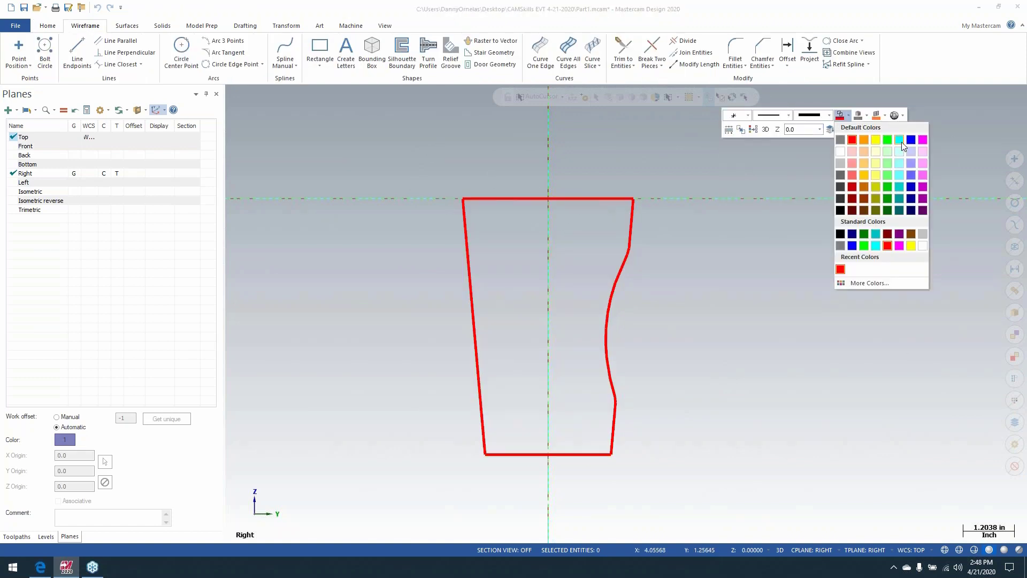
{"action": "left_click", "coordinate": [911, 140]}
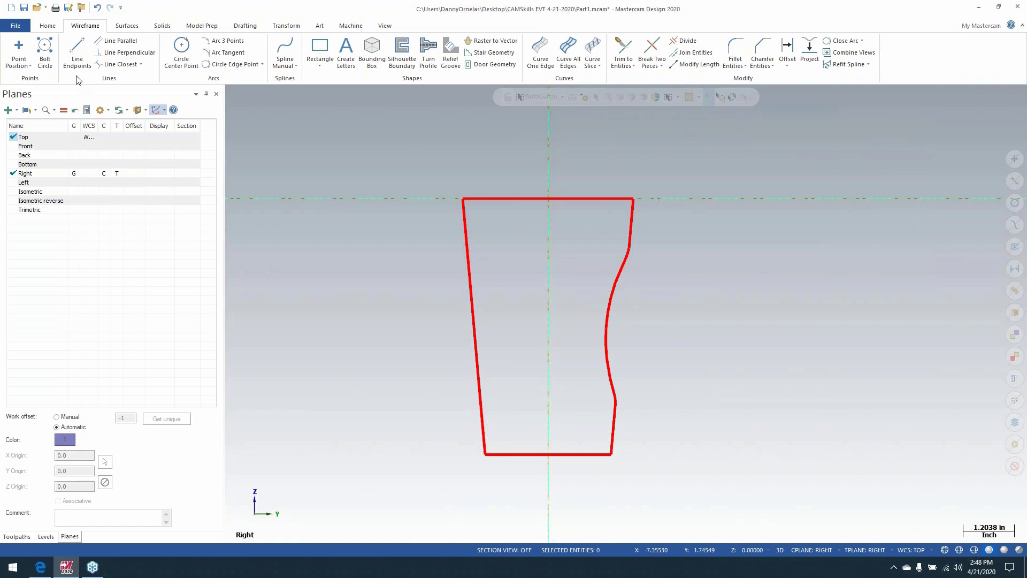
{"action": "left_click", "coordinate": [77, 53]}
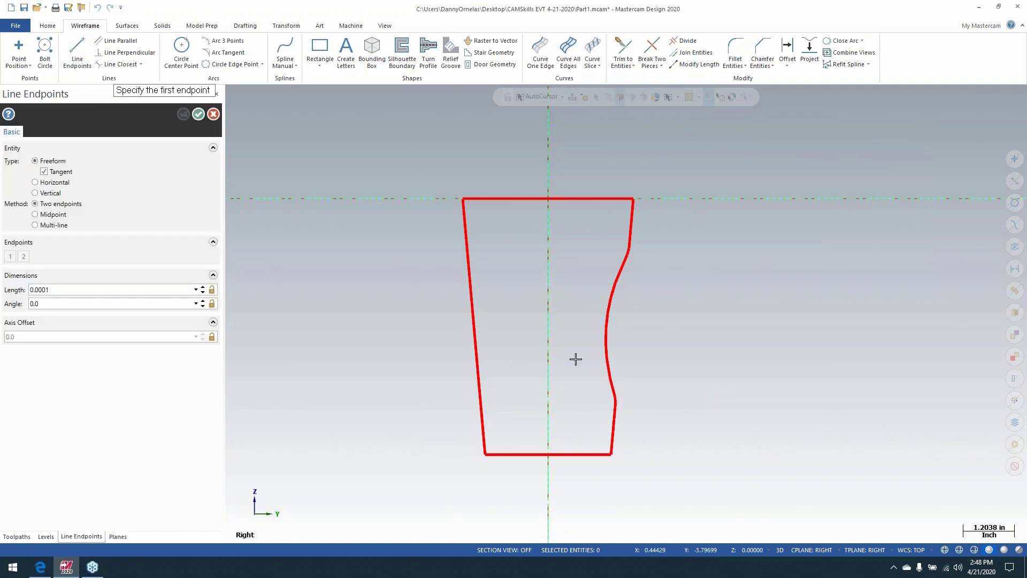
{"action": "left_click", "coordinate": [629, 249]}
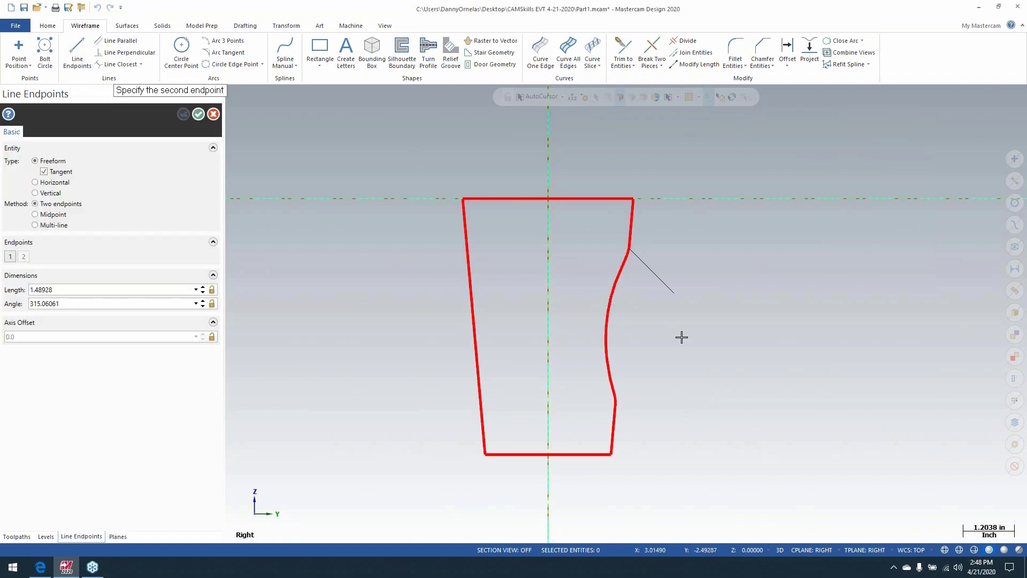
{"action": "left_click", "coordinate": [615, 399]}
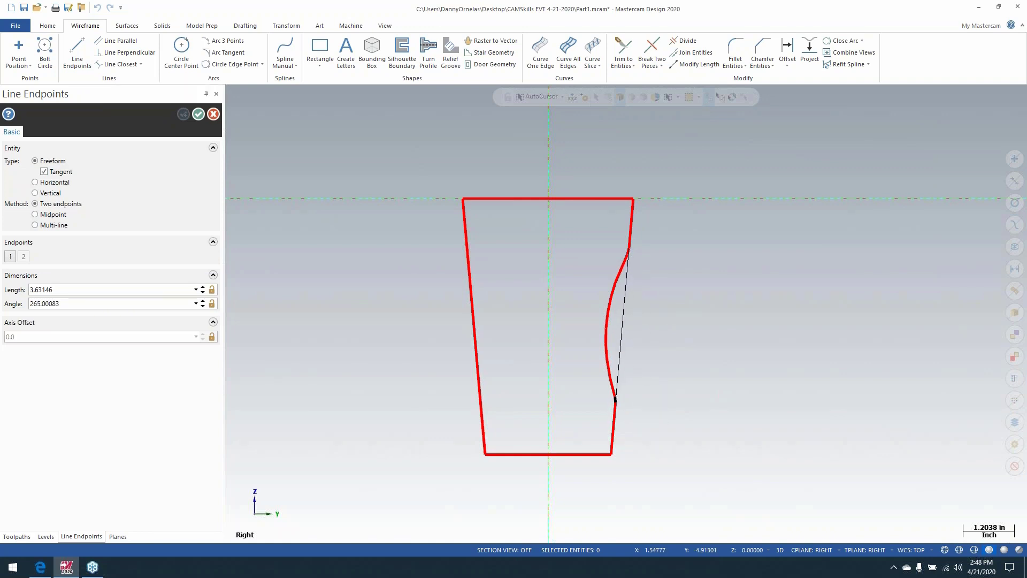
{"action": "left_click", "coordinate": [197, 115]}
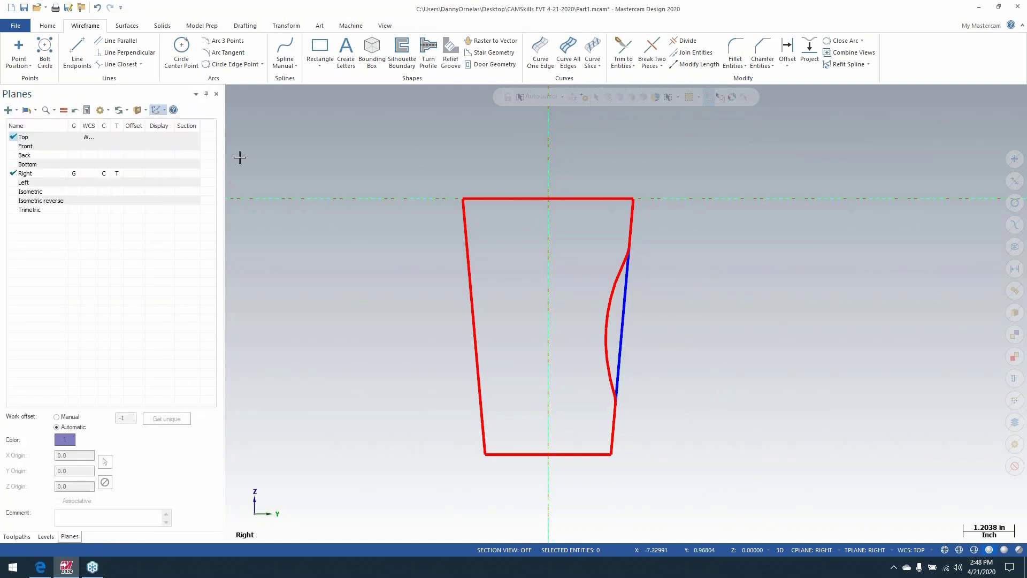
Draw a line about 1.43 in long perpendicular to the blue line from its midpoint into the part, and restore the shaded display.
{"action": "left_click", "coordinate": [128, 53]}
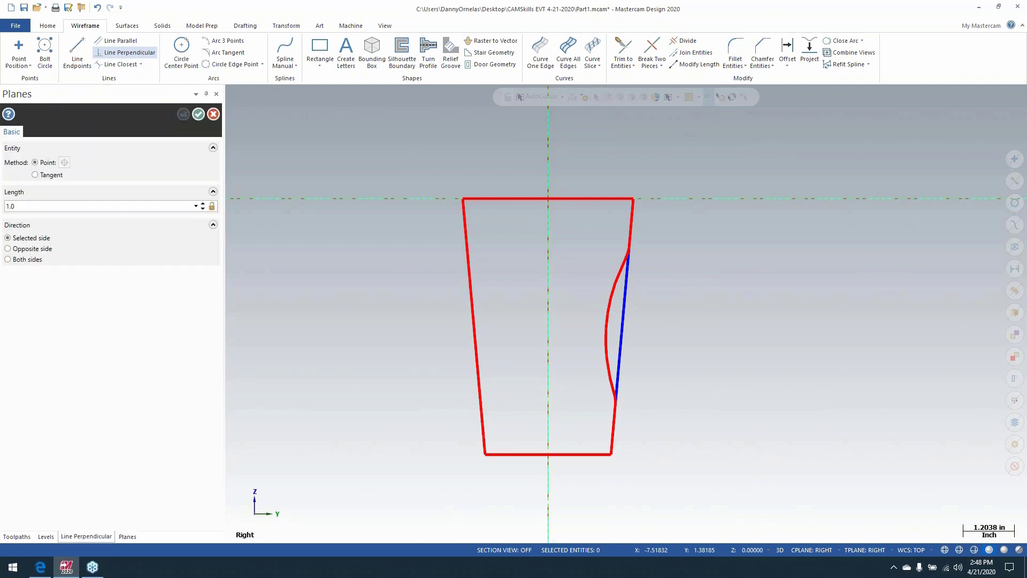
{"action": "left_click", "coordinate": [623, 306]}
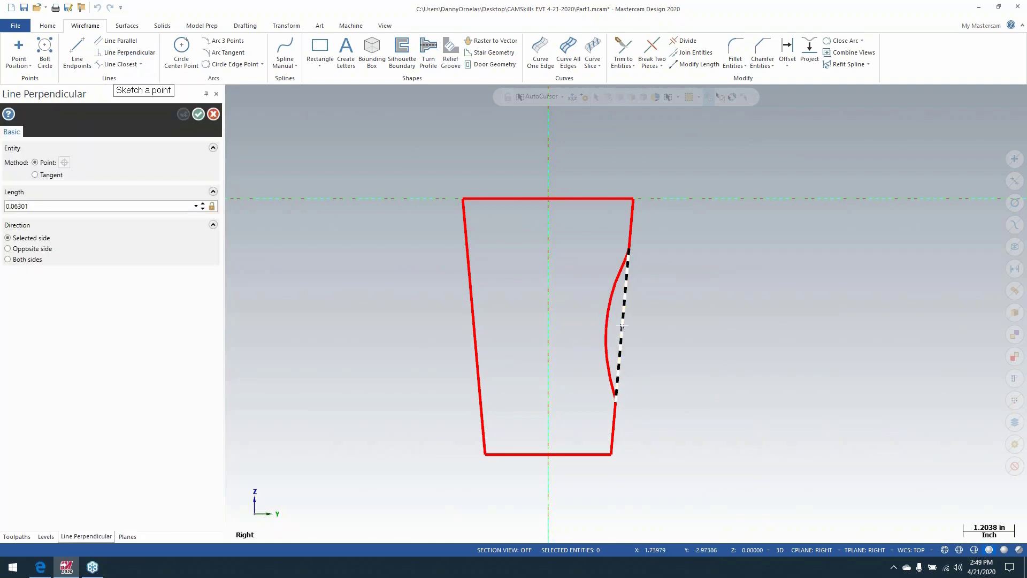
{"action": "left_click", "coordinate": [560, 320]}
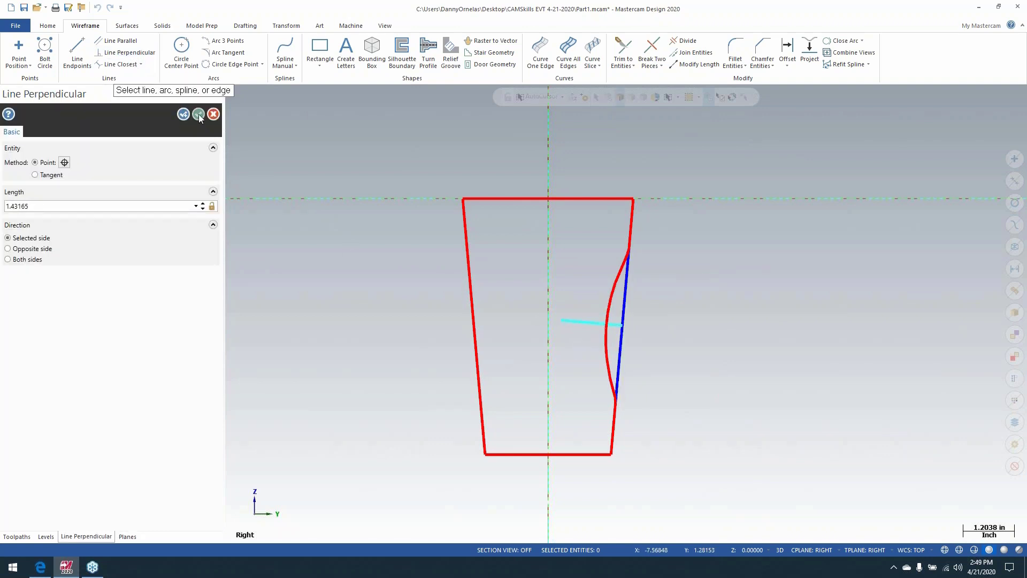
{"action": "key", "text": "Escape"}
{"action": "key", "text": "alt+s"}
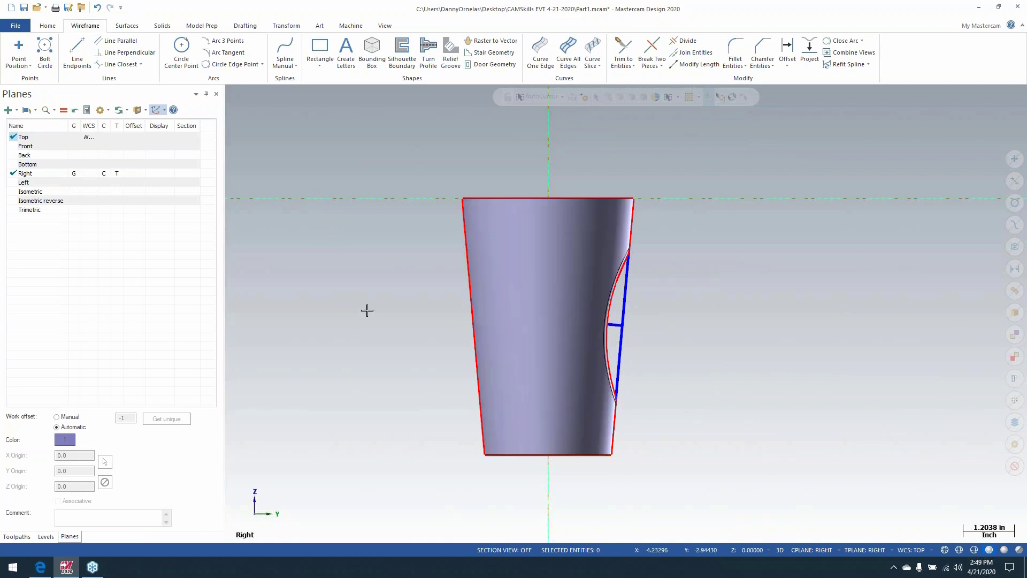
{"action": "mouse_move", "coordinate": [364, 307]}
{"action": "middle_mouse_down"}
{"action": "mouse_move", "coordinate": [343, 216]}
{"action": "mouse_move", "coordinate": [274, 175]}
{"action": "mouse_move", "coordinate": [330, 362]}
{"action": "mouse_move", "coordinate": [225, 287]}
{"action": "mouse_move", "coordinate": [317, 308]}
{"action": "mouse_move", "coordinate": [275, 298]}
{"action": "mouse_move", "coordinate": [251, 318]}
{"action": "middle_mouse_up"}
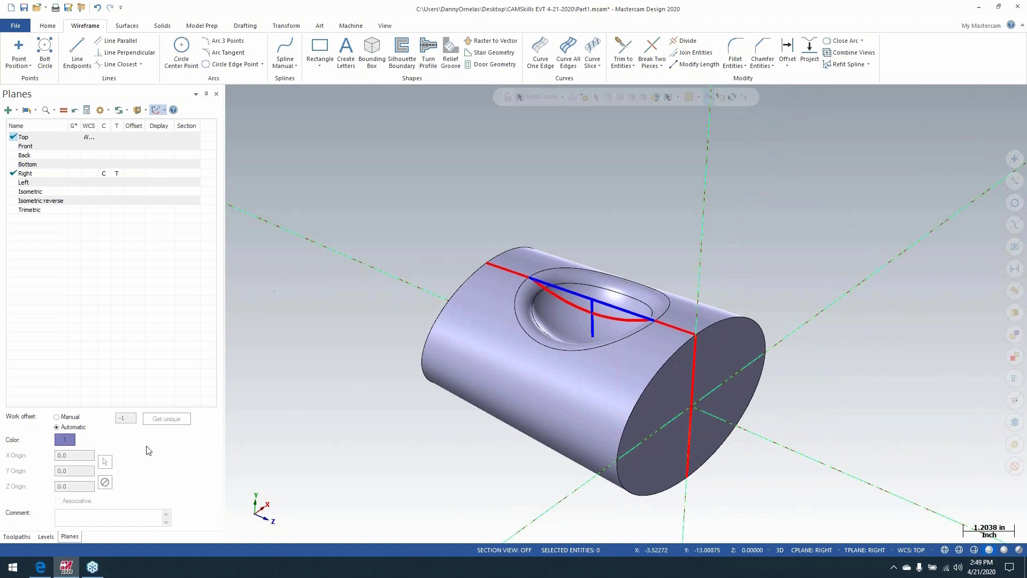
{"action": "left_click", "coordinate": [9, 110]}
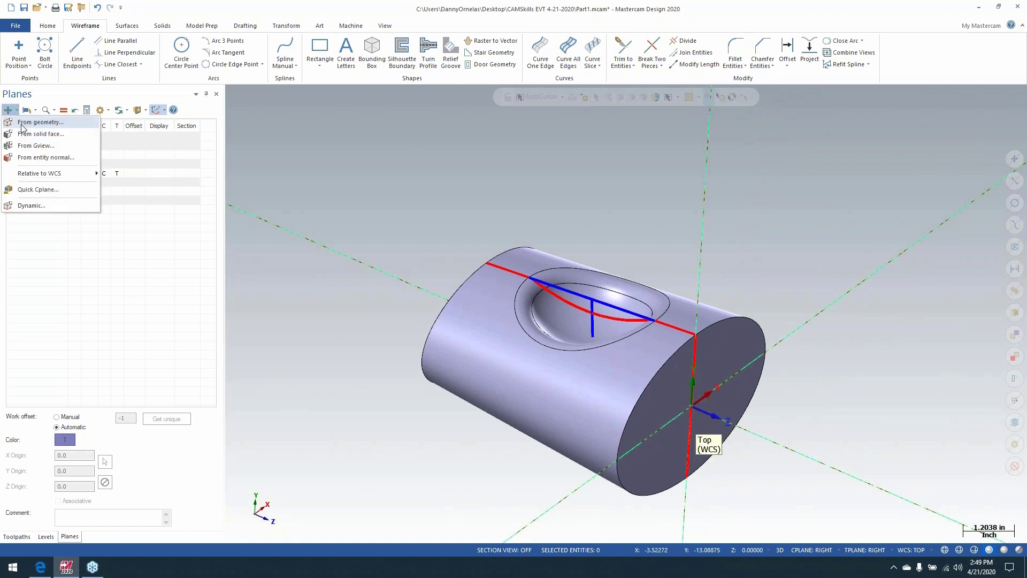
{"action": "left_click", "coordinate": [25, 123]}
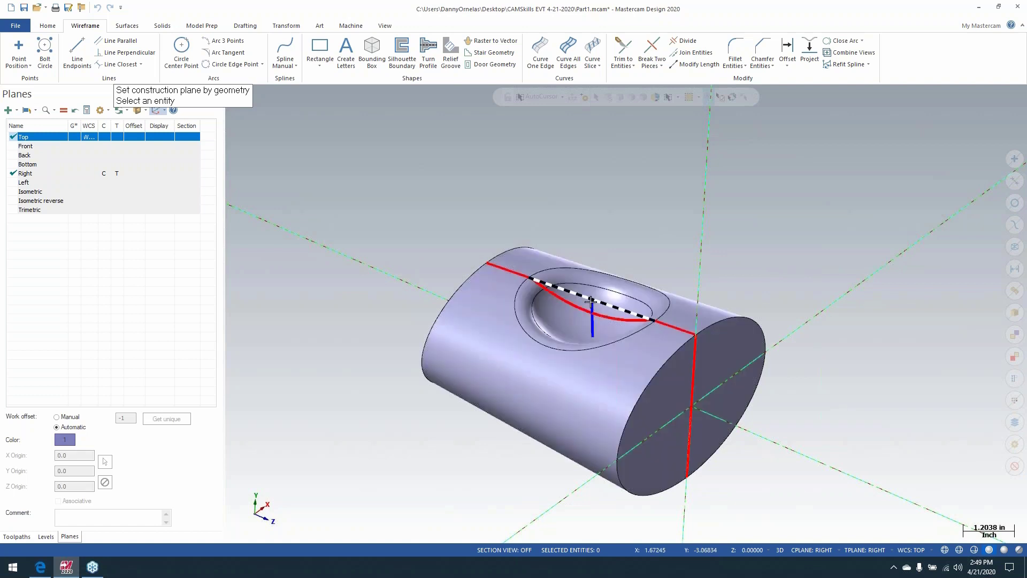
{"action": "left_click", "coordinate": [620, 309]}
{"action": "left_click", "coordinate": [592, 329]}
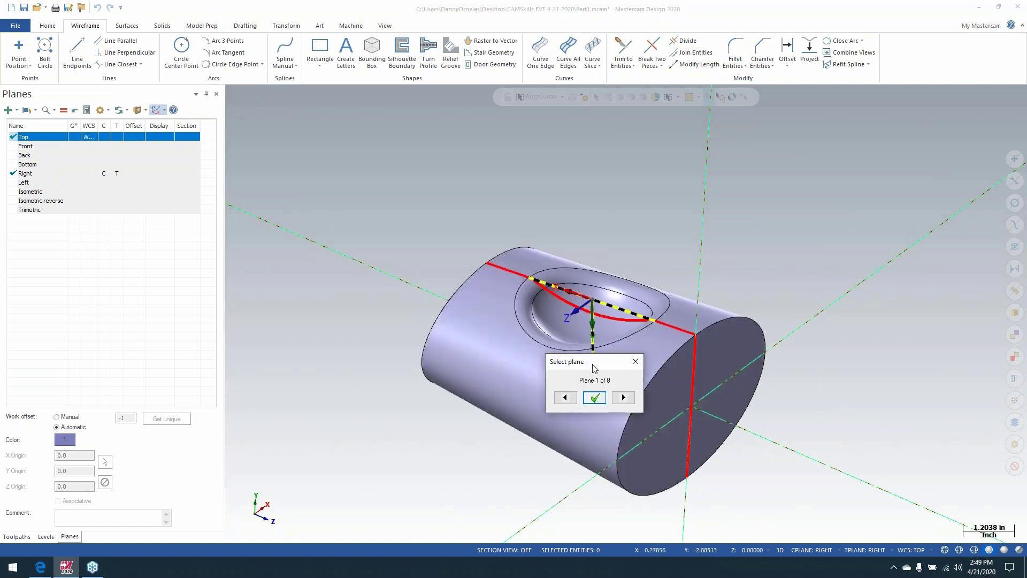
{"action": "left_click_drag", "start_coordinate": [594, 368], "coordinate": [447, 294]}
{"action": "left_click", "coordinate": [477, 323]}
{"action": "left_click", "coordinate": [476, 323]}
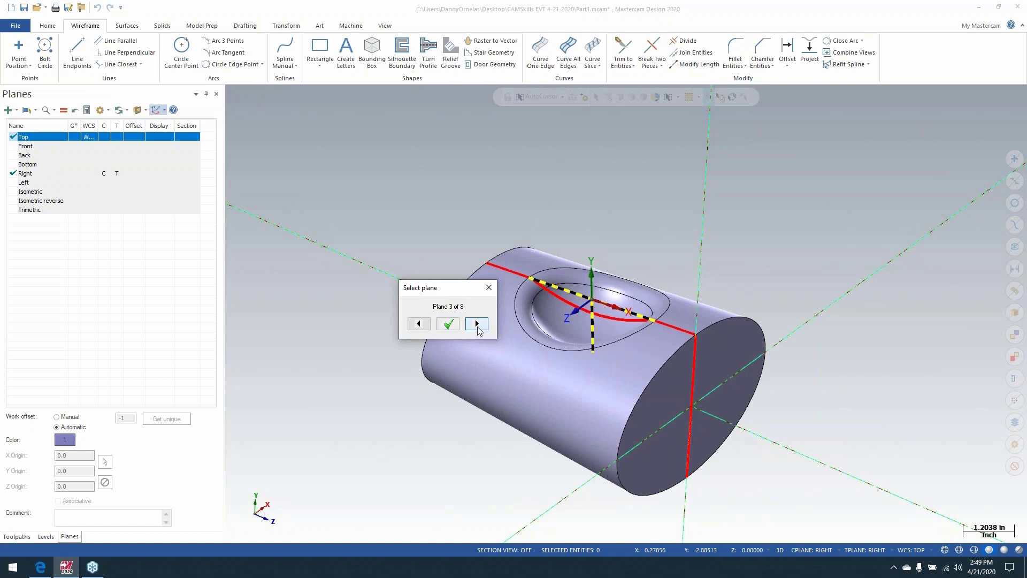
{"action": "left_click", "coordinate": [476, 323]}
{"action": "left_click", "coordinate": [477, 323]}
{"action": "left_click", "coordinate": [476, 323]}
{"action": "left_click", "coordinate": [477, 323]}
{"action": "left_click", "coordinate": [476, 323]}
{"action": "left_click", "coordinate": [476, 323]}
{"action": "left_click", "coordinate": [476, 323]}
{"action": "left_click", "coordinate": [477, 323]}
{"action": "left_click", "coordinate": [476, 323]}
{"action": "left_click", "coordinate": [477, 323]}
{"action": "left_click", "coordinate": [477, 324]}
{"action": "left_click", "coordinate": [476, 323]}
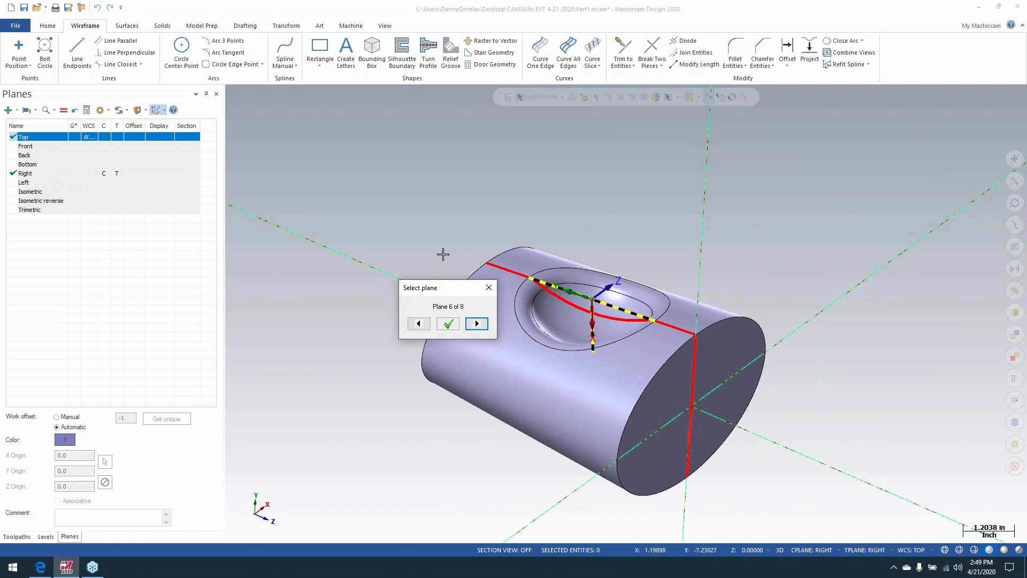
{"action": "key", "text": "Escape"}
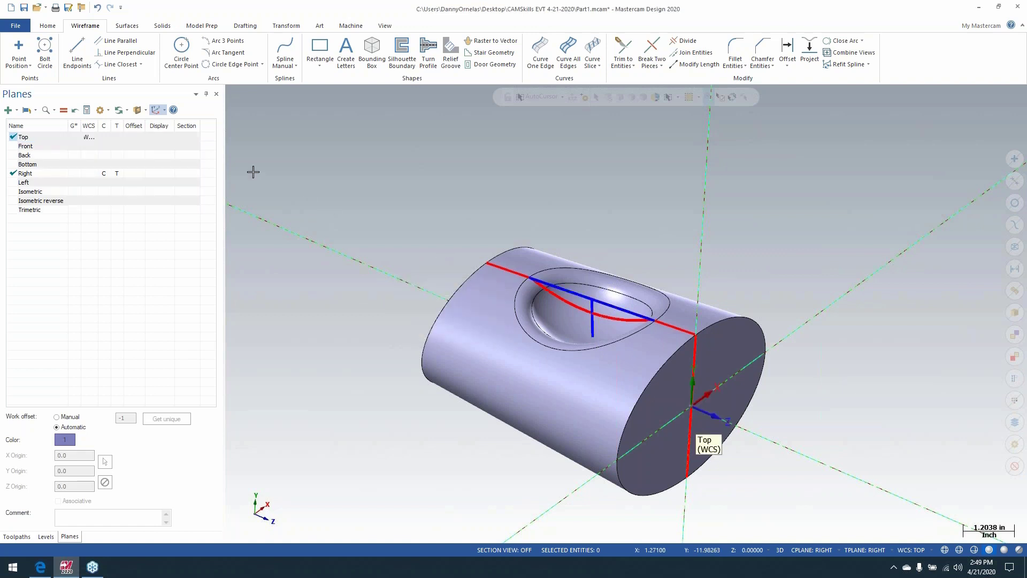
Create a plane named TOP from the perpendicular line and the blue recess line, using candidate orientation 4 of 8.
{"action": "left_click", "coordinate": [9, 110]}
{"action": "left_click", "coordinate": [24, 122]}
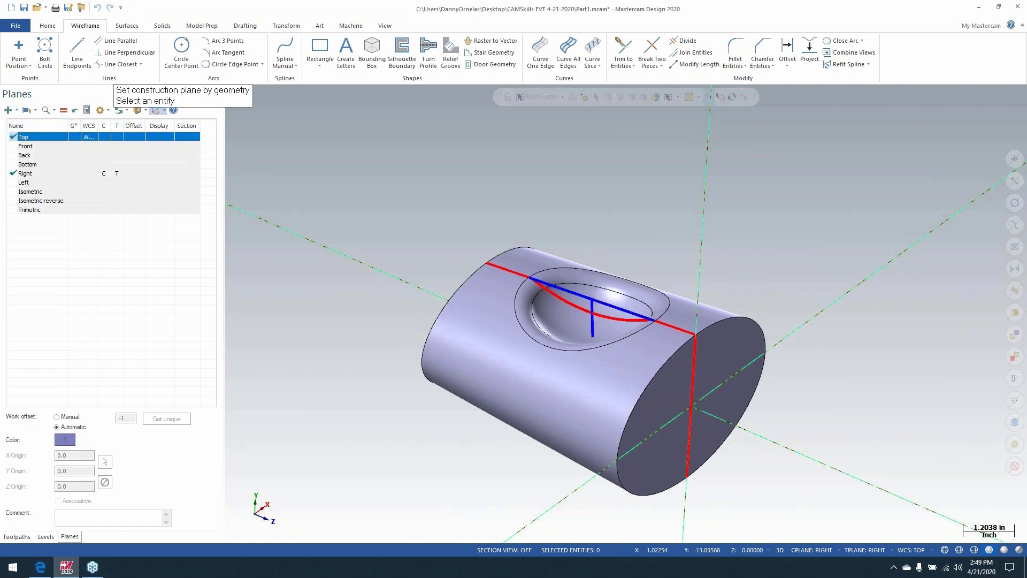
{"action": "left_click", "coordinate": [591, 330]}
{"action": "left_click", "coordinate": [615, 307]}
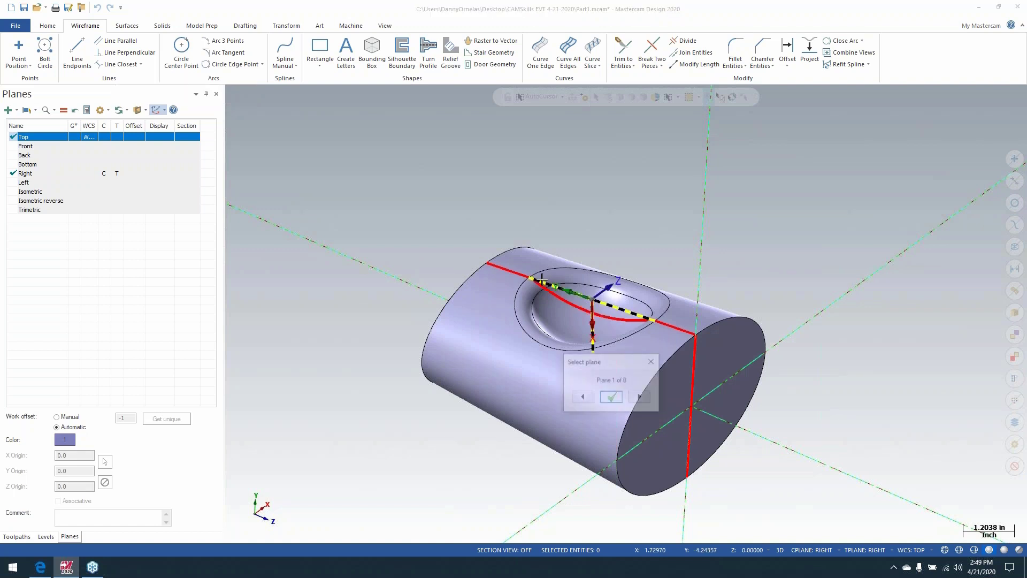
{"action": "left_click", "coordinate": [640, 398]}
{"action": "left_click", "coordinate": [641, 398]}
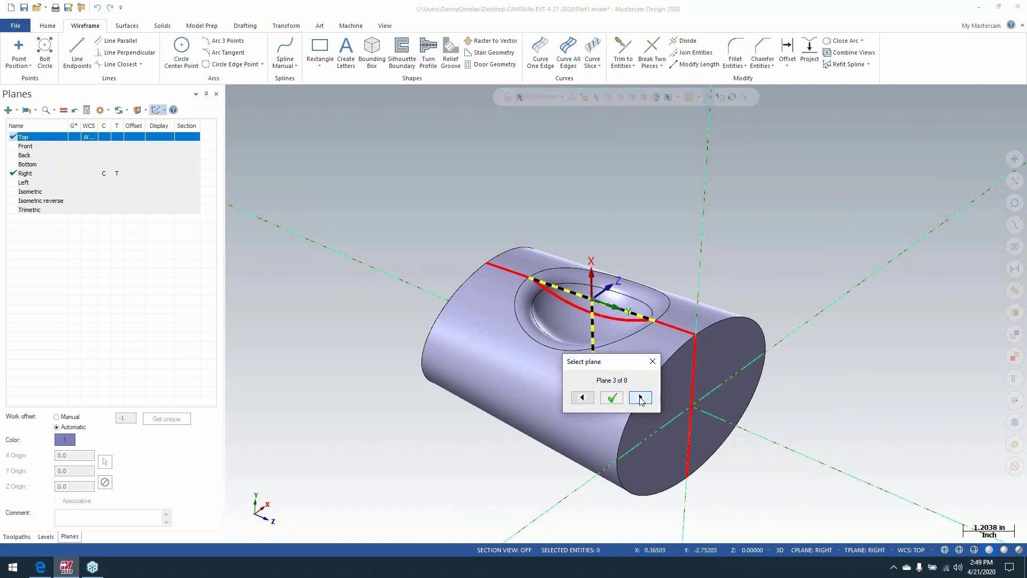
{"action": "left_click", "coordinate": [640, 398]}
{"action": "left_click", "coordinate": [641, 398]}
{"action": "left_click", "coordinate": [640, 398]}
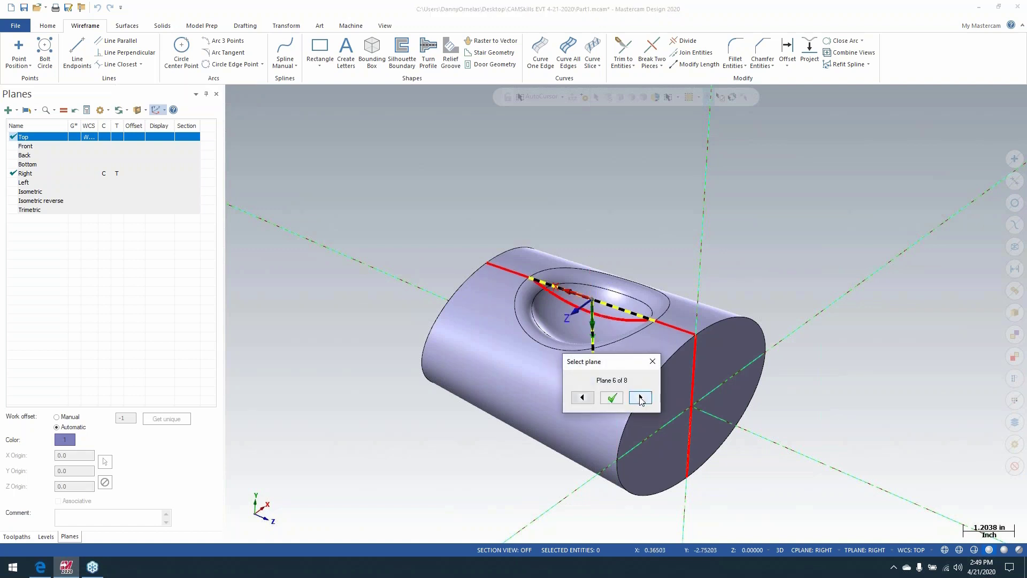
{"action": "left_click", "coordinate": [640, 398]}
{"action": "left_click", "coordinate": [640, 398]}
{"action": "left_click", "coordinate": [640, 398]}
{"action": "left_click", "coordinate": [640, 398]}
{"action": "left_click", "coordinate": [640, 398]}
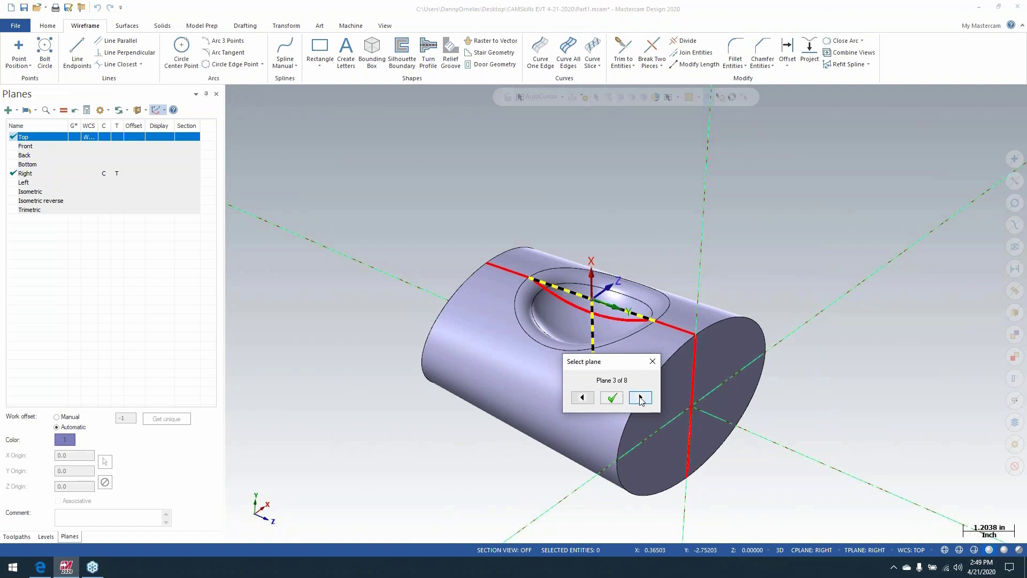
{"action": "left_click", "coordinate": [640, 398]}
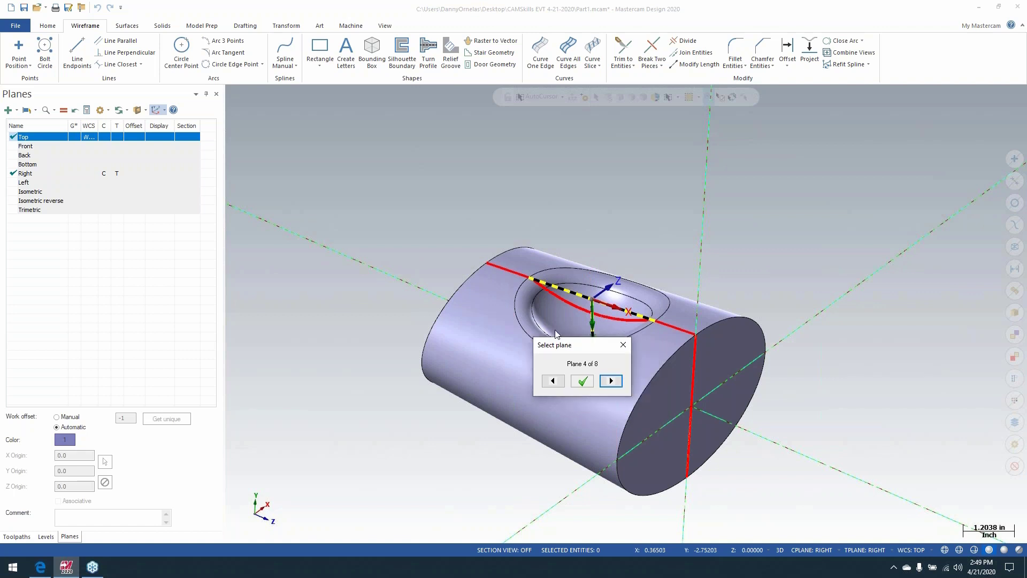
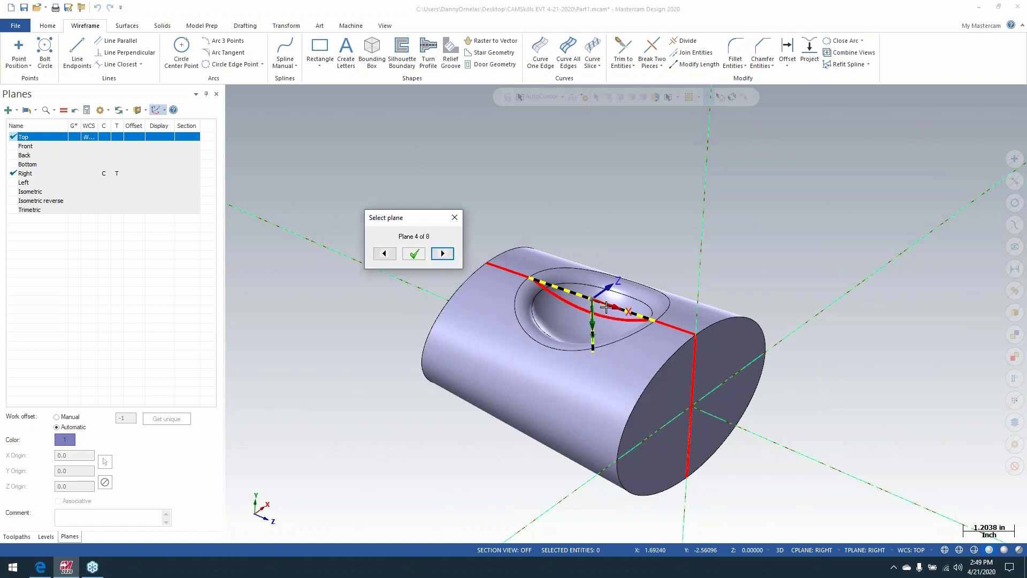
{"action": "left_click", "coordinate": [414, 255]}
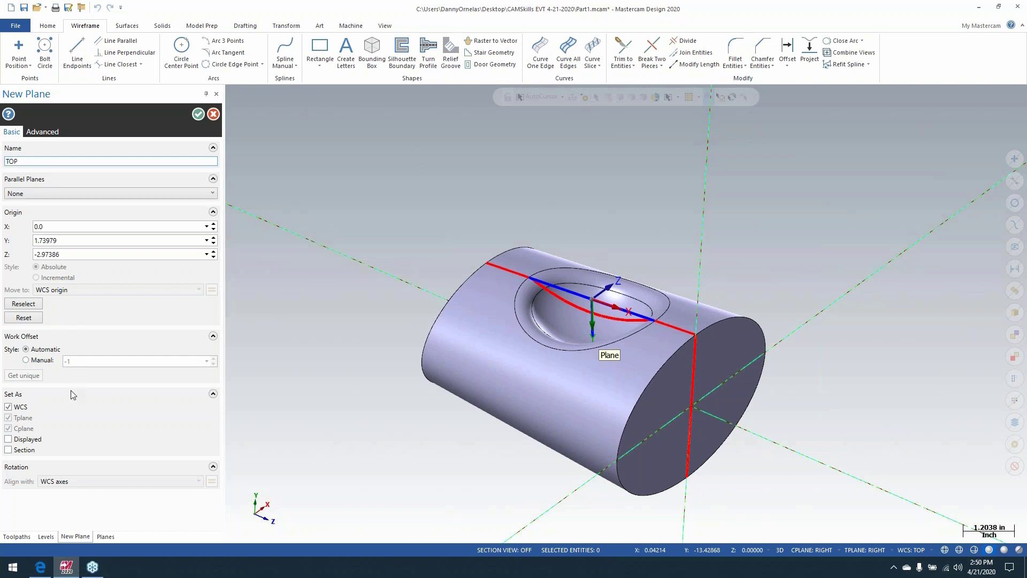
{"action": "left_click", "coordinate": [198, 114]}
Edit plane TOP-1 and rotate it 90° about its X axis so Z points outward from the recess.
{"action": "right_click", "coordinate": [56, 219]}
{"action": "left_click", "coordinate": [78, 224]}
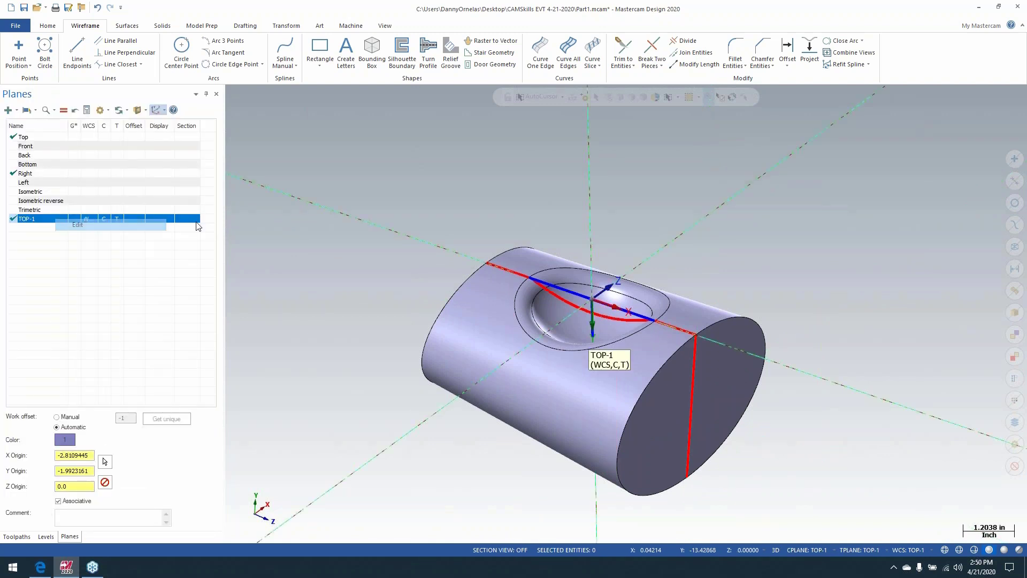
{"action": "left_click", "coordinate": [618, 297]}
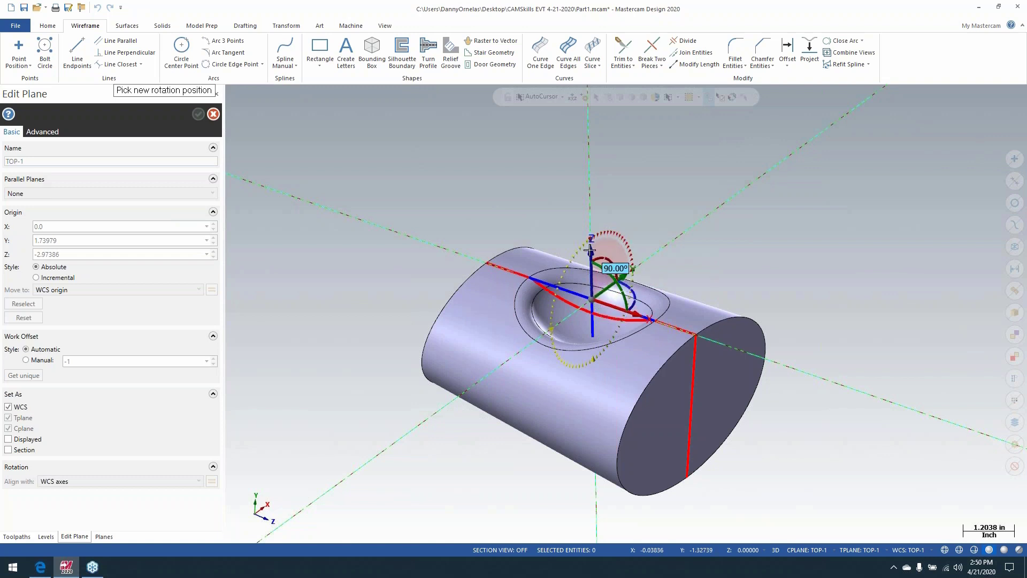
{"action": "left_click", "coordinate": [590, 249]}
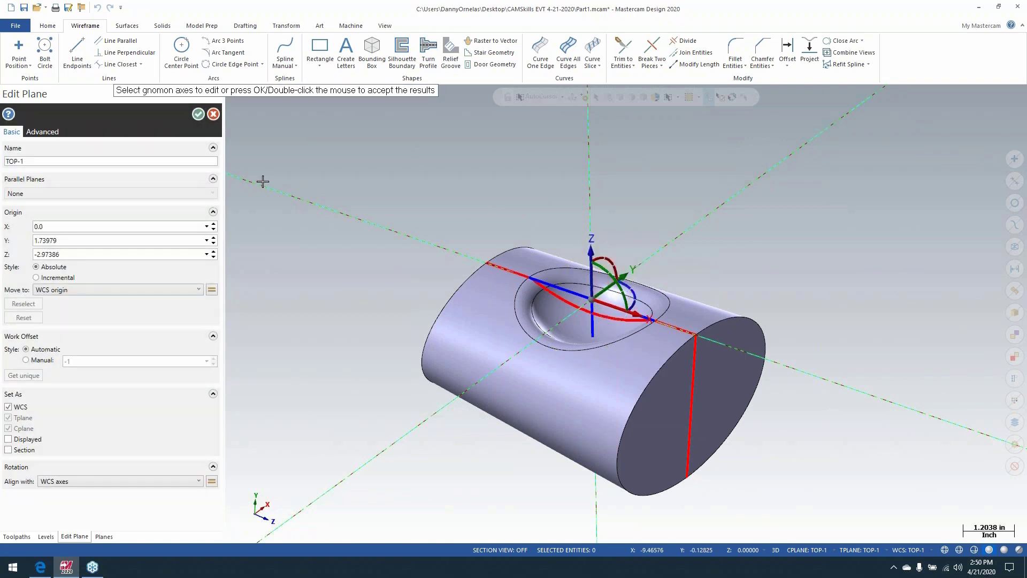
{"action": "left_click", "coordinate": [198, 114]}
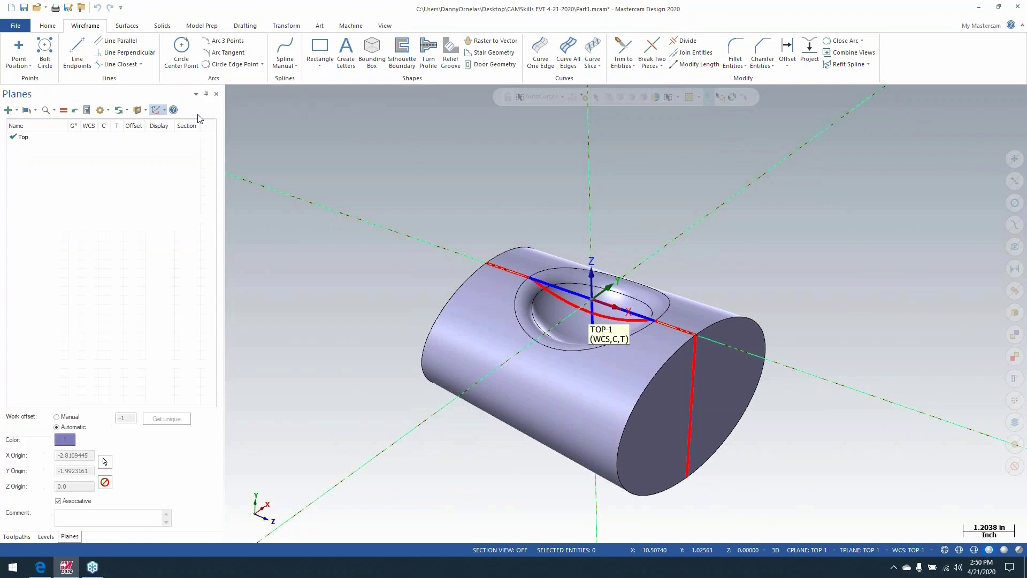
Create a curve along the single outer edge of the recess on the tapered part.
{"action": "right_click", "coordinate": [379, 190]}
{"action": "left_click", "coordinate": [399, 262]}
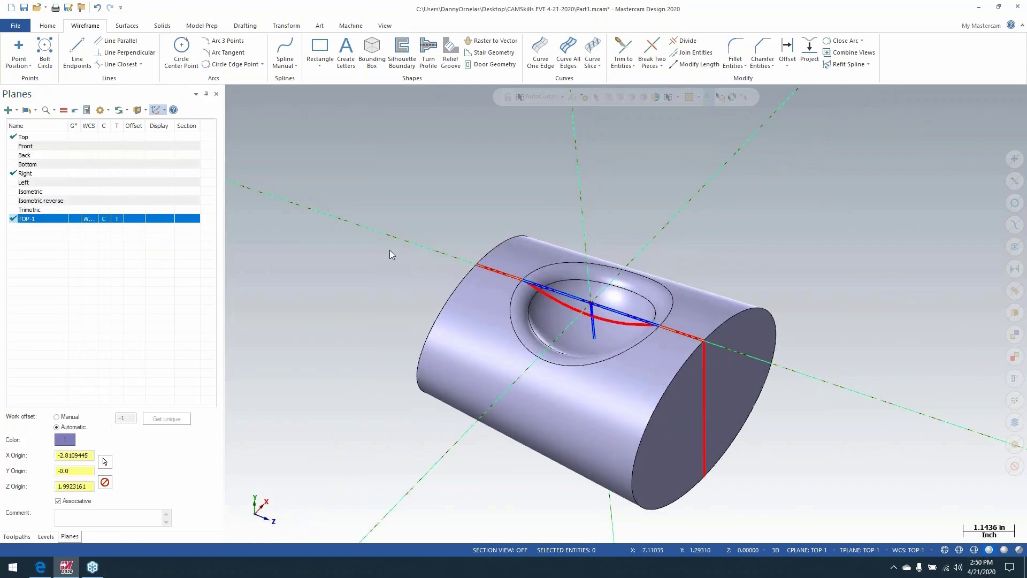
{"action": "right_click", "coordinate": [369, 231]}
{"action": "left_click", "coordinate": [396, 310]}
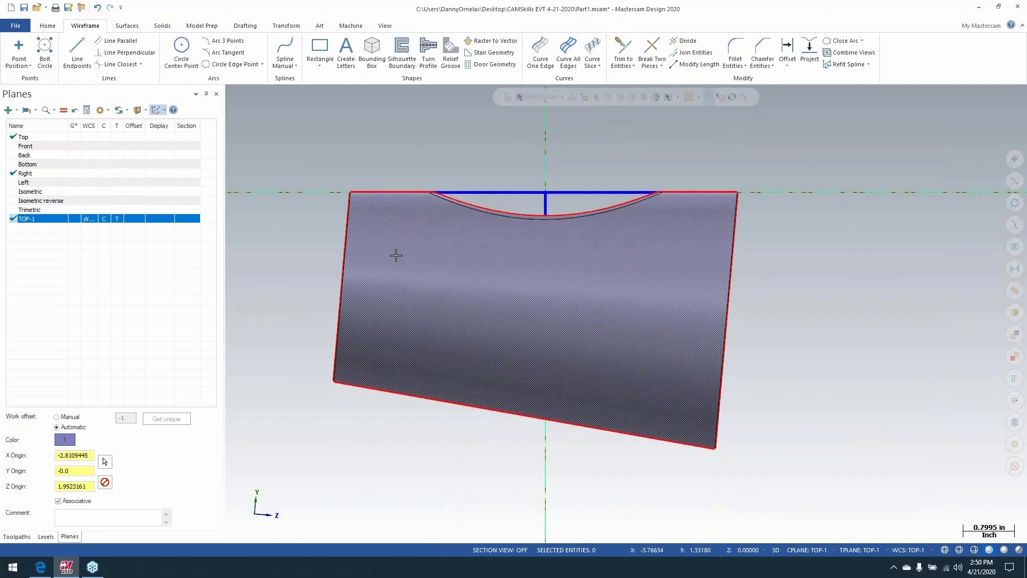
{"action": "right_click", "coordinate": [405, 166]}
{"action": "left_click", "coordinate": [440, 276]}
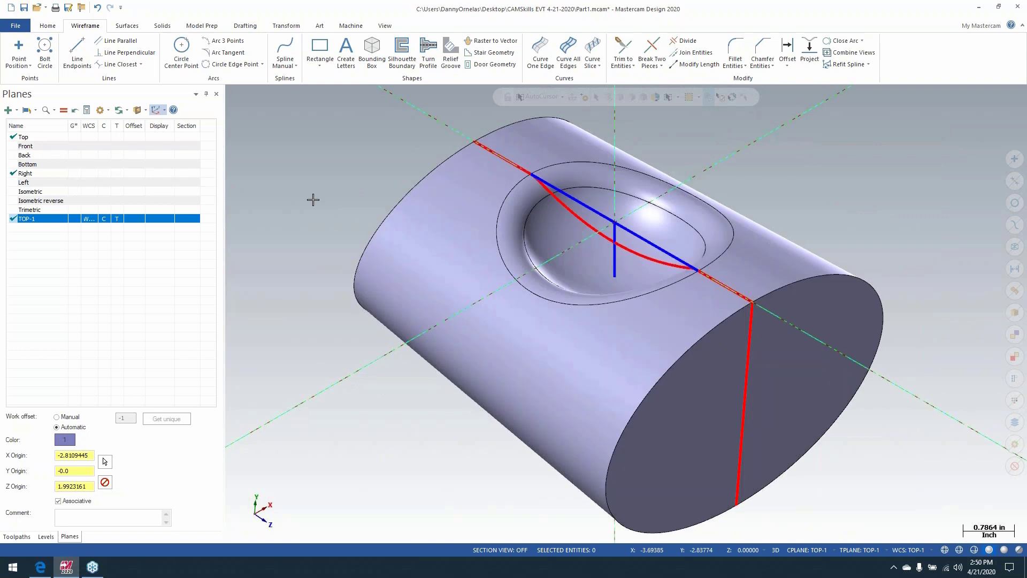
{"action": "left_click", "coordinate": [540, 51]}
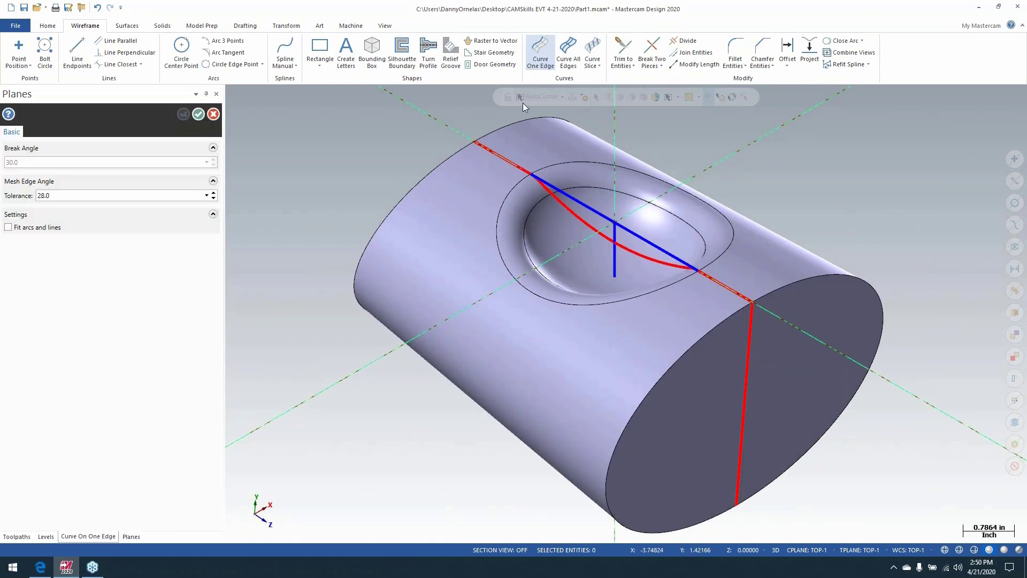
{"action": "left_click", "coordinate": [516, 185]}
{"action": "left_click", "coordinate": [198, 114]}
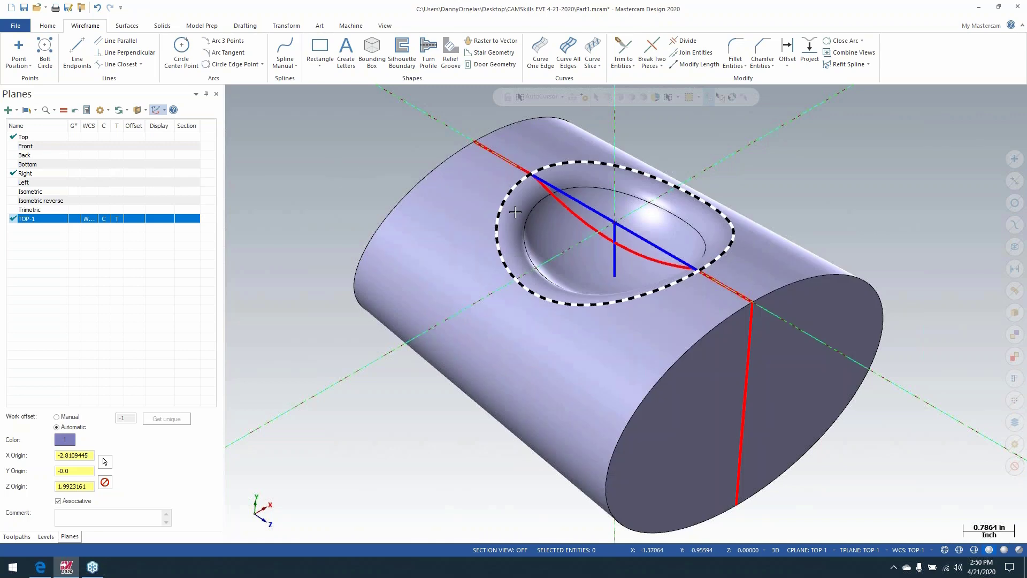
{"action": "scroll", "coordinate": [457, 265], "scroll_direction": "down", "scroll_amount": 1}
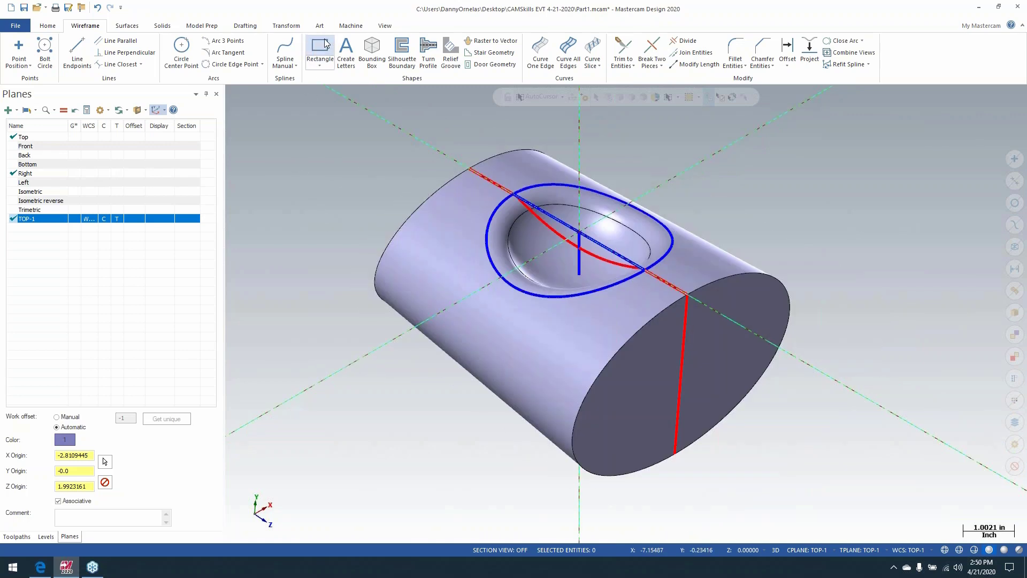
Add a machine group using the default mill definition.
{"action": "left_click", "coordinate": [17, 536]}
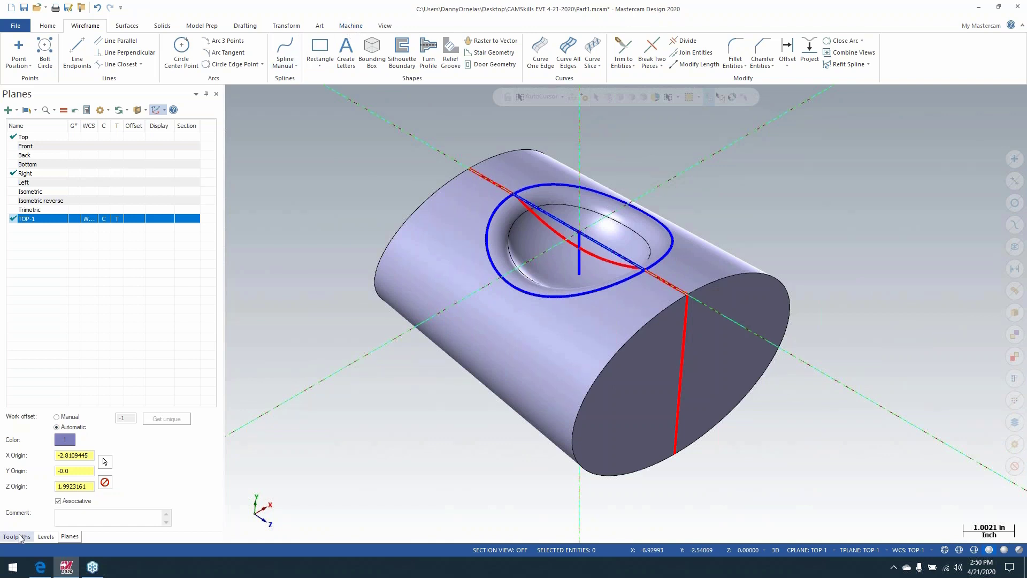
{"action": "left_click", "coordinate": [349, 27]}
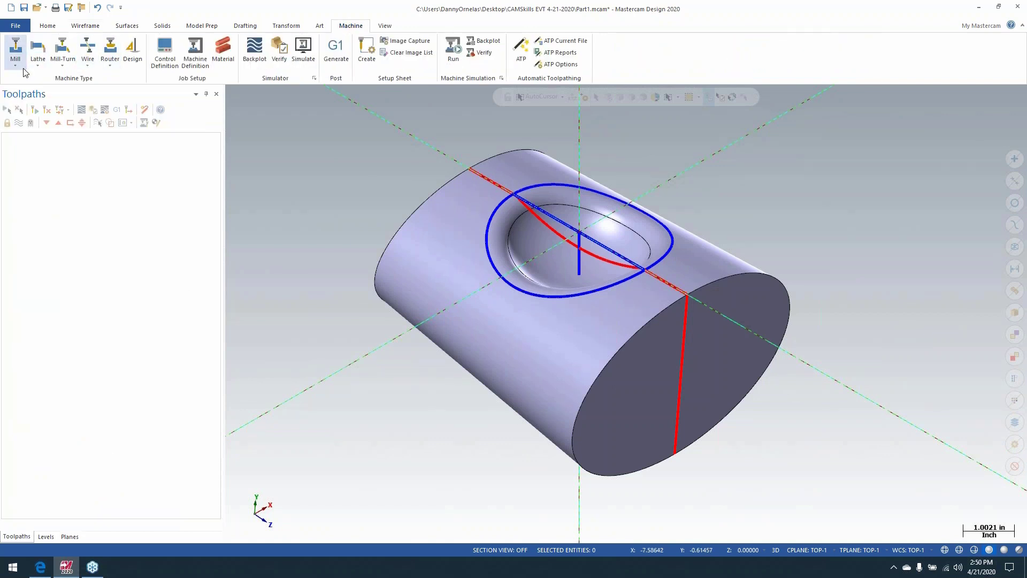
{"action": "left_click", "coordinate": [15, 64]}
{"action": "left_click", "coordinate": [31, 77]}
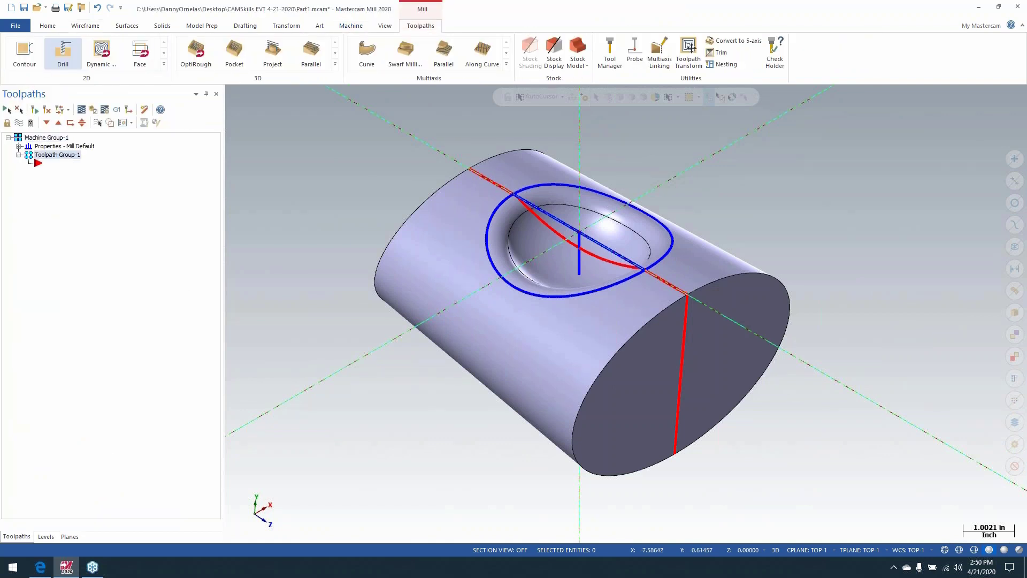
Start a 3D Equal Scallop finishing toolpath and select the whole tapered part as the machining geometry.
{"action": "left_click", "coordinate": [335, 64]}
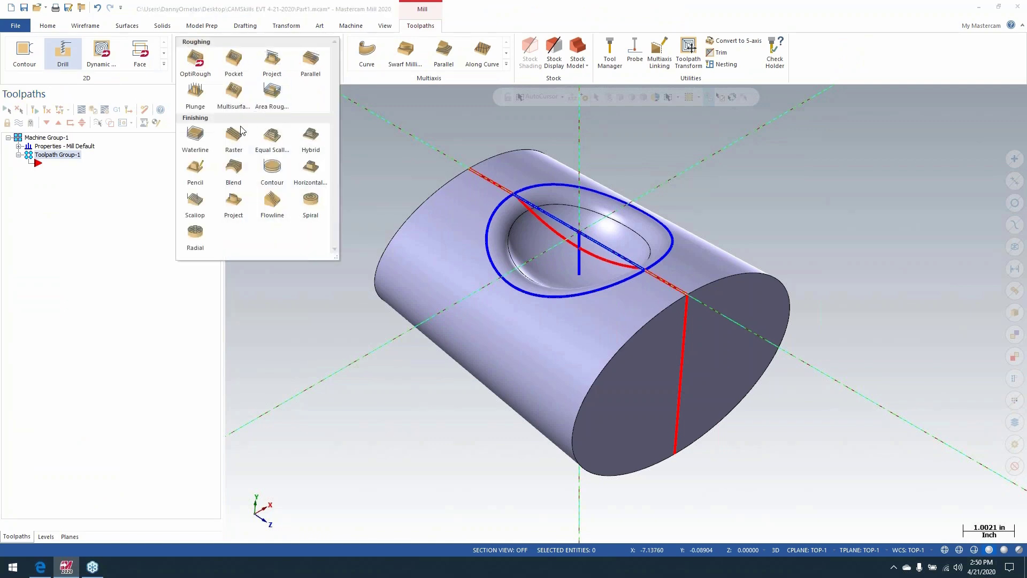
{"action": "left_click", "coordinate": [273, 138]}
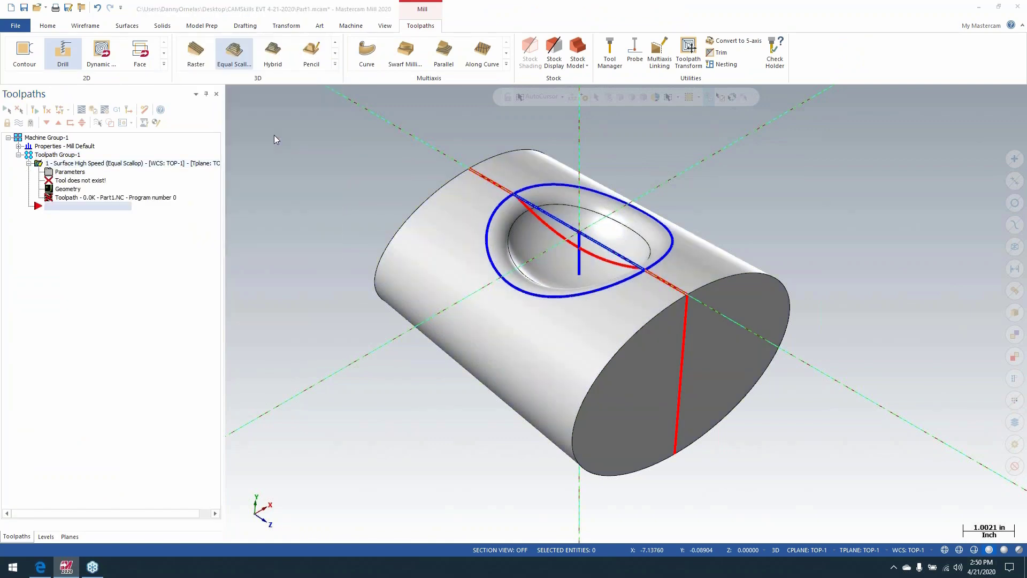
{"action": "left_click", "coordinate": [408, 377]}
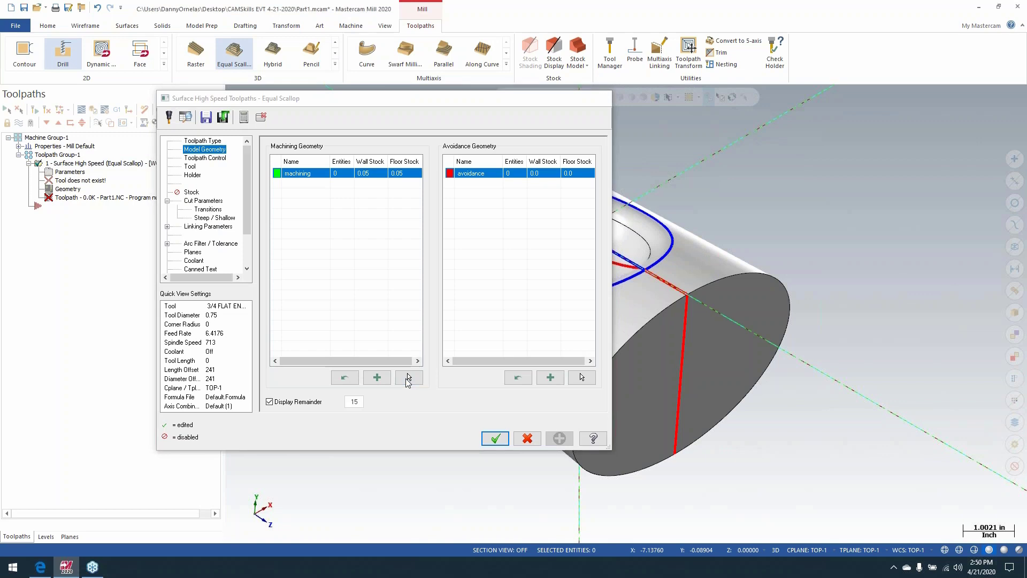
{"action": "left_click_drag", "start_coordinate": [642, 330], "coordinate": [737, 482]}
{"action": "left_click", "coordinate": [591, 119]}
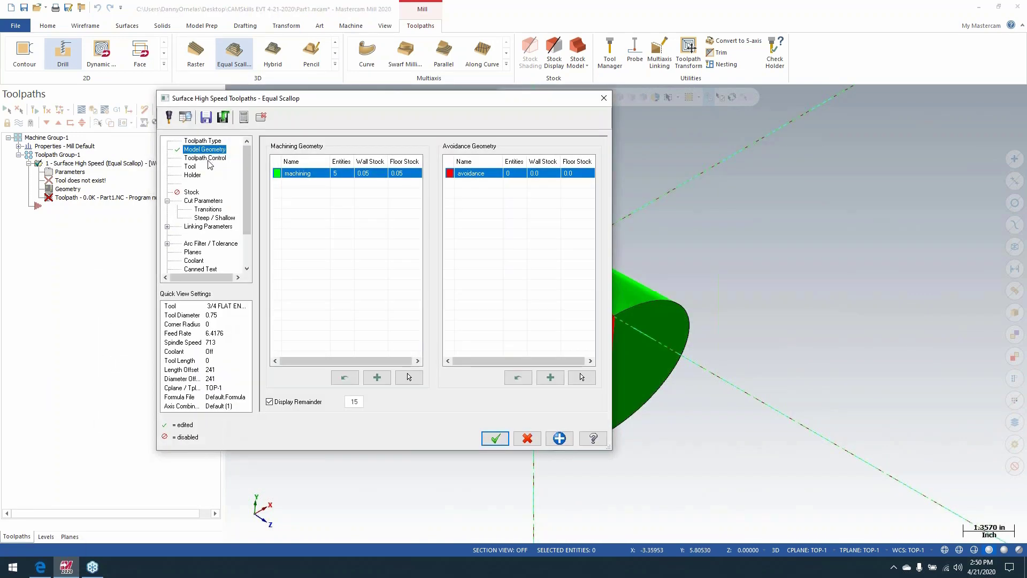
Set the outer edge loop of the recess as the toolpath's containment boundary.
{"action": "left_click", "coordinate": [206, 157]}
{"action": "left_click", "coordinate": [383, 163]}
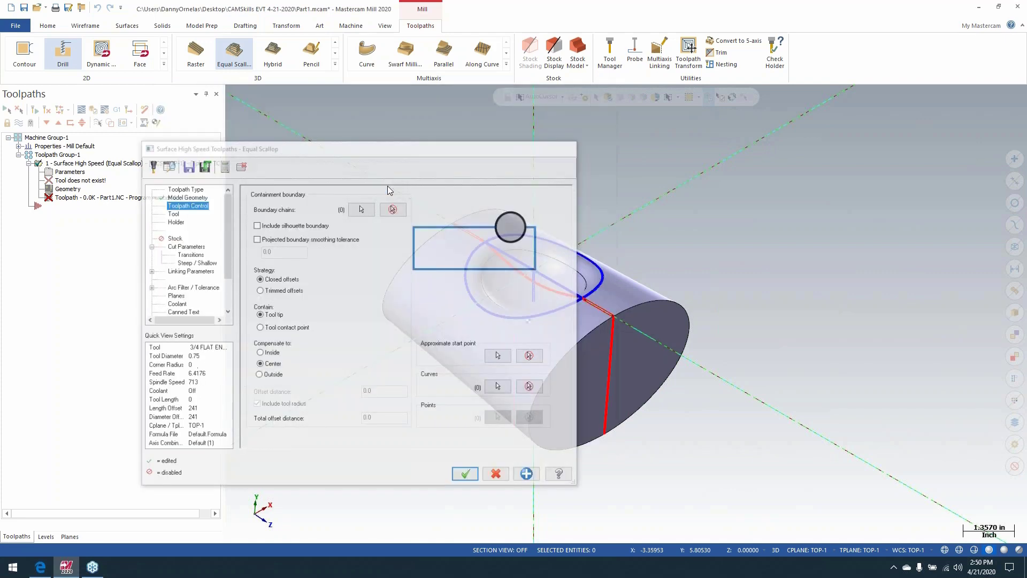
{"action": "left_click", "coordinate": [471, 270]}
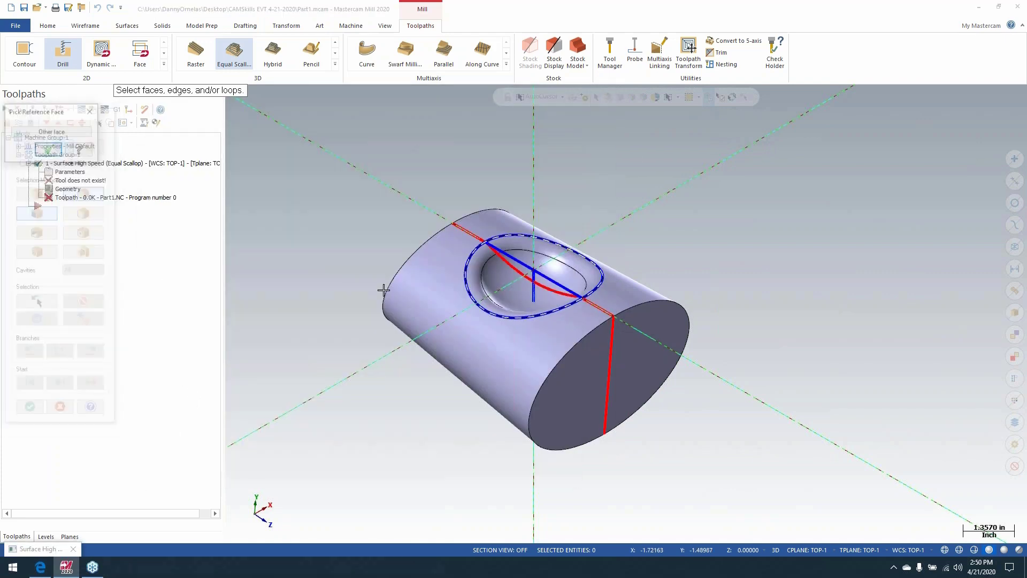
{"action": "left_click", "coordinate": [50, 149]}
{"action": "left_click", "coordinate": [30, 411]}
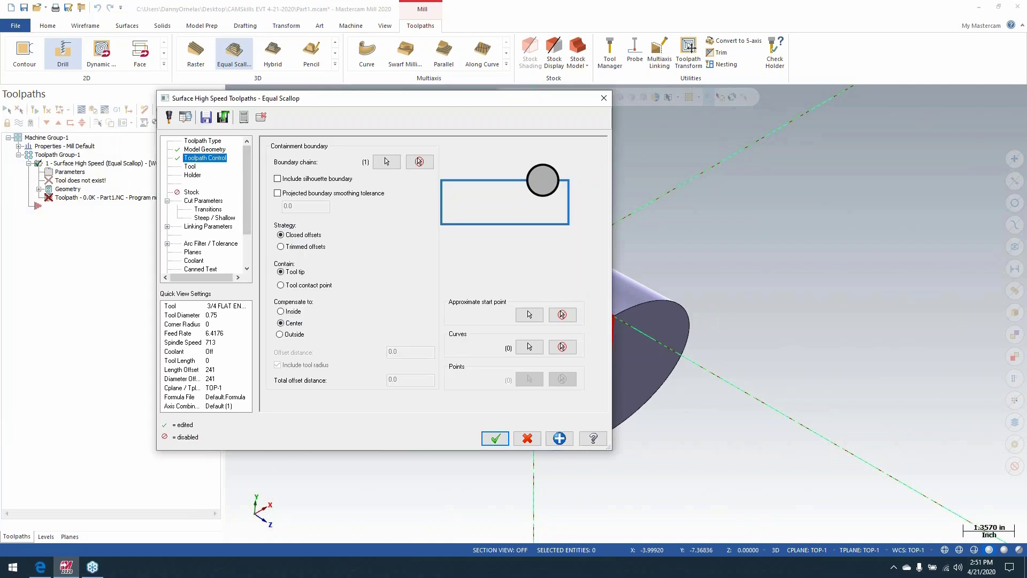
Choose tool 306, the 3/16 ball endmill, from the Mill_Inch library for the Equal Scallop toolpath.
{"action": "left_click", "coordinate": [190, 166]}
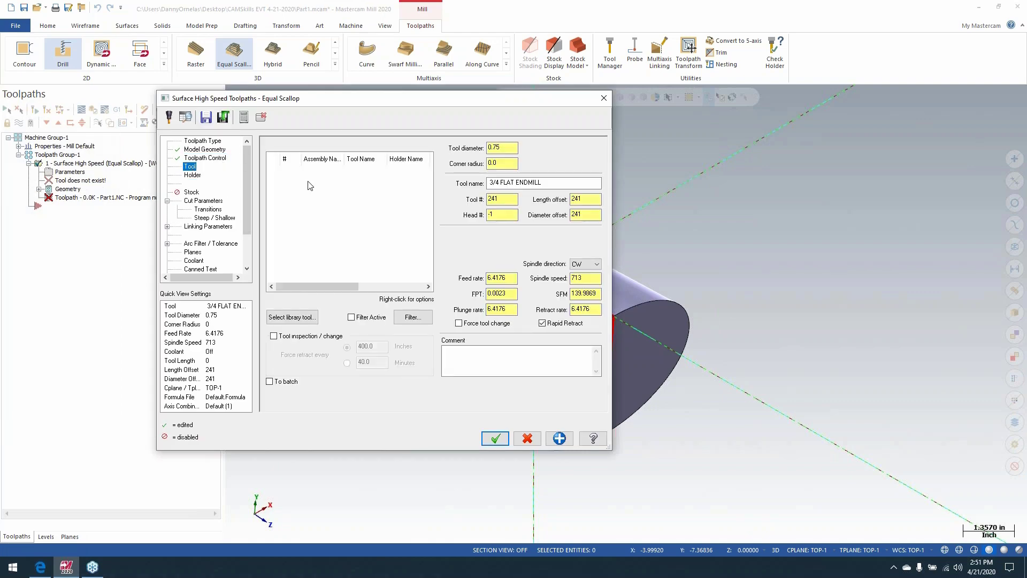
{"action": "left_click", "coordinate": [291, 318]}
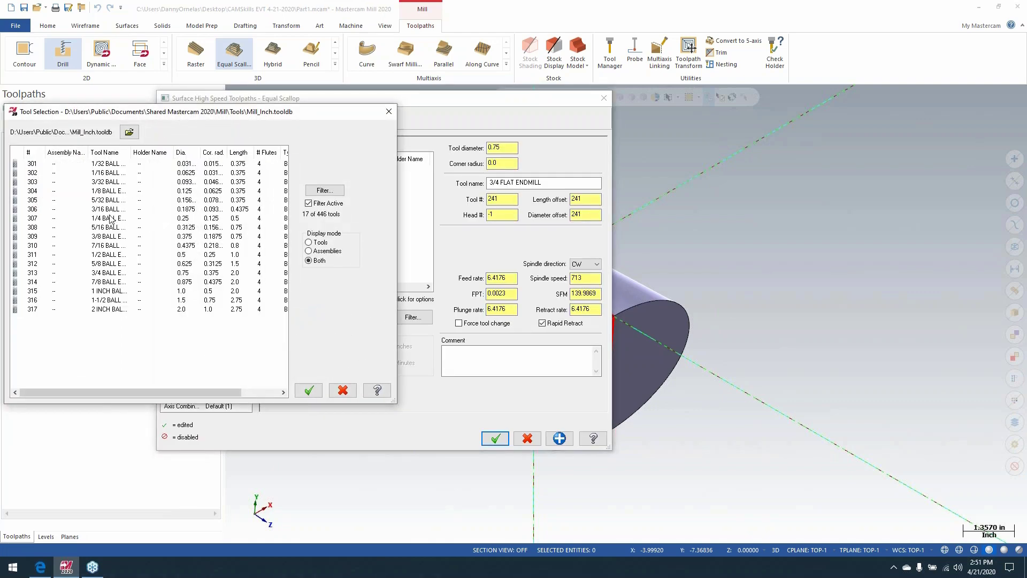
{"action": "left_click", "coordinate": [109, 210]}
{"action": "left_click", "coordinate": [309, 390]}
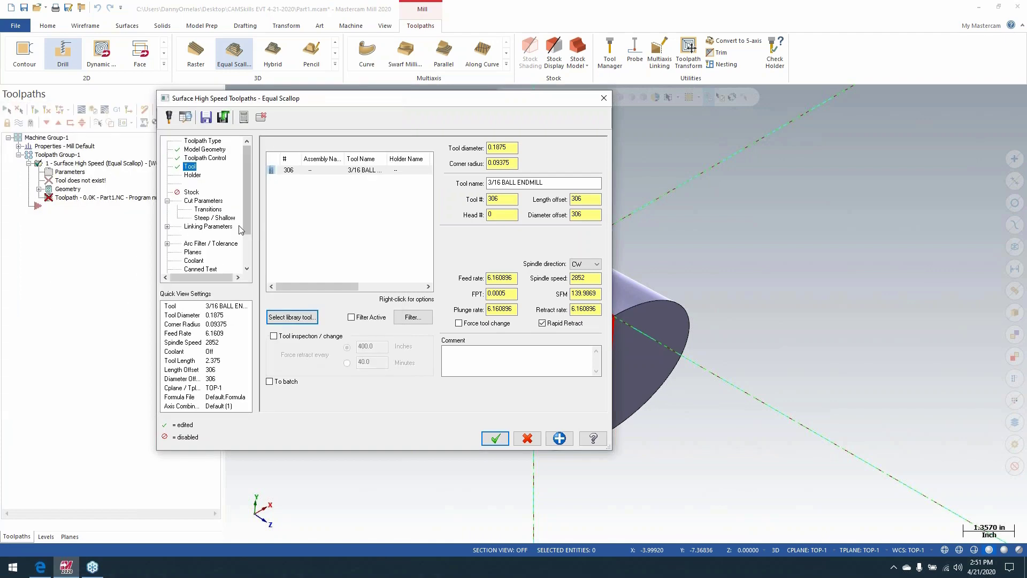
Set the stepover in the cut parameters and generate the Equal Scallop toolpath.
{"action": "left_click", "coordinate": [209, 202]}
{"action": "double_click", "coordinate": [406, 260]}
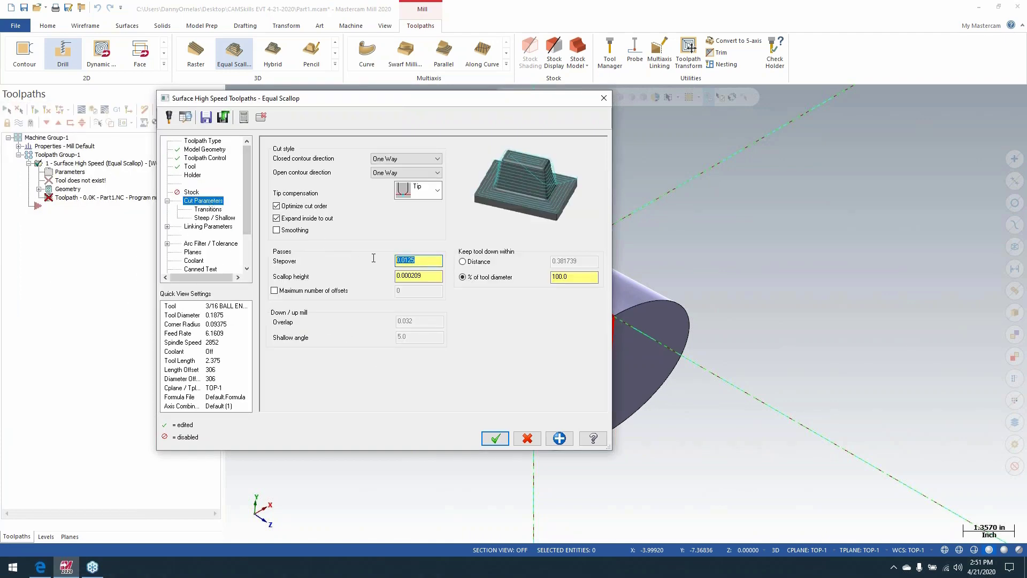
{"action": "key", "text": "Return"}
{"action": "left_click", "coordinate": [494, 438]}
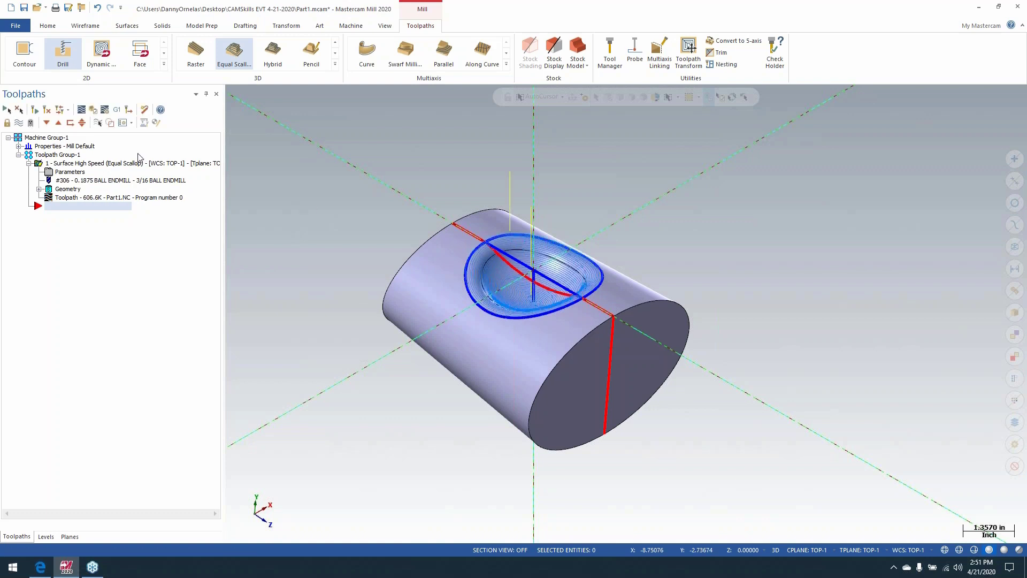
Open the backplot of the Equal Scallop toolpath.
{"action": "left_click", "coordinate": [82, 109]}
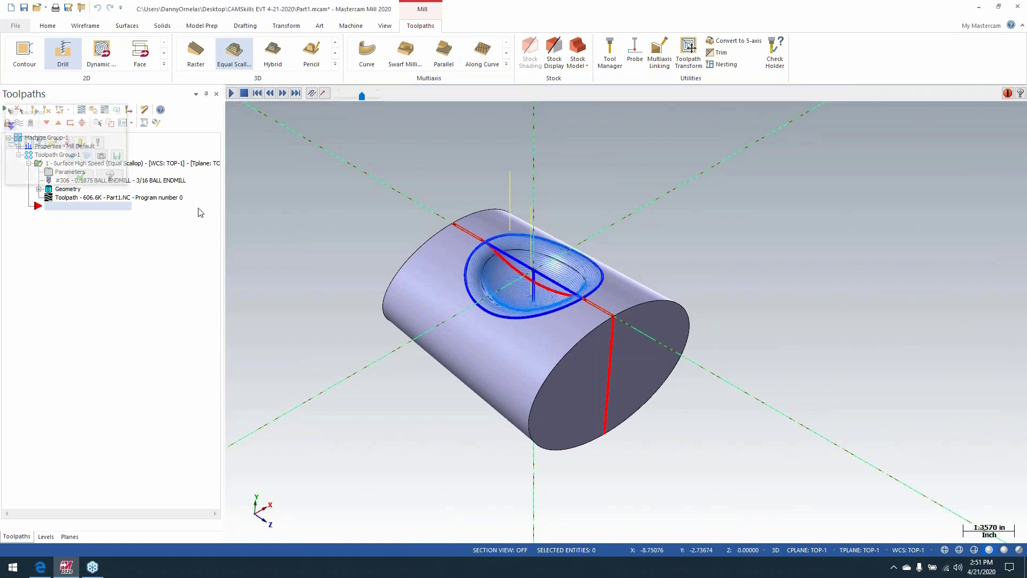